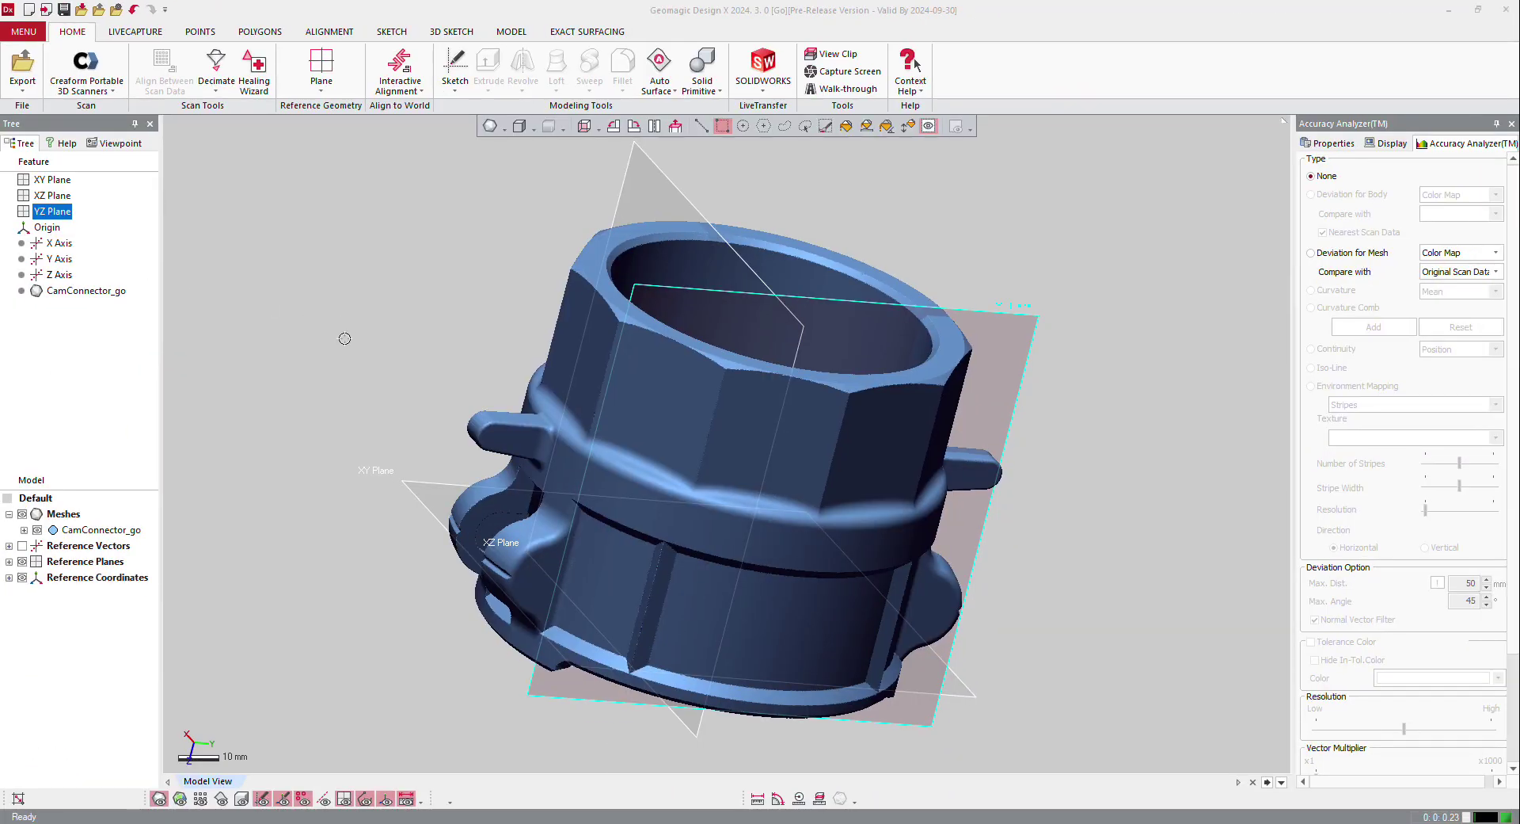
Start a mesh sketch of the connector scan on the YZ plane
right_drag(777, 346, 771, 421)
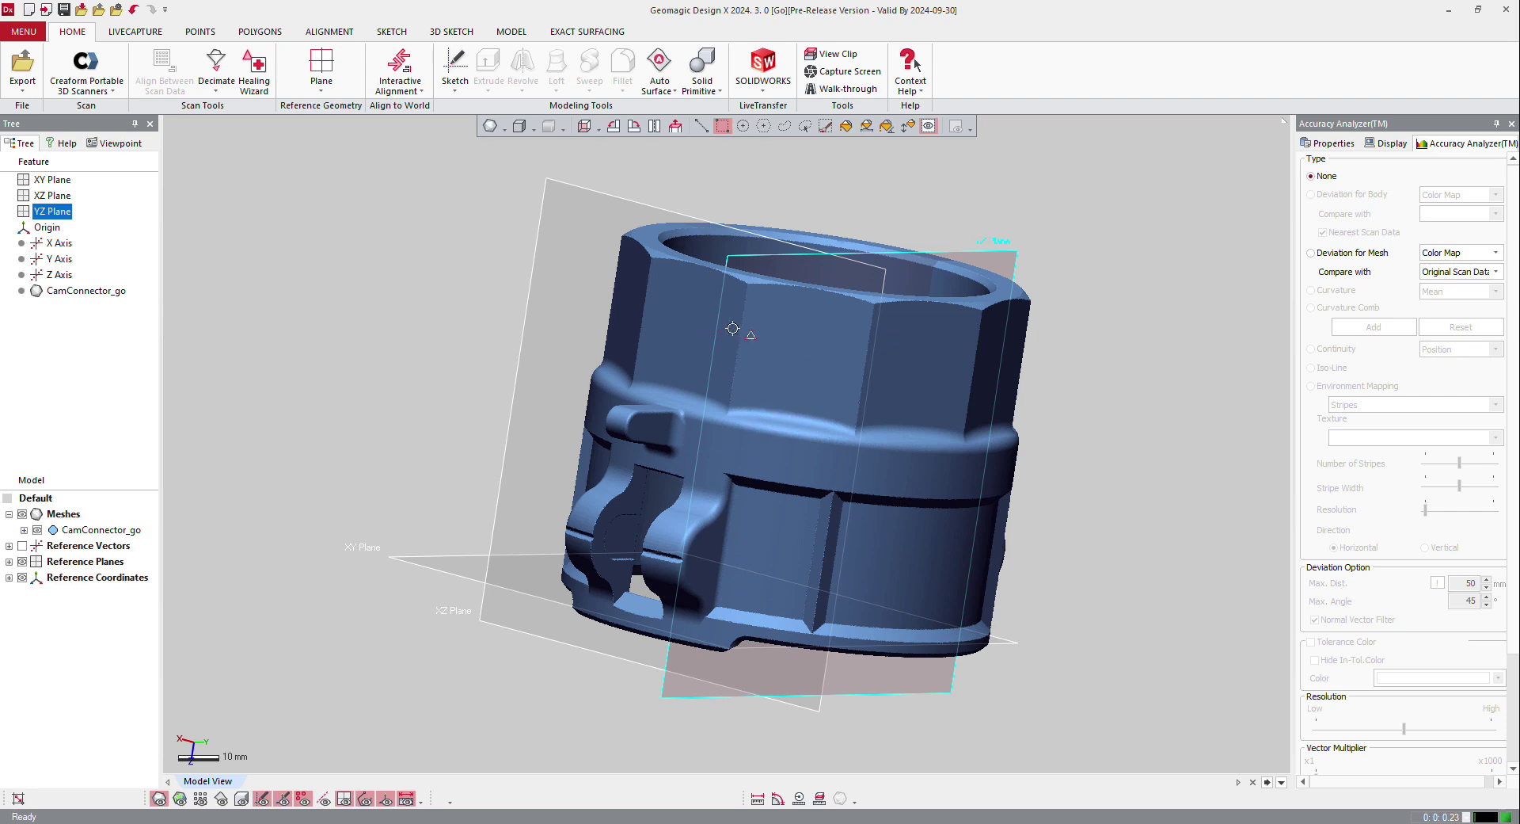
right_click(983, 253)
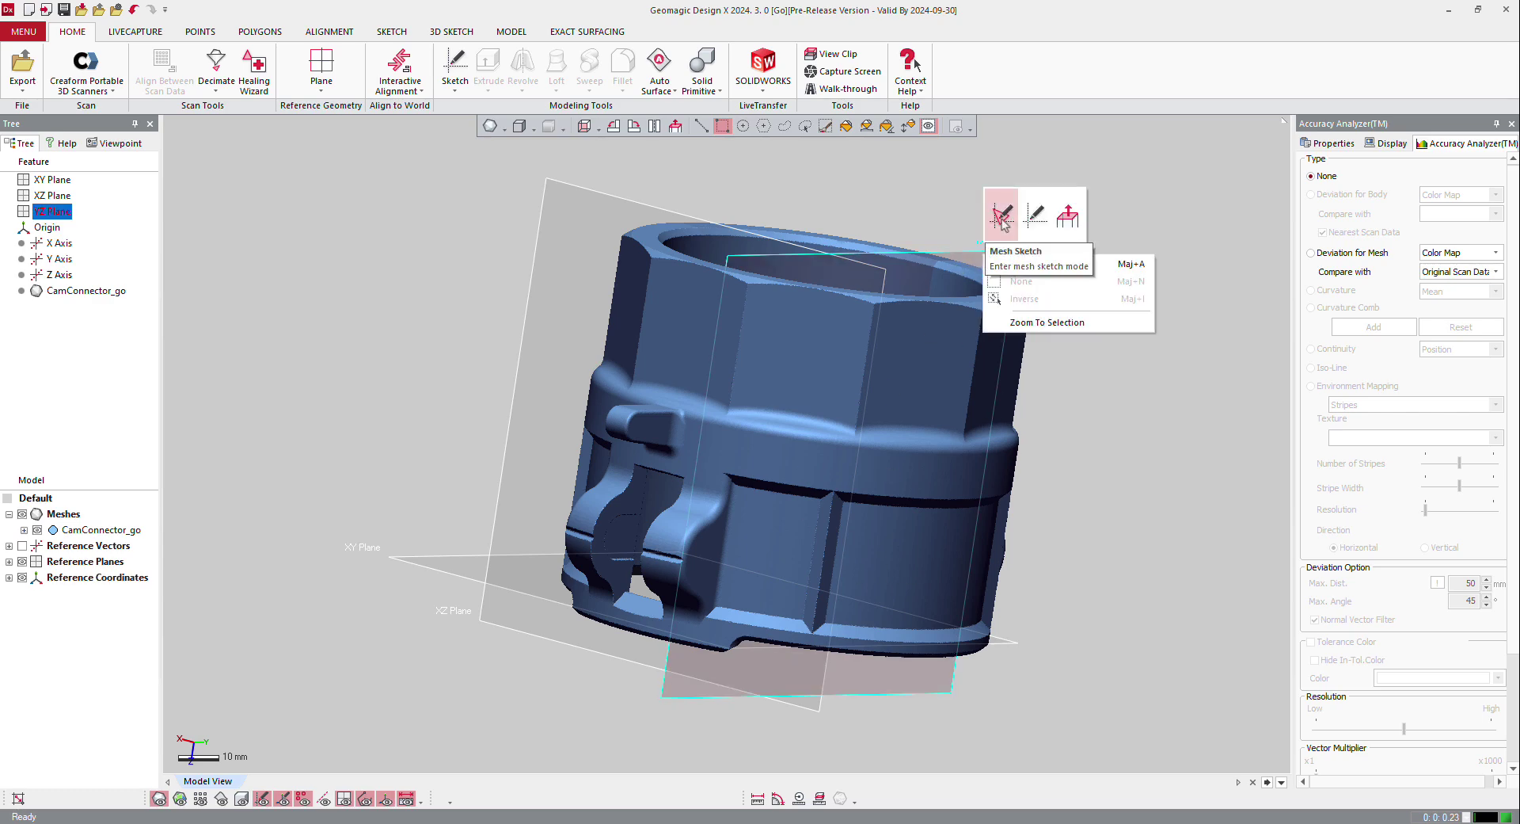
click(1002, 215)
right_drag(931, 374, 701, 520)
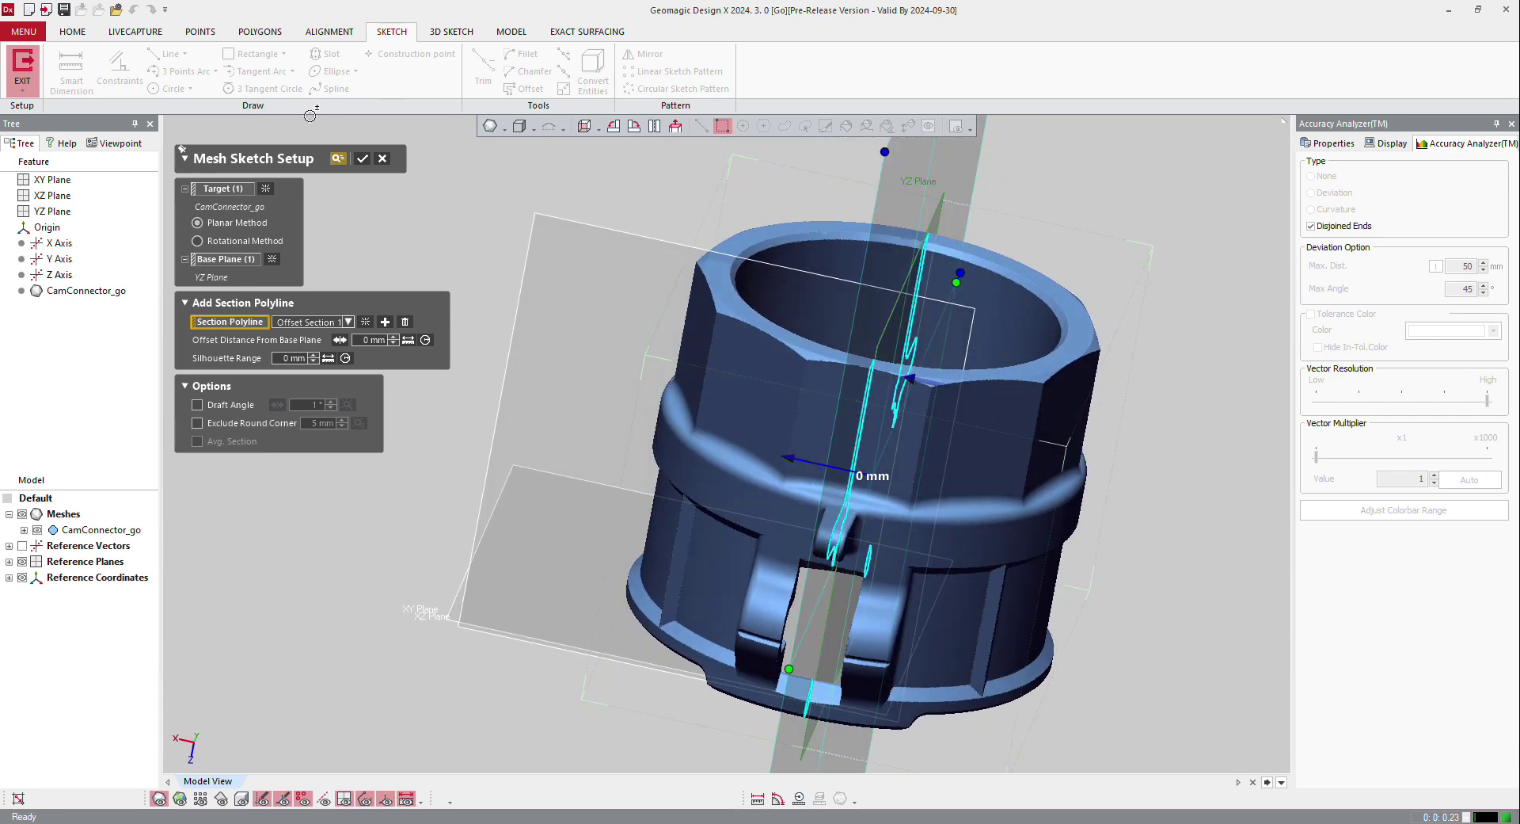
Set the mesh sketch to a rotational section about the Z axis, offset 25° from the base plane, and accept the setup
click(197, 240)
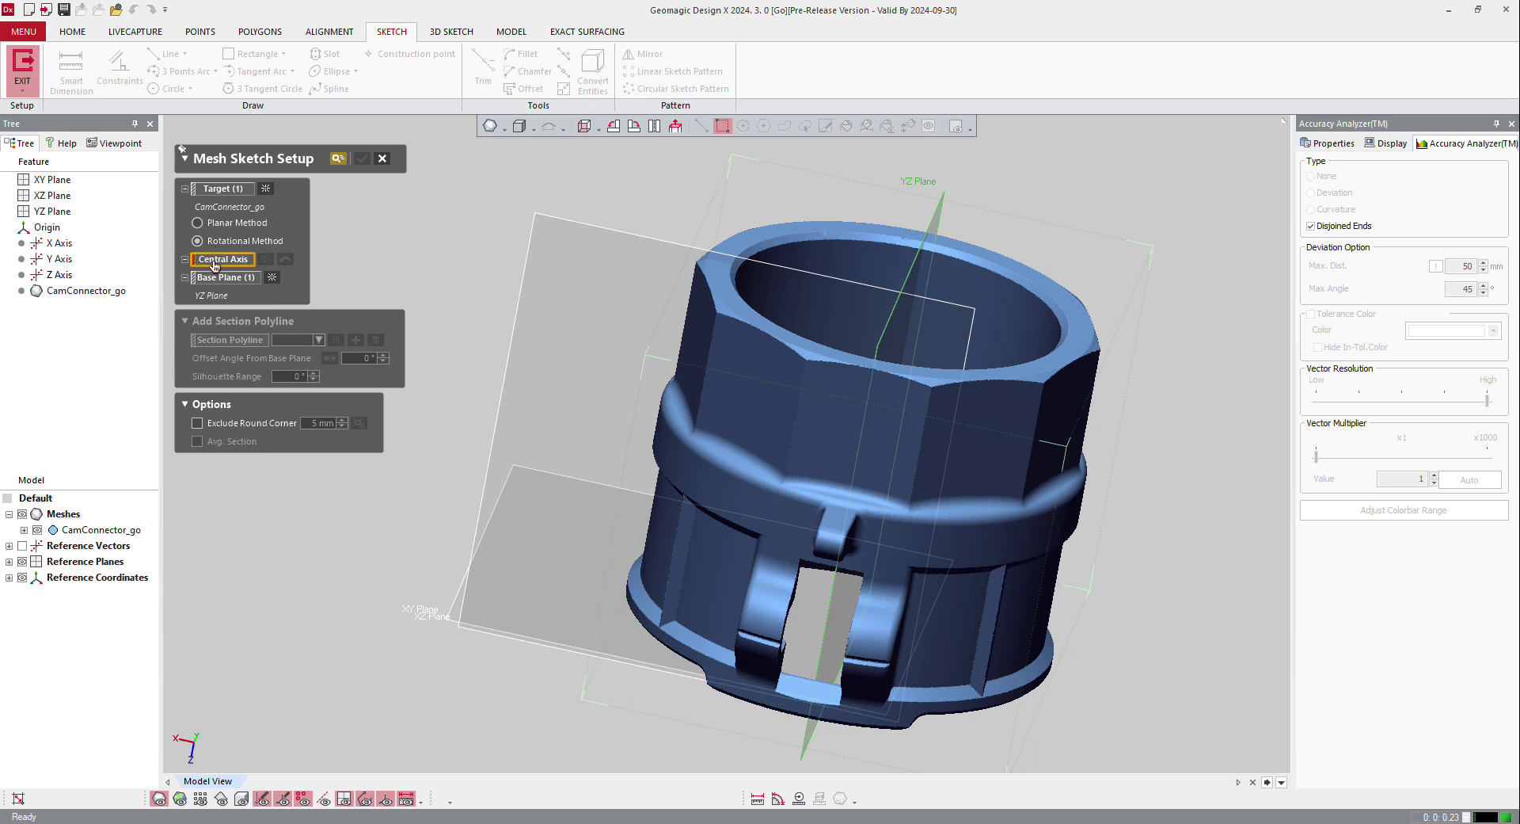
click(57, 275)
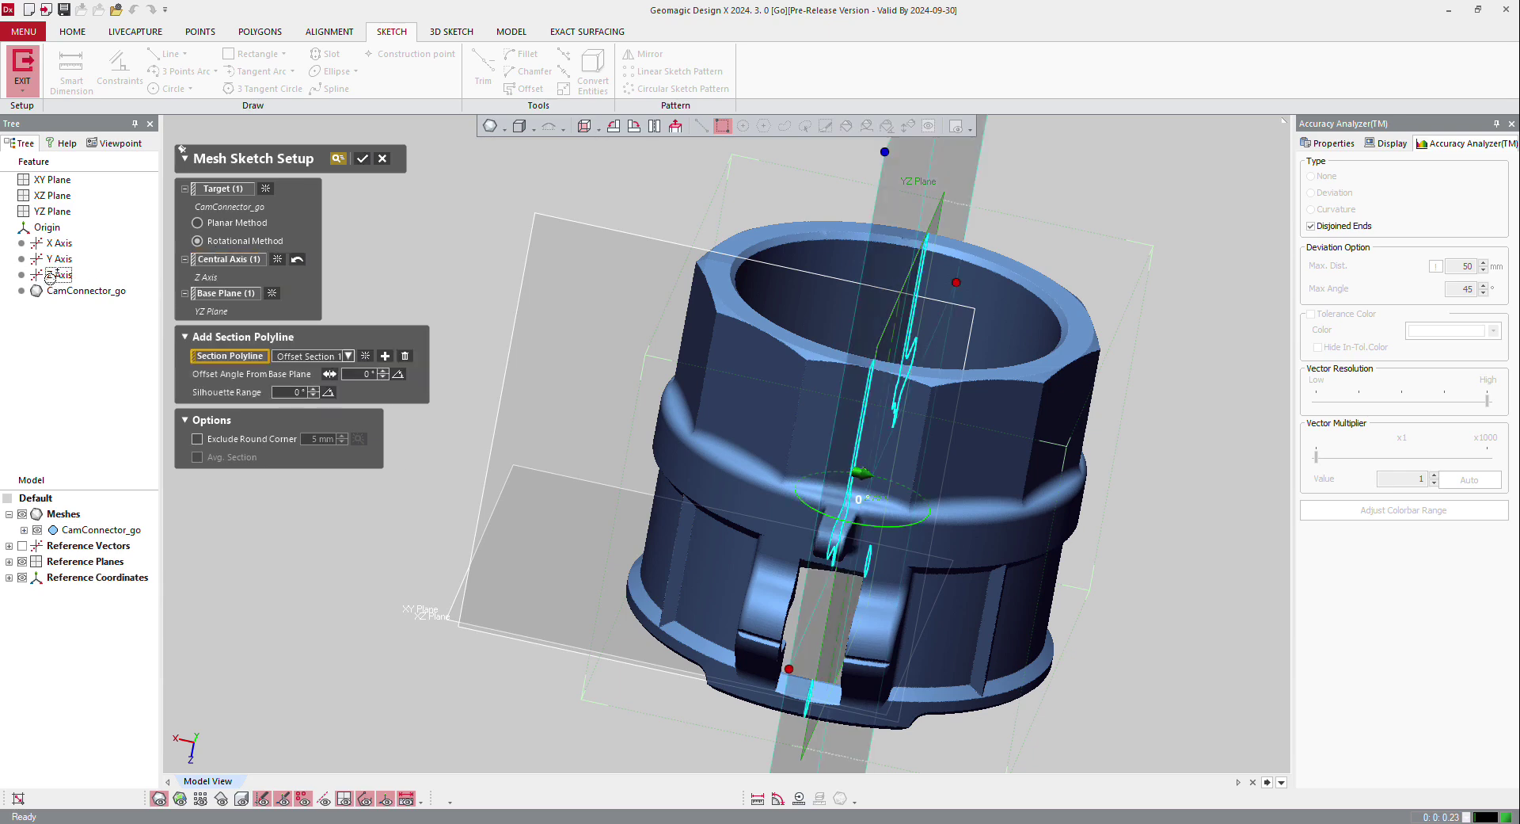
drag(913, 497, 847, 539)
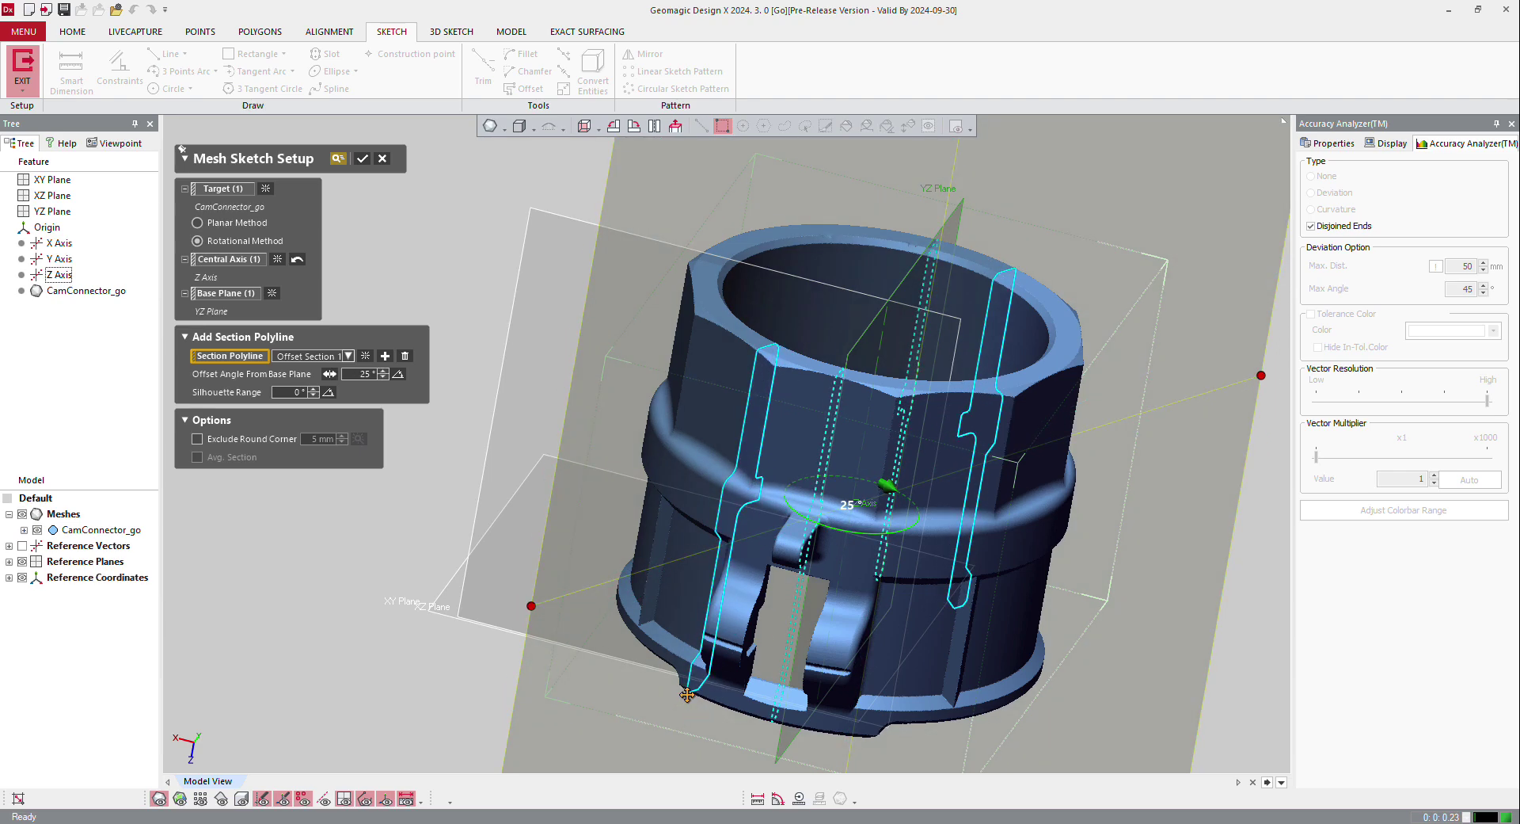
click(361, 161)
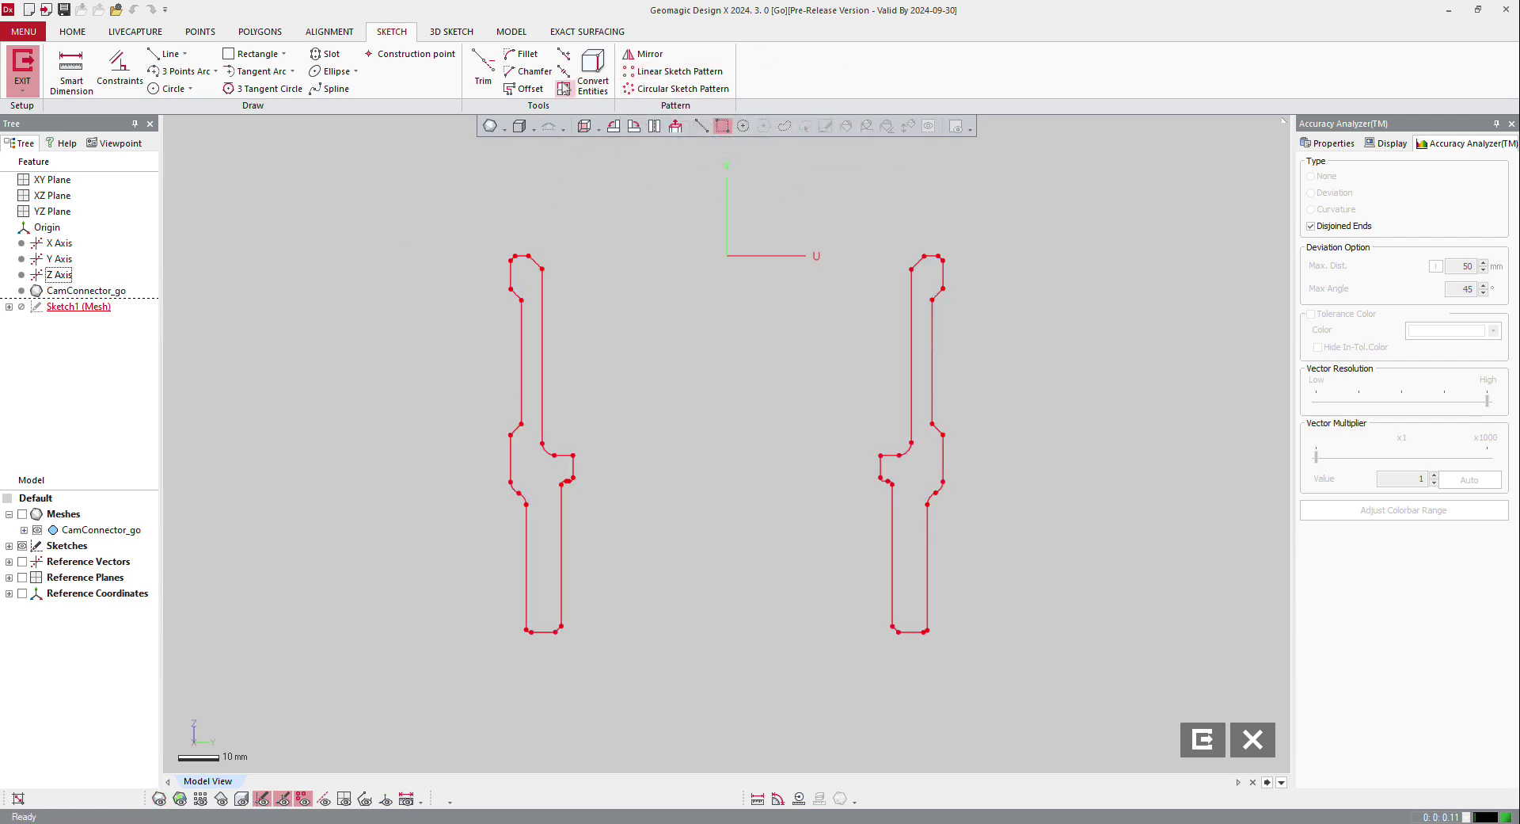
Convert the Y axis and Z axis into sketch lines
click(594, 66)
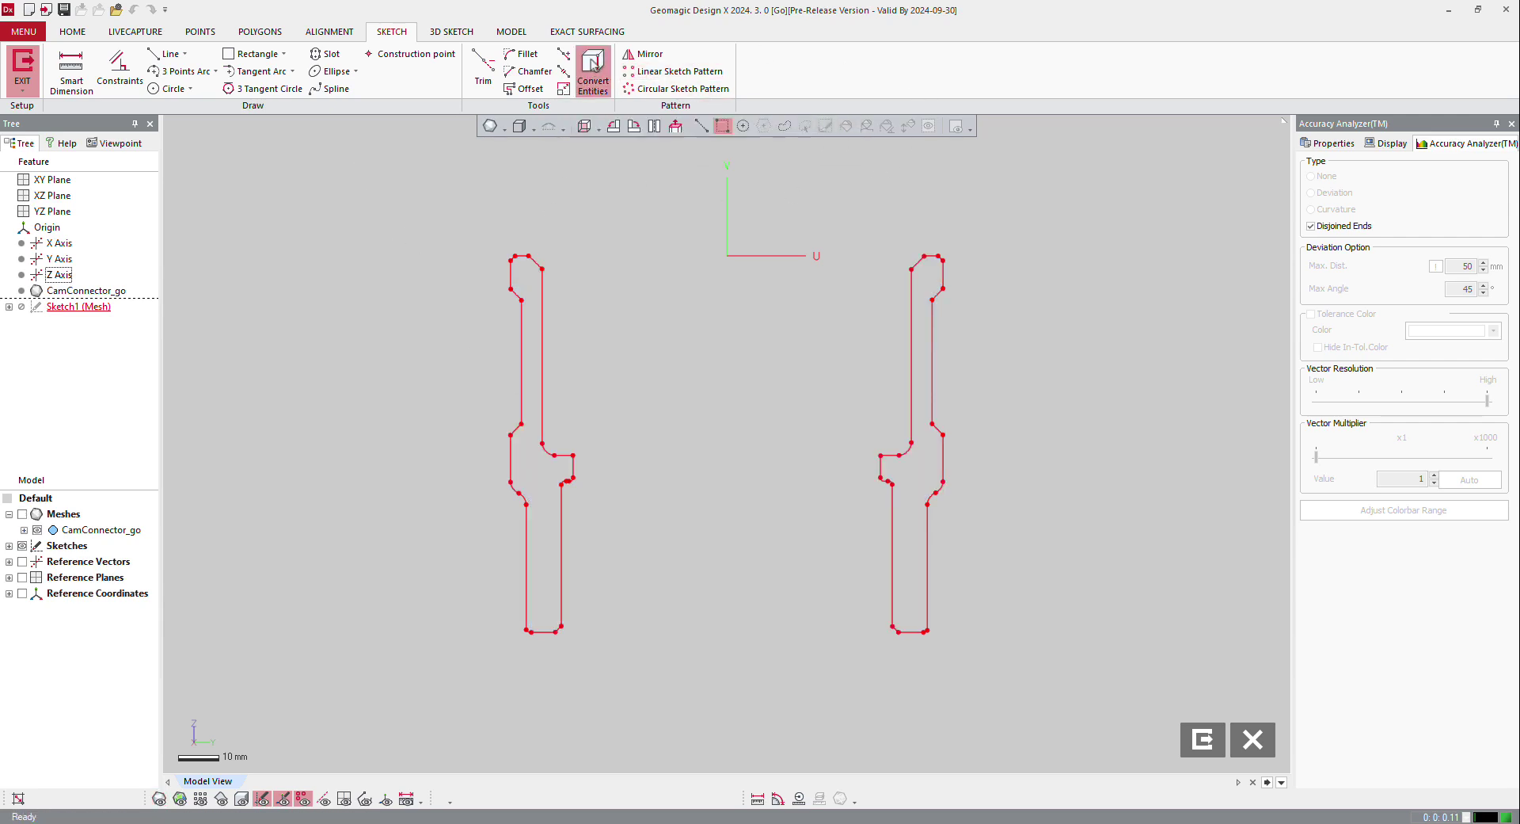
click(57, 259)
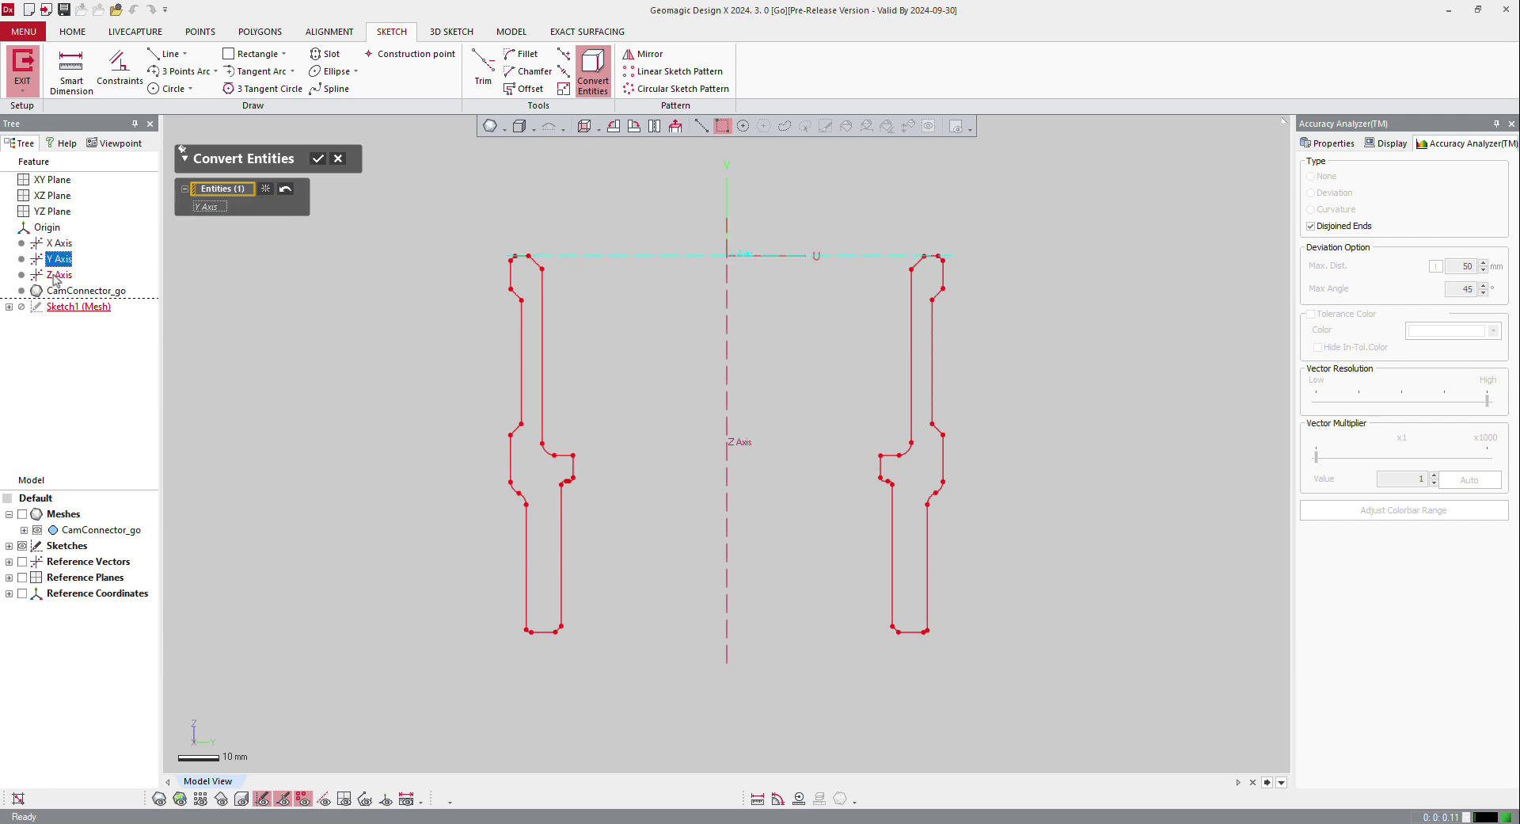
click(57, 275)
click(317, 158)
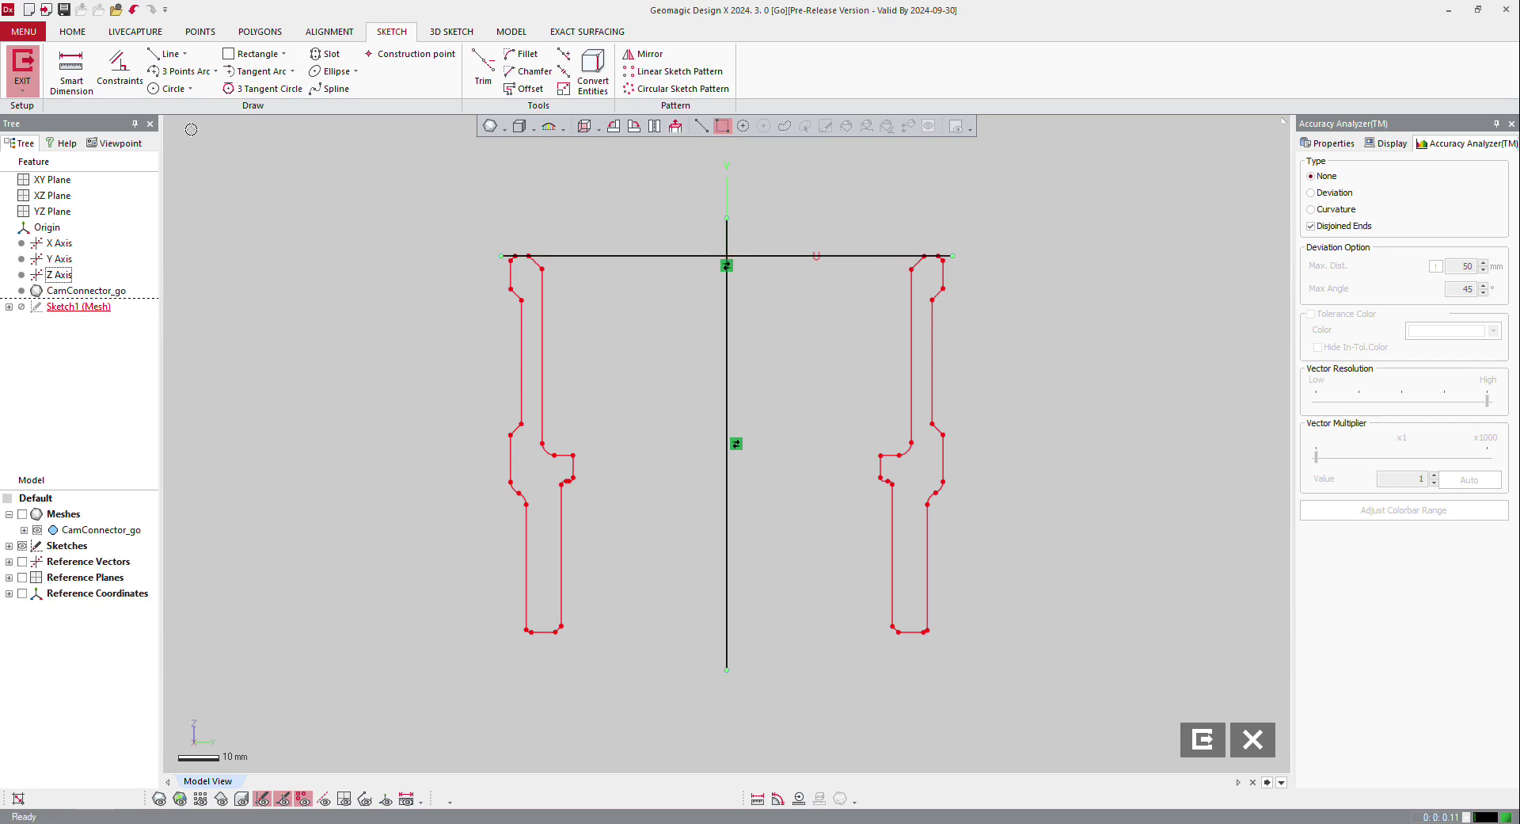
Fit lines to the straight segments of the right-hand outer profile and its bottom edge, leaving out the upper slanted segment
click(169, 54)
scroll(1181, 396, up, 3)
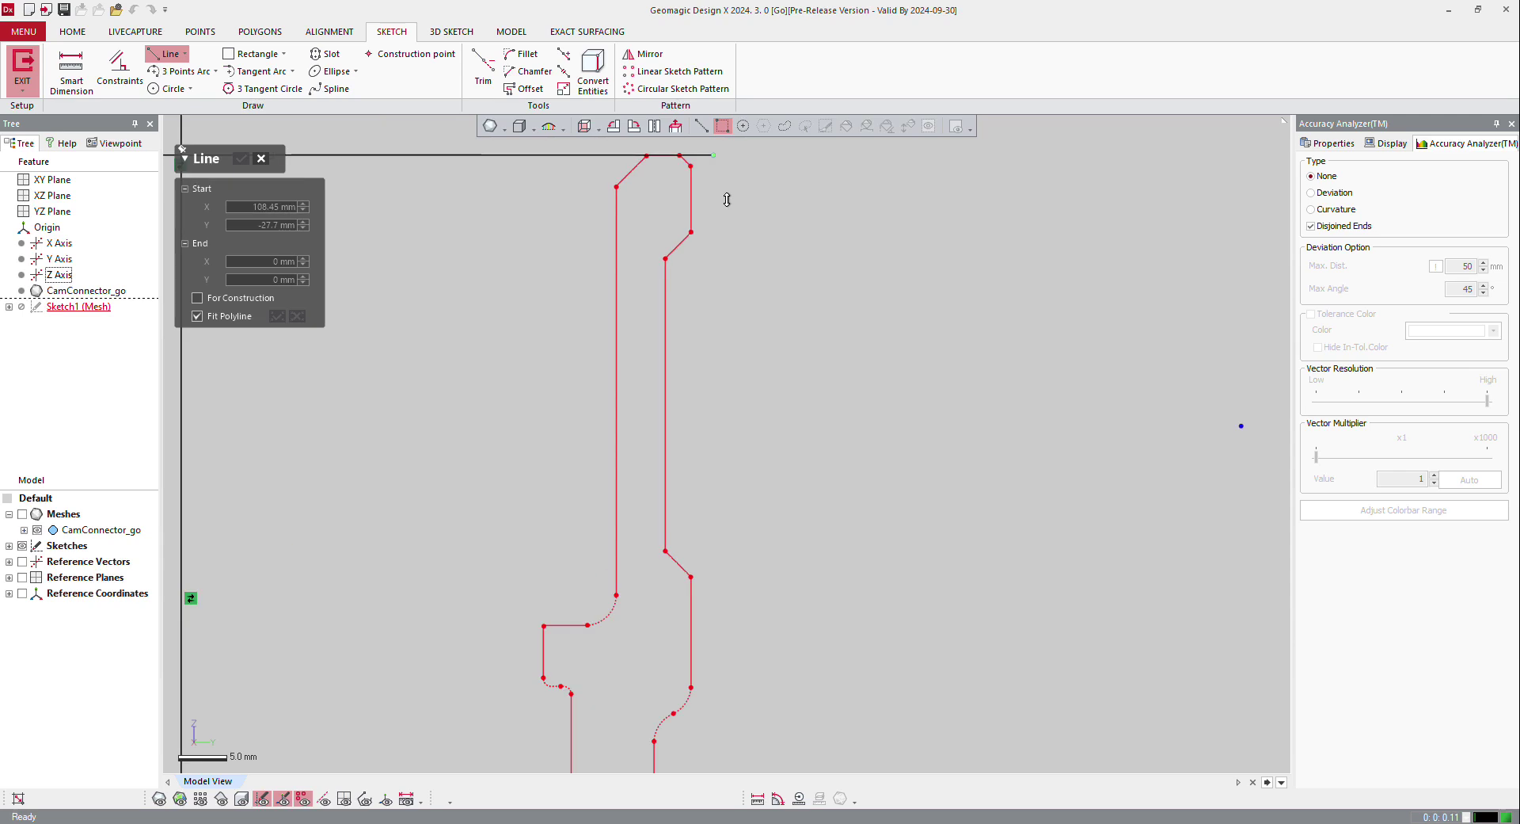
click(692, 198)
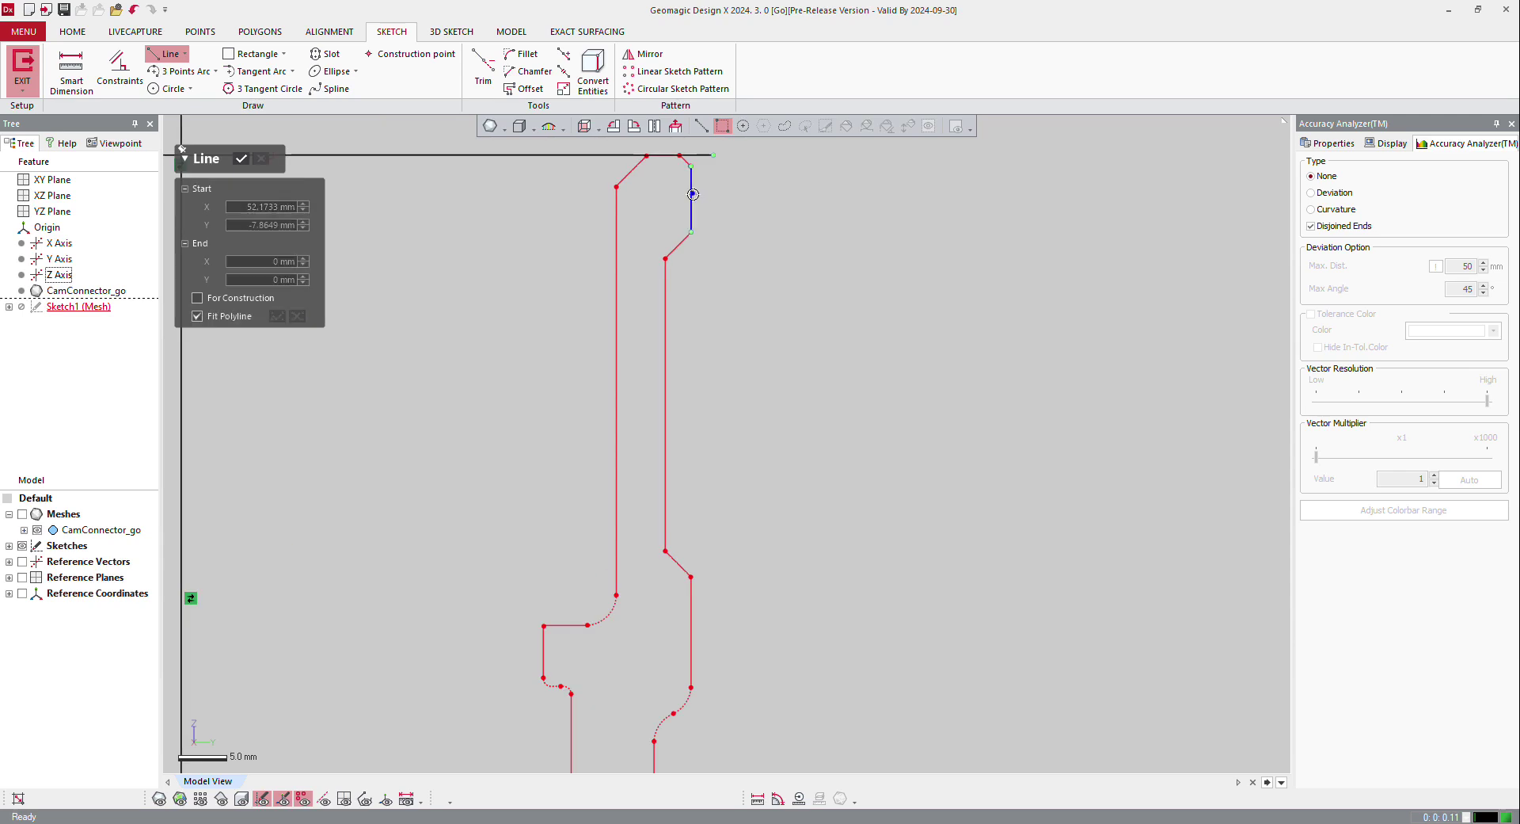
click(665, 332)
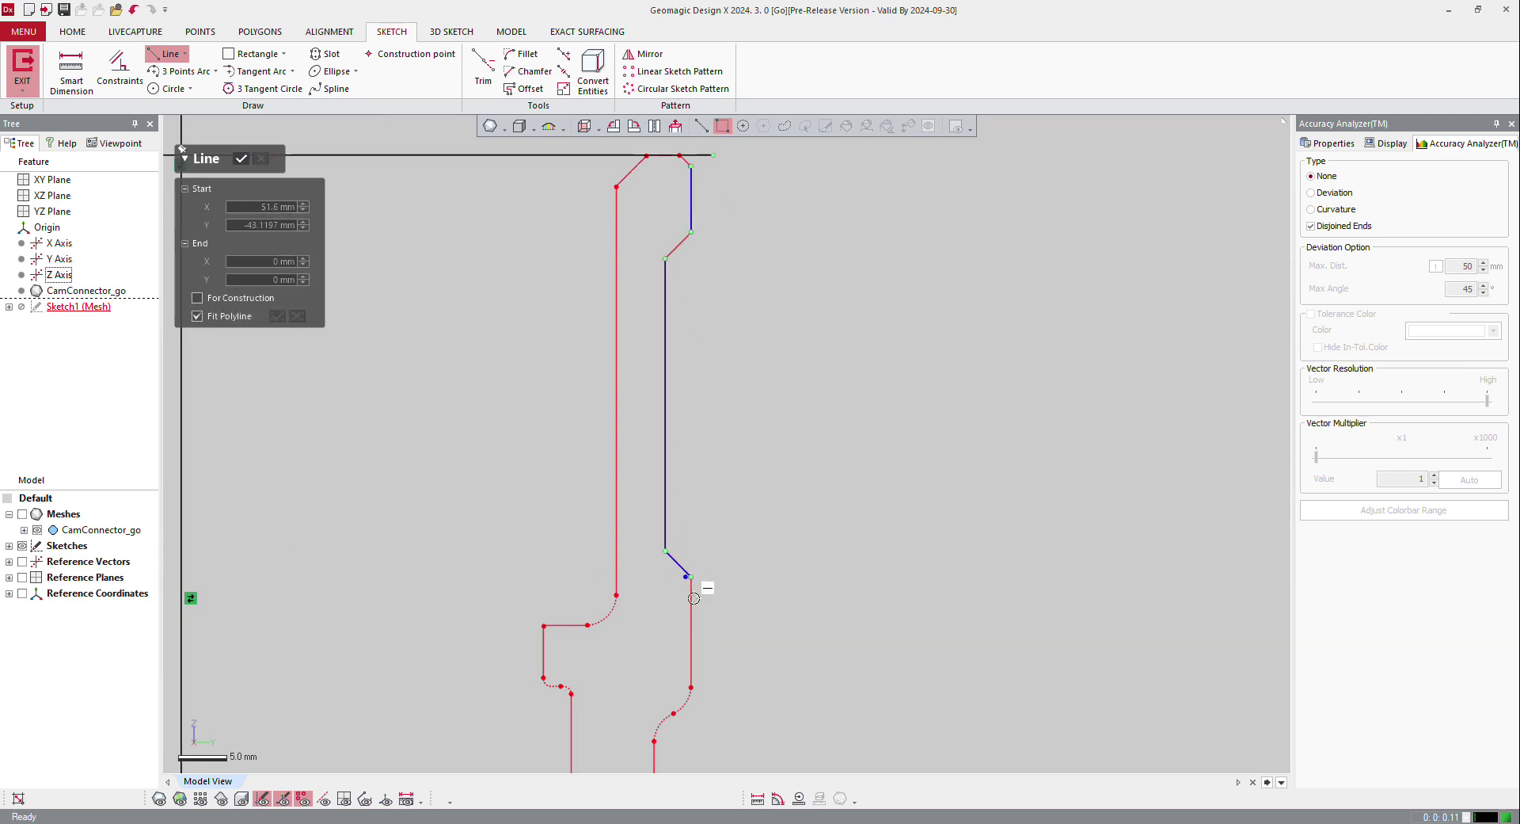
click(691, 626)
scroll(753, 631, down, 3)
scroll(748, 667, down, 3)
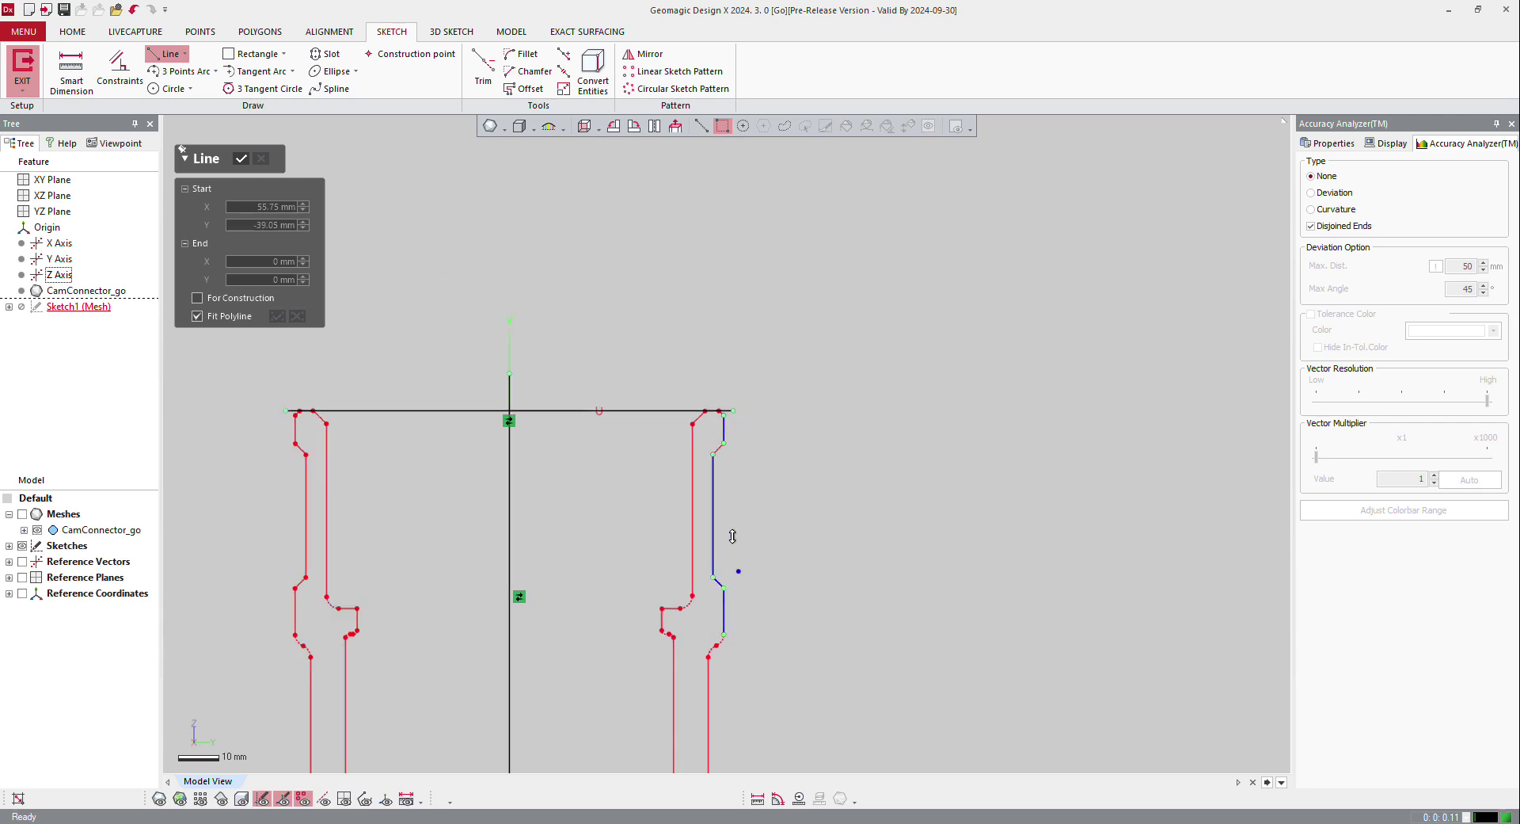
click(696, 734)
click(697, 735)
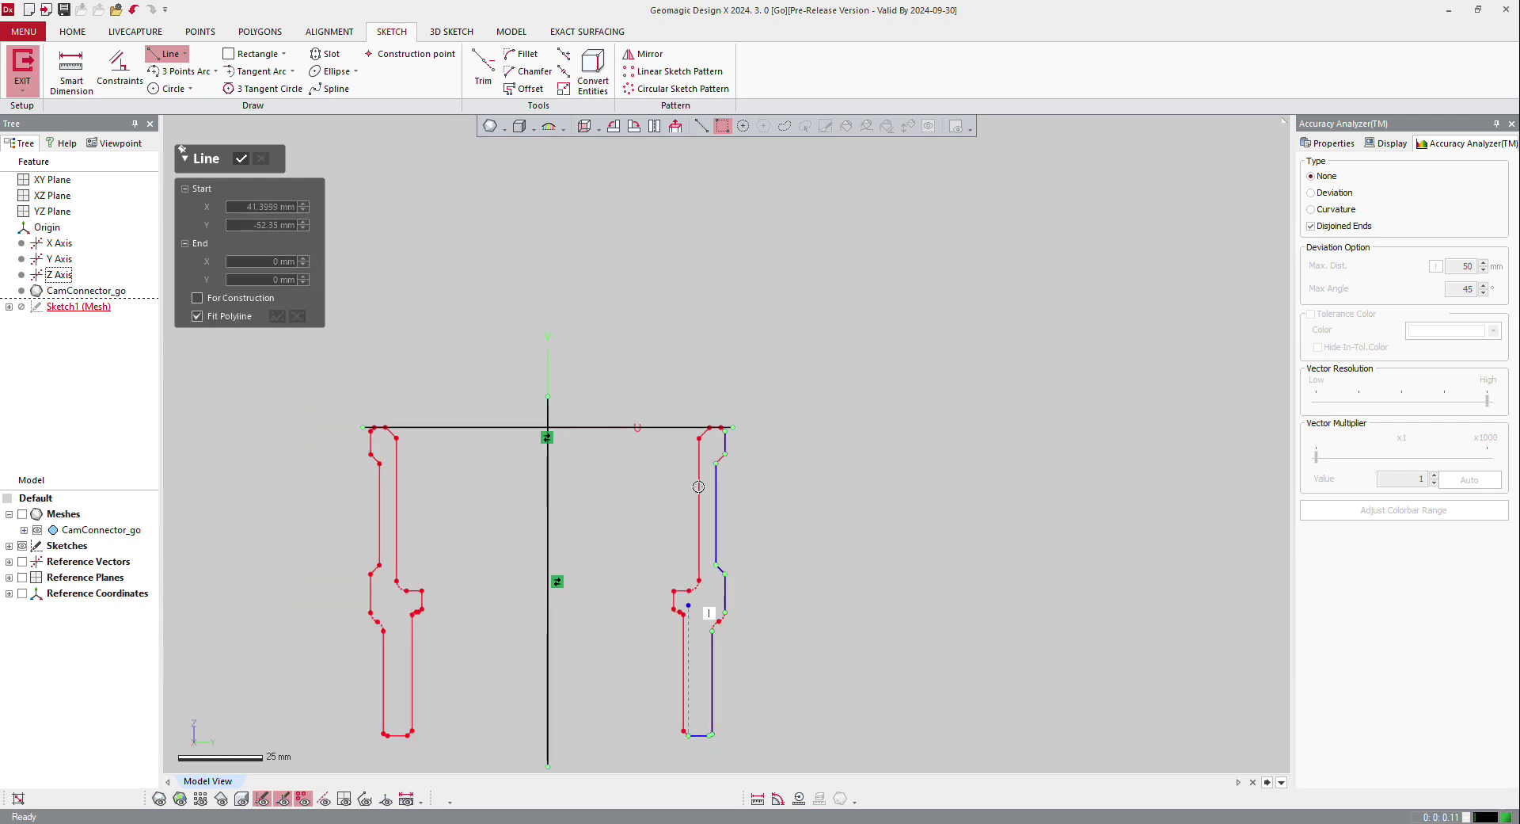
Fit a line to the remaining slanted segment below the rim on the right-hand outer profile
scroll(721, 424, up, 3)
click(719, 515)
scroll(724, 467, up, 4)
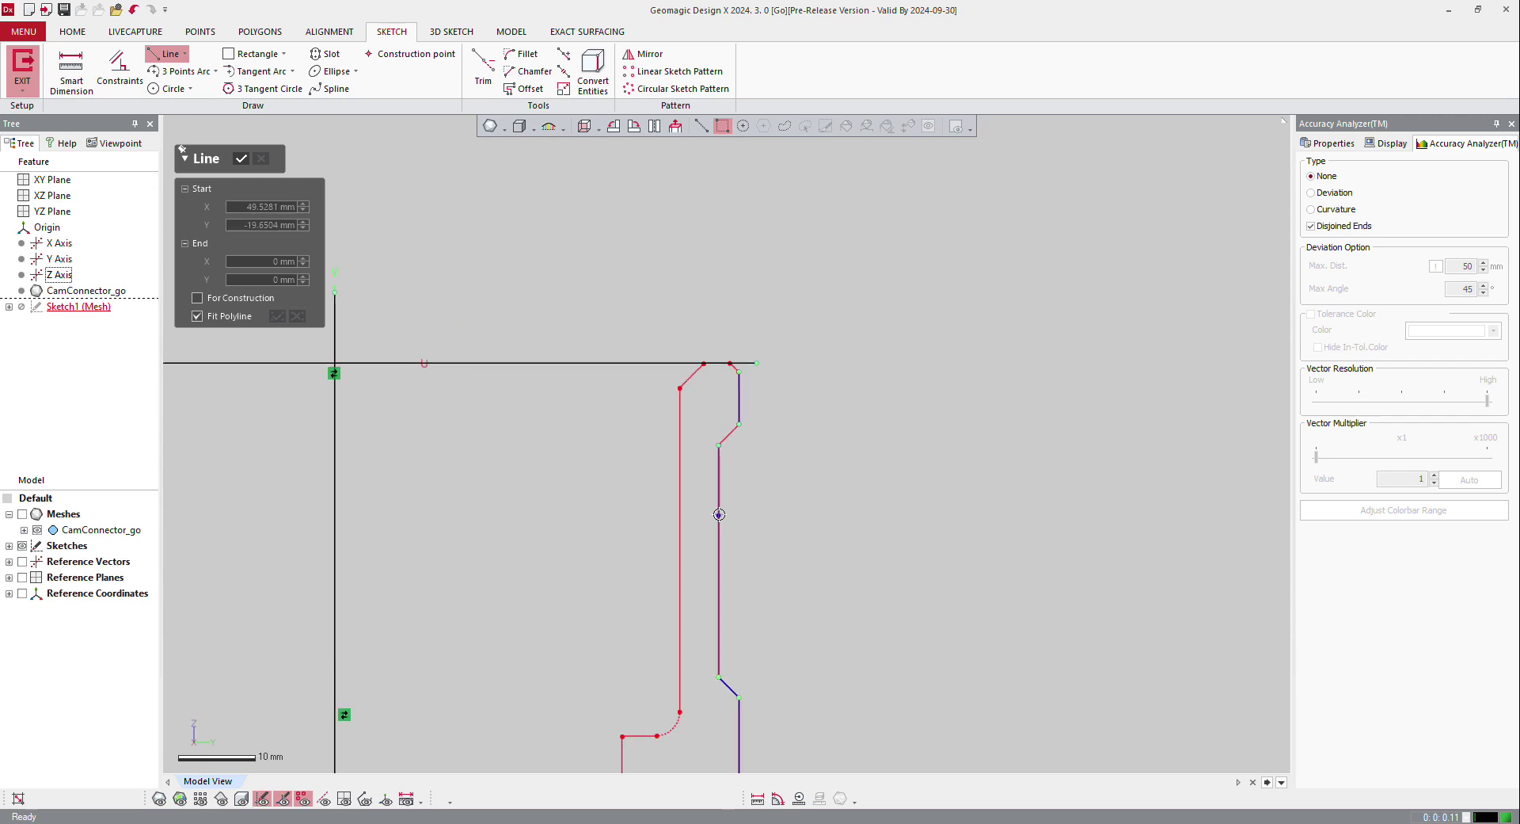
click(721, 455)
click(722, 459)
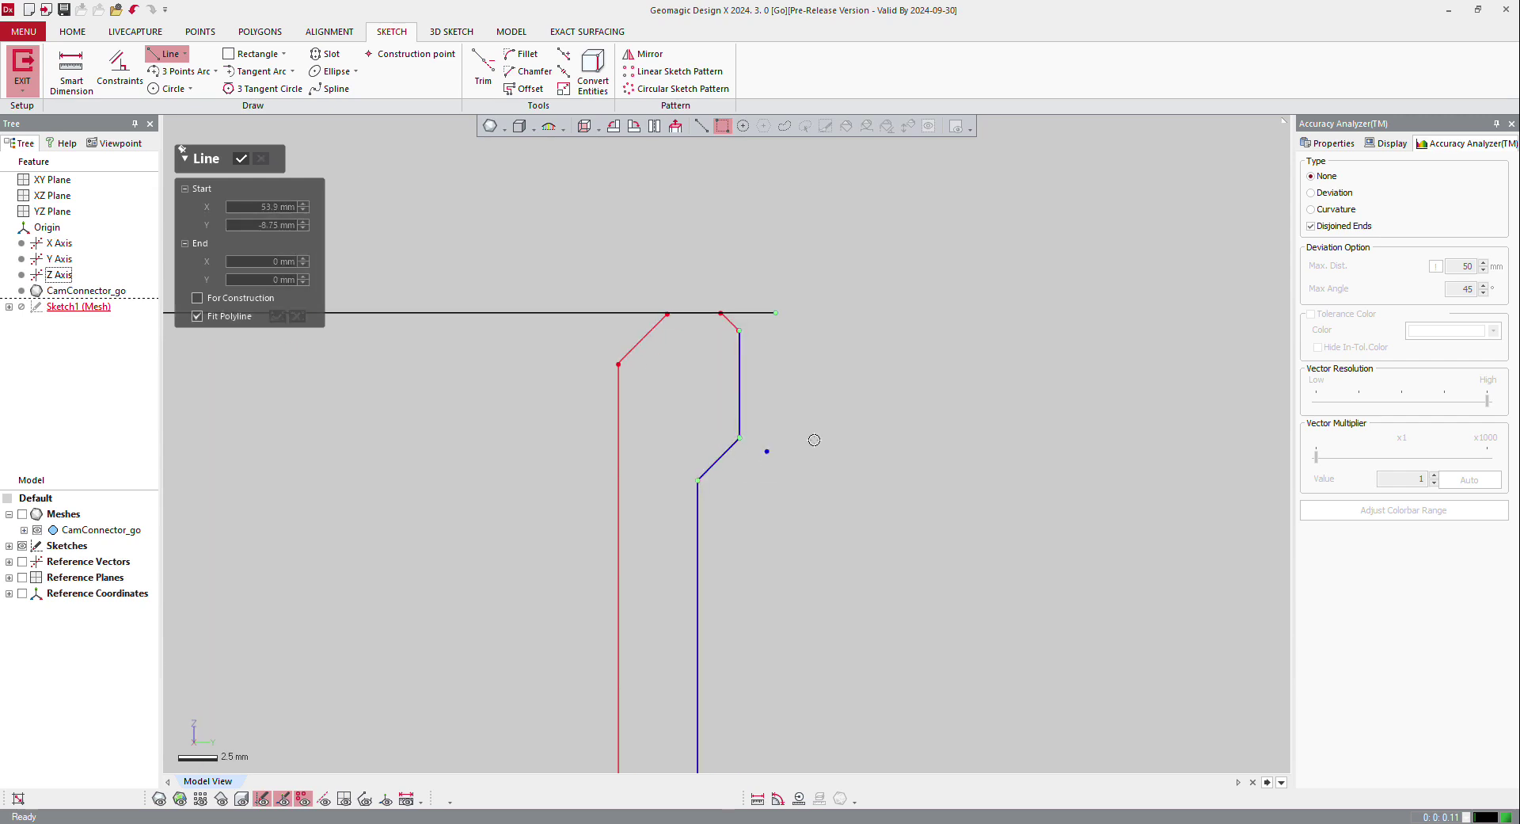
Draw a short slanted line through the point where the two outer shoulder arcs meet, and finish the Line command
scroll(807, 432, down, 4)
scroll(784, 709, up, 4)
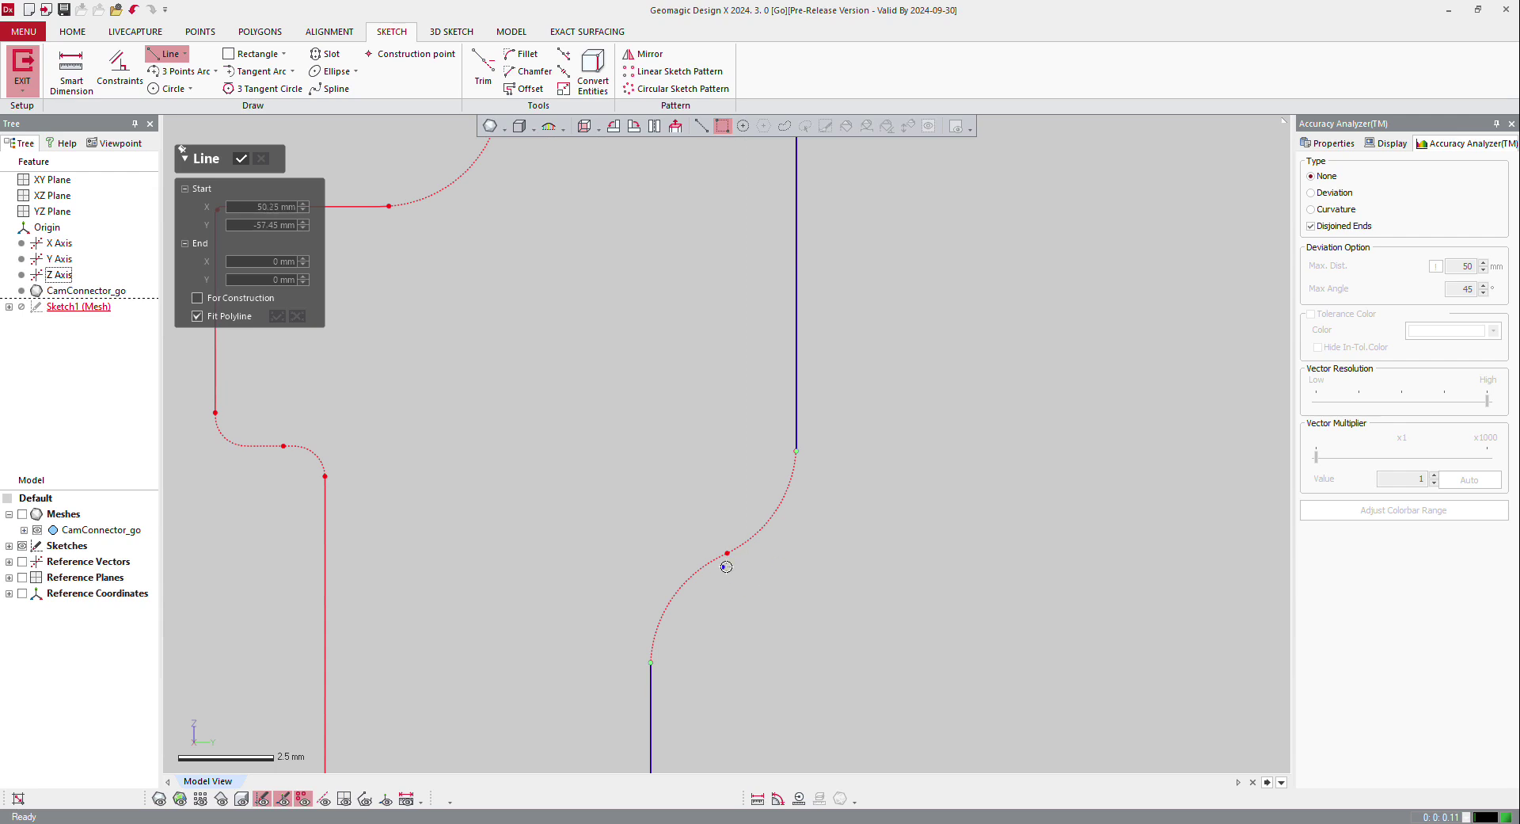
click(713, 559)
click(734, 548)
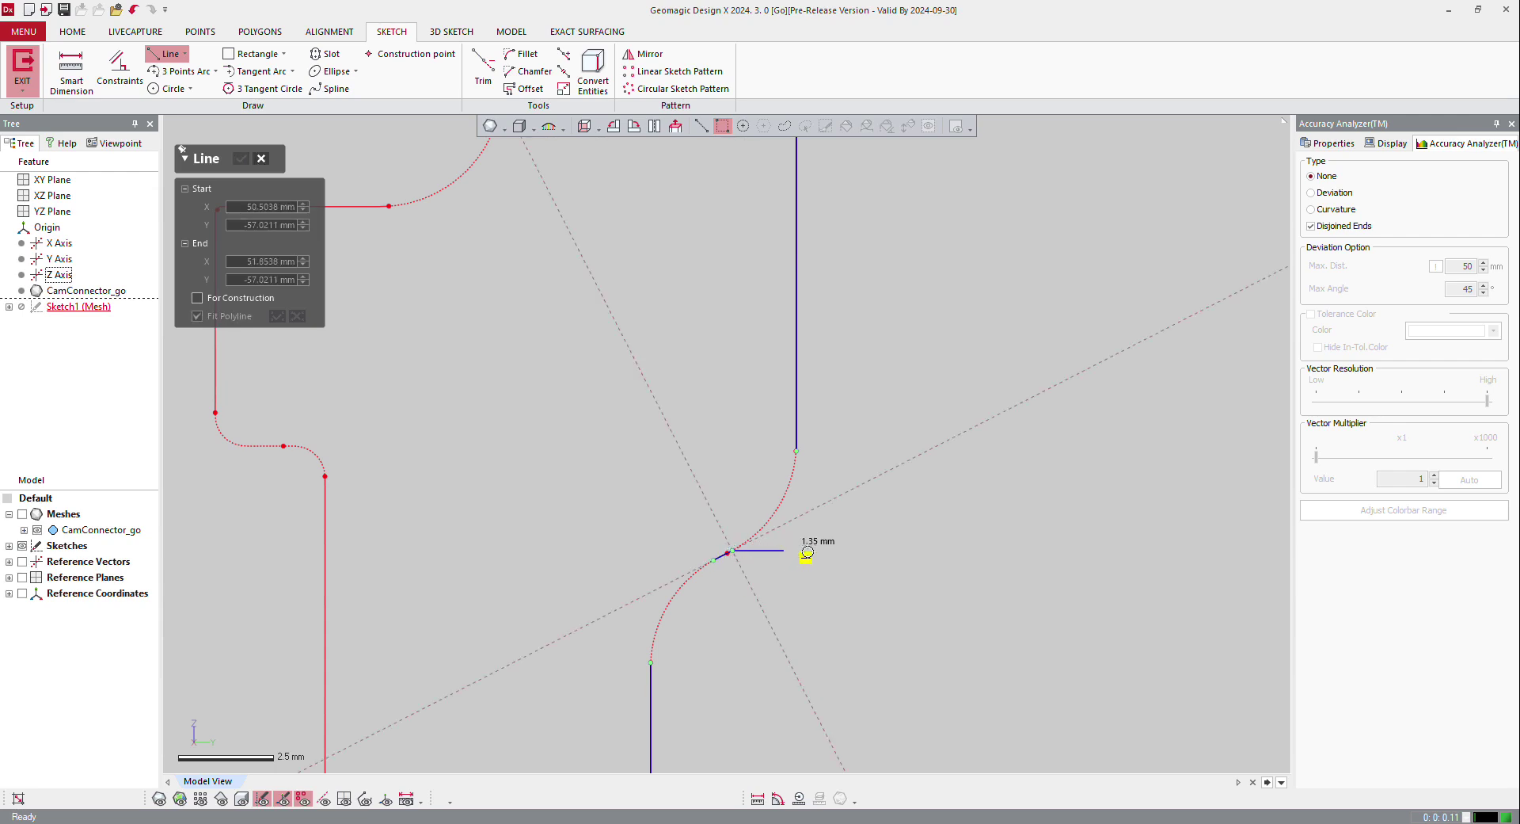
scroll(842, 578, down, 2)
key(Escape)
scroll(842, 577, down, 2)
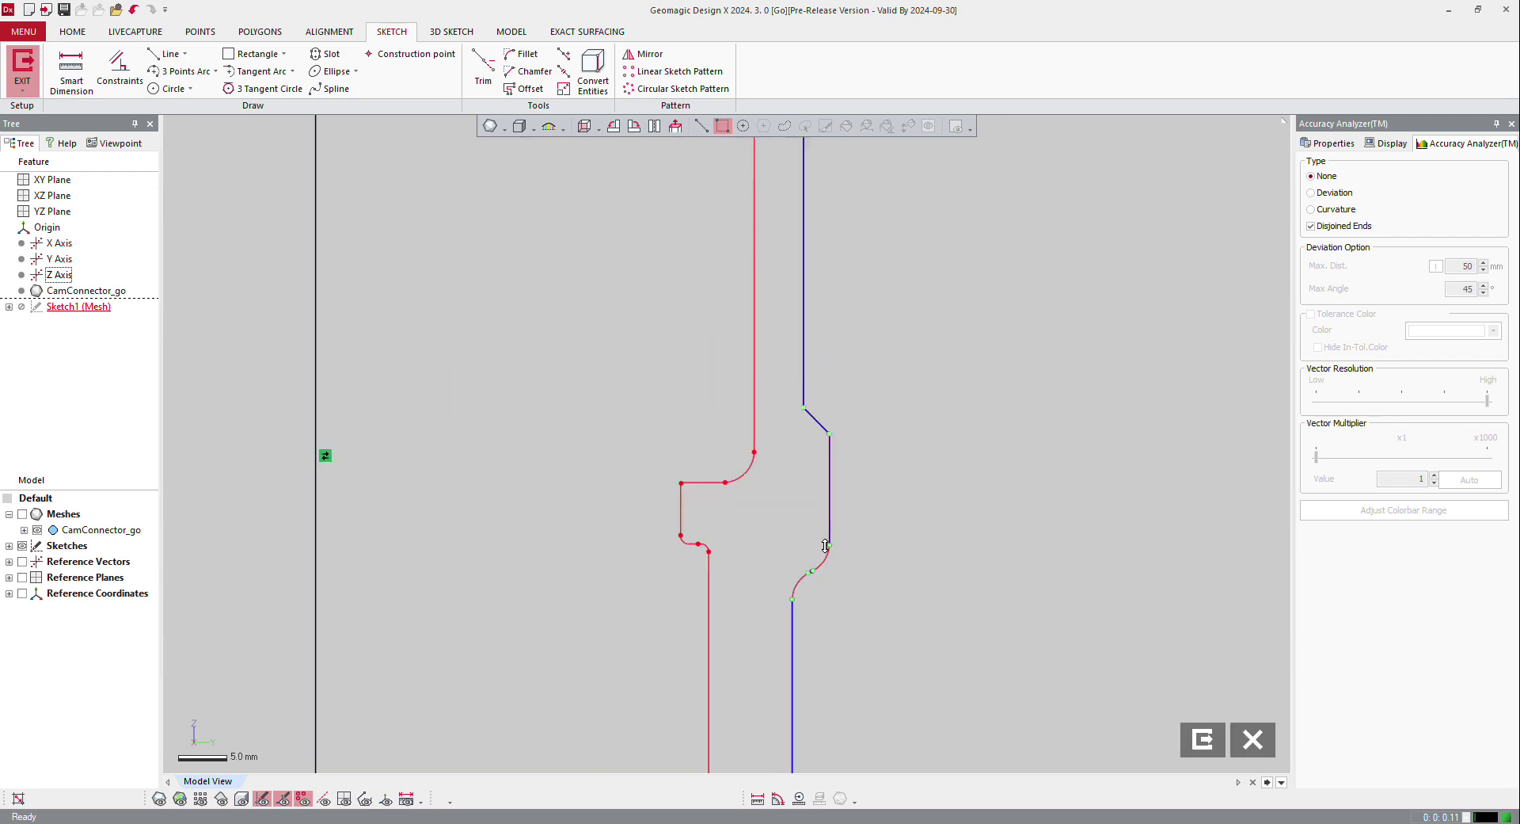
Corner-trim the upper outer profile lines into a connected chain from the Y axis line down to the central vertical segment
click(483, 69)
scroll(648, 455, down, 3)
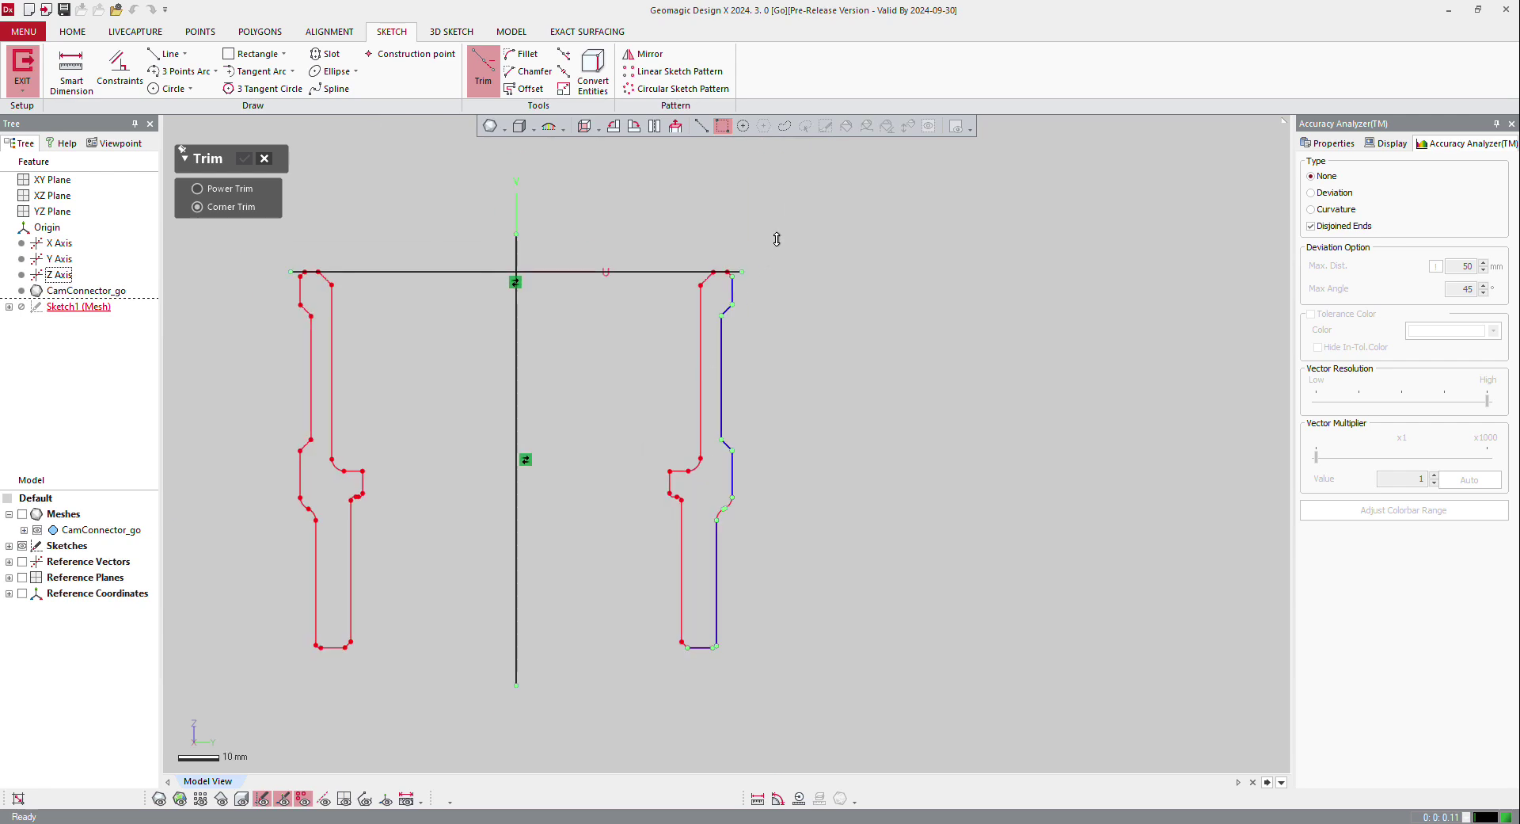
scroll(776, 237, up, 2)
click(688, 323)
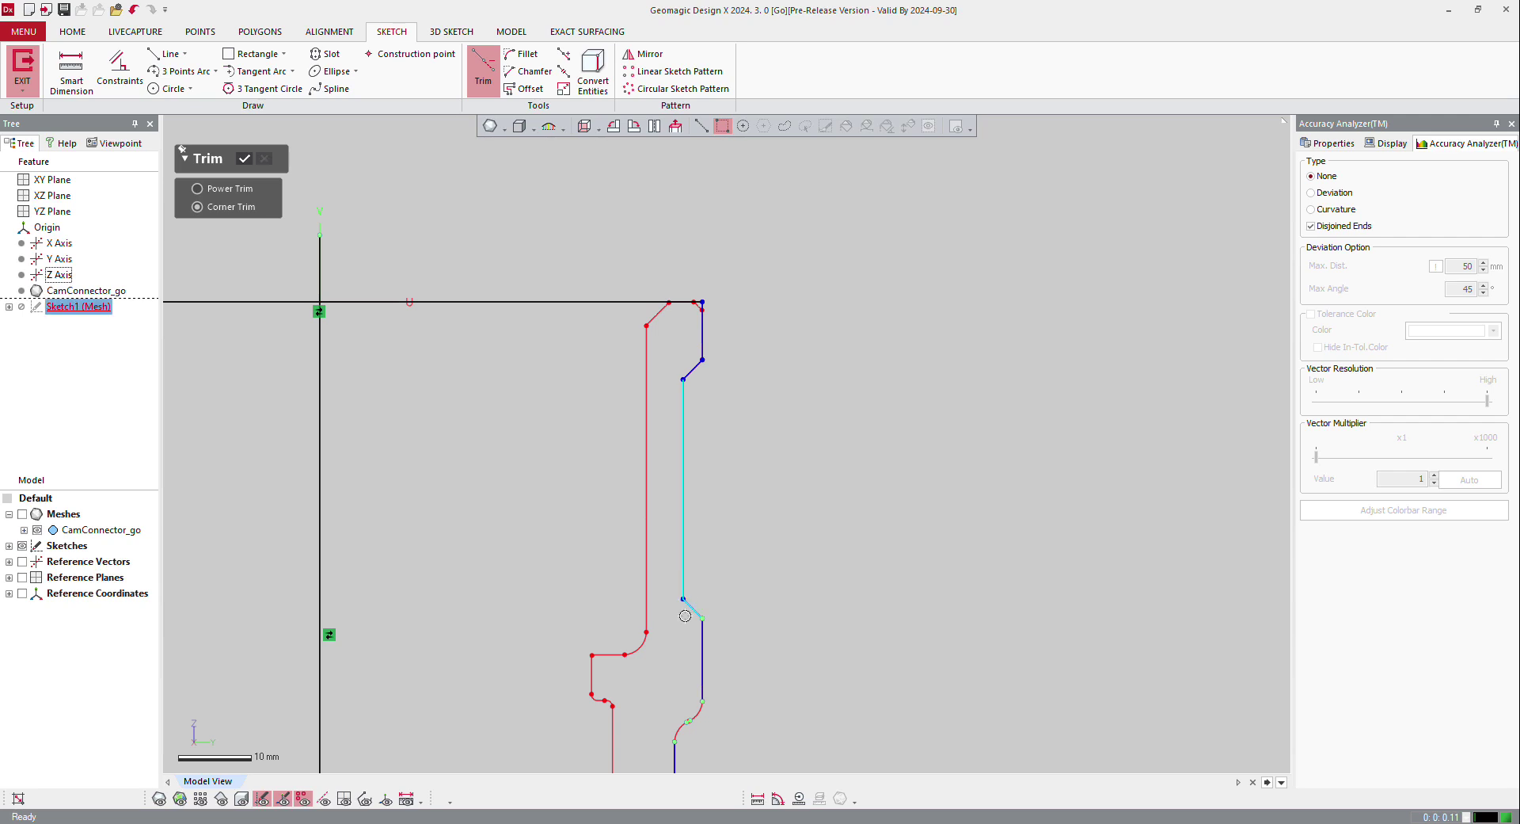
scroll(733, 679, down, 1)
scroll(722, 776, up, 3)
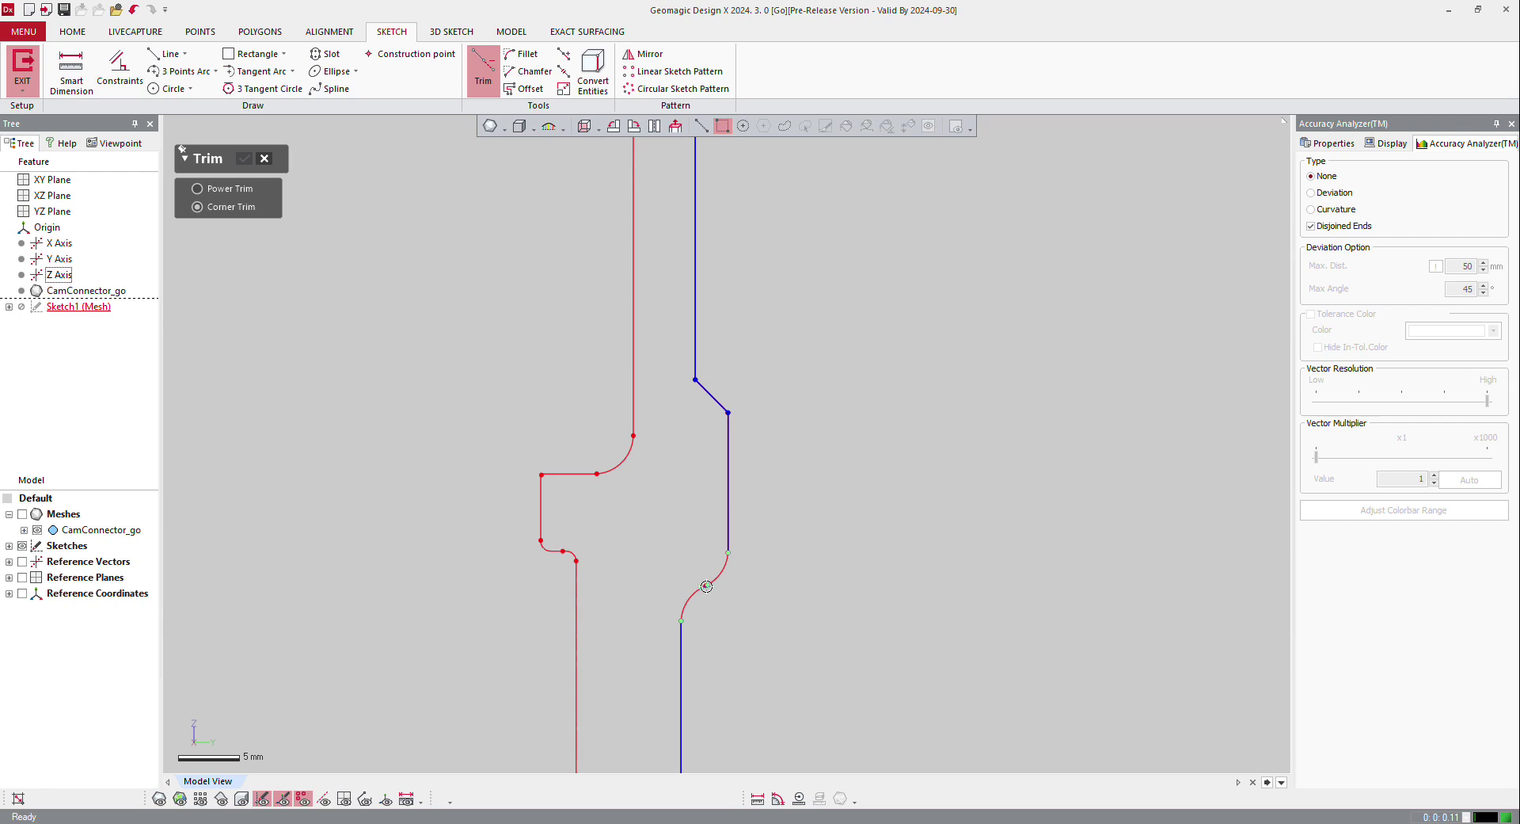
Corner-trim the short slanted shoulder line with the outer vertical lines above and below it
click(707, 586)
click(727, 537)
scroll(741, 443, down, 4)
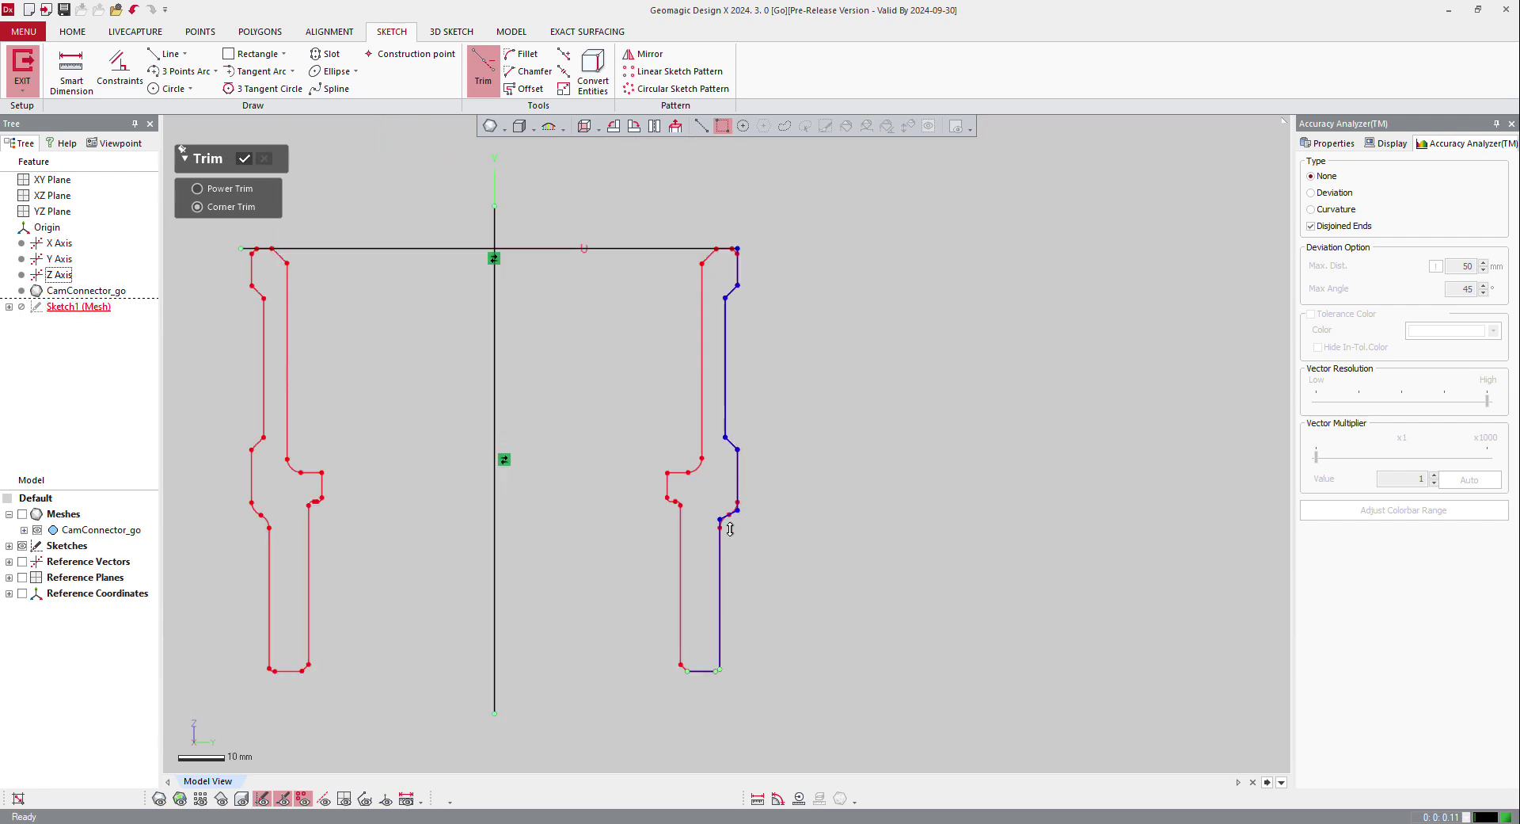
Corner-trim the bottom line with the outer wall and Z axis line, and the Z axis line with the top line, closing the half profile
scroll(703, 702, up, 3)
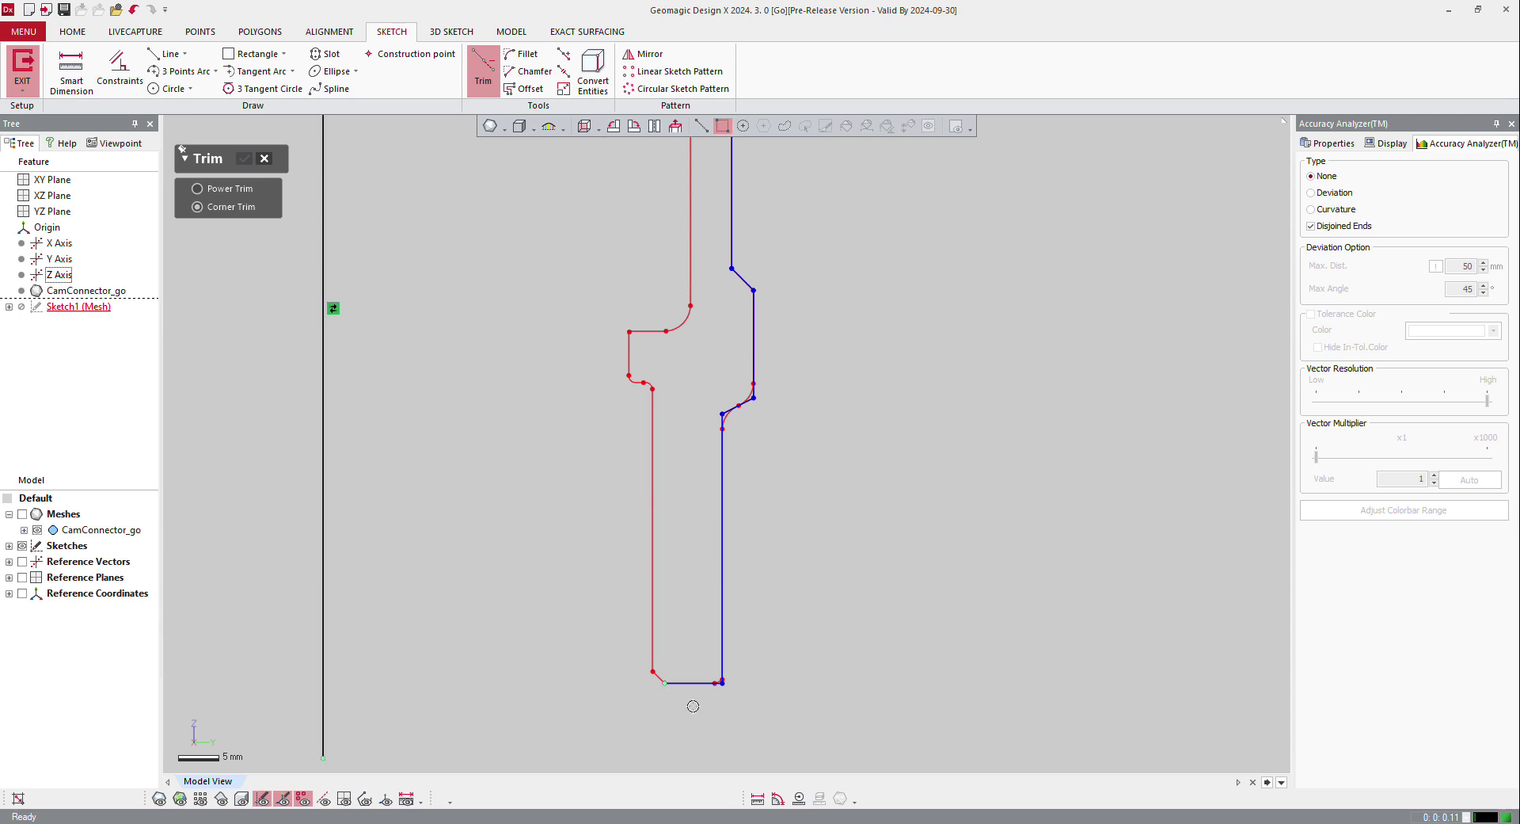
click(693, 683)
click(323, 525)
scroll(754, 507, down, 4)
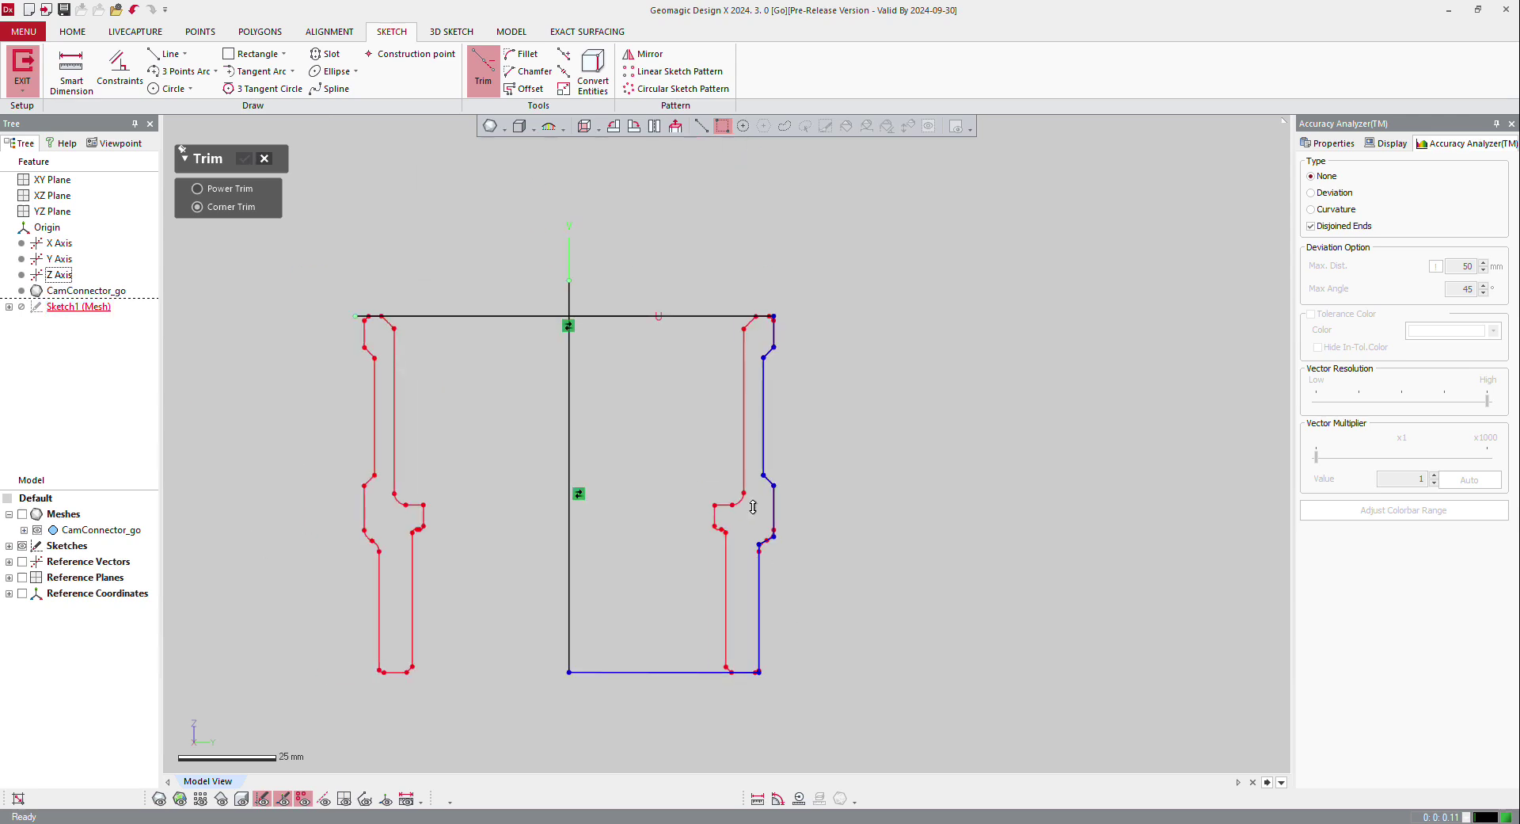
click(568, 402)
click(618, 316)
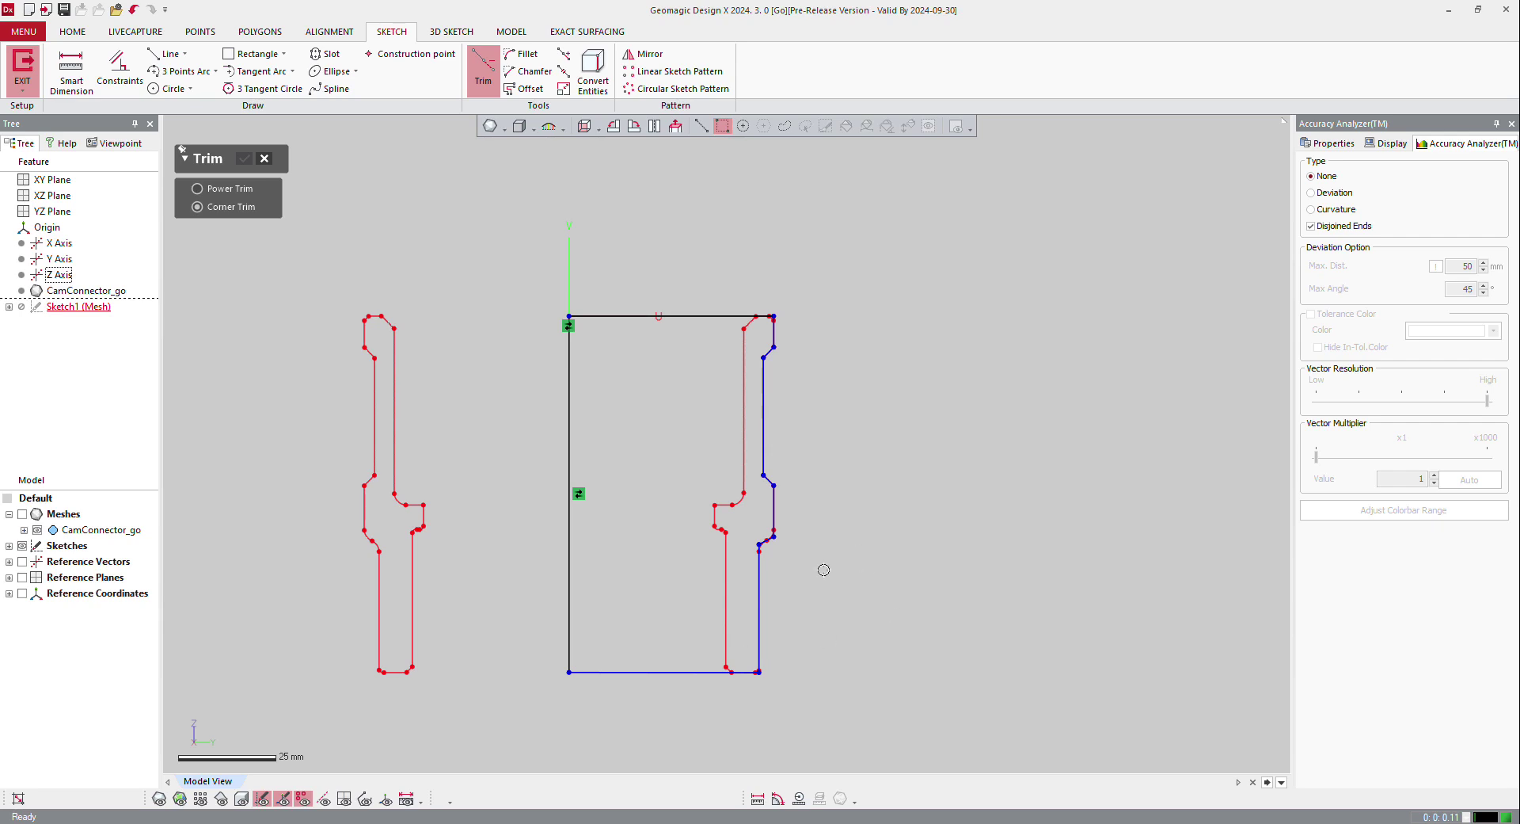
Compare the closed profile with the mesh, hide the mesh again, and delete the lower outer vertical line
click(157, 800)
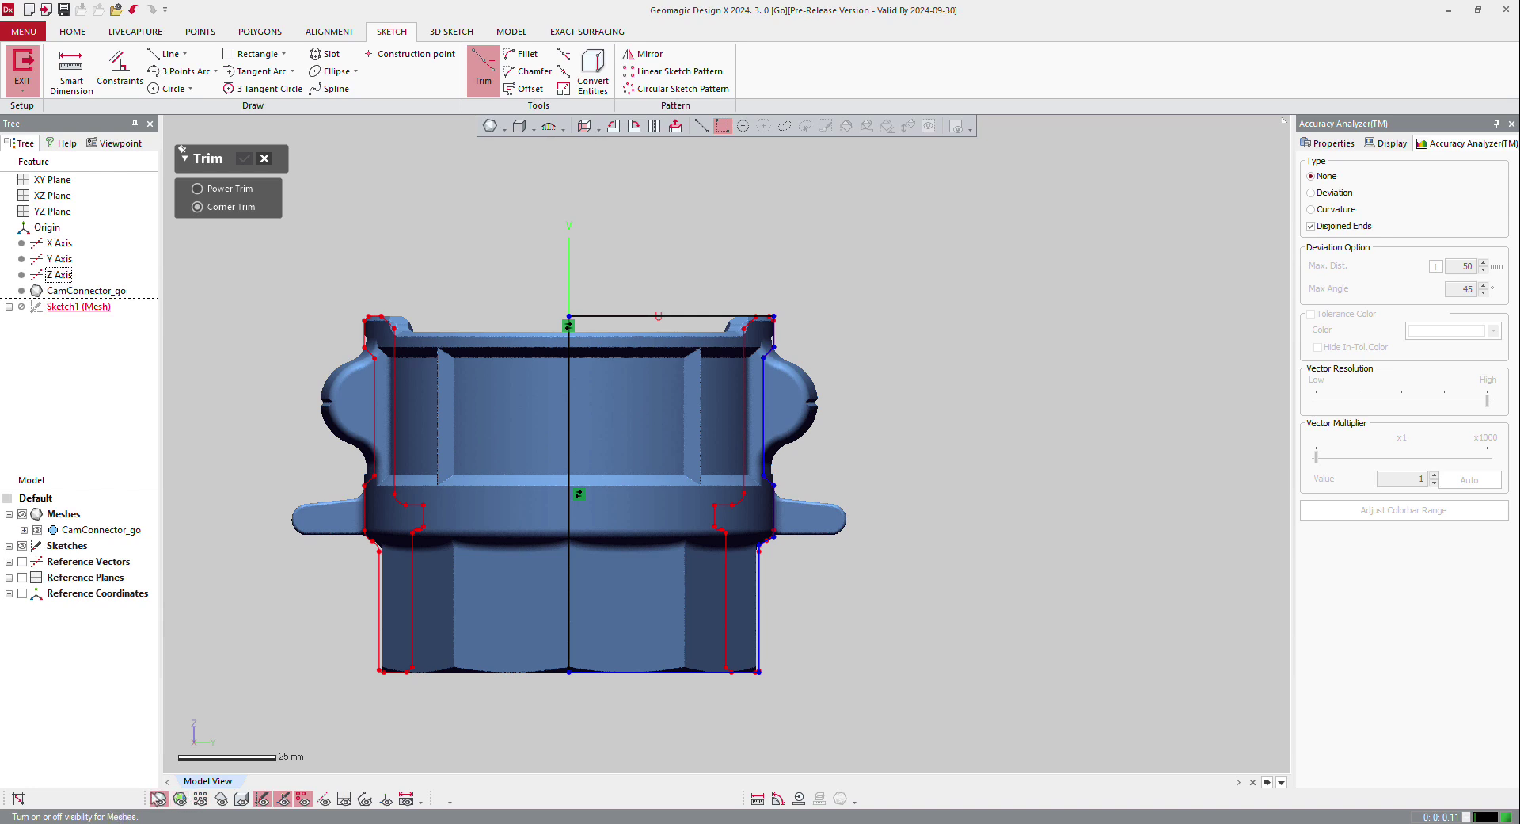
click(158, 799)
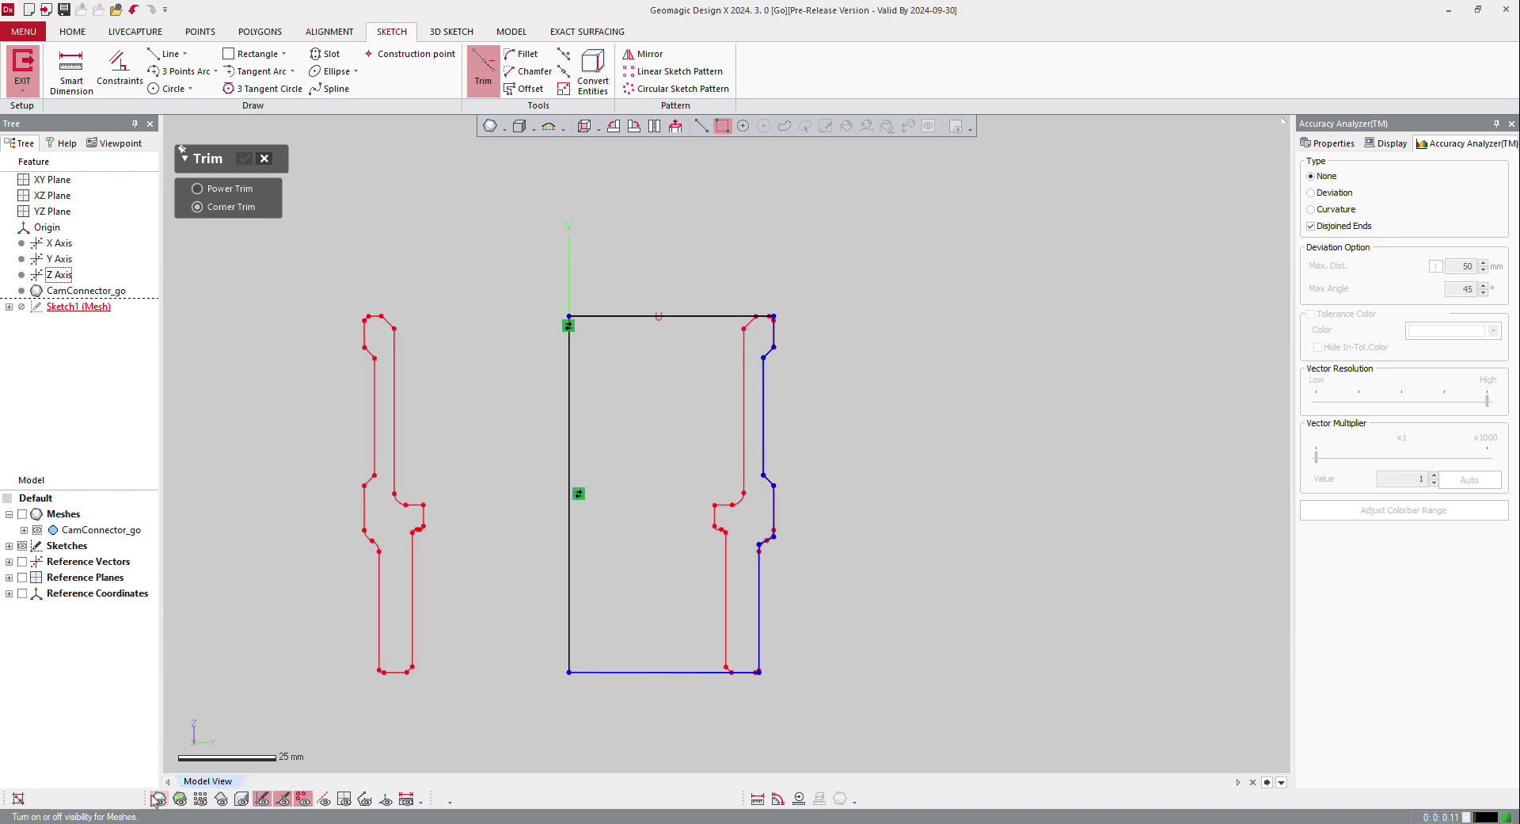
scroll(658, 710, up, 2)
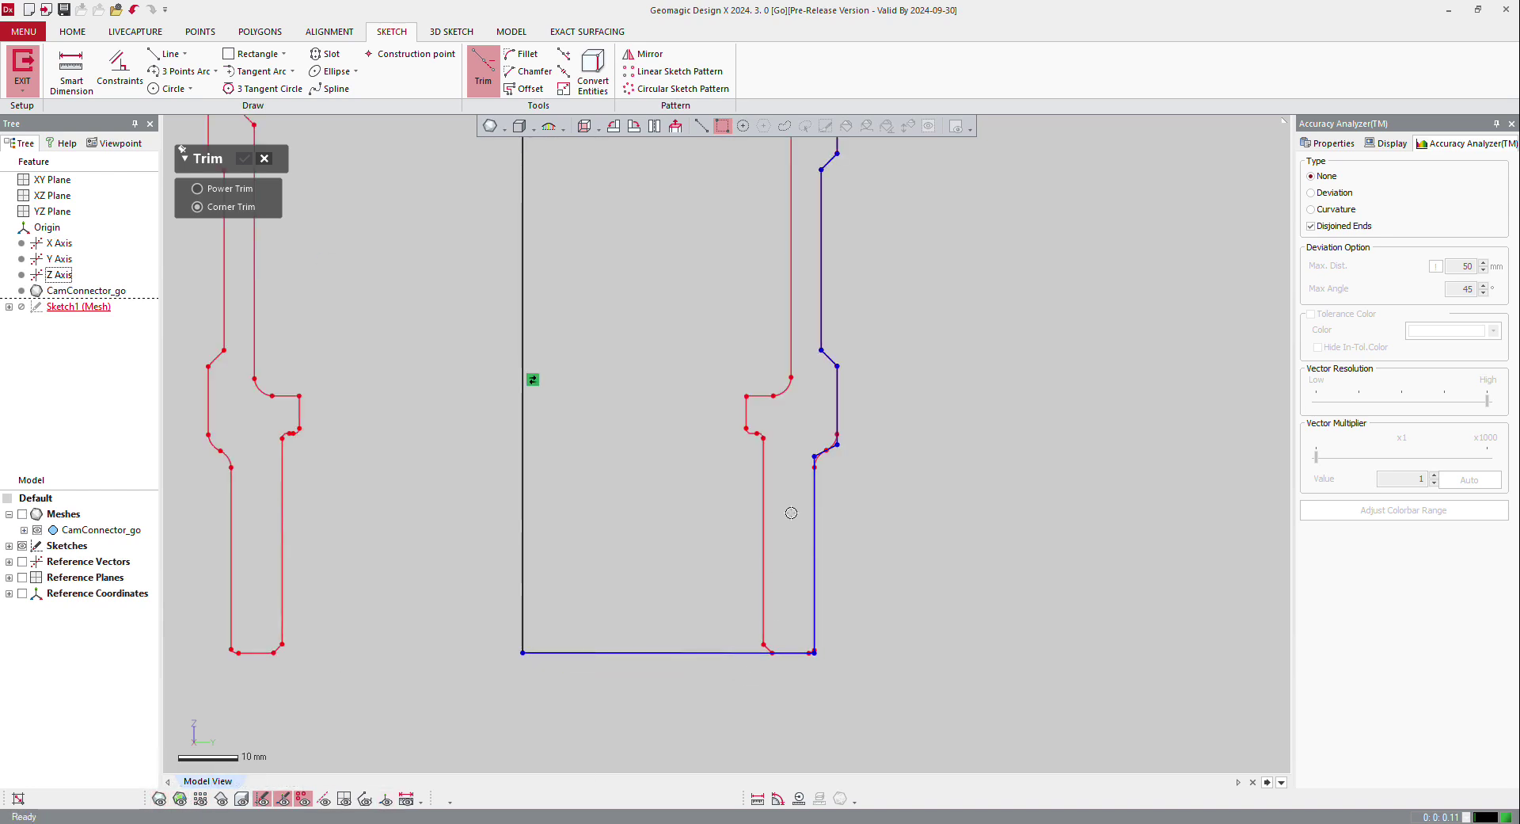
click(815, 505)
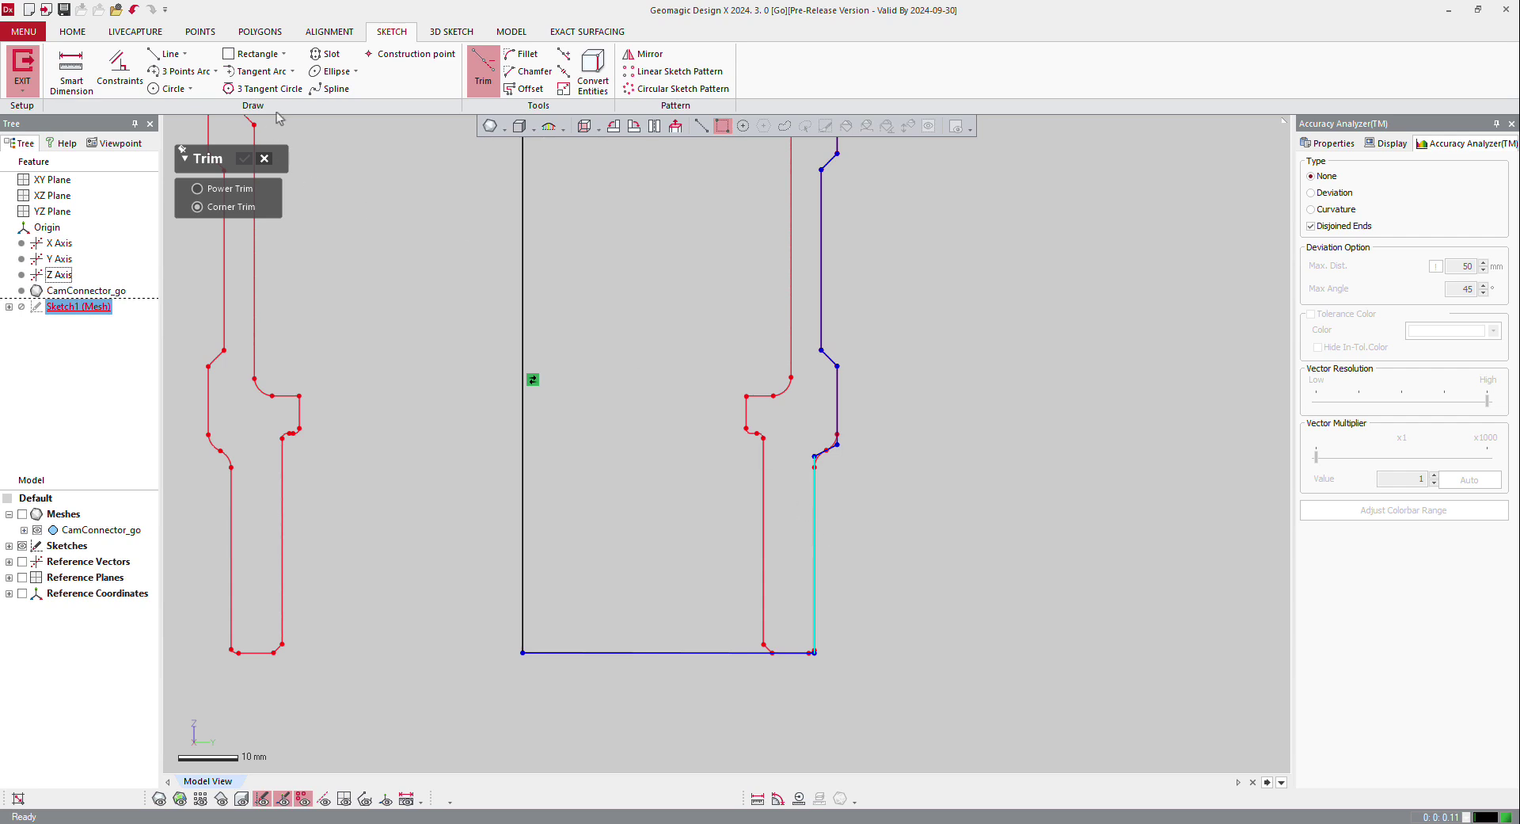
click(265, 159)
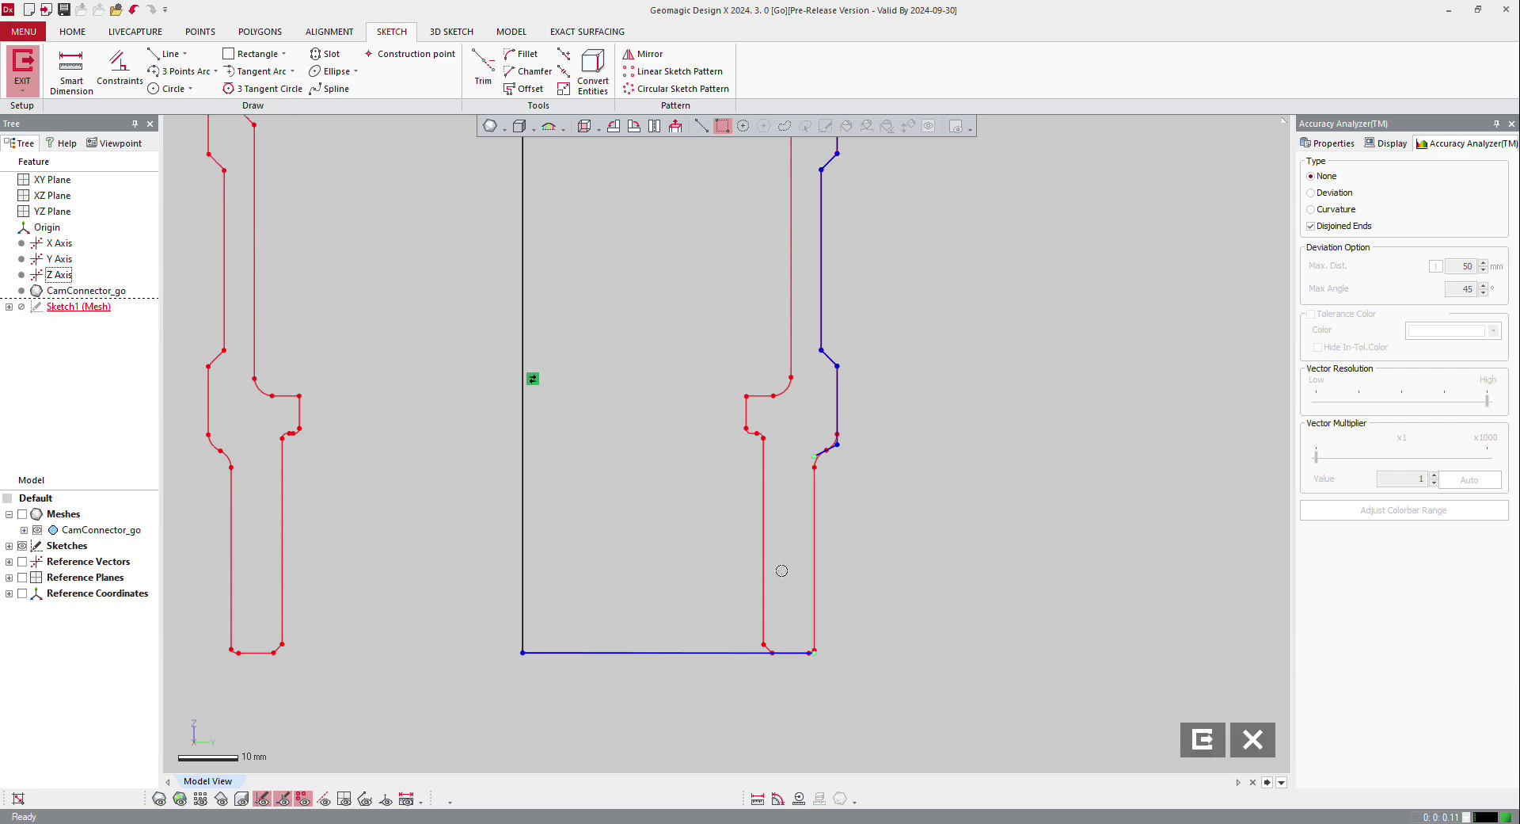
Move the bottom horizontal line up to the shoulder between the two outer arcs and delete the short slanted line
scroll(779, 507, up, 5)
scroll(800, 649, down, 2)
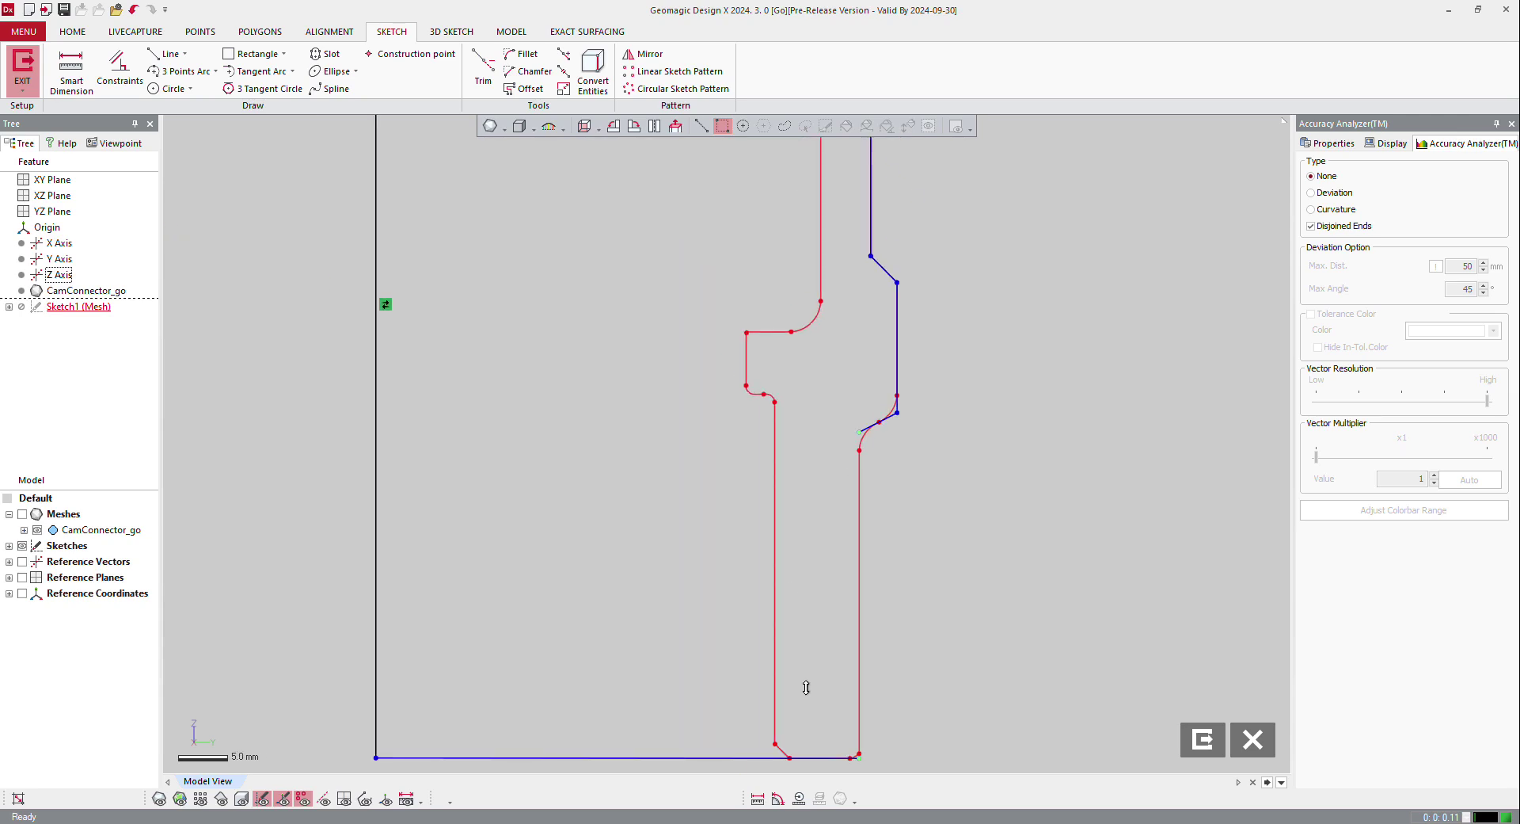
mouse_move(727, 760)
mouse_down()
mouse_move(713, 435)
mouse_move(771, 441)
mouse_up()
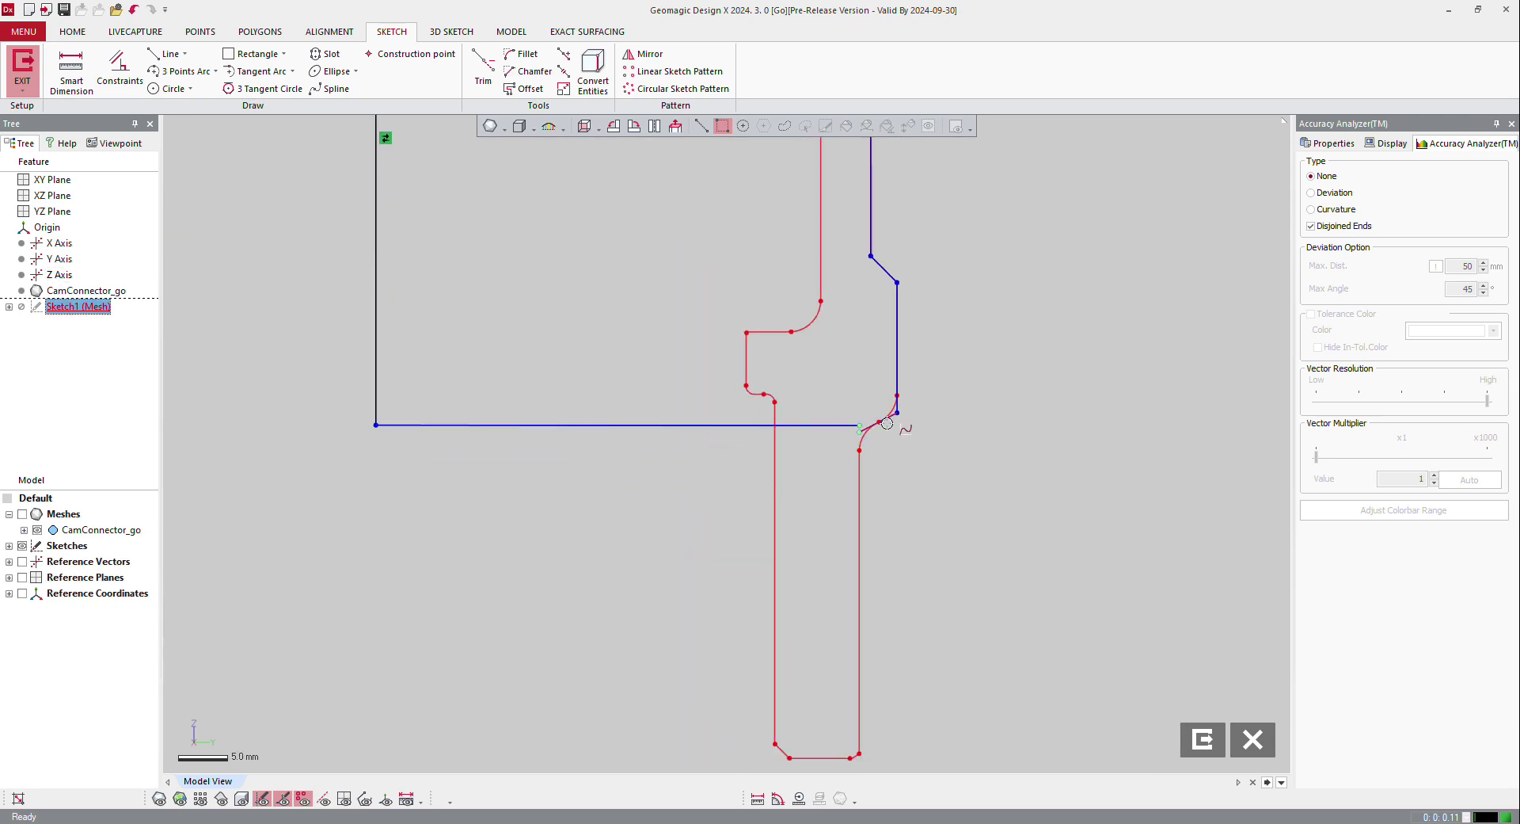
scroll(875, 486, up, 3)
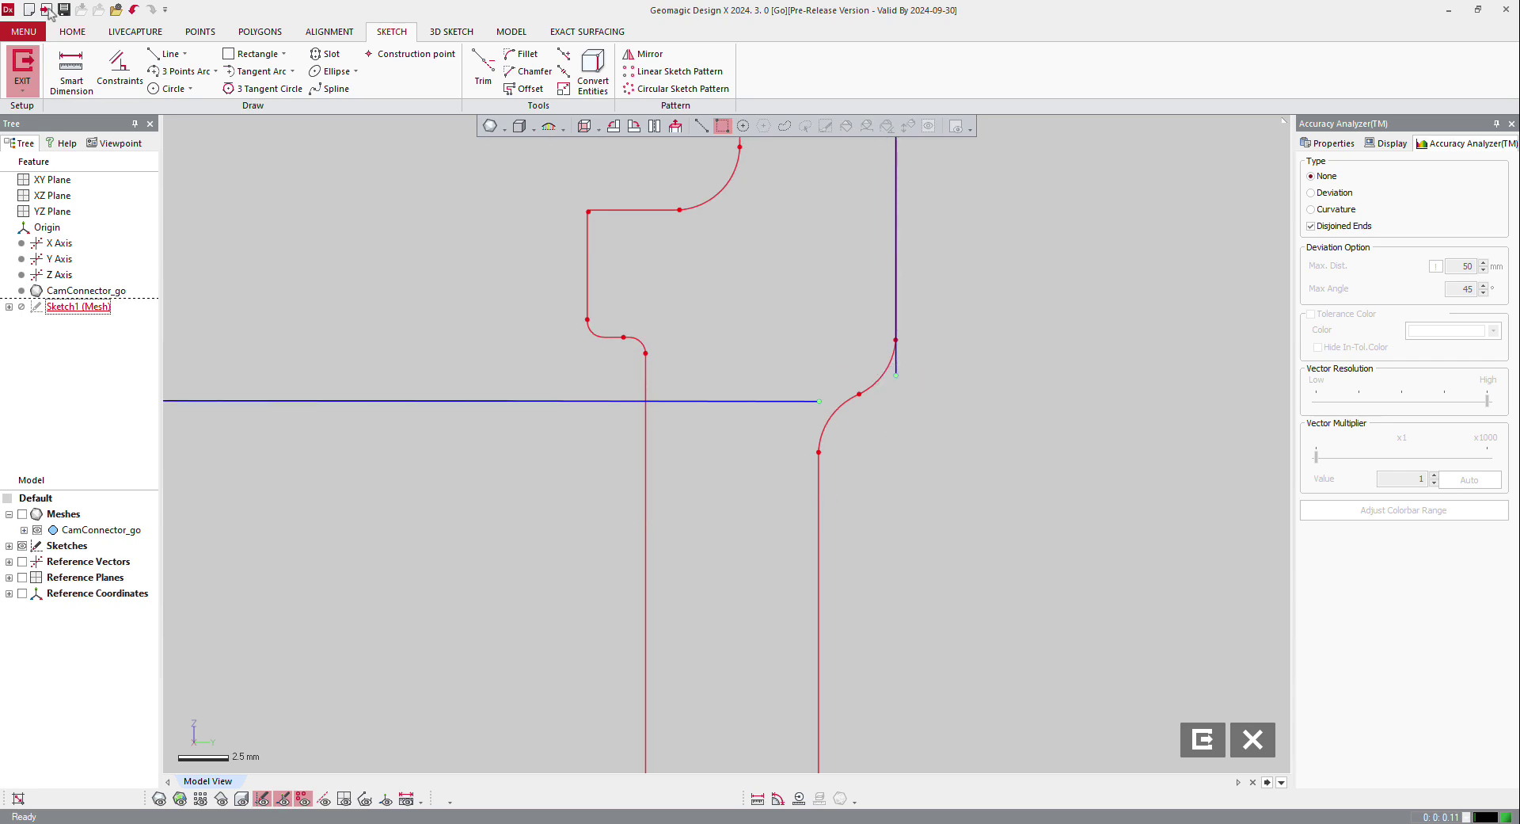
Fillet the corner between the outer vertical line and the bottom horizontal line, fitting it to the upper shoulder arc of the mesh section
click(517, 54)
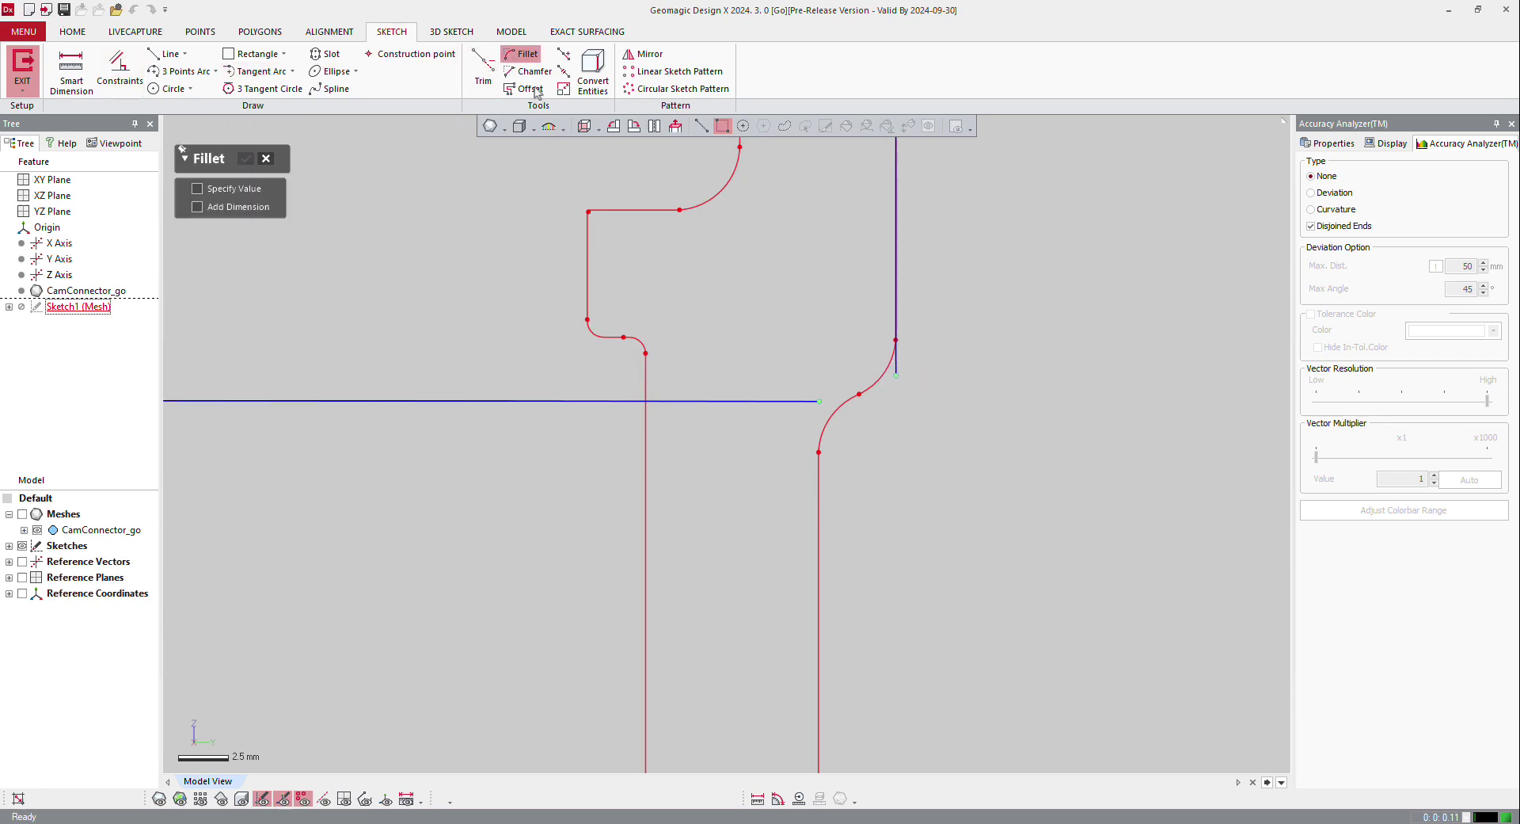
click(897, 334)
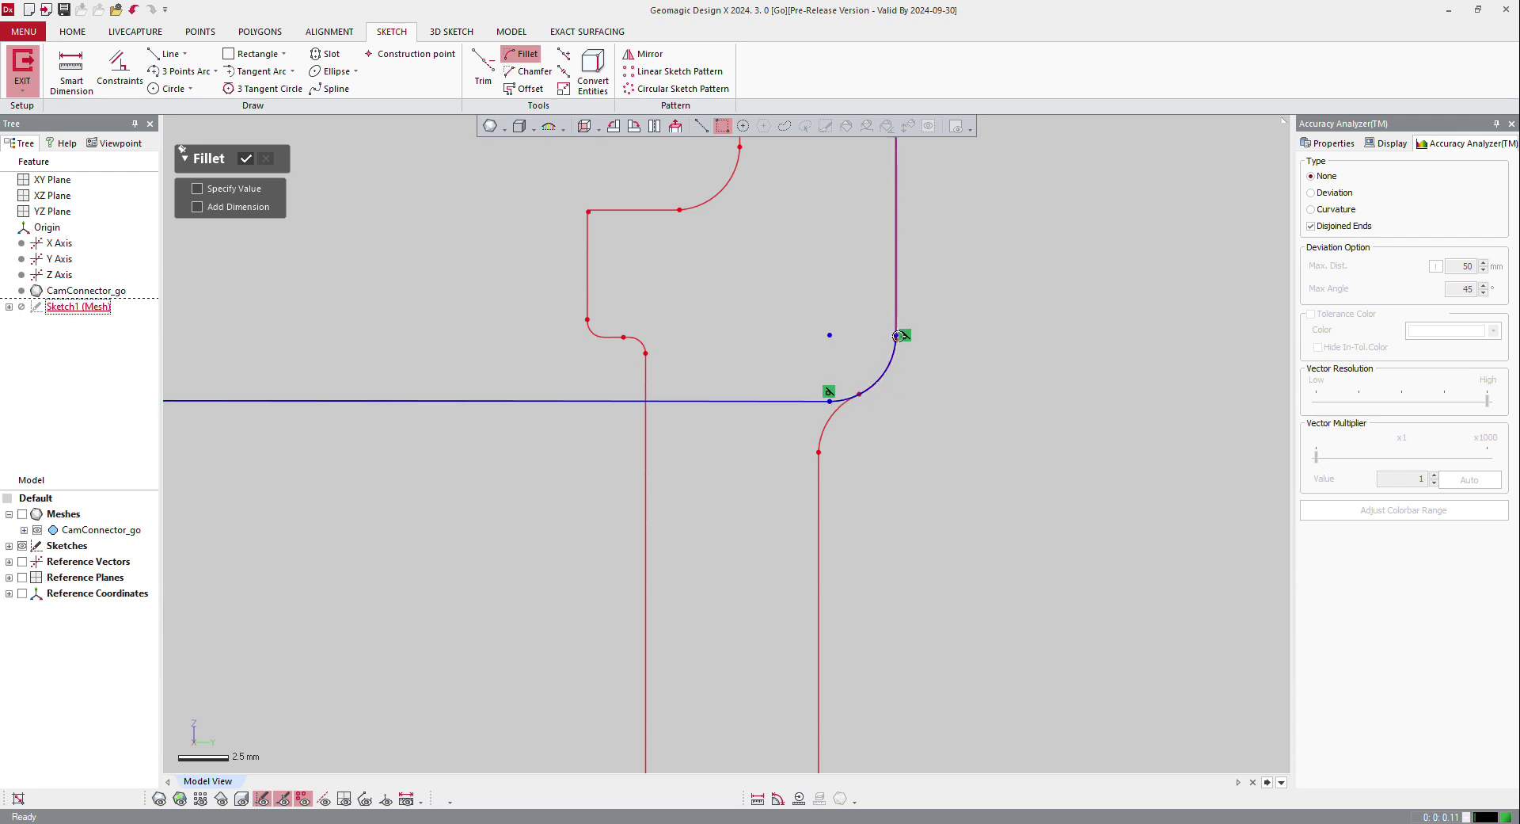
scroll(891, 430, up, 3)
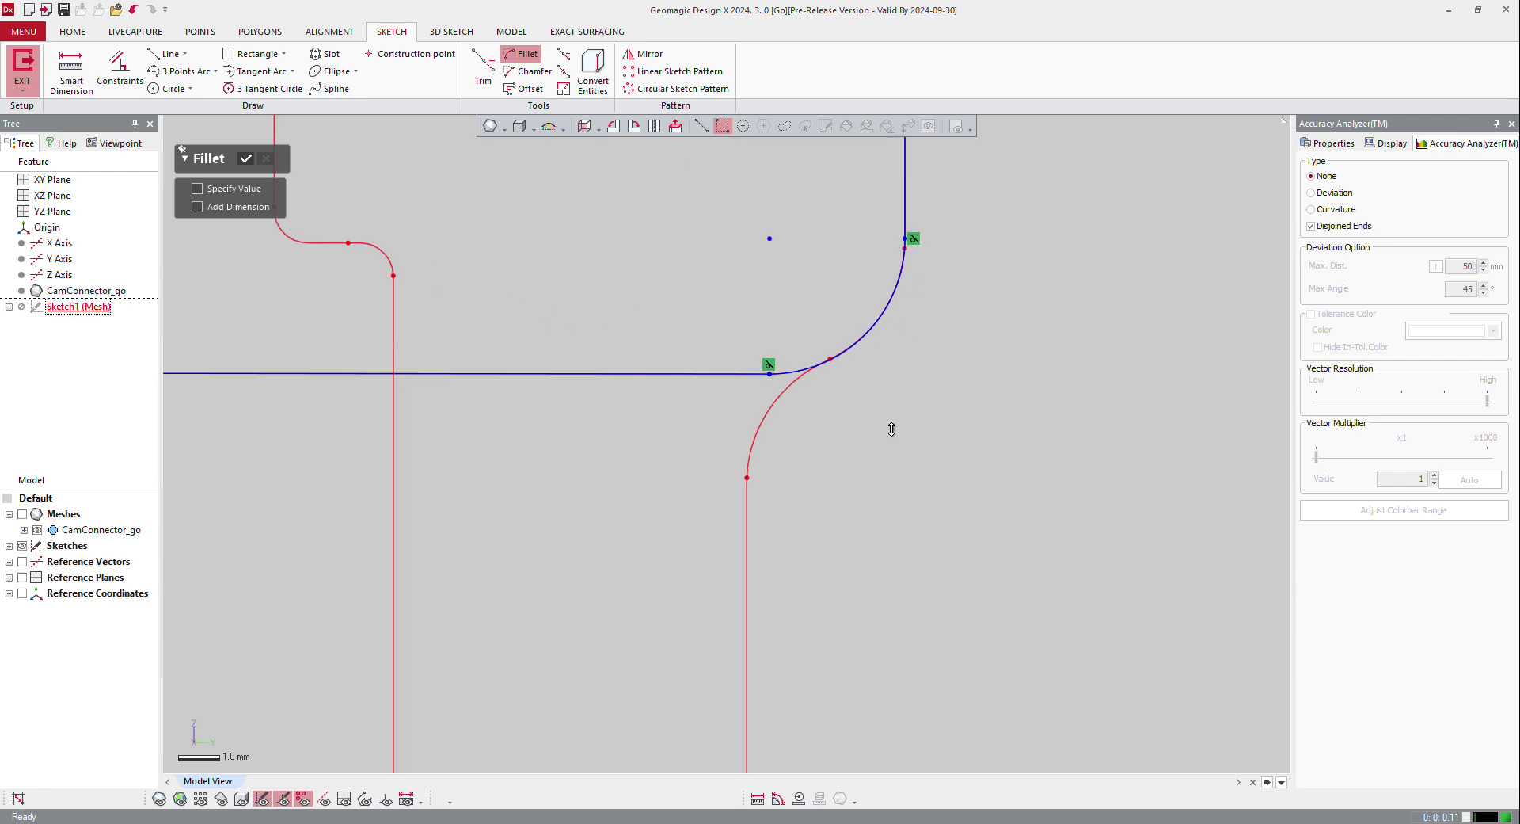
key(Return)
Turn on the sketch deviation analysis and raise the vector multiplier to 23.95 to examine the fillet's fit to the section
click(507, 372)
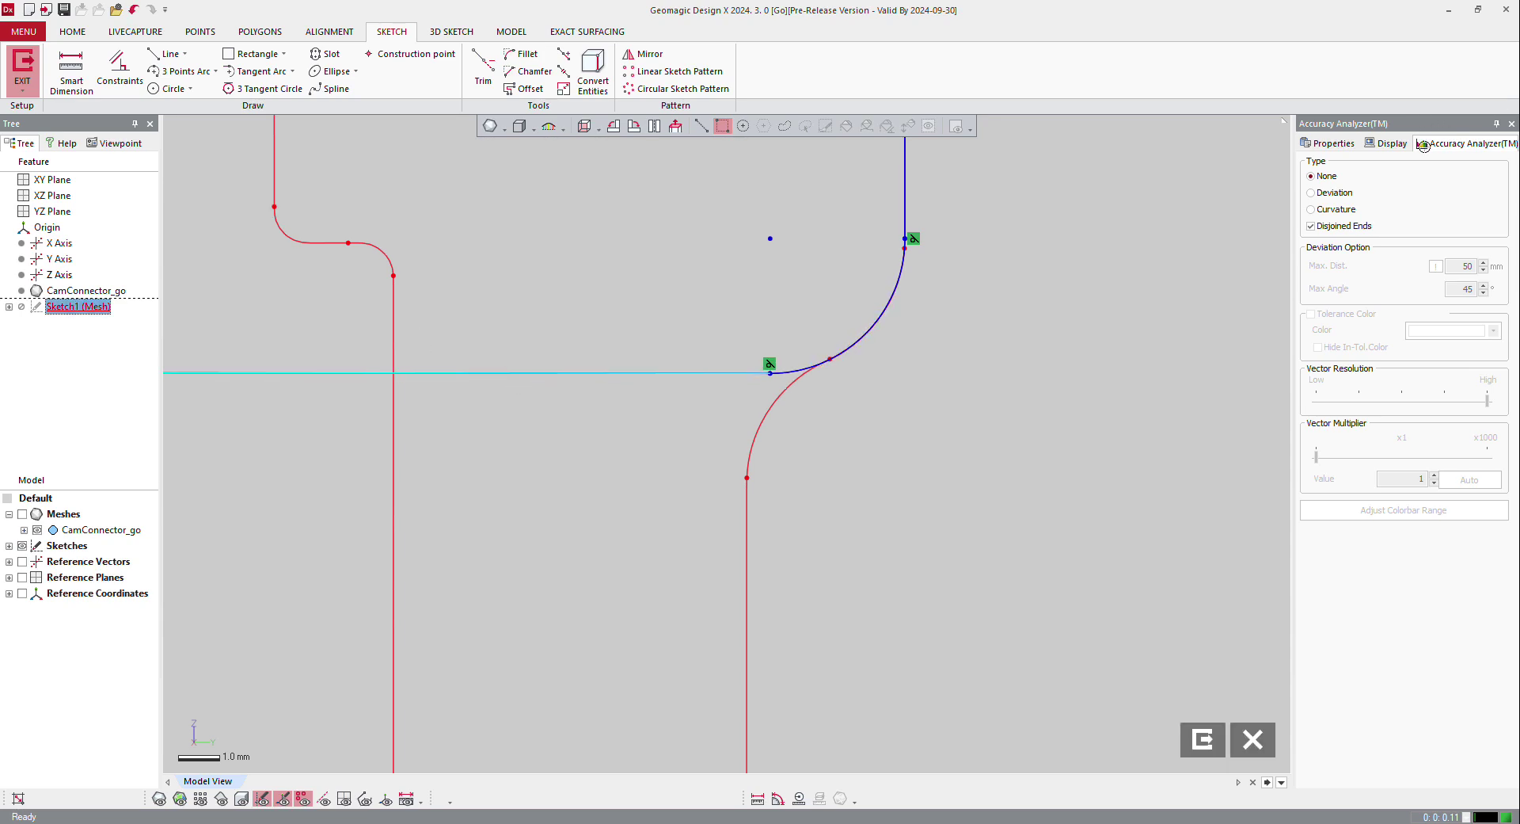
click(1320, 194)
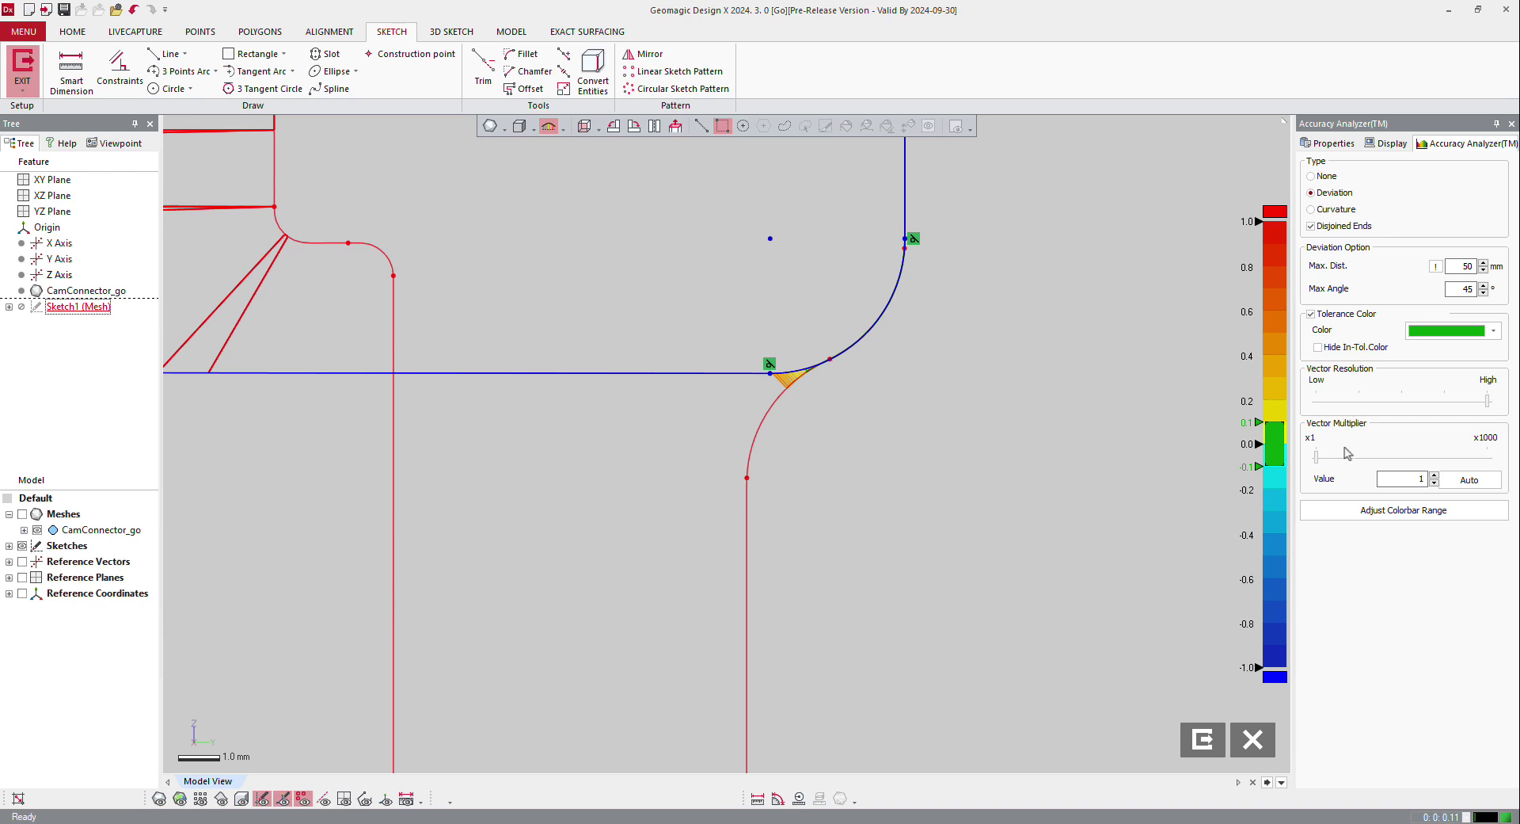
drag(1320, 465, 1384, 465)
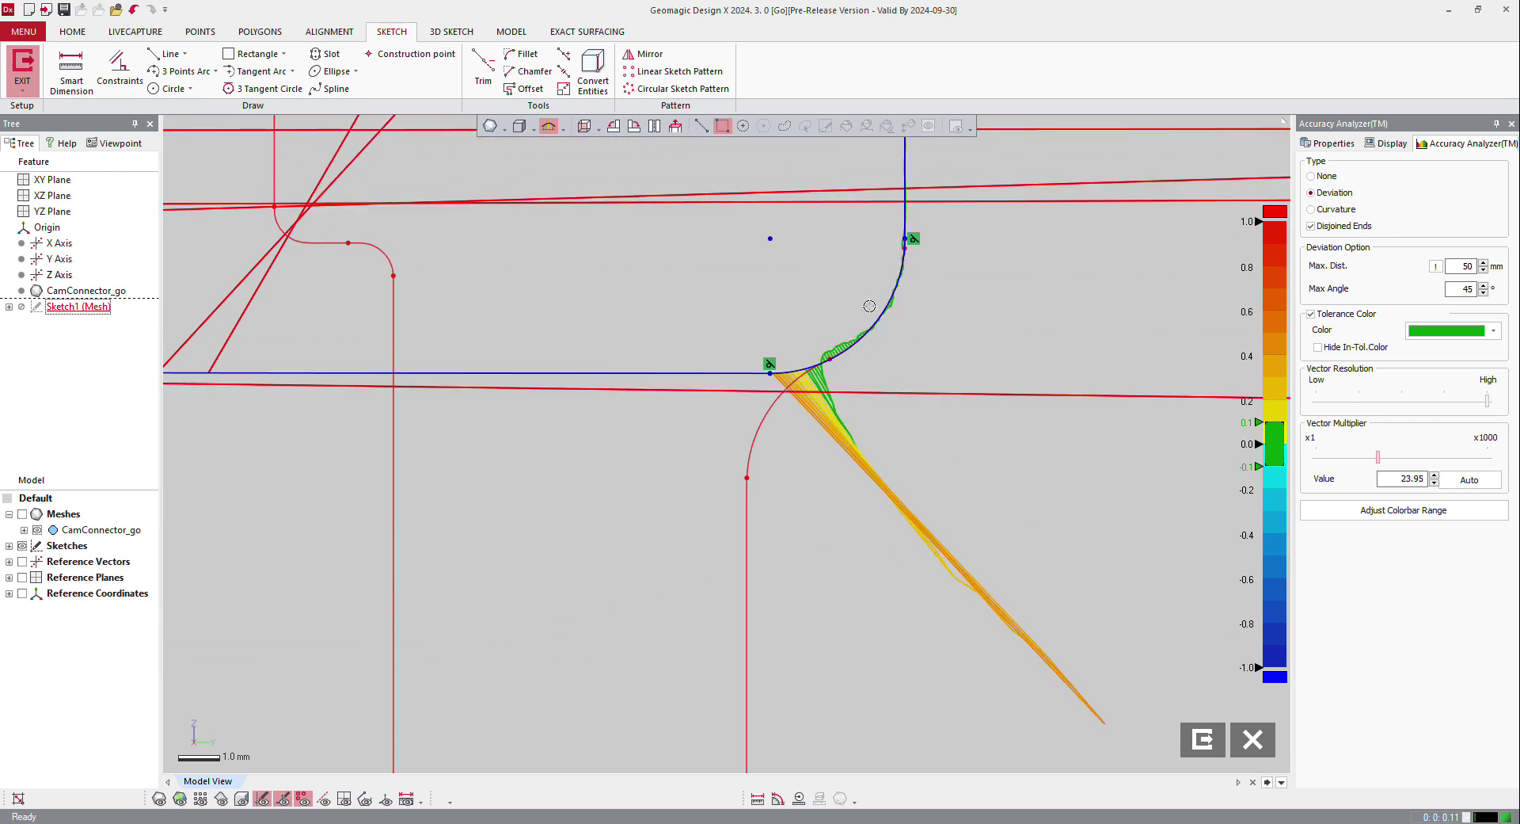
mouse_move(836, 351)
Dimension the radius of the new fillet and round it to 0.1, giving 3.2 mm
click(72, 70)
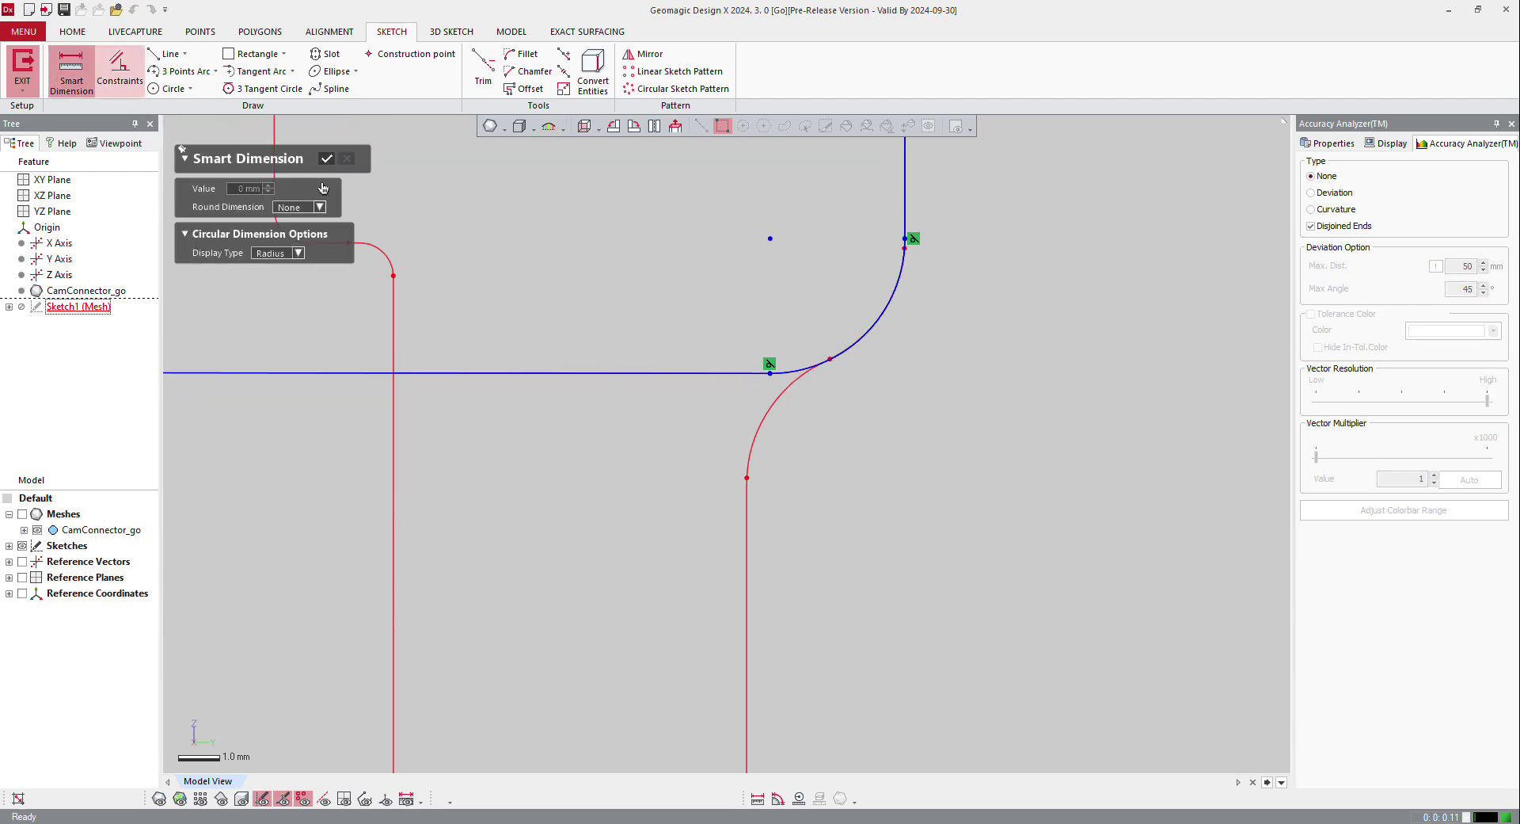
click(885, 321)
click(1030, 339)
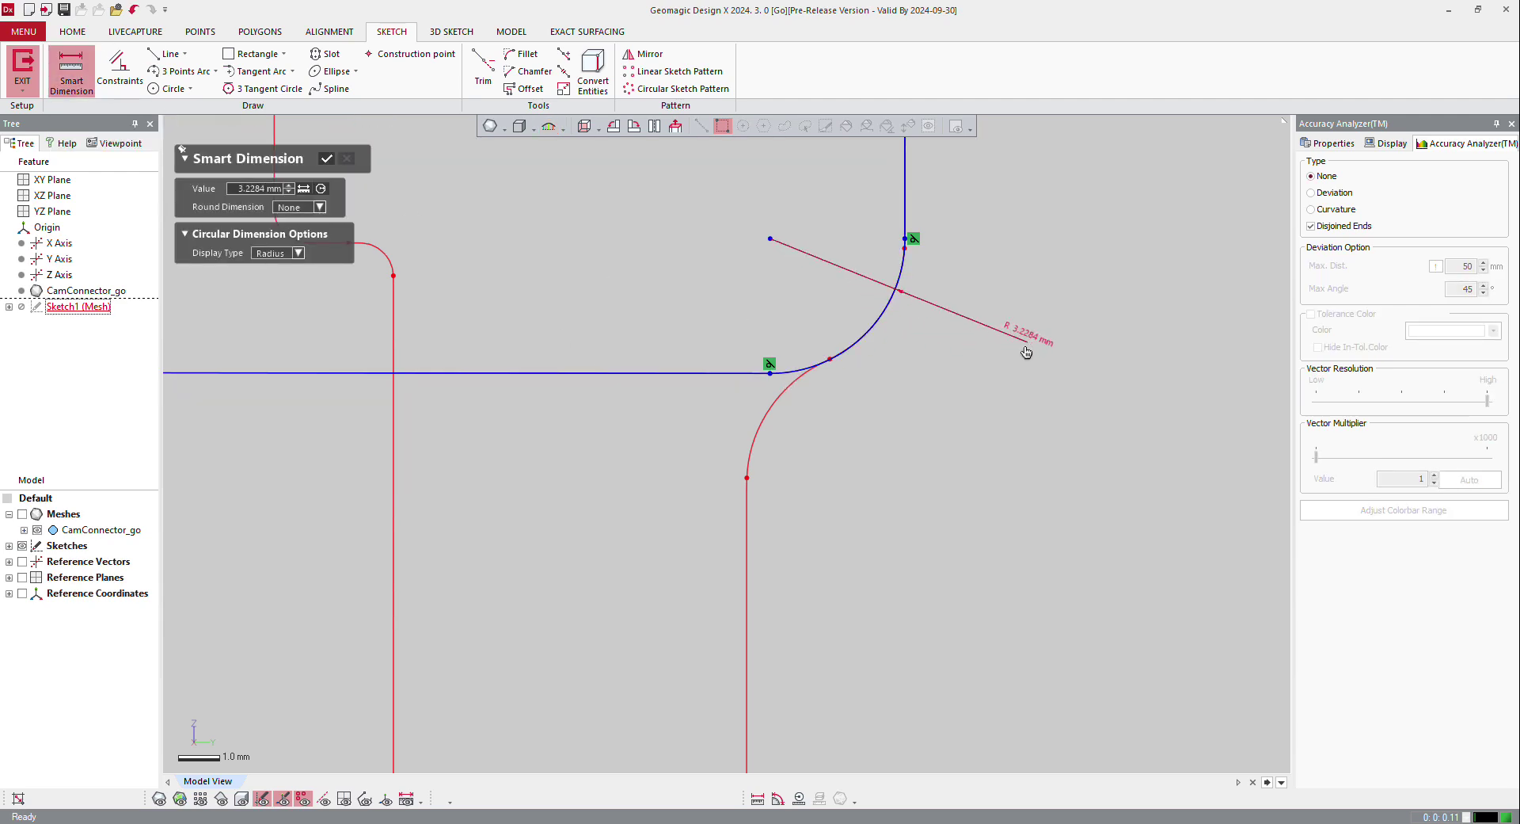
click(297, 209)
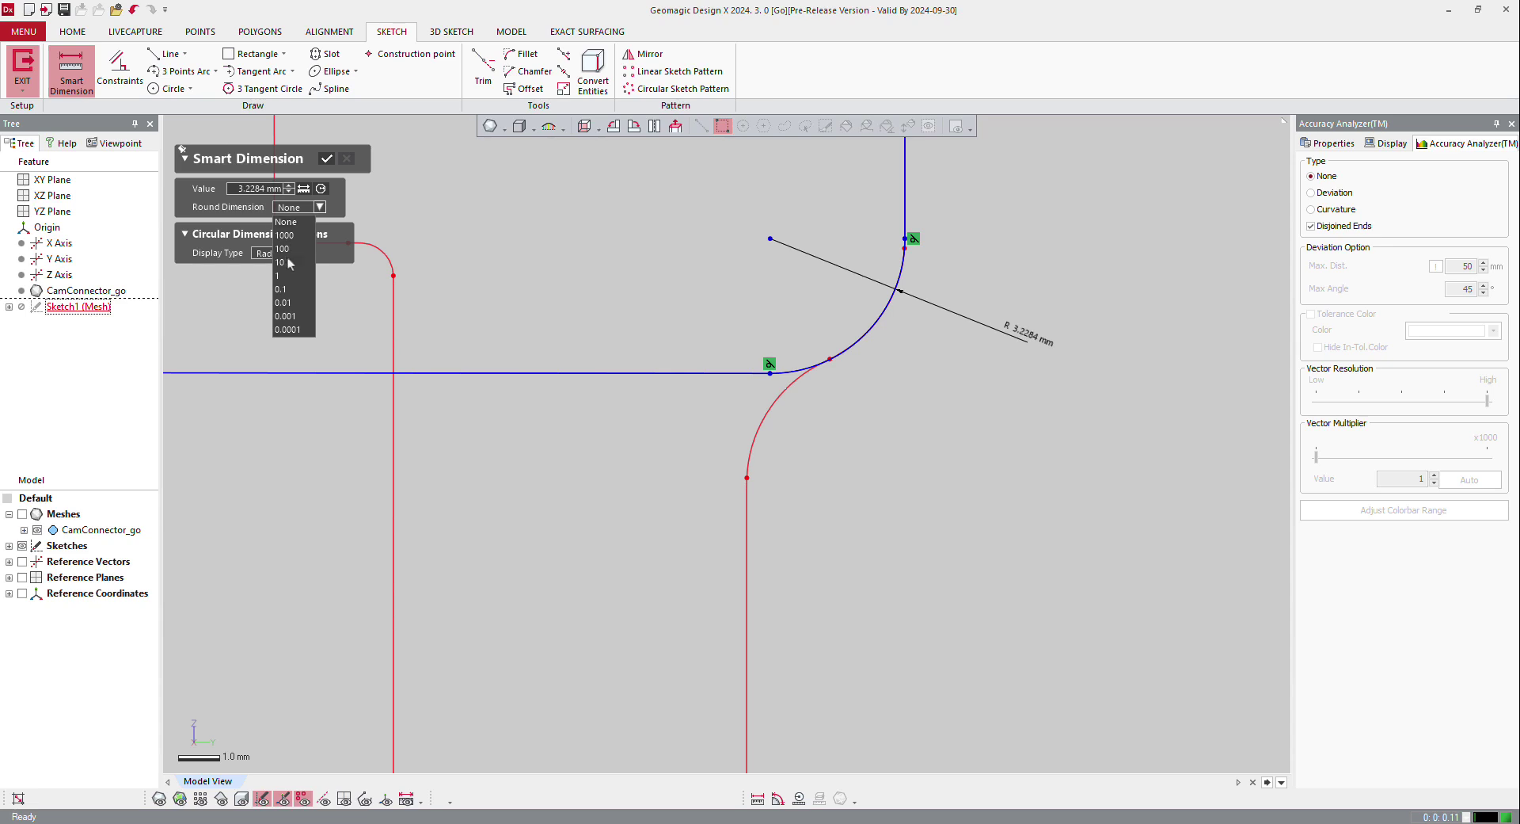
click(293, 290)
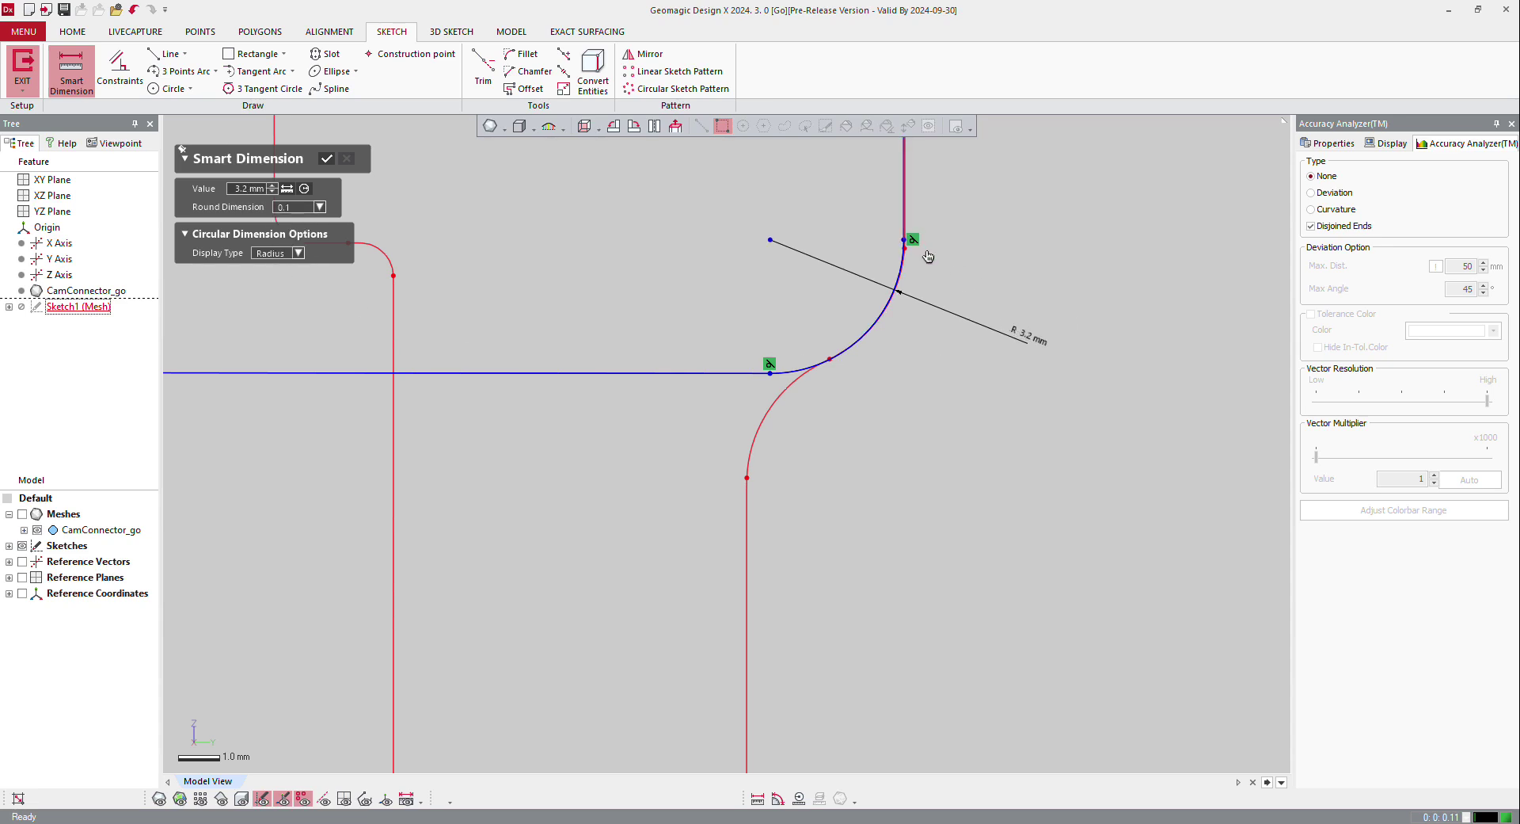
click(326, 157)
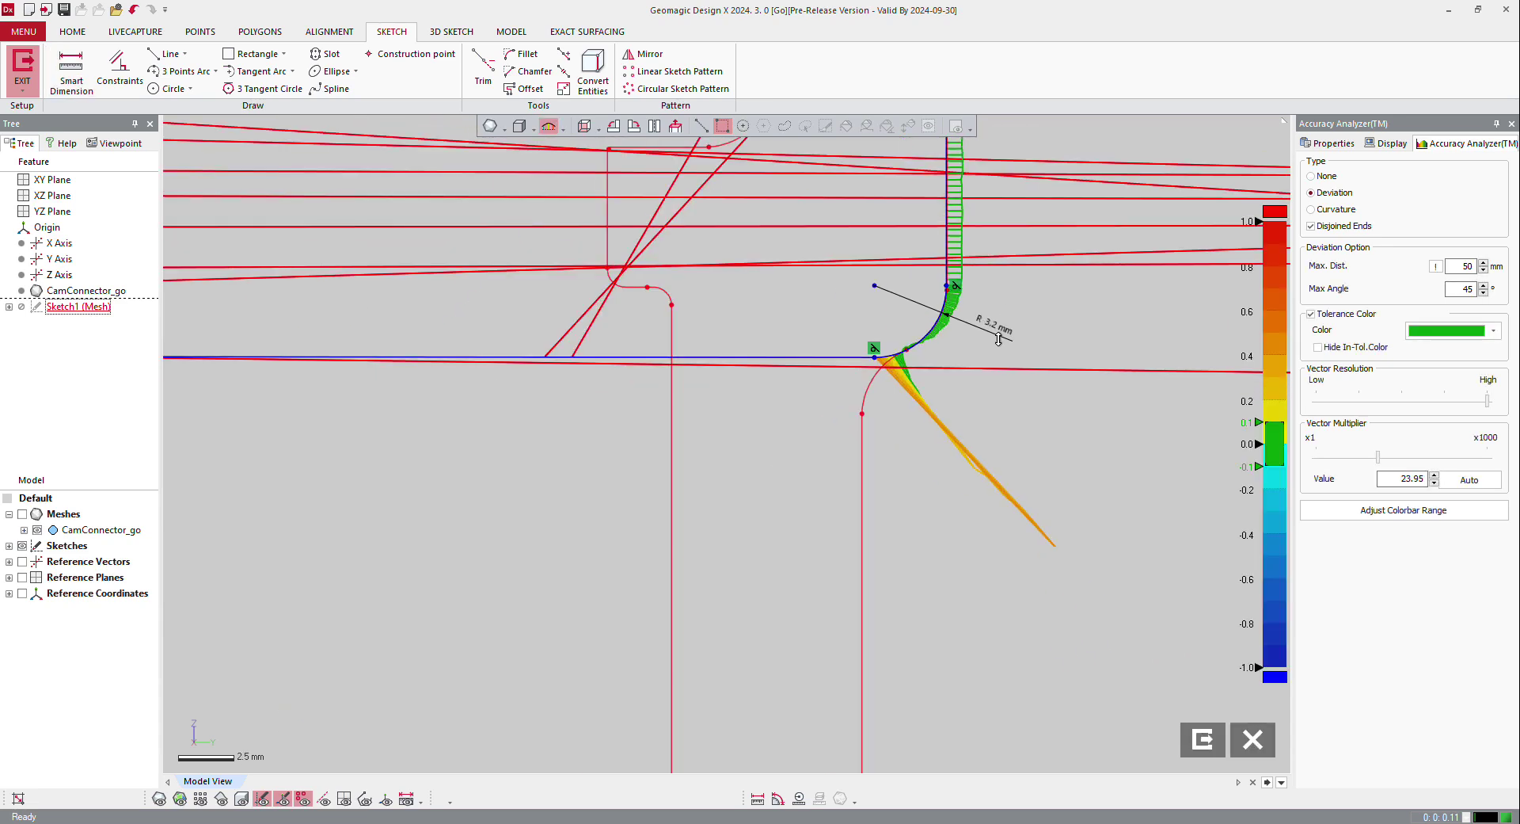
Nudge the outer vertical line and the bottom horizontal line onto the section using the deviation vectors, and turn the analysis off
drag(929, 261, 930, 237)
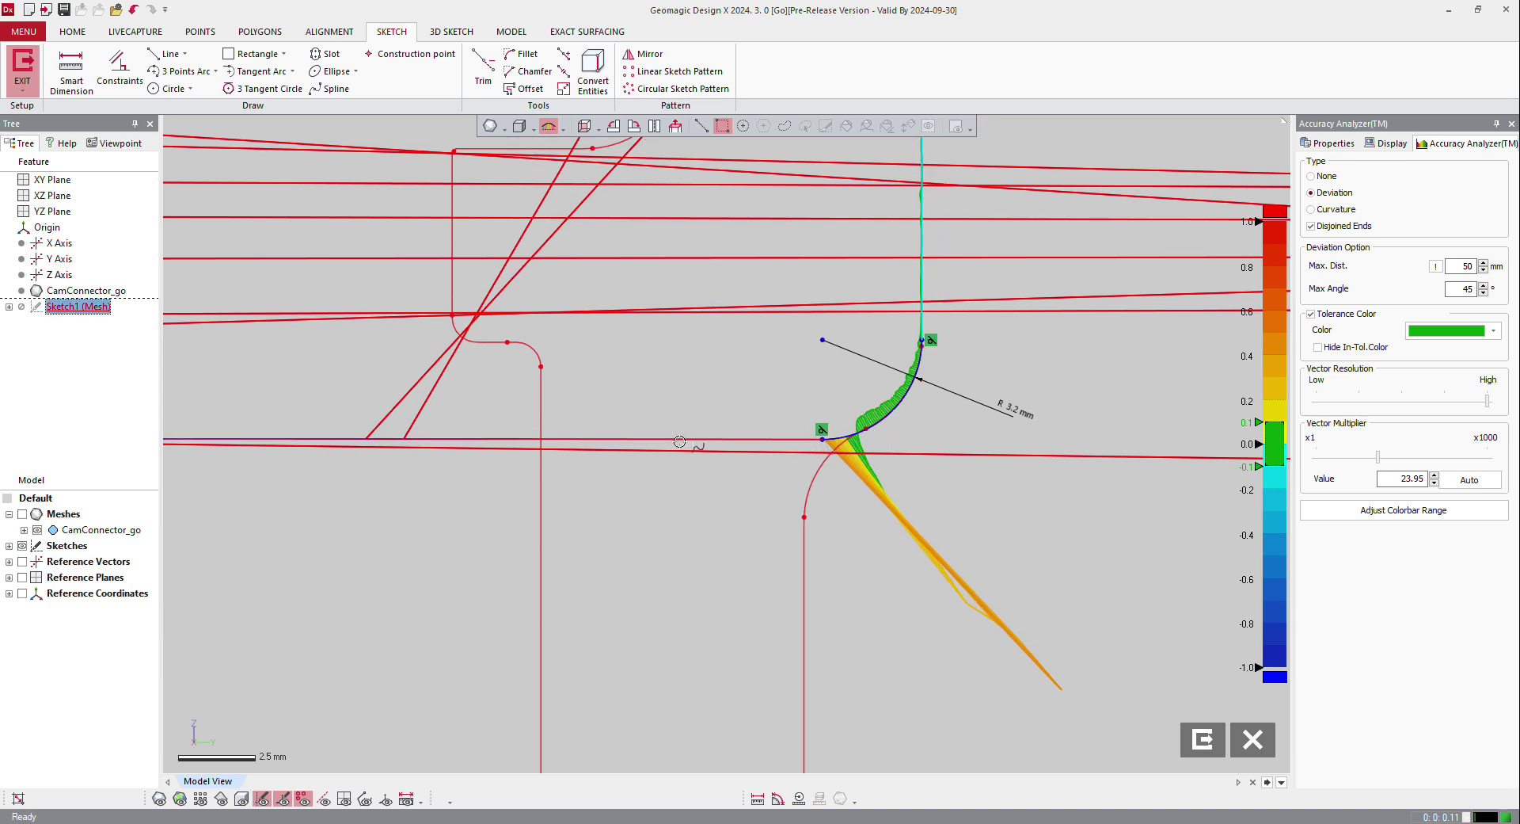
drag(679, 439, 678, 438)
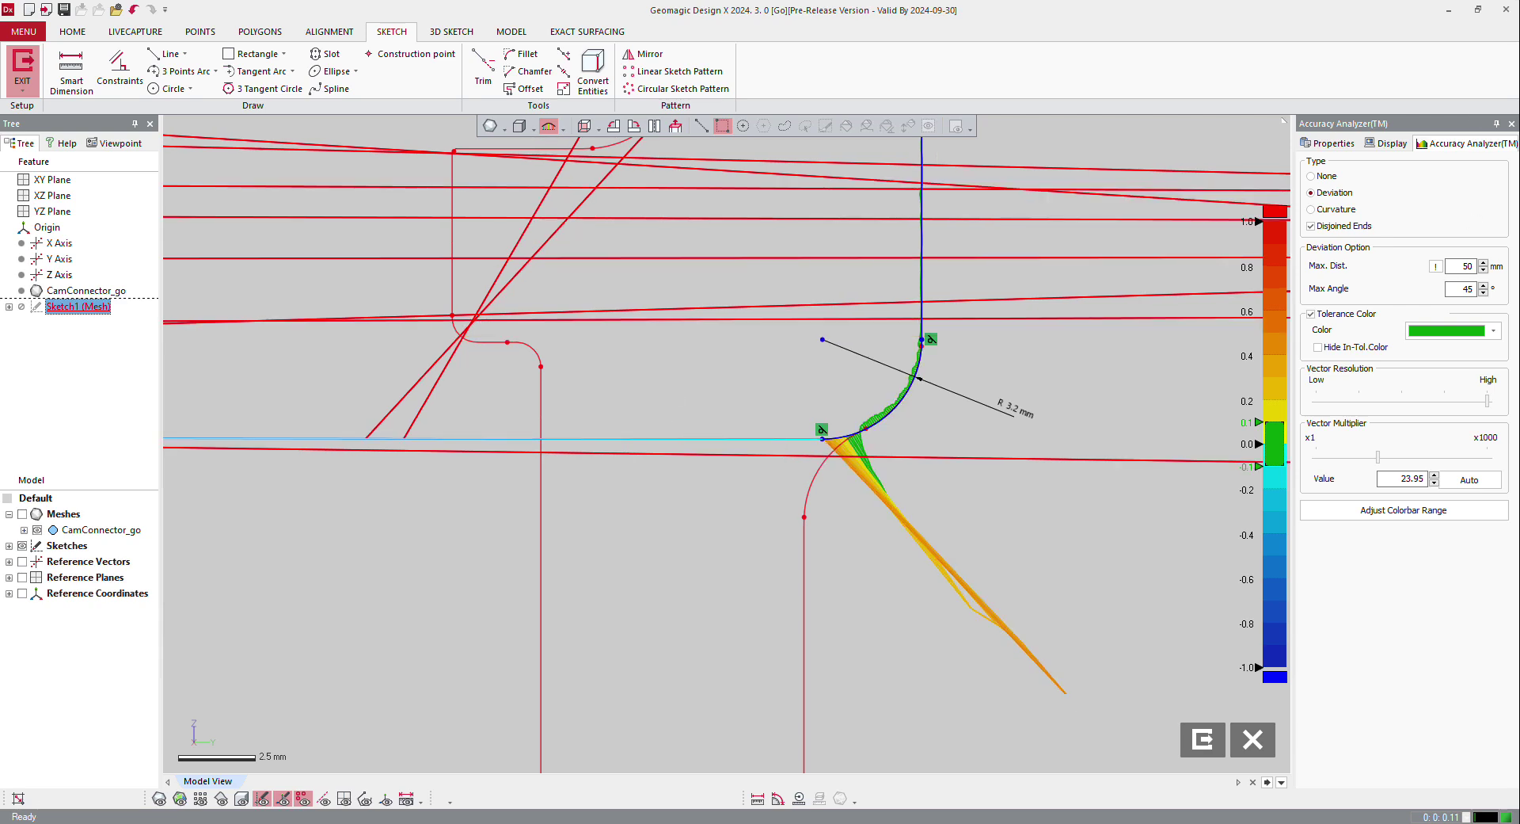
click(1311, 176)
scroll(895, 388, down, 8)
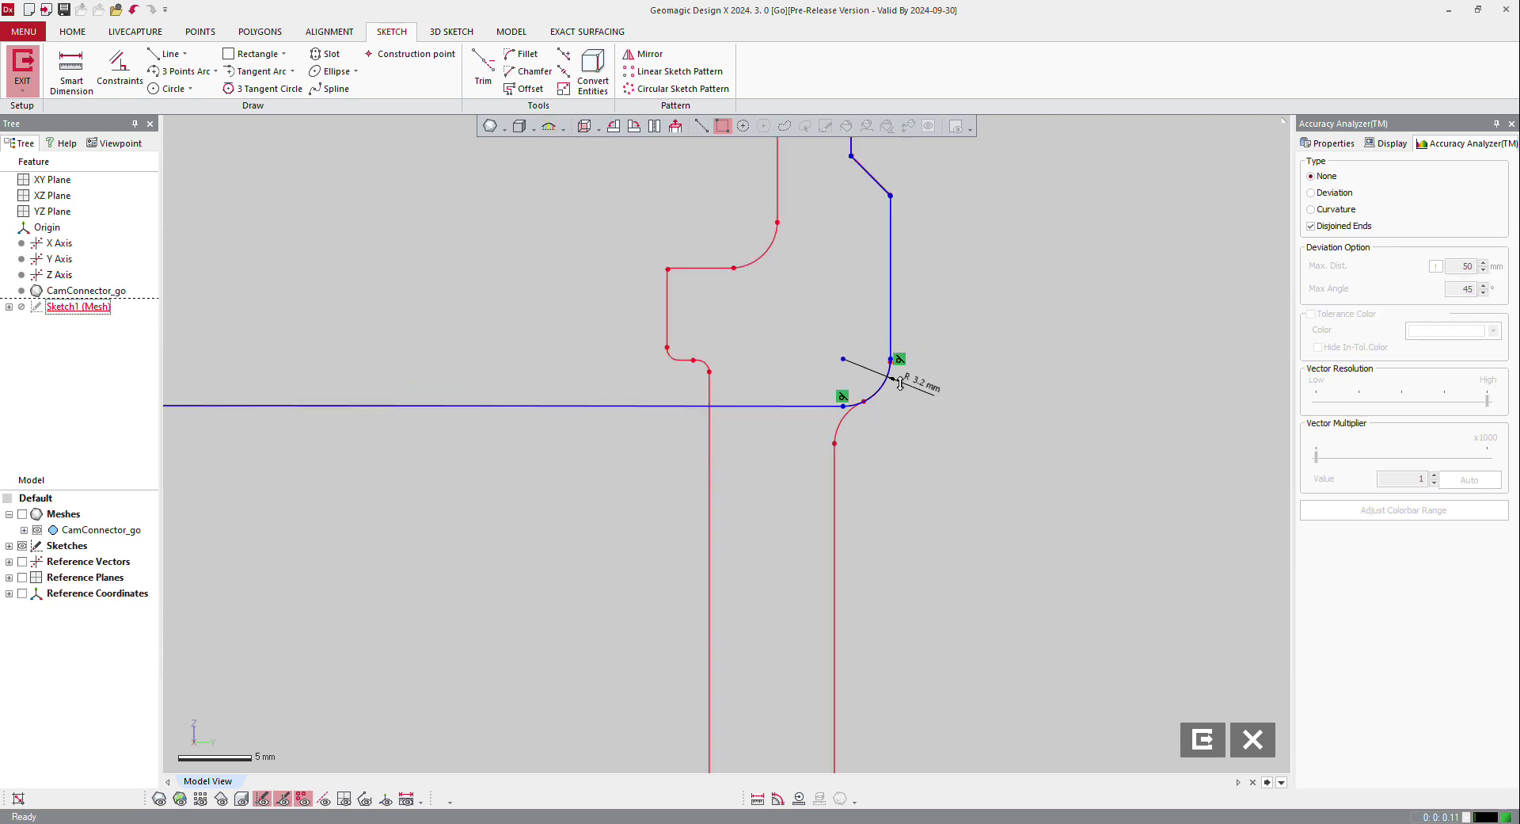
scroll(864, 294, up, 2)
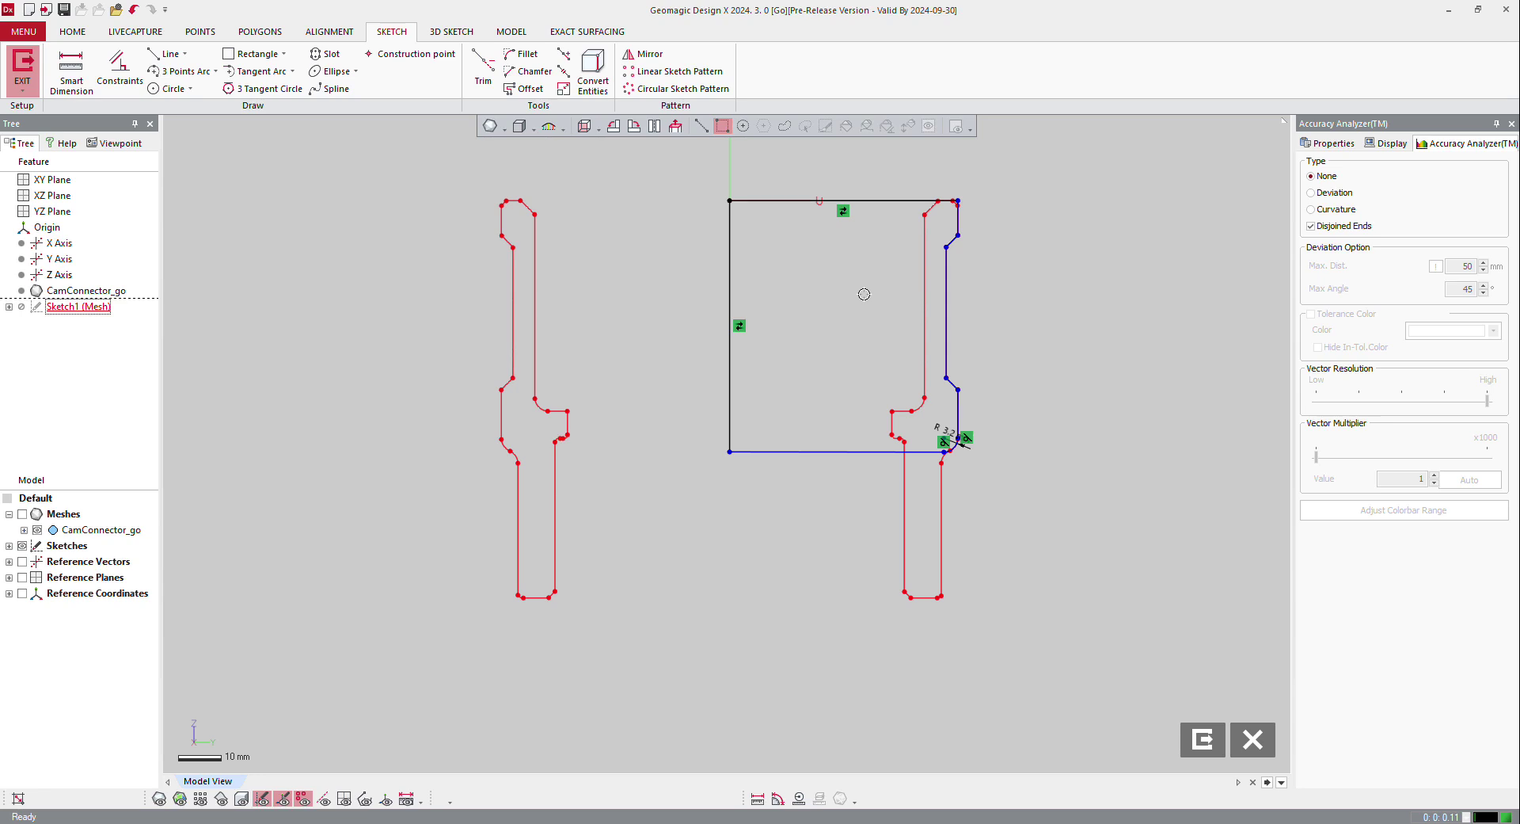
Exit the mesh sketch and revolve the closed half profile about the Z axis into a solid body
click(19, 66)
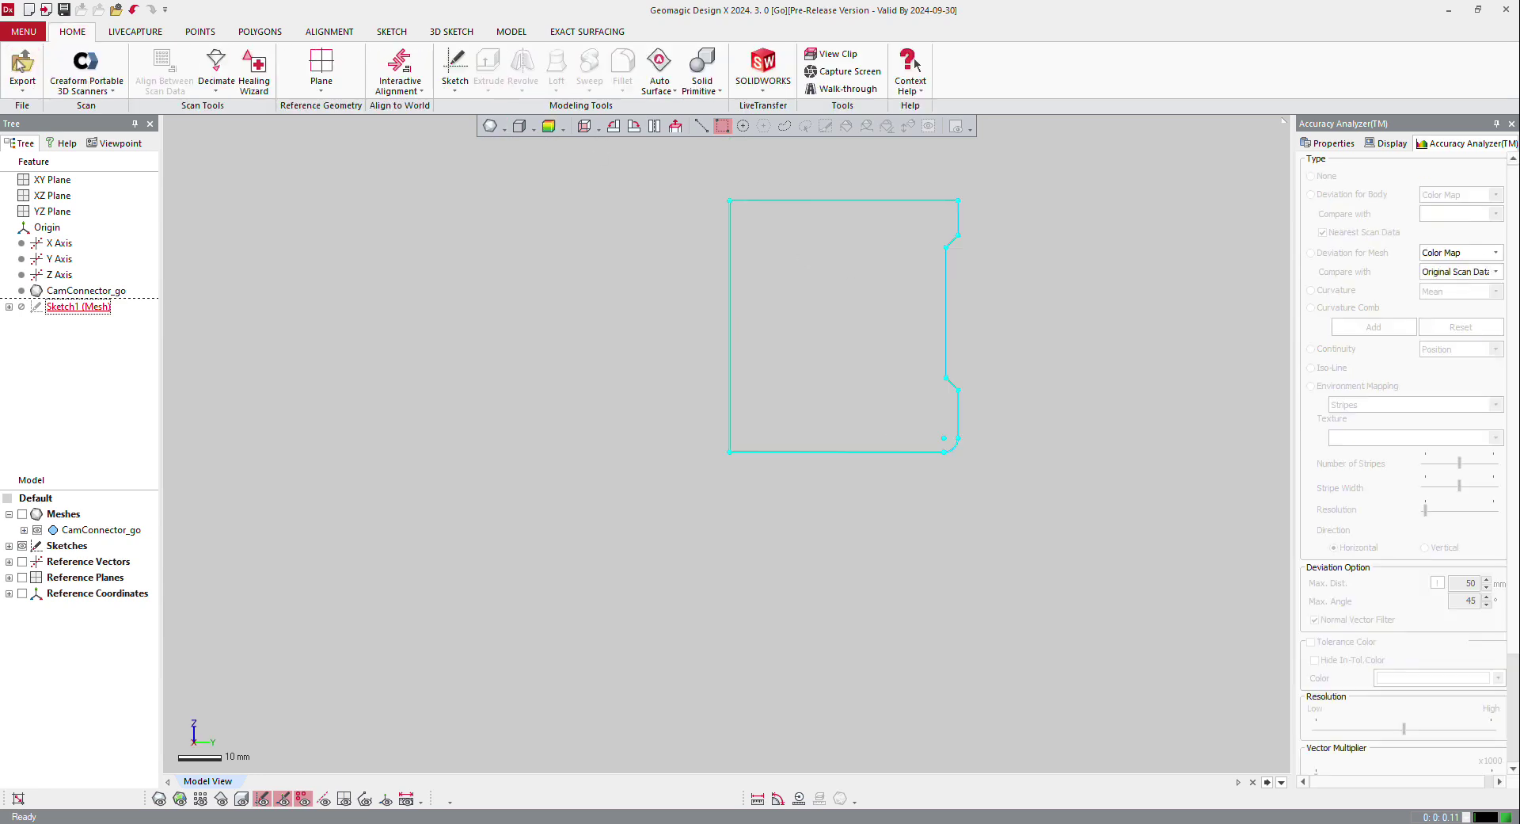
right_click(757, 454)
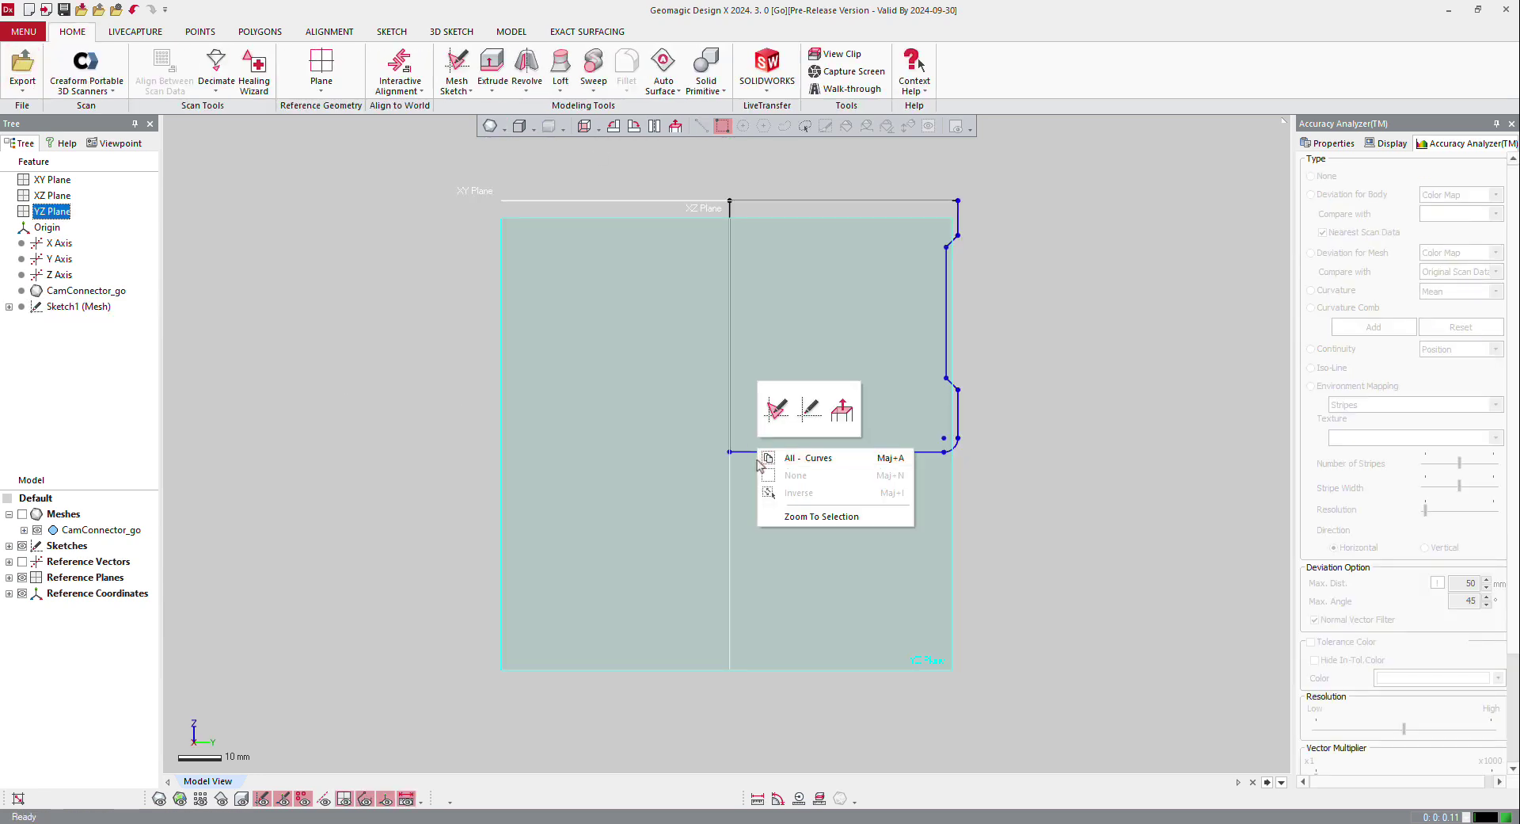
key(Escape)
right_click(757, 454)
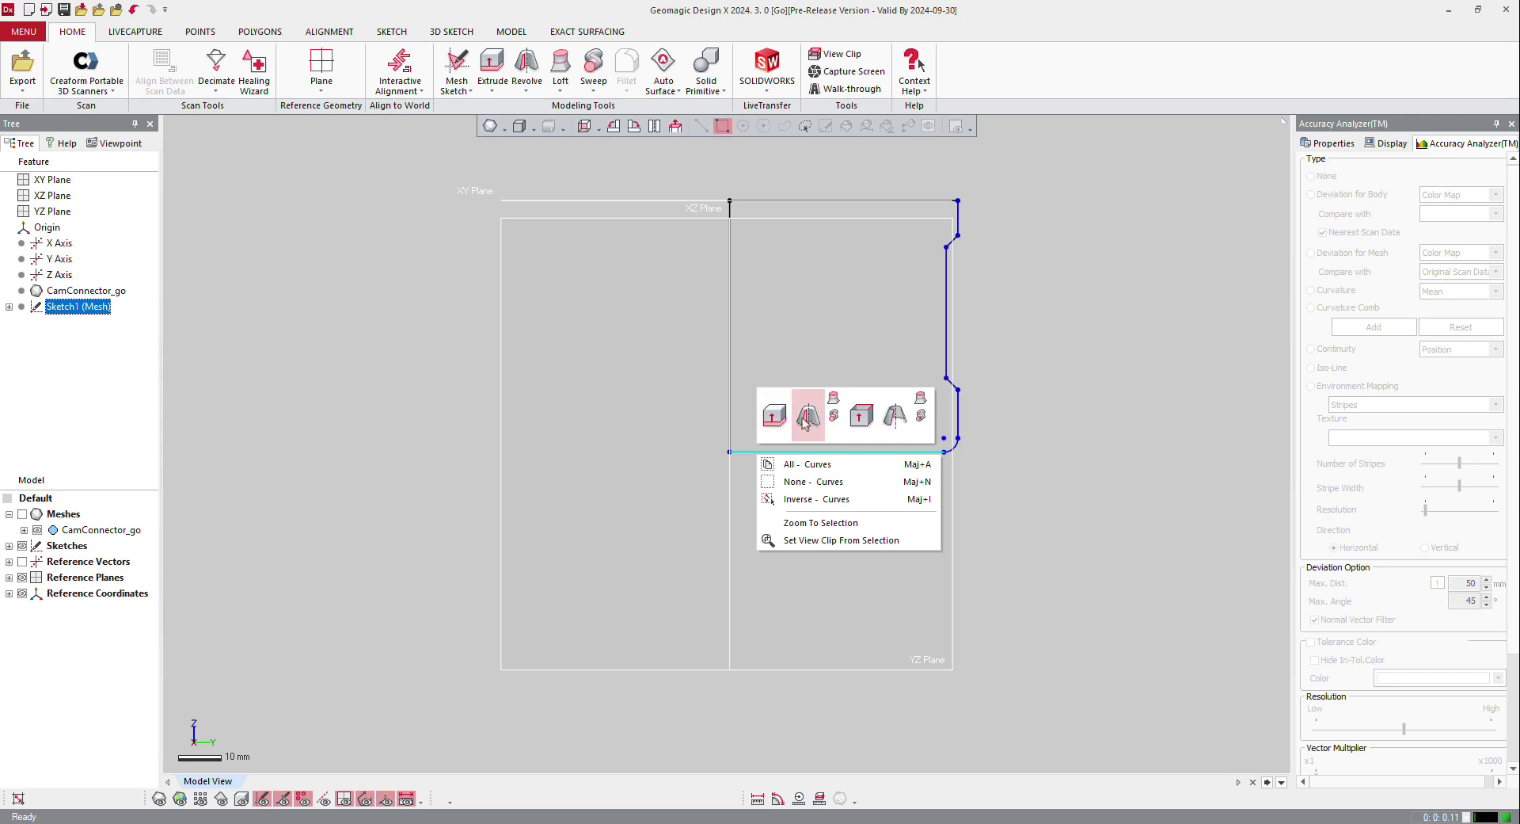
click(808, 415)
right_drag(792, 432, 313, 132)
click(266, 160)
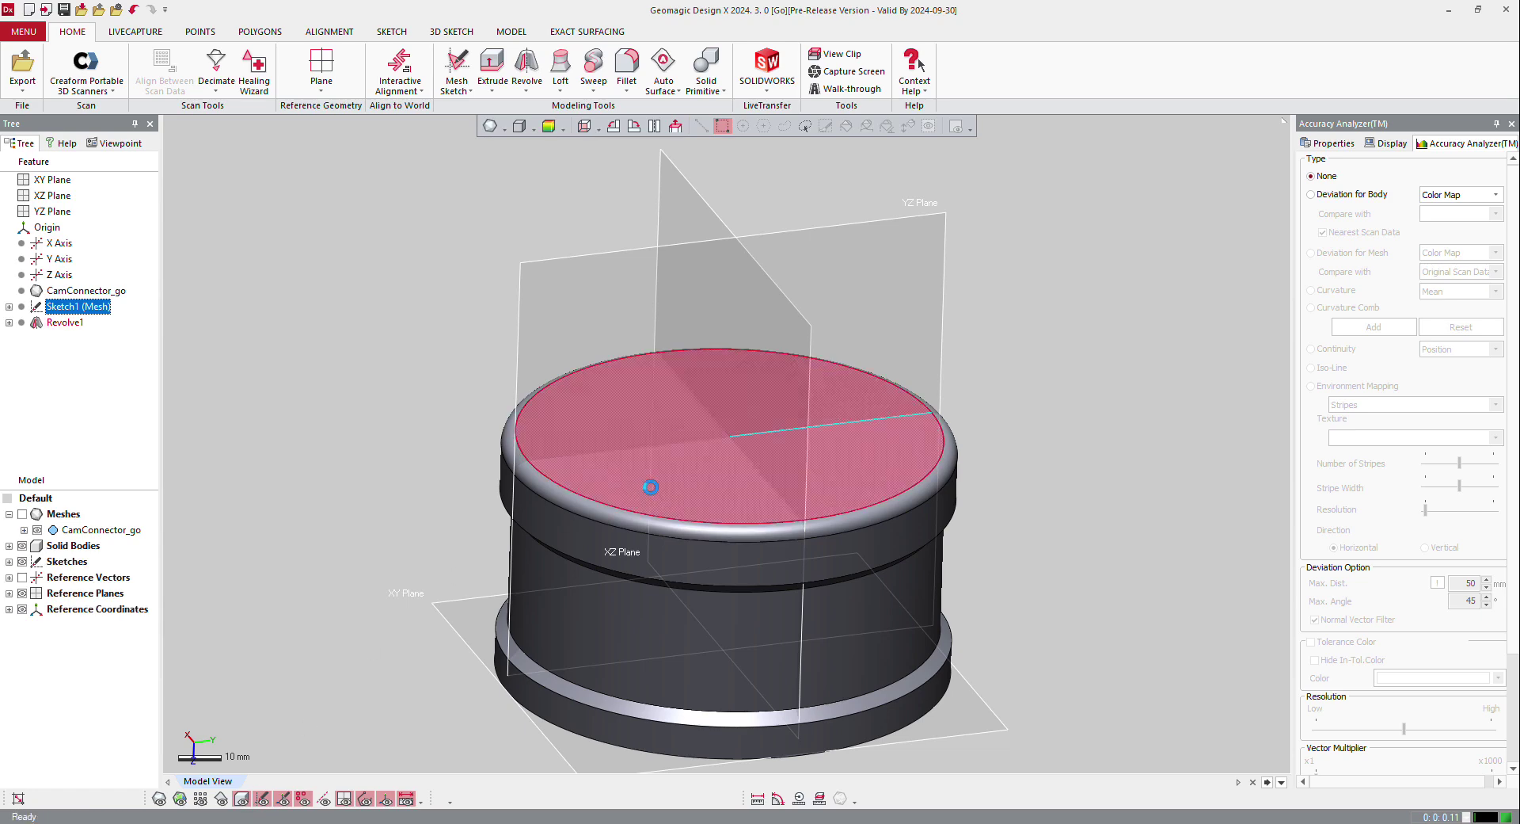
Show the mesh and compare it with the revolved solid around the flat end face, hiding and reshowing the solid
click(157, 801)
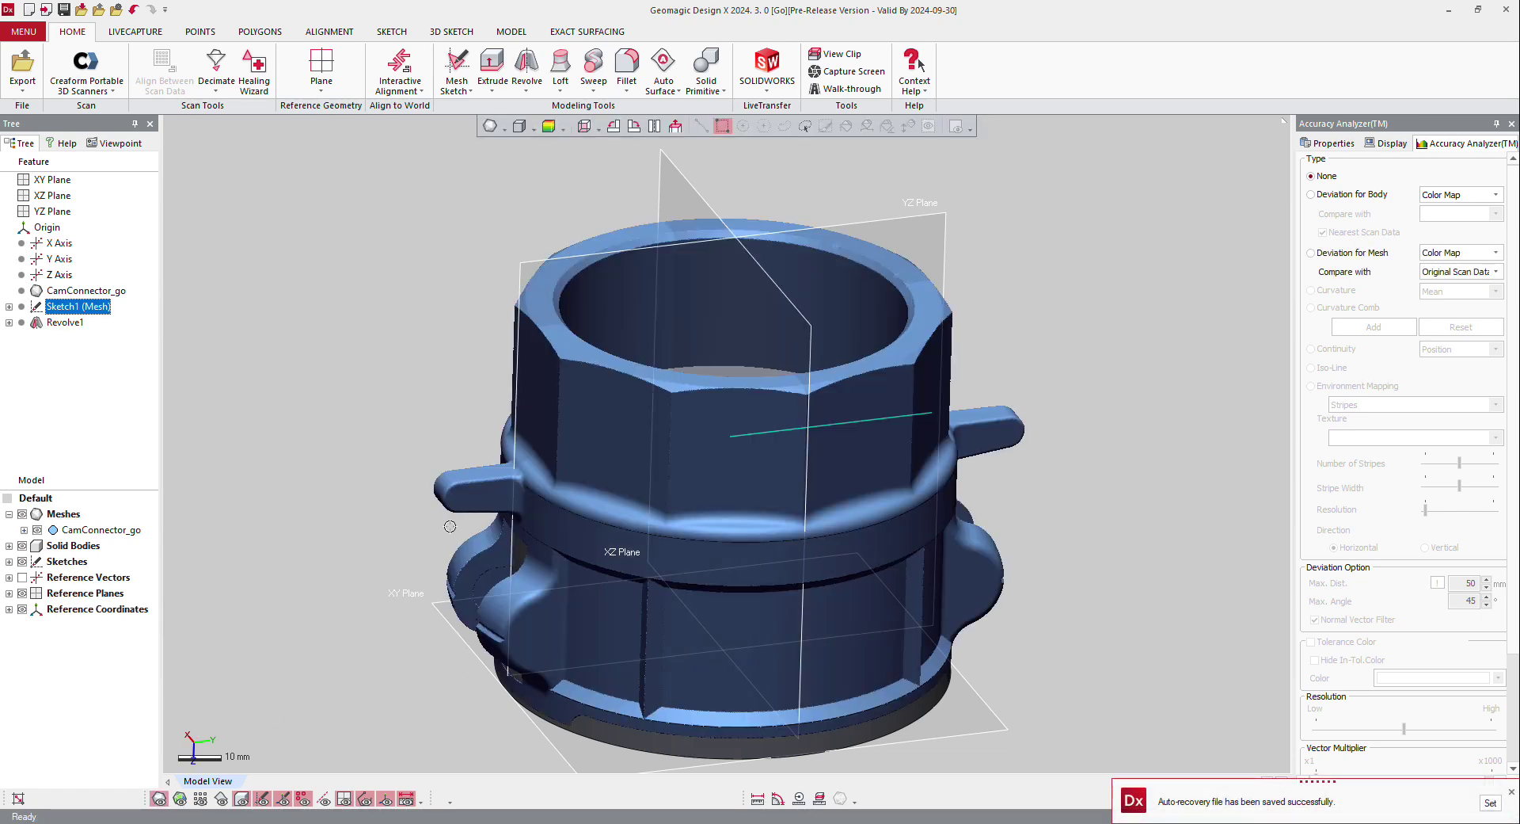
scroll(568, 473, down, 3)
right_drag(606, 586, 288, 428)
scroll(568, 508, up, 3)
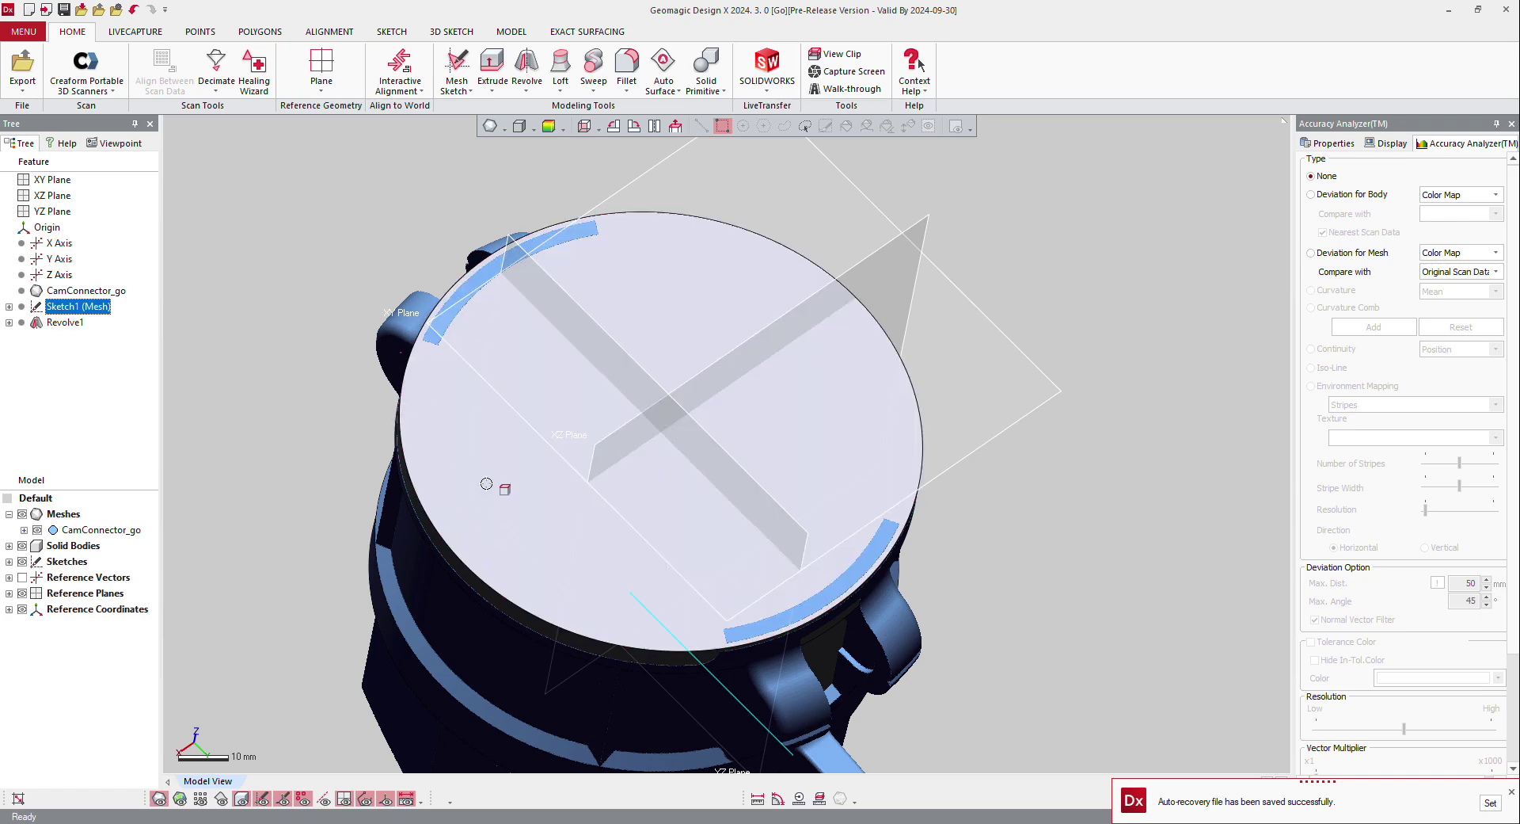
right_drag(499, 481, 774, 336)
scroll(552, 224, up, 3)
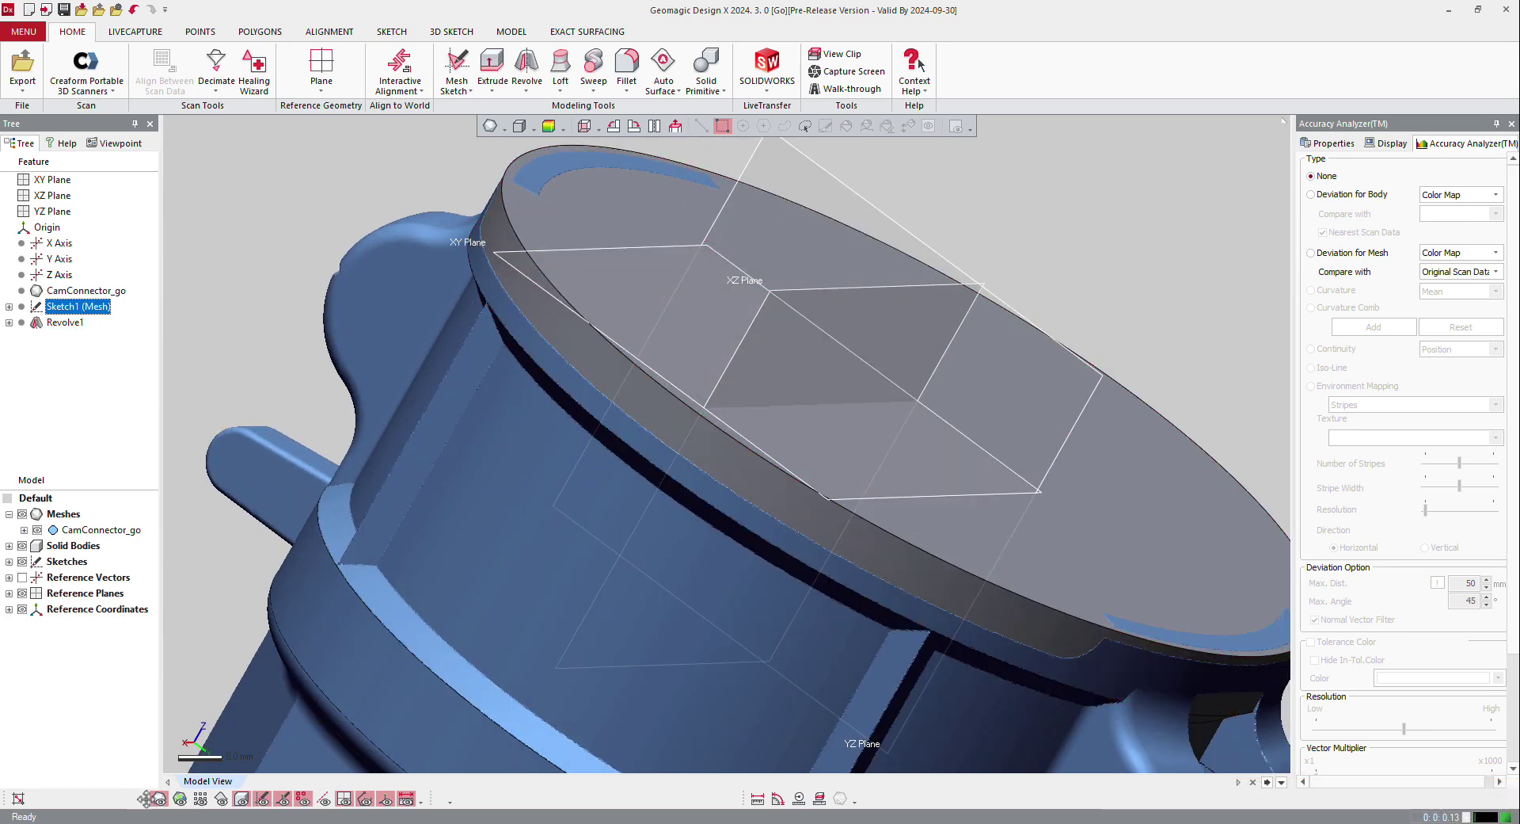
click(241, 800)
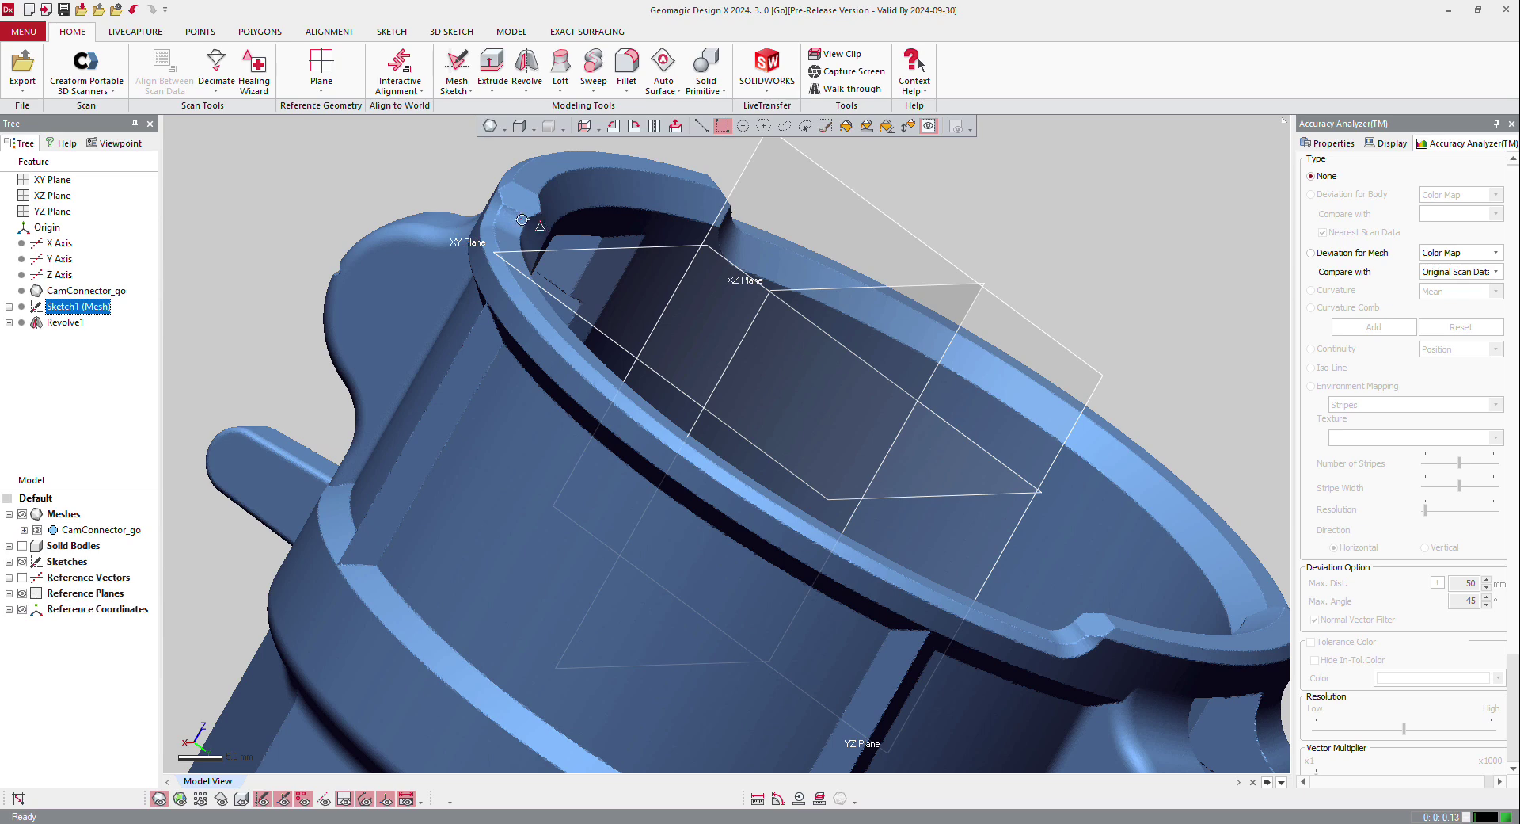
click(241, 800)
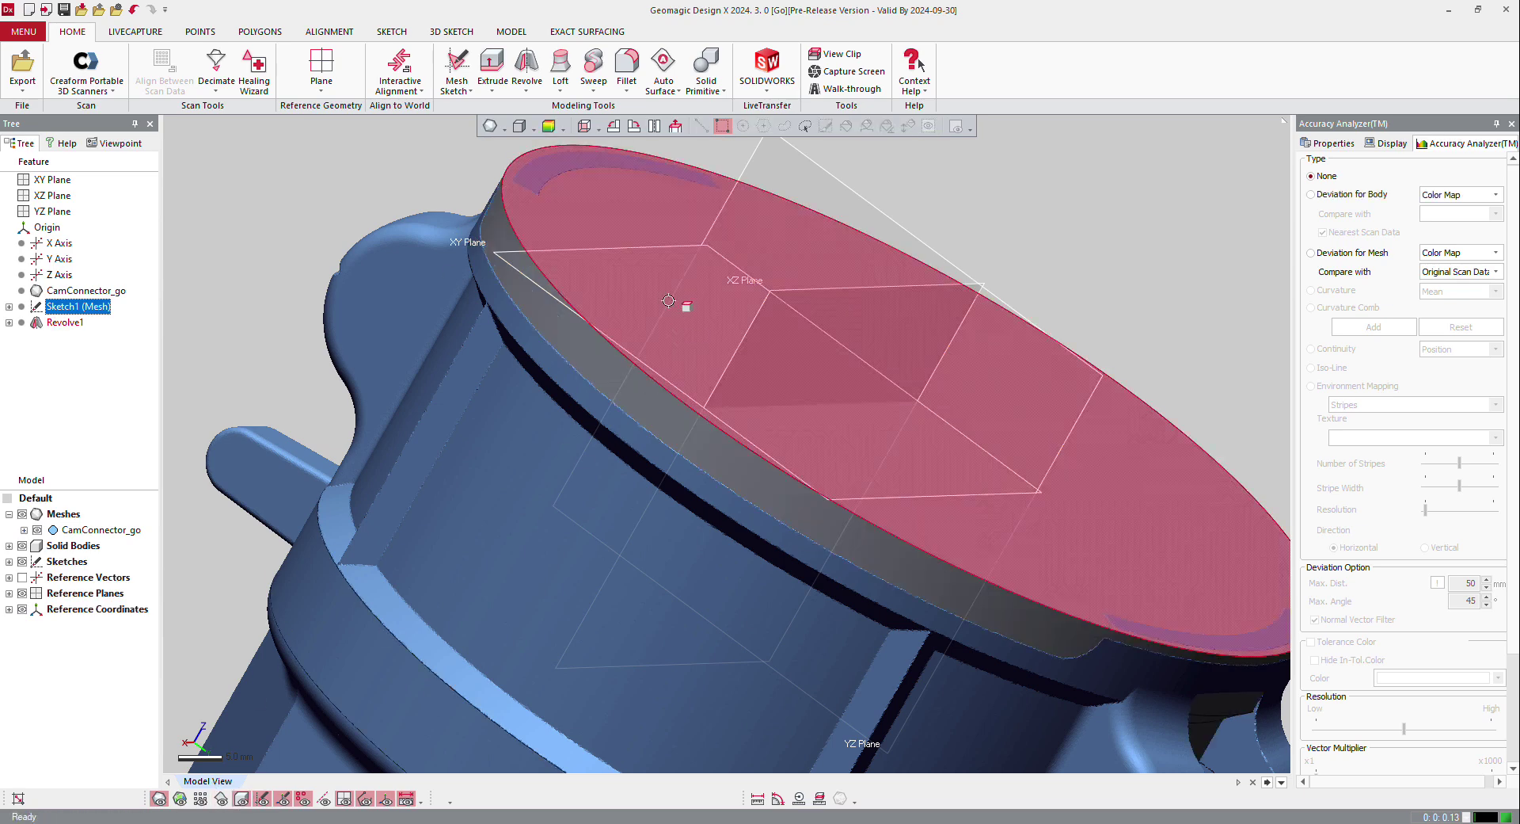
Start a planar mesh sketch on the flat end face of the revolved body with the section offset 1.15 mm into the part
right_click(671, 300)
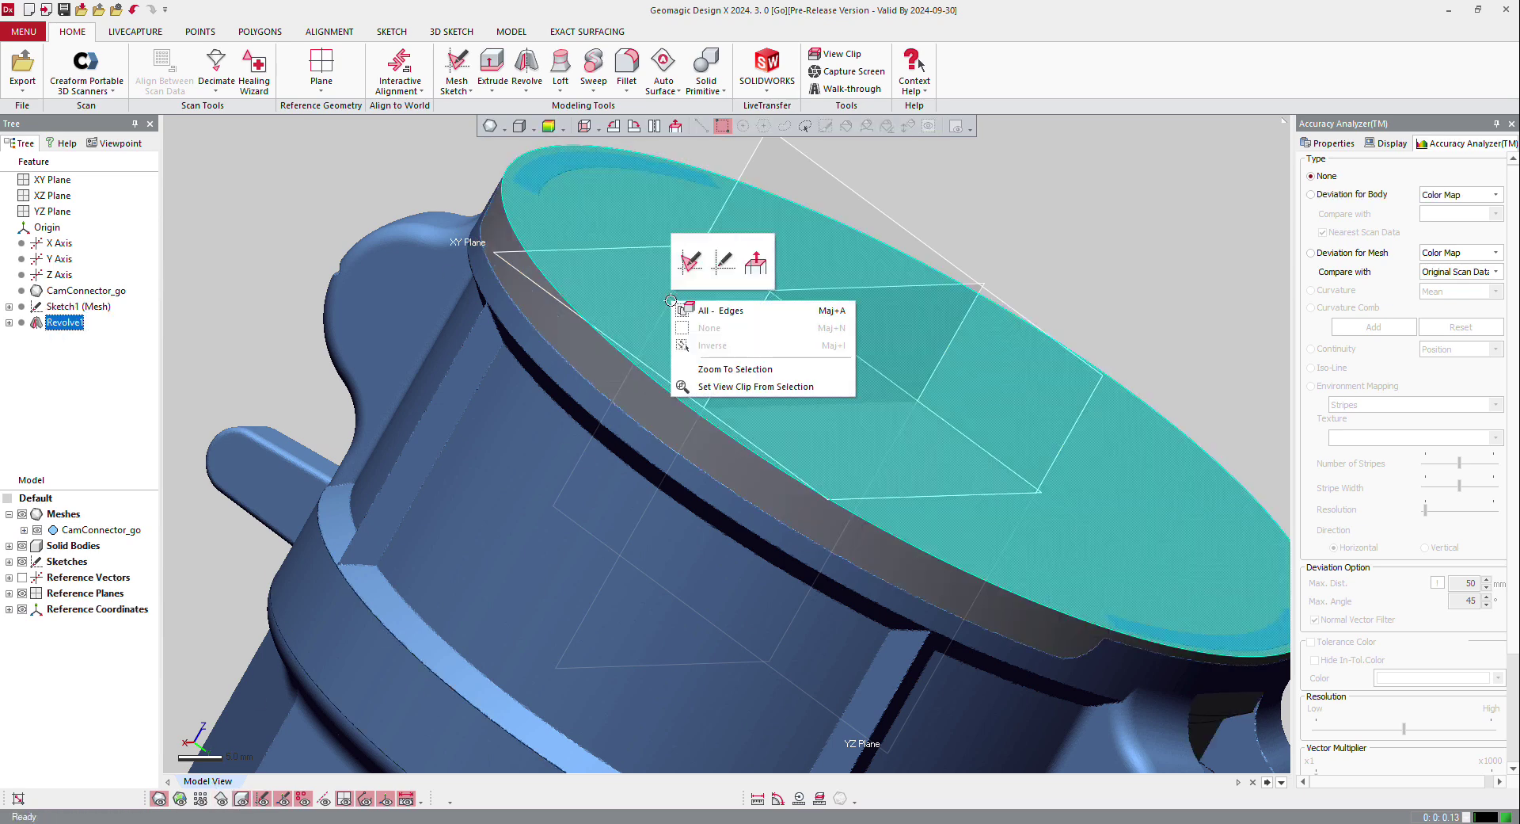
click(688, 263)
drag(816, 298, 804, 306)
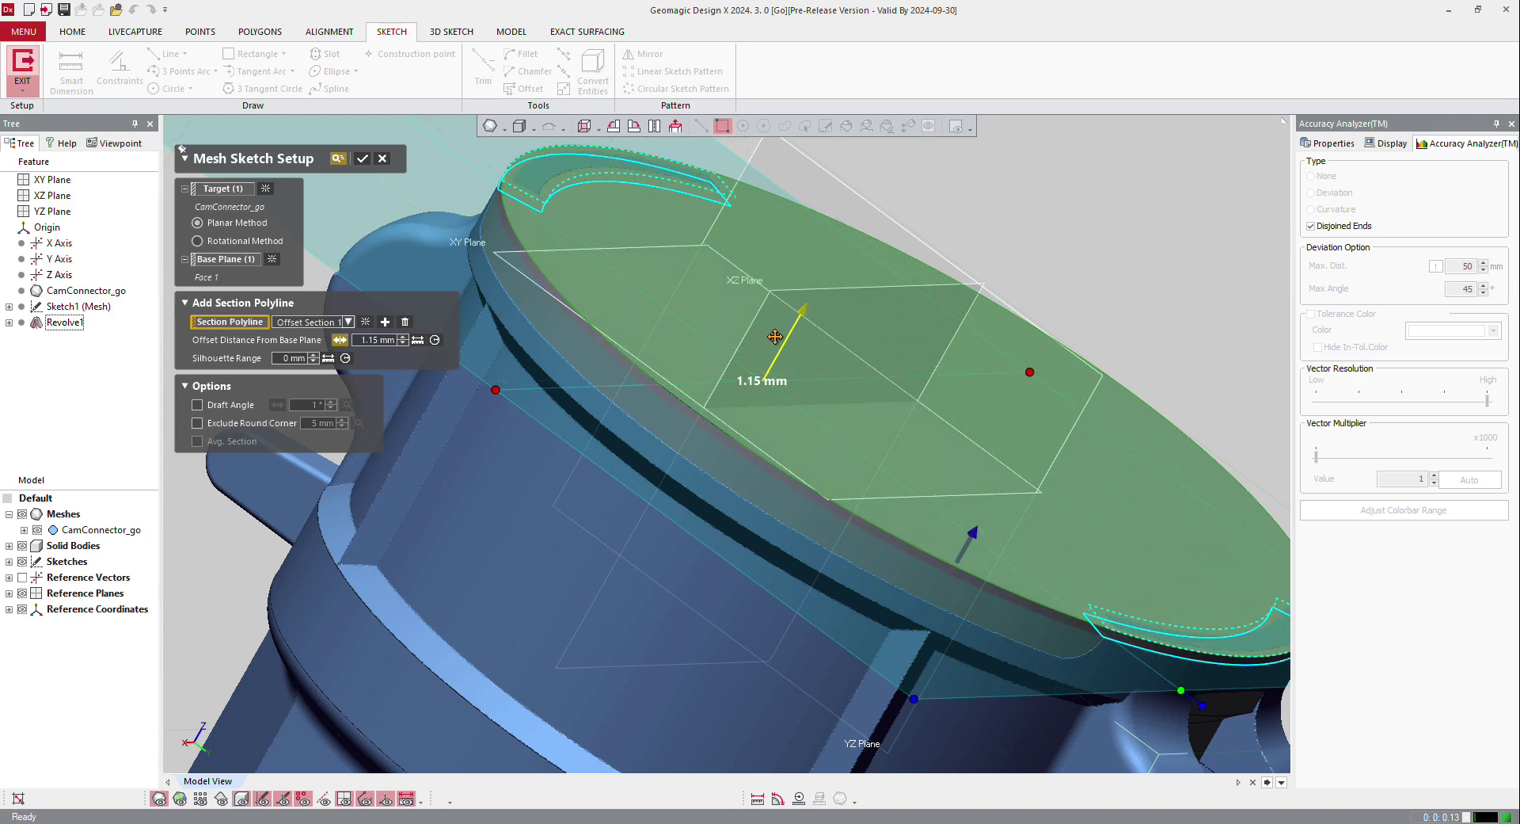
Hide the solid, set the section offset from the base plane to 2.1 mm, and accept the mesh sketch setup
click(242, 800)
right_drag(693, 605, 727, 313)
scroll(657, 337, down, 2)
scroll(554, 317, up, 9)
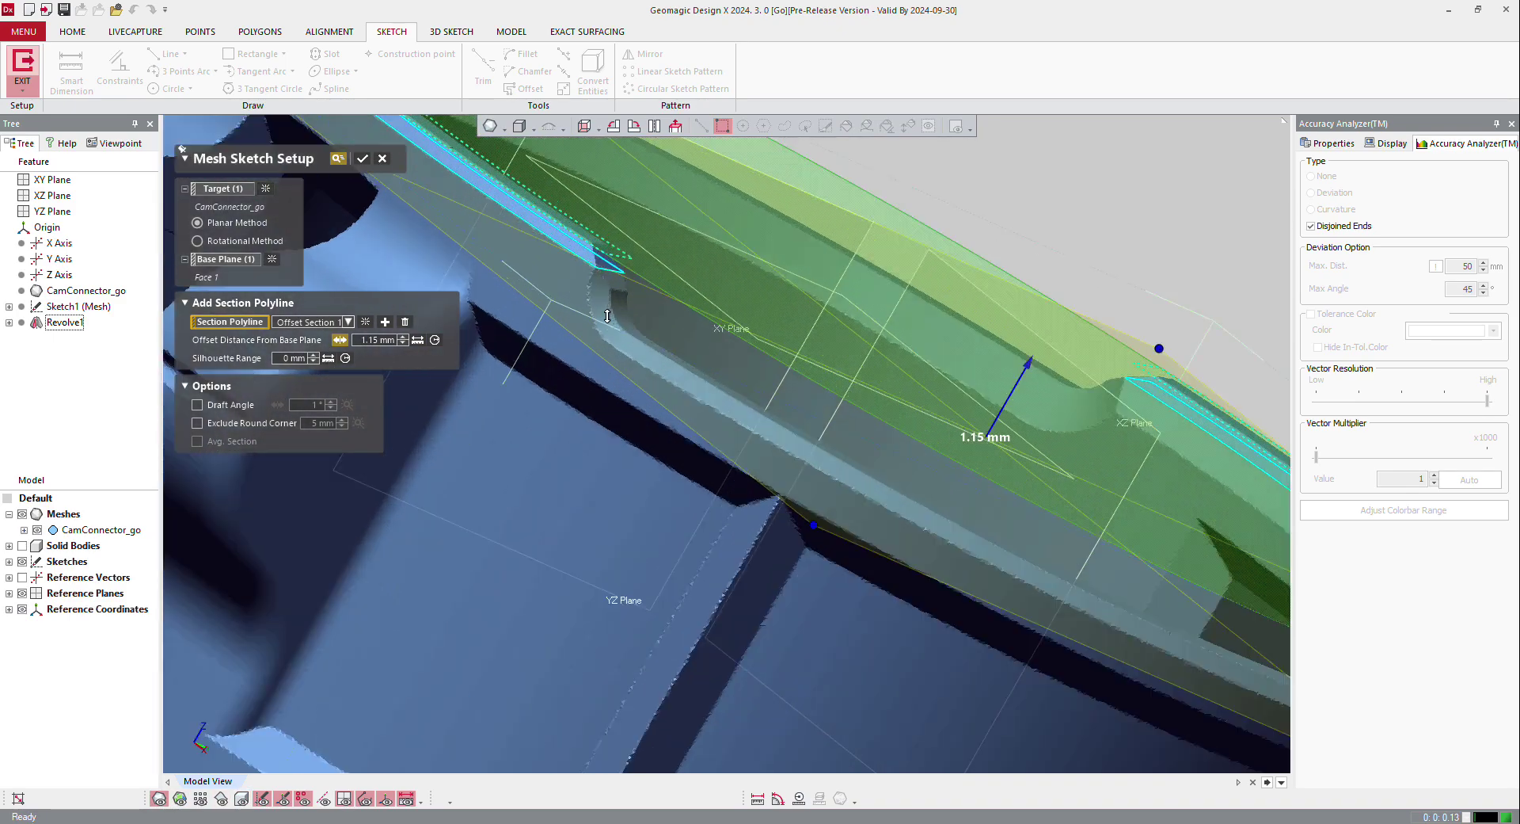
scroll(544, 293, down, 2)
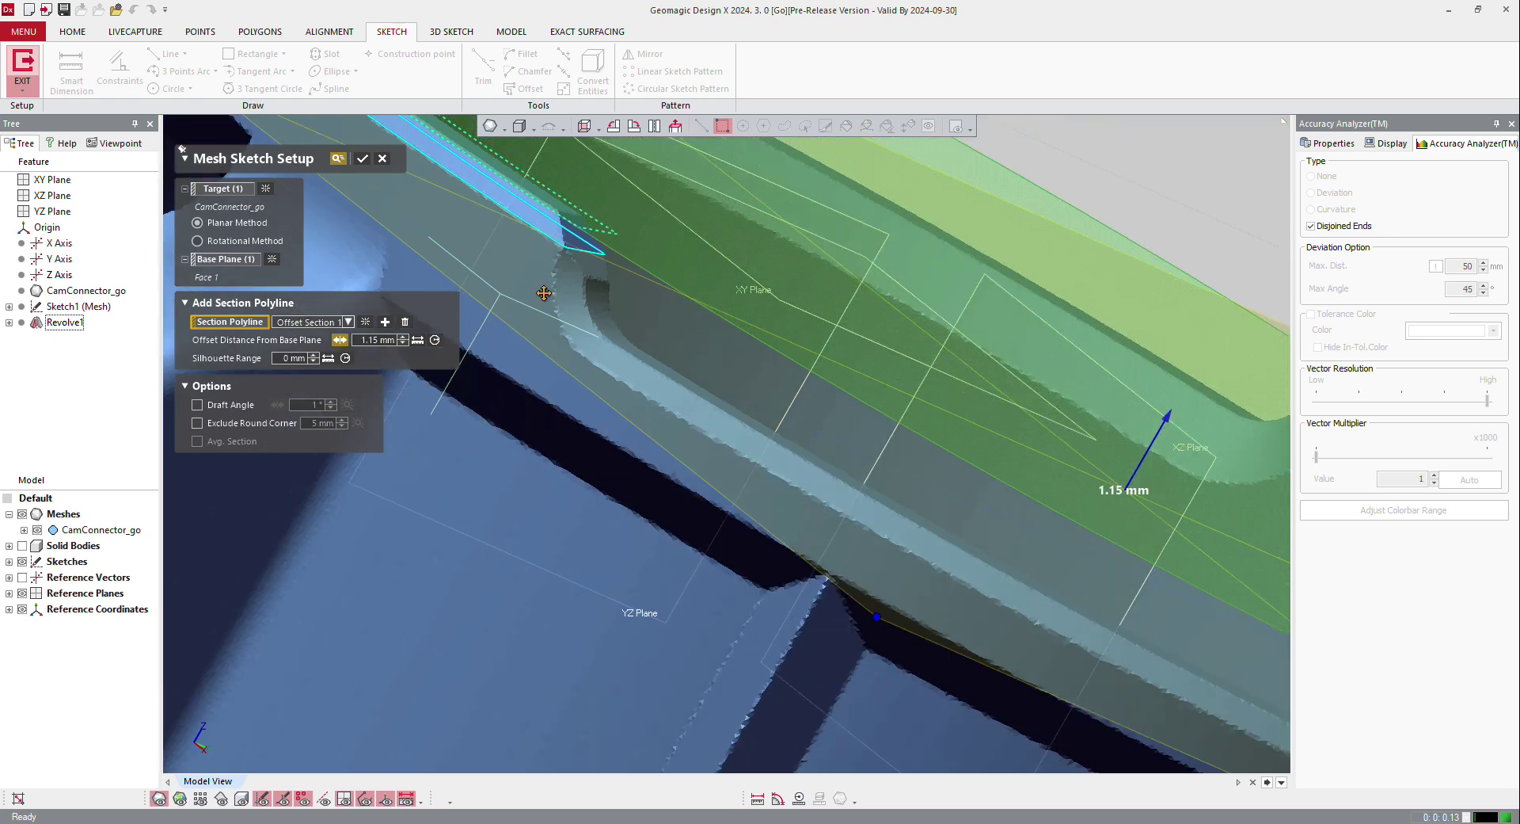
drag(1157, 415, 1159, 435)
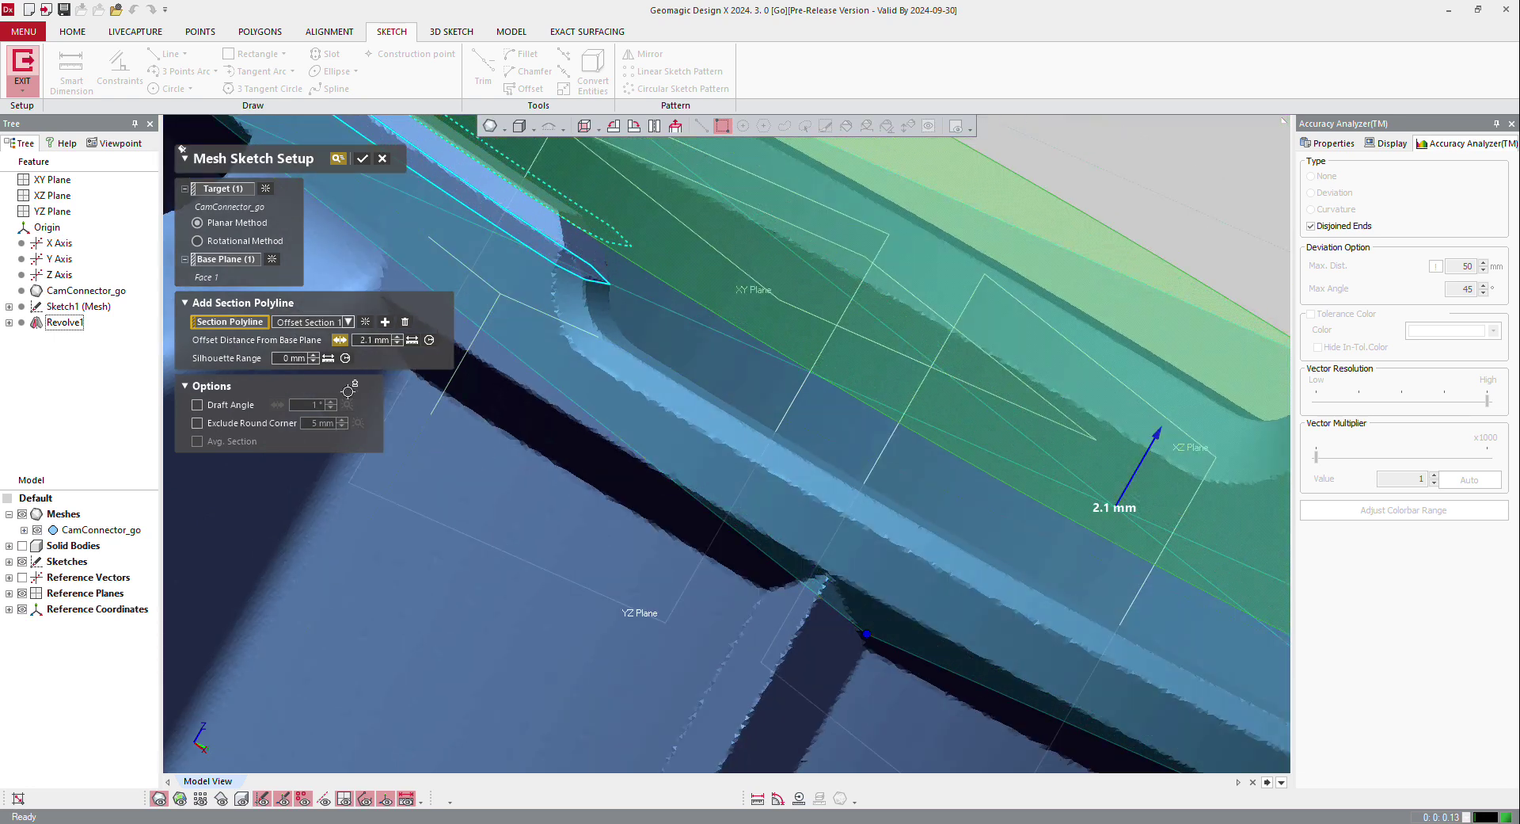
click(362, 158)
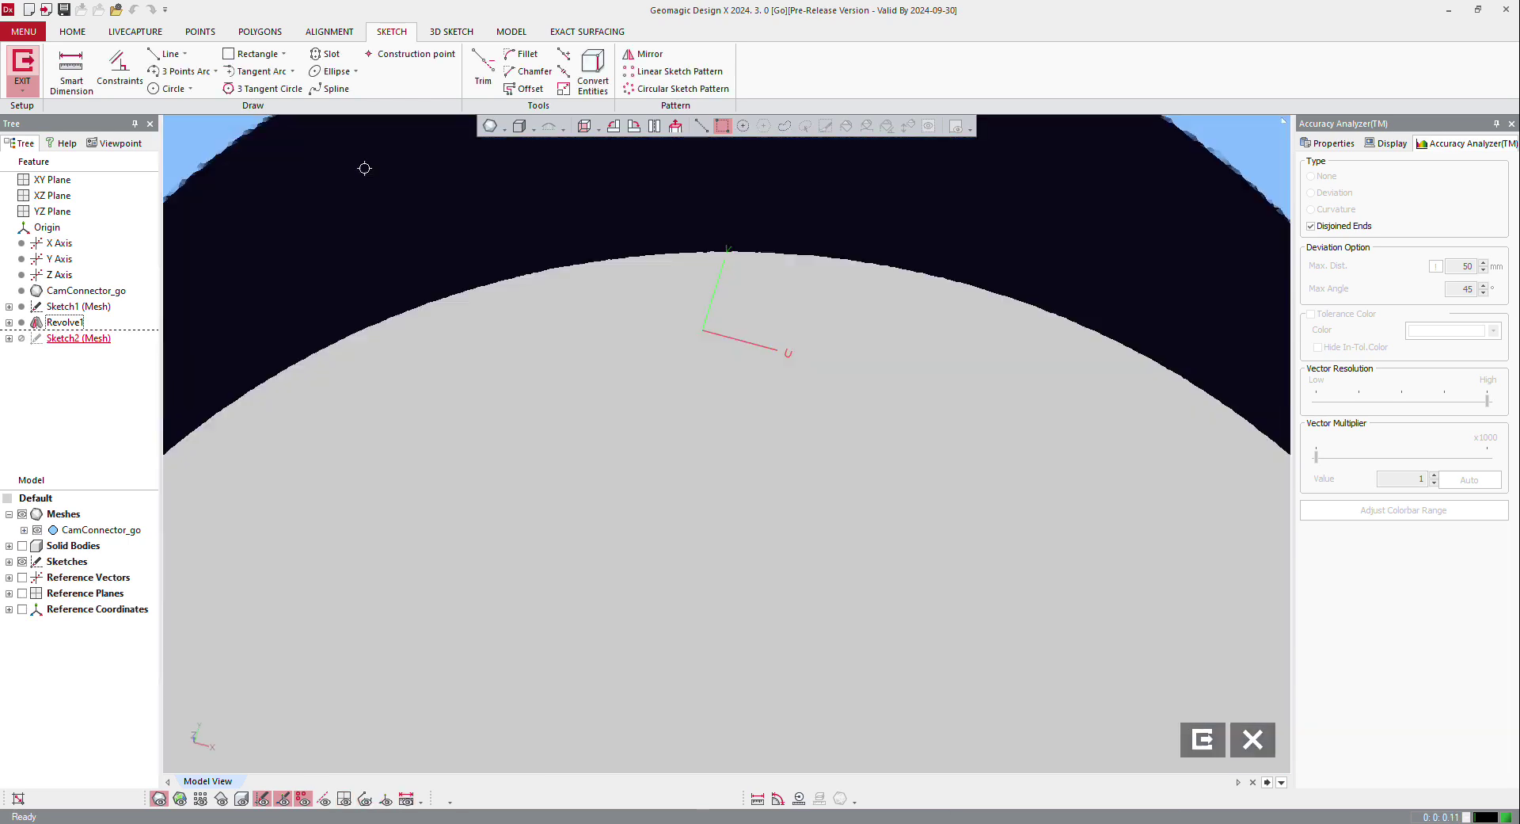
Hide the mesh and fit lines to the slanted end edges of both arc-shaped section polylines, four lines in total
scroll(636, 271, down, 10)
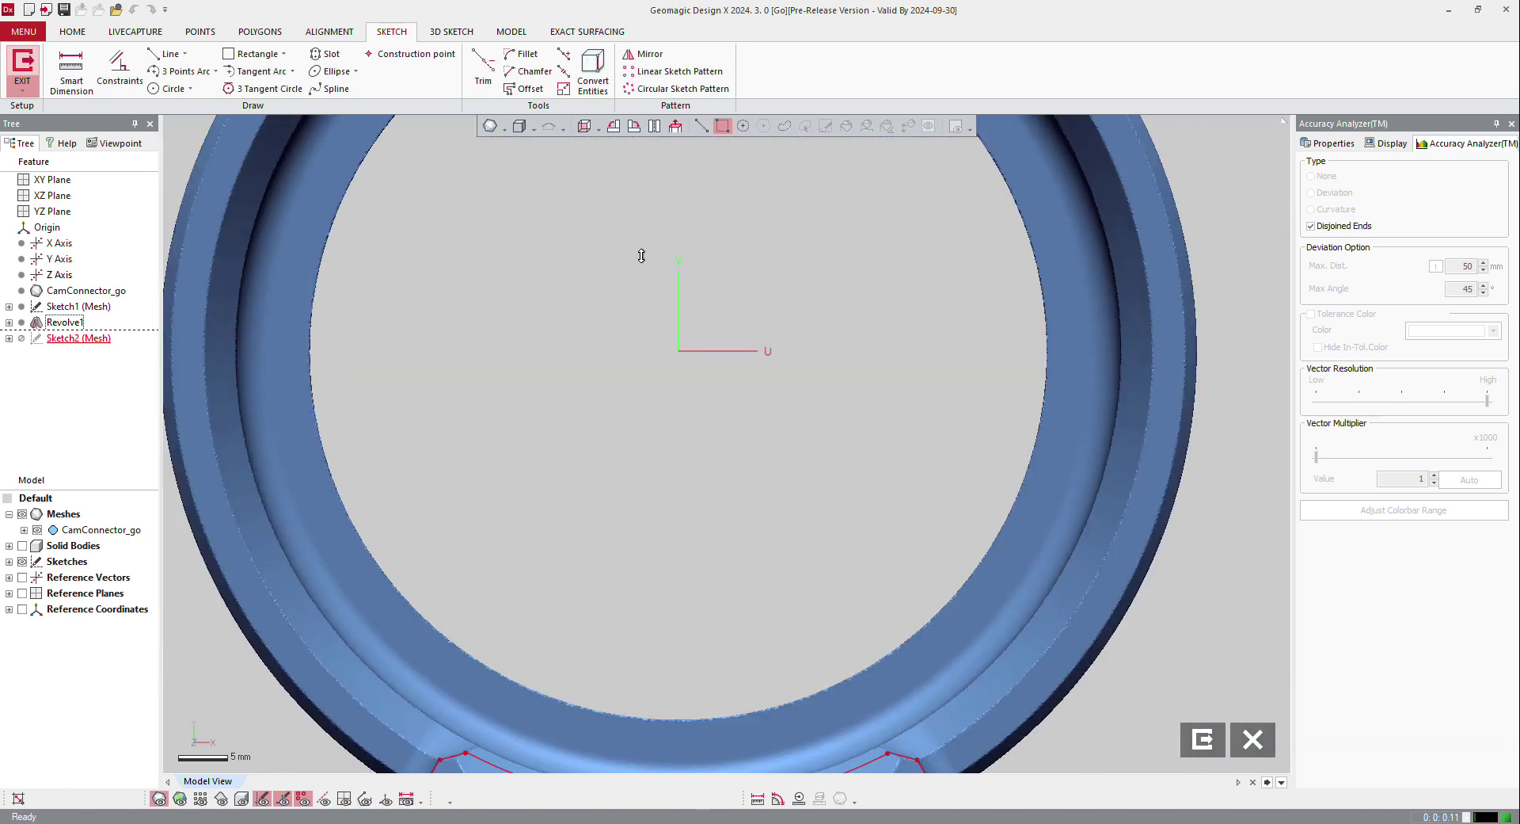
key(Tab)
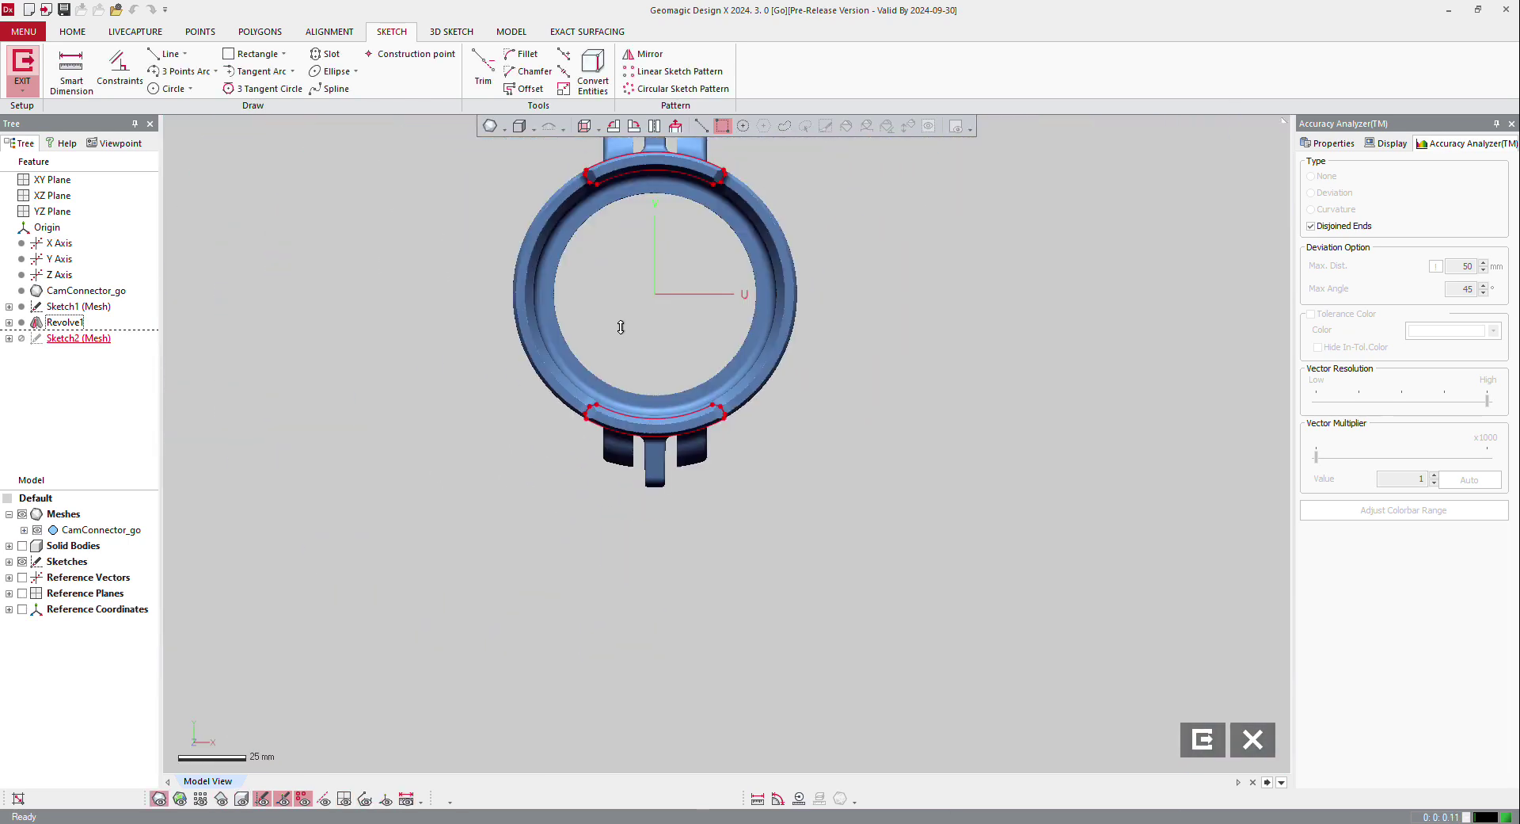
scroll(621, 328, down, 1)
key(ctrl+1)
scroll(595, 182, up, 6)
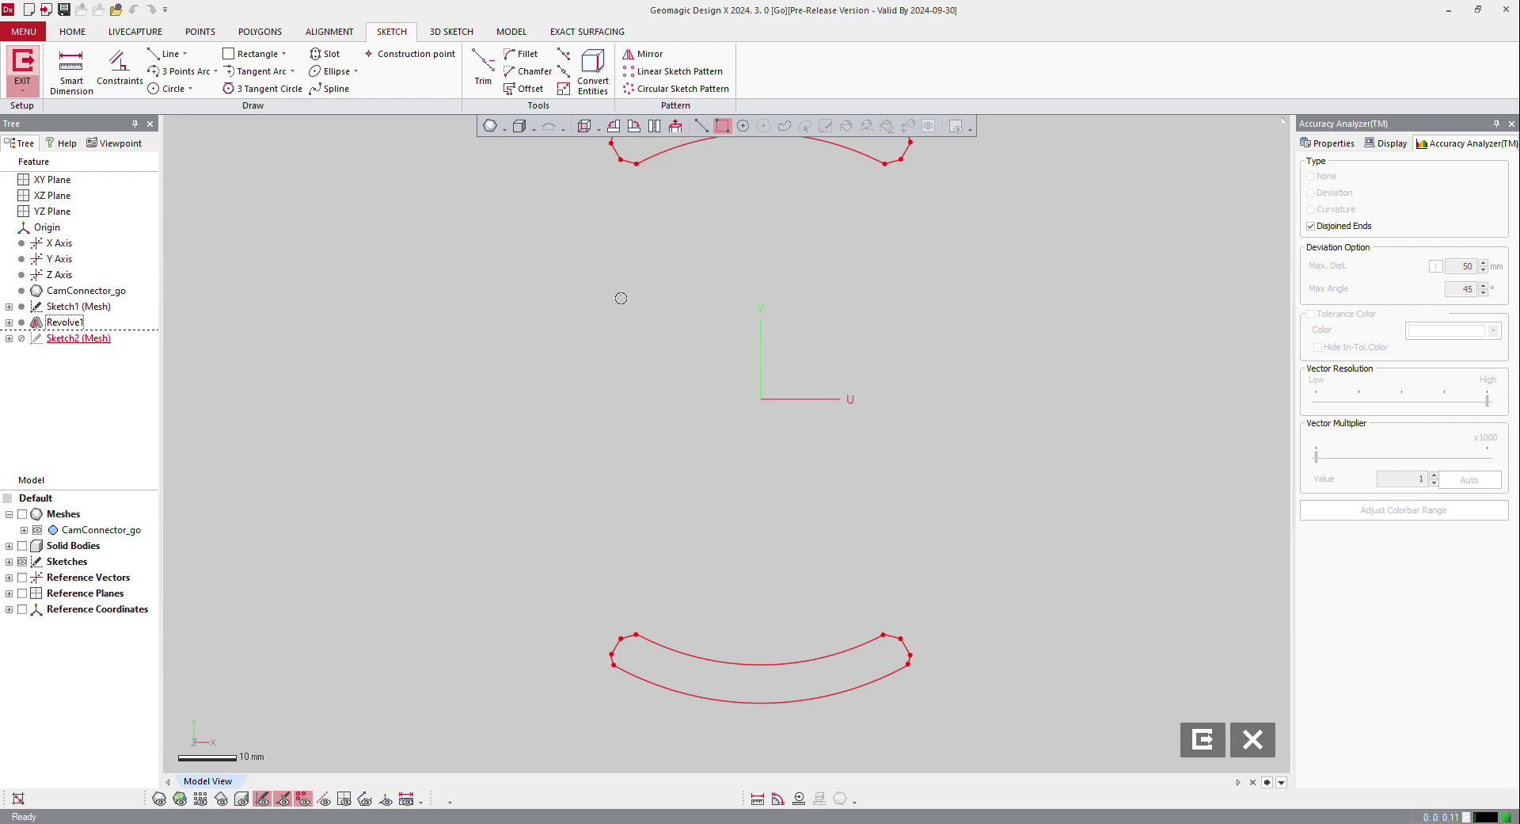
scroll(621, 298, down, 2)
click(167, 53)
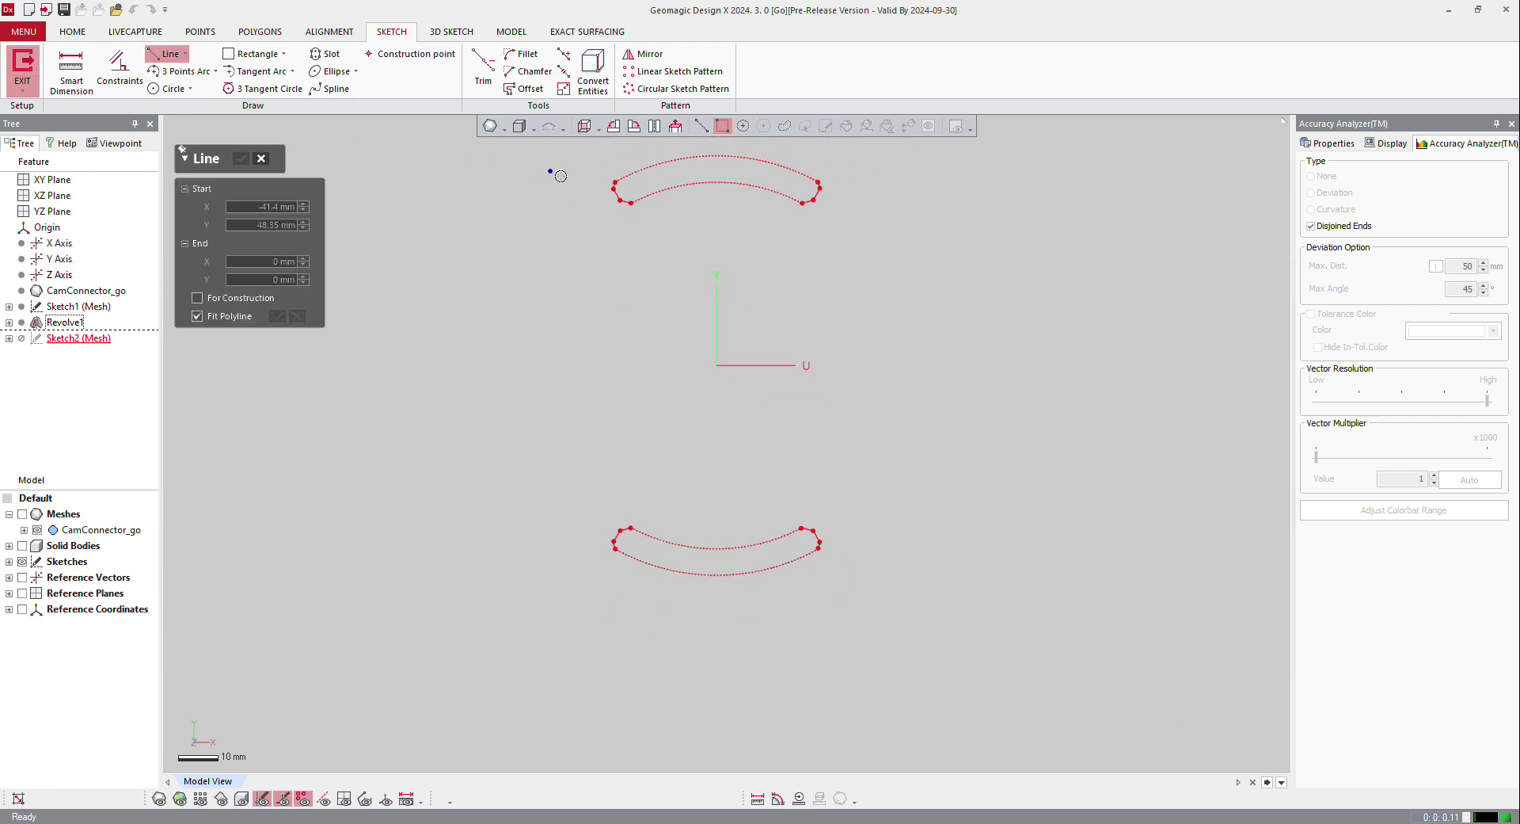
click(621, 197)
click(617, 538)
click(822, 189)
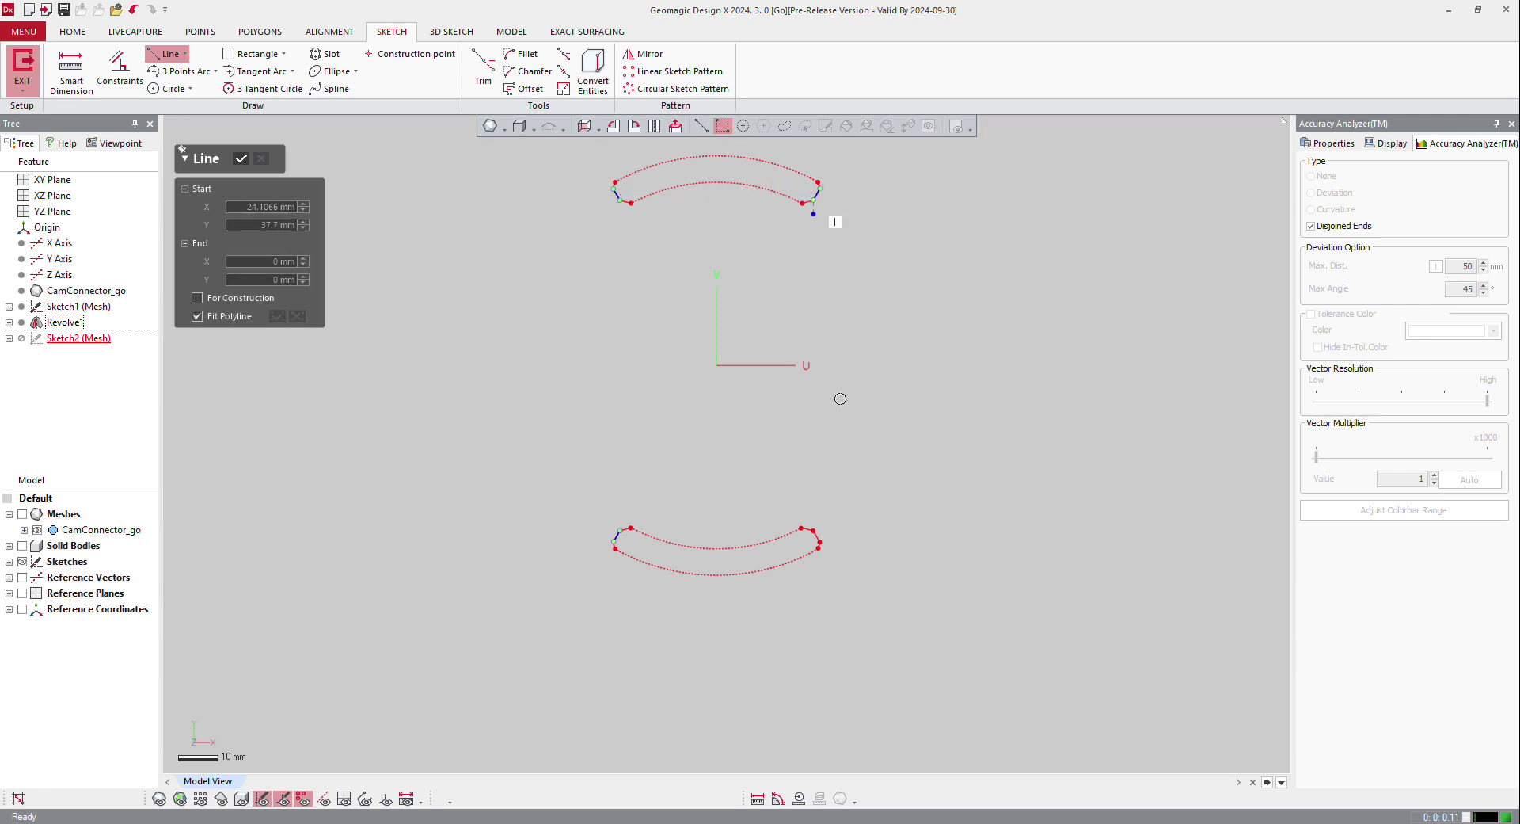
click(822, 538)
key(Escape)
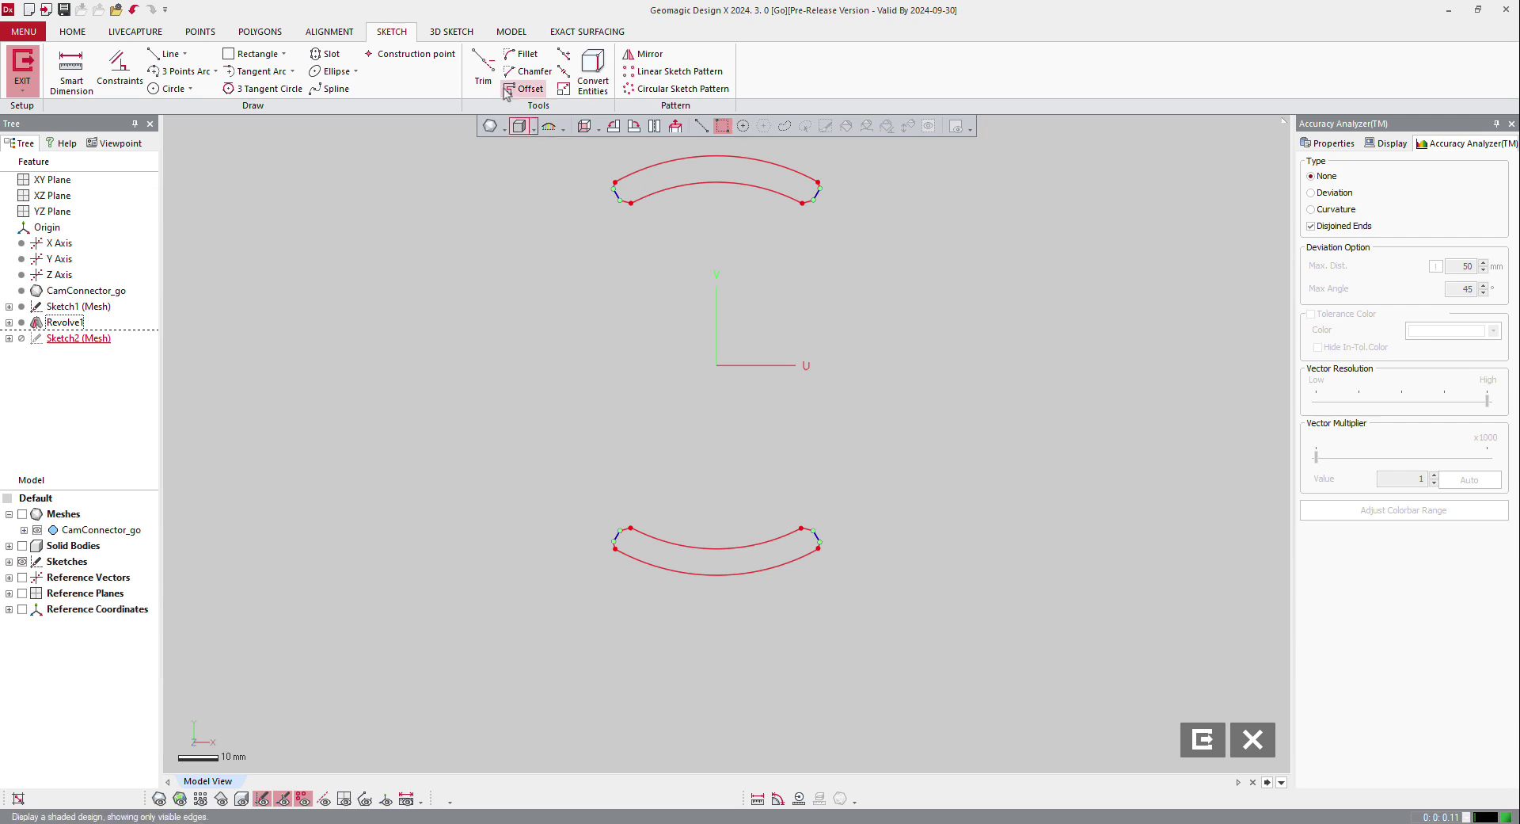
Draw two concentric circles centred on the origin, about 43.8 mm and 59 mm in radius, inside and outside the section polylines
click(173, 89)
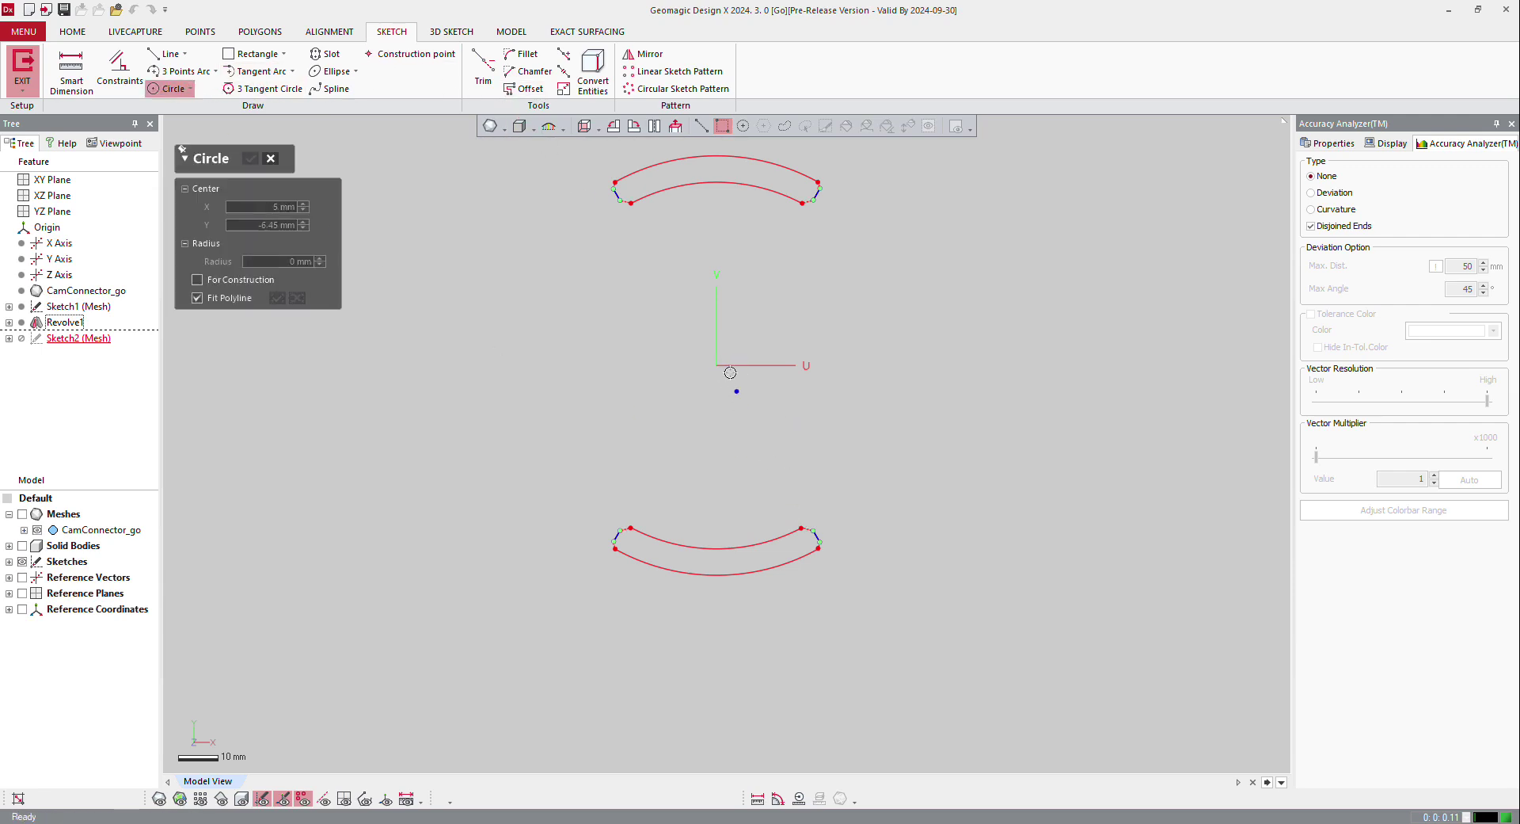
click(717, 365)
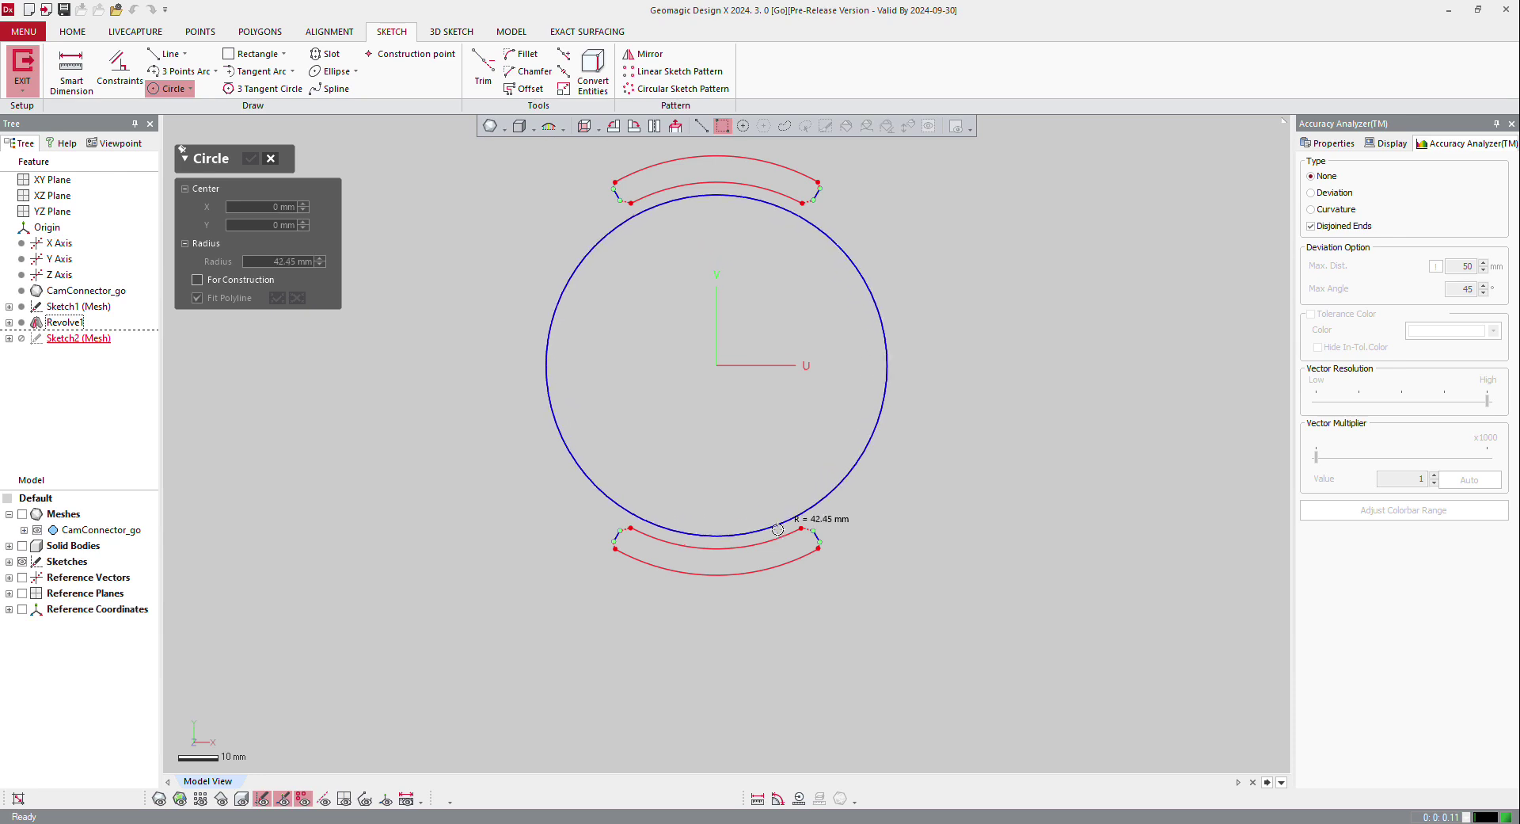
click(779, 529)
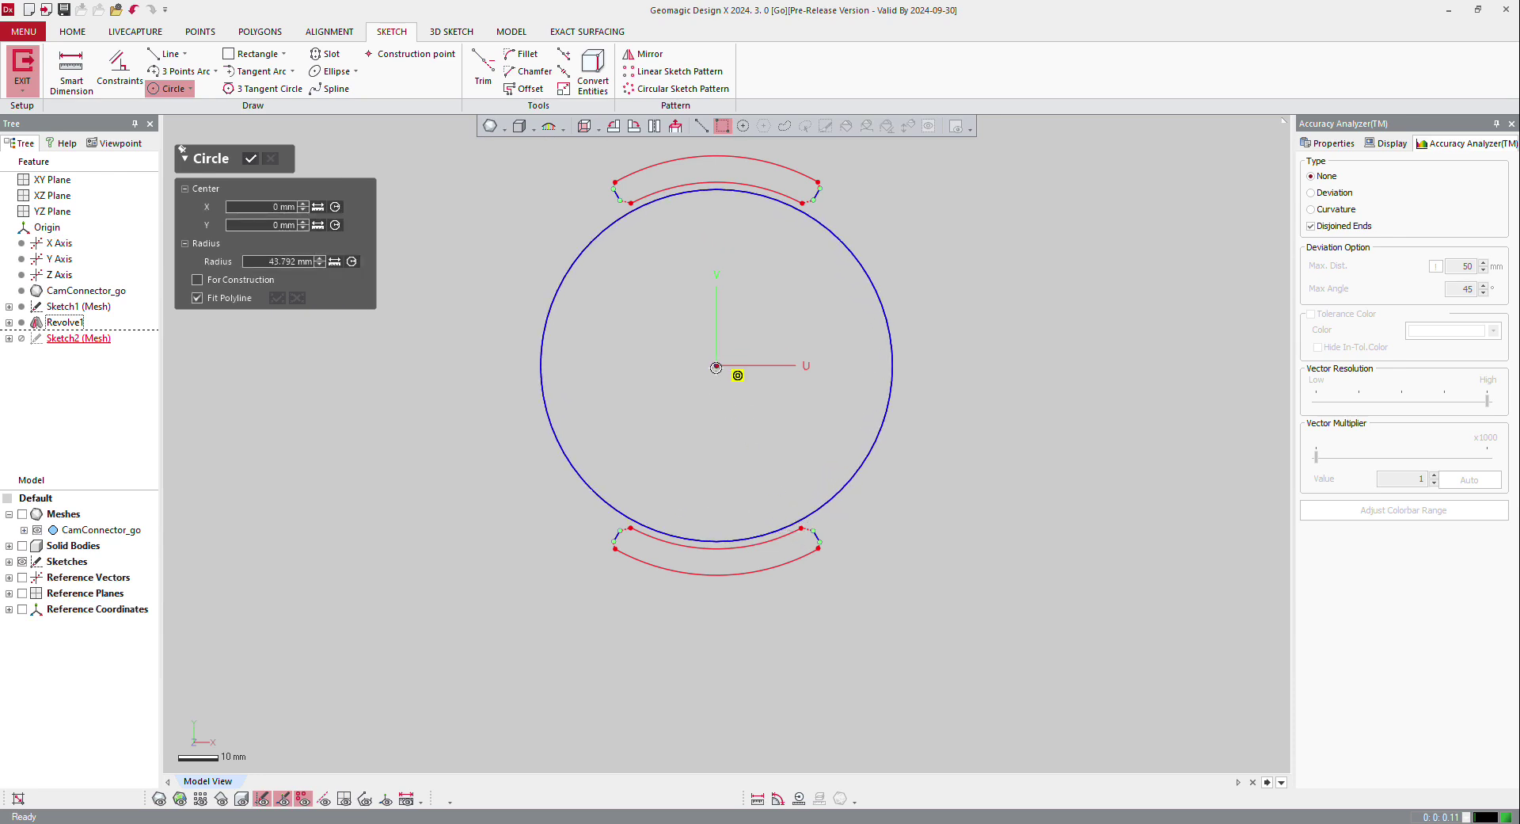
click(717, 365)
click(826, 576)
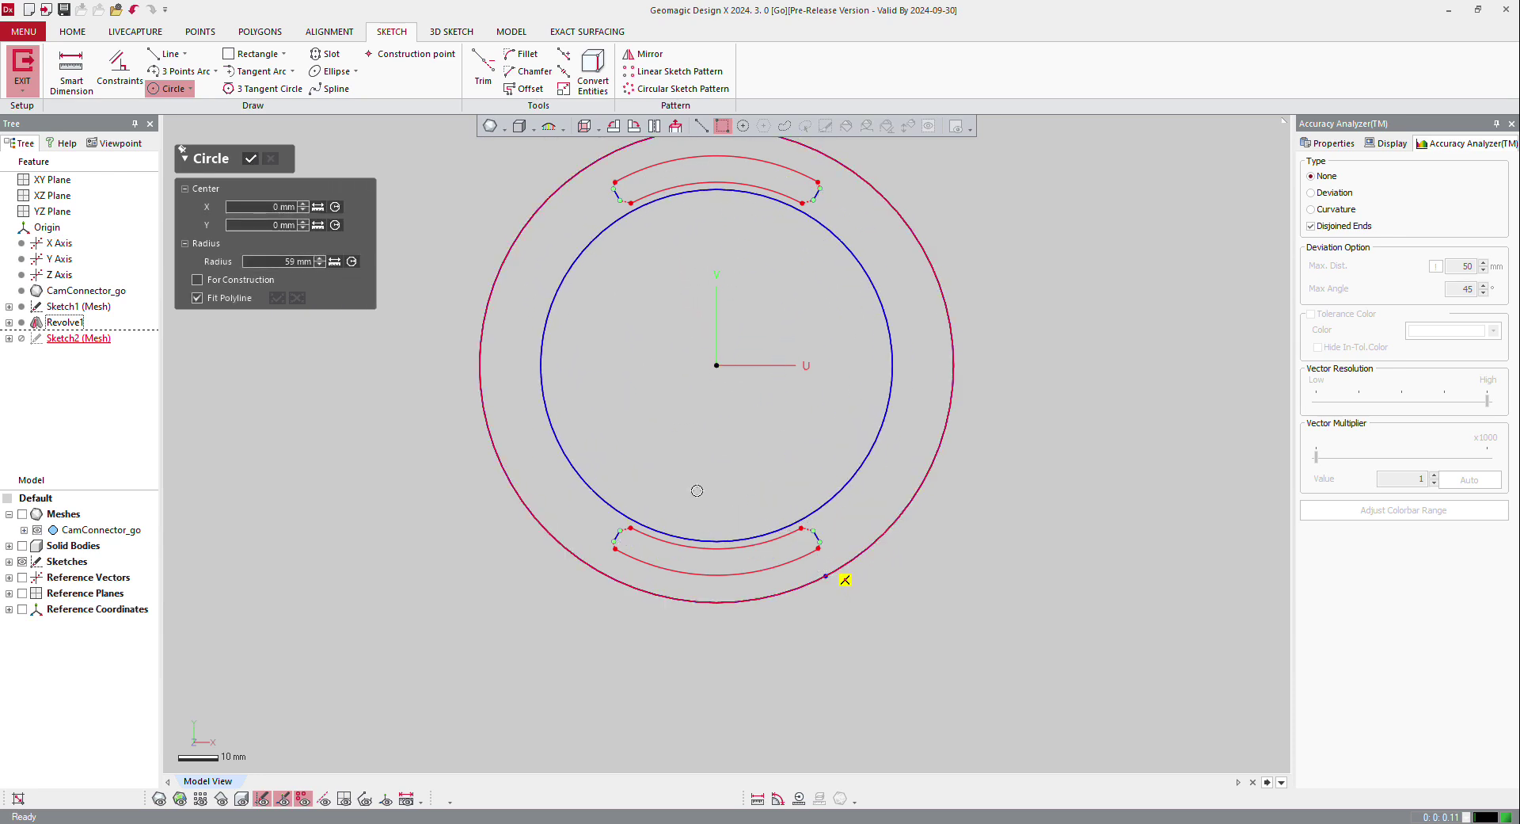
key(Escape)
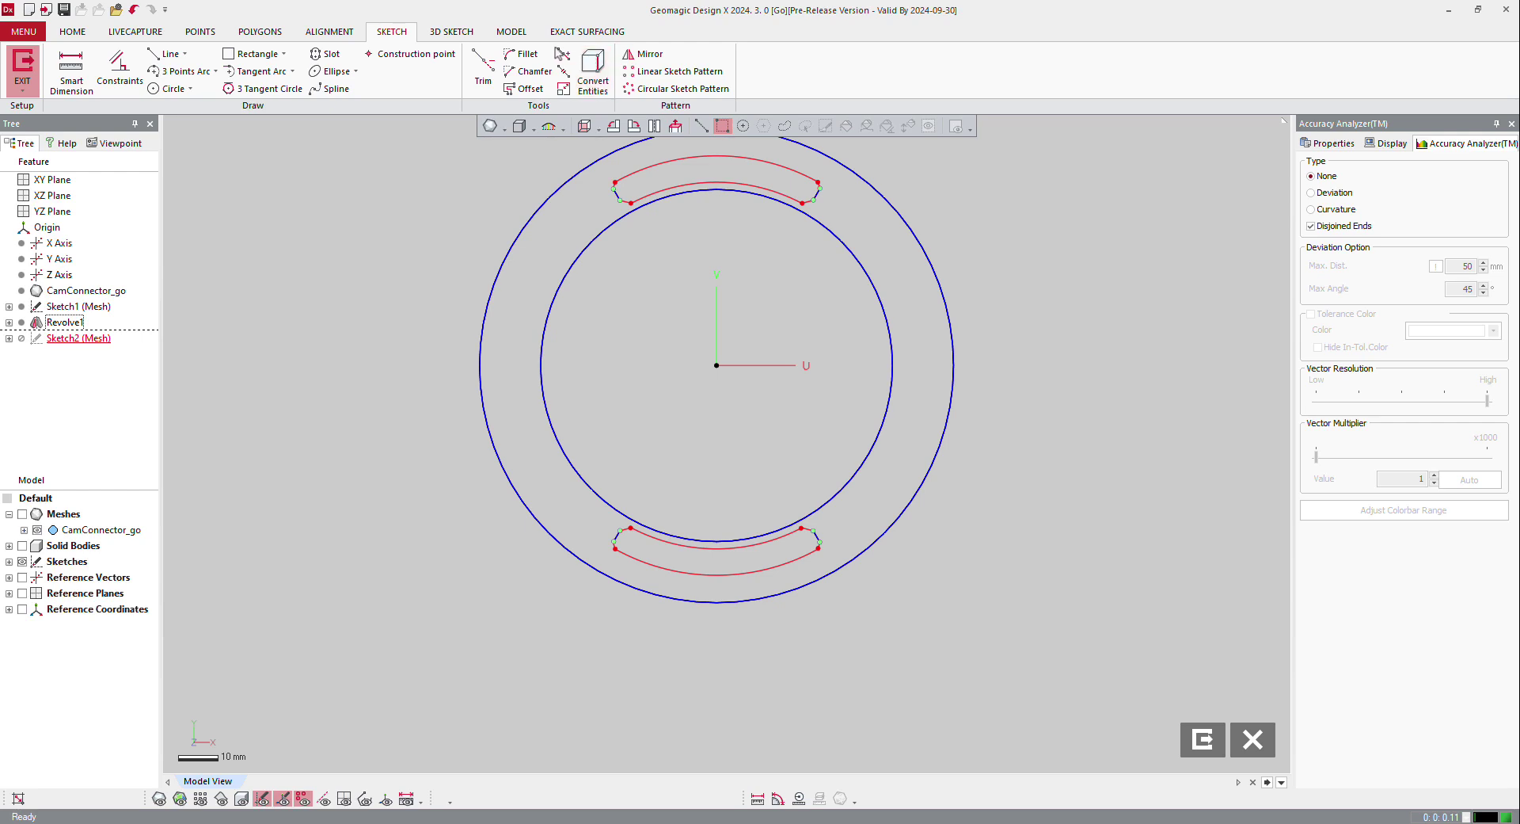
Extend the four slanted lines at both ends to meet the inner and outer circles
click(563, 57)
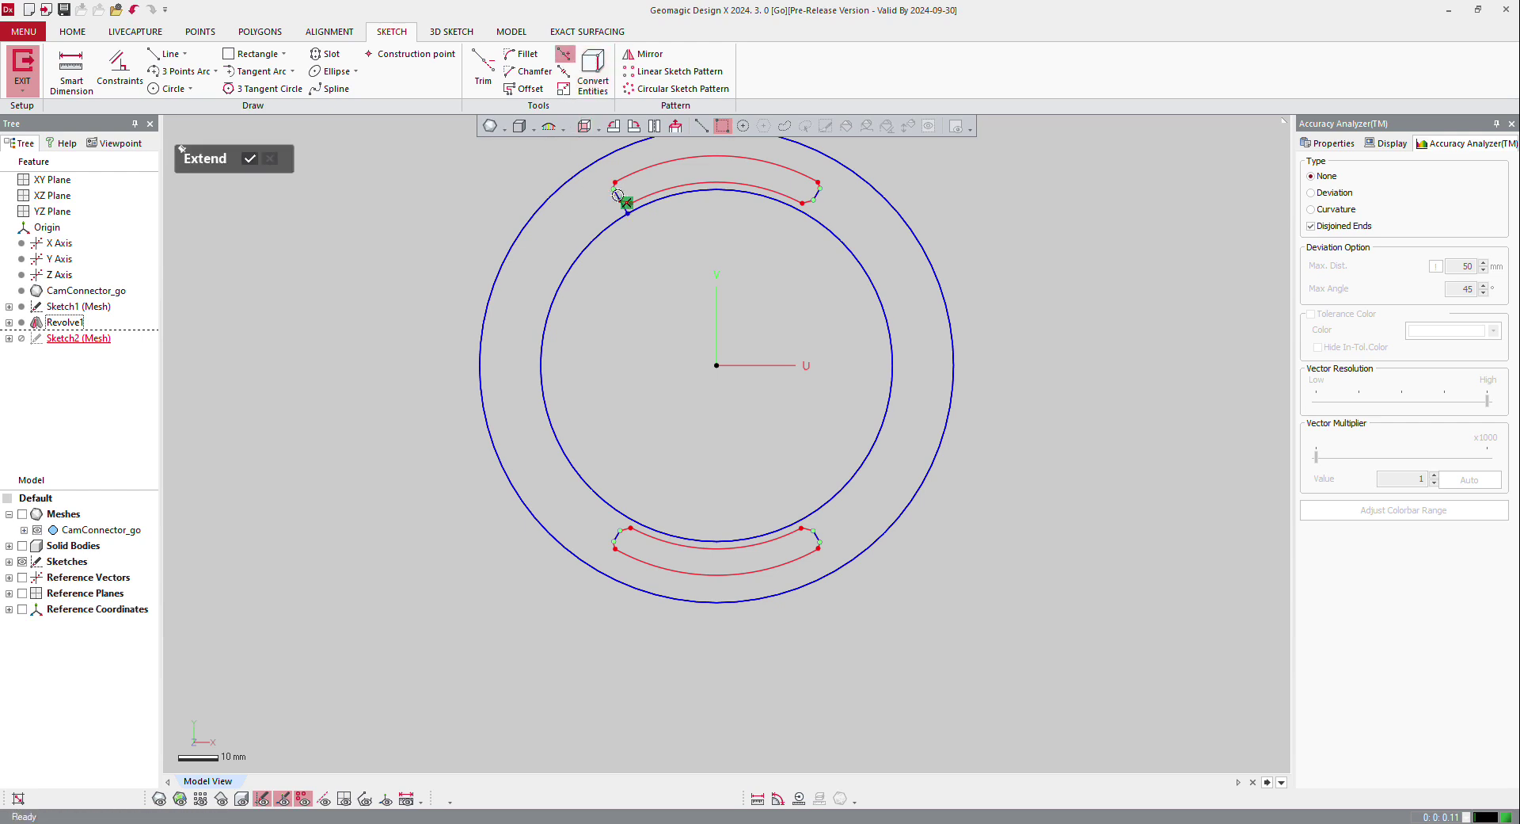
click(614, 195)
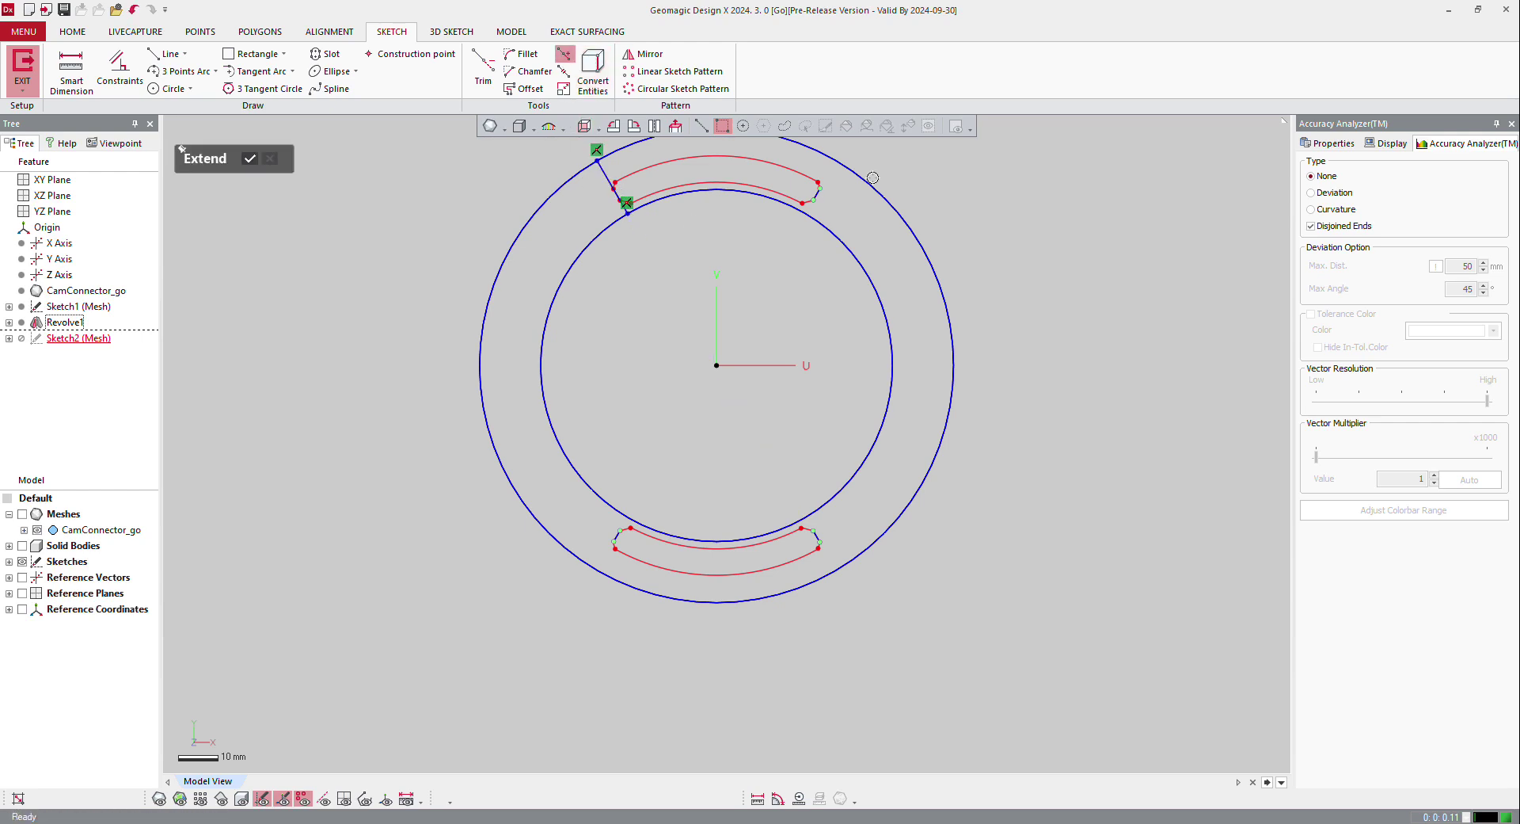
click(819, 193)
click(818, 542)
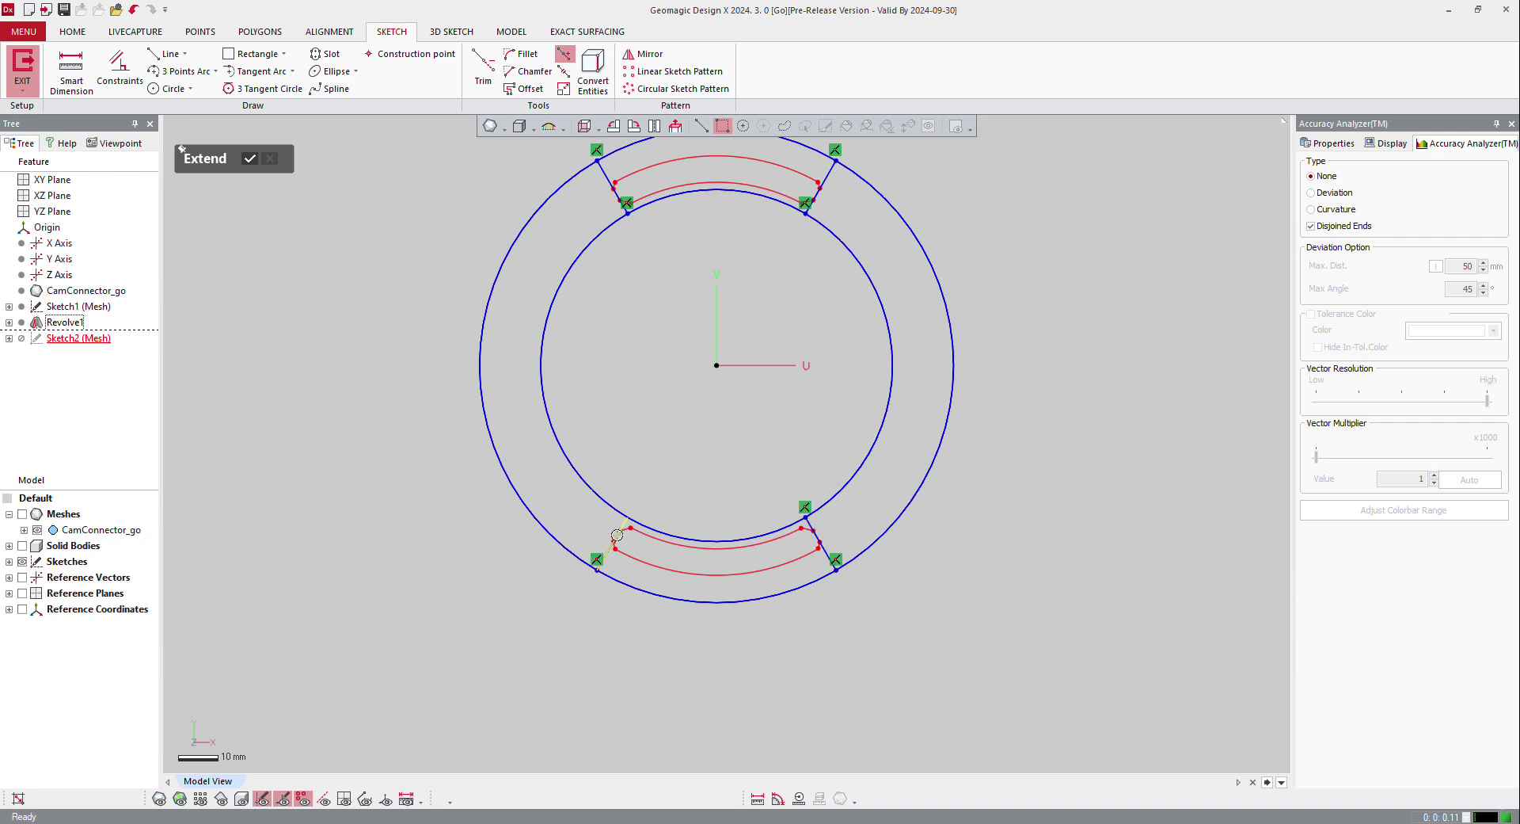
click(617, 535)
click(248, 162)
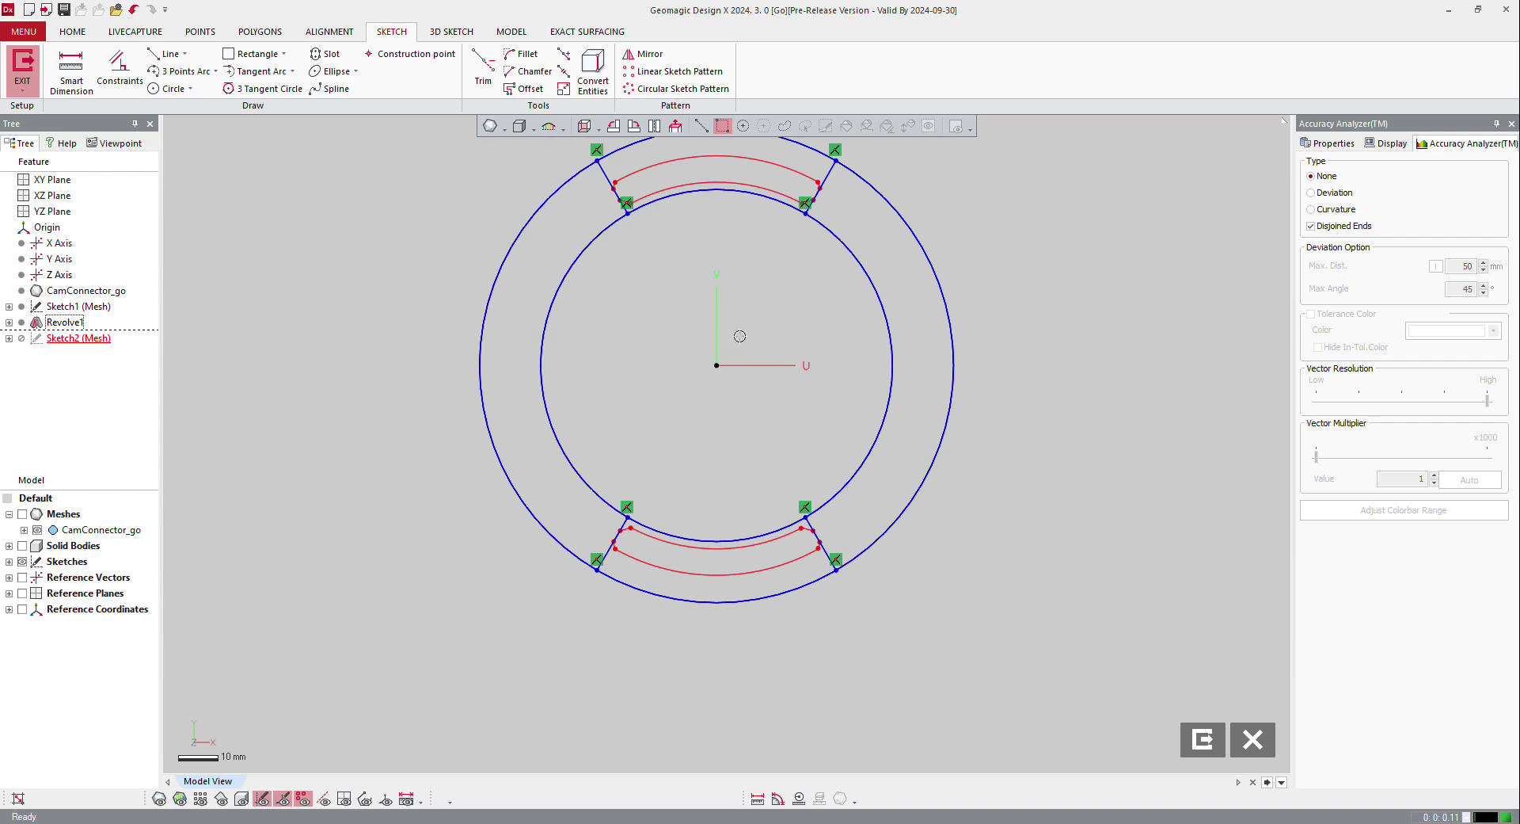
Power-trim both circles between the slanted lines across the two section polylines, leaving two closed ring segments, and exit the sketch
click(483, 71)
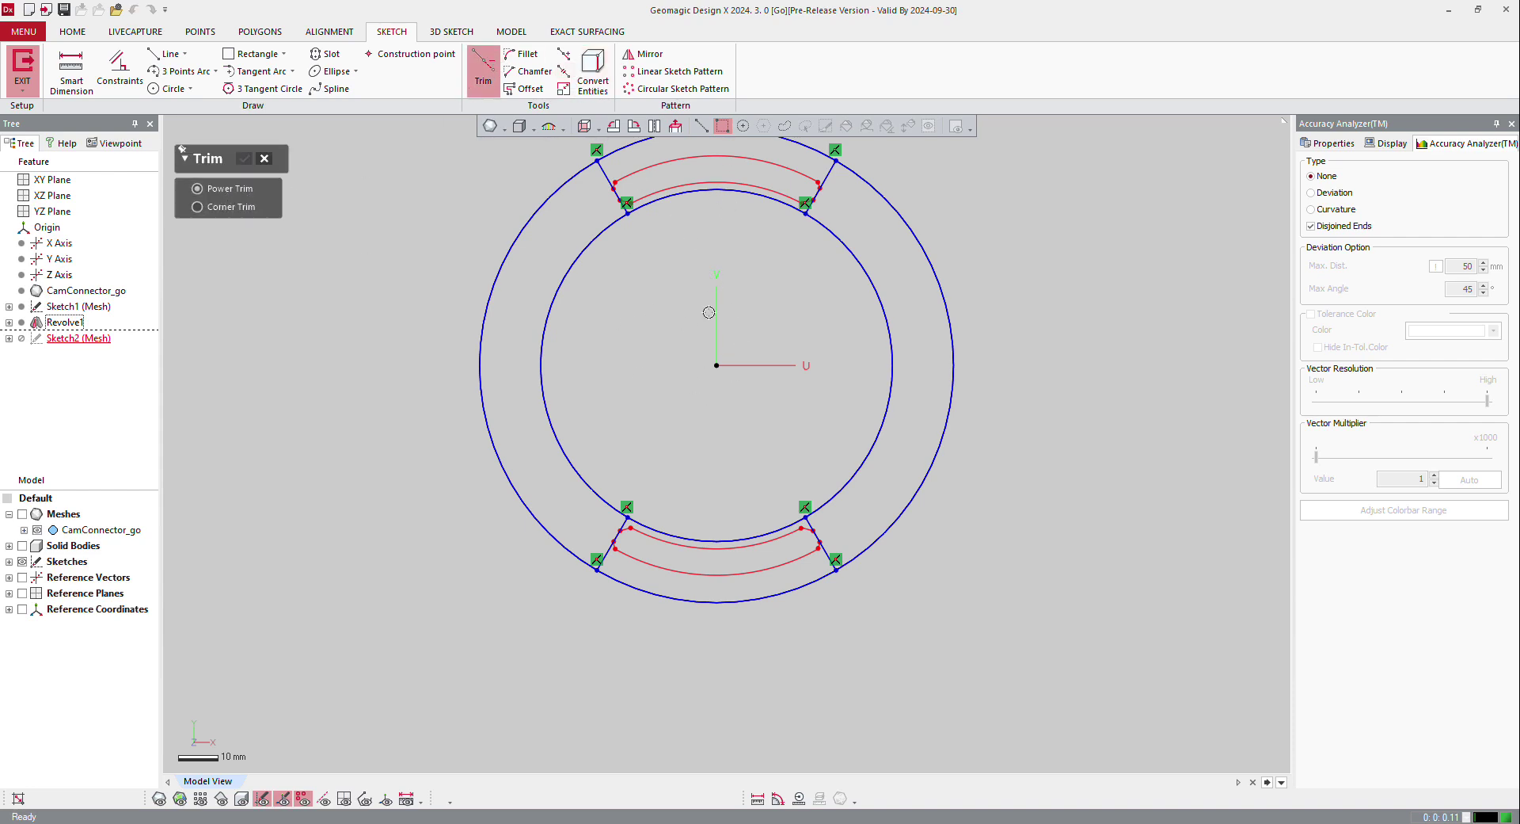
scroll(708, 312, down, 2)
drag(691, 168, 709, 586)
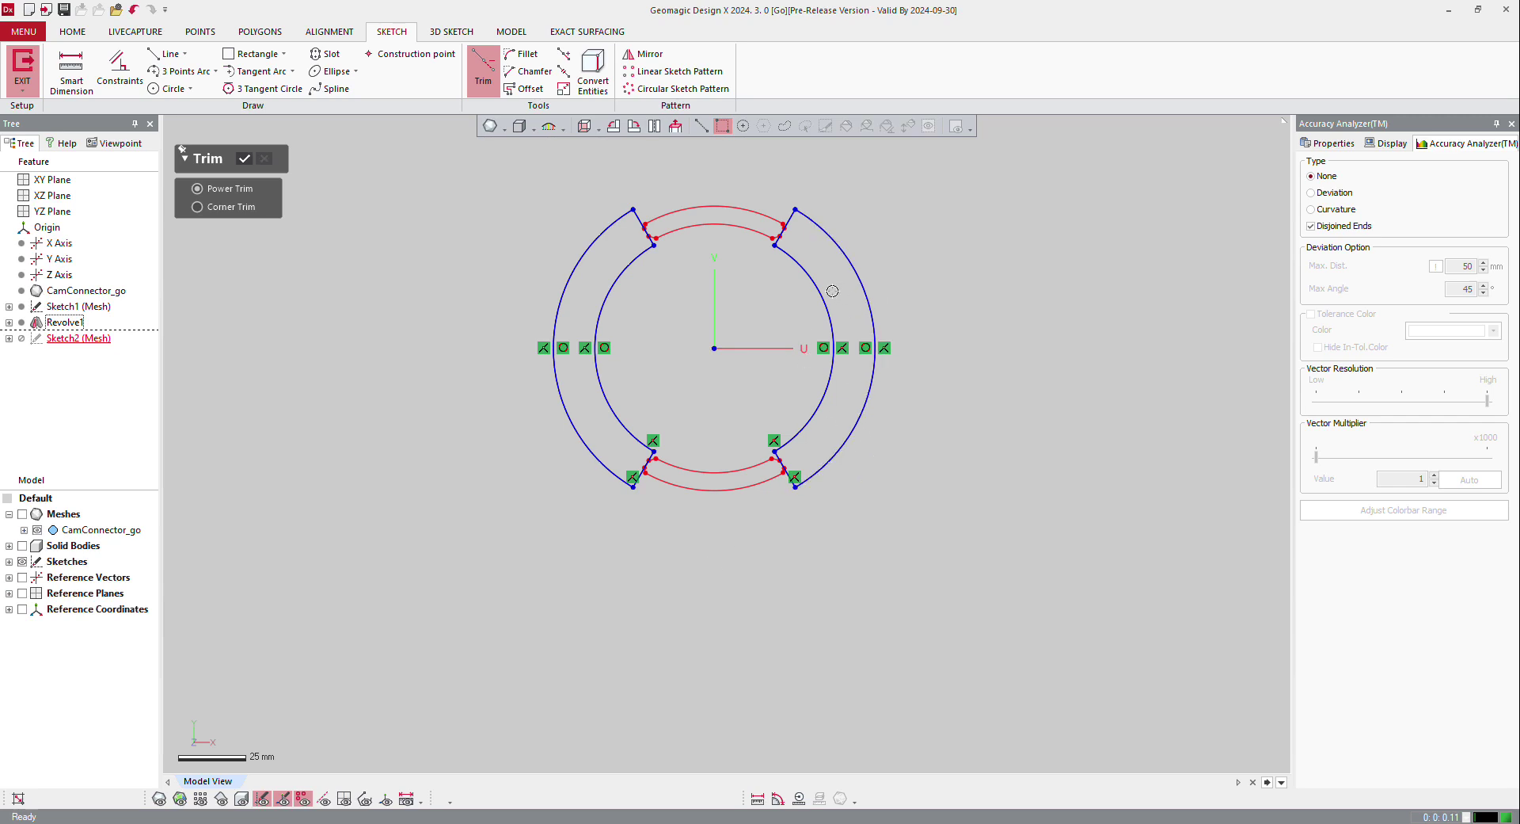
click(22, 69)
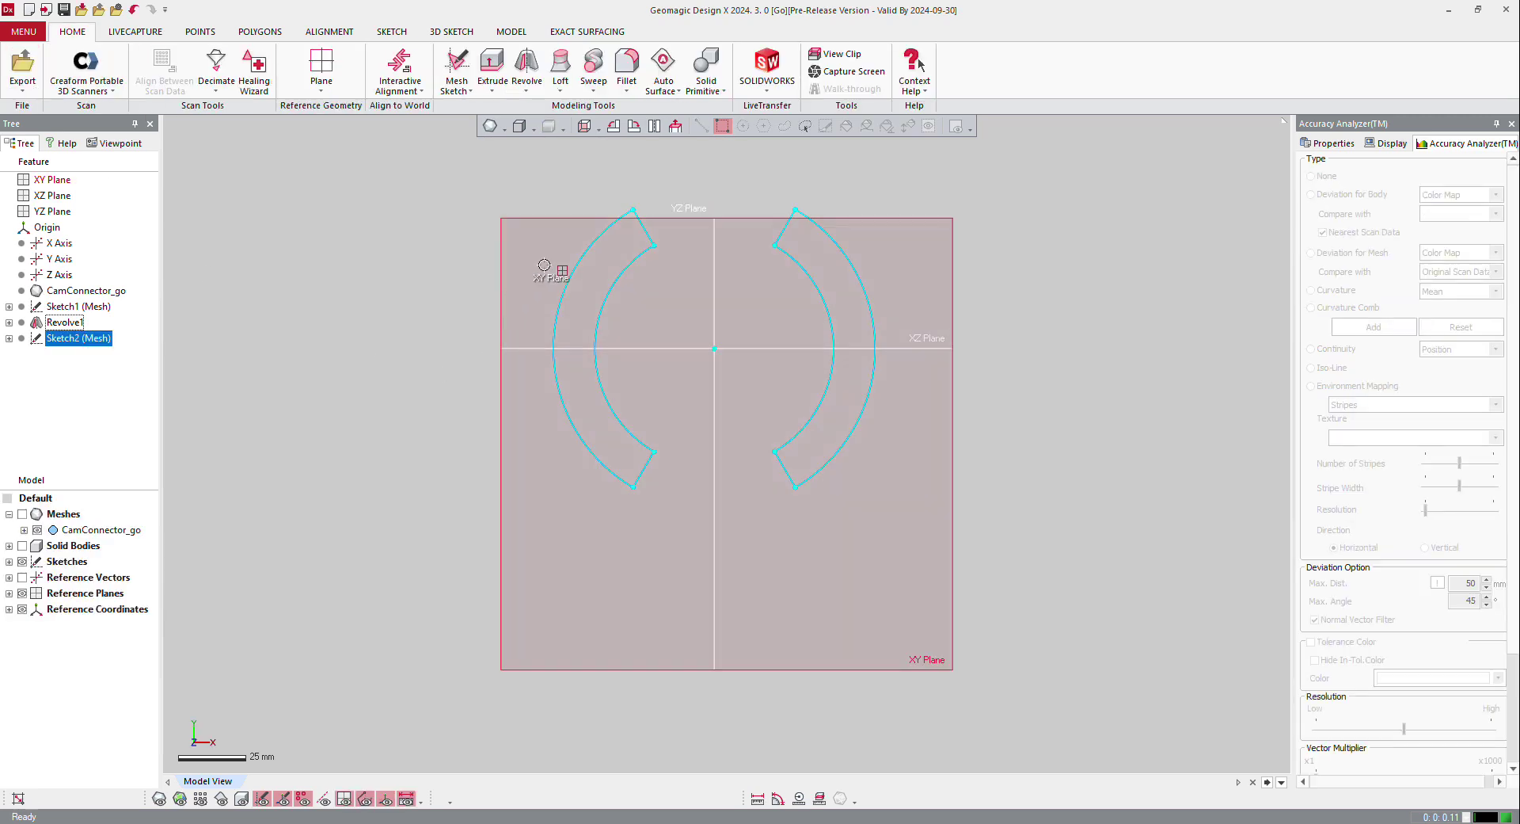
Extrude the two ring-segment profiles 4 mm in the reversed direction into the part as a cut
right_click(576, 273)
click(587, 242)
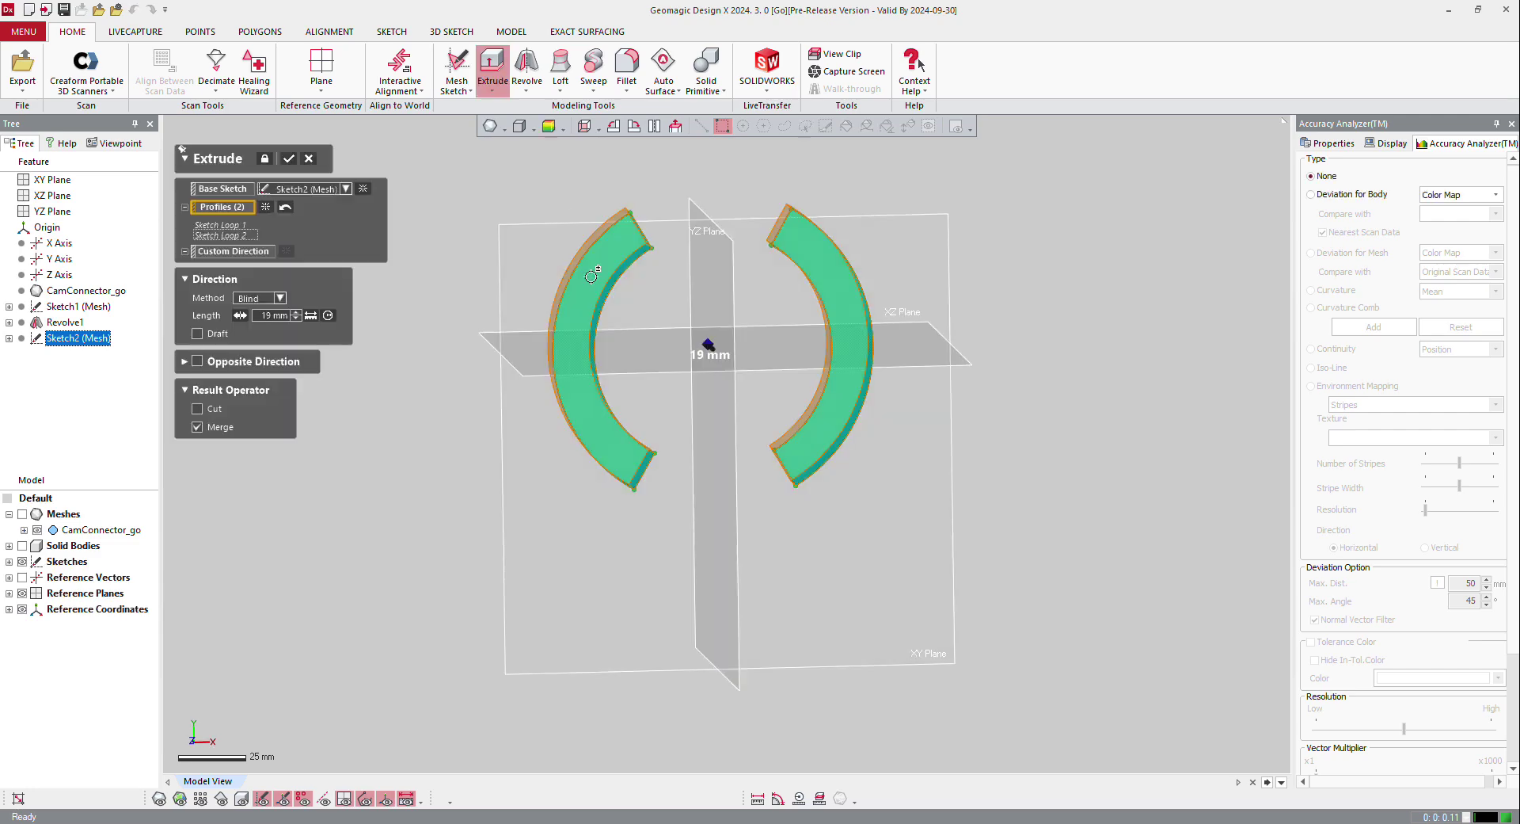
right_drag(592, 276, 555, 446)
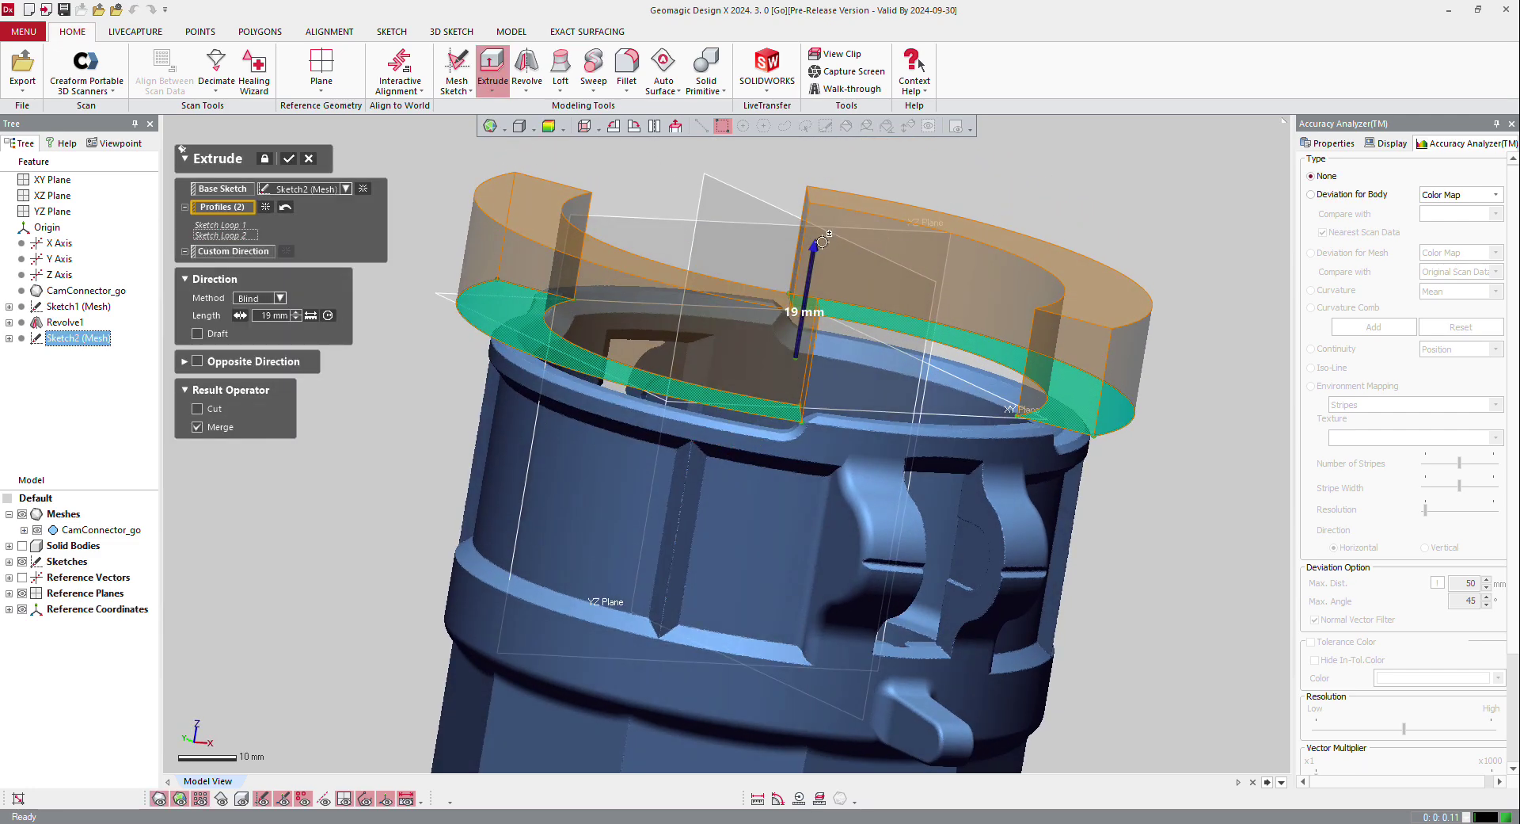
drag(823, 240, 792, 378)
scroll(675, 435, up, 2)
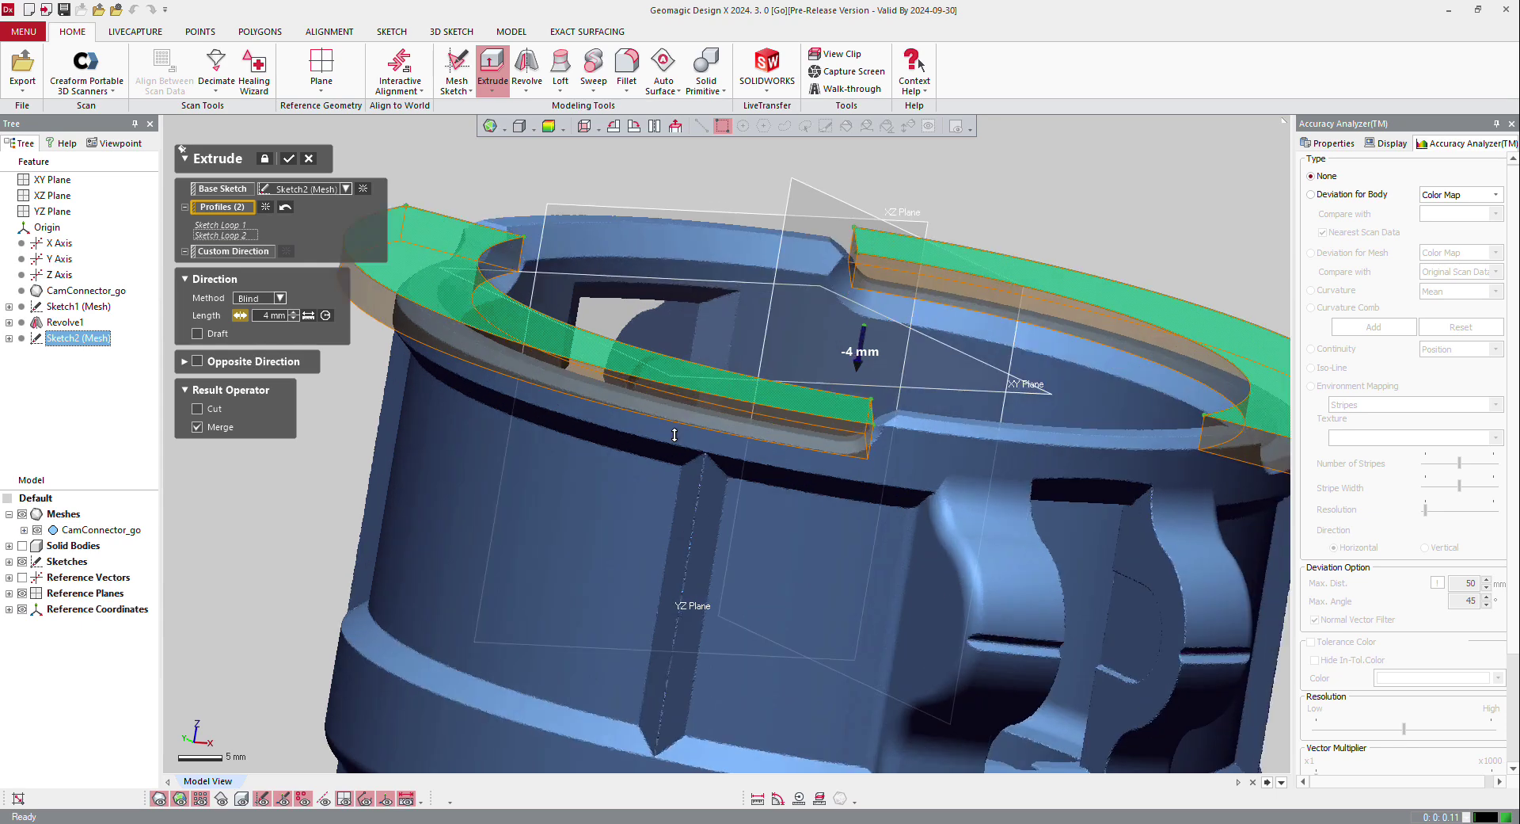
scroll(675, 434, up, 2)
right_drag(675, 435, 574, 388)
scroll(570, 381, down, 2)
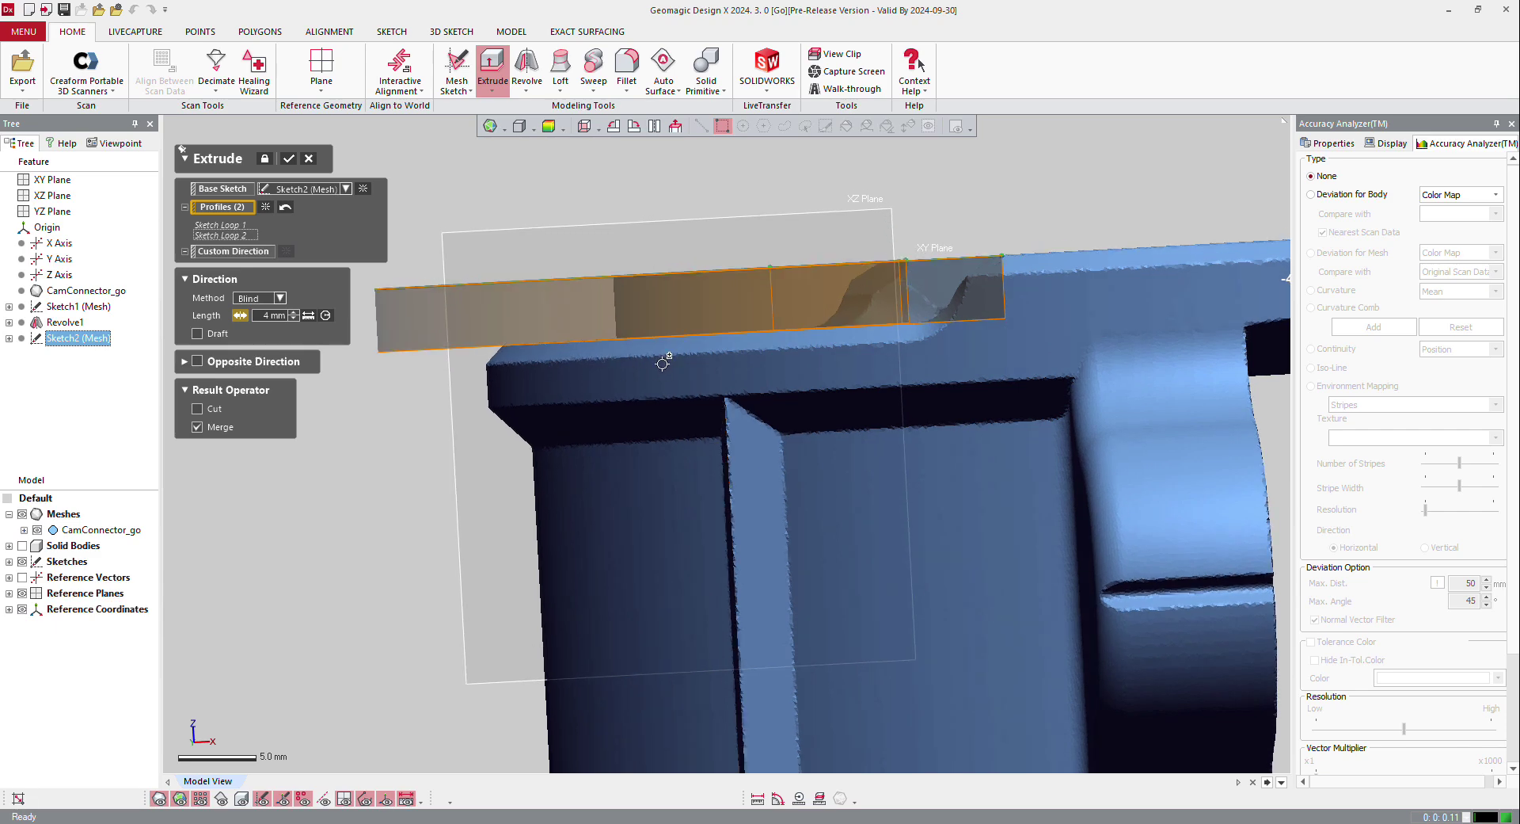
click(212, 408)
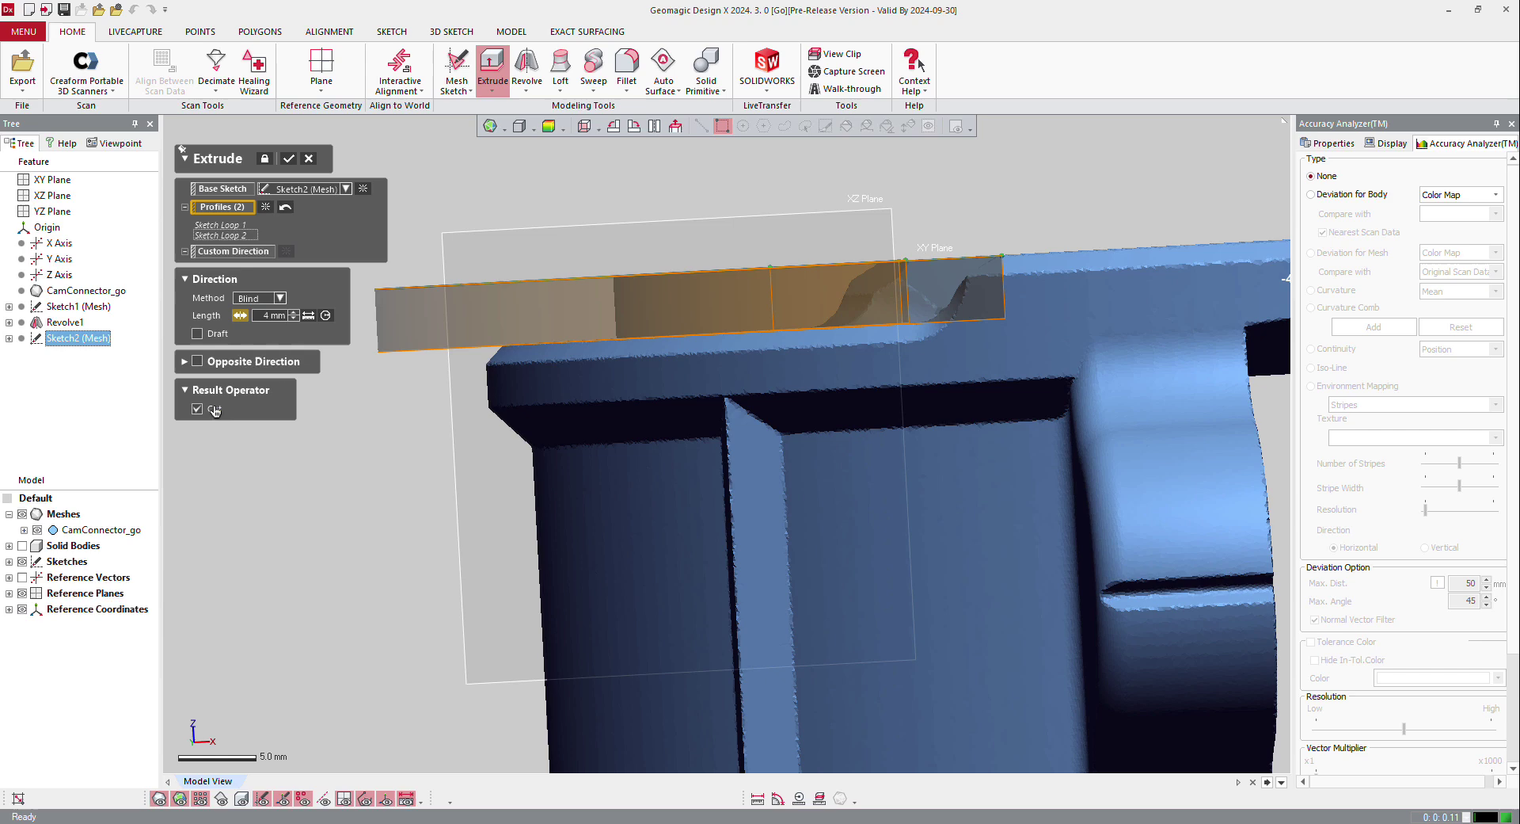
click(287, 161)
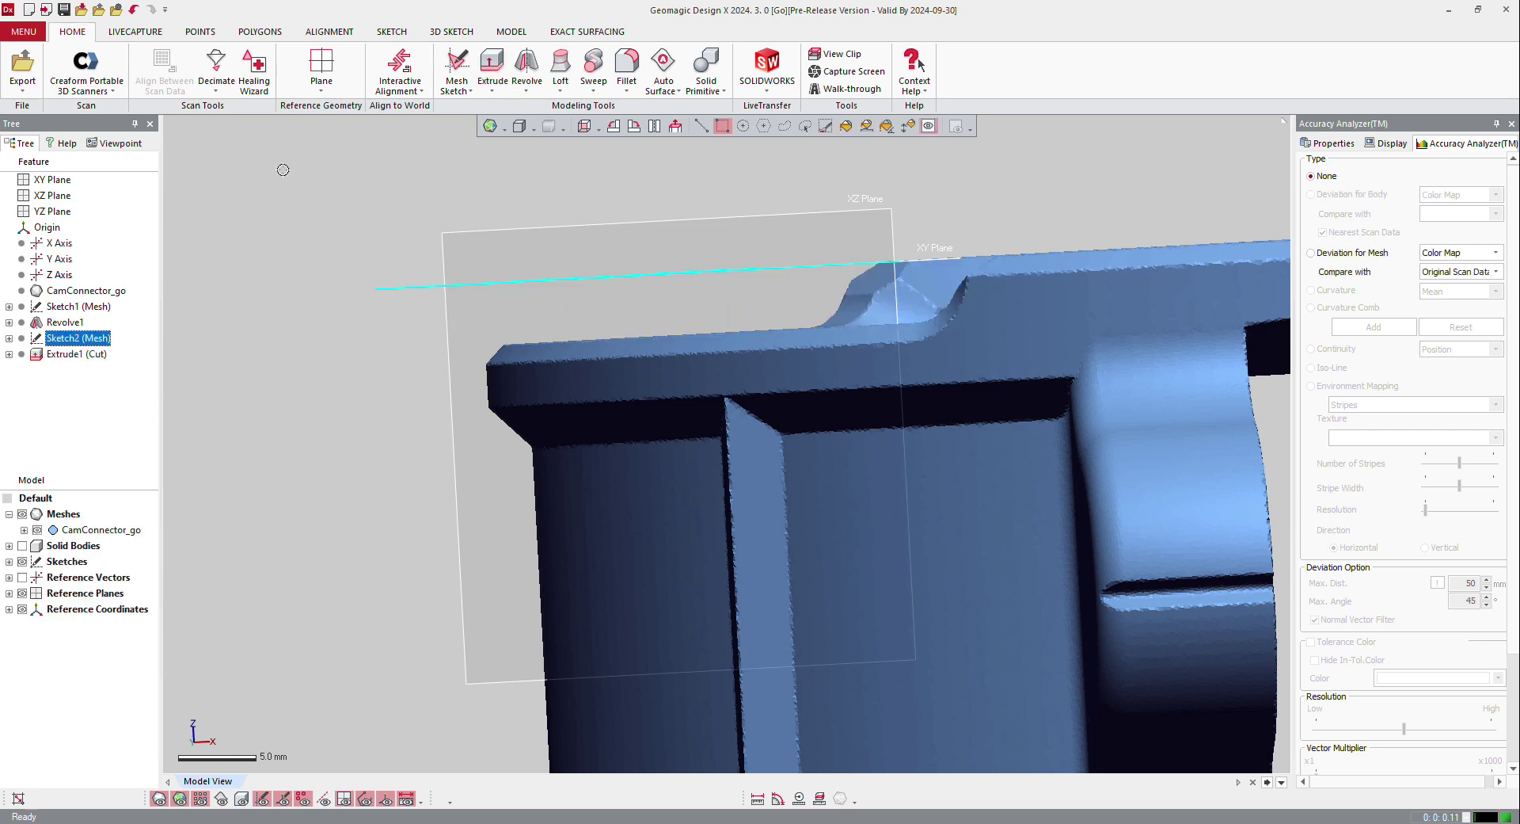
Inspect the cut on the solid body, then hide the solid, show the mesh and examine the scan from several sides
scroll(447, 385, down, 3)
right_drag(446, 385, 698, 273)
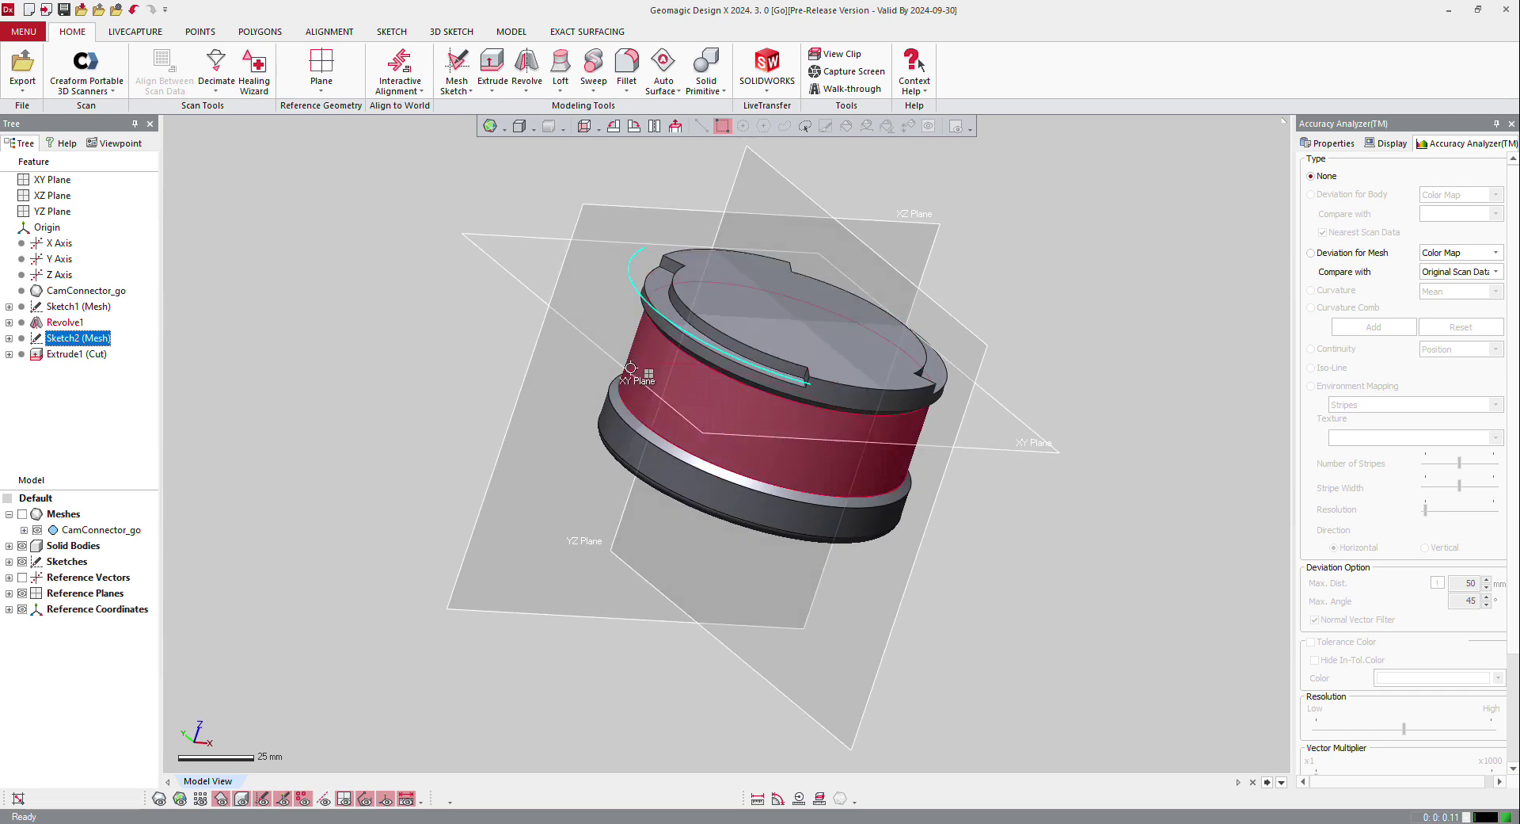
key(ctrl+5)
key(ctrl+1)
right_drag(730, 332, 723, 315)
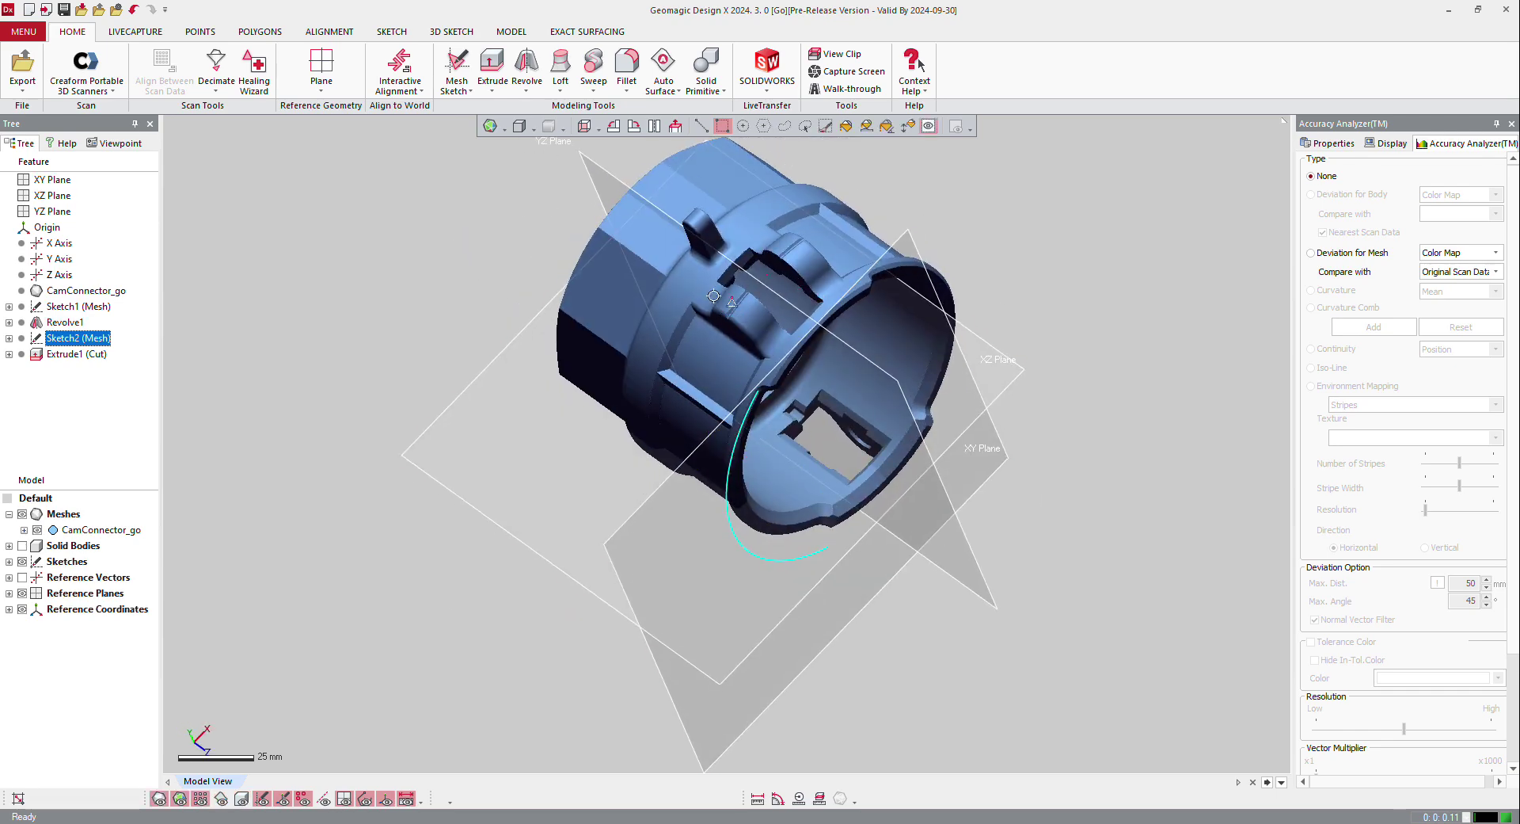
right_drag(786, 262, 635, 430)
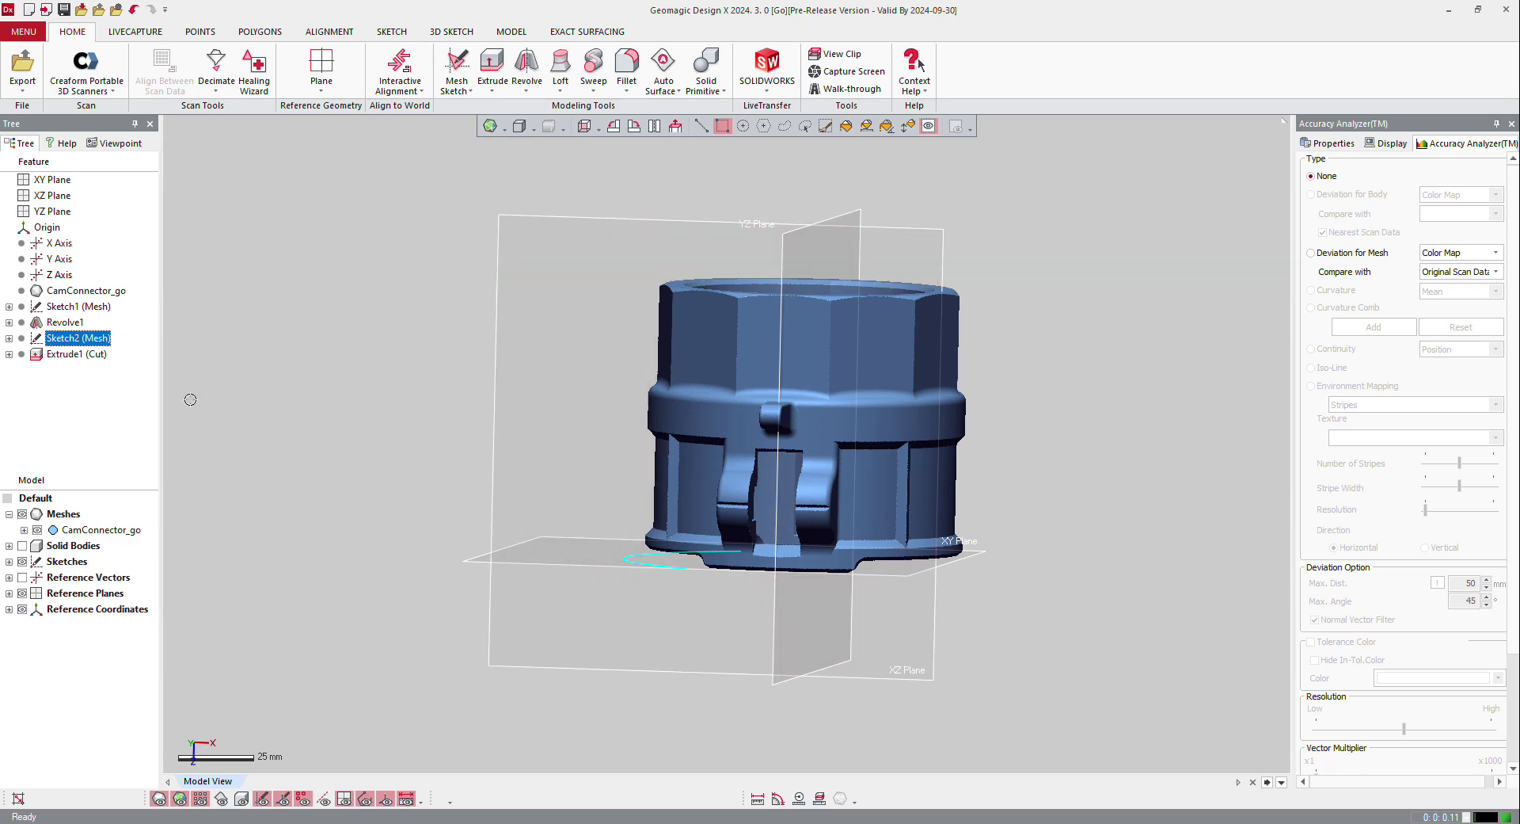
Show the first mesh sketch with the revolve profile over the mesh and view both from the side
click(9, 561)
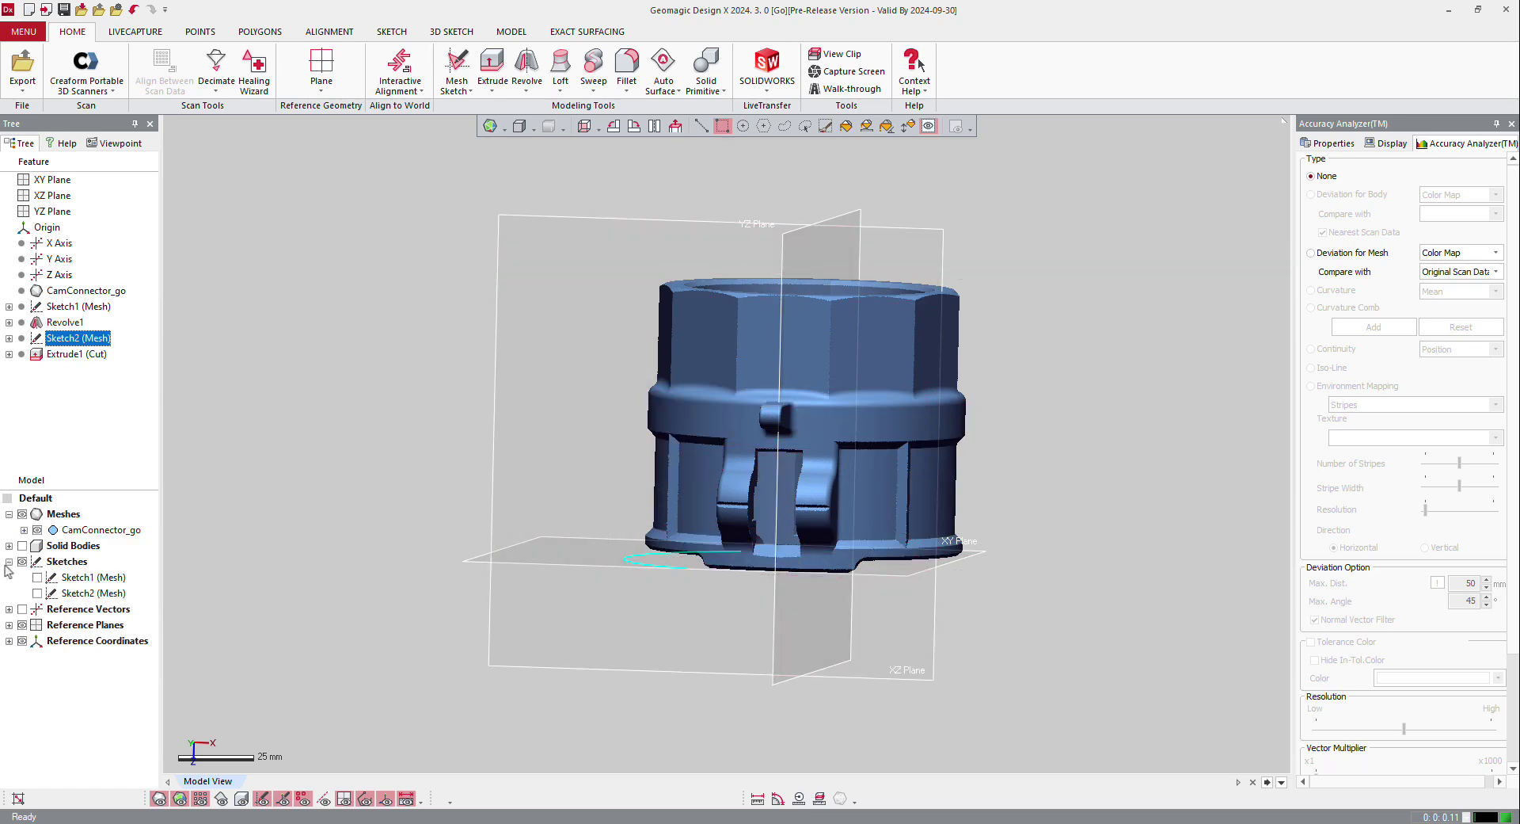
click(37, 577)
right_drag(594, 572, 301, 484)
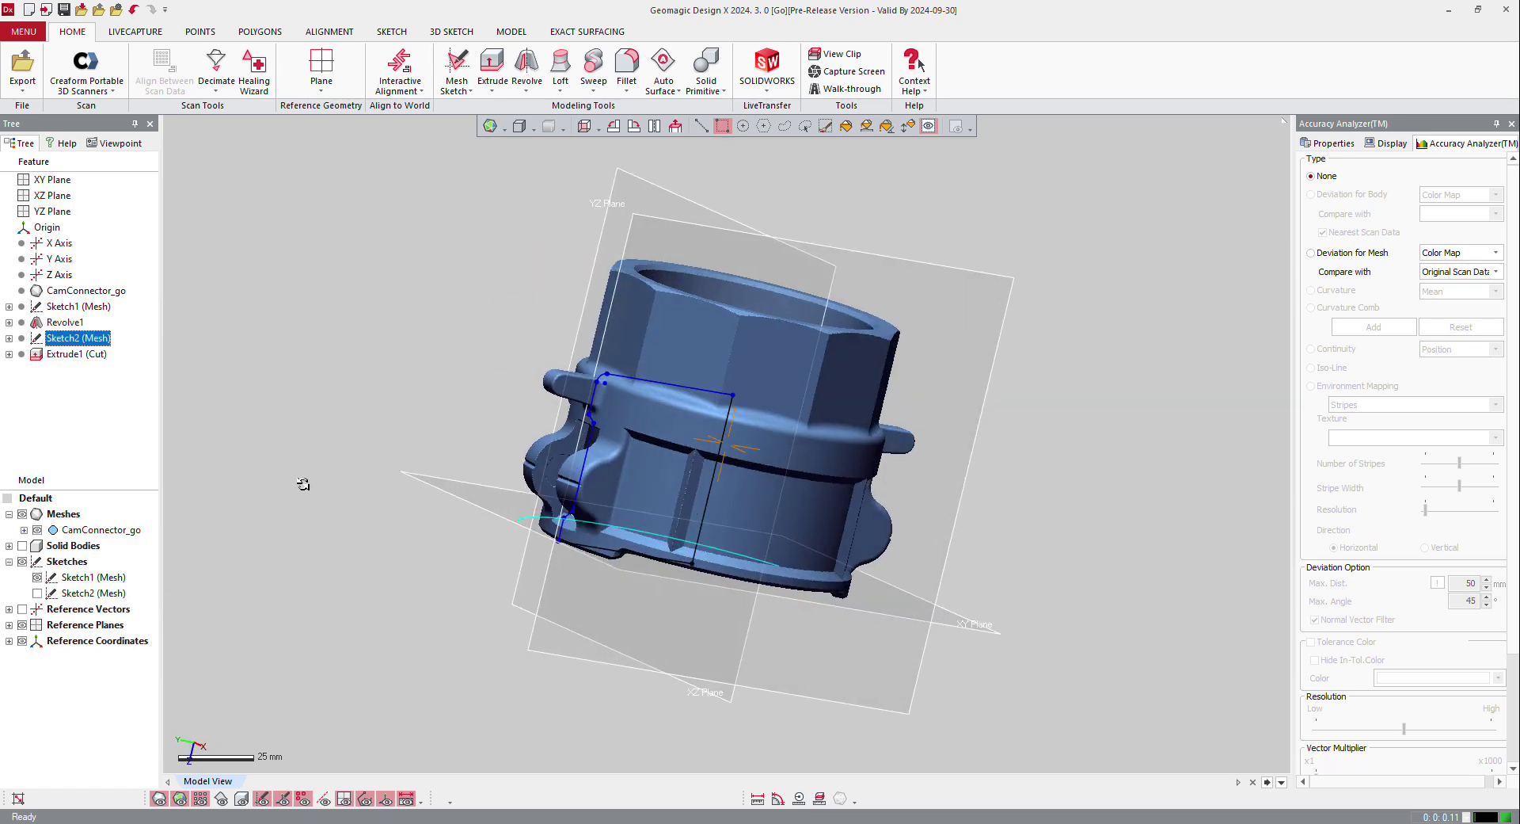
right_drag(748, 428, 825, 468)
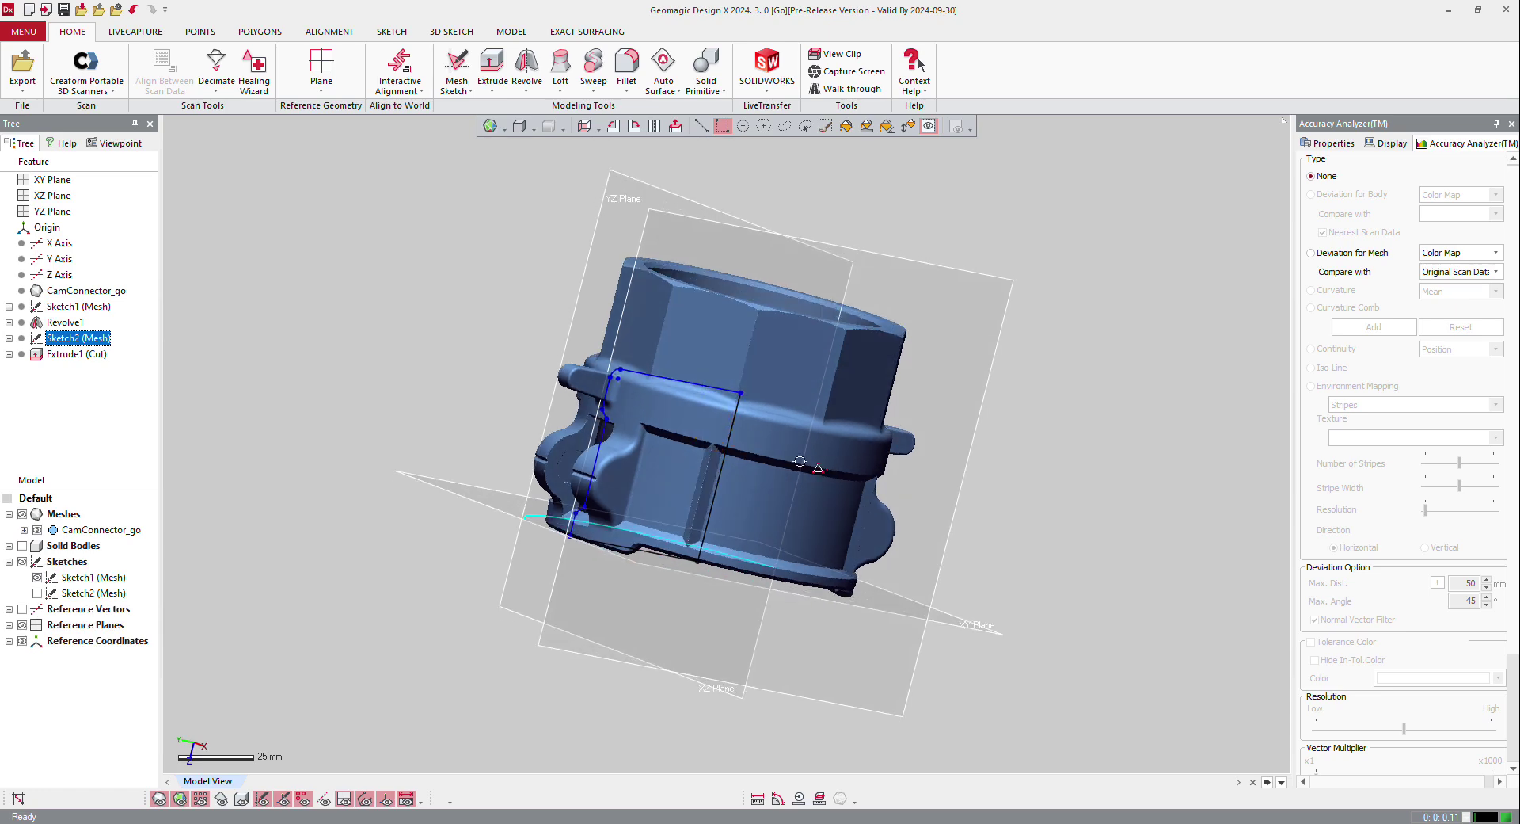
Start a mesh sketch on the YZ plane using the rotational method about the Z axis, limiting the section plane to one side of the axis
right_click(650, 212)
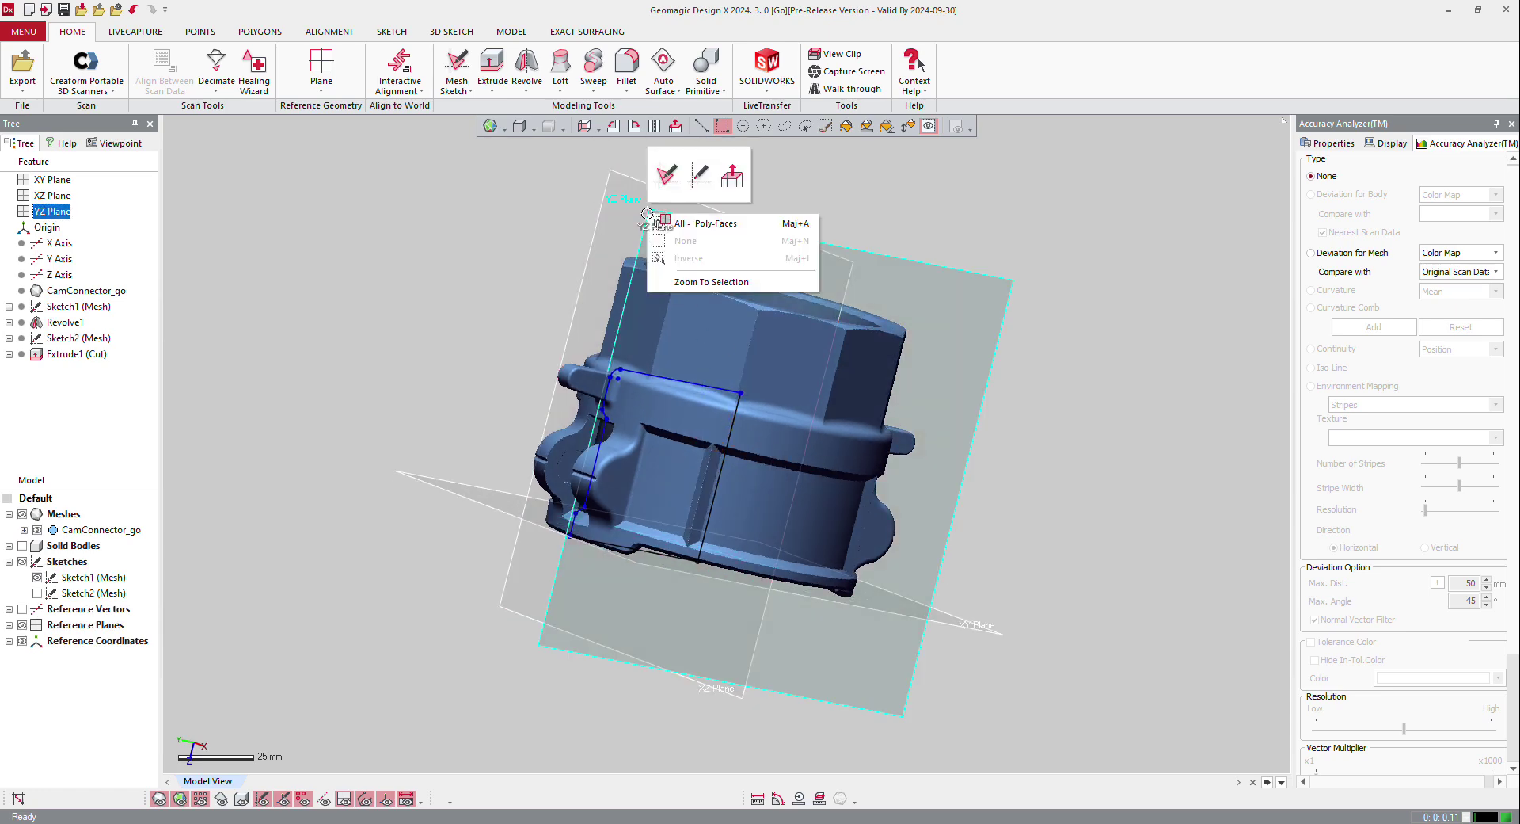
click(665, 174)
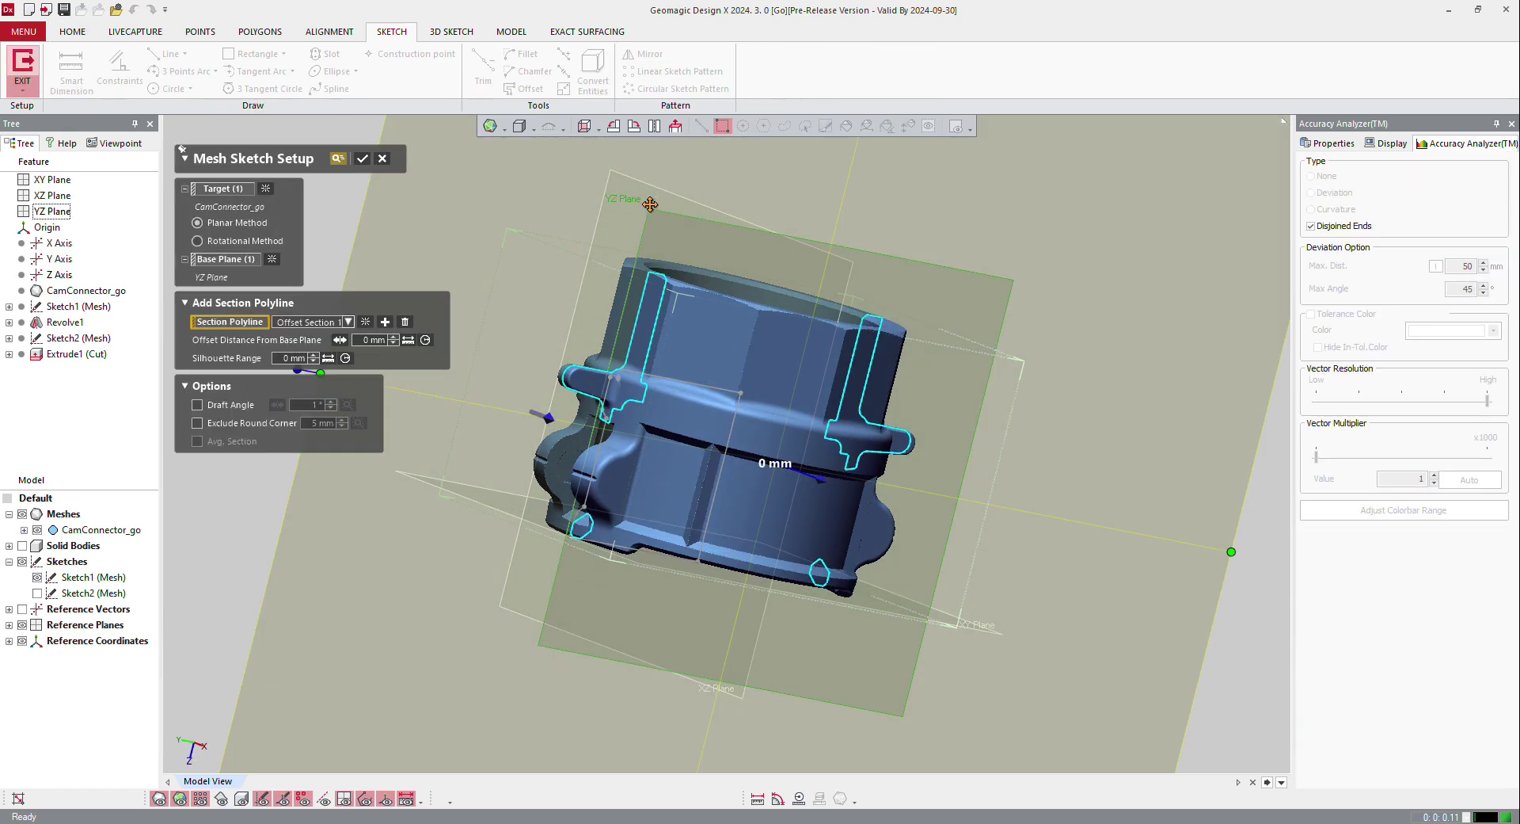
click(227, 241)
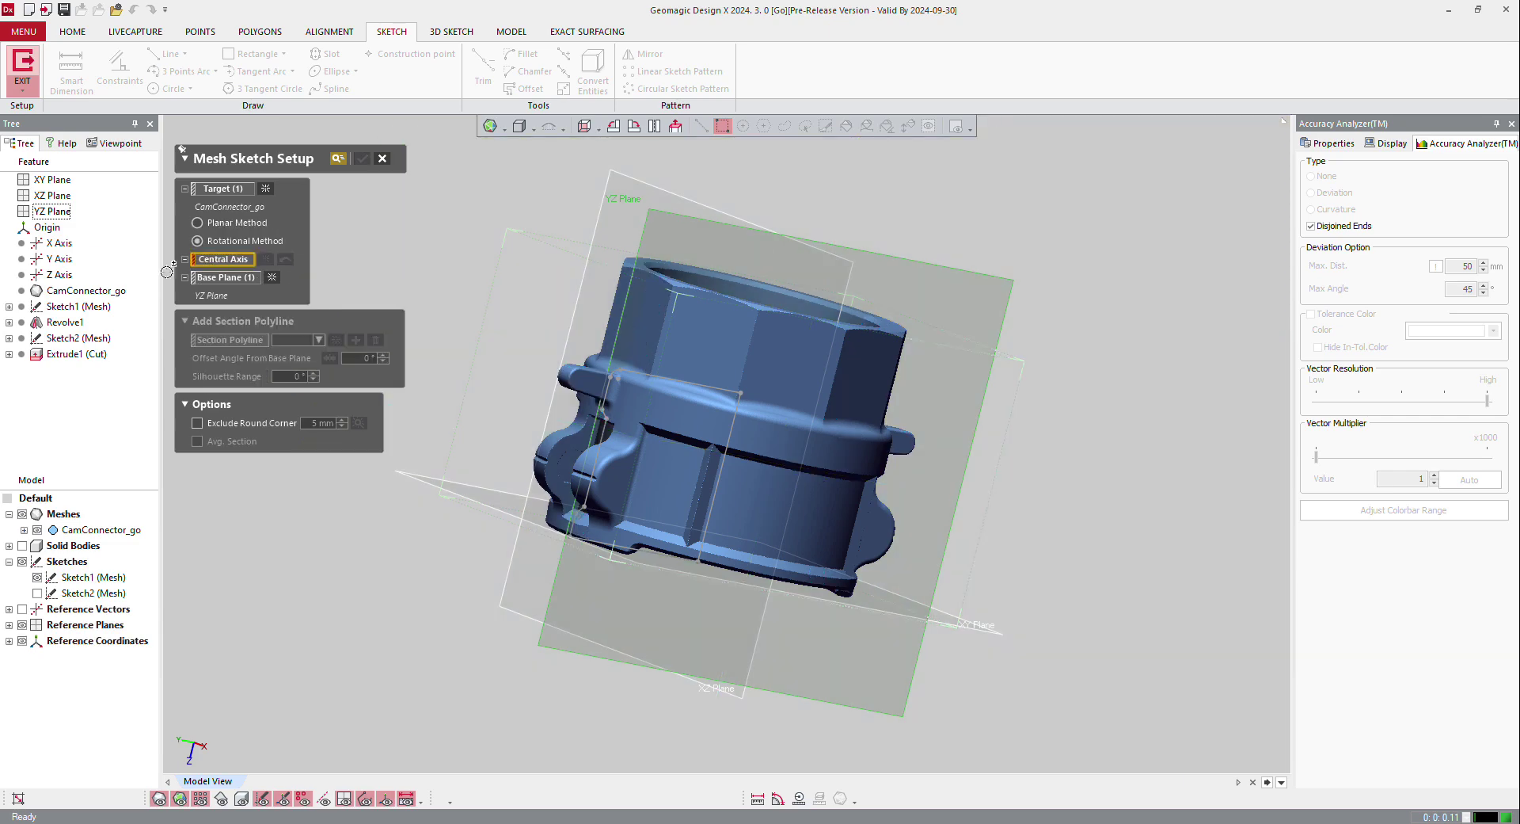
click(58, 275)
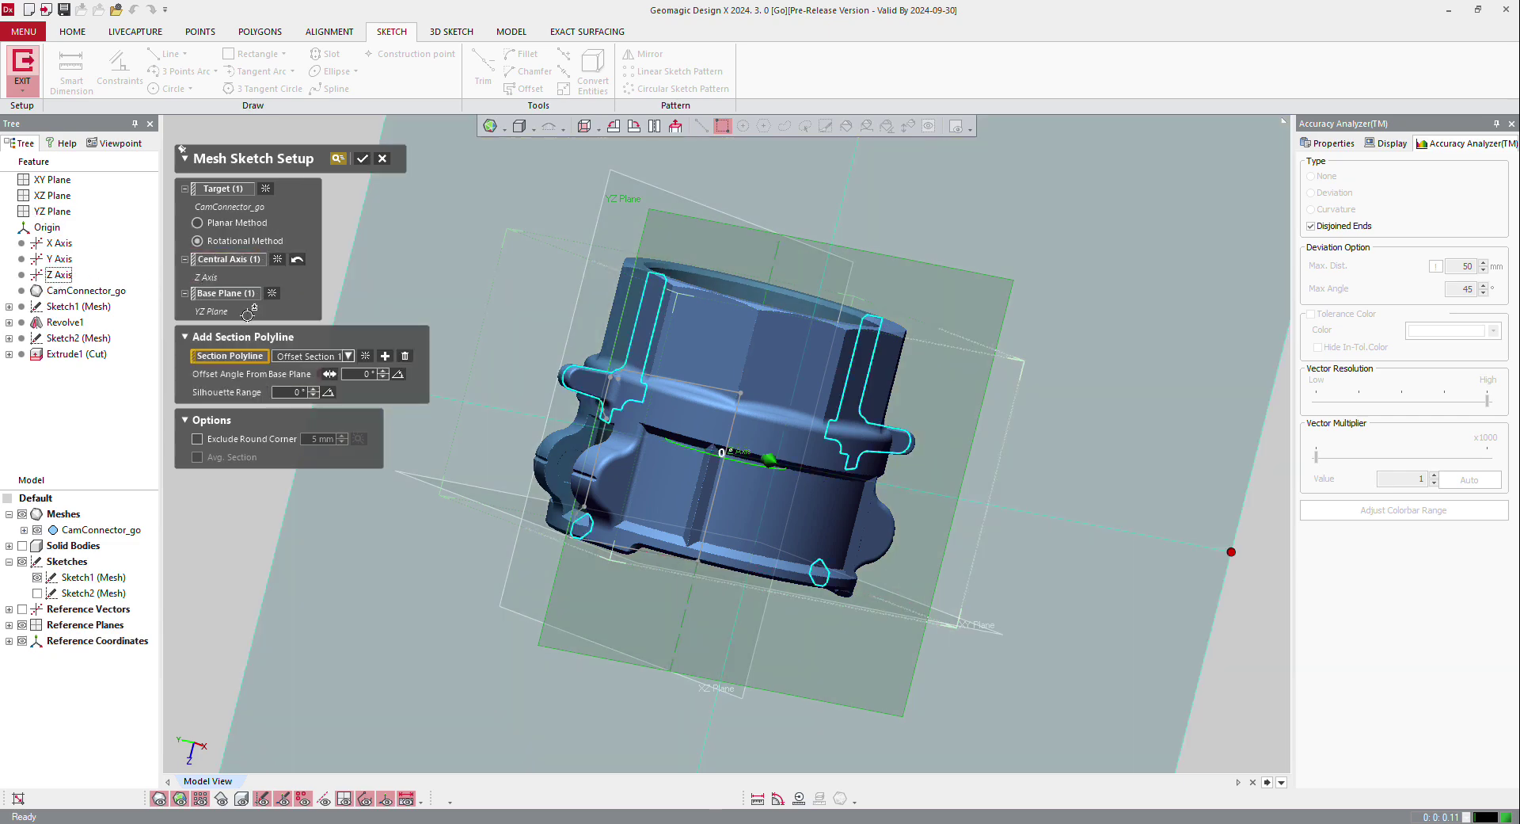
drag(1230, 551, 795, 482)
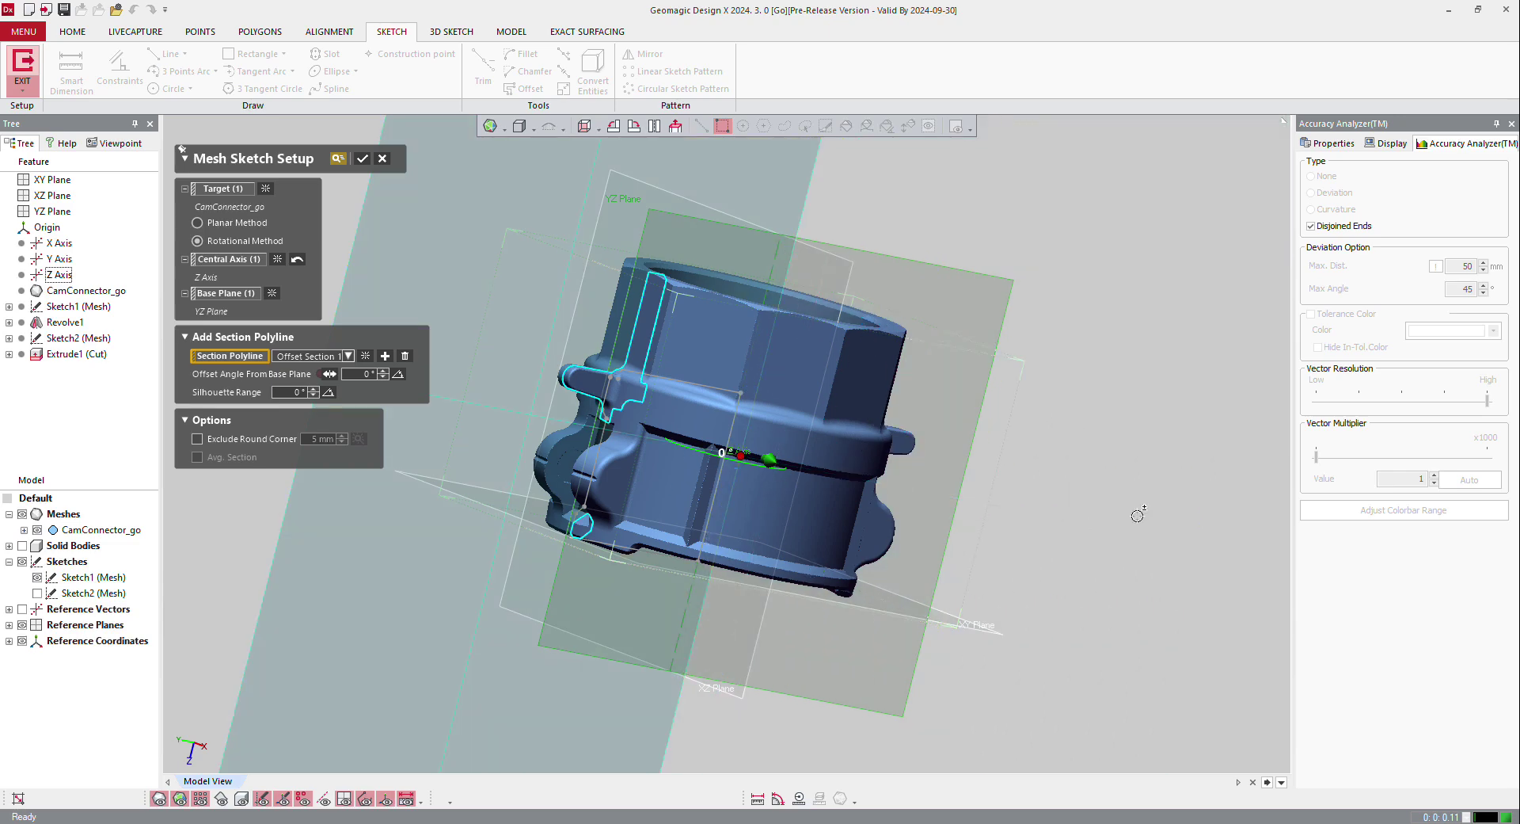
Offset the first section polyline to 13.5° through the side lug, add a second section at 0°, and accept the mesh sketch setup
right_drag(579, 390, 589, 549)
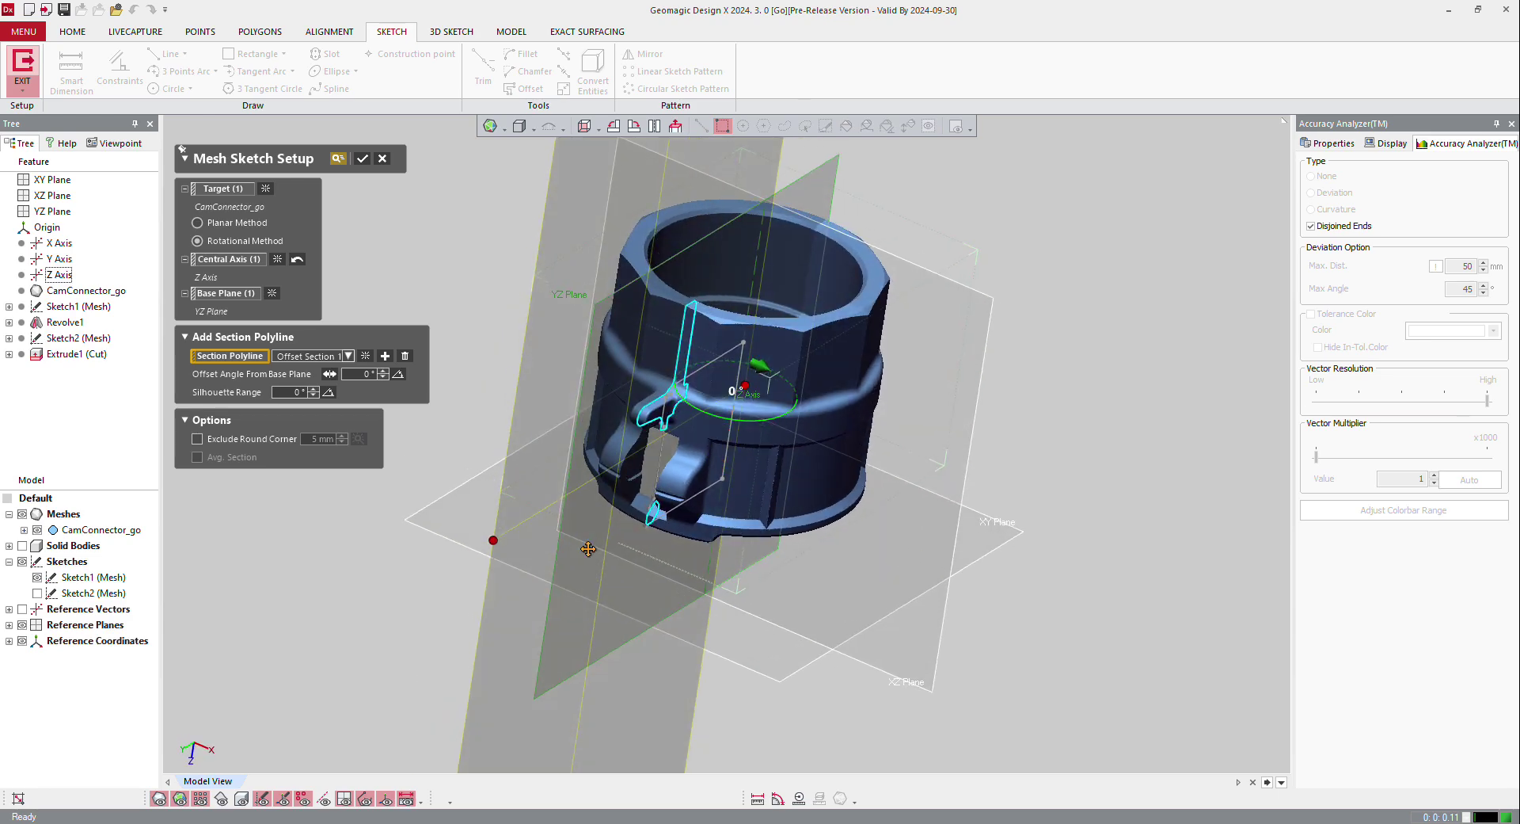
drag(747, 410, 730, 419)
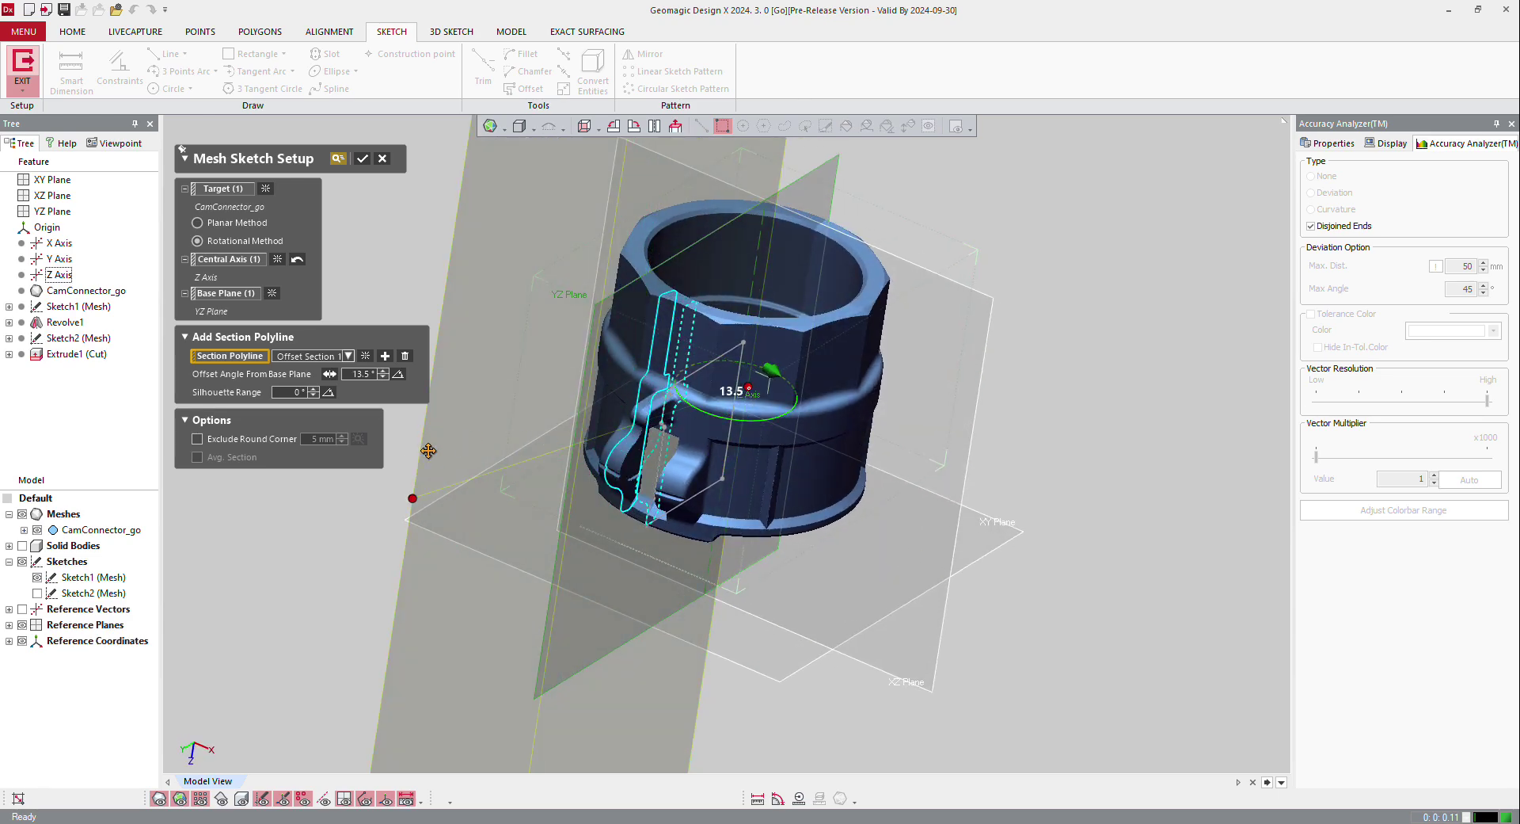
scroll(624, 393, up, 5)
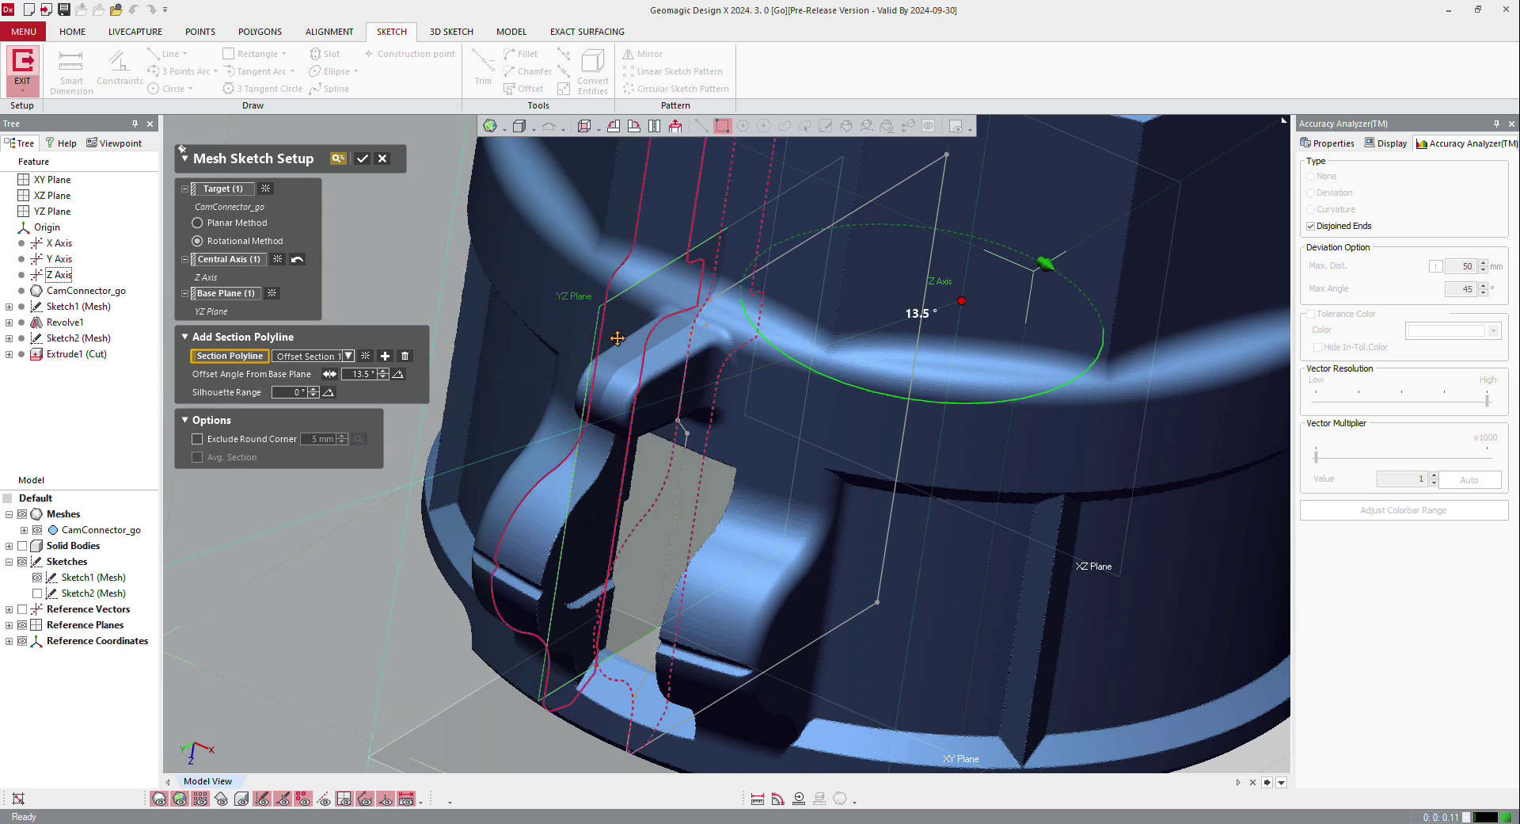
click(387, 357)
double_click(351, 378)
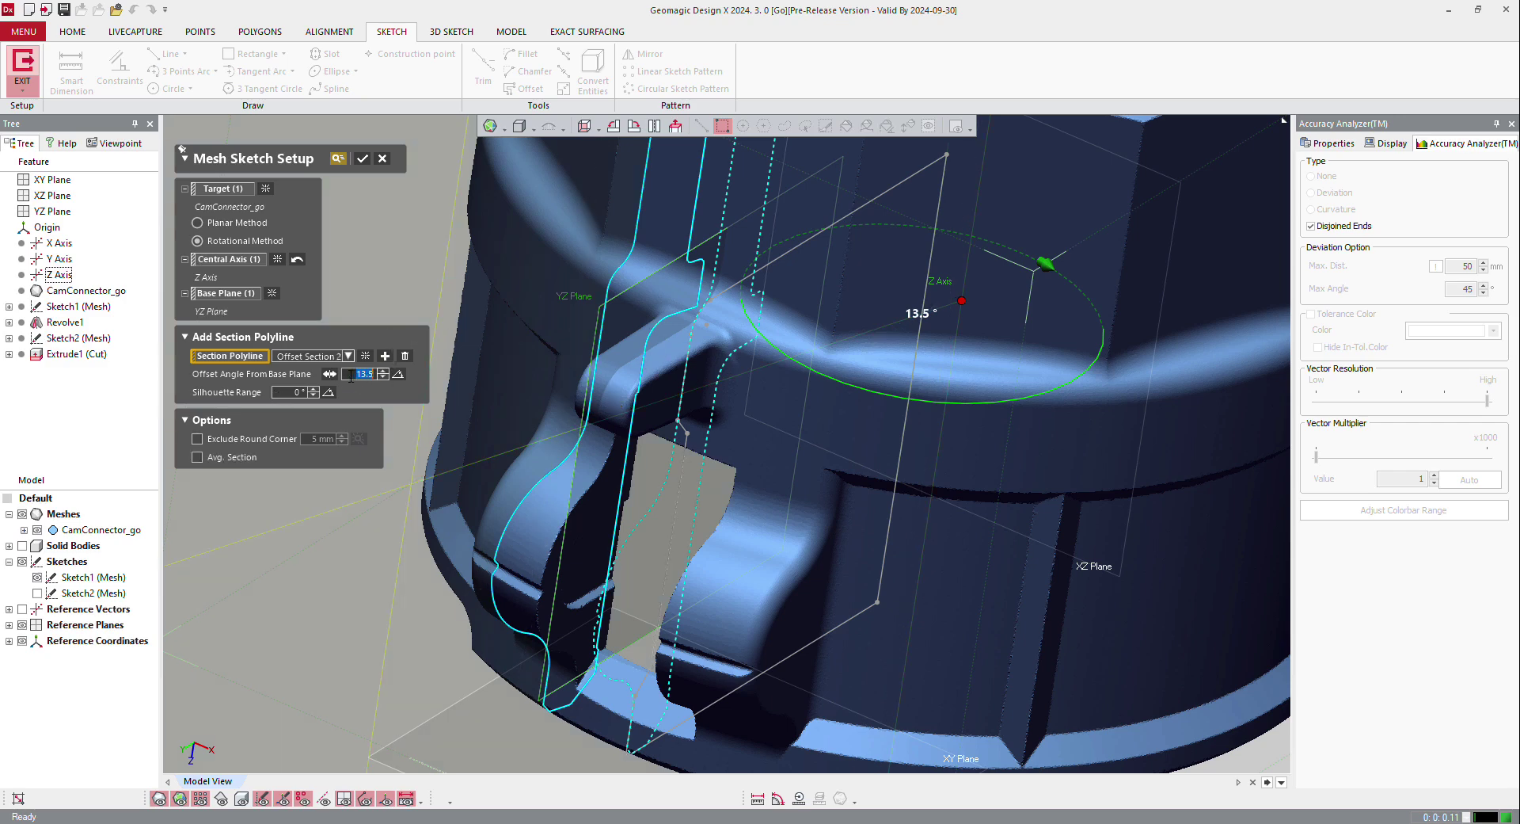
text(0)
key(Return)
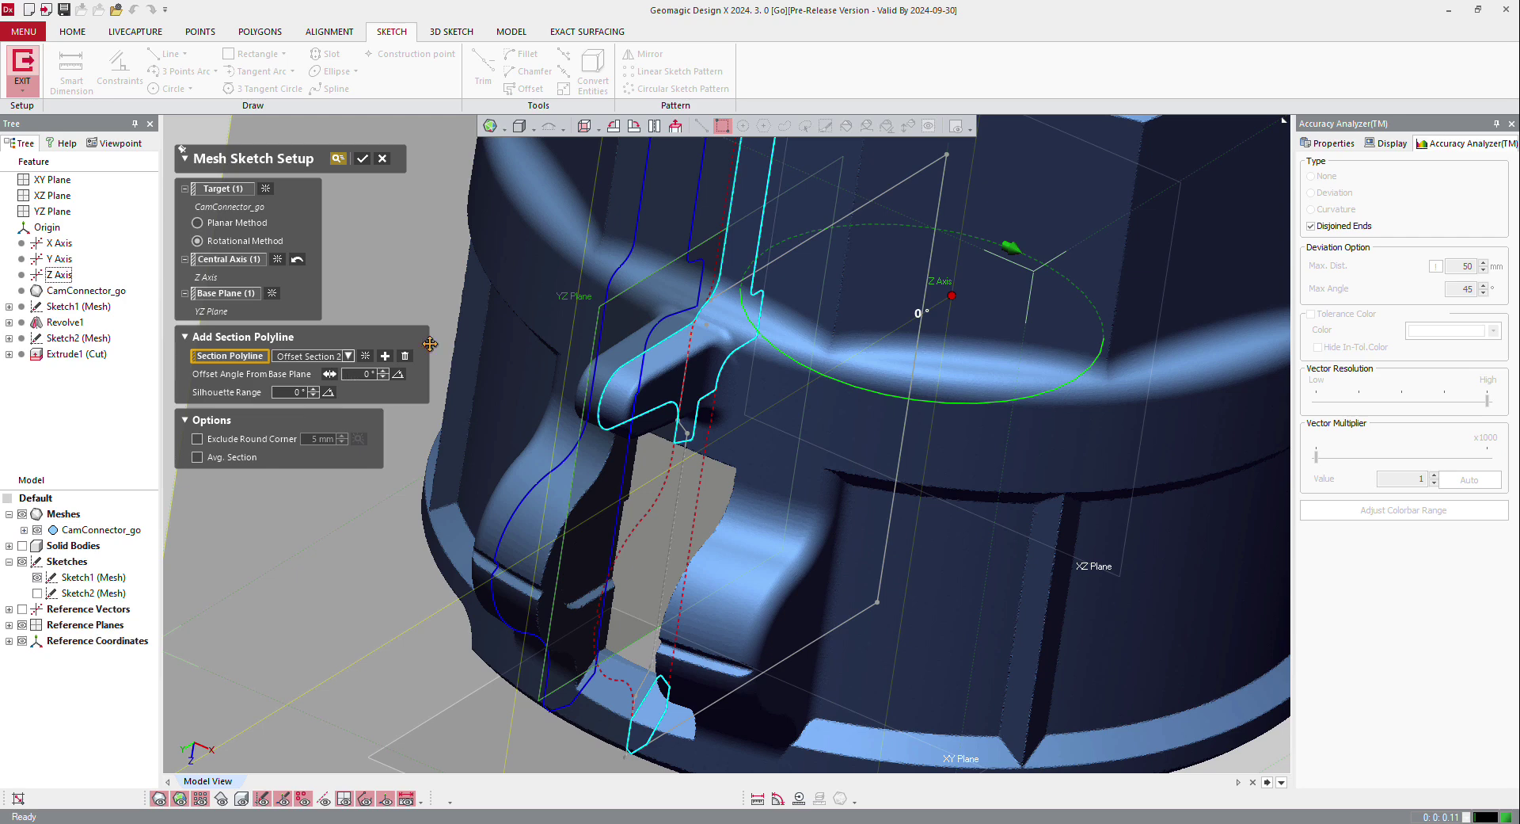
click(362, 159)
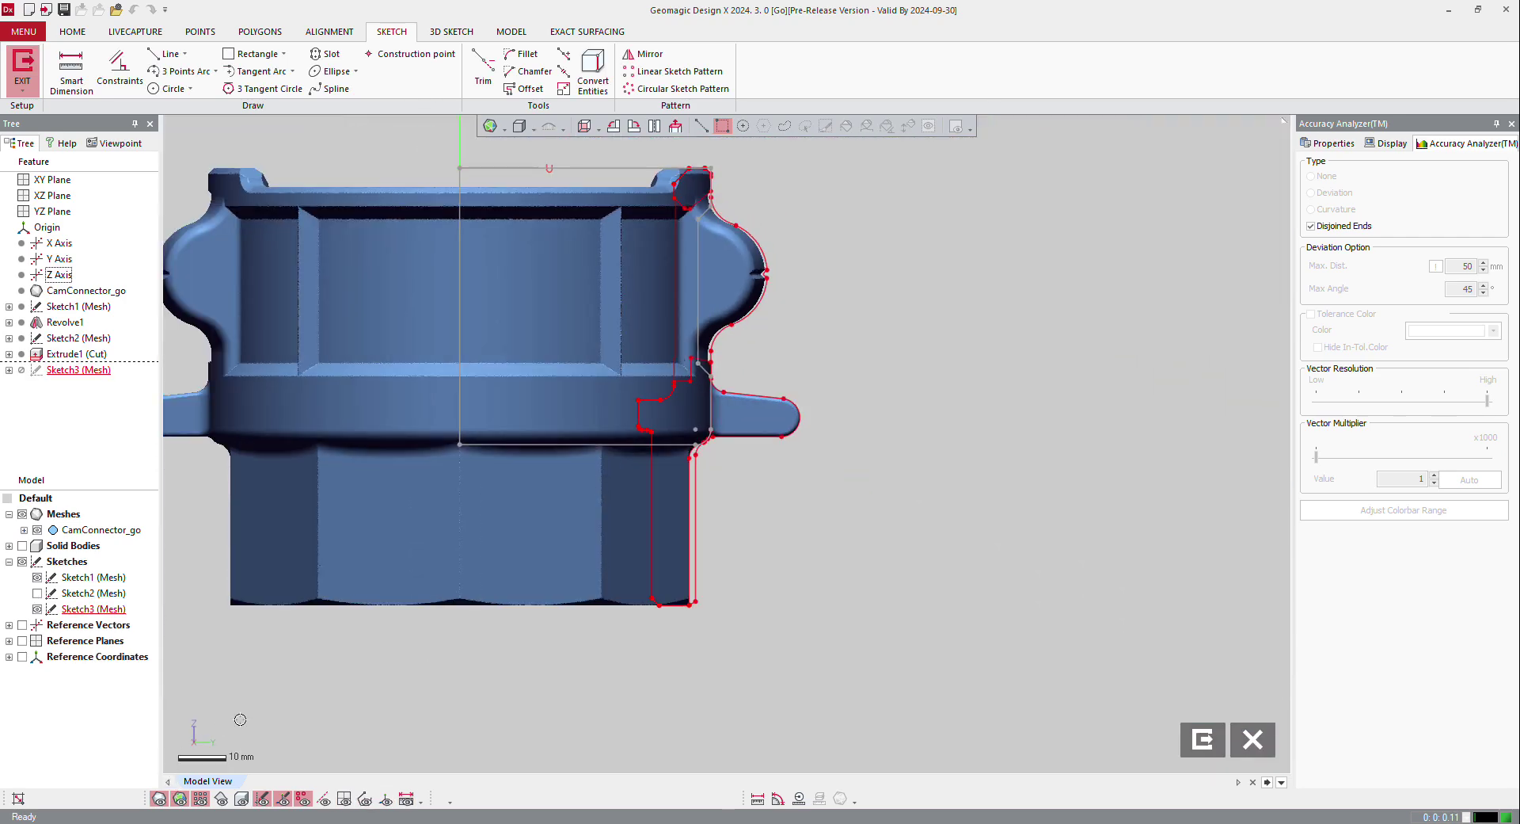
Hide the mesh and show Sketch1 behind the new section polylines
key(ctrl+1)
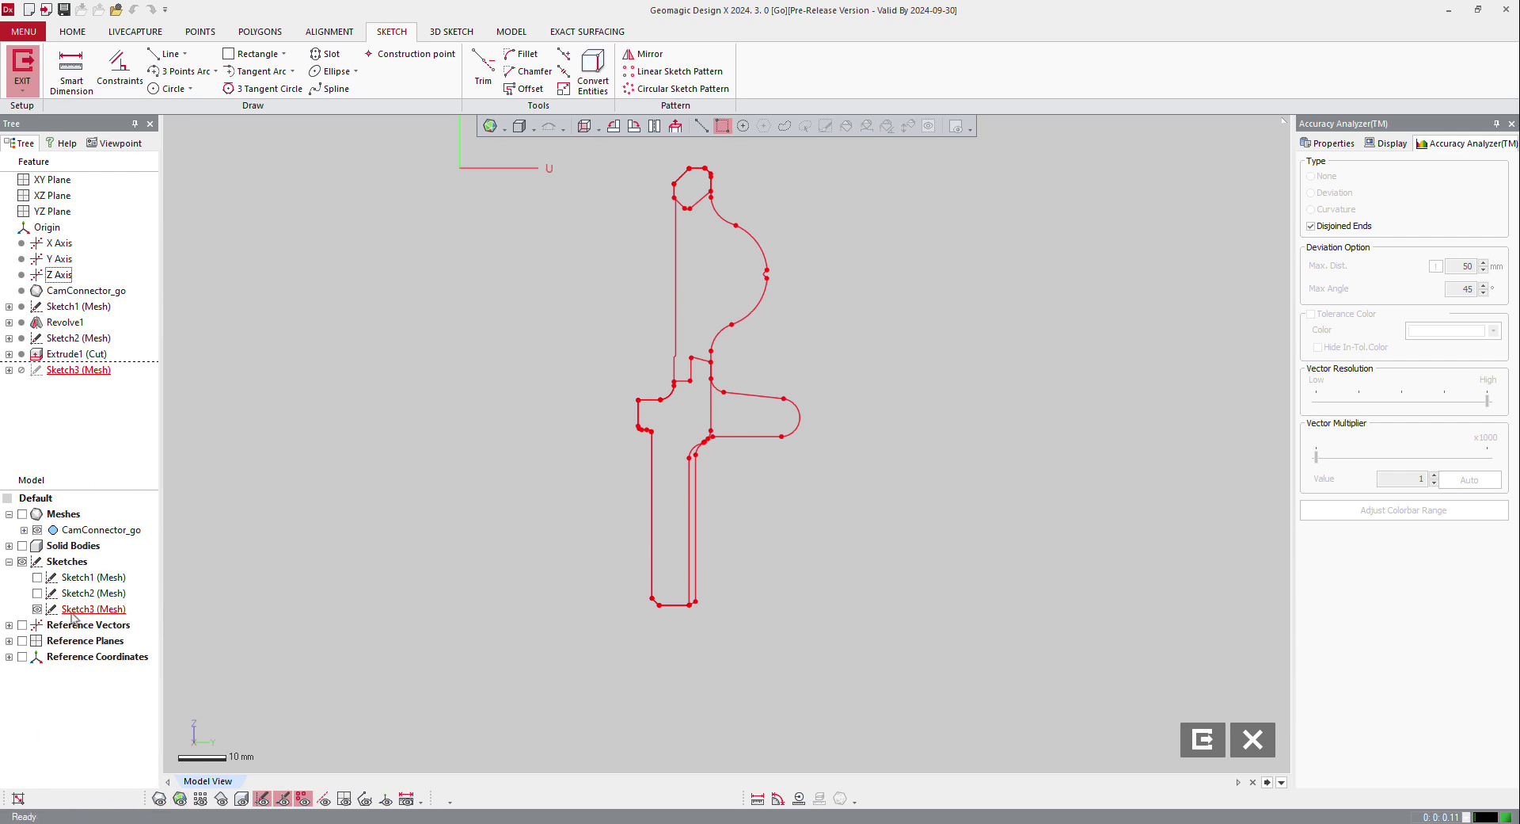
click(38, 577)
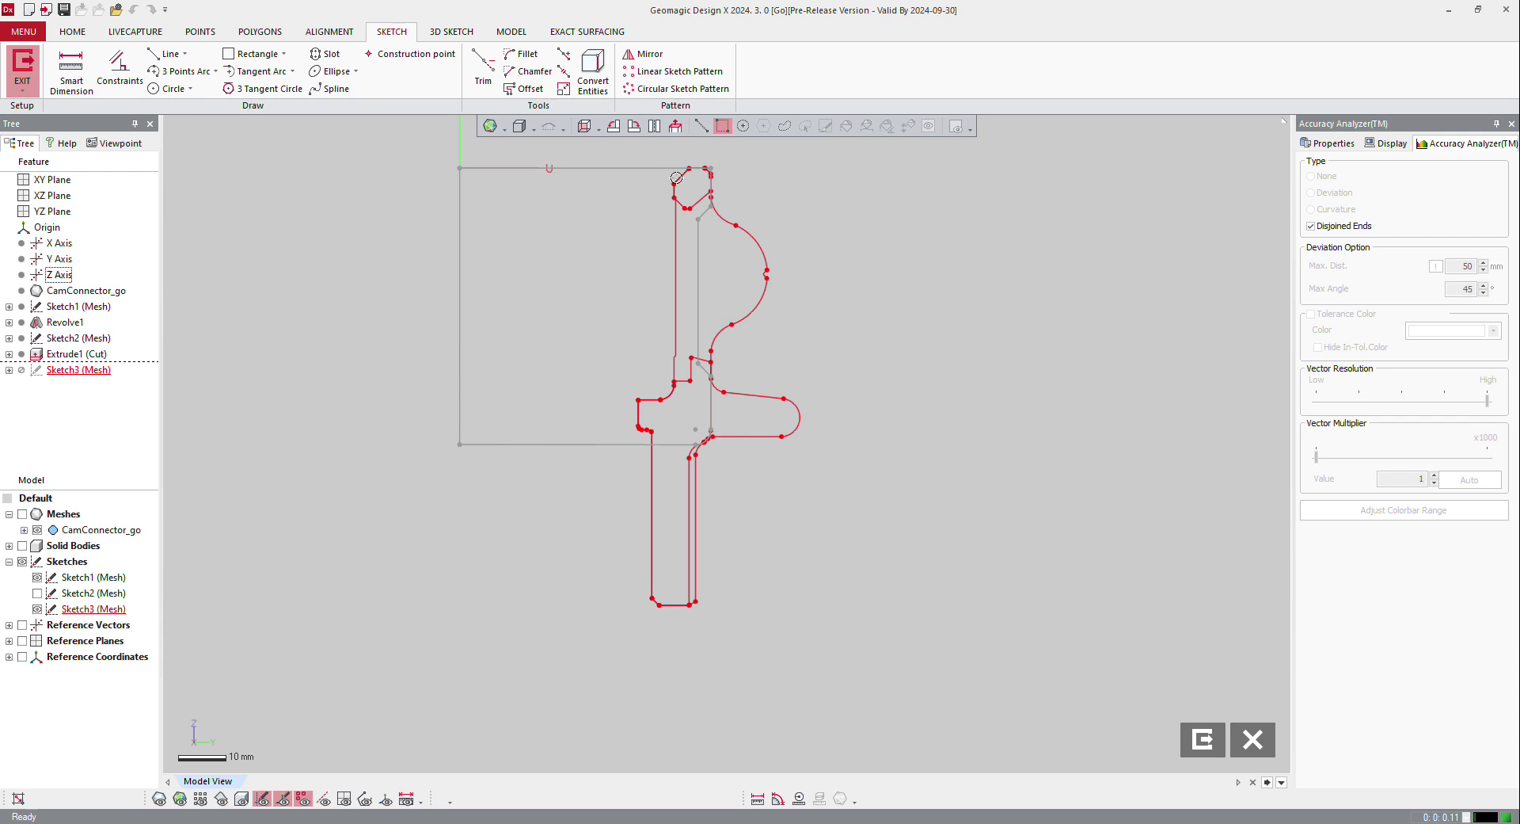
scroll(677, 177, up, 4)
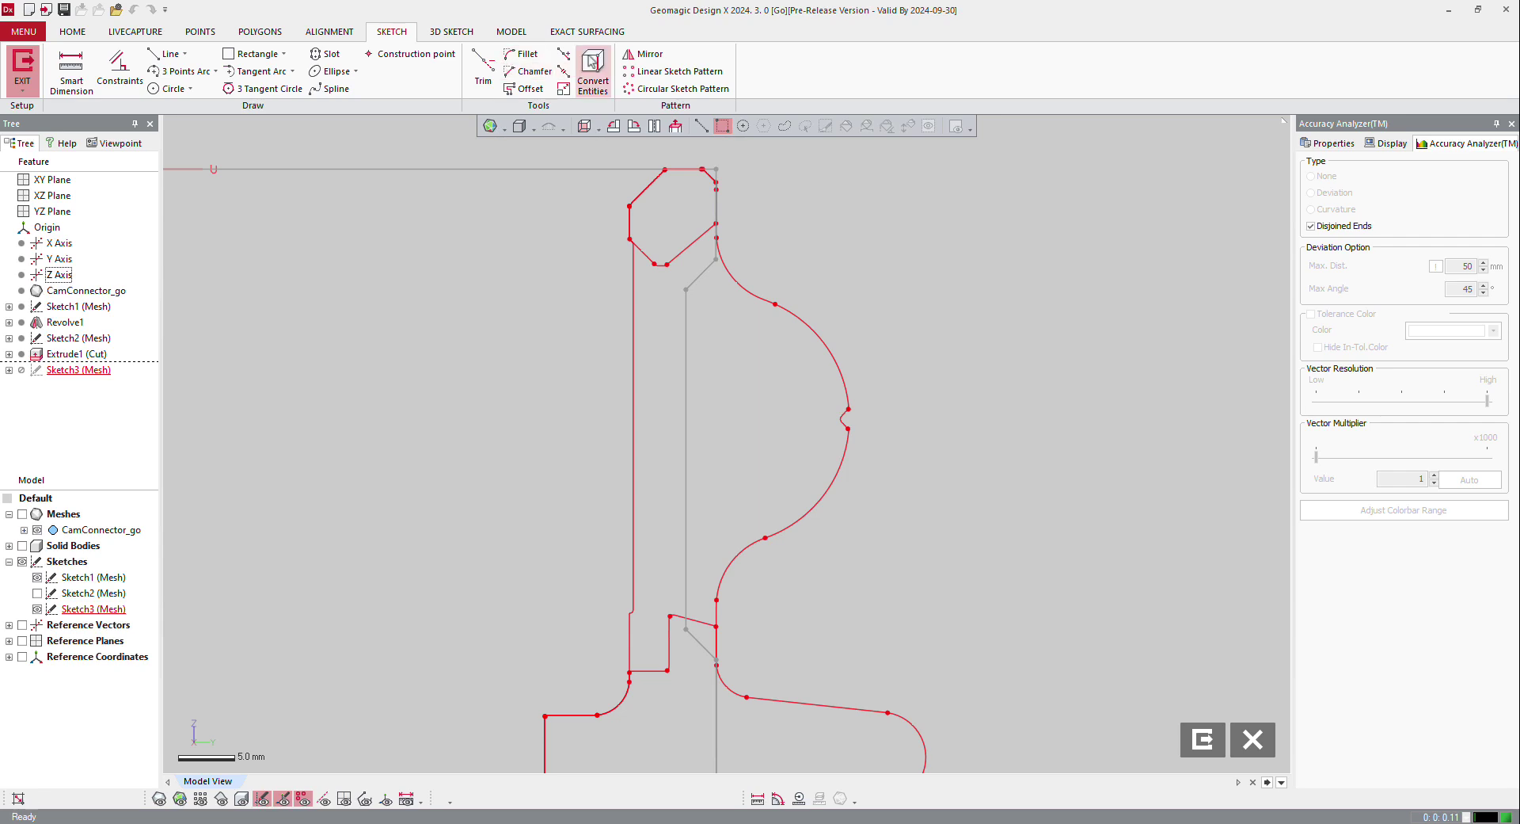
Convert the two short outer vertical lines of Sketch1, above and below the groove, into the current sketch
click(593, 63)
click(717, 206)
scroll(675, 389, down, 2)
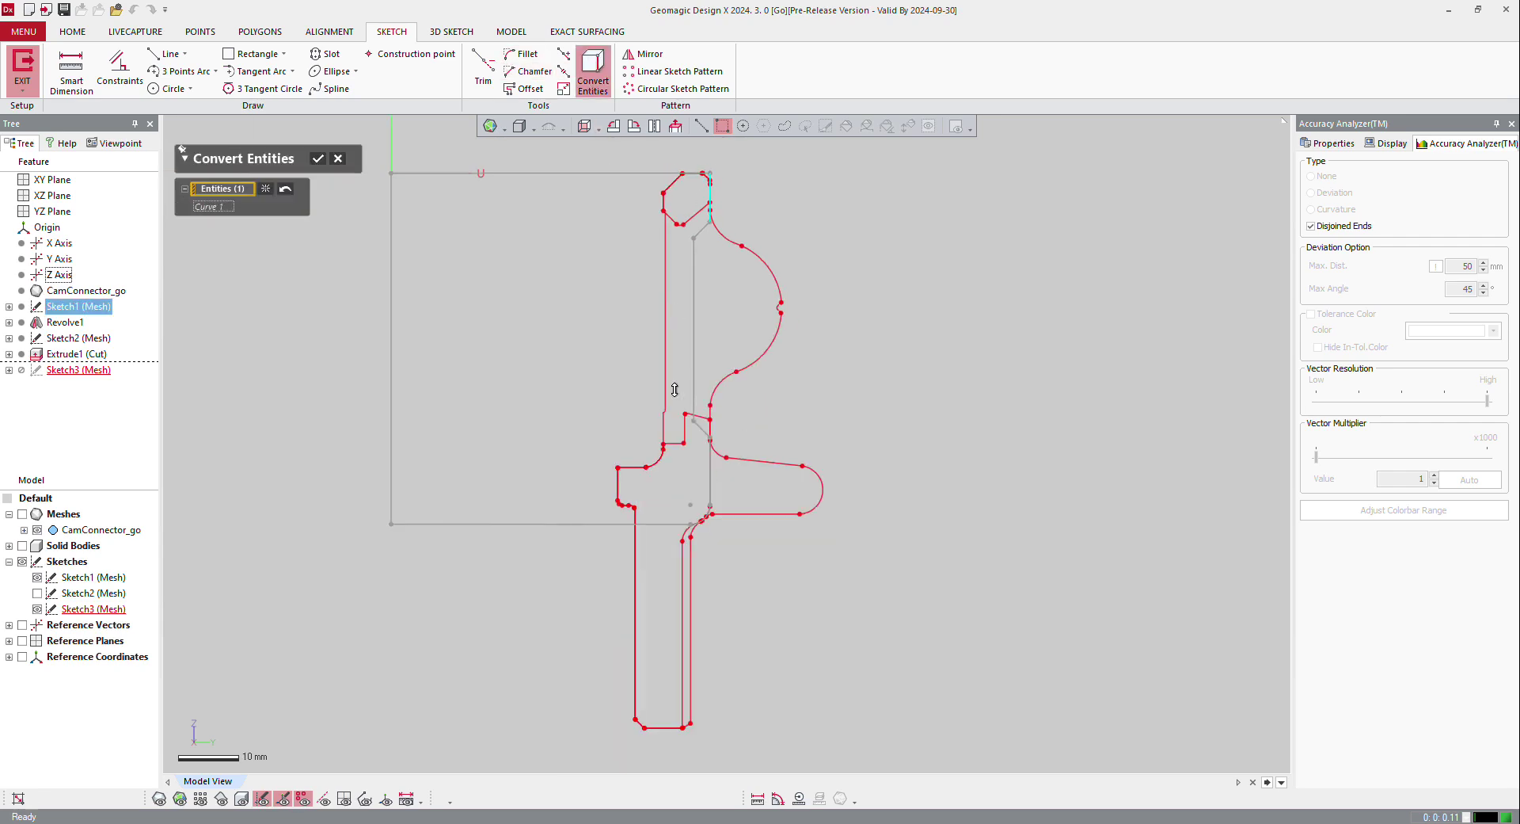
scroll(709, 428, up, 4)
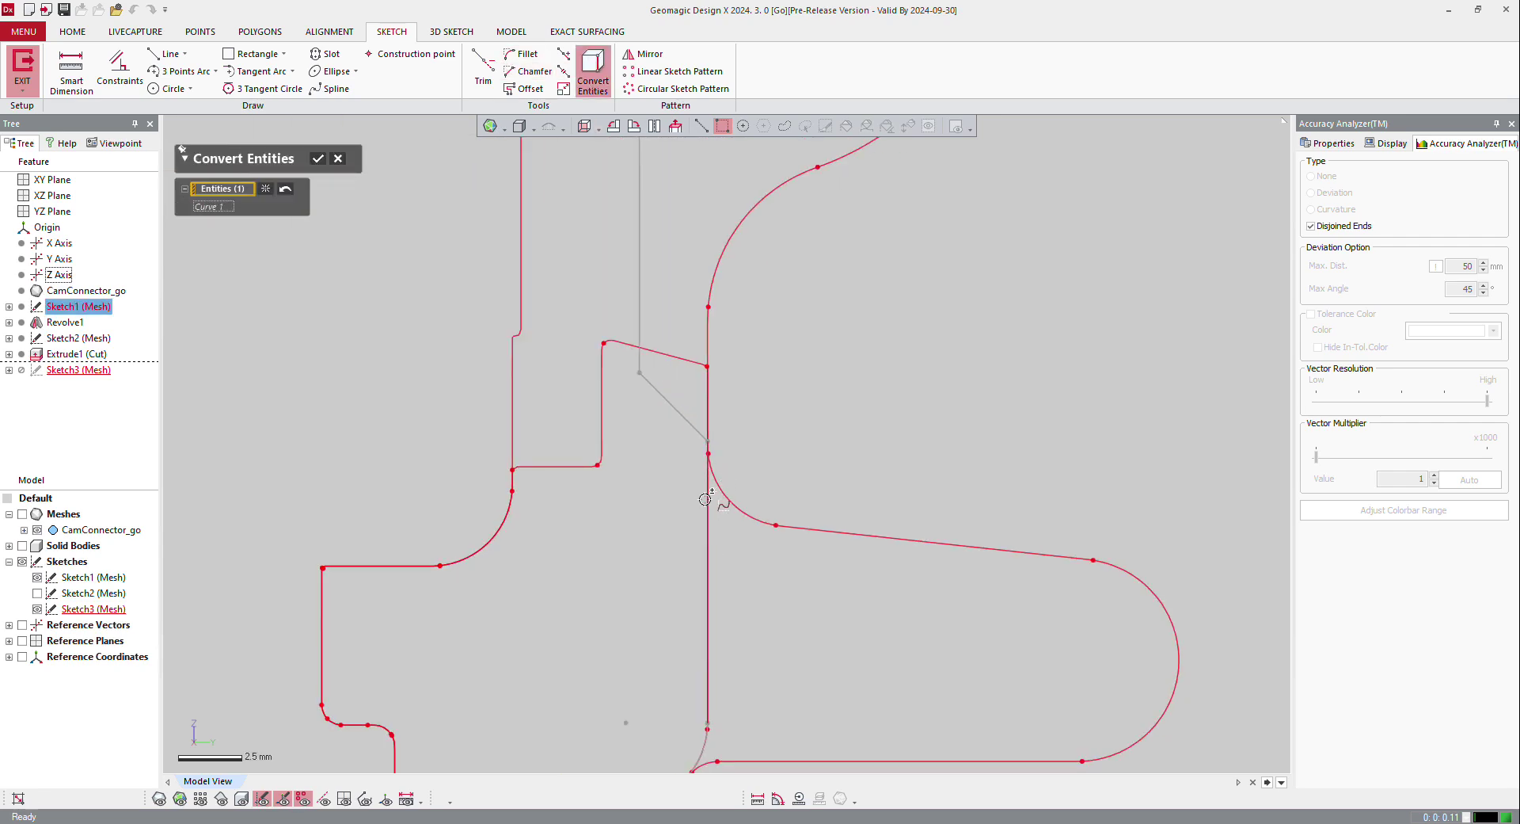
click(708, 497)
click(317, 159)
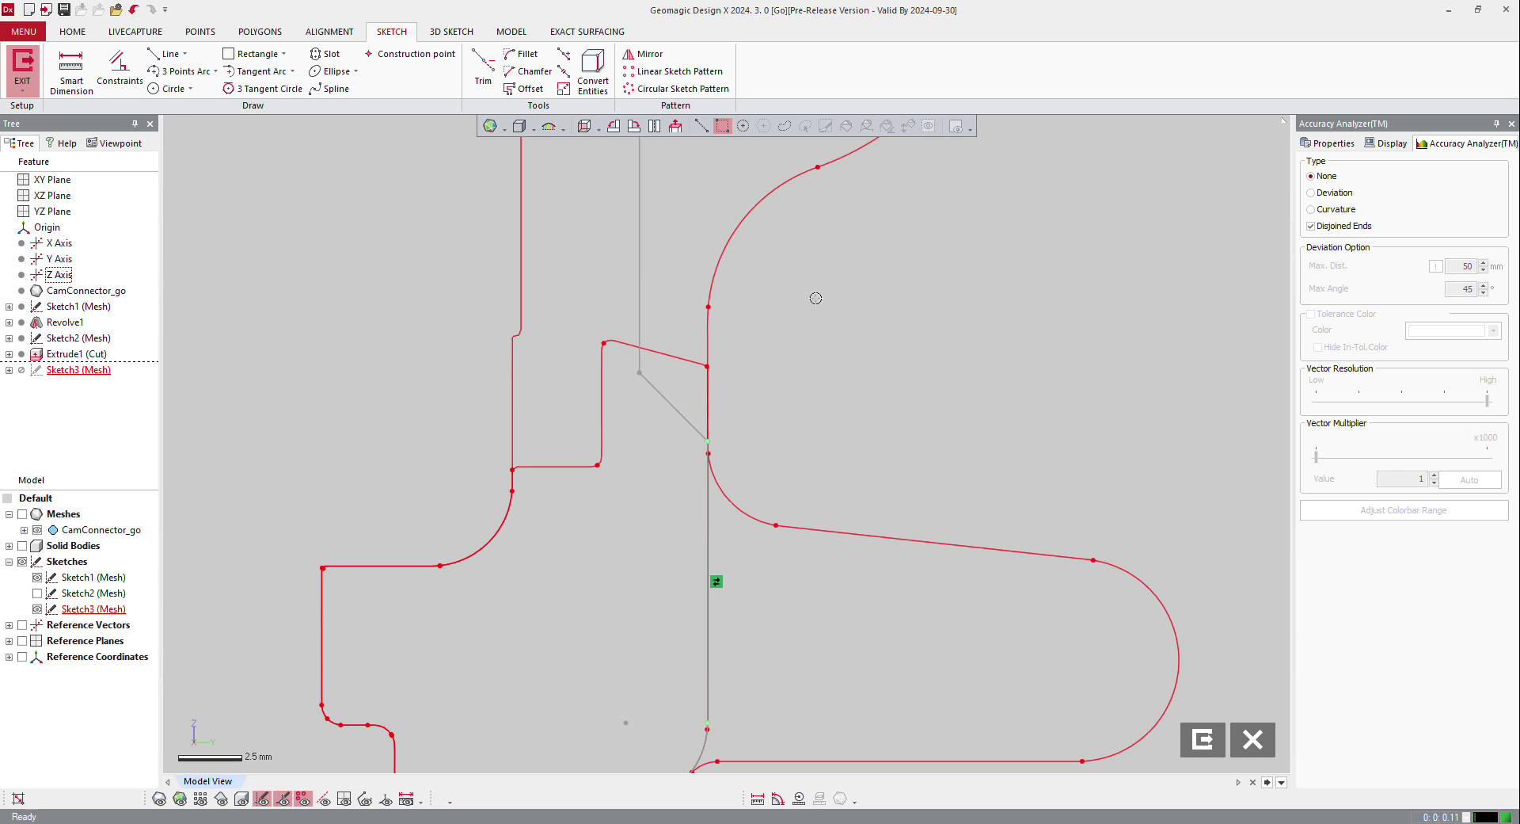
Fit a circle of about 11.1 mm radius to the two large arcs of the lug section, then hide Sketch1
scroll(958, 297, down, 3)
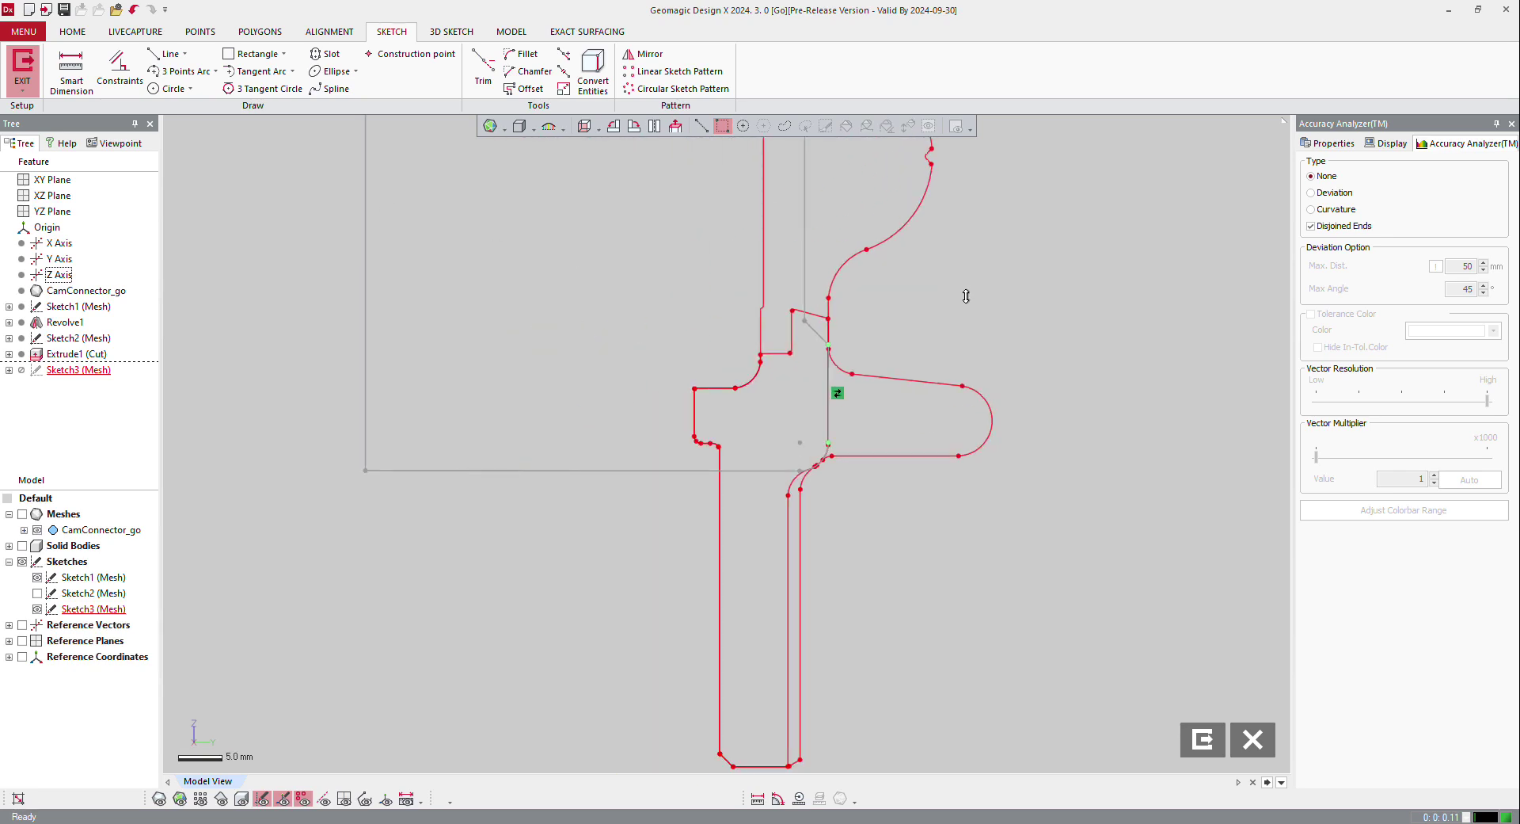
scroll(966, 297, down, 2)
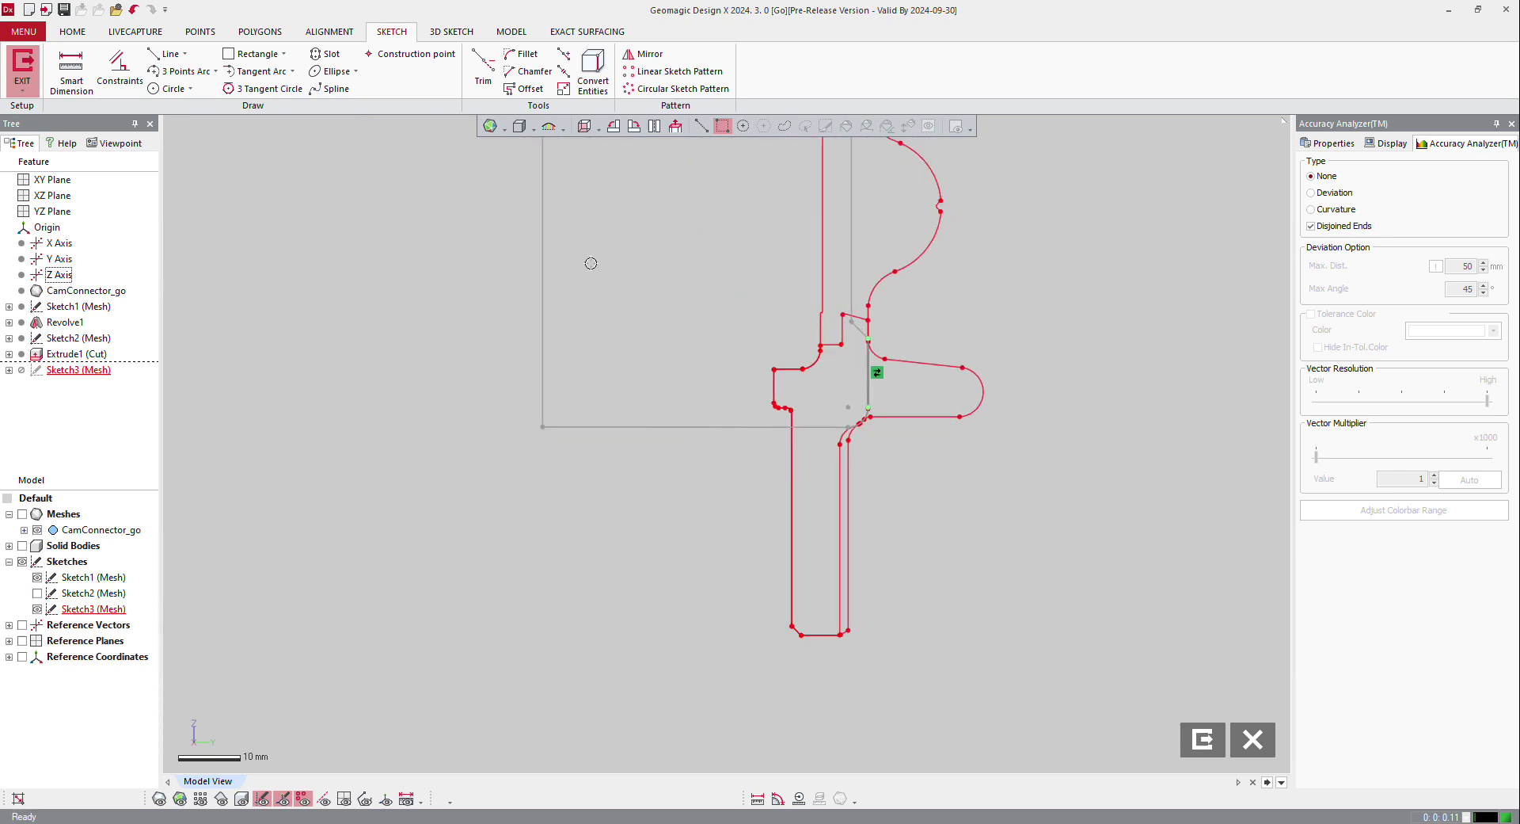
click(169, 88)
scroll(730, 397, down, 1)
scroll(792, 317, up, 2)
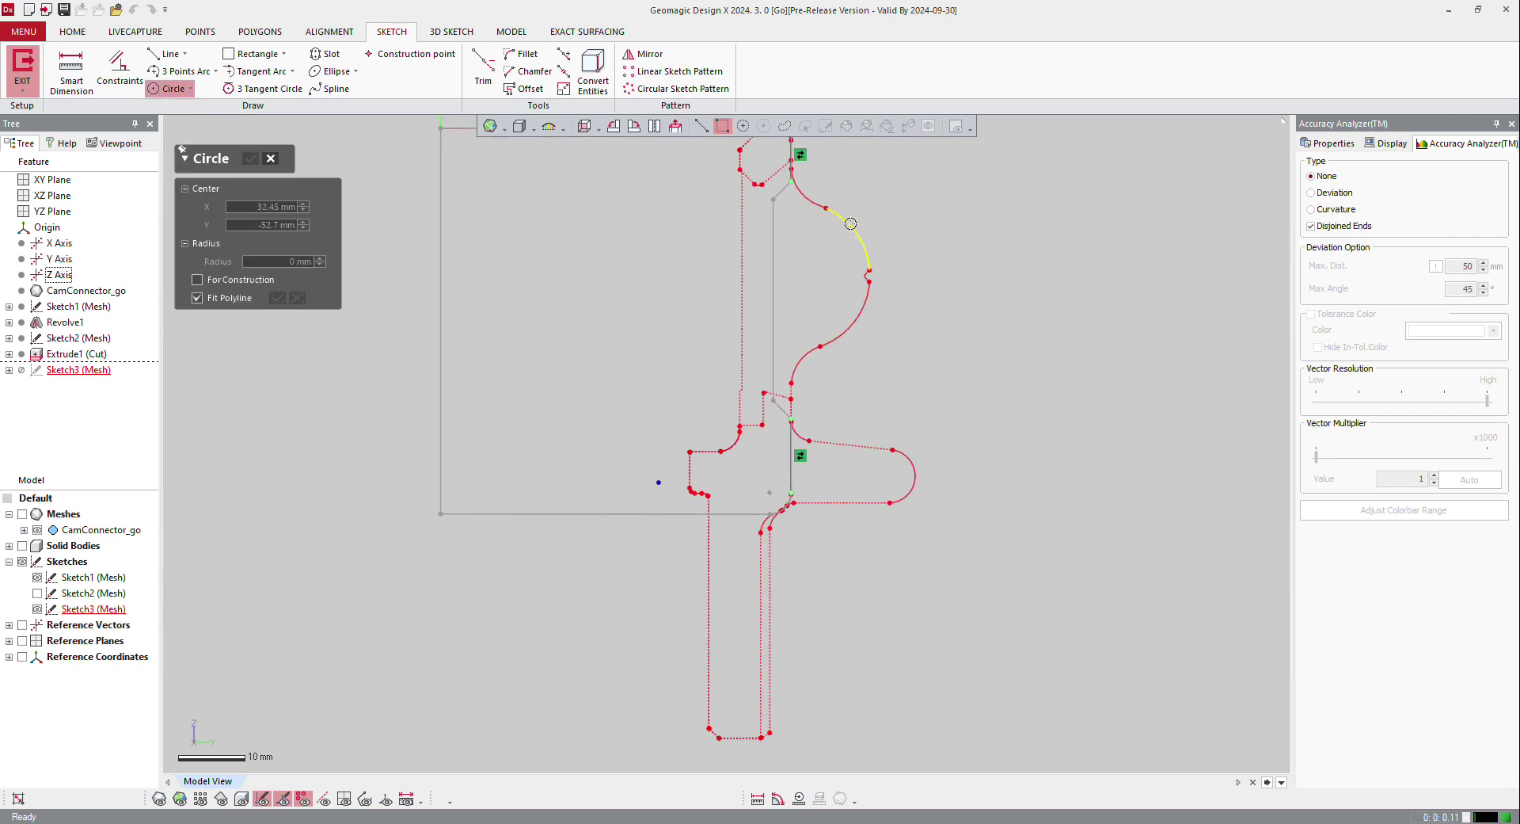
click(855, 235)
click(846, 324)
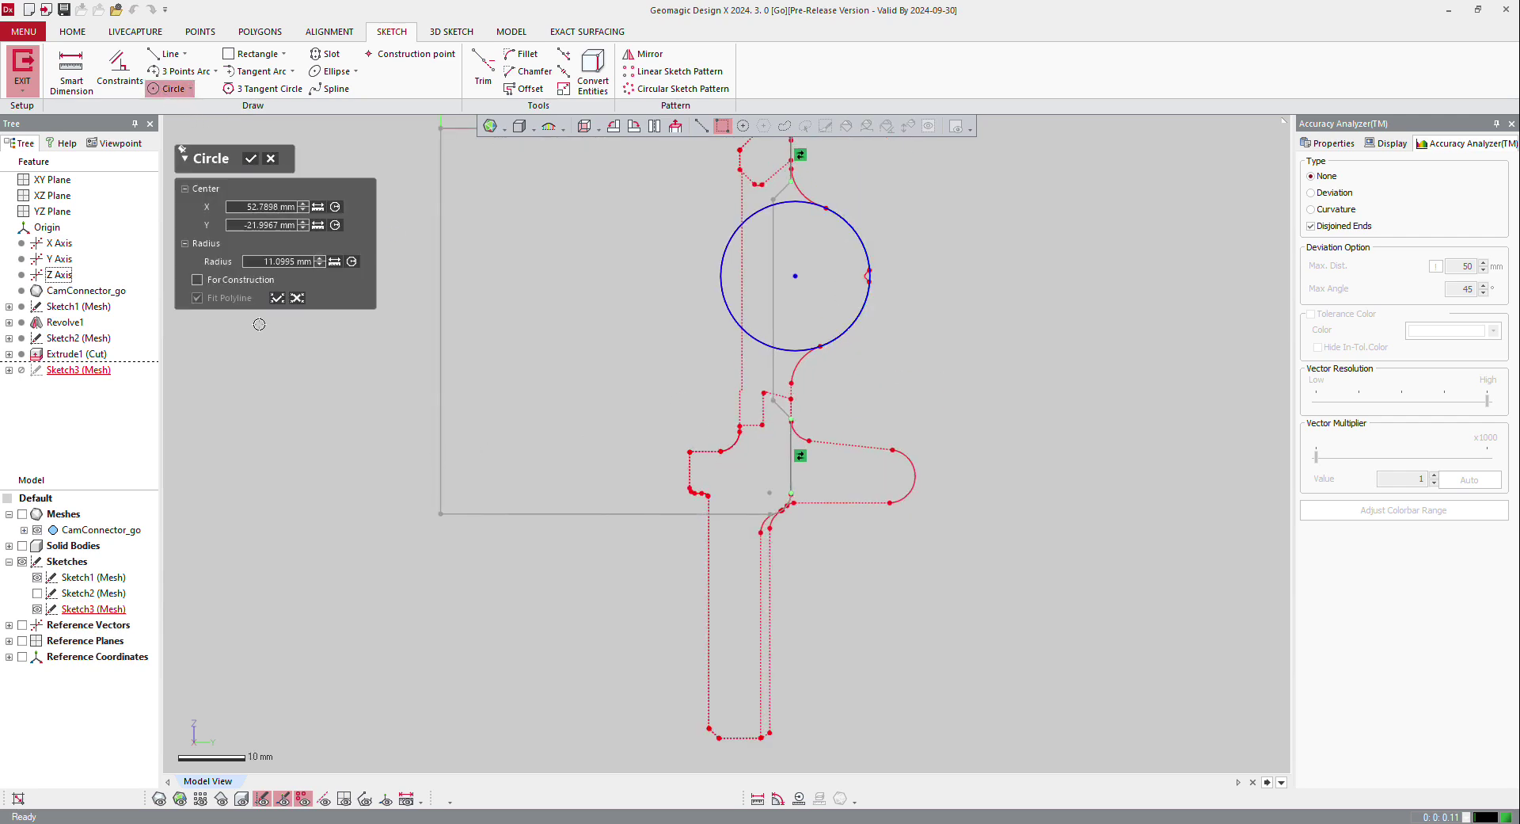
click(276, 298)
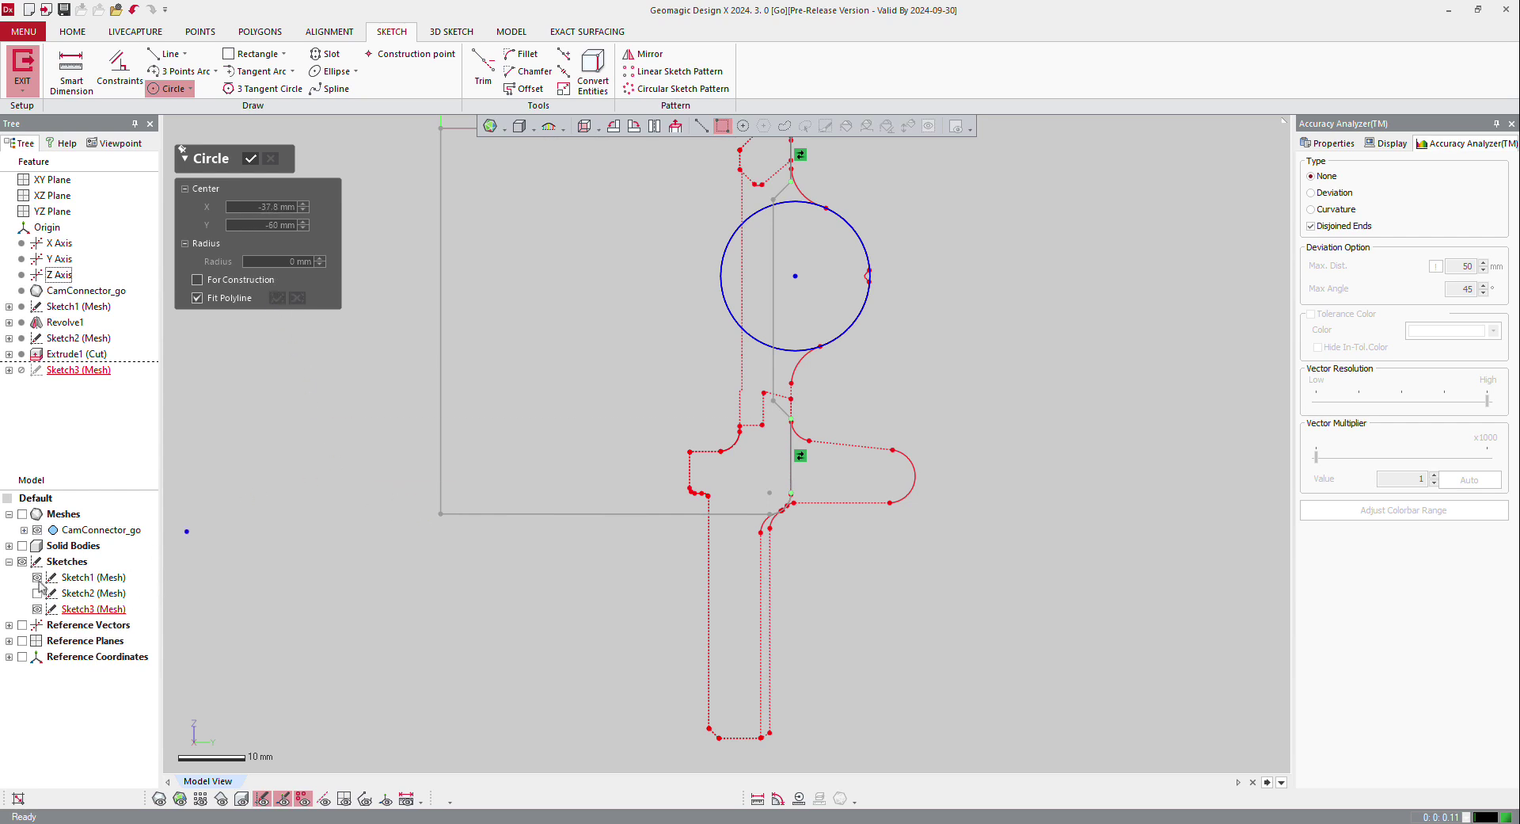
click(37, 577)
Draw three lines linking the upper and lower converted lines around the inner side: about 23 mm inward, about 47 mm down, and back outward
scroll(927, 170, up, 2)
scroll(804, 313, down, 4)
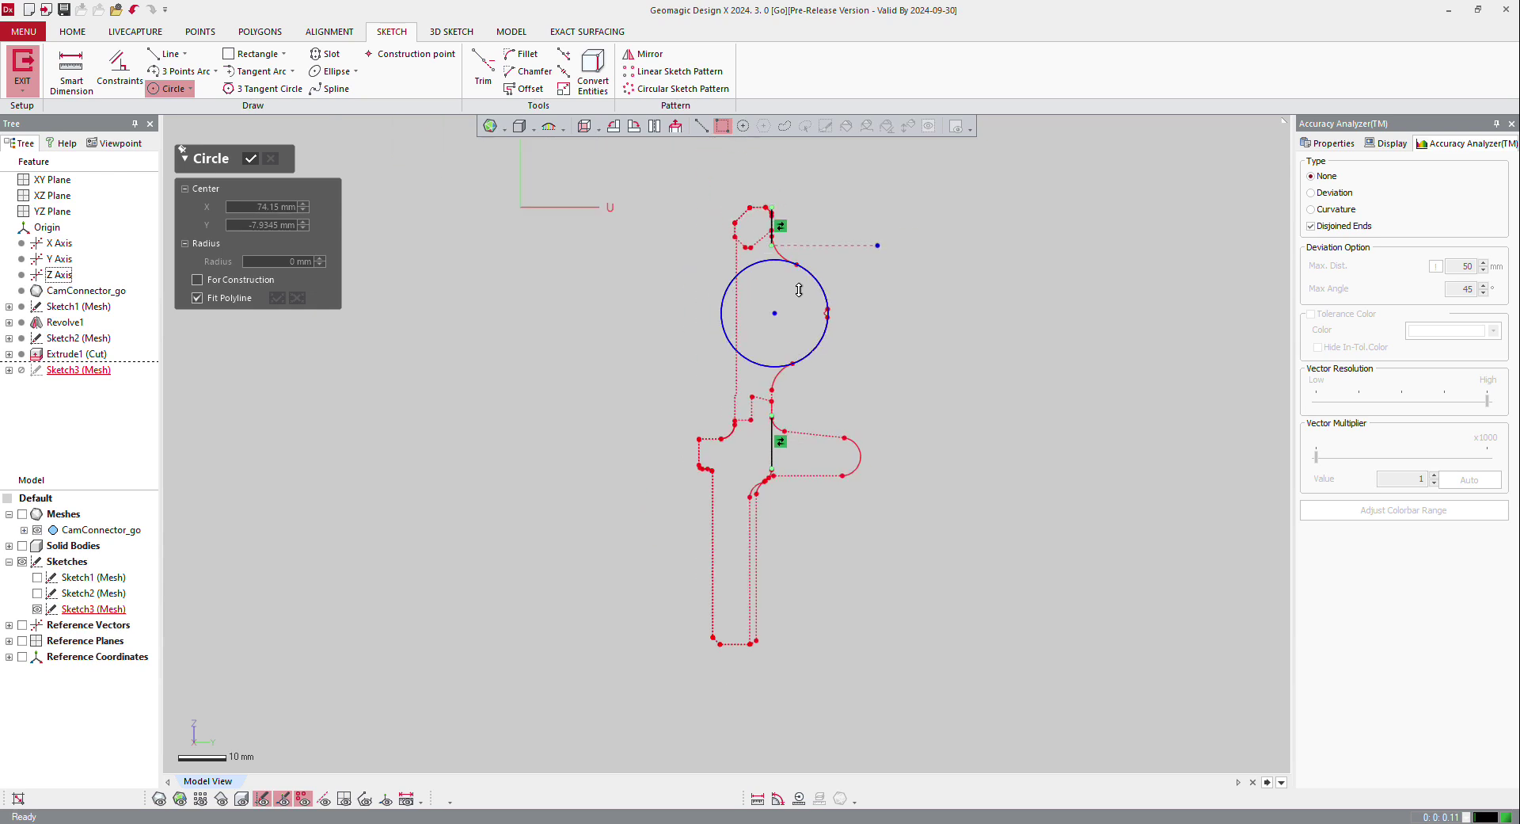
scroll(757, 226, up, 4)
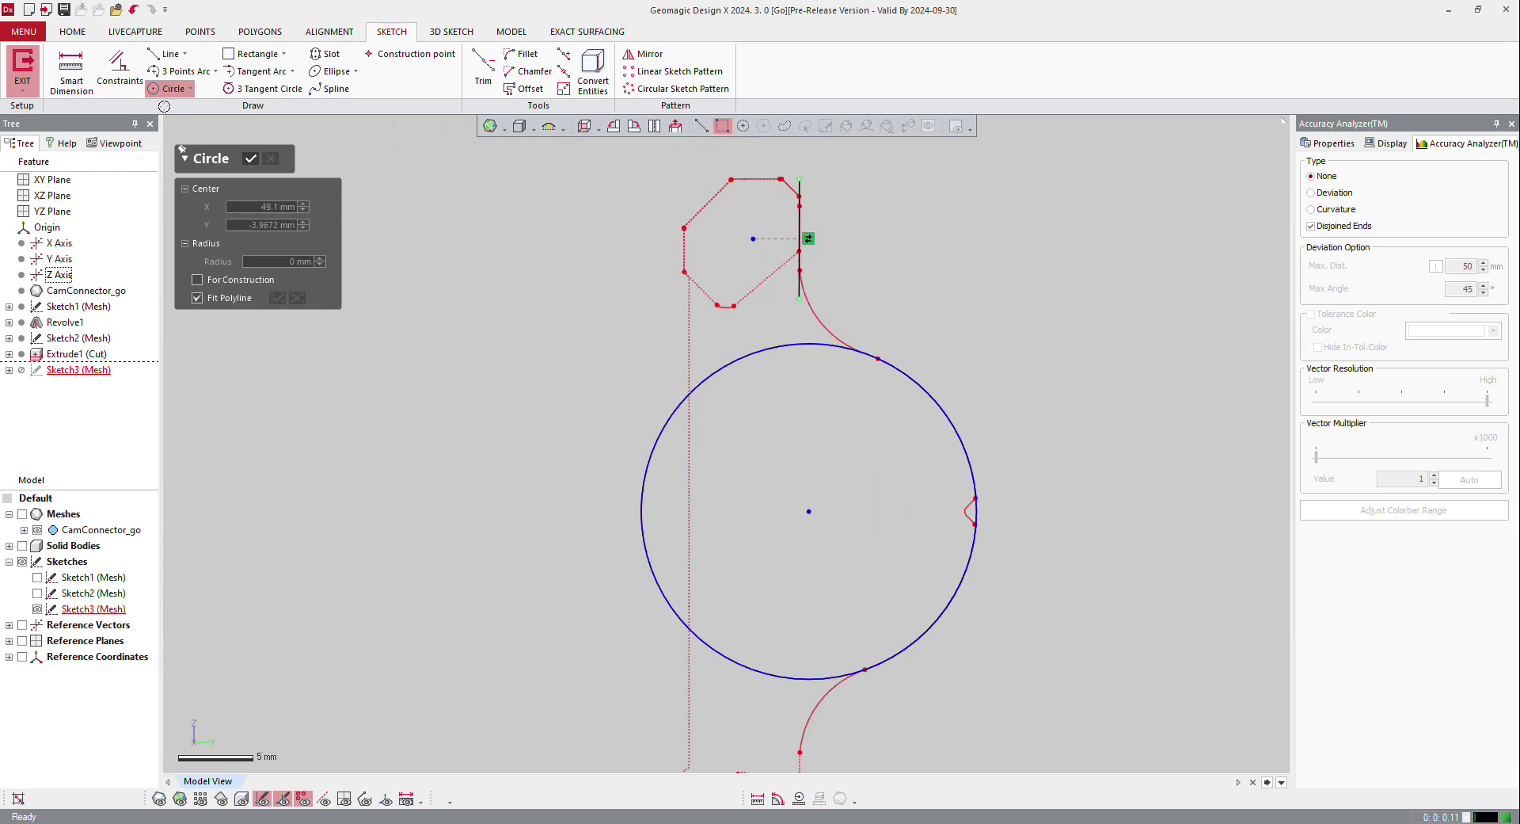
click(164, 56)
scroll(864, 376, down, 2)
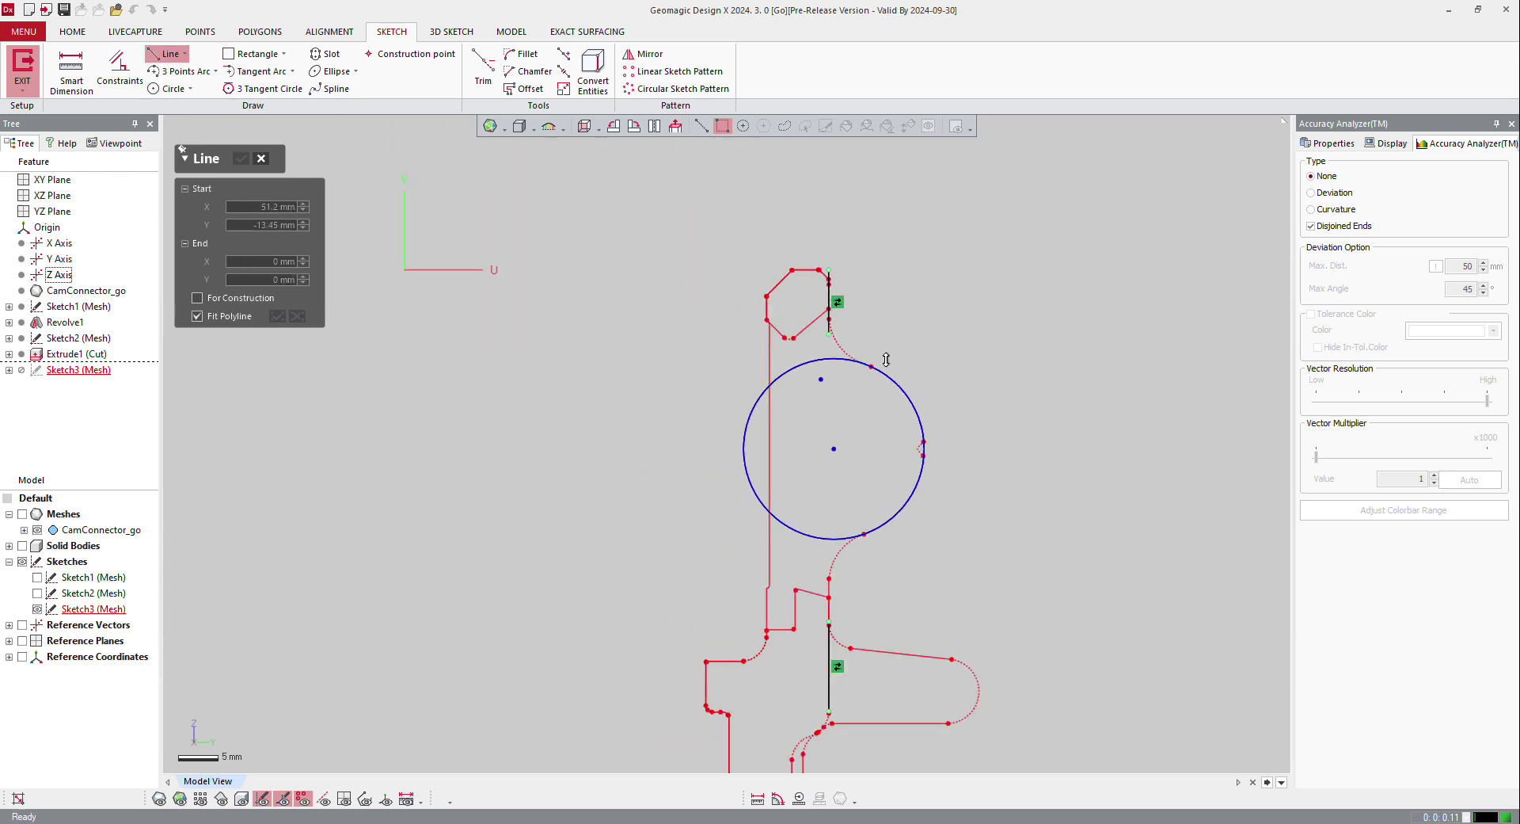
click(826, 289)
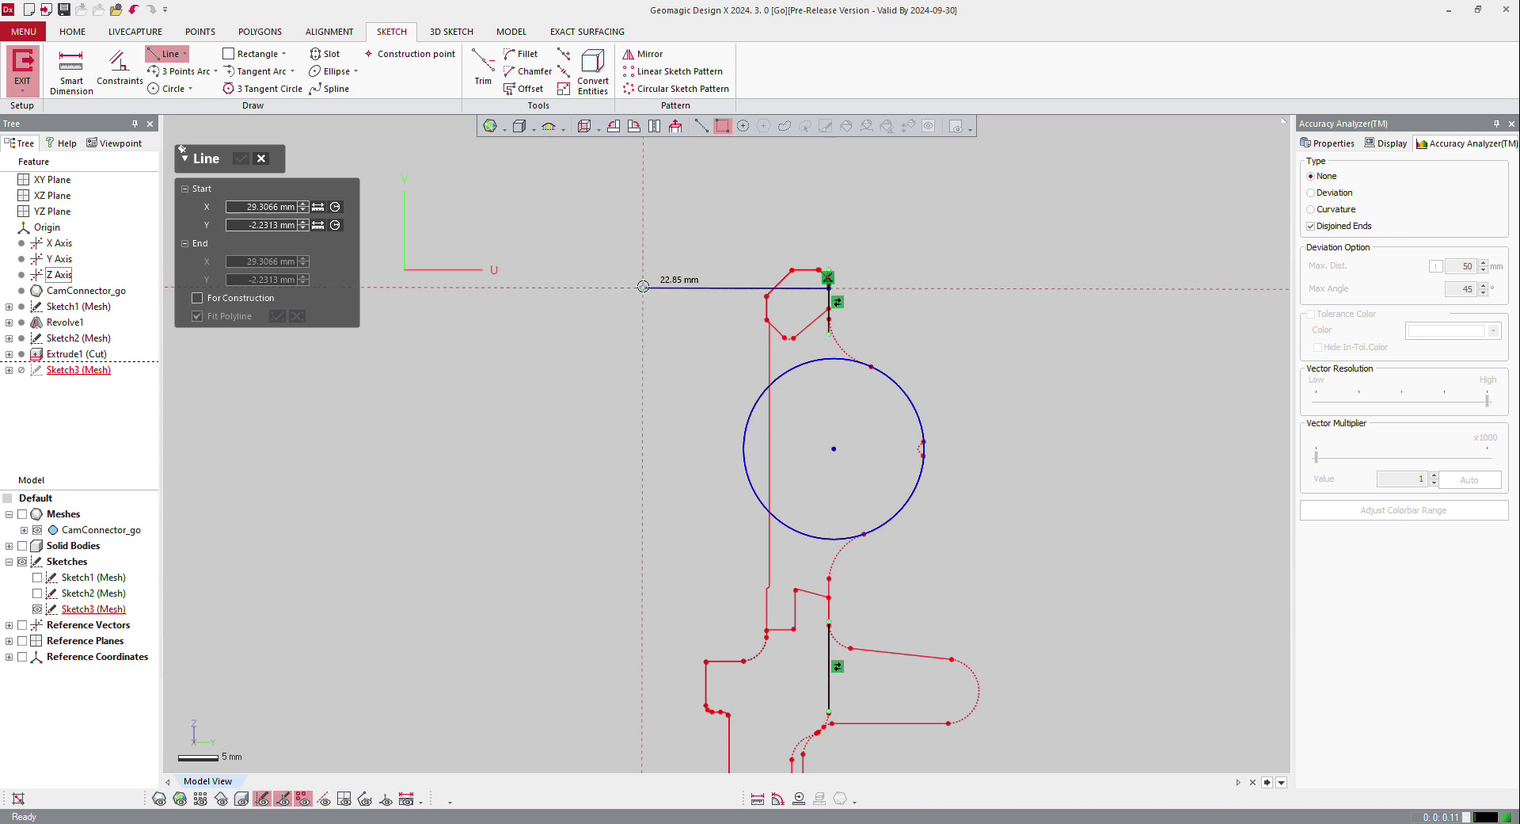
click(643, 287)
click(642, 672)
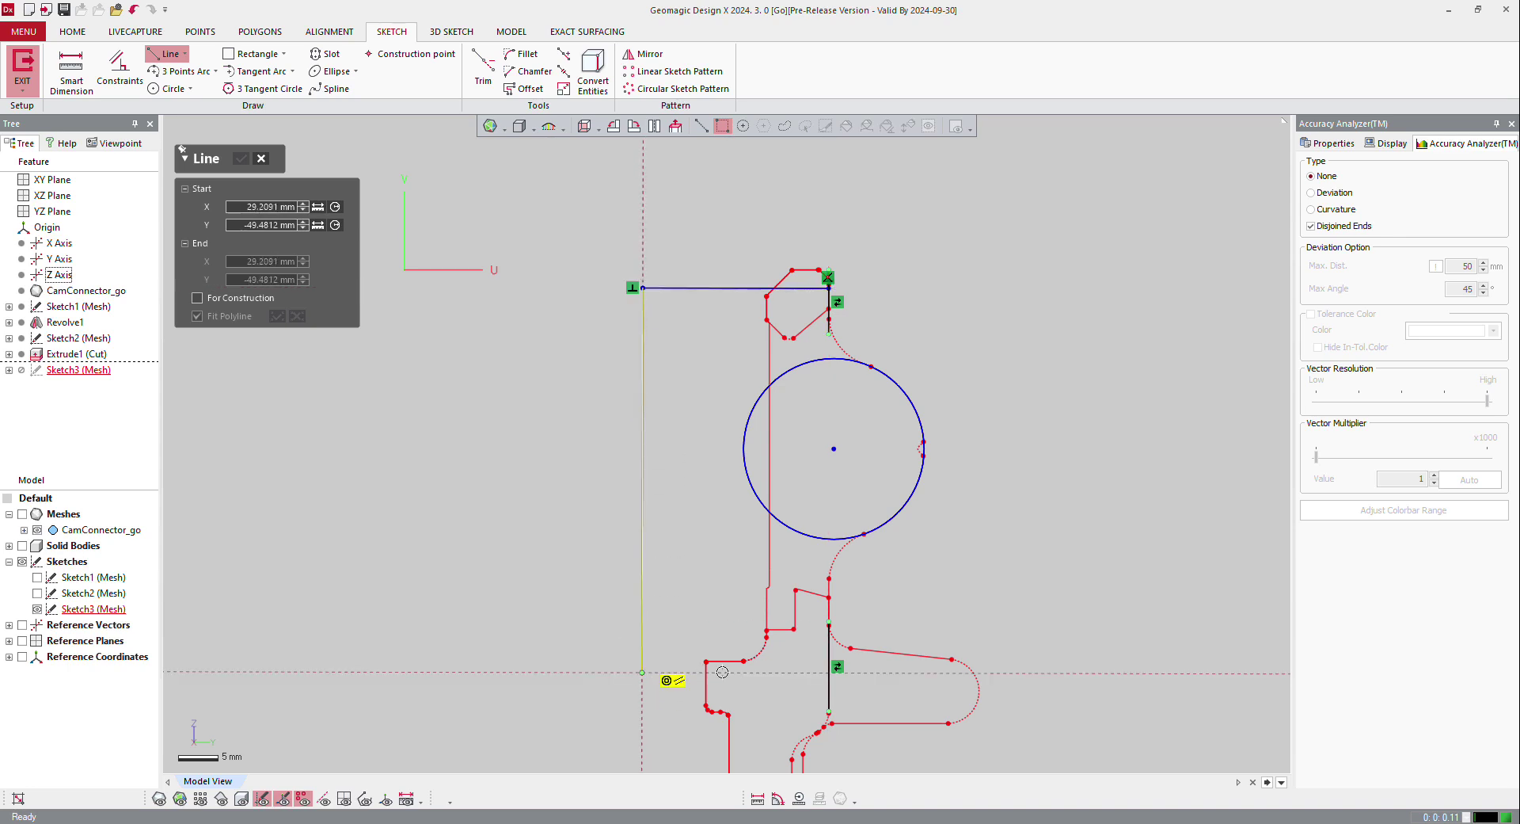
click(829, 672)
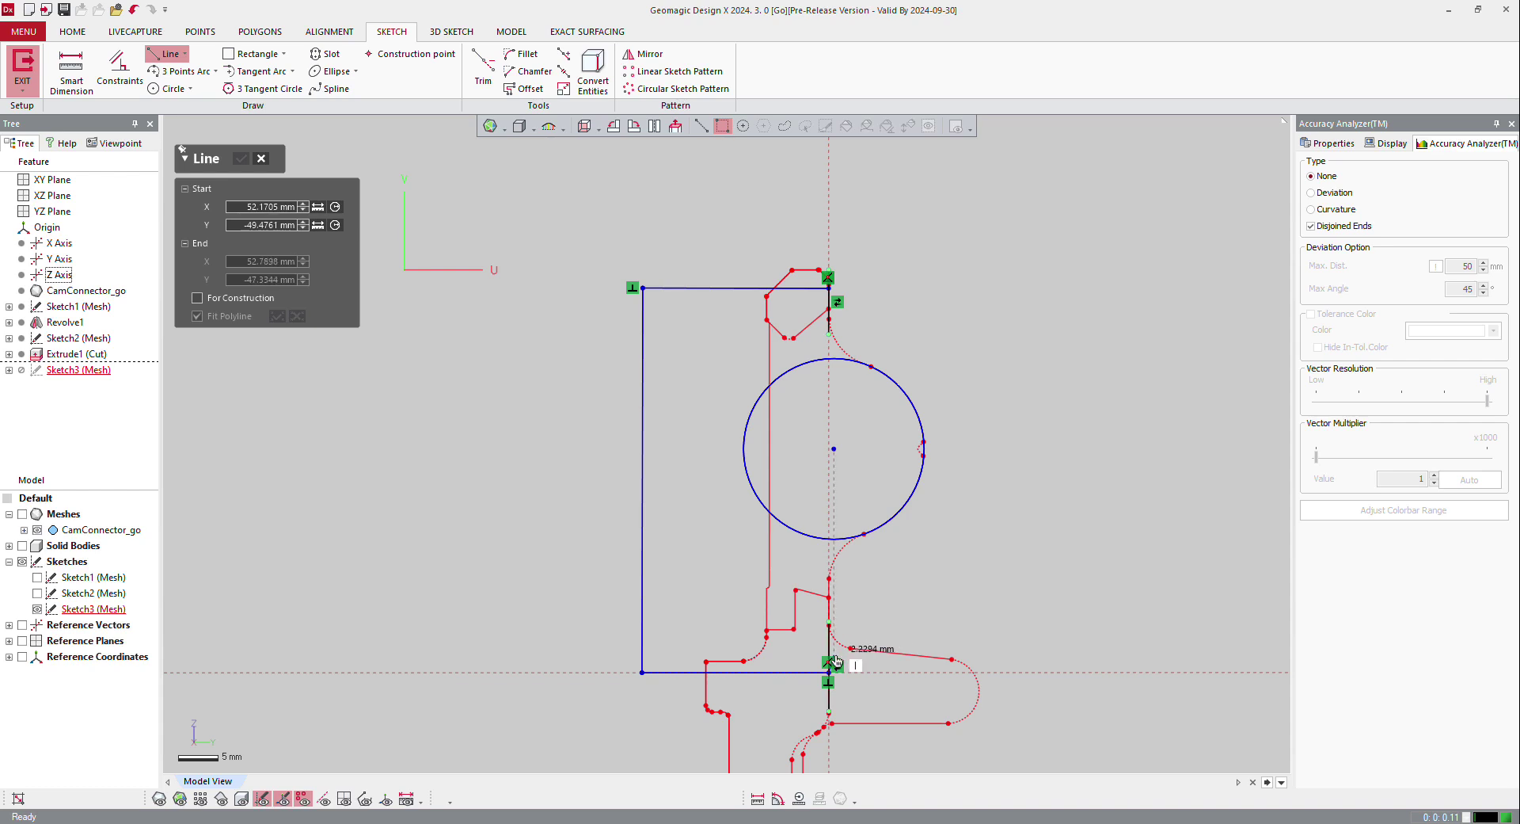
key(Escape)
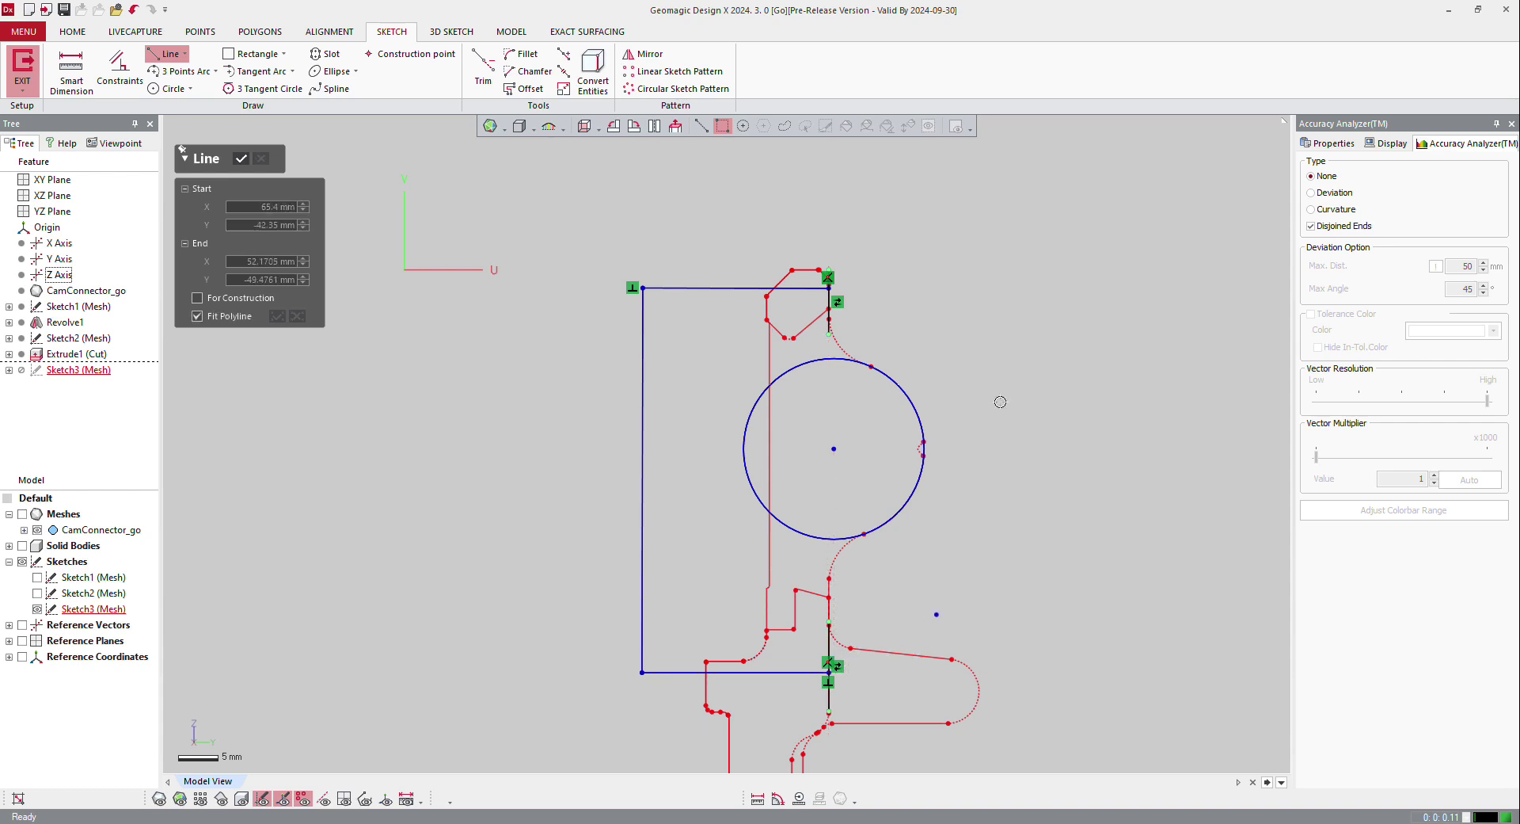
Fillet the corner between the upper converted line and the circle, matching the section polyline's transition arc
click(534, 58)
scroll(936, 476, up, 5)
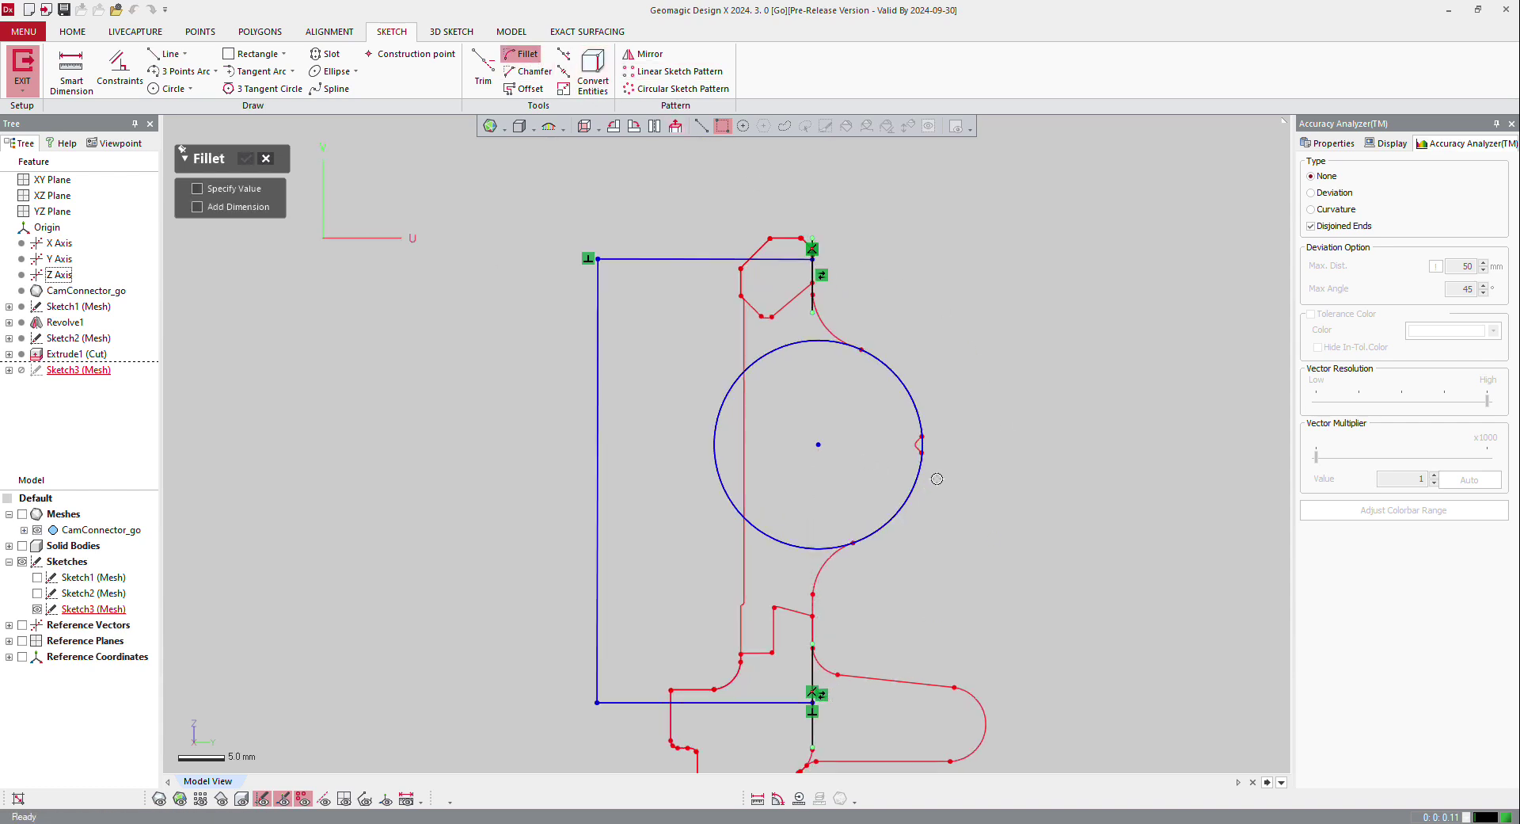
scroll(820, 357, down, 3)
scroll(815, 262, up, 3)
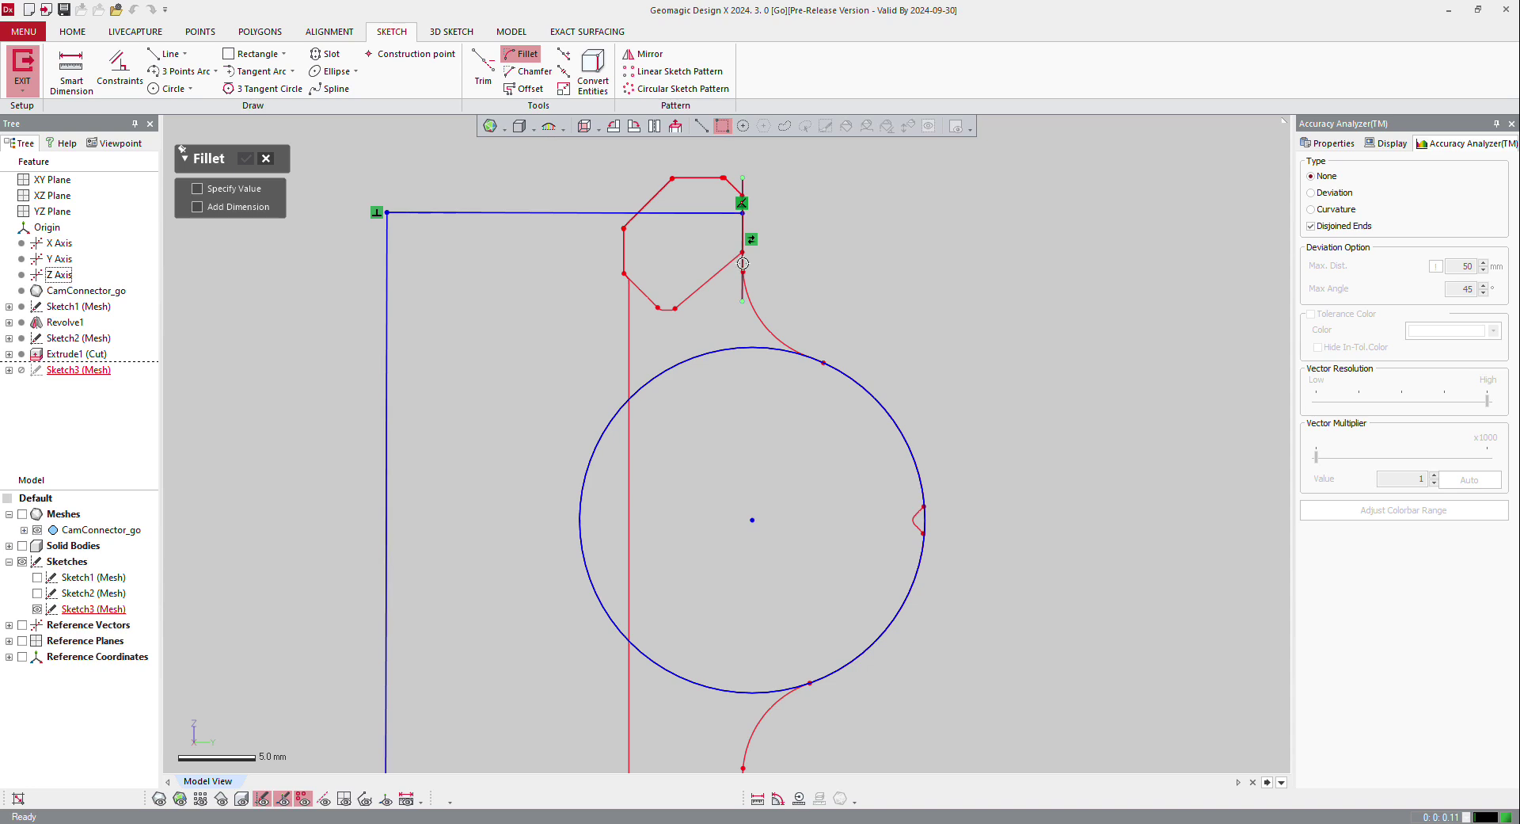
click(824, 324)
drag(831, 366, 808, 360)
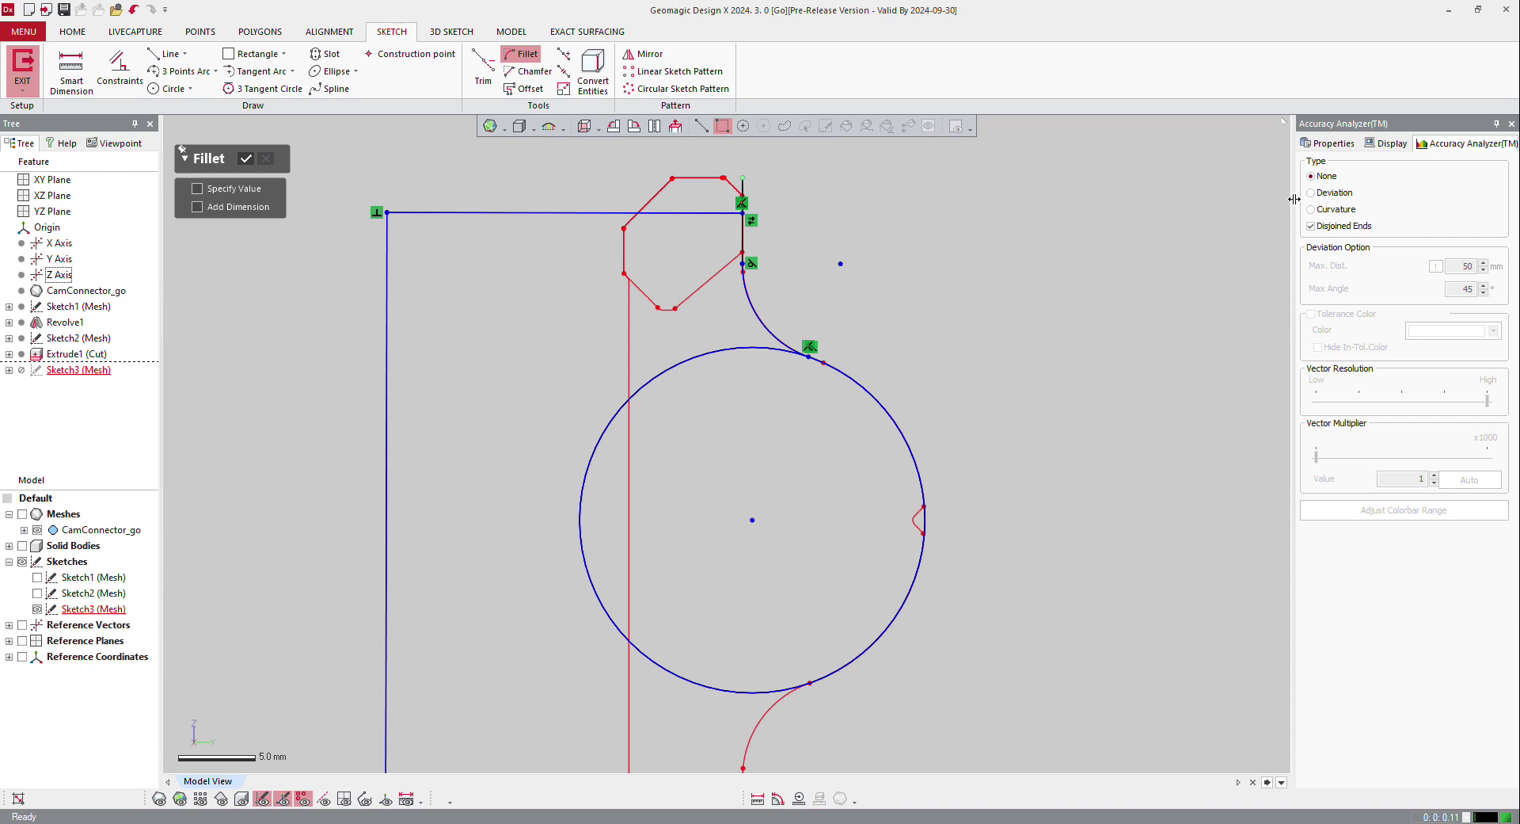
Check the fillet's deviation from the section with a maximum distance of 2 mm, turn the deviation display off, and view the circle's lower junction
click(1329, 195)
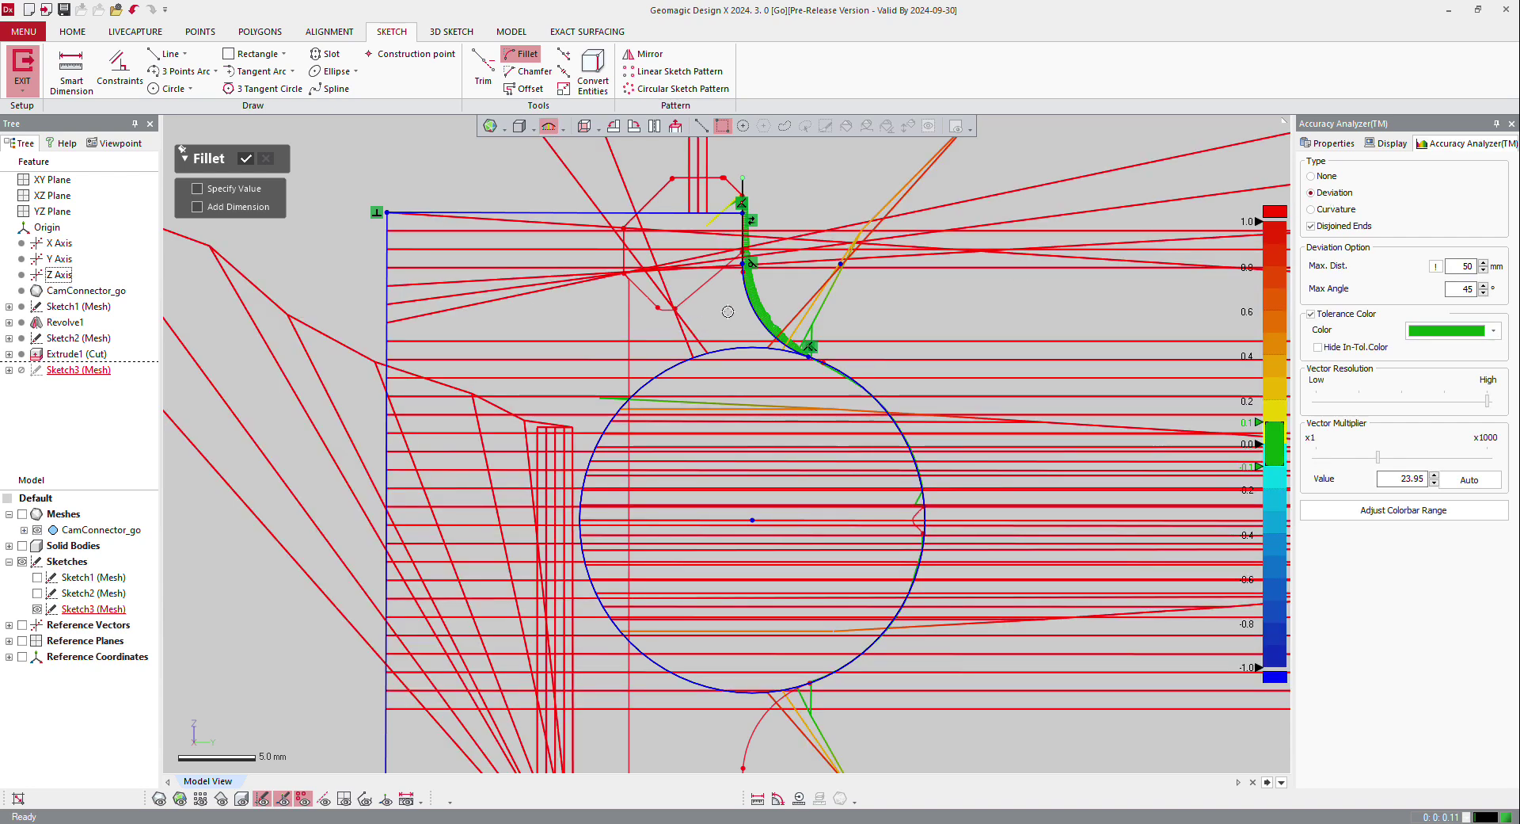
drag(1455, 266, 1511, 265)
text(2)
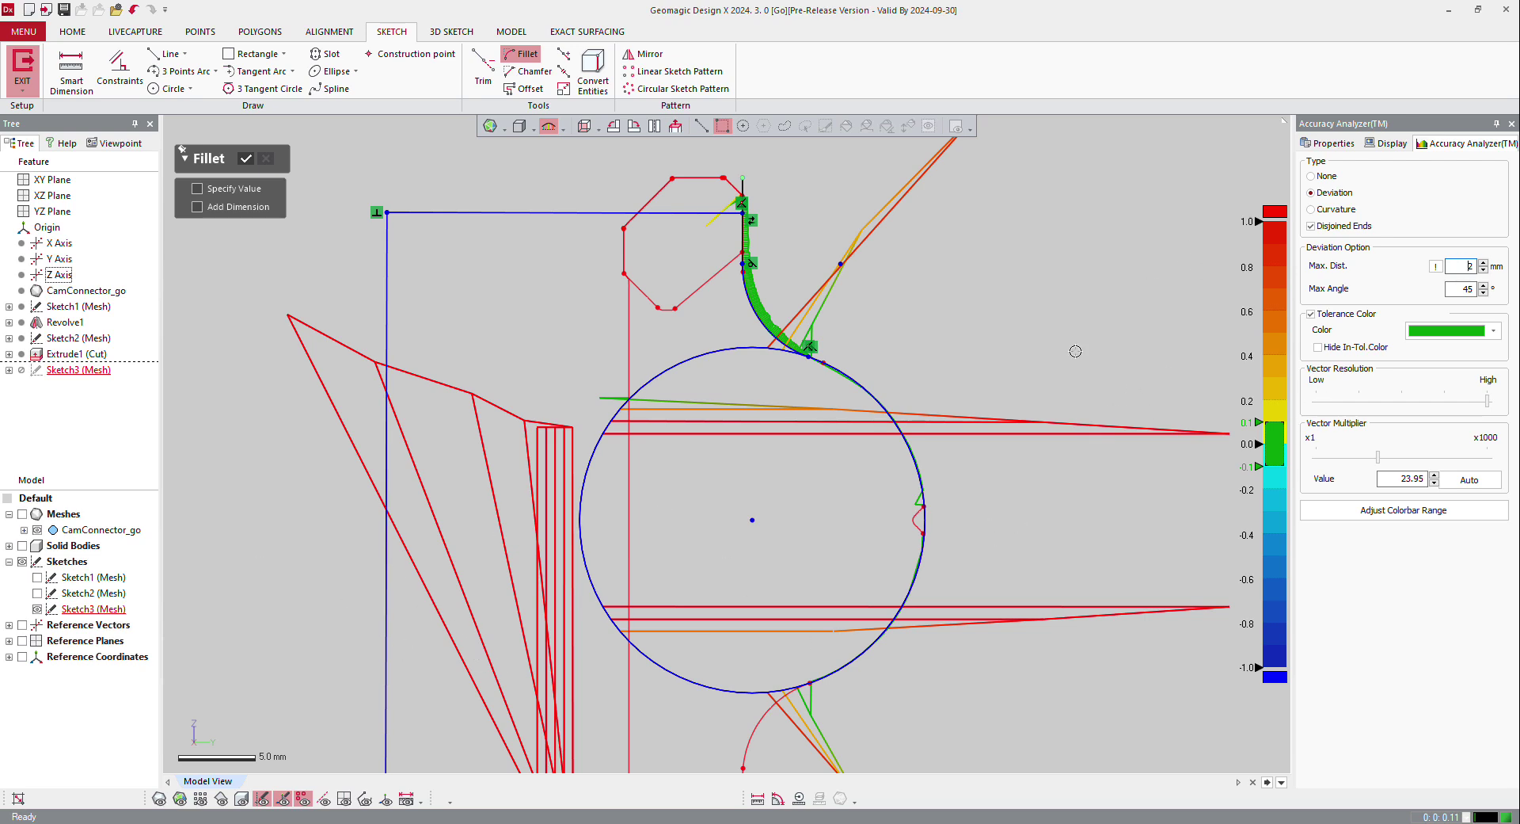
click(1311, 176)
scroll(871, 237, down, 3)
scroll(848, 549, up, 3)
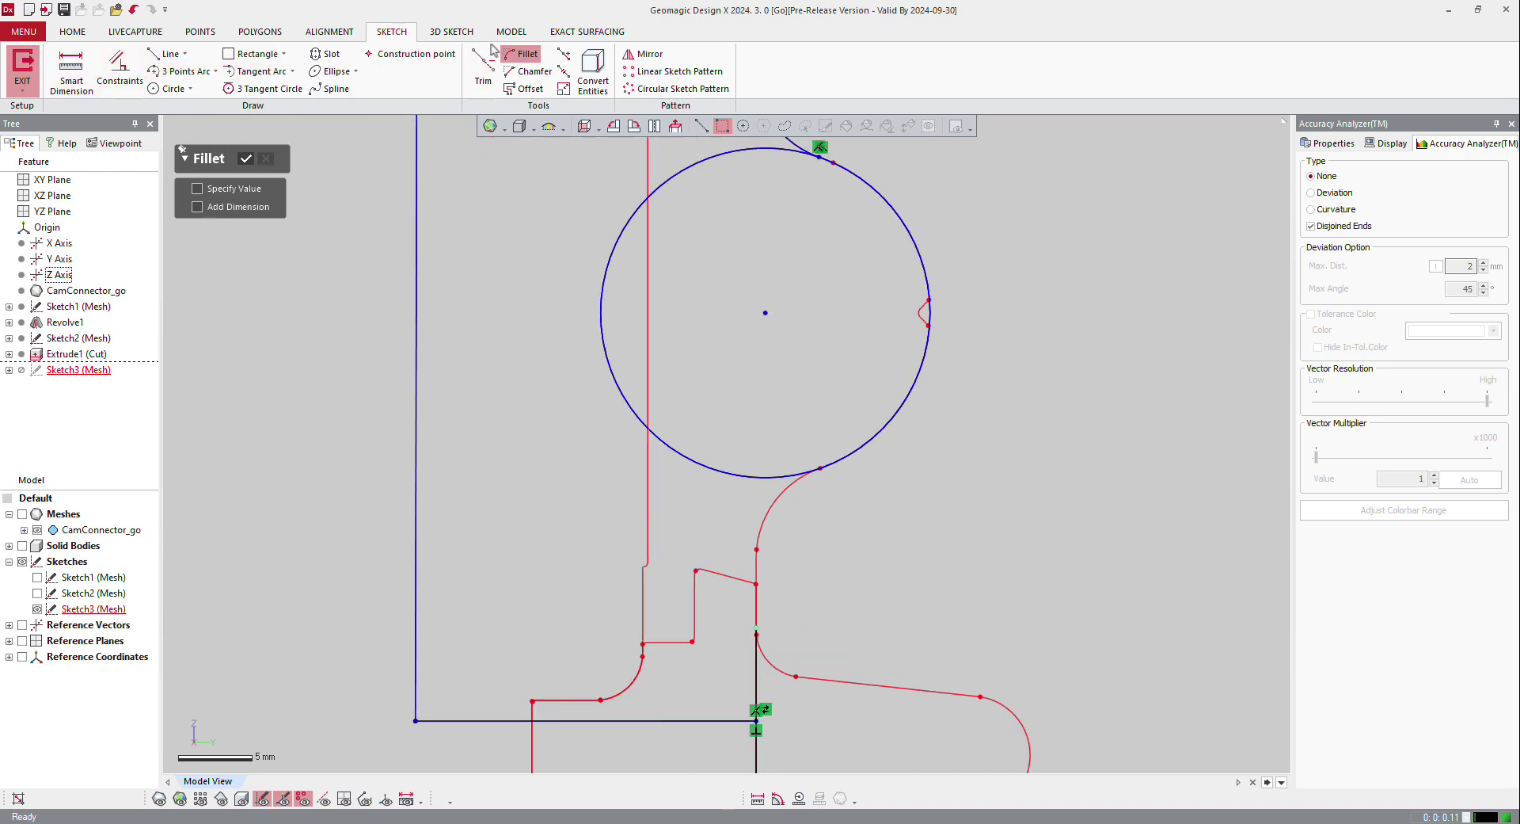
Fillet the corner between the lower converted line and the circle, matching the section polyline's transition arc
click(759, 627)
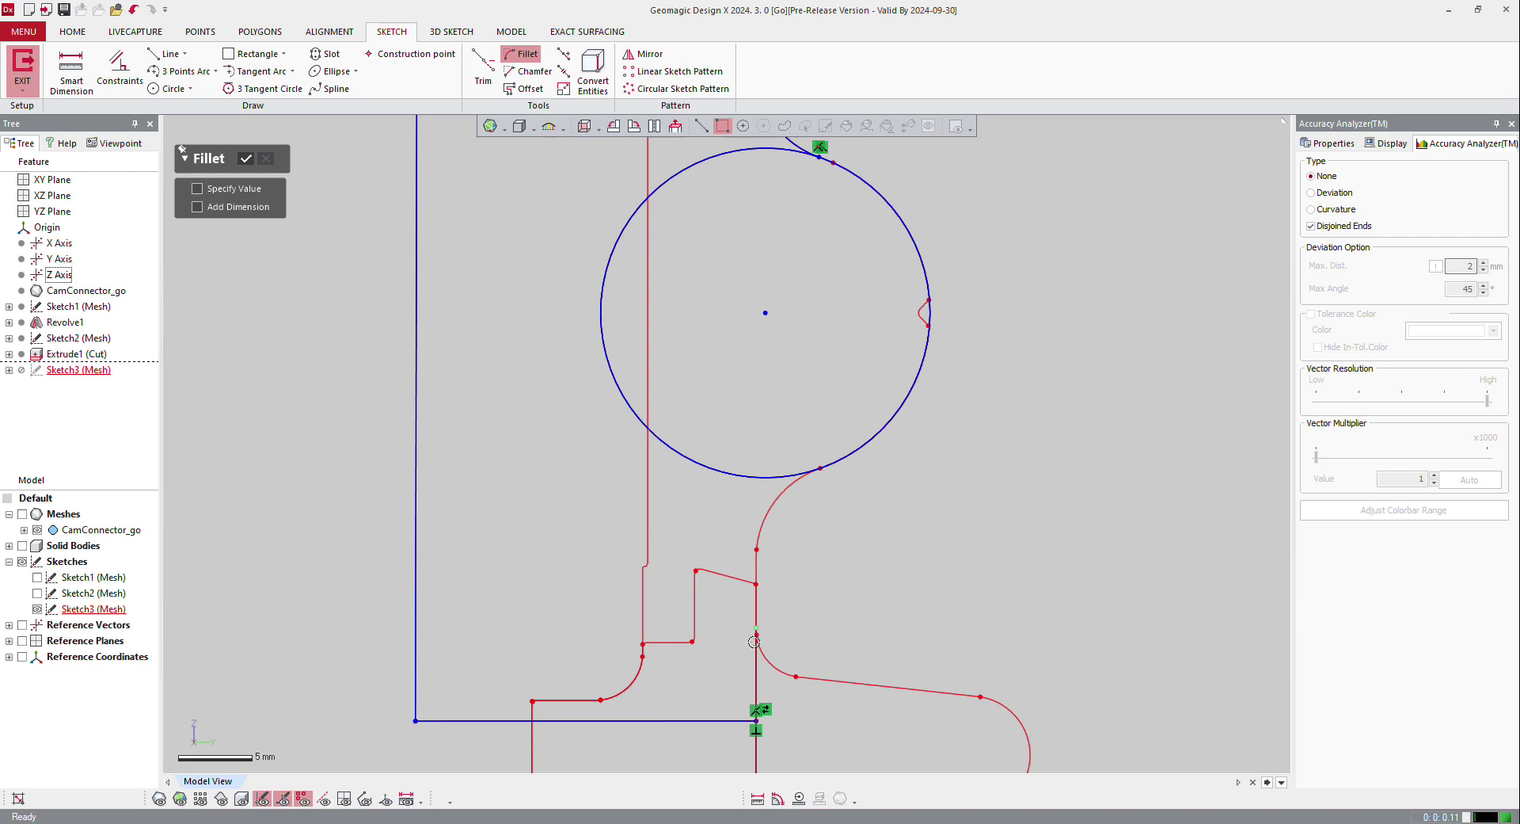
click(836, 467)
drag(836, 466, 821, 472)
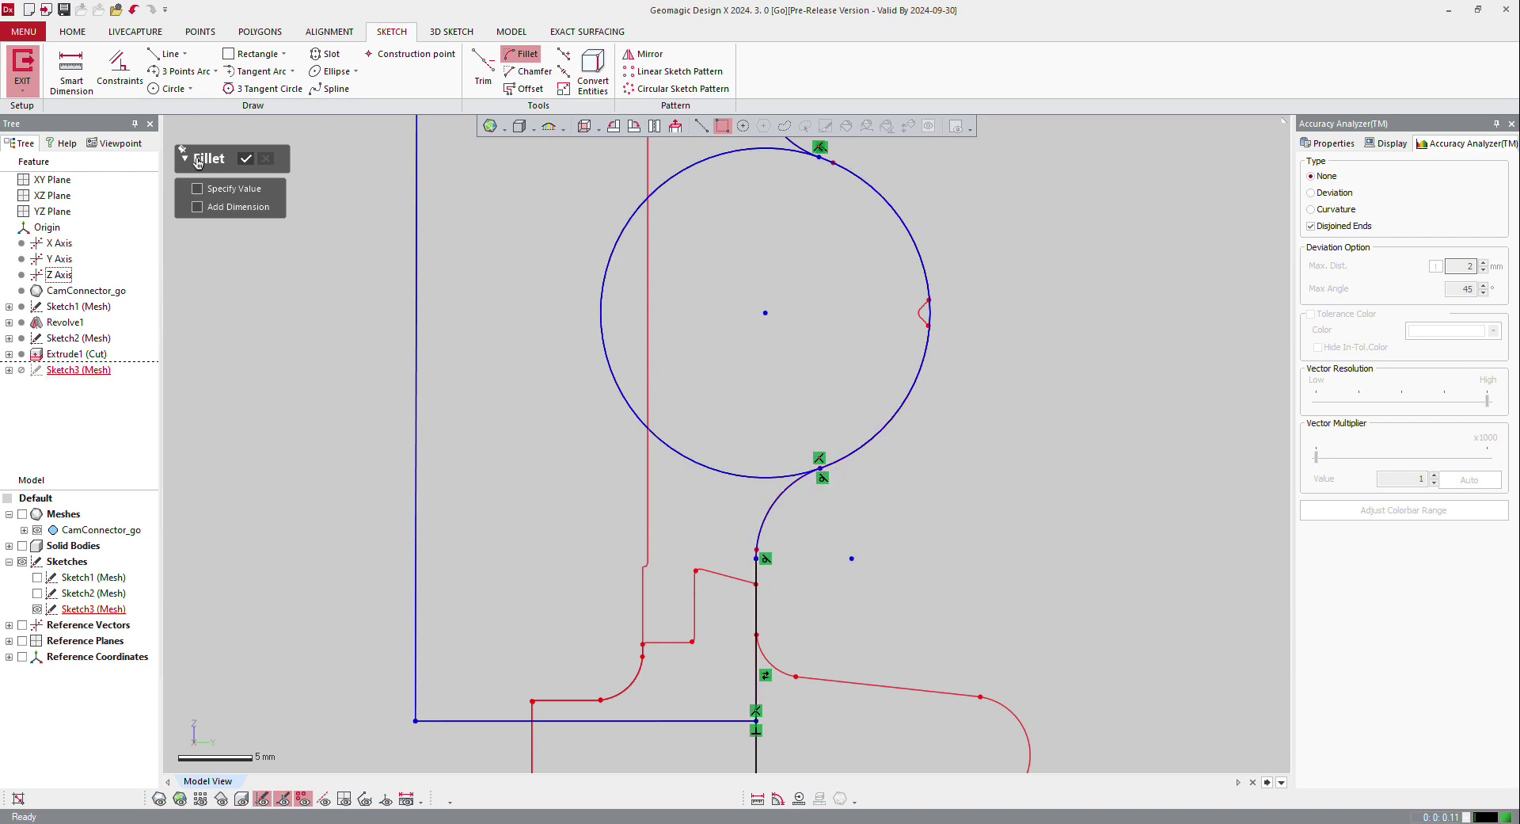
click(250, 156)
Examine how closely the lower and upper fillet arcs follow the section polyline where they meet the circle
scroll(773, 424, up, 3)
scroll(908, 624, up, 3)
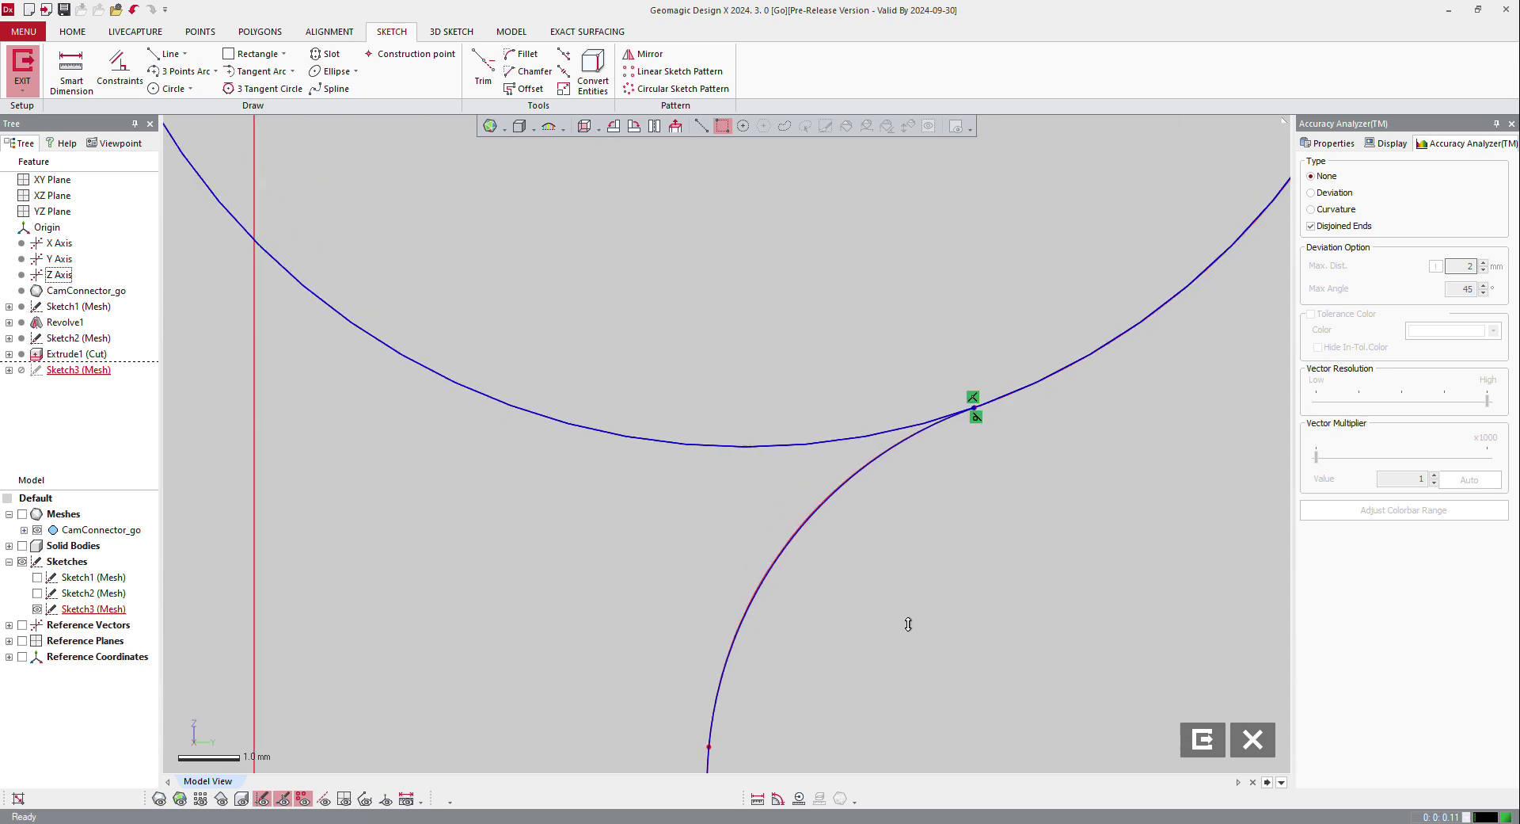
scroll(853, 557, up, 3)
drag(773, 495, 771, 494)
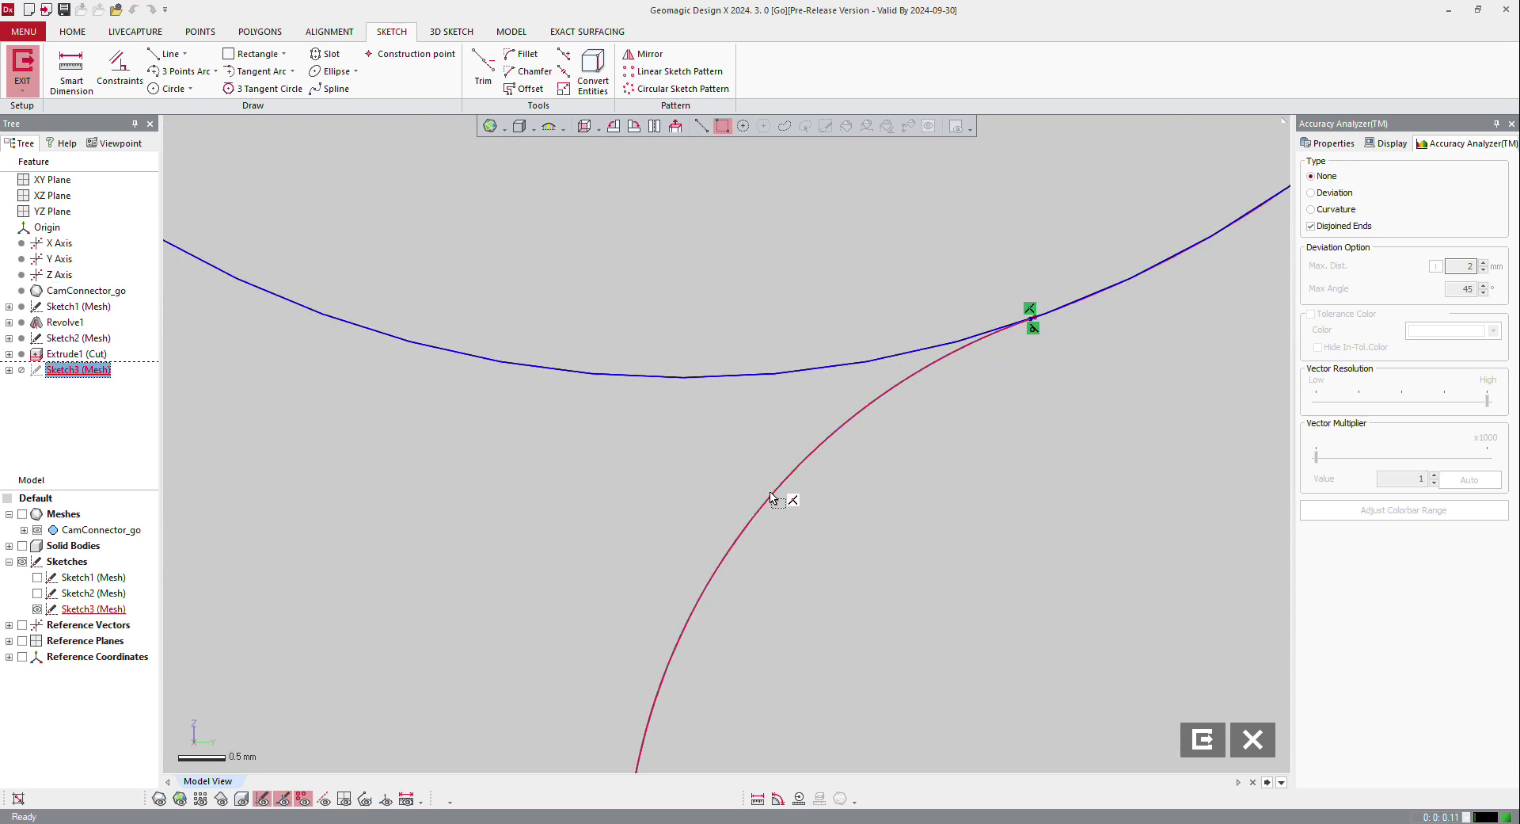
scroll(774, 501, down, 6)
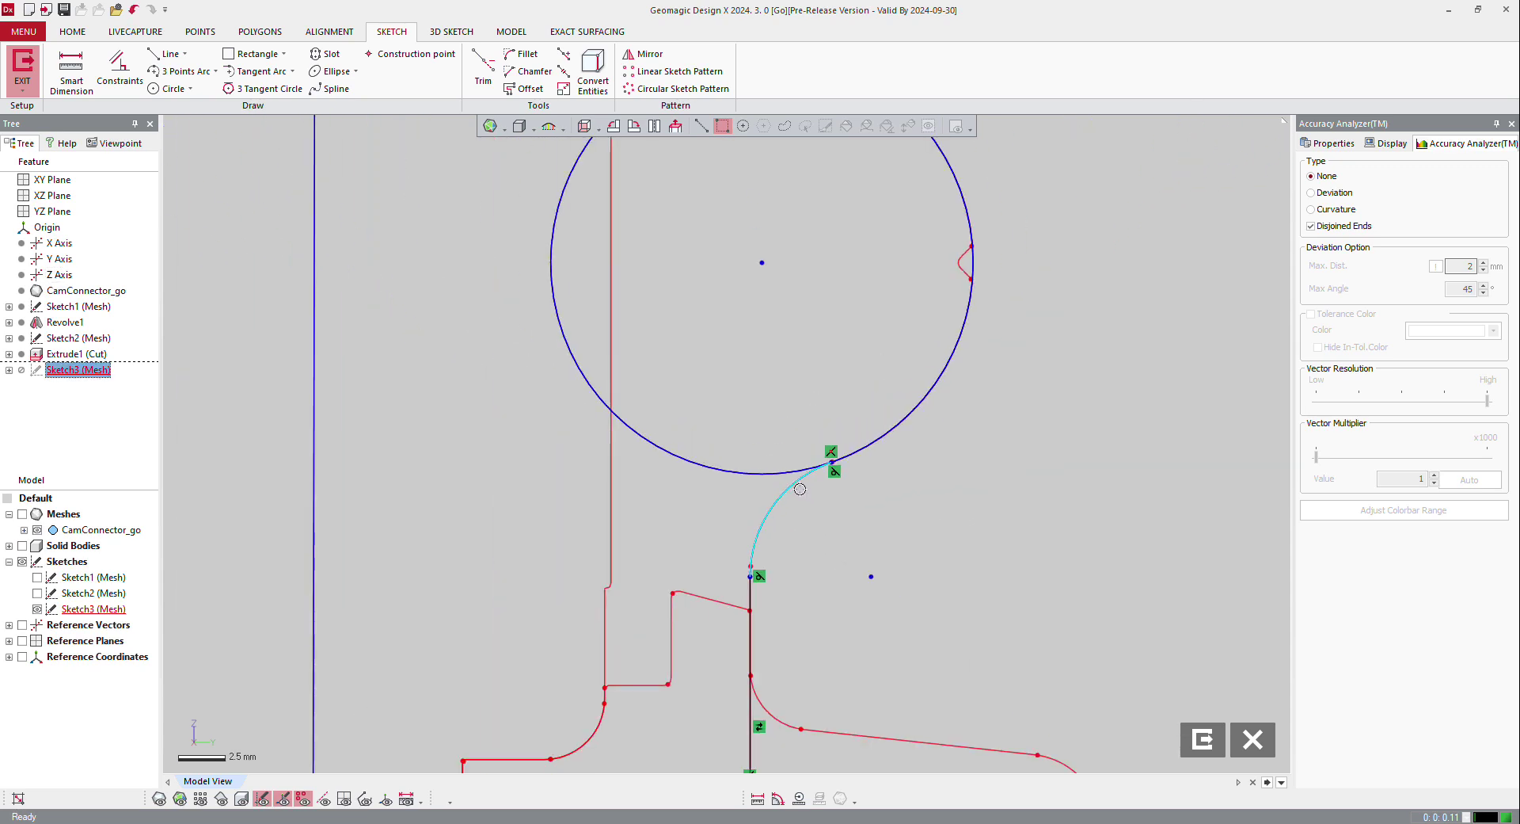
scroll(816, 523, down, 3)
scroll(911, 404, up, 6)
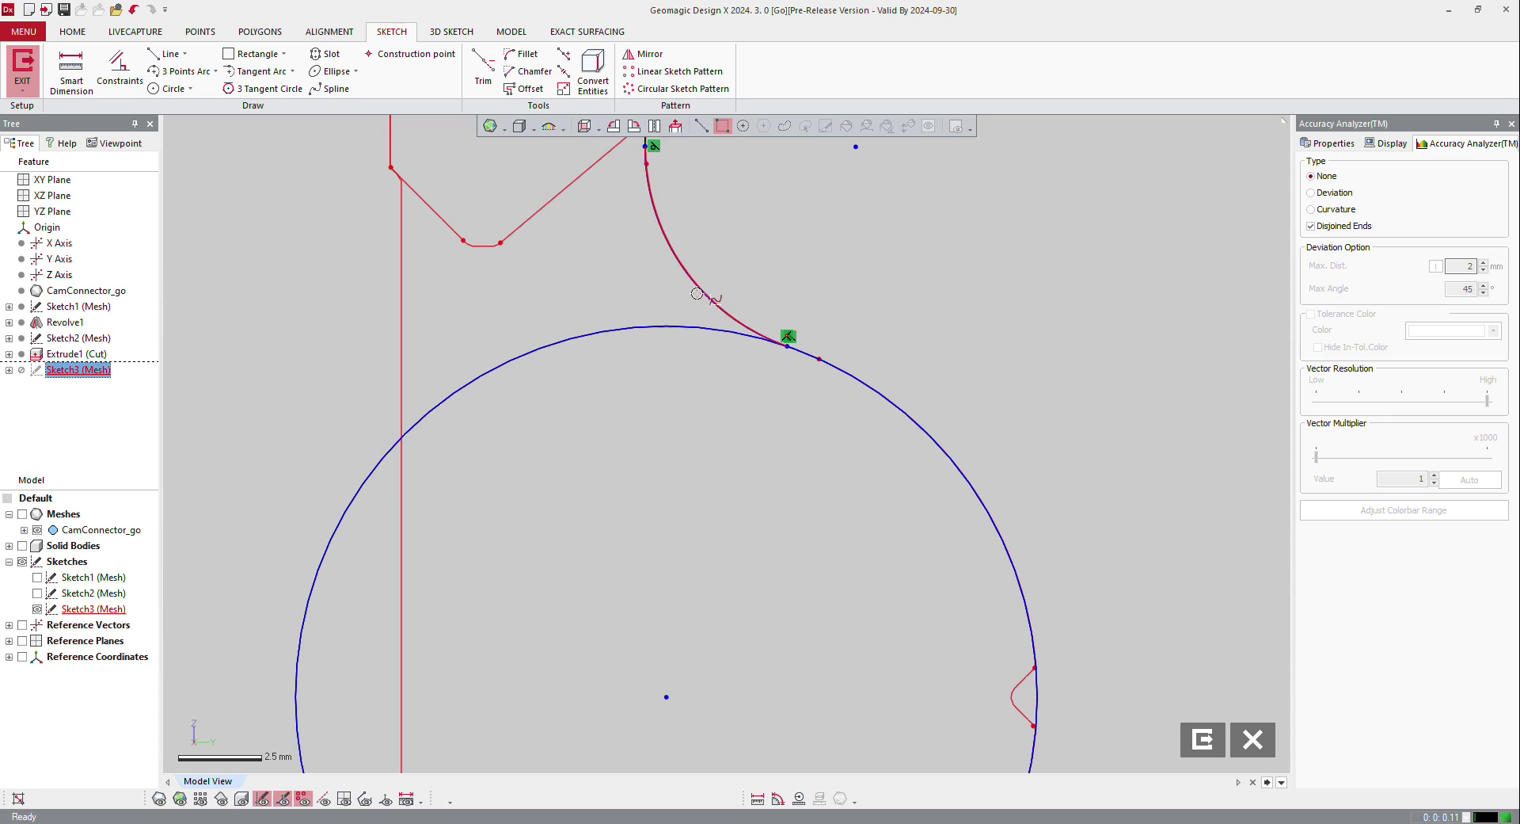
scroll(729, 339, down, 3)
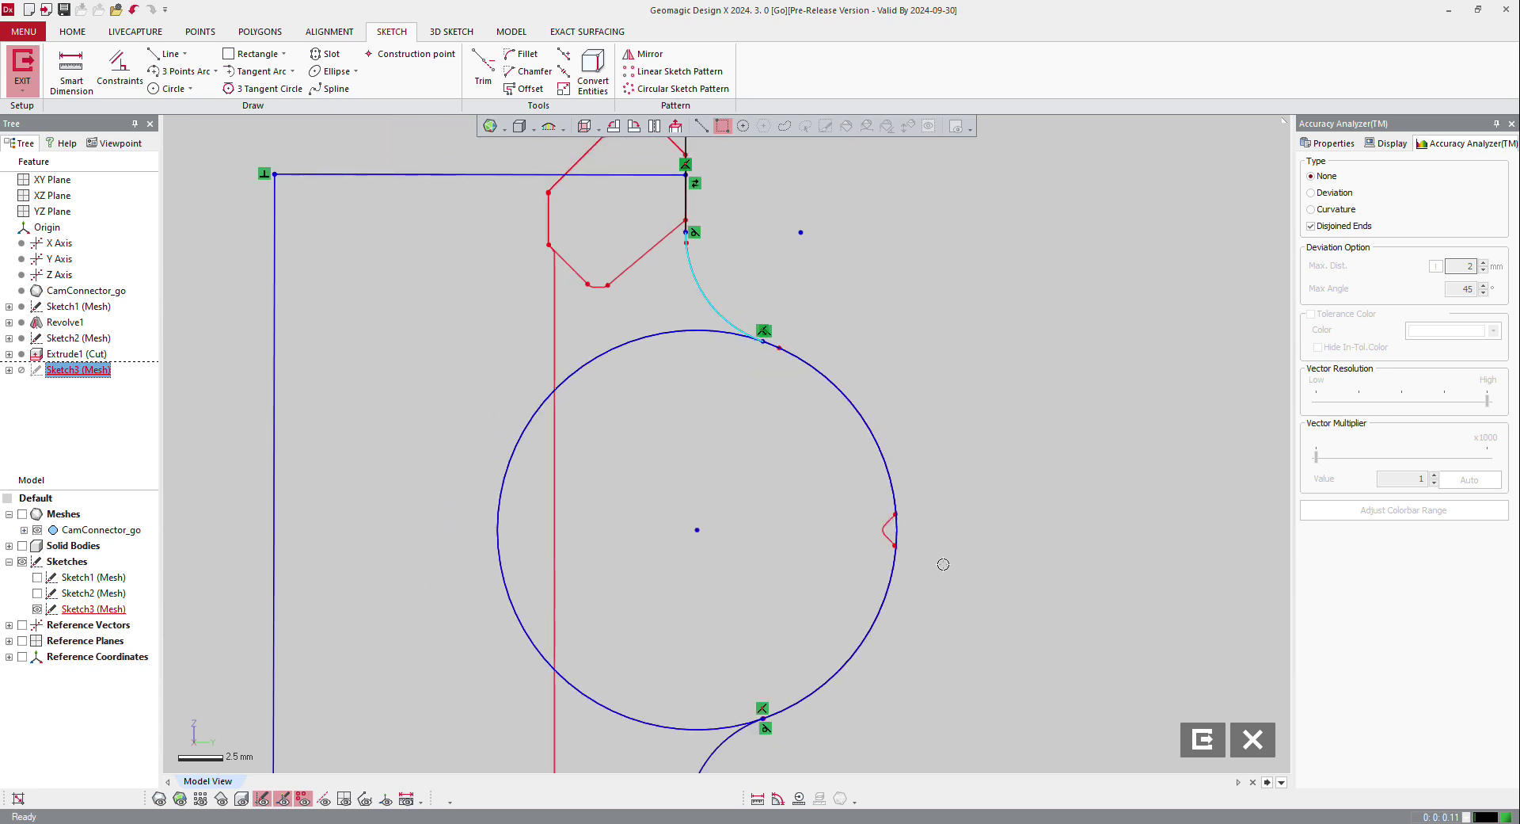
scroll(943, 563, down, 2)
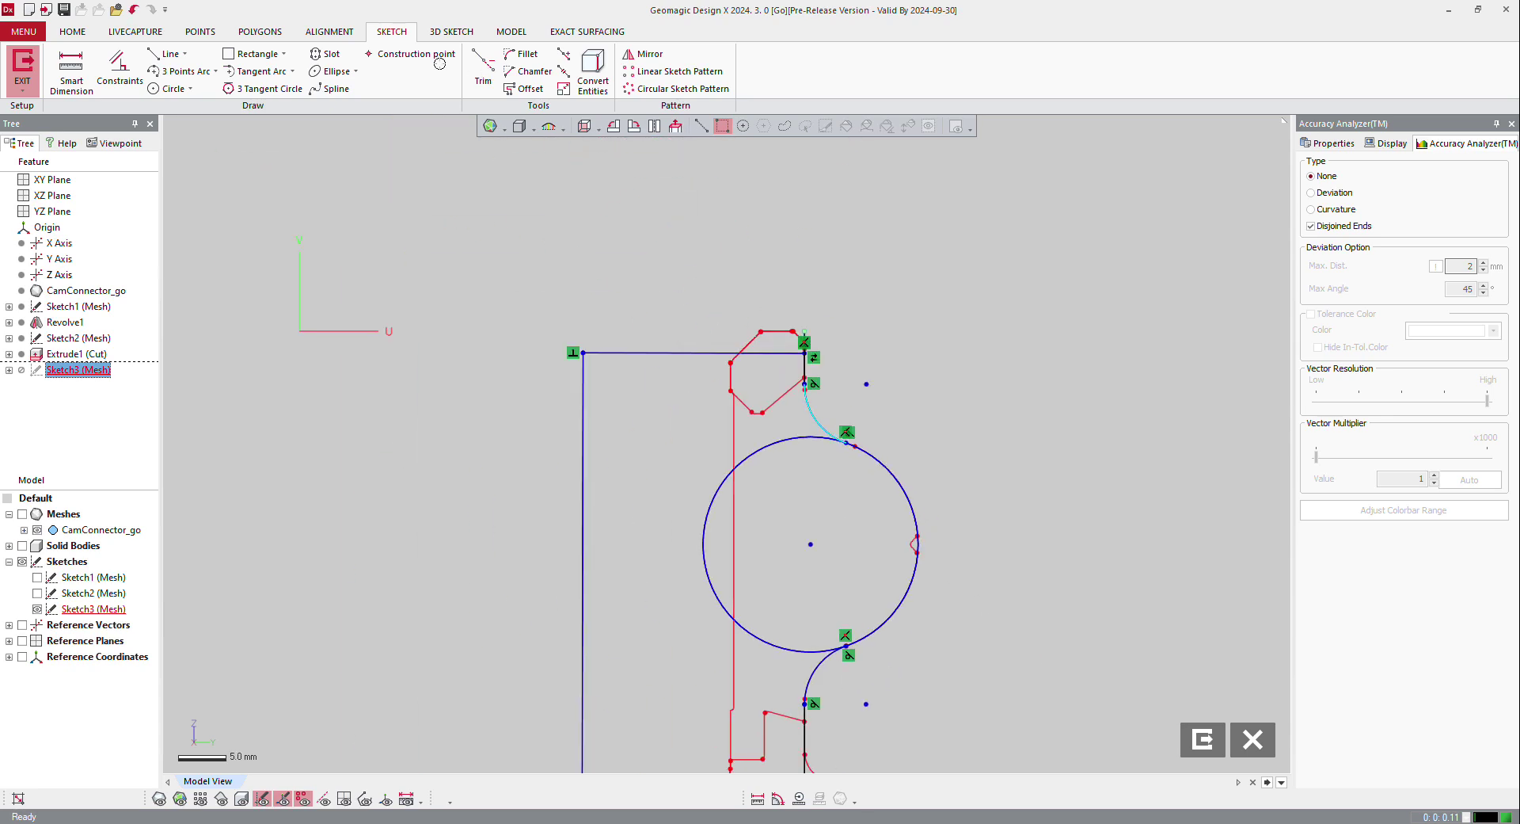
Power-trim the circle's inner arc between the two fillets and the vertical line ends overhanging the two horizontal lines
click(484, 65)
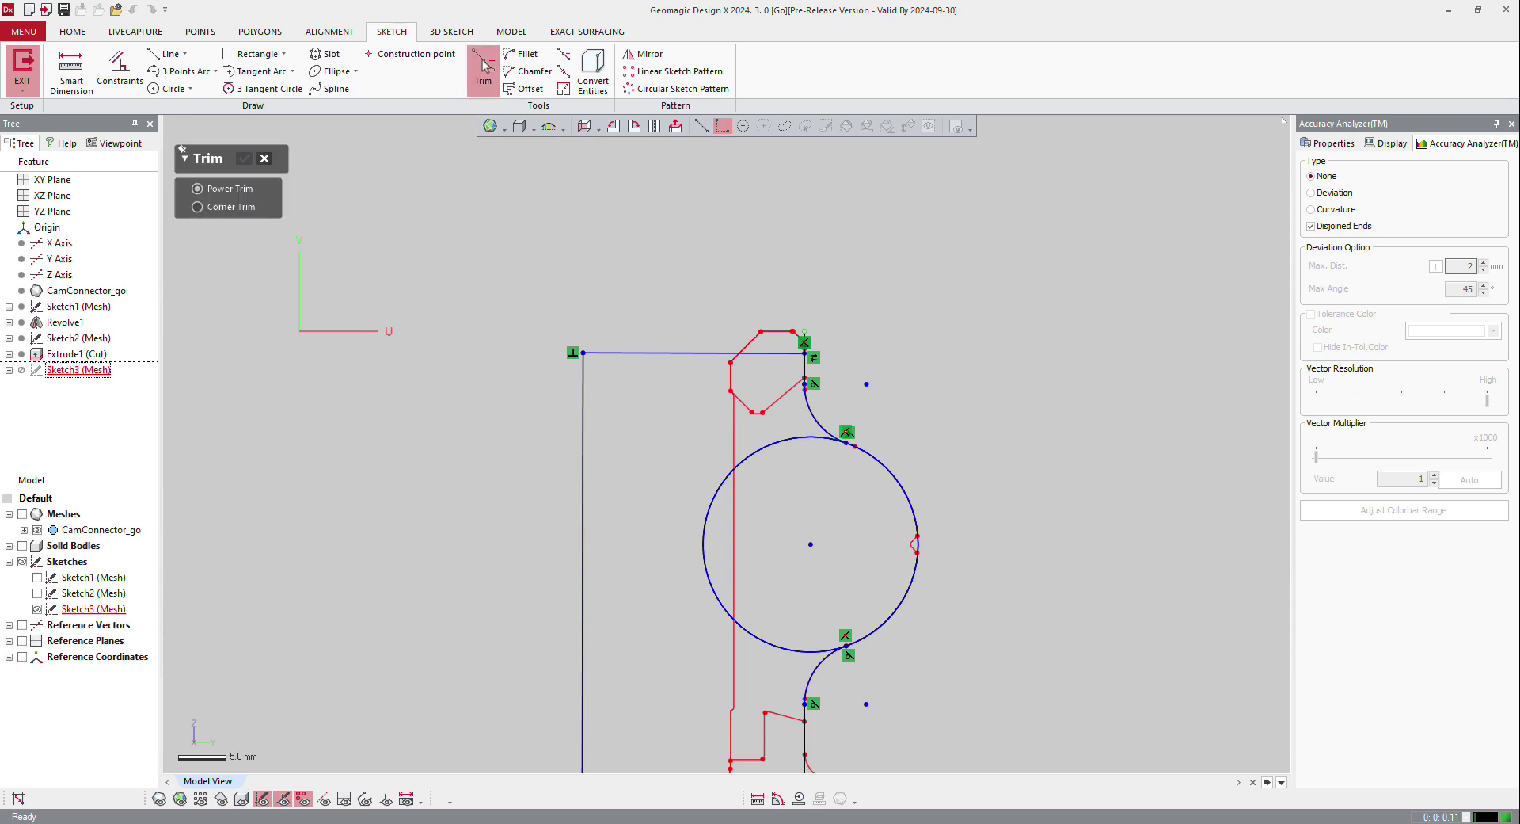
click(707, 514)
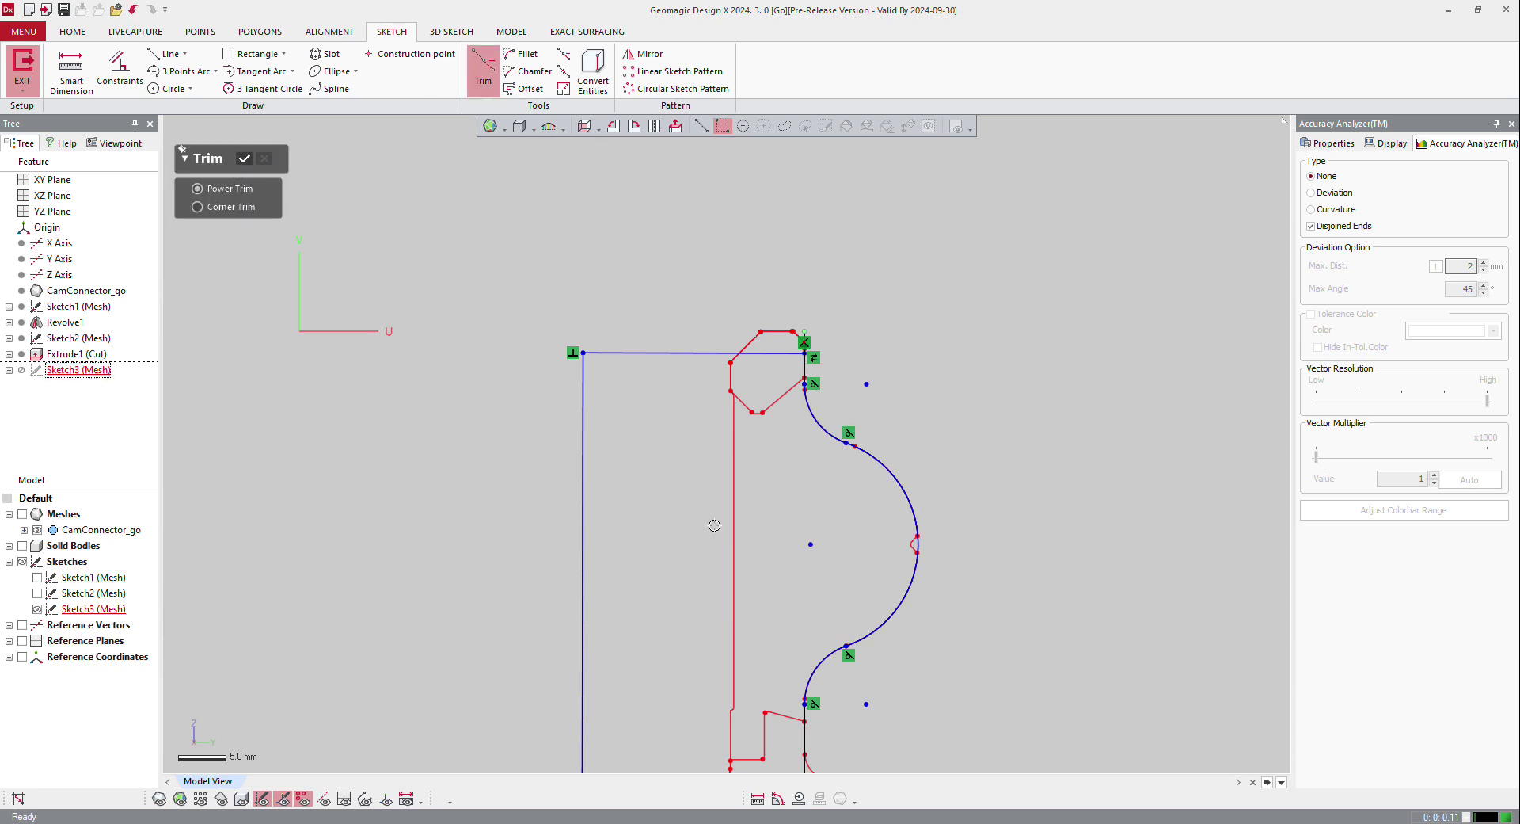
scroll(759, 554, down, 3)
scroll(779, 655, up, 3)
click(763, 632)
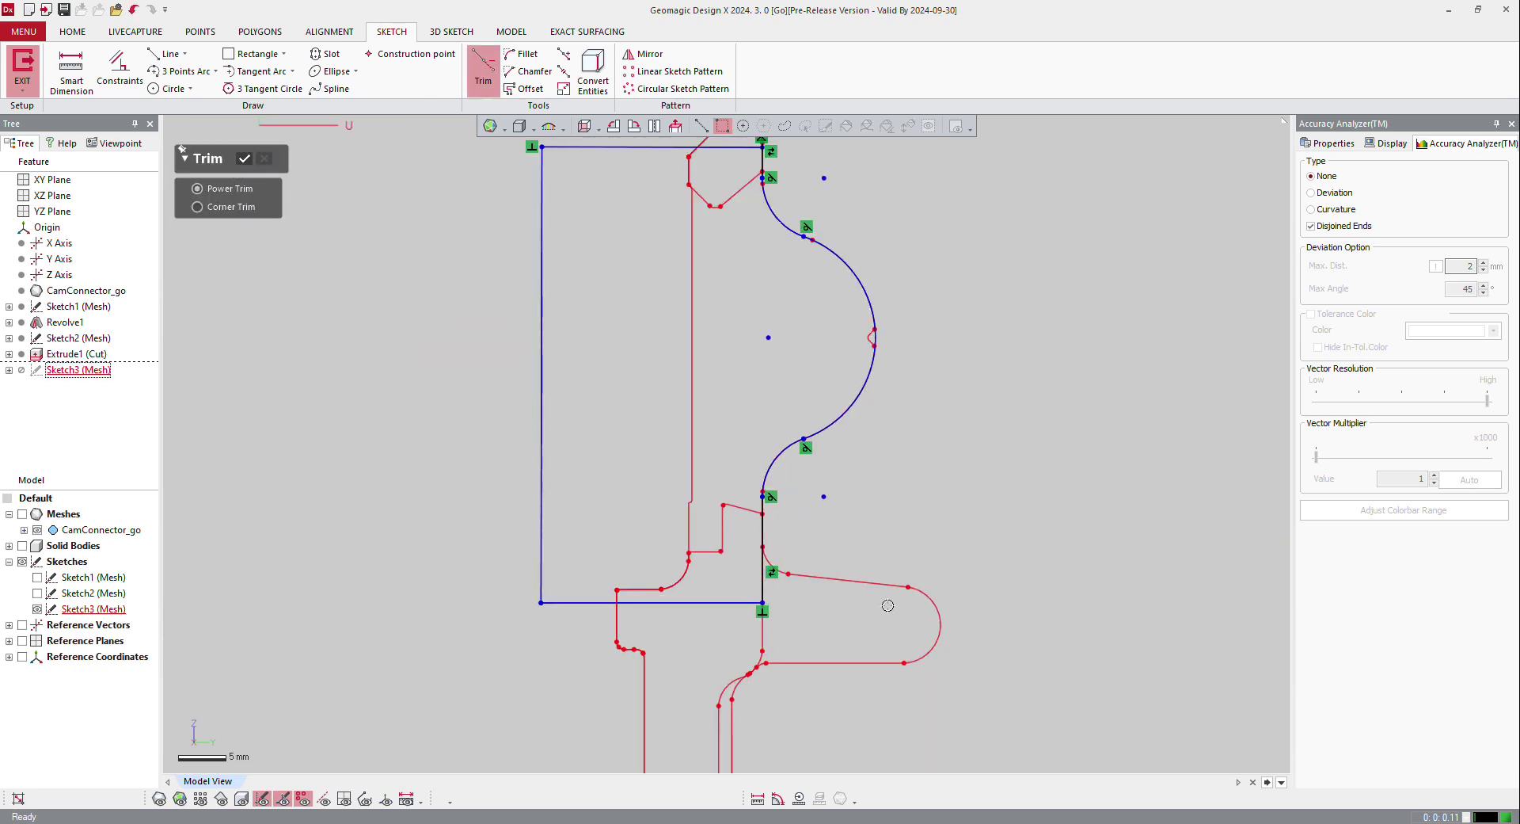
scroll(888, 604, down, 3)
scroll(789, 514, up, 3)
scroll(789, 514, up, 2)
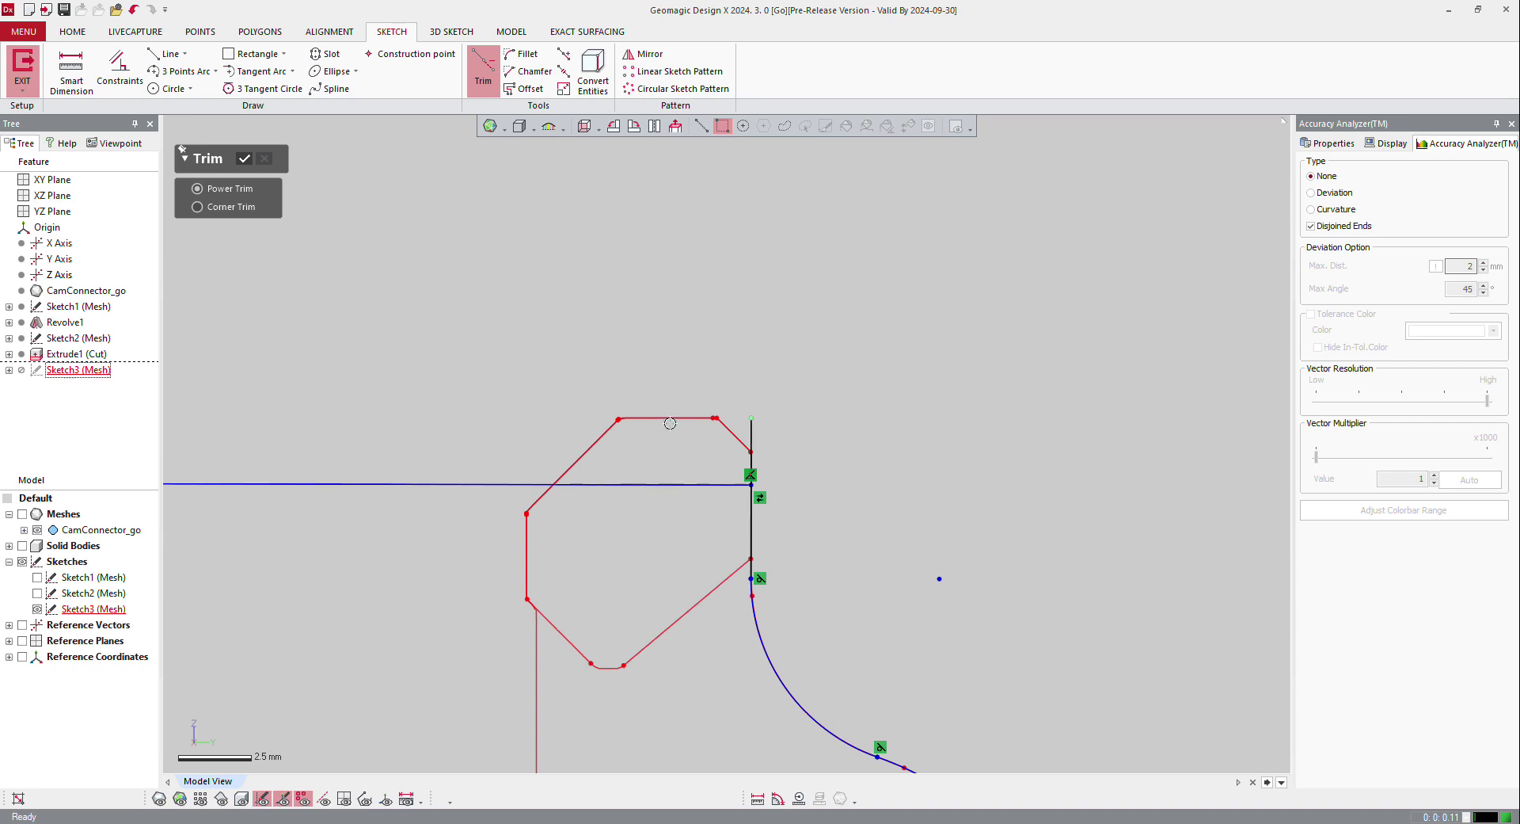
scroll(759, 479, down, 4)
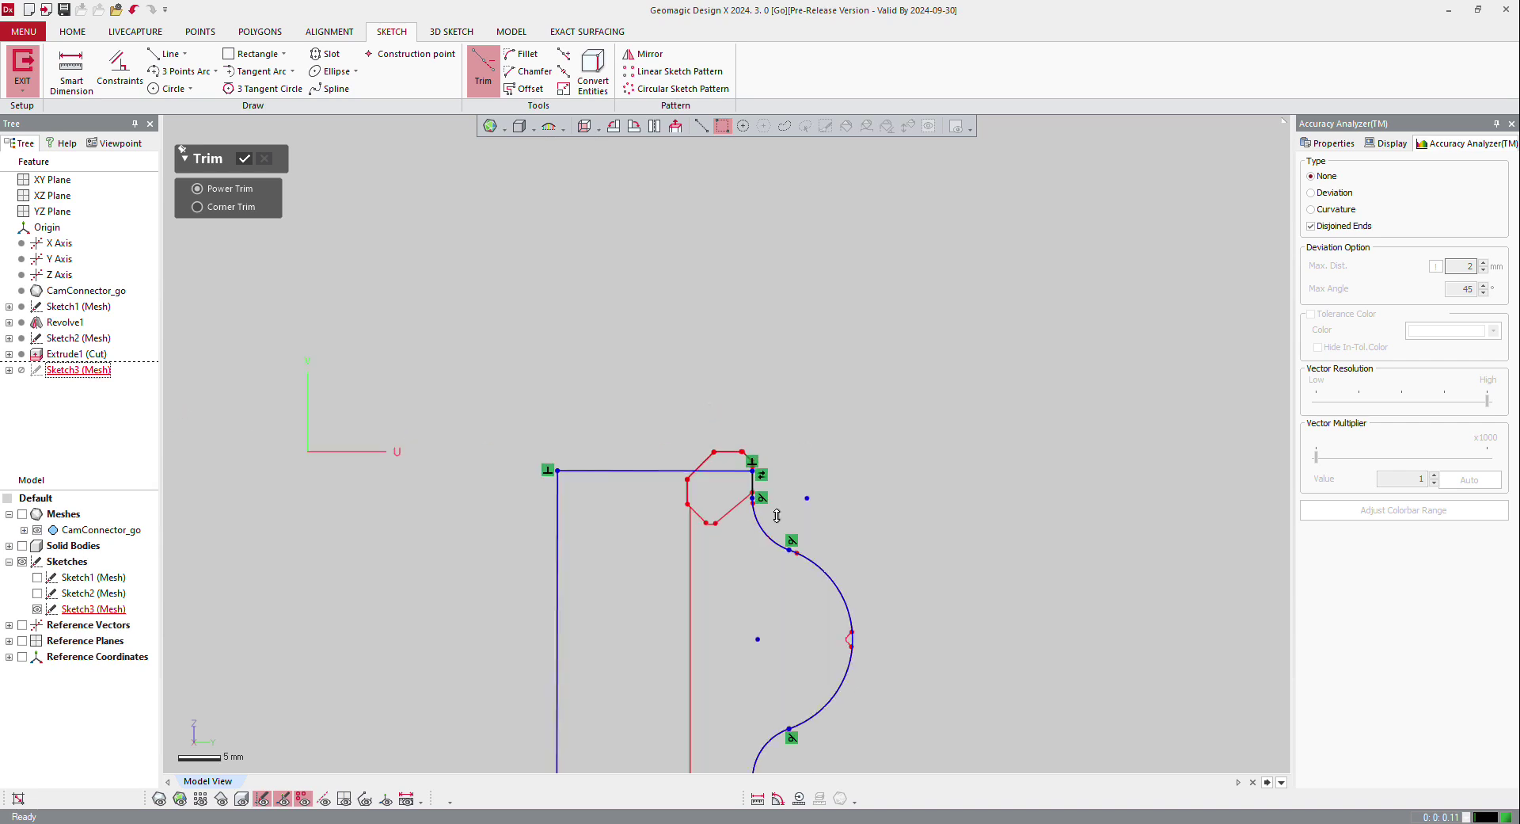
Draw two polyline-fitted lines, each about 0.5 mm long, along the flanks of the small notch in the large arc
click(183, 57)
scroll(900, 666, up, 7)
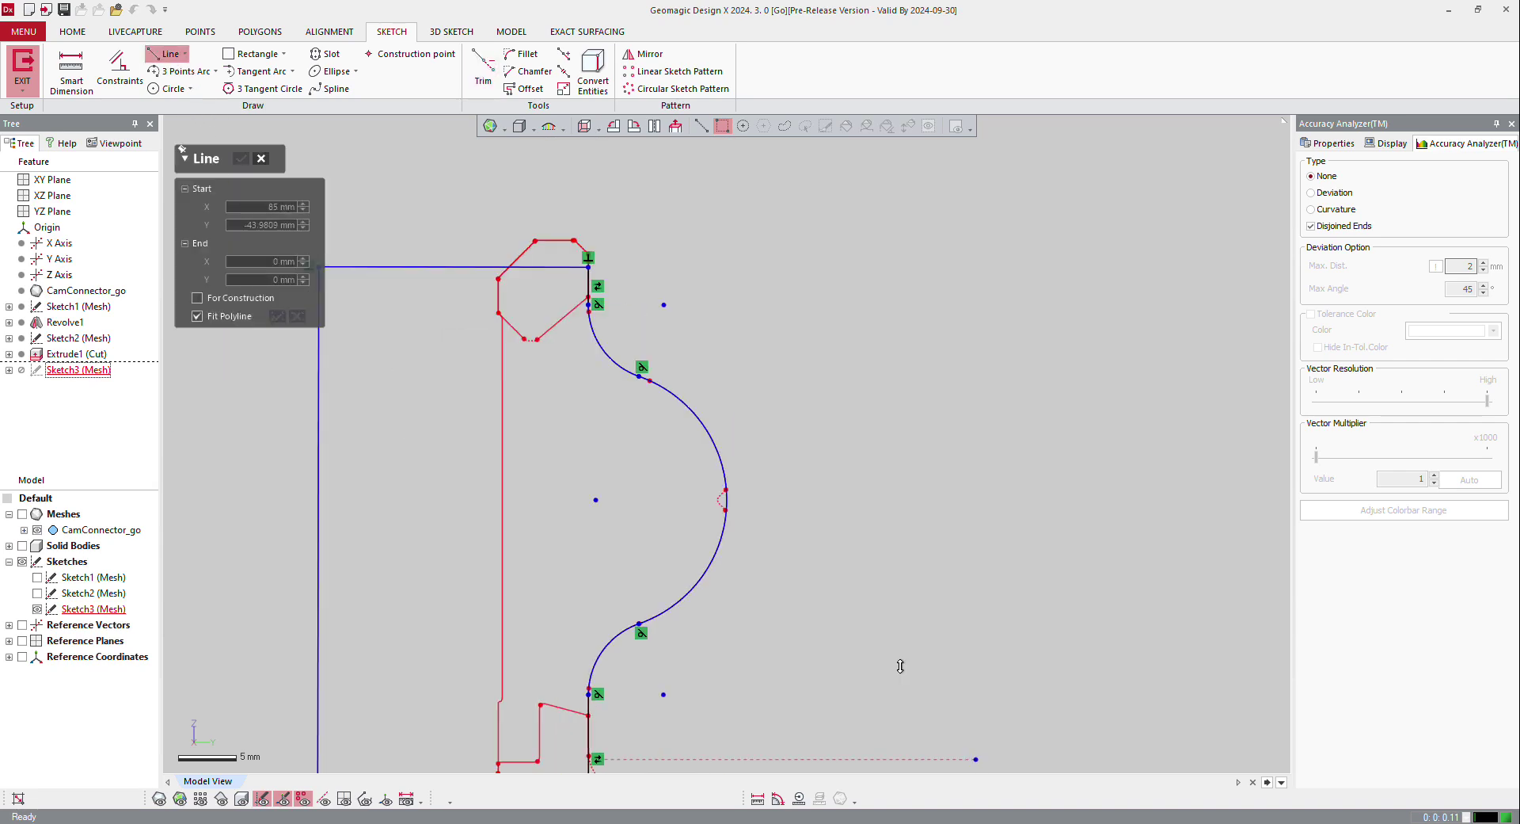
scroll(676, 487, up, 2)
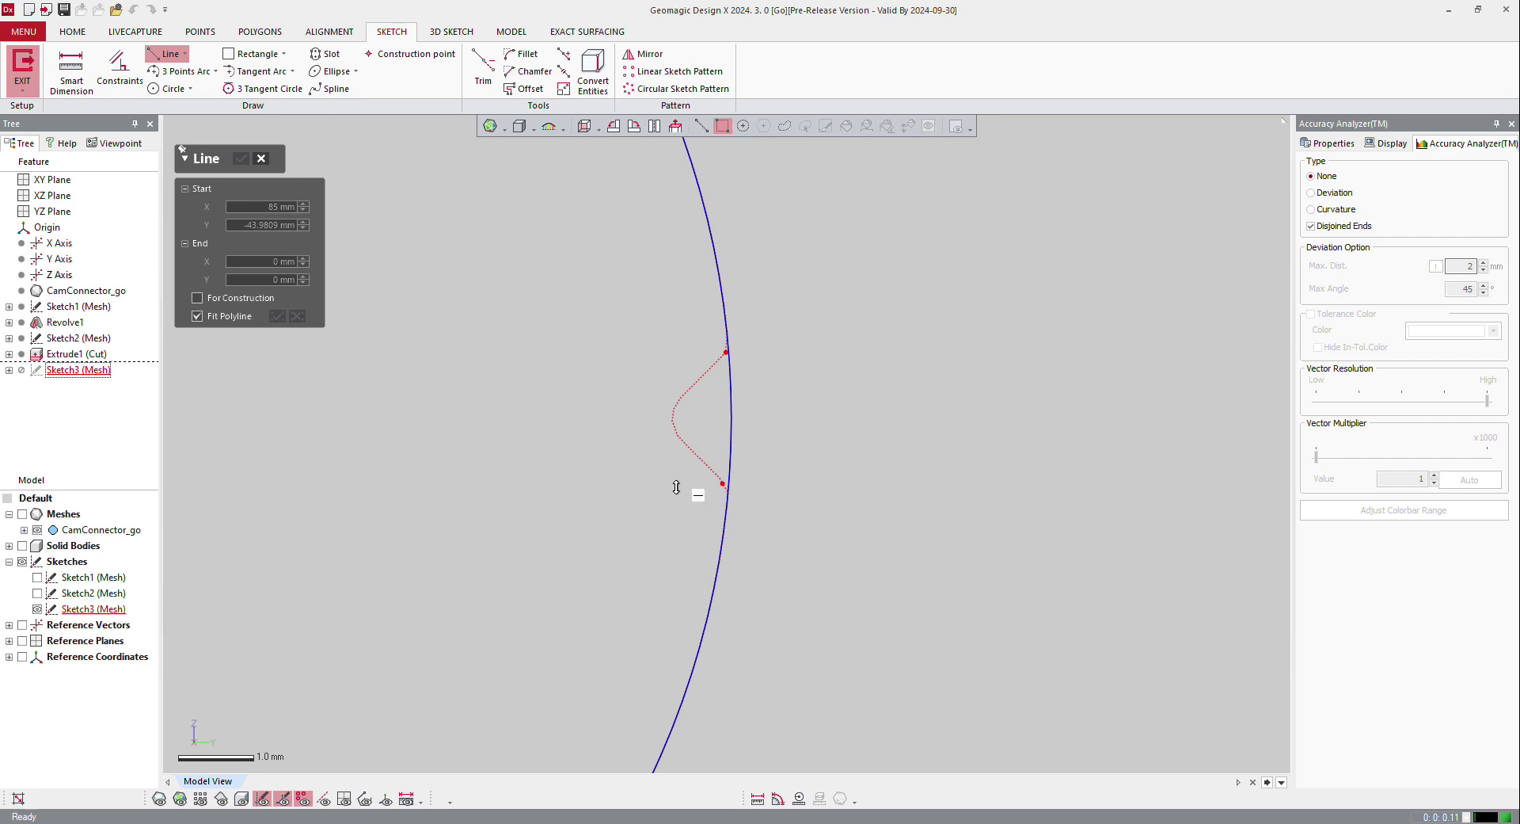
scroll(676, 487, up, 2)
click(696, 429)
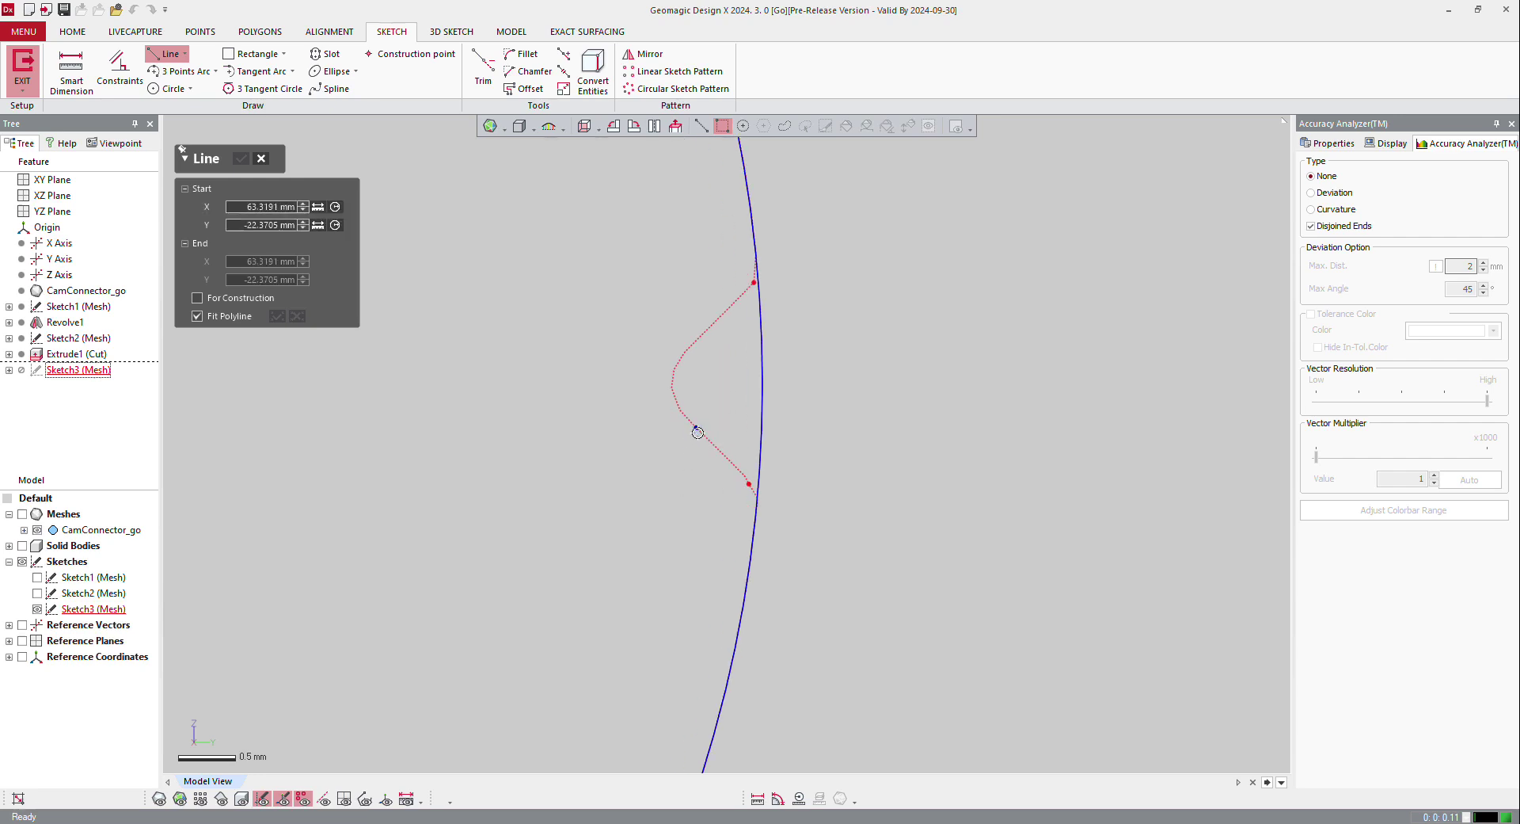
click(735, 467)
click(695, 342)
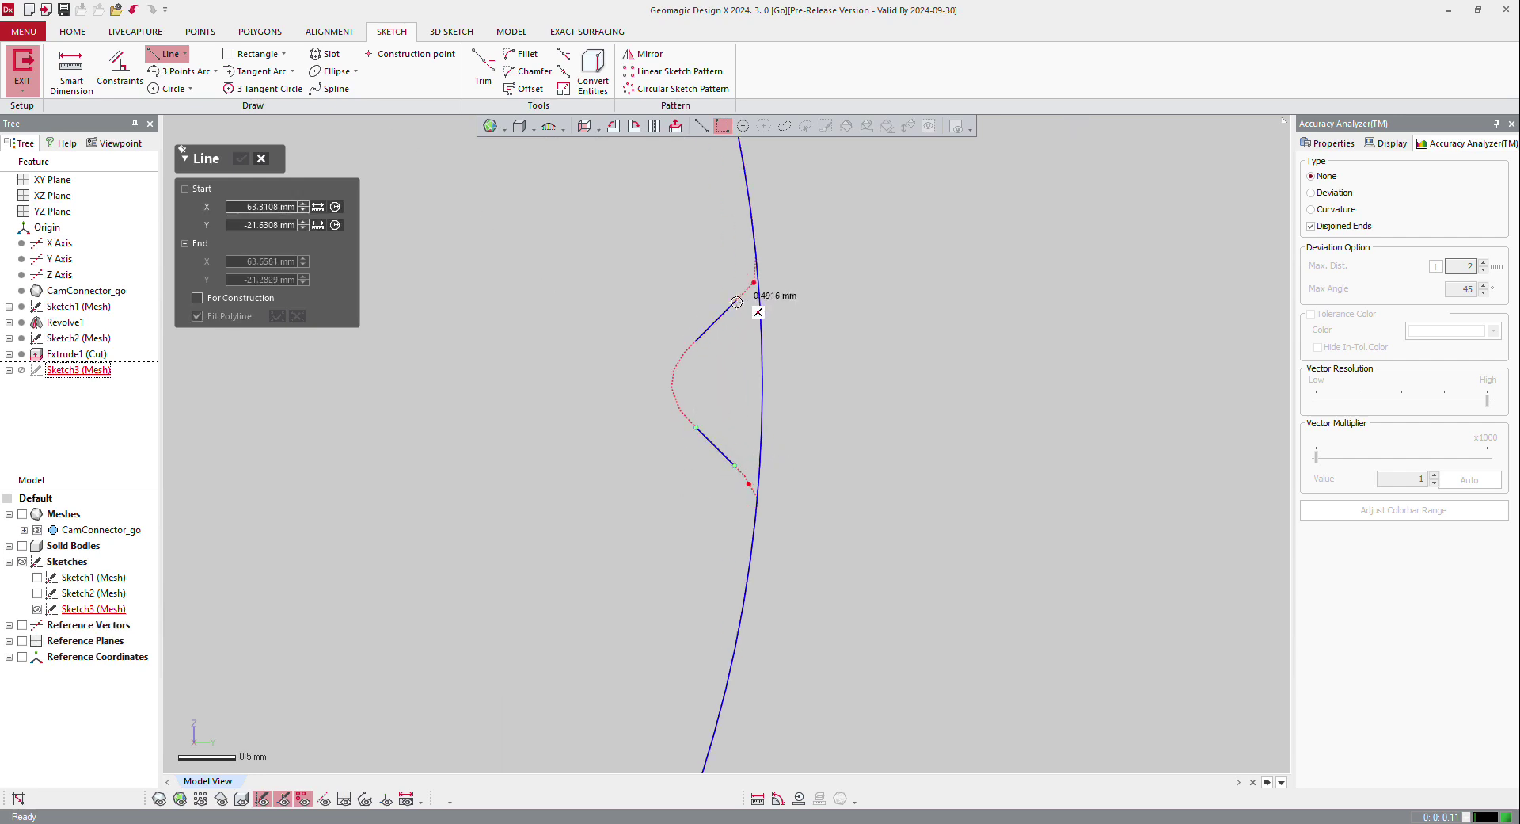
click(736, 301)
Corner-trim the two notch lines to meet at a point and extend their outer ends to the large arc
click(509, 62)
click(483, 69)
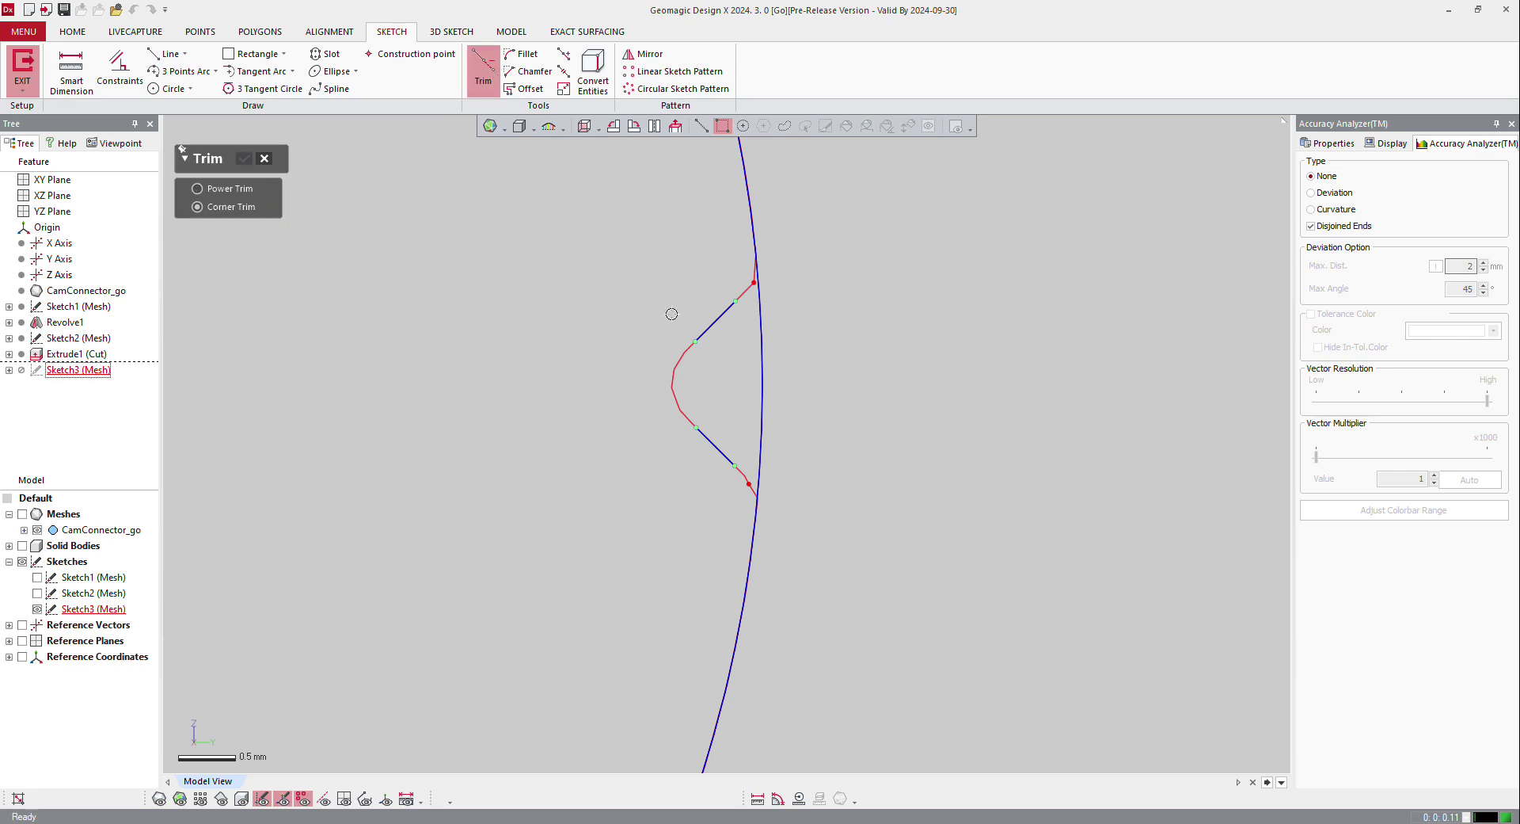
click(713, 444)
click(713, 324)
click(563, 54)
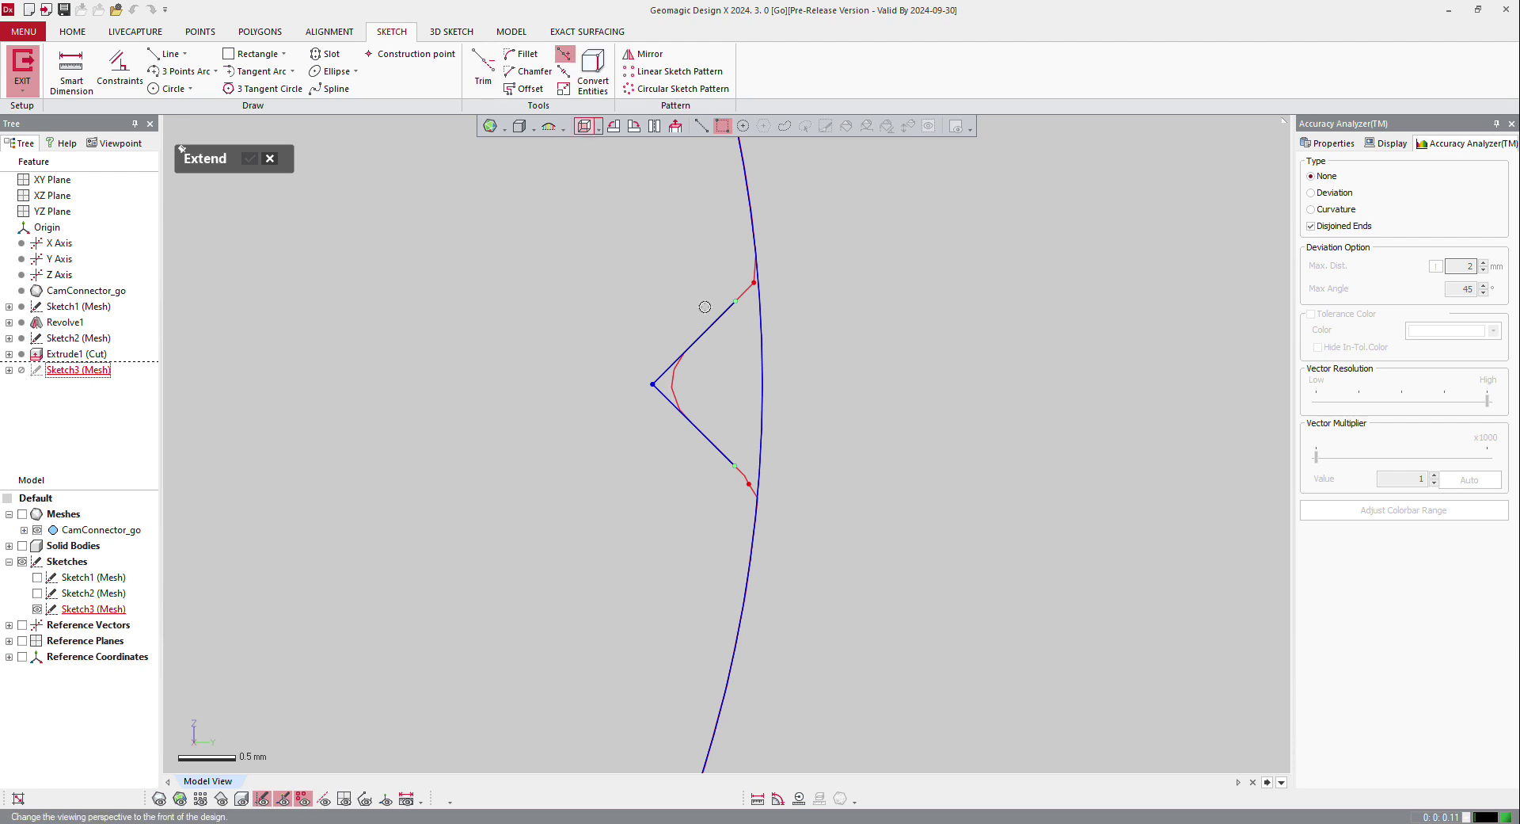
click(728, 311)
click(731, 464)
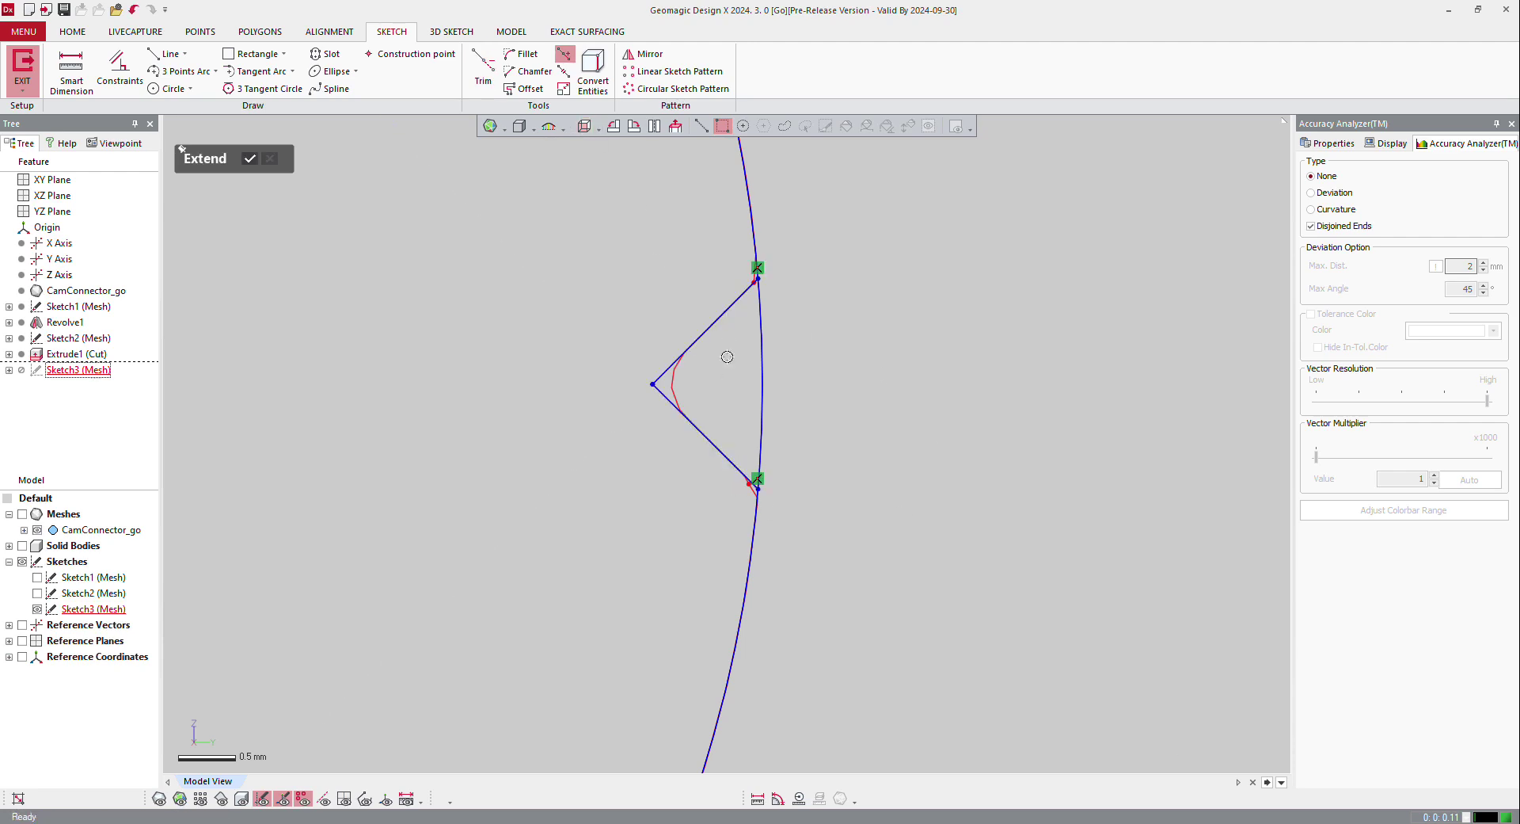
Fillet the notch's inner corner to match the rounded section polyline
click(526, 56)
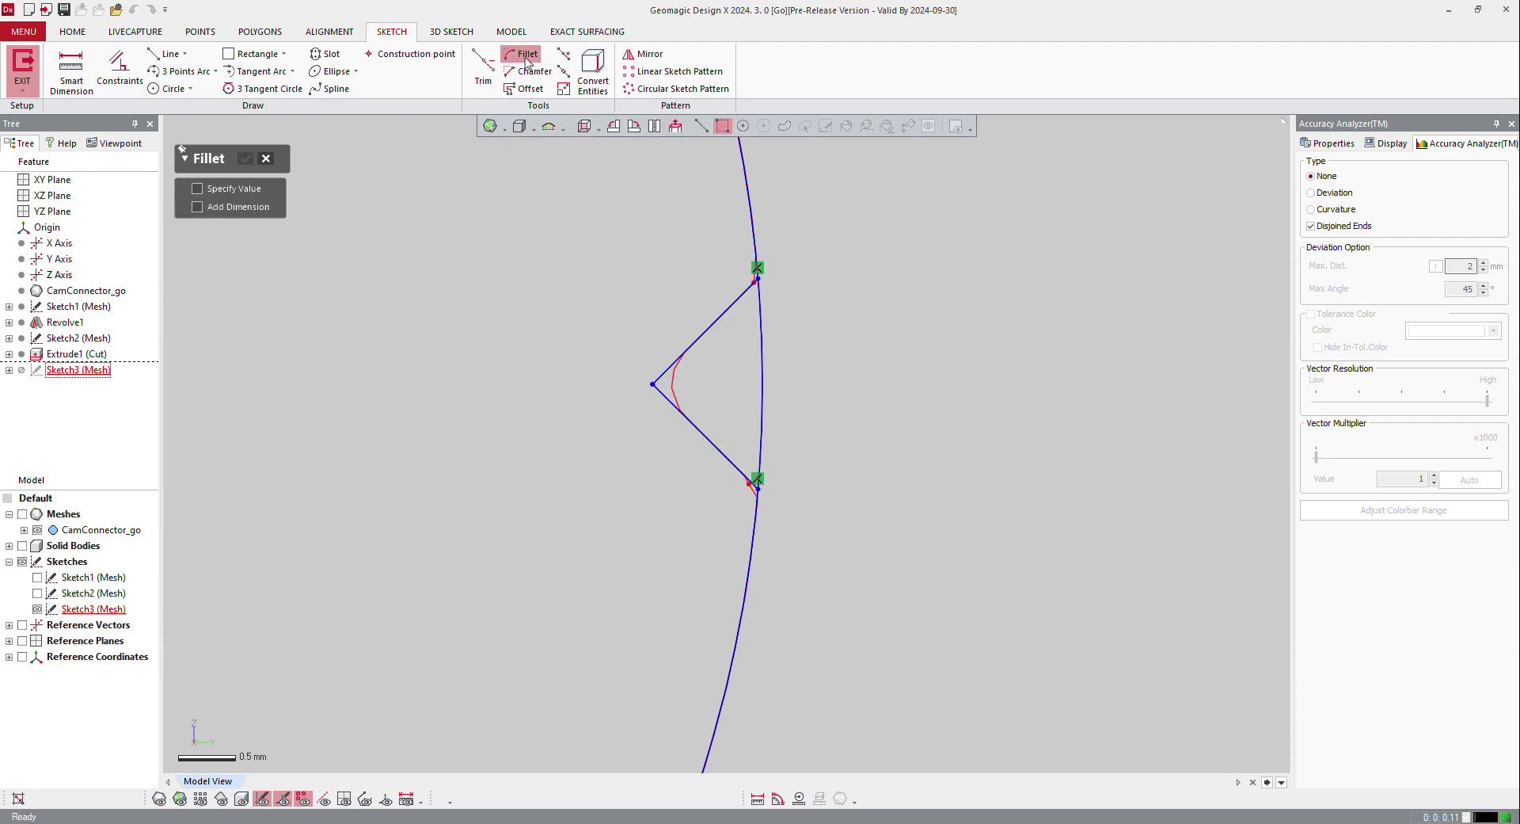
click(685, 342)
click(691, 417)
key(Escape)
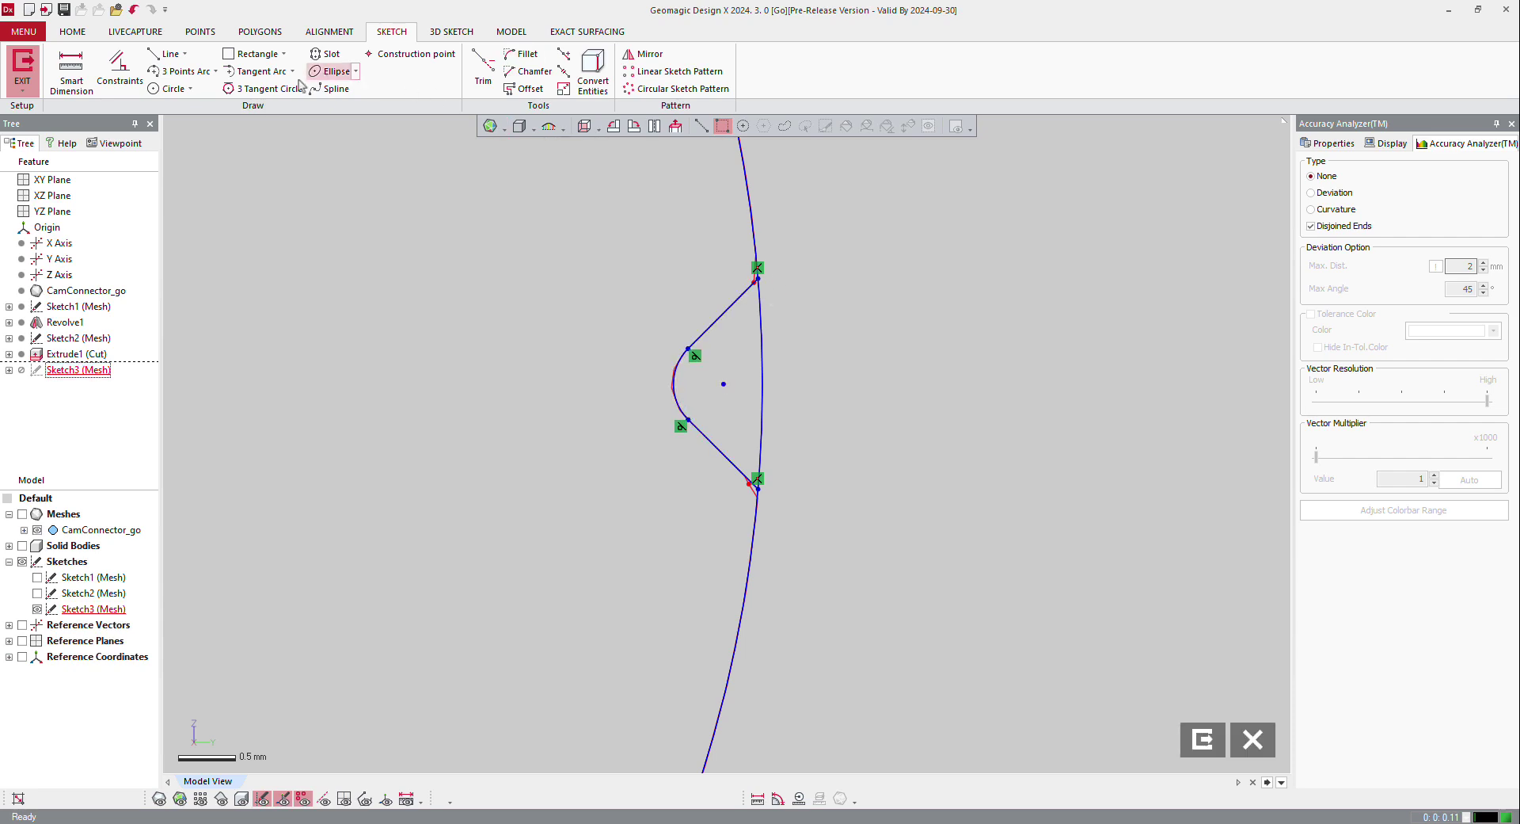
Trim away the large arc across the notch opening and fillet both outer notch corners
click(483, 69)
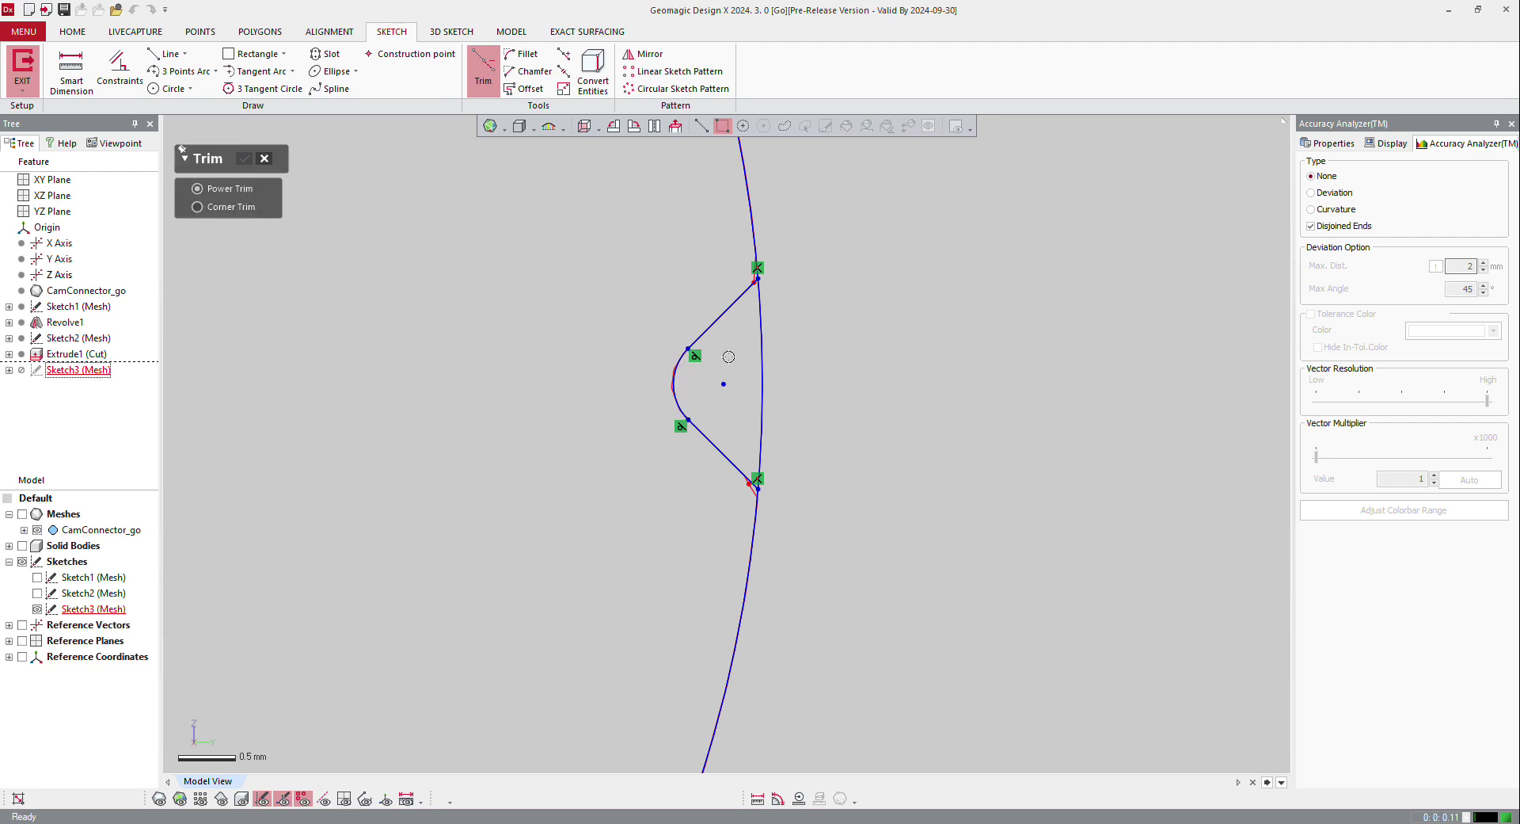
drag(729, 356, 823, 340)
click(523, 54)
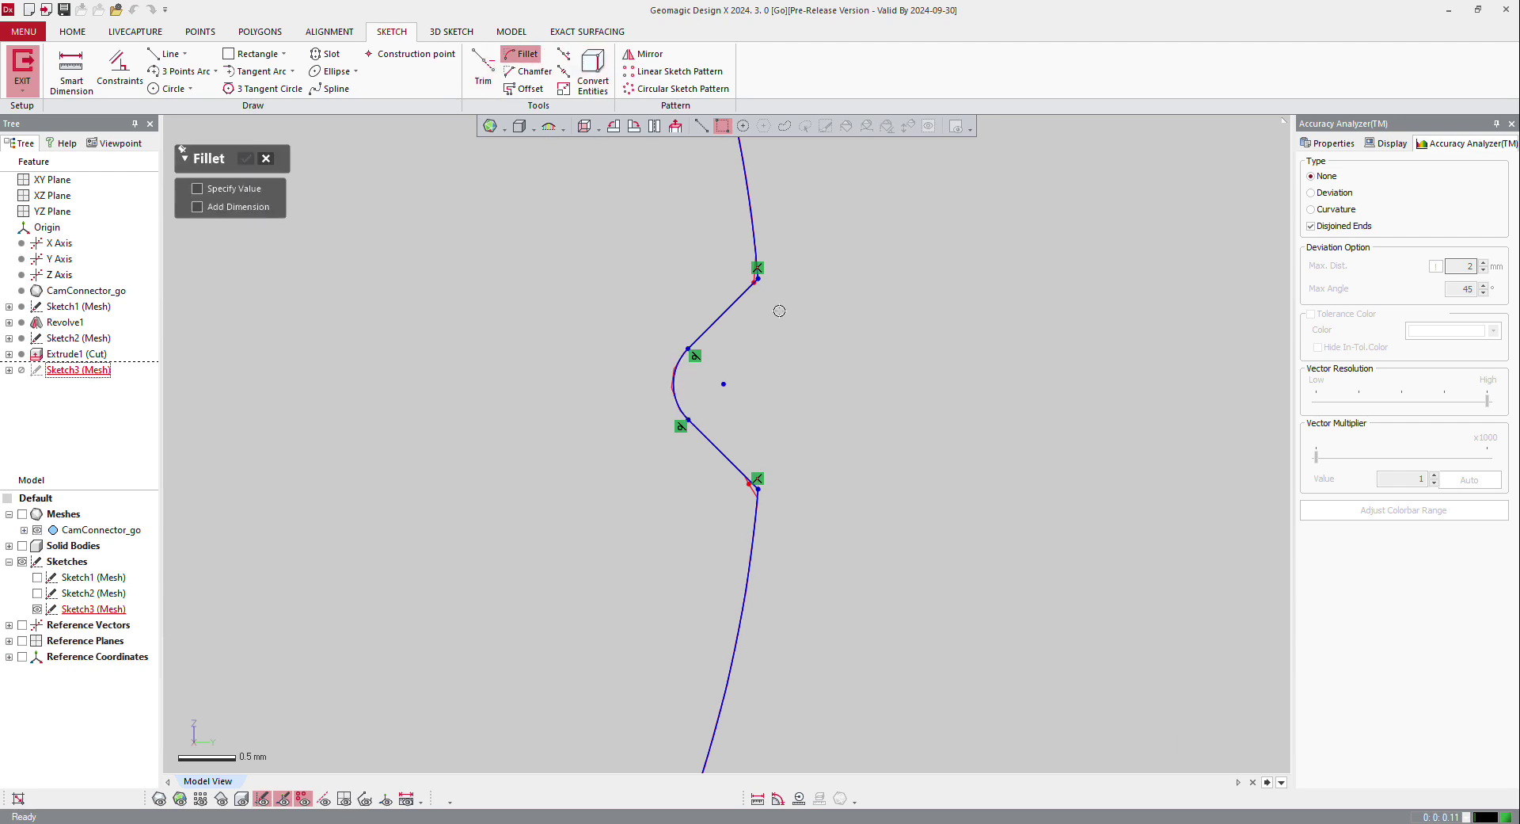
click(758, 270)
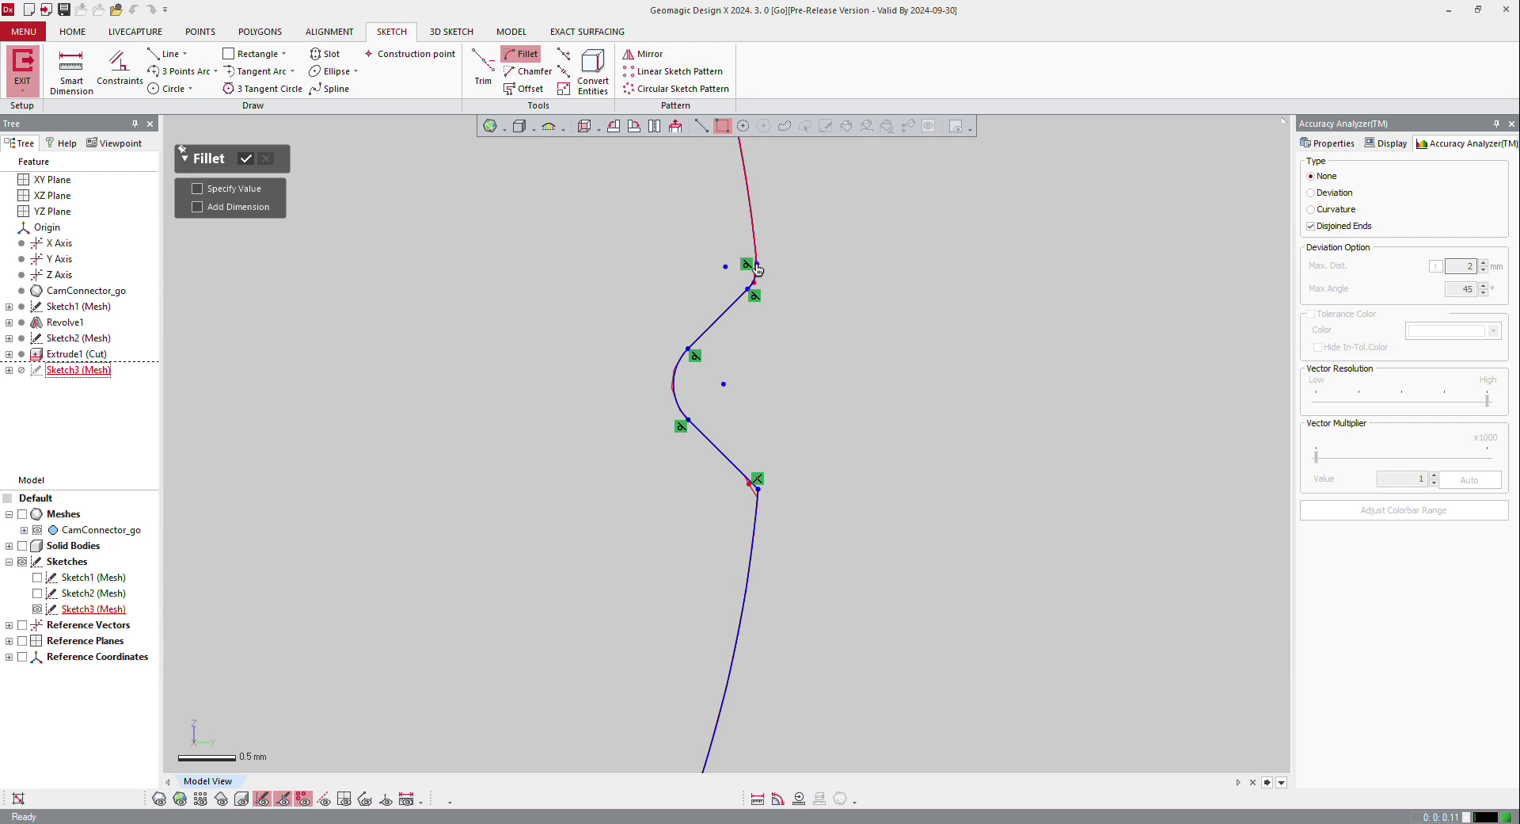
click(744, 478)
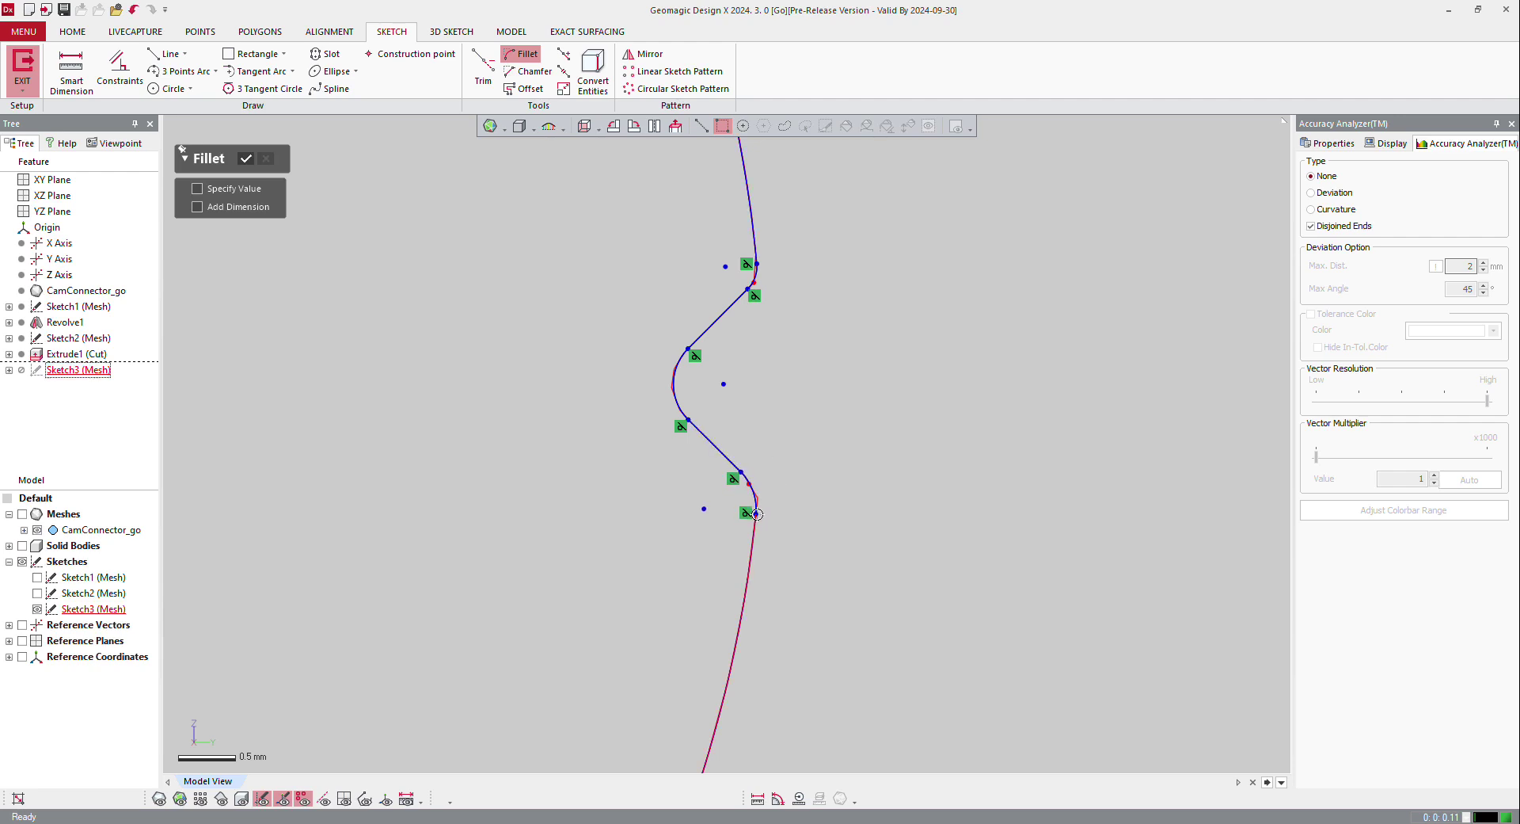
click(245, 159)
scroll(628, 448, down, 10)
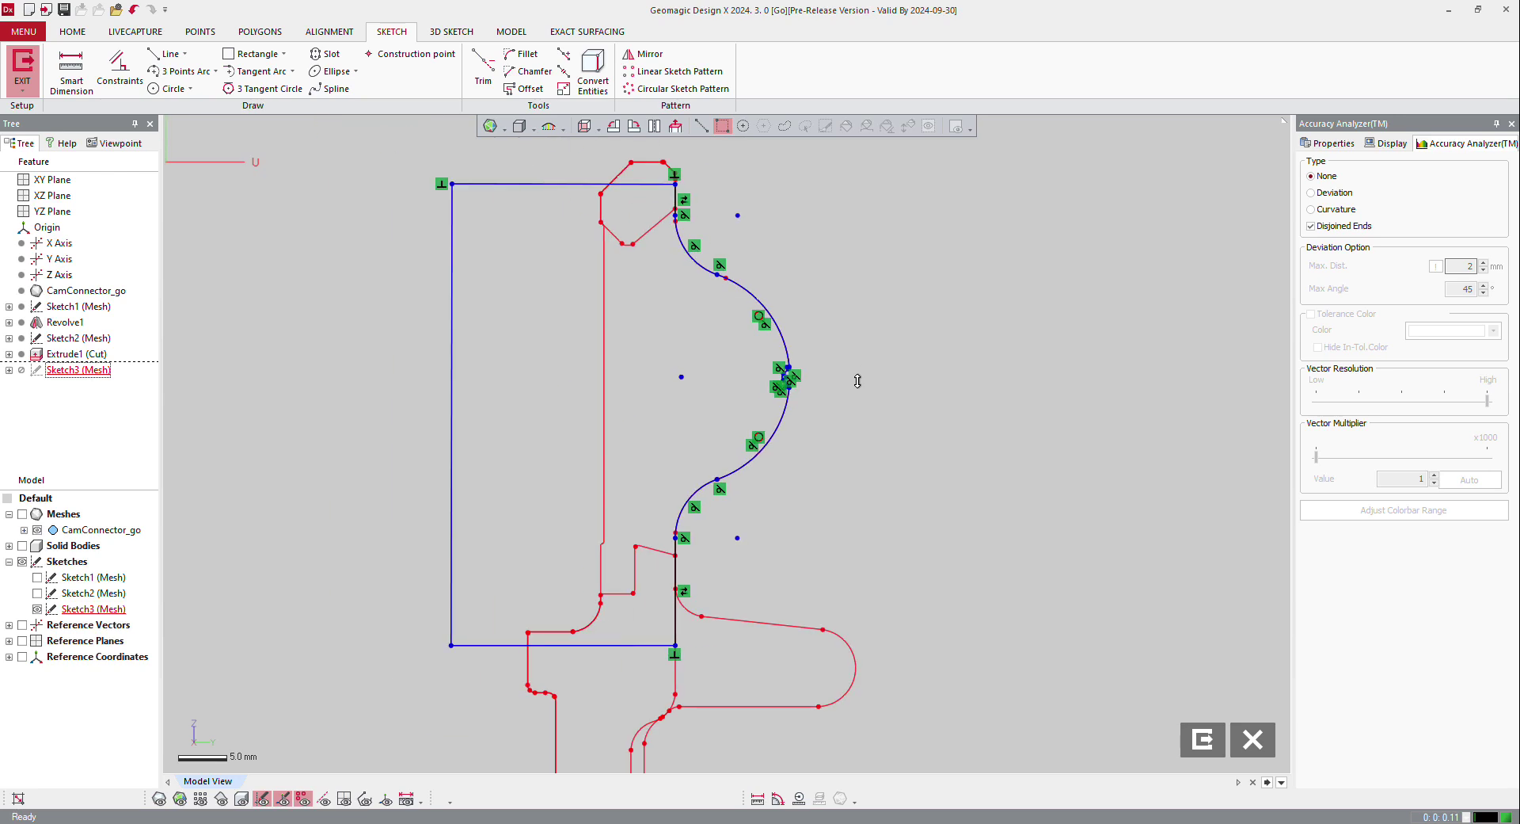
Exit the sketch and revolve the closed Sketch3 profile 360° about the Z Axis as a separate body without merging
click(22, 67)
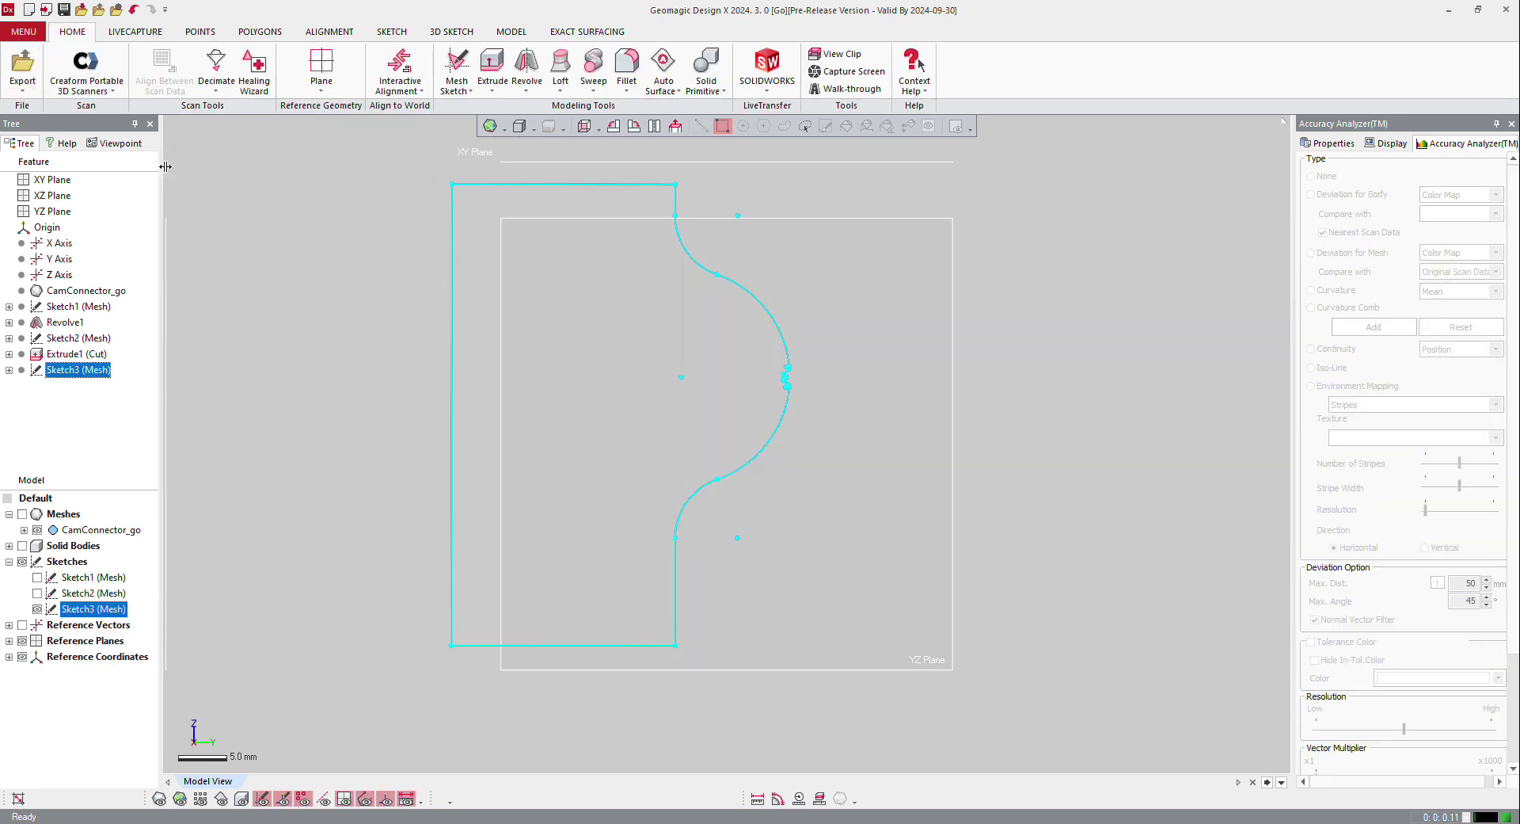
right_click(452, 390)
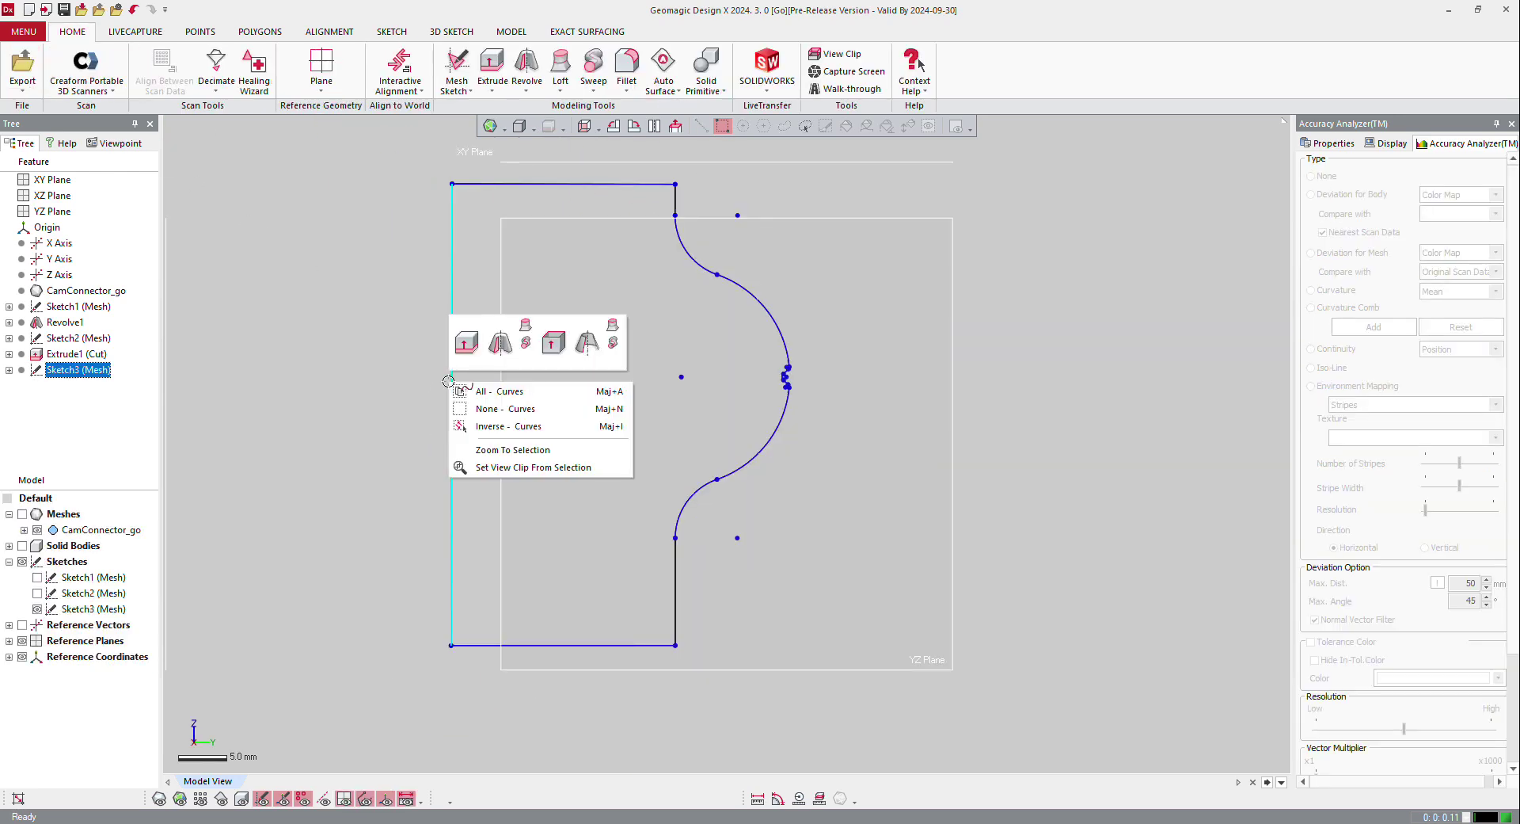
click(500, 344)
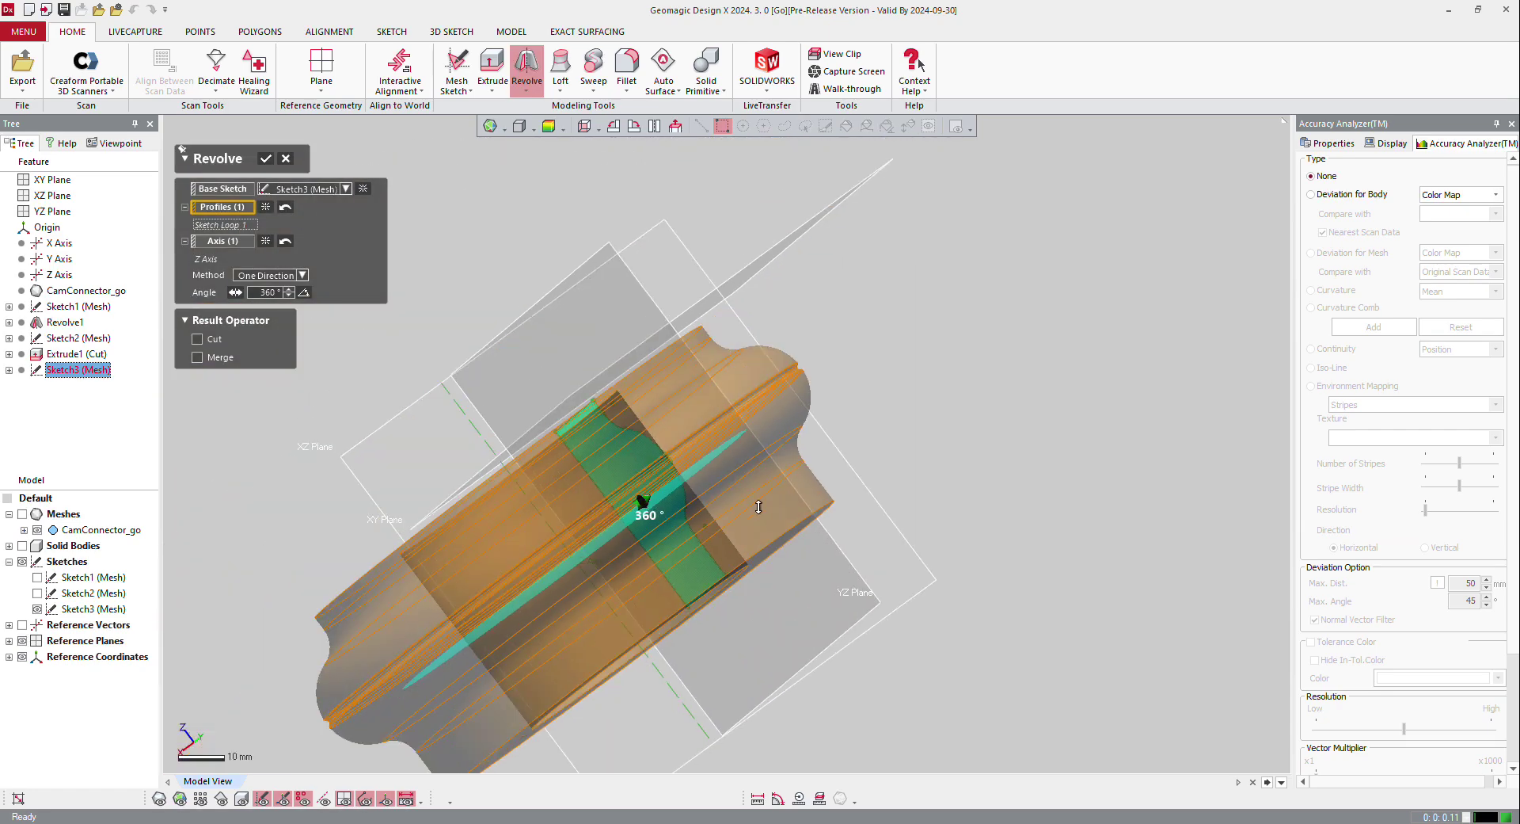
right_drag(758, 507, 431, 308)
scroll(567, 362, down, 3)
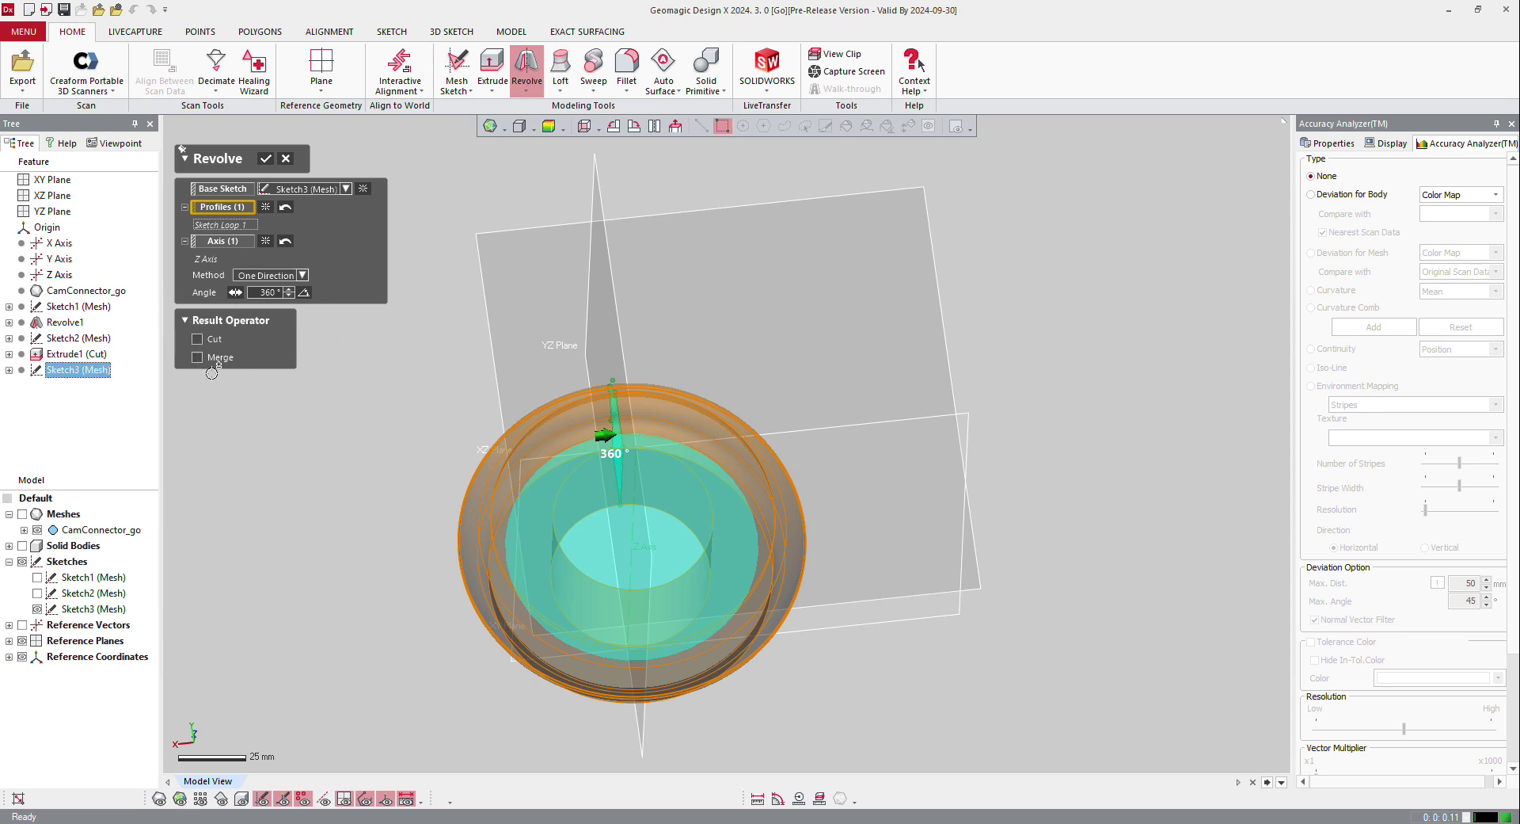
click(266, 159)
Show the solid bodies and view the revolved ring around the main body from above
right_drag(546, 322, 388, 722)
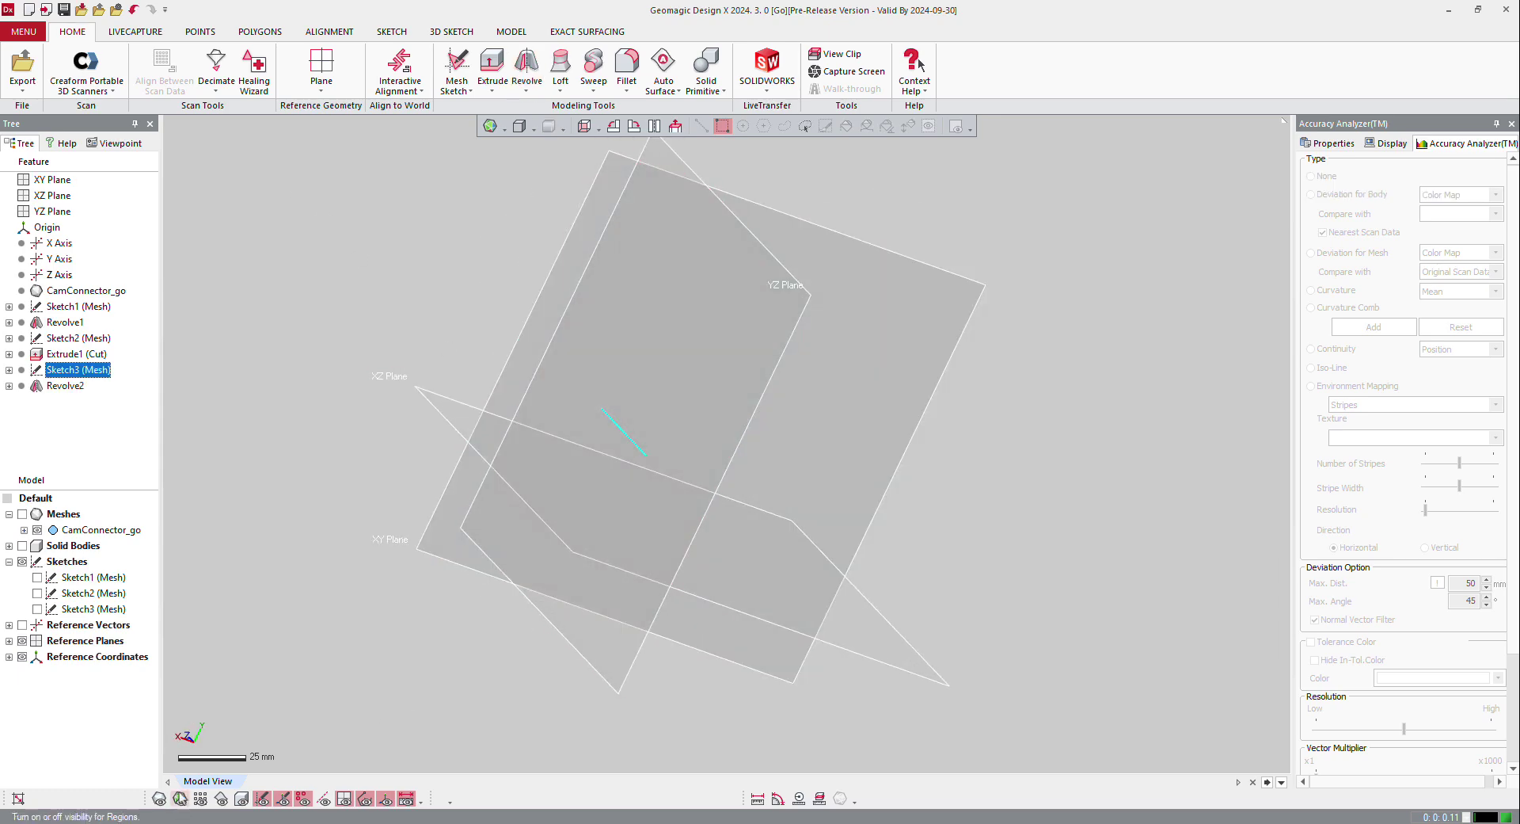
click(242, 798)
right_drag(832, 476, 625, 441)
scroll(880, 551, up, 3)
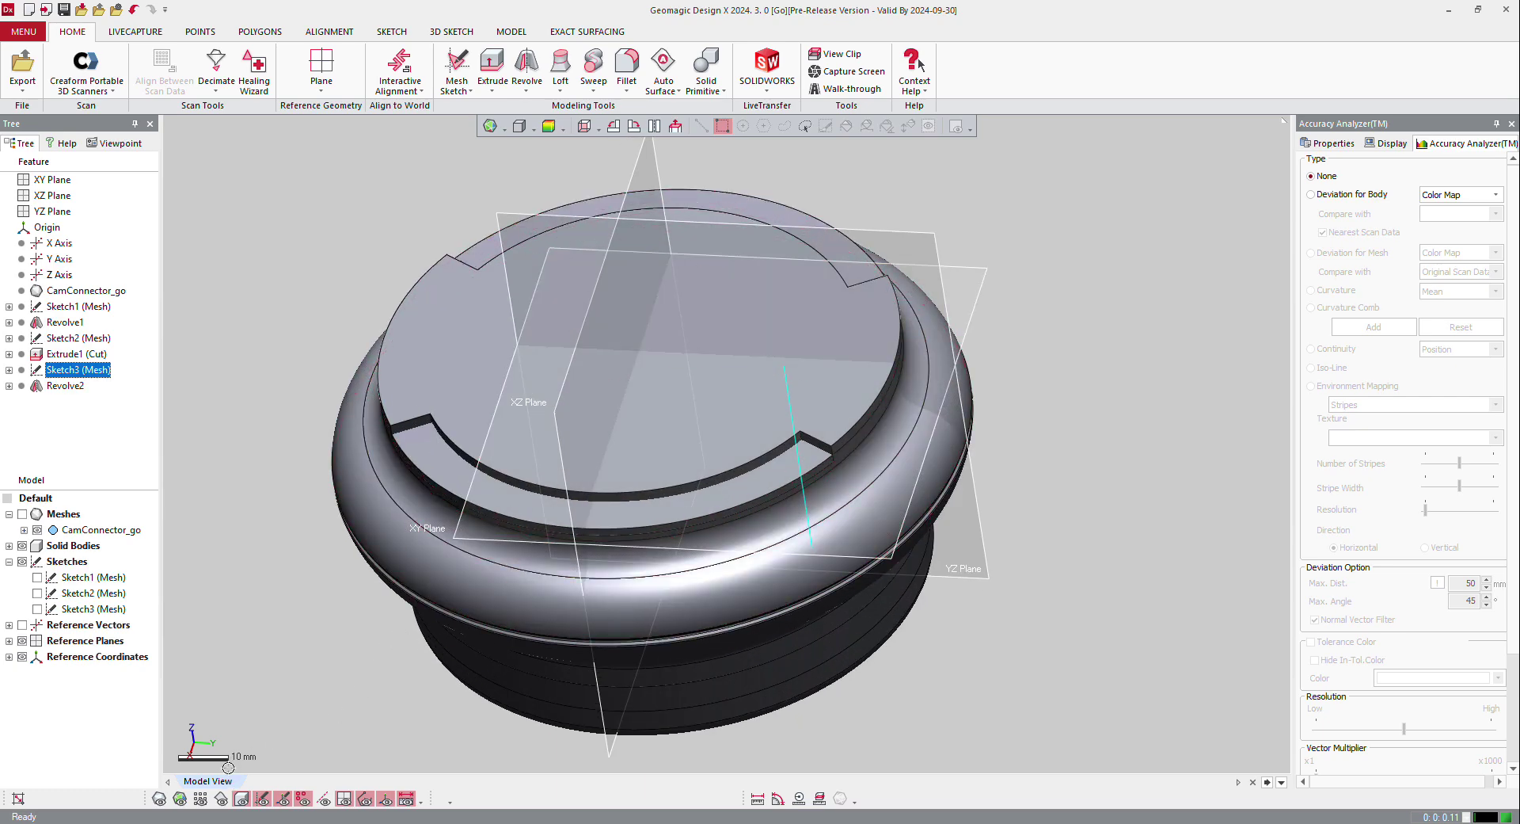
Display the scan mesh and select two coplanar lug side faces for an extracted best-fit reference plane
key(ctrl+1)
right_drag(639, 499, 722, 419)
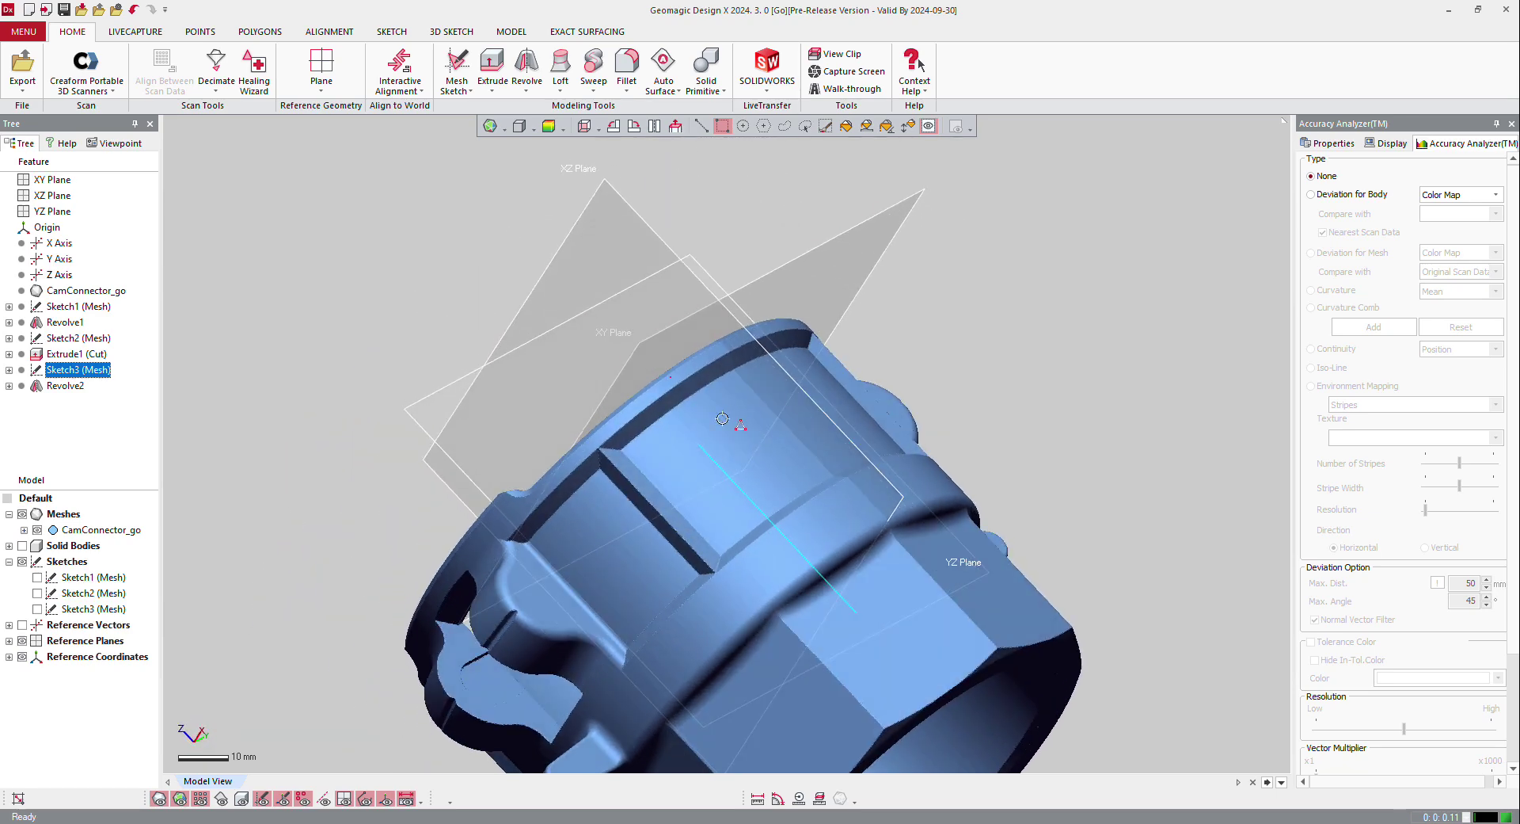
click(322, 69)
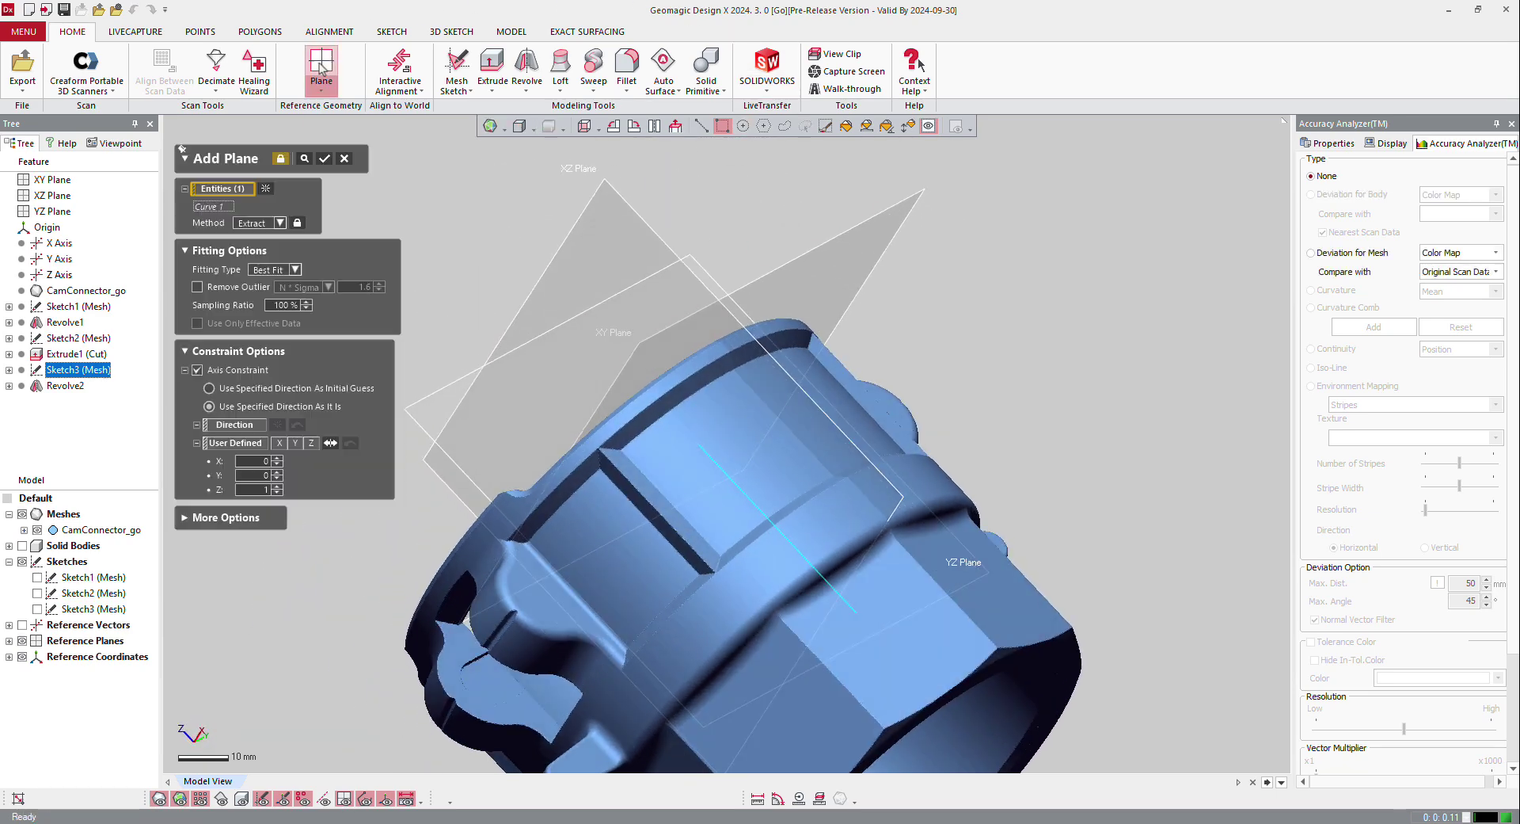
click(197, 369)
right_drag(652, 564, 405, 572)
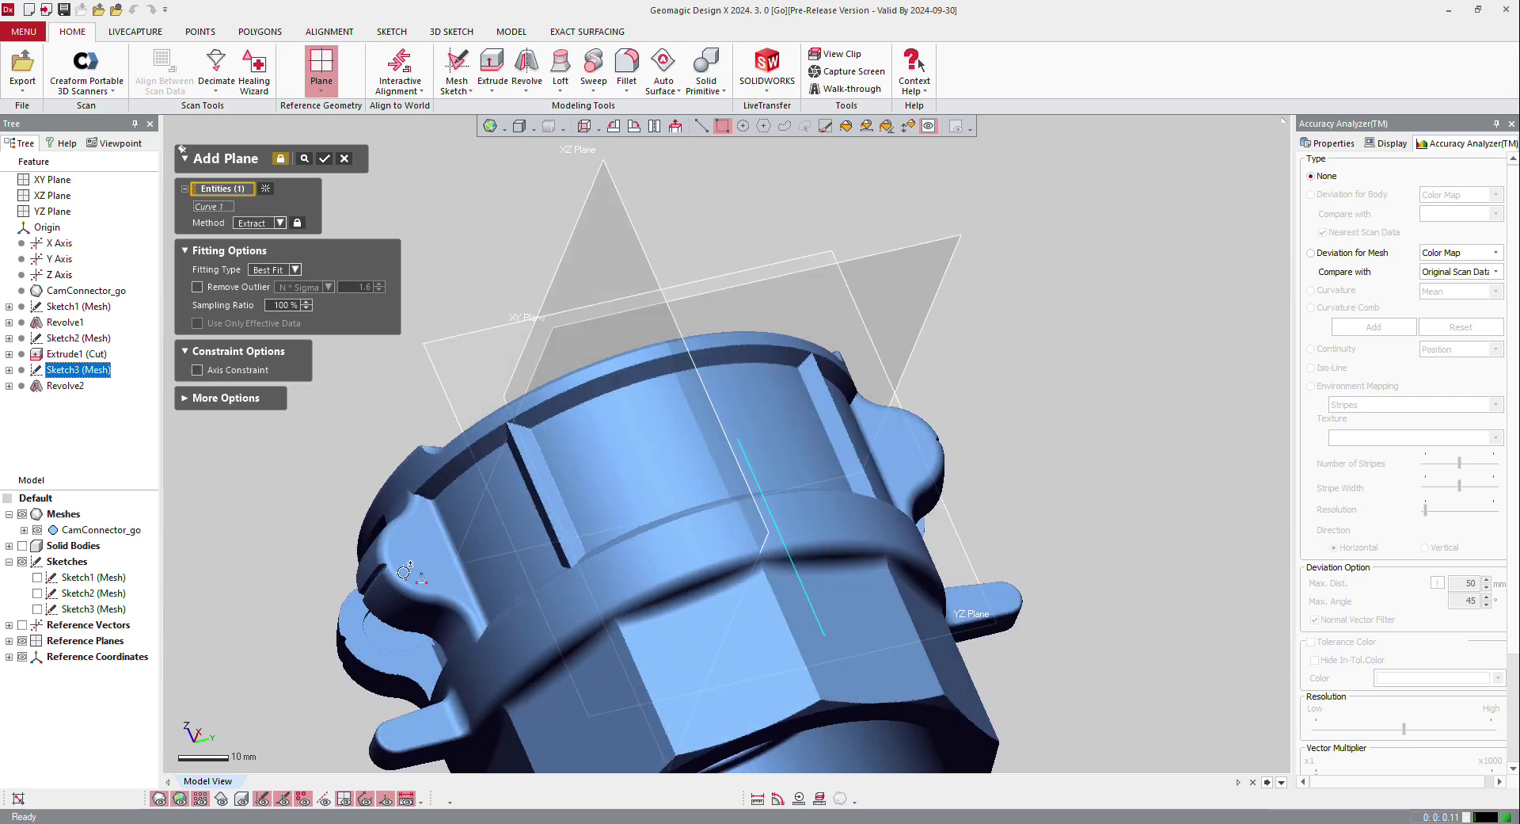
click(908, 127)
click(432, 526)
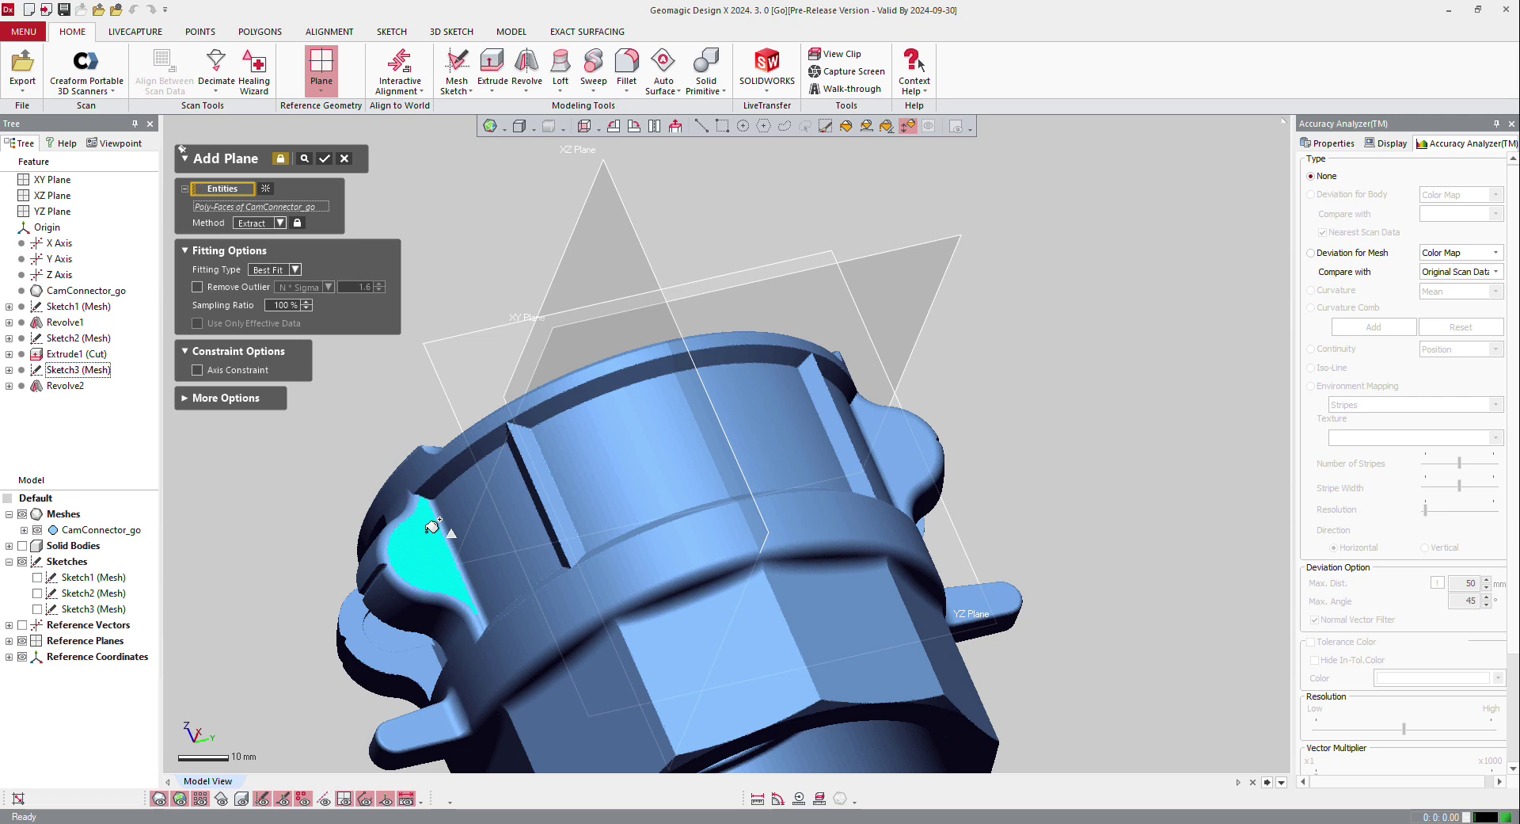
right_drag(1002, 483, 858, 445)
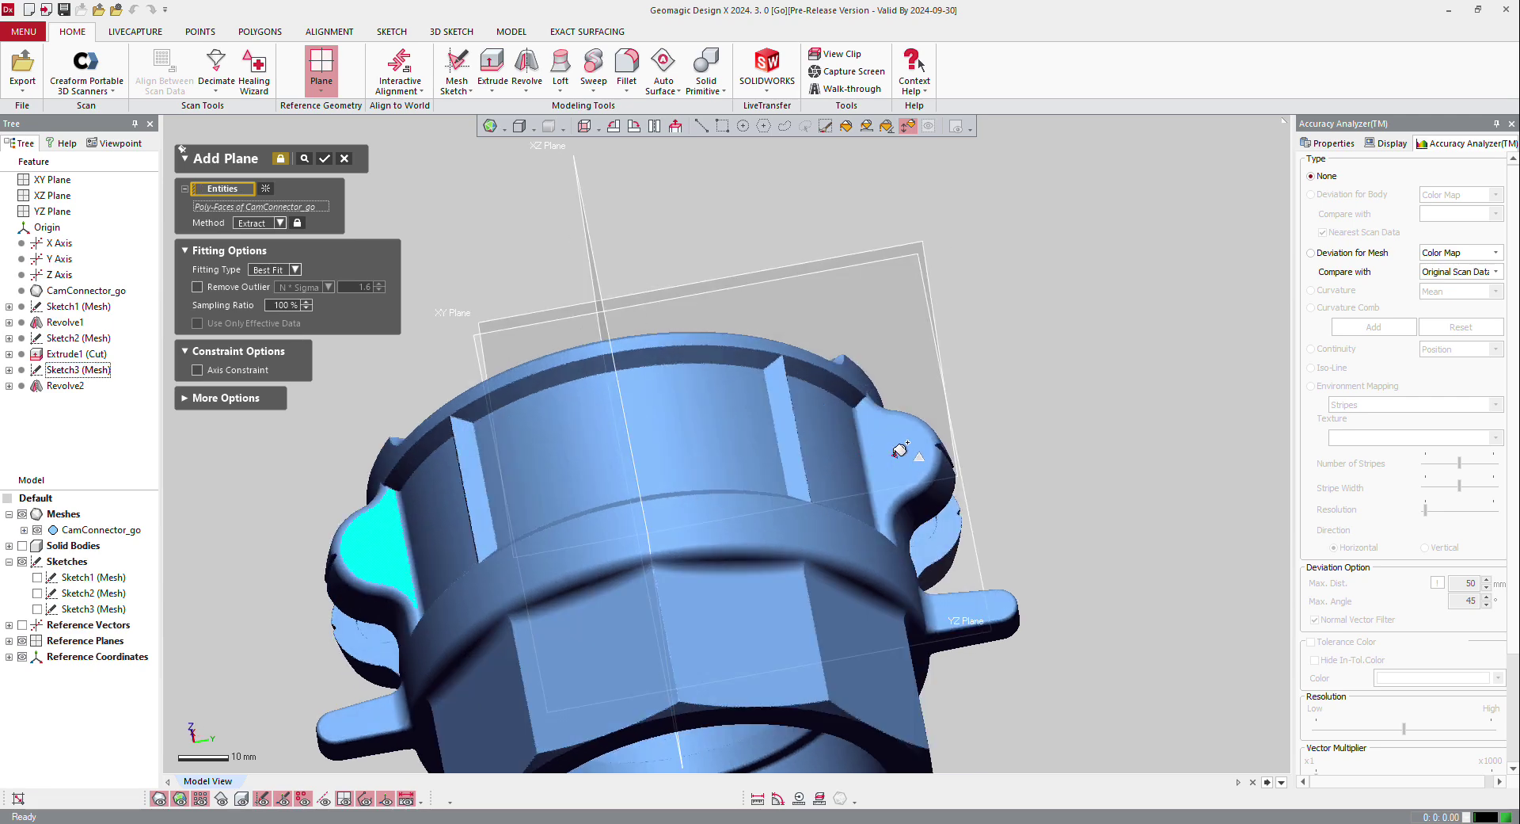
click(906, 420)
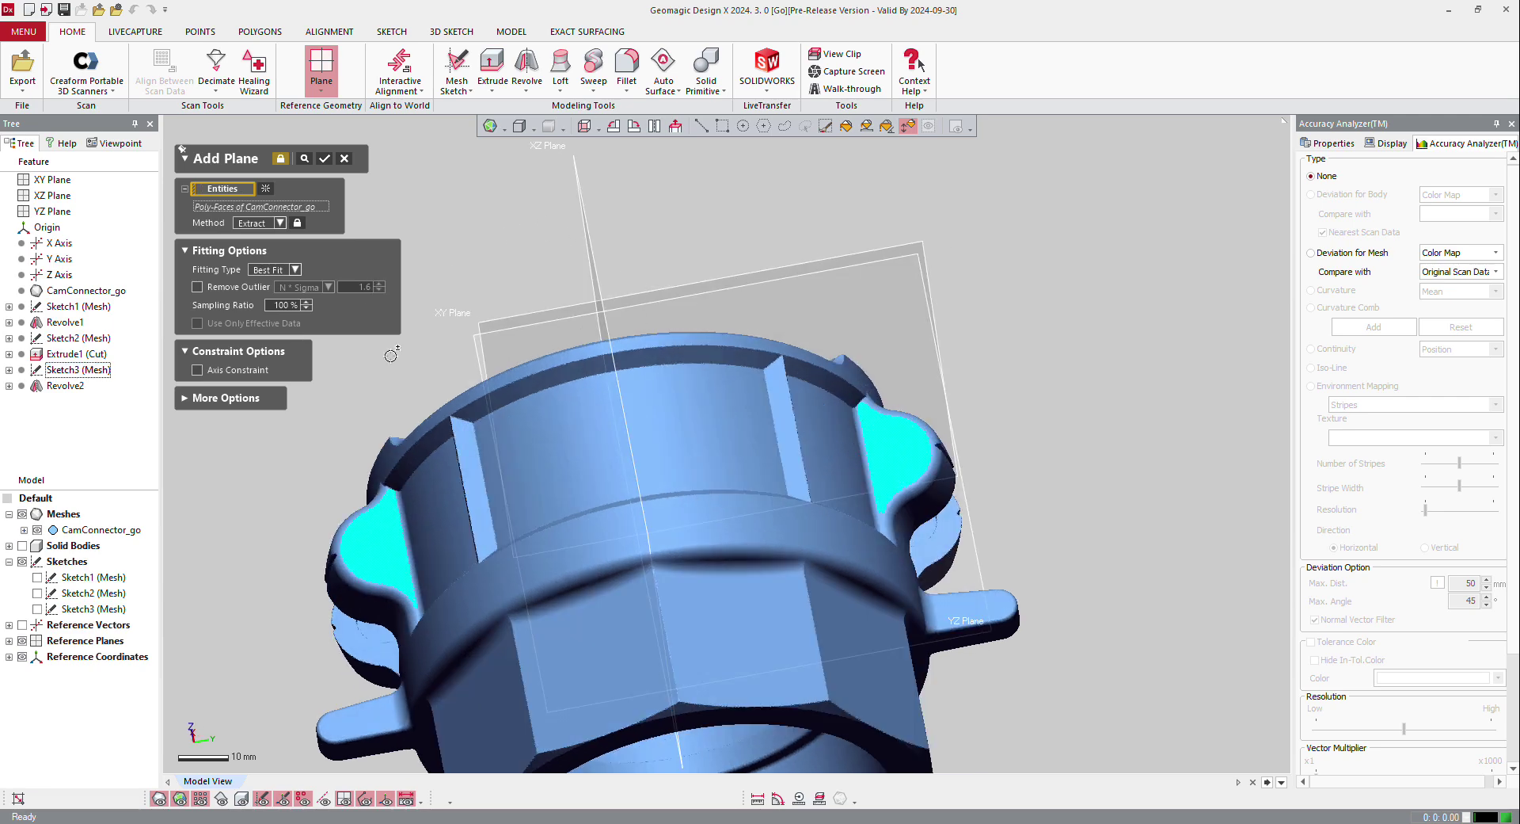
Constrain the extracted plane's normal to the X direction (1, 0, 0) exactly as specified and create the plane
right_drag(503, 362, 744, 470)
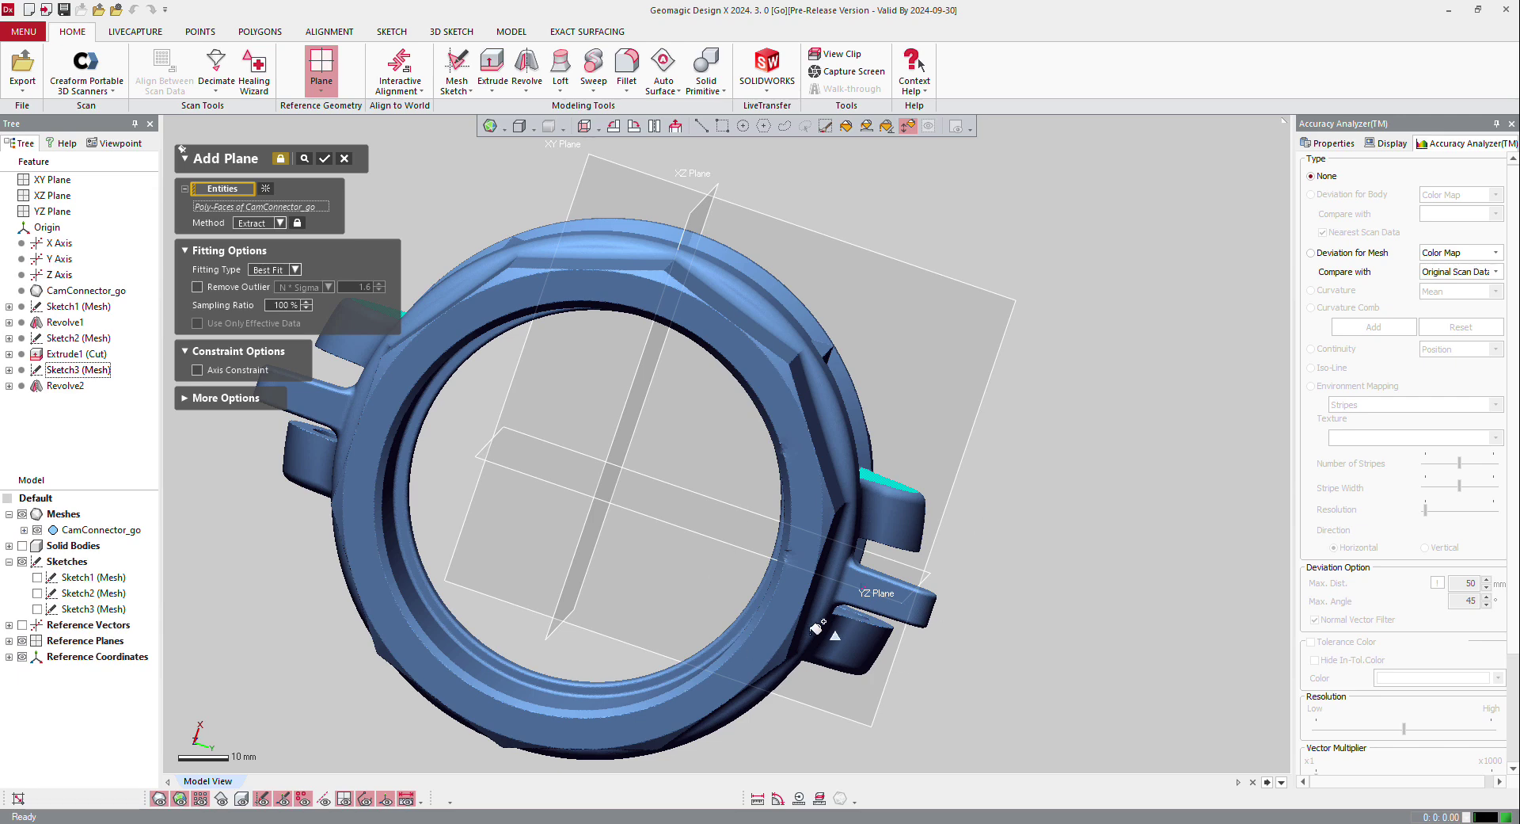
right_drag(369, 664, 189, 761)
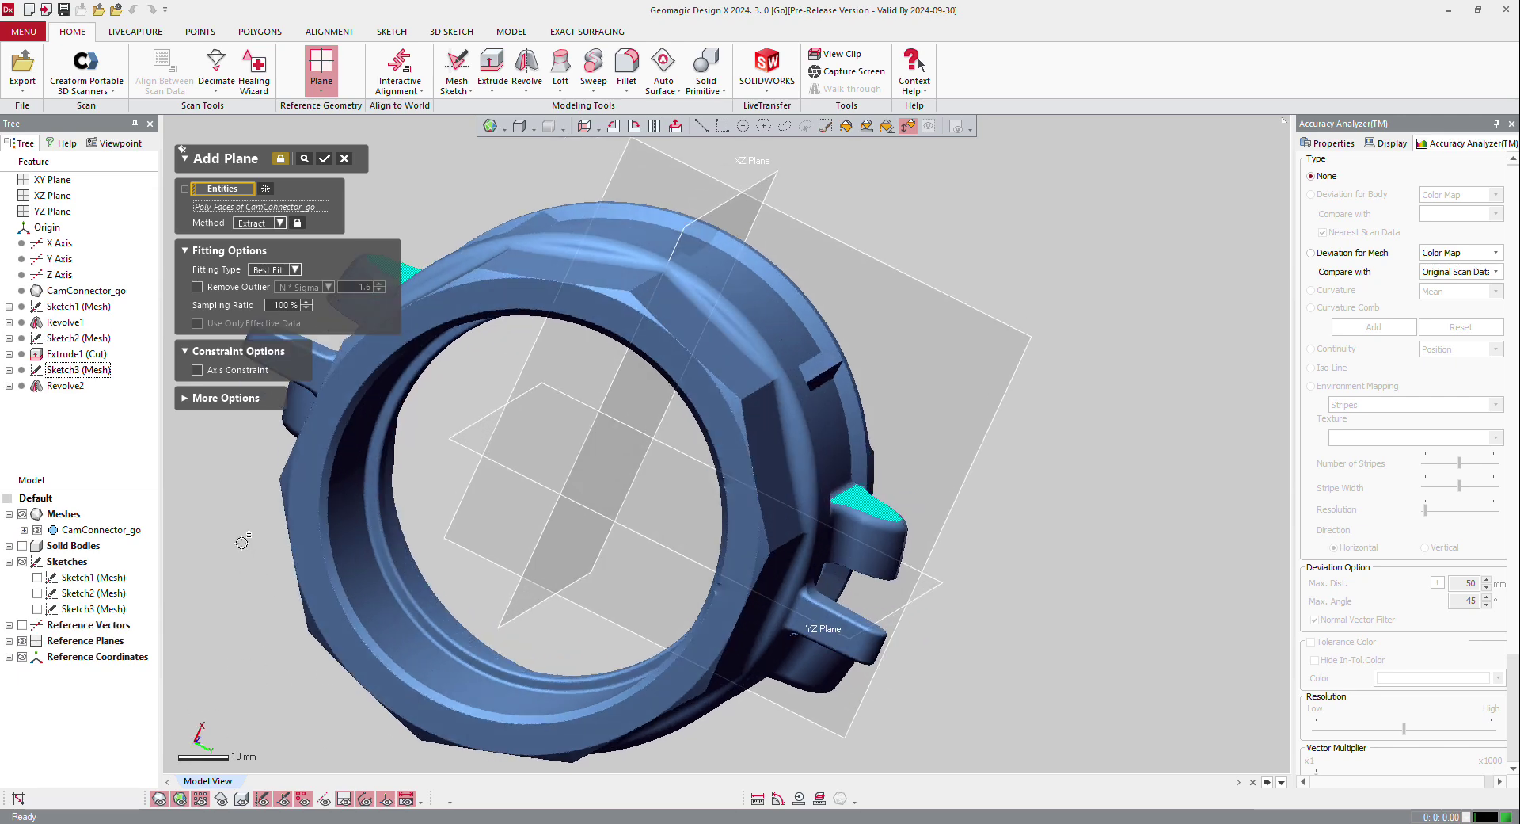
click(198, 370)
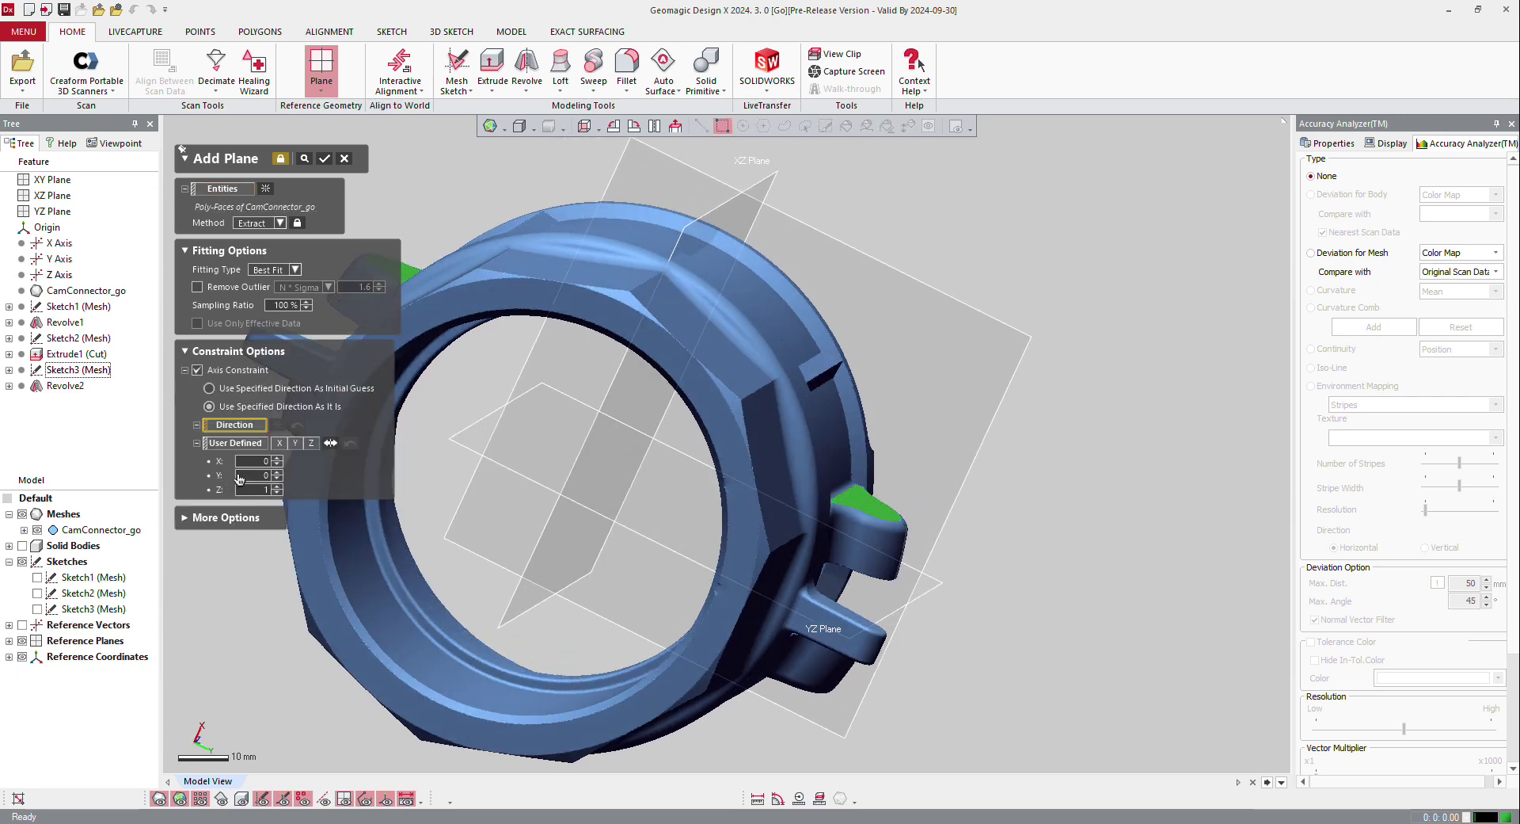
click(279, 444)
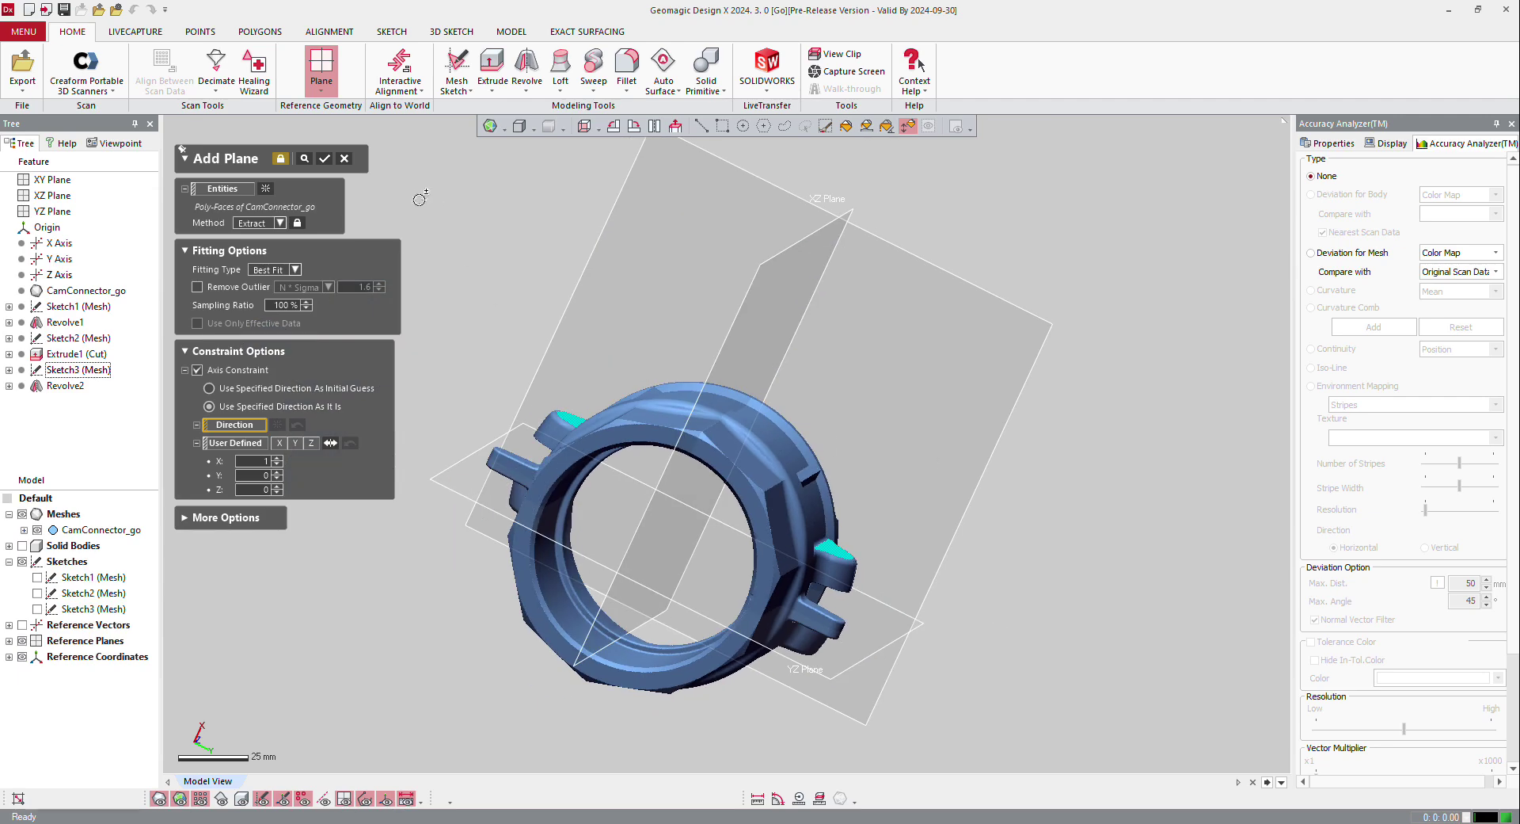
click(304, 159)
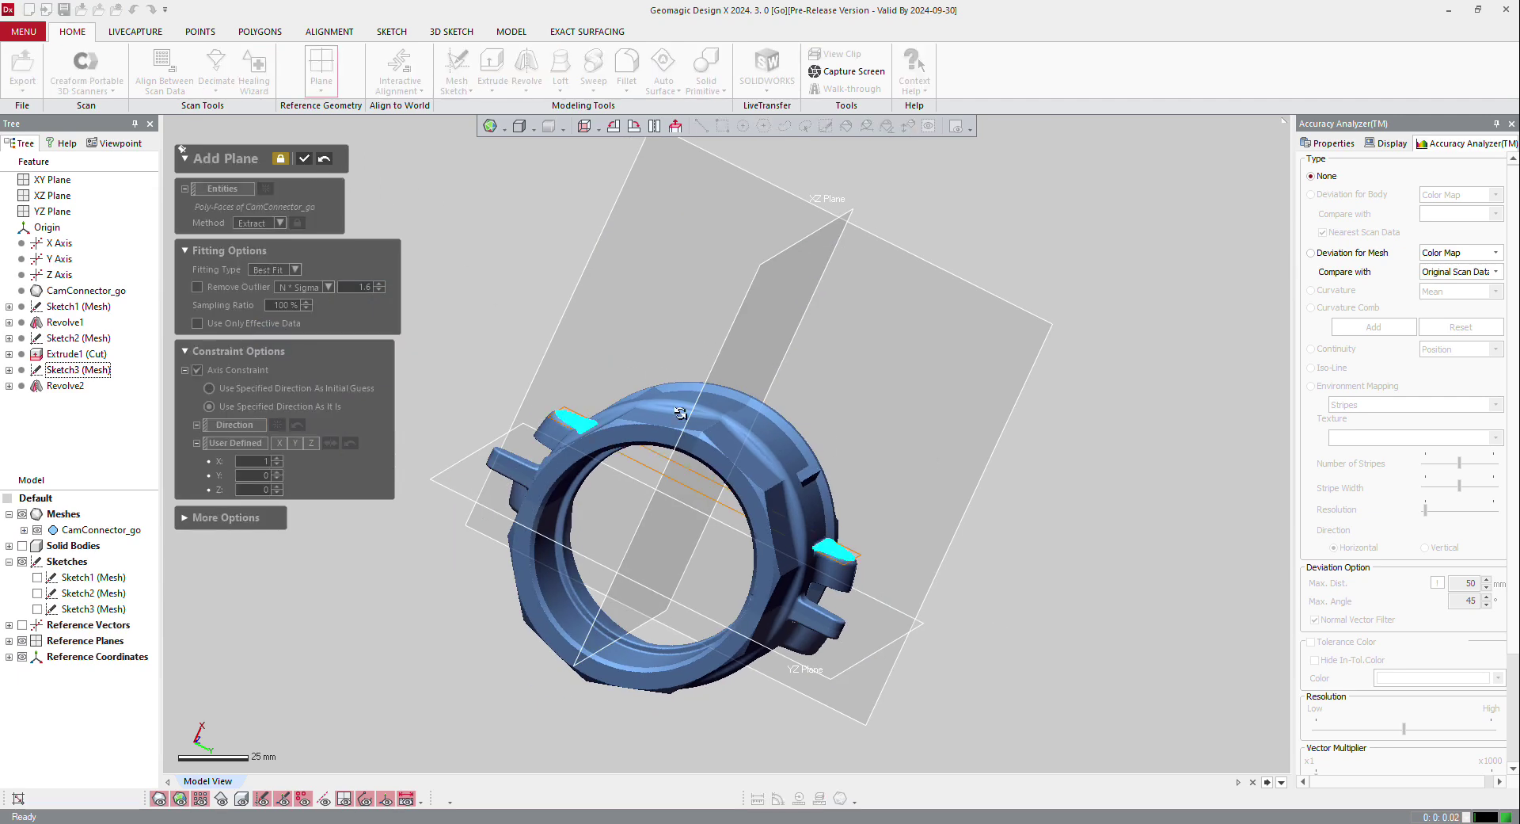
click(302, 157)
Extract a second X-normal reference plane from the matching pair of side faces on the lugs' opposite side
right_drag(1108, 467, 479, 319)
click(586, 317)
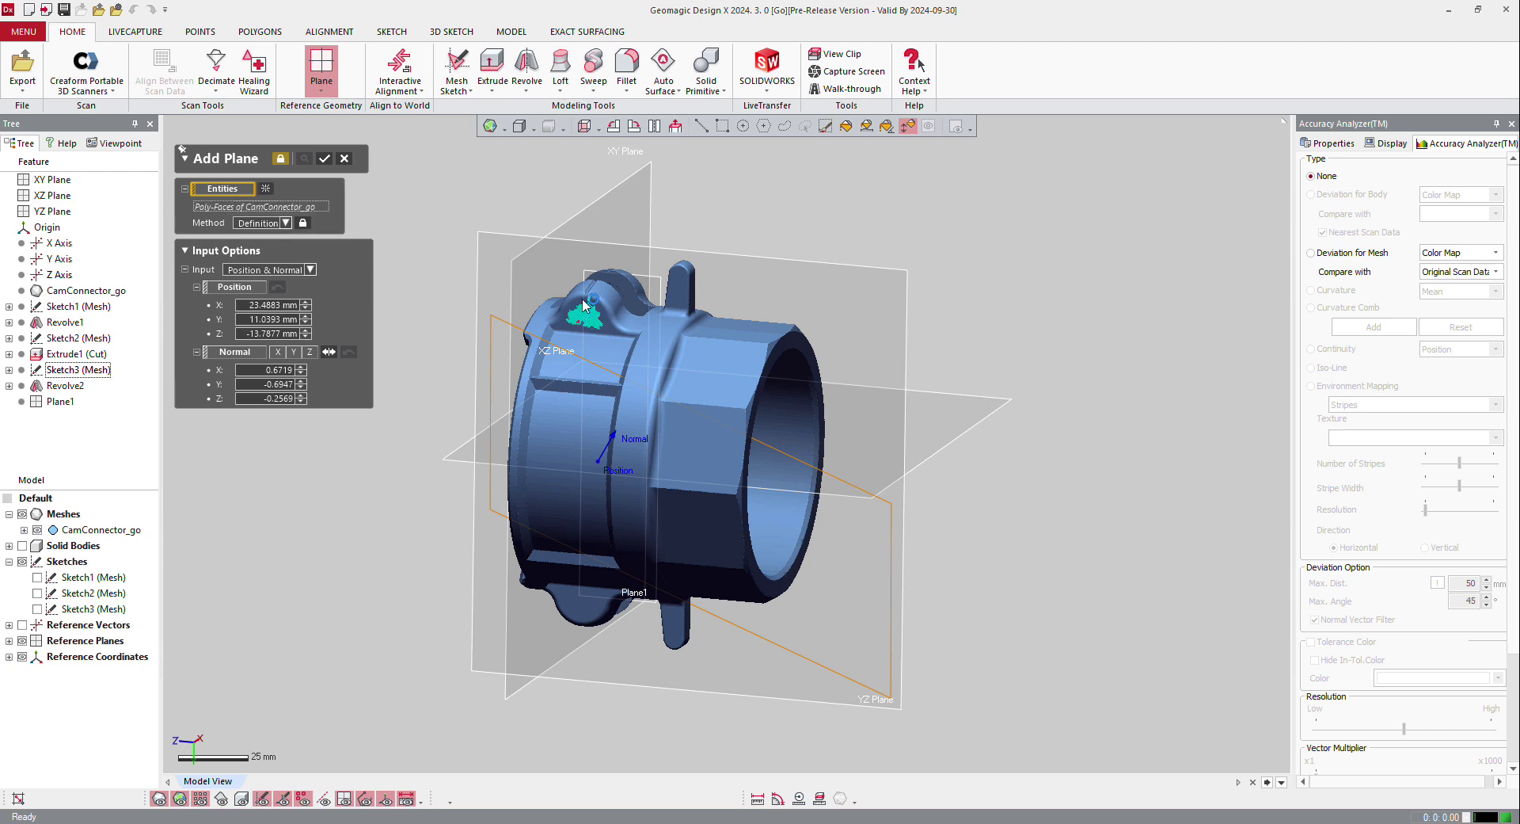
key(Caps_Lock)
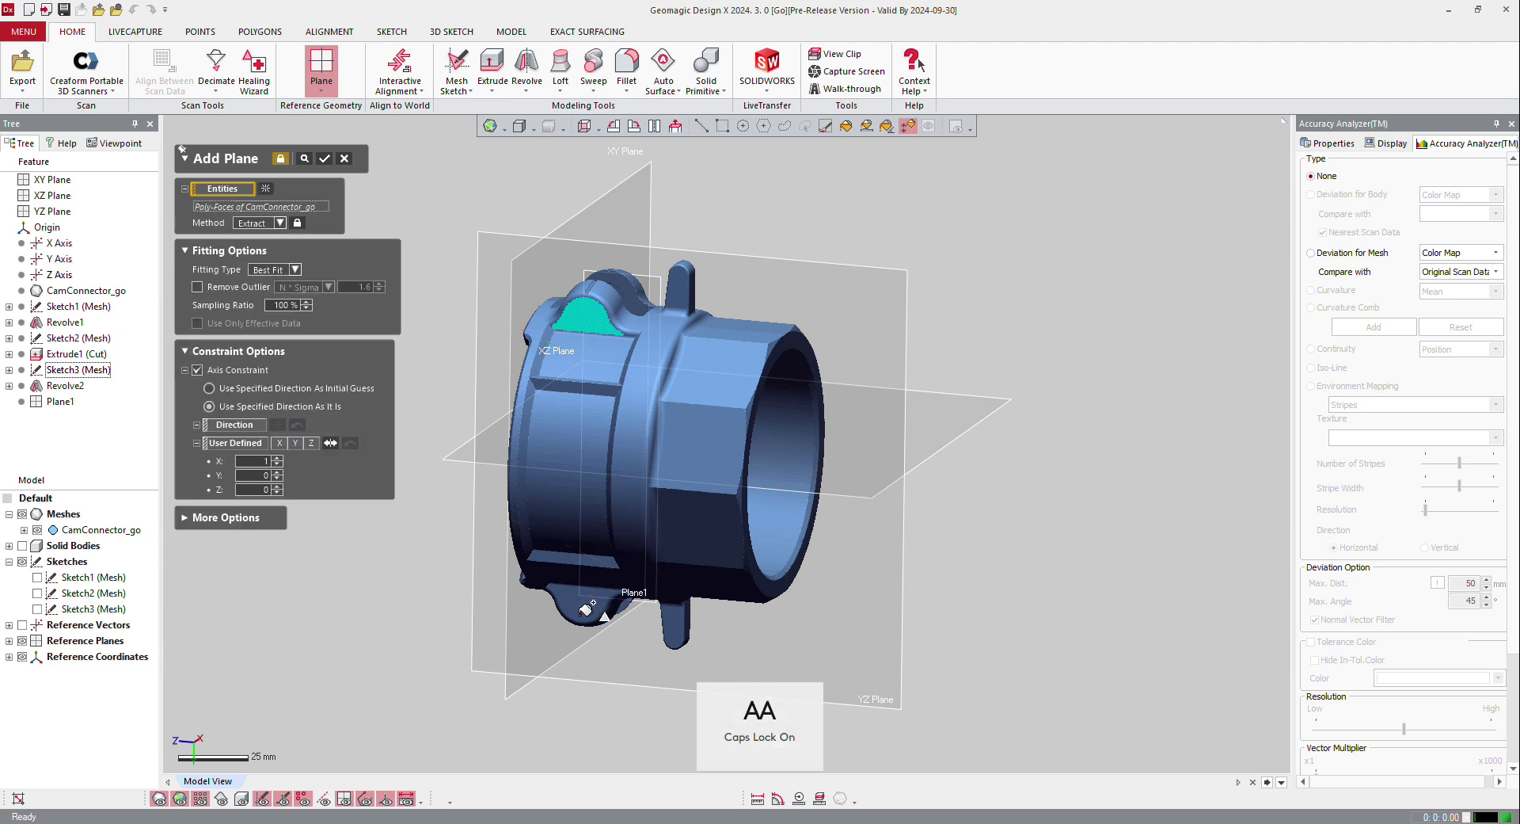
click(591, 606)
key(Caps_Lock)
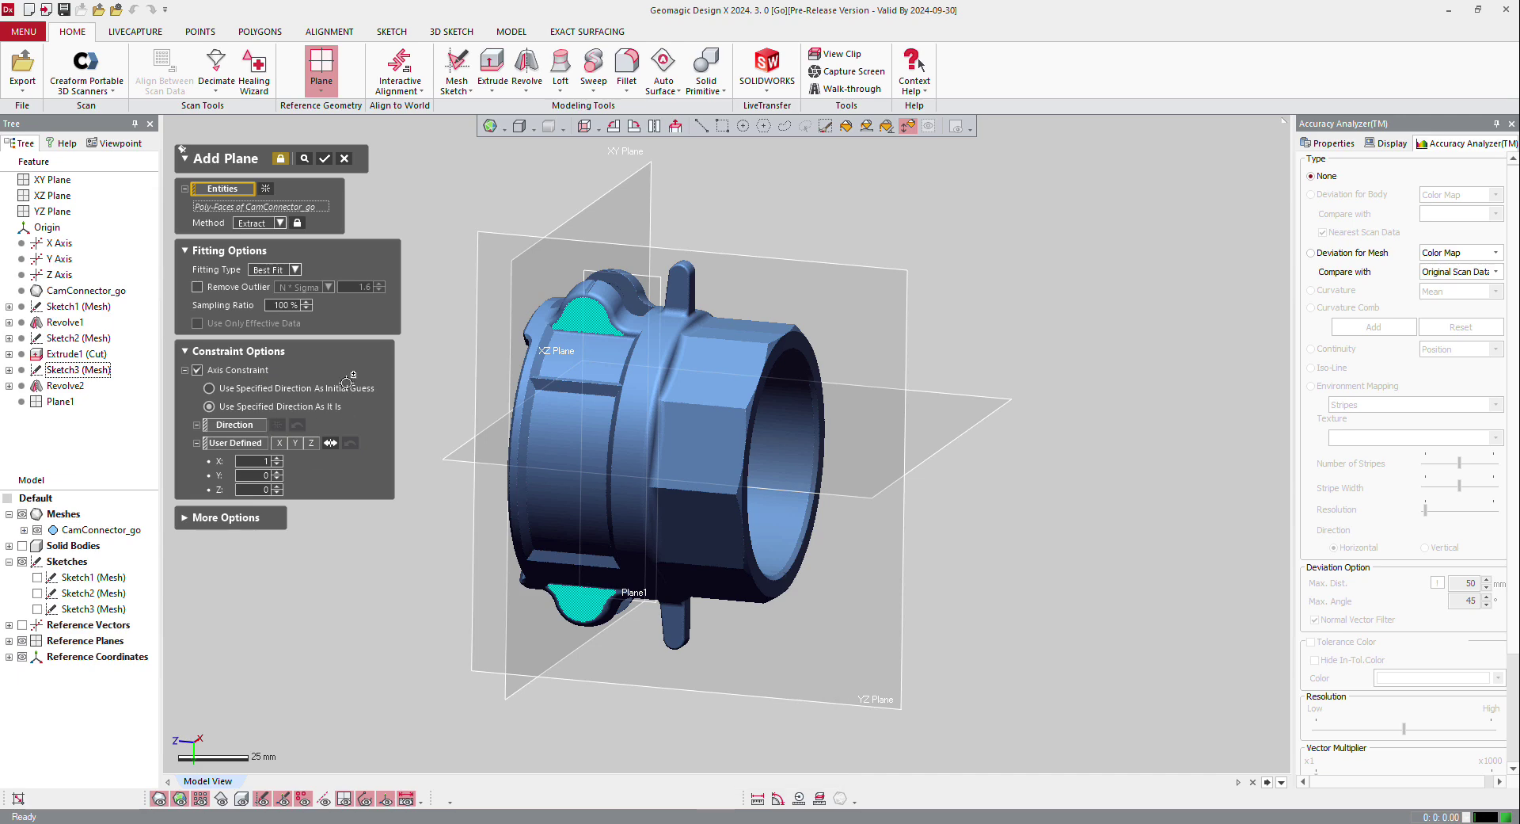
click(325, 159)
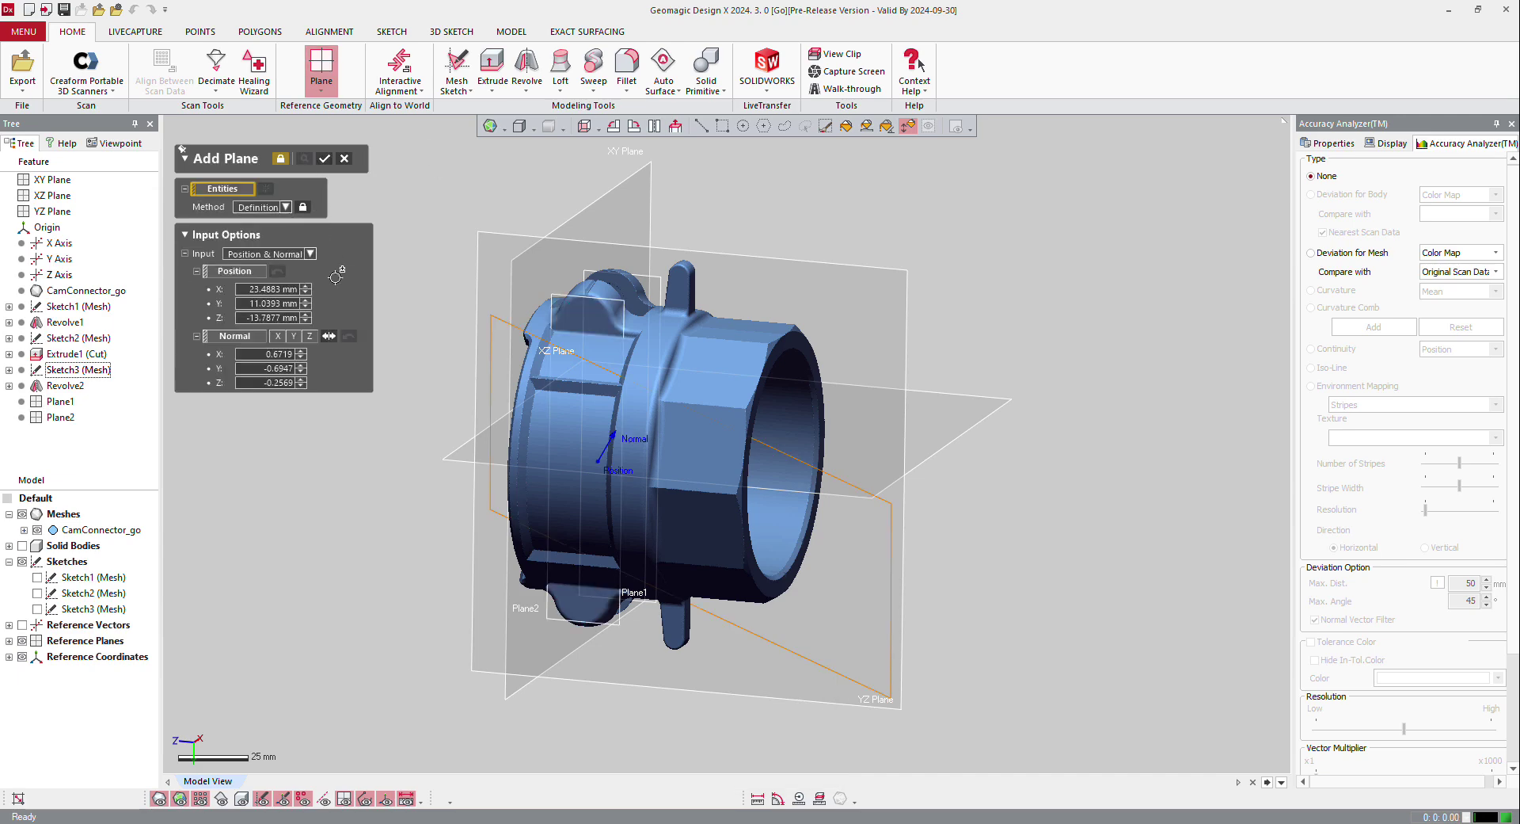
right_drag(507, 333, 637, 394)
click(344, 158)
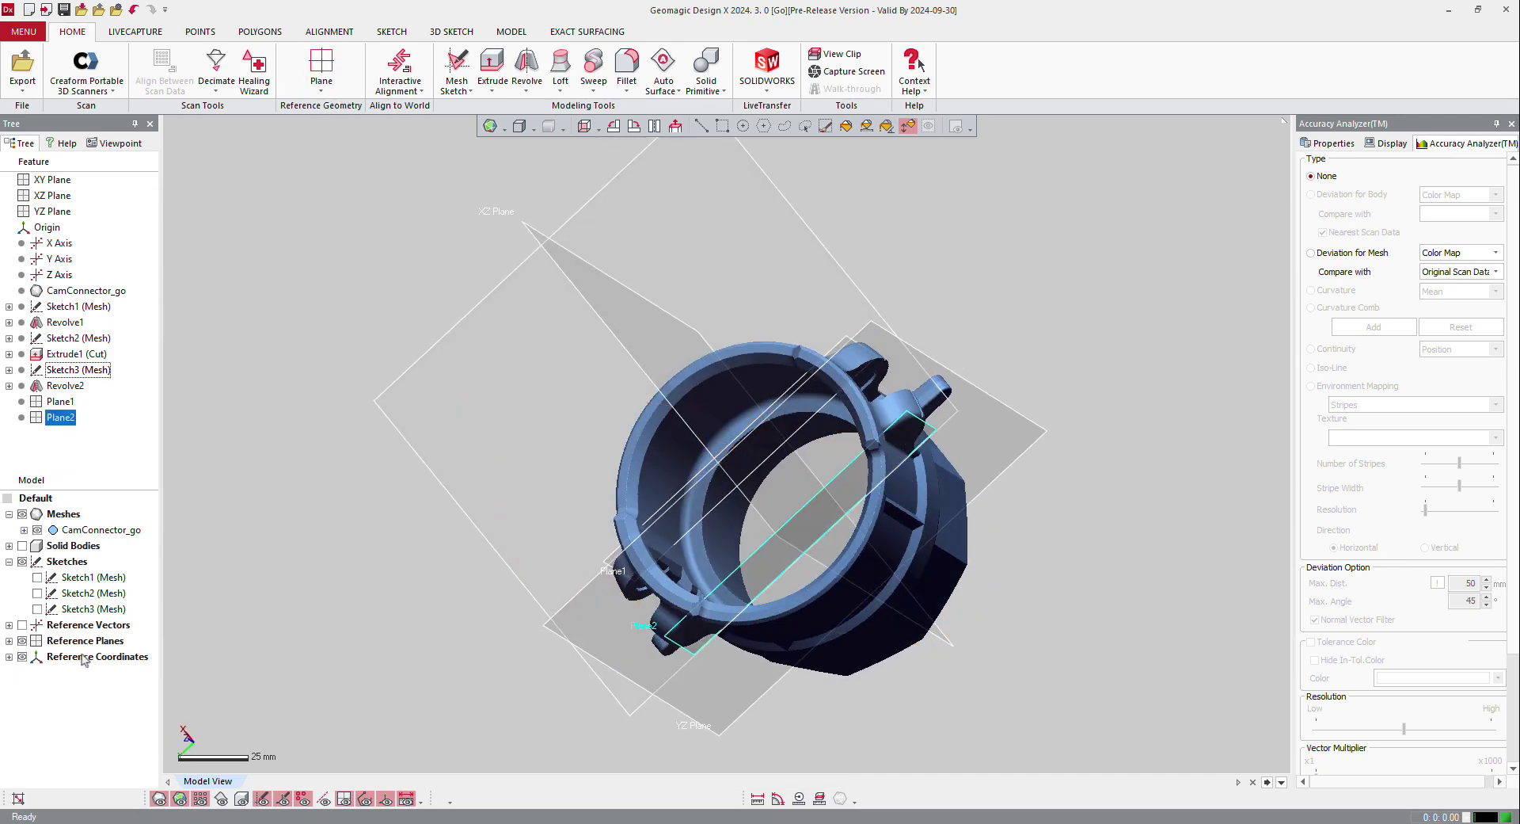
Show only the Revolve2 solid body, with the main body and the scan mesh hidden
click(8, 546)
click(22, 545)
right_drag(792, 443, 890, 353)
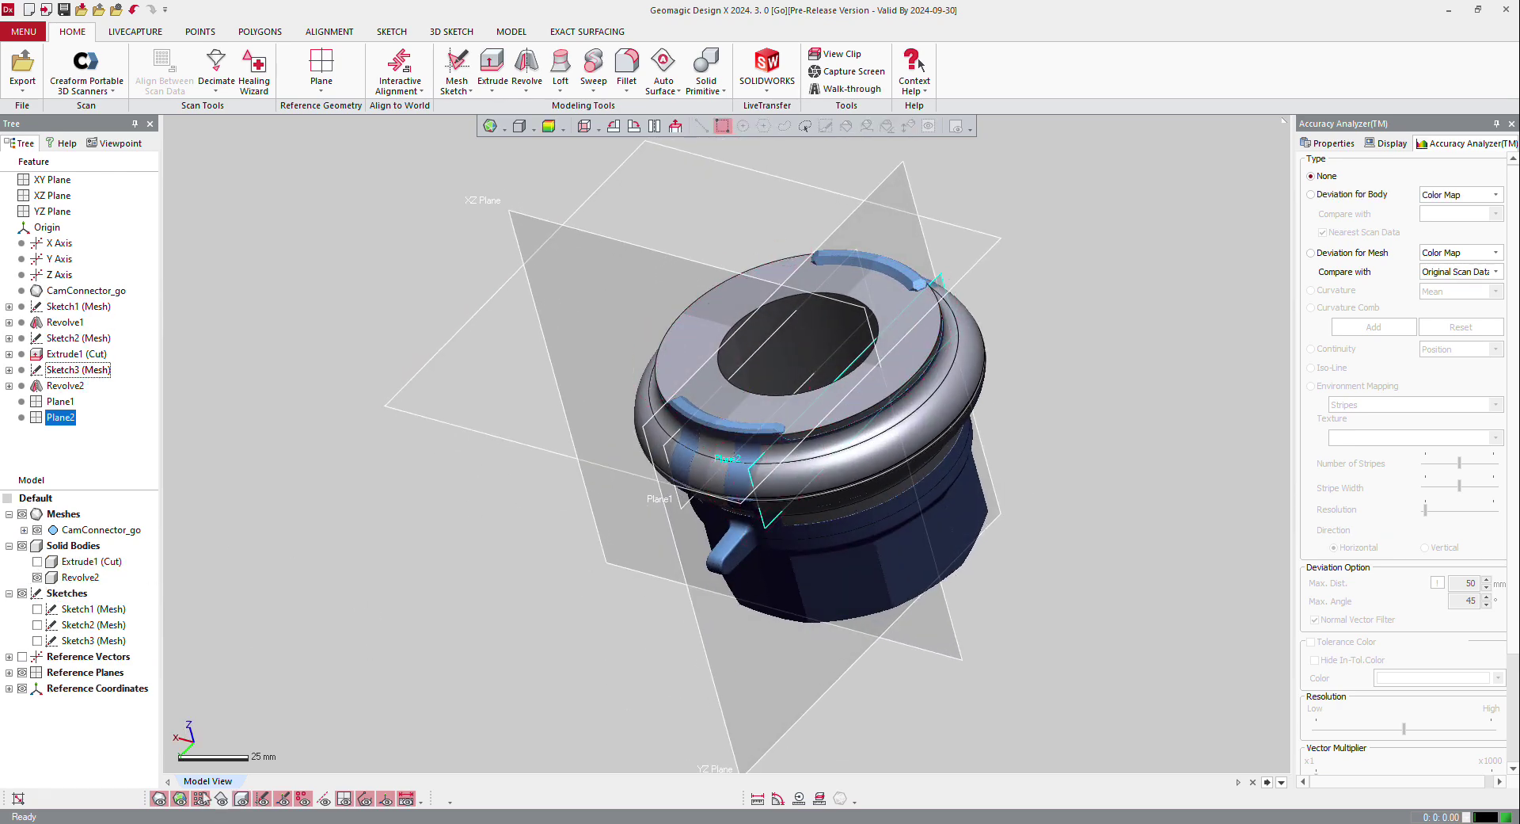
click(160, 799)
right_drag(612, 452, 481, 132)
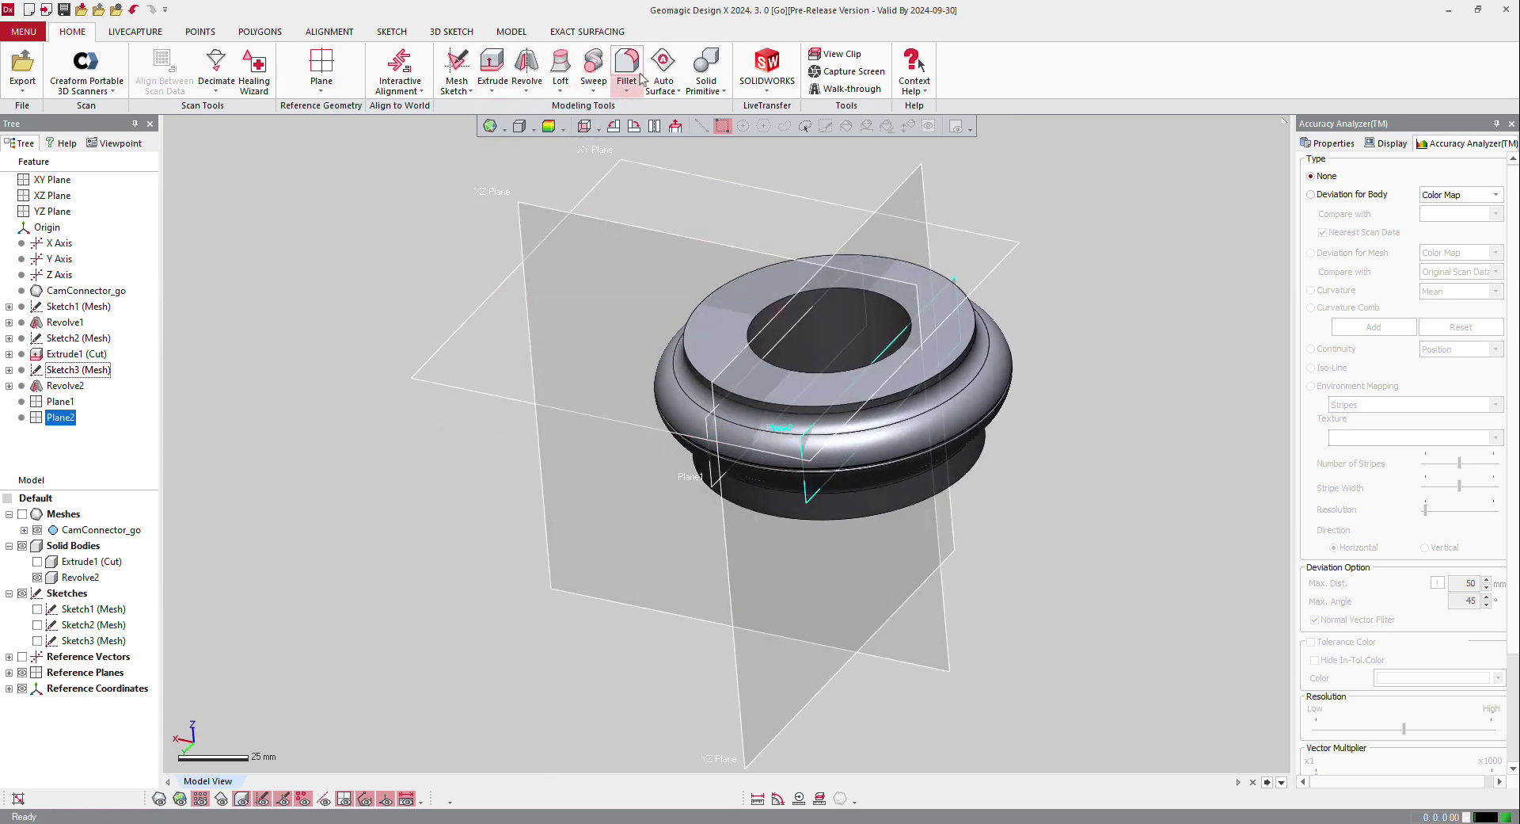
Cut the Revolve2 body with Plane1 and Plane2, keeping the two opposite lug segments between the planes
click(512, 31)
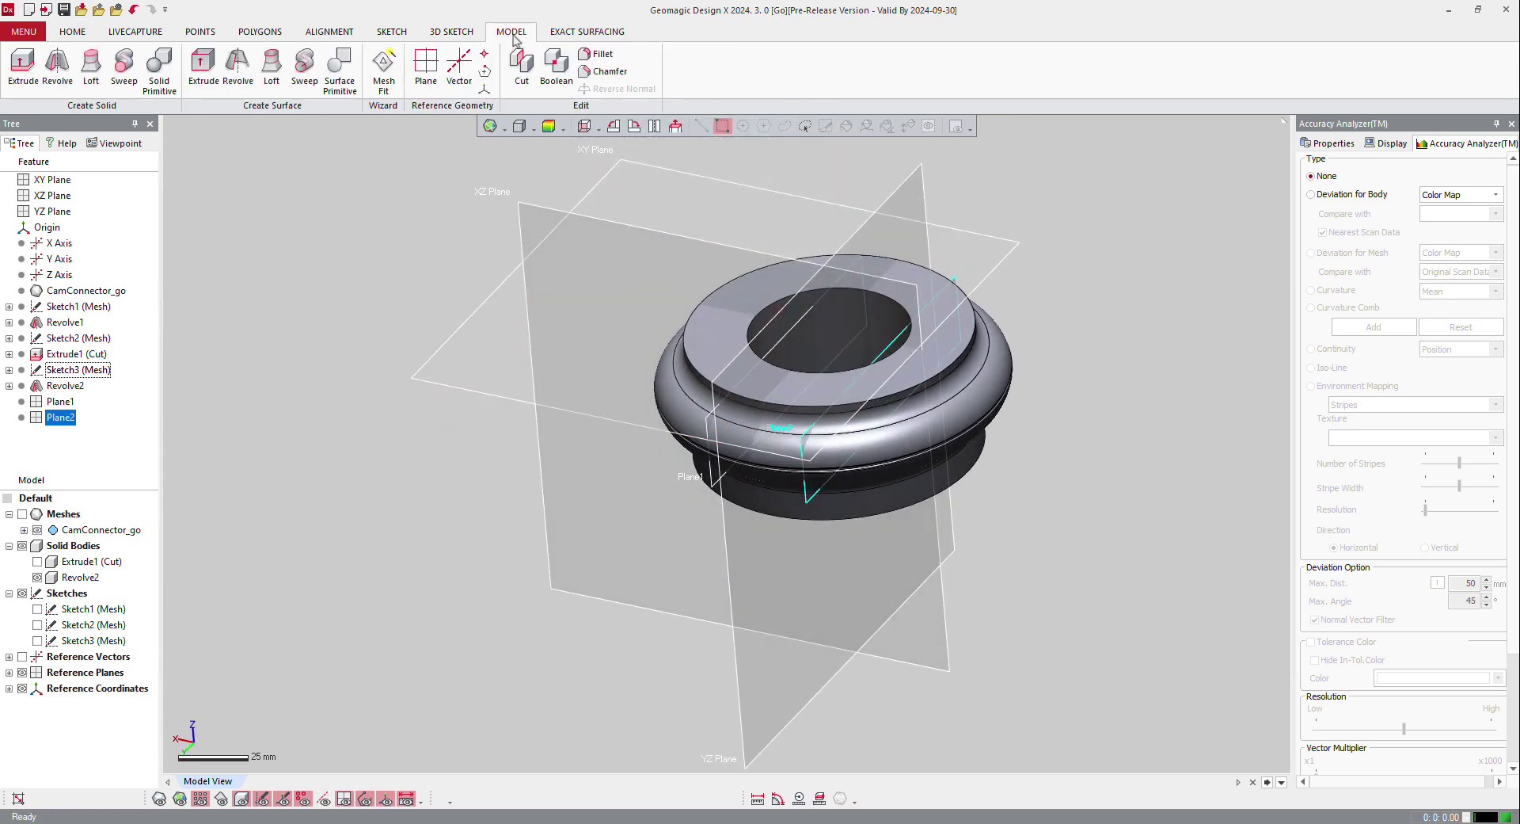
click(522, 73)
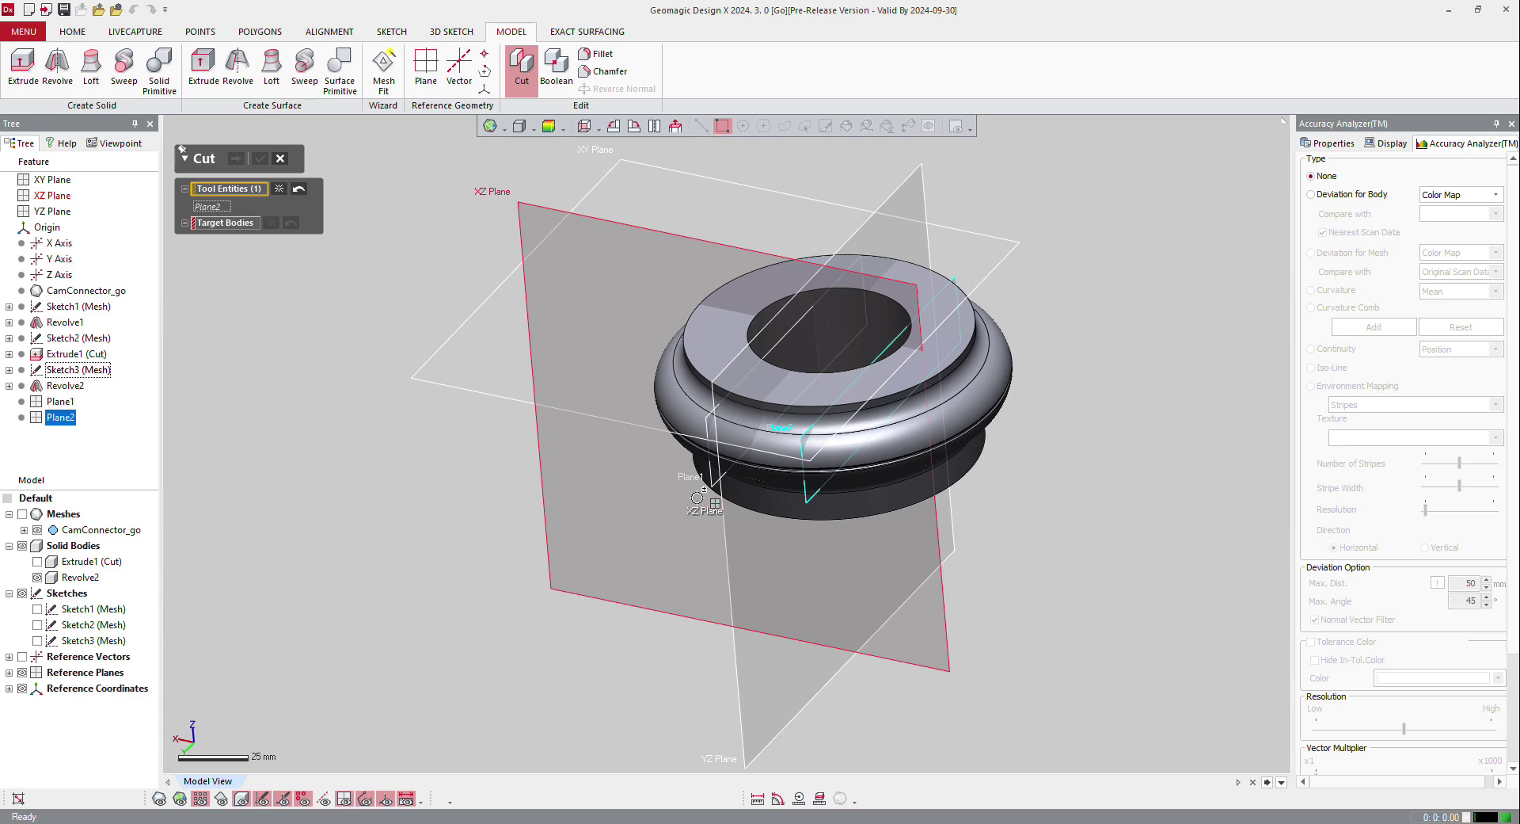
click(710, 476)
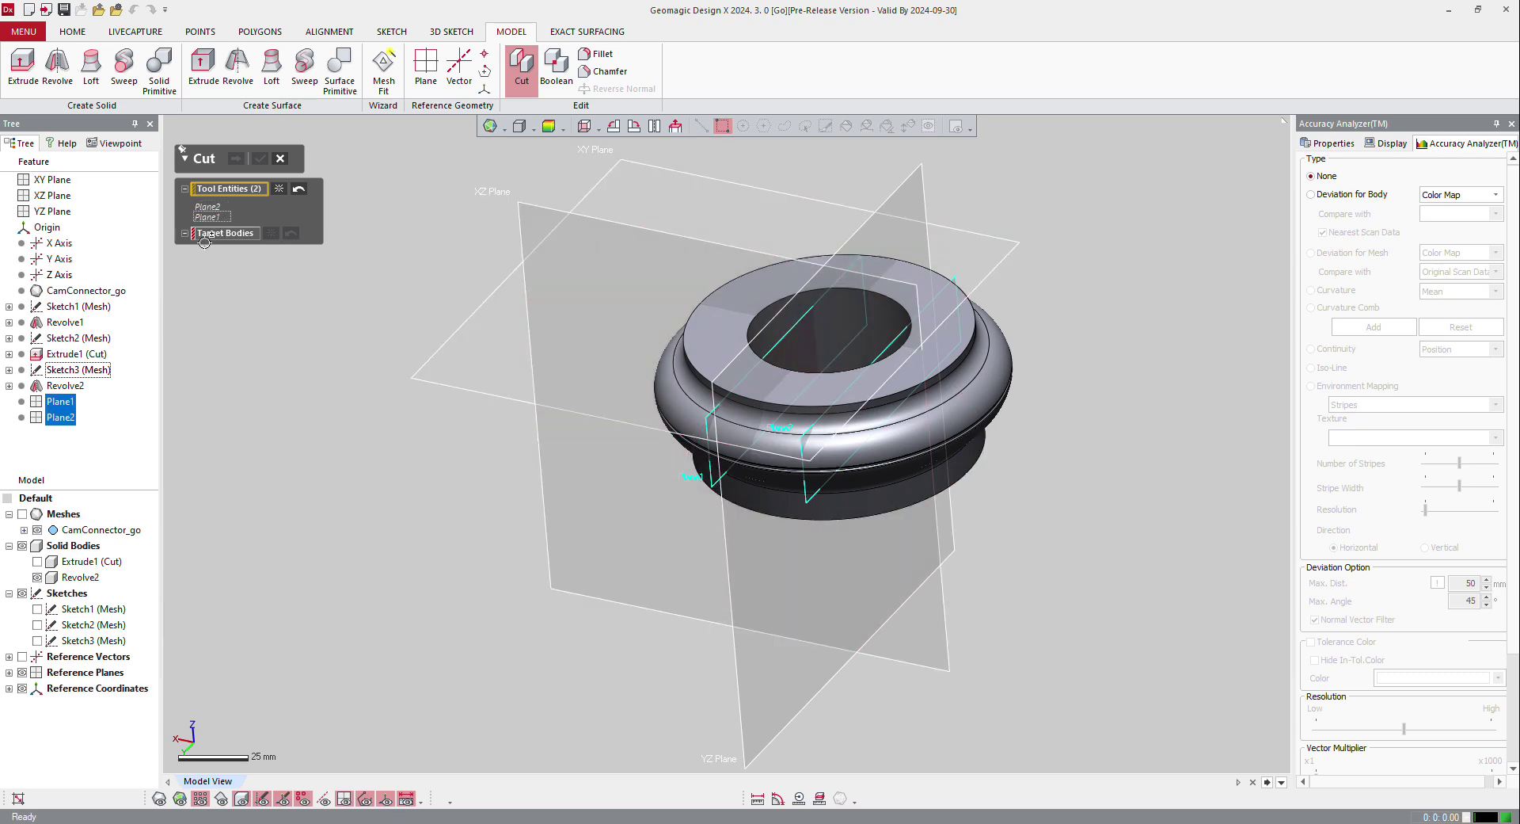
click(742, 337)
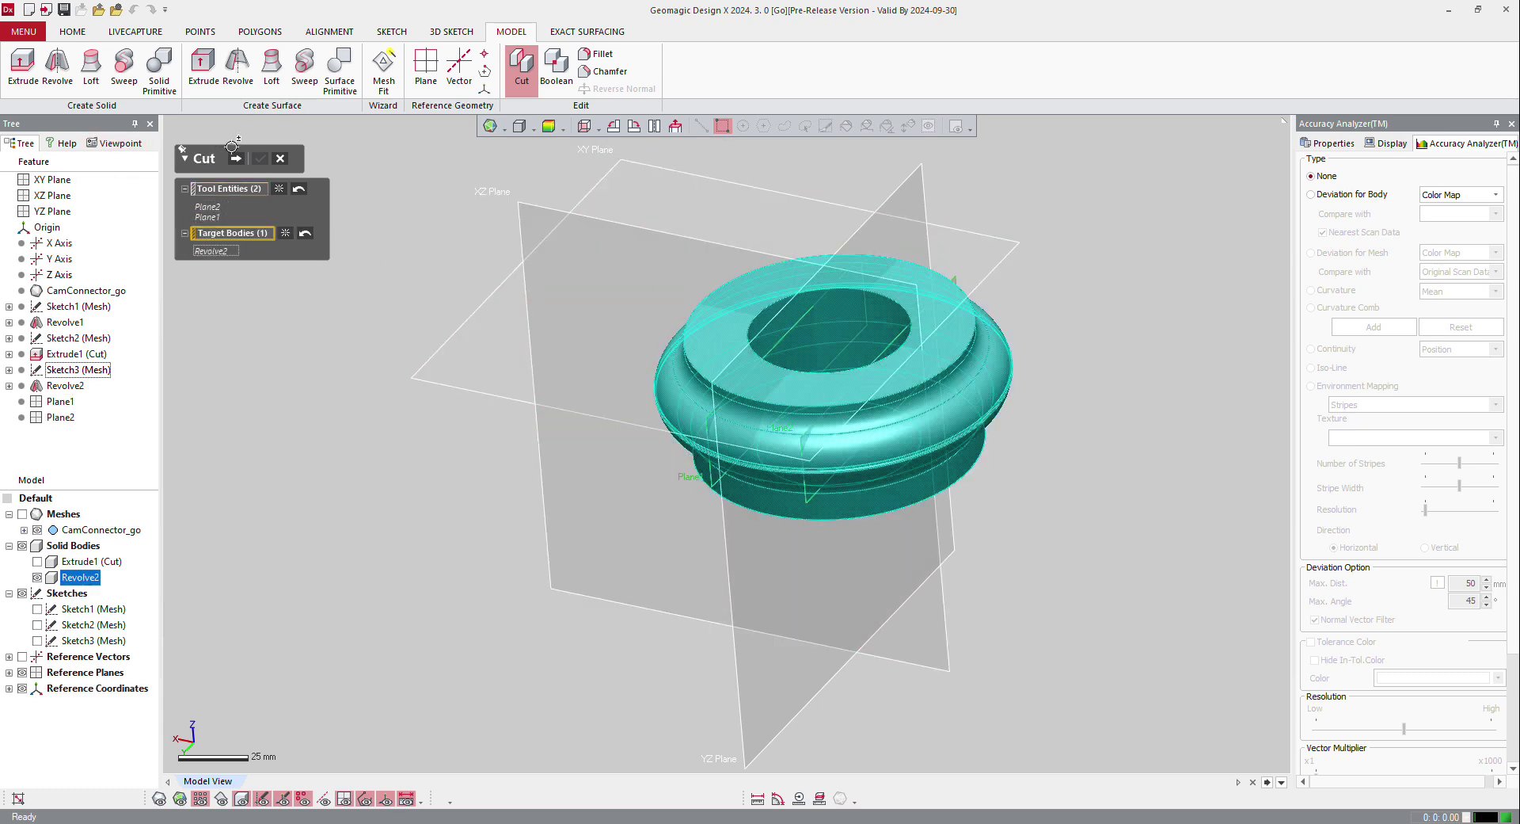
click(235, 160)
click(792, 419)
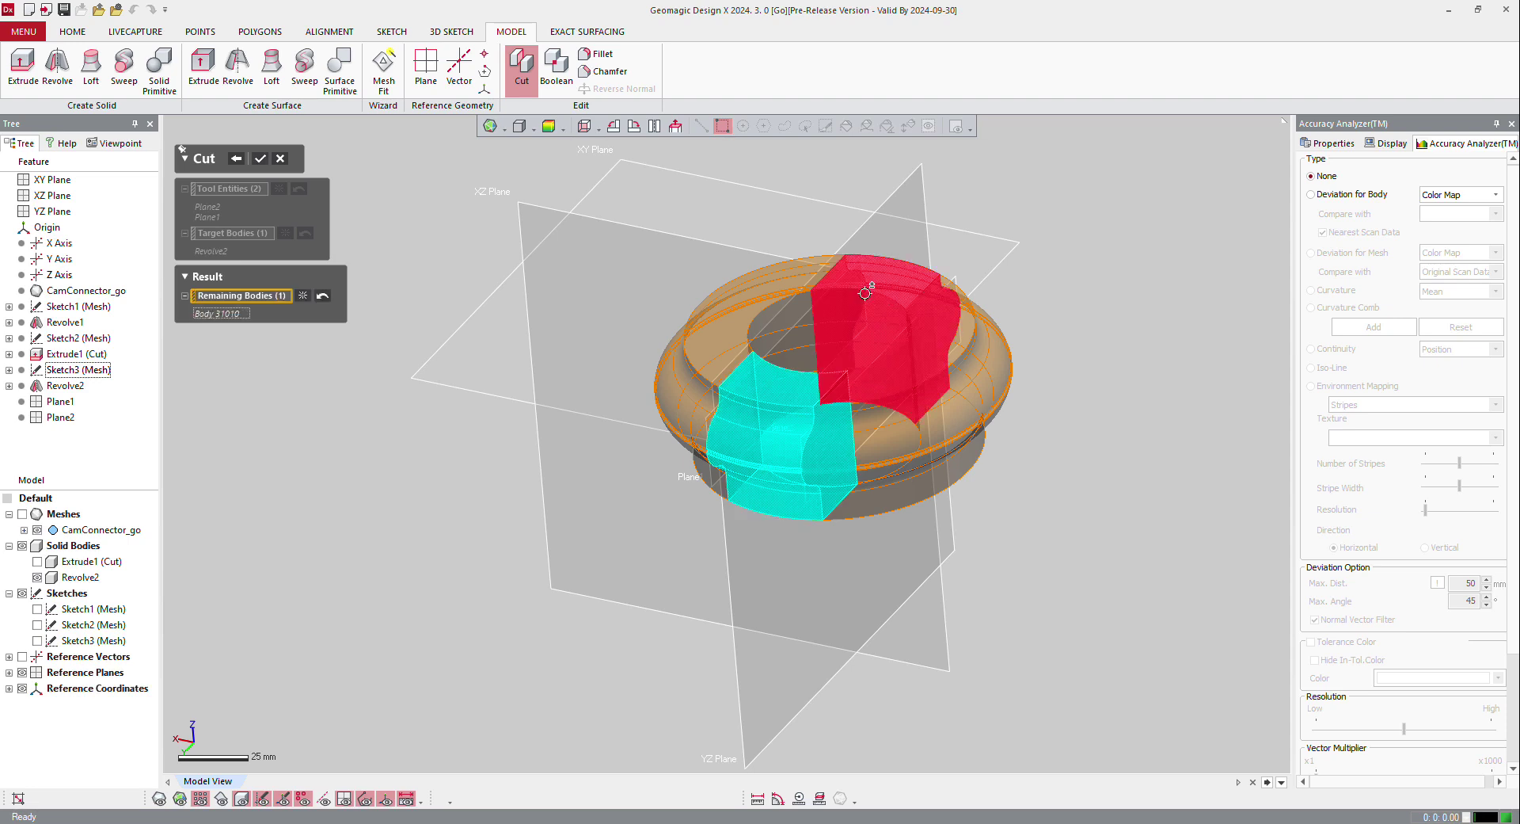
click(868, 290)
click(264, 158)
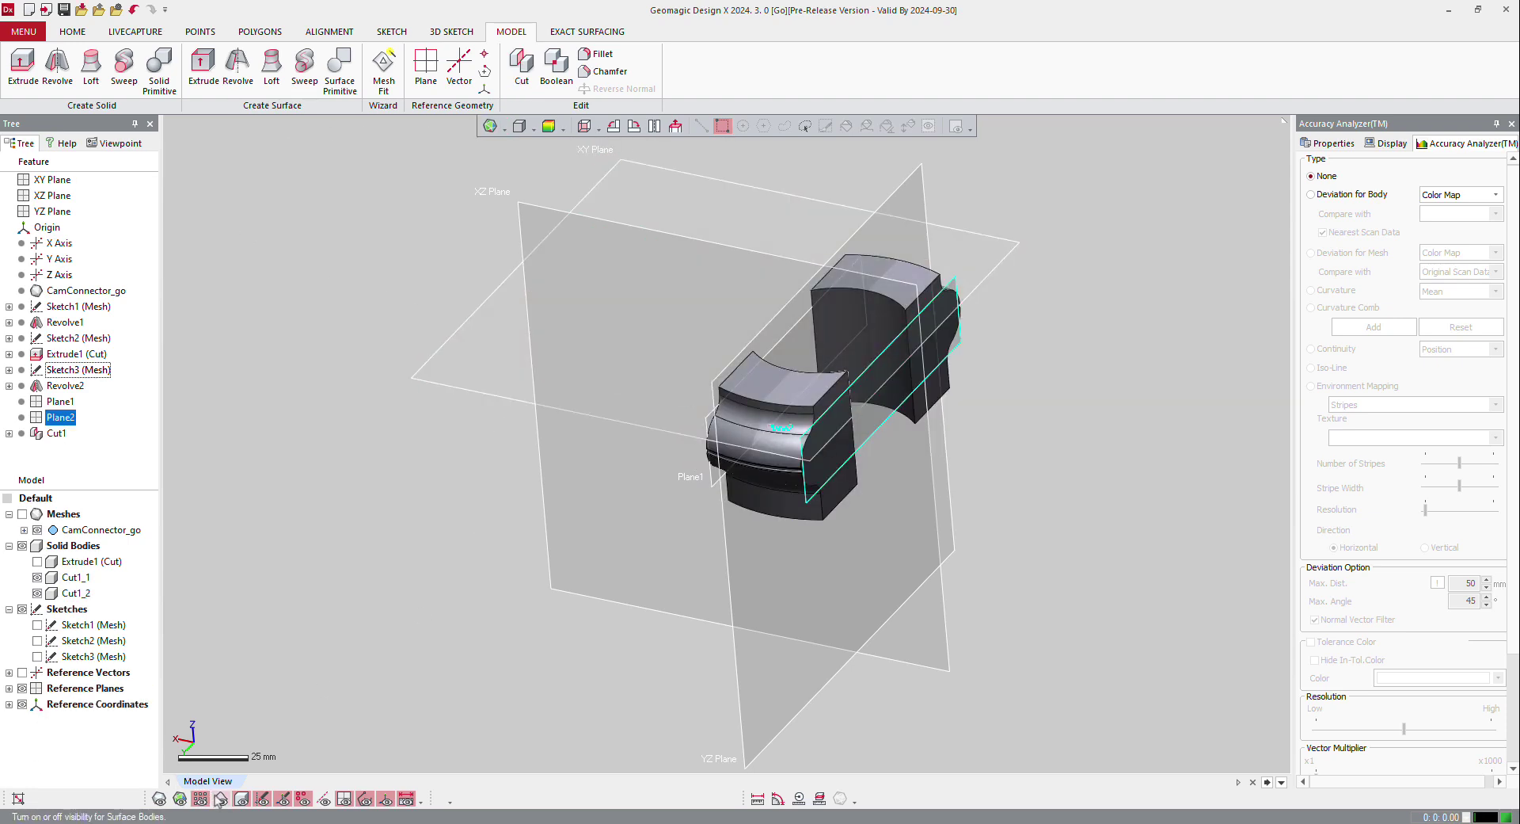
Show the main Extrude1 body and merge it with both lug bodies using a Boolean operation
click(38, 561)
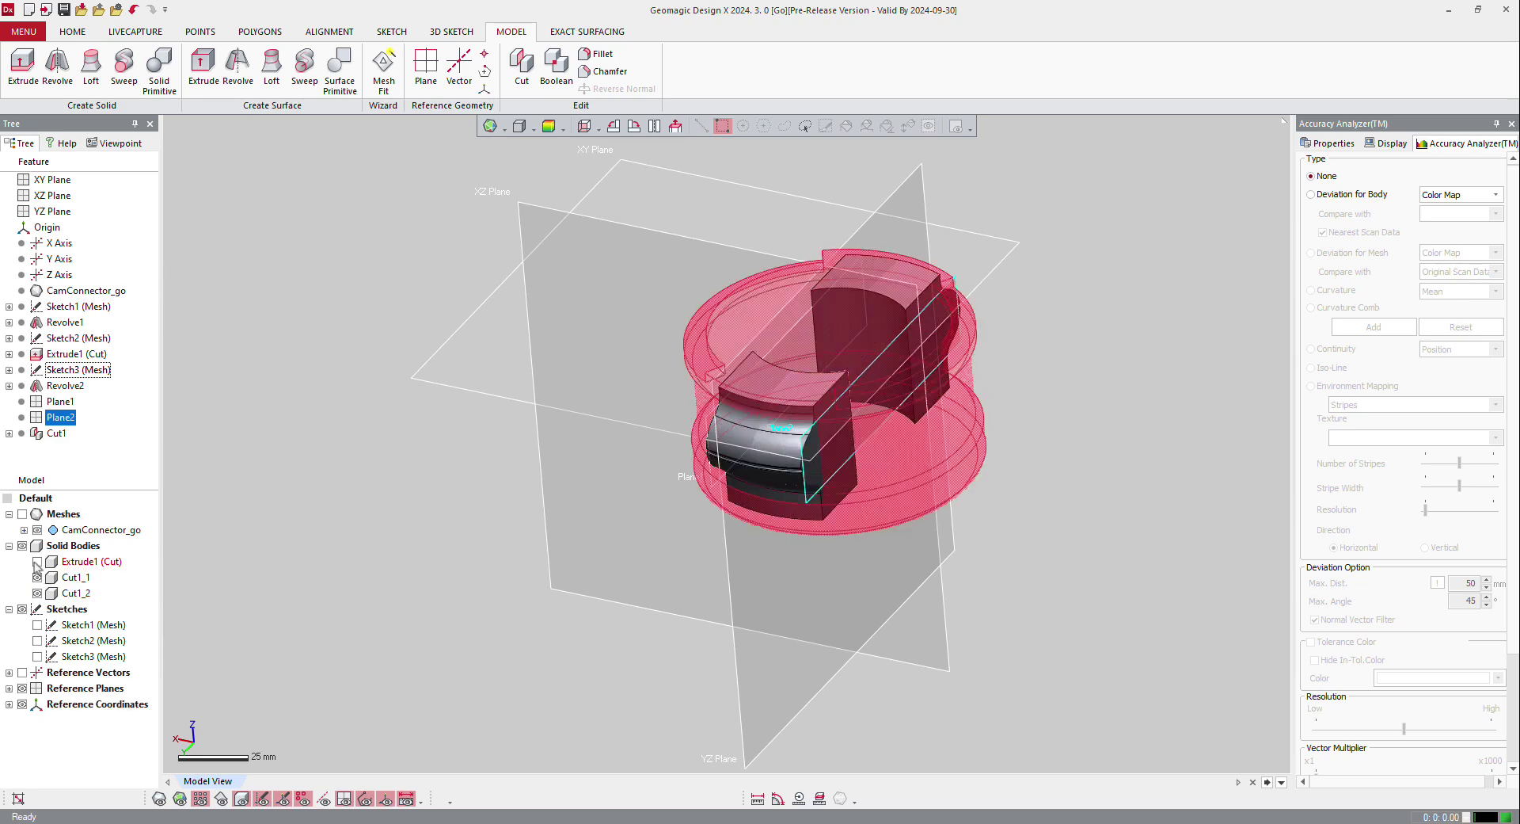
right_drag(554, 475, 712, 431)
scroll(856, 279, up, 5)
right_drag(856, 279, 828, 380)
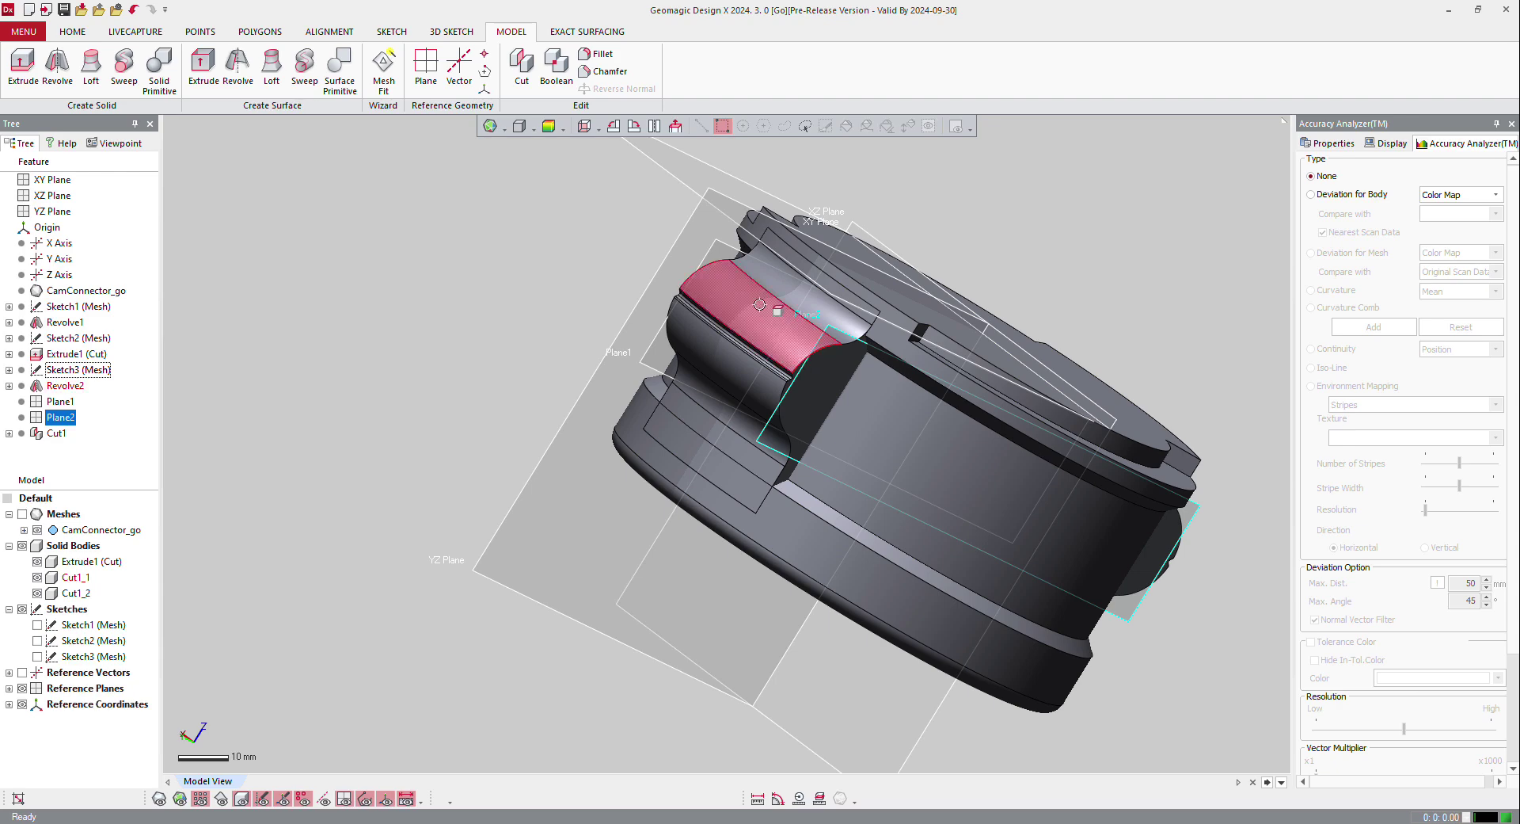
click(561, 79)
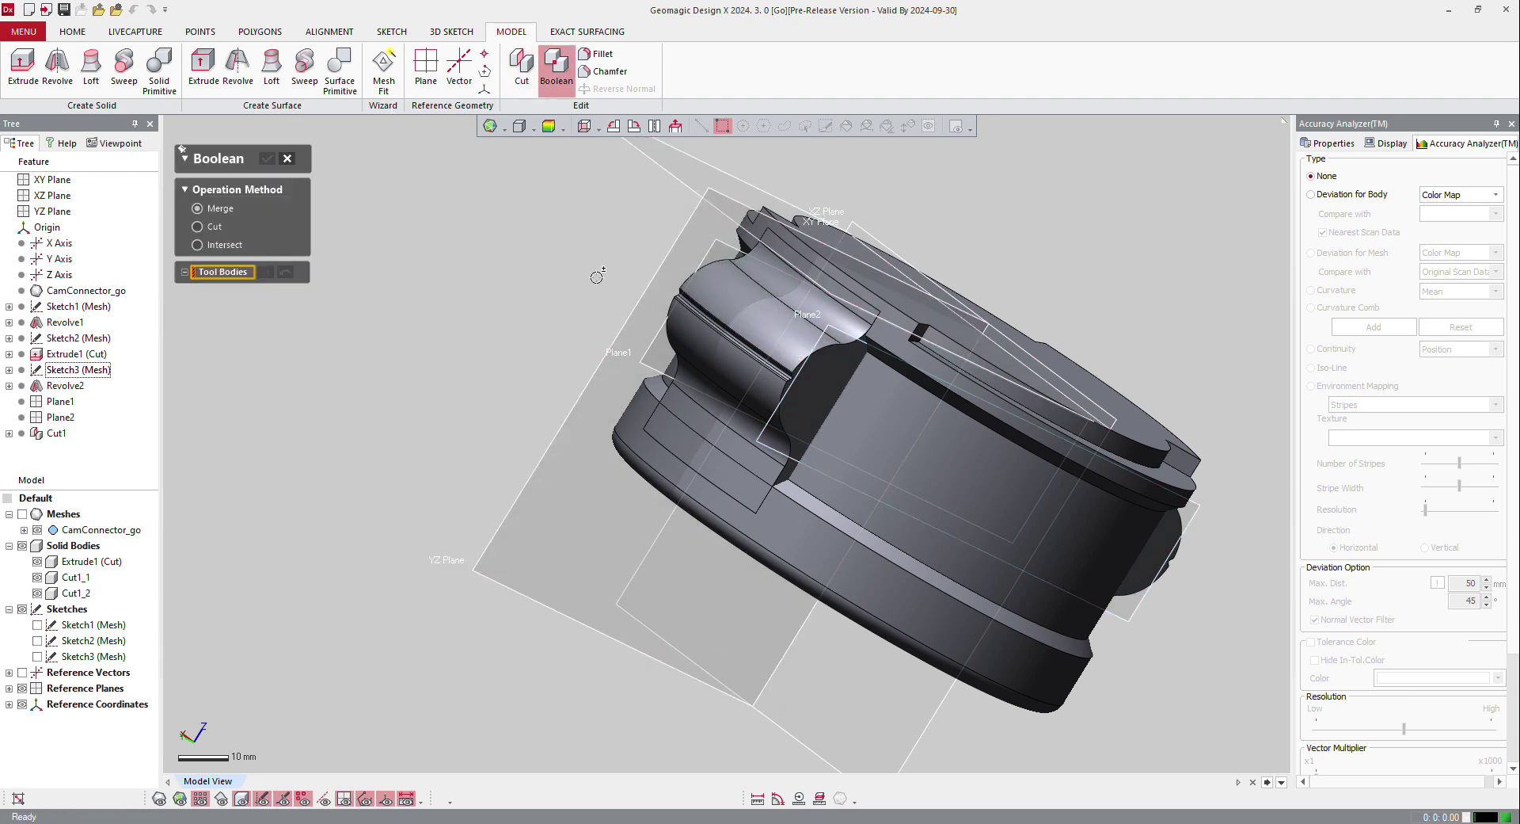
key(ctrl+a)
click(267, 158)
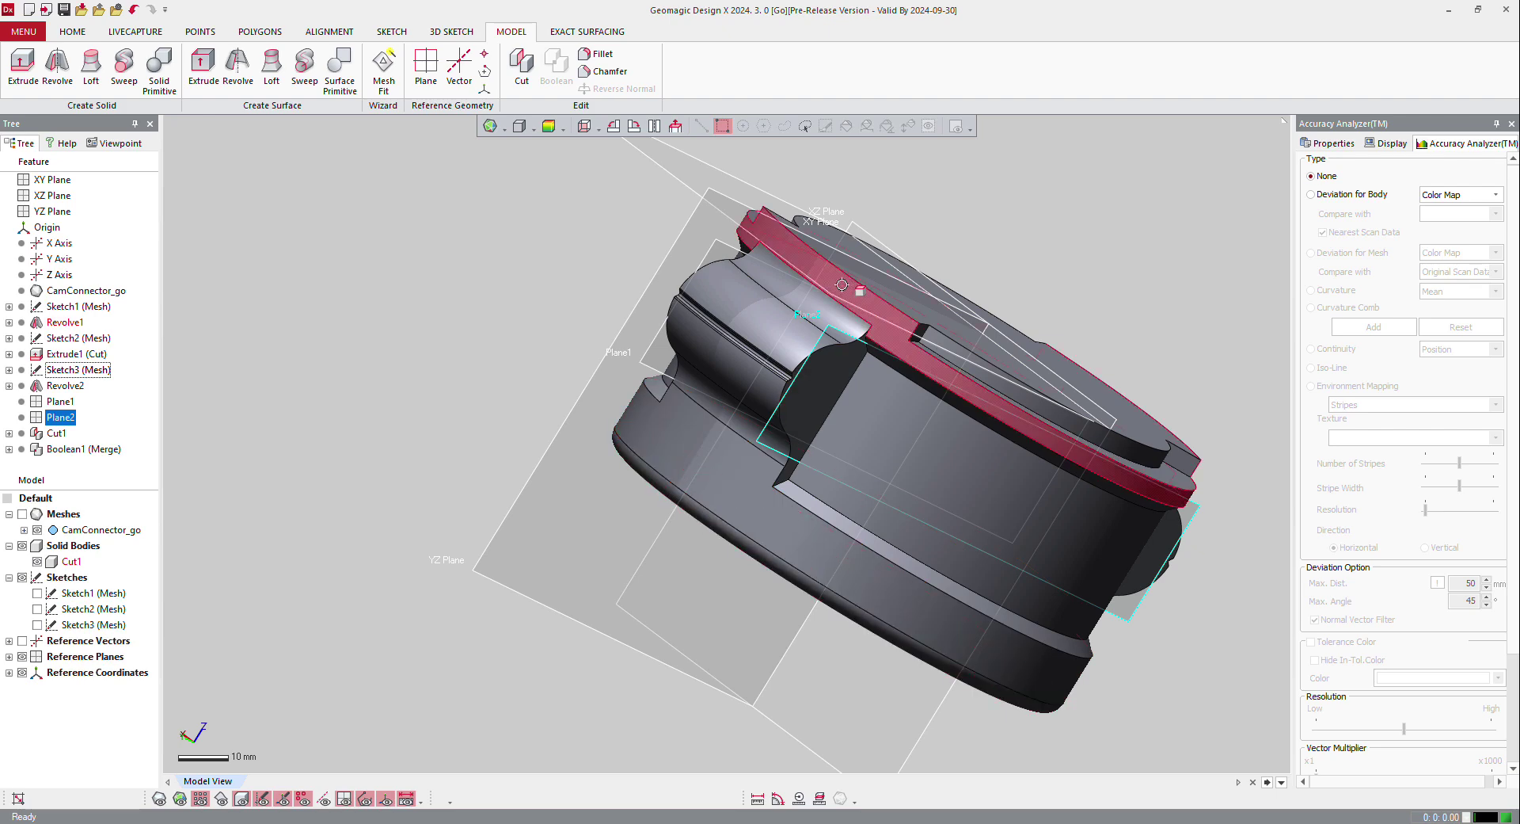
Examine the merged body from several angles and compare it with the scan mesh toward the threaded end
mouse_move(838, 288)
right_down()
mouse_move(783, 359)
mouse_move(721, 356)
mouse_move(699, 391)
mouse_move(562, 402)
mouse_move(617, 412)
mouse_move(725, 373)
mouse_move(632, 545)
mouse_move(818, 490)
mouse_move(760, 491)
right_up()
scroll(736, 325, down, 4)
scroll(562, 401, down, 4)
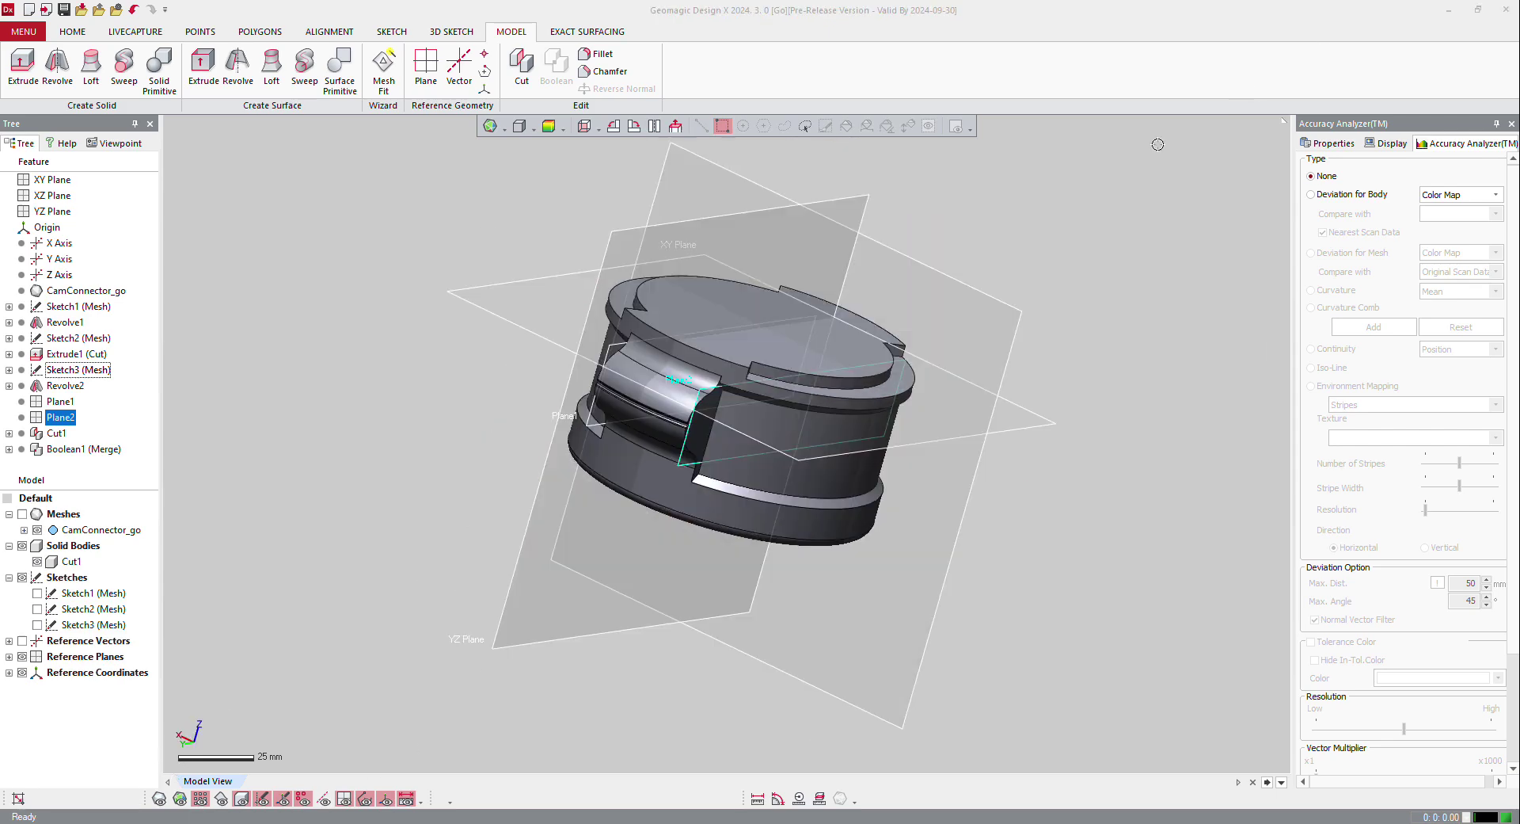
right_drag(749, 380, 761, 440)
scroll(735, 420, up, 3)
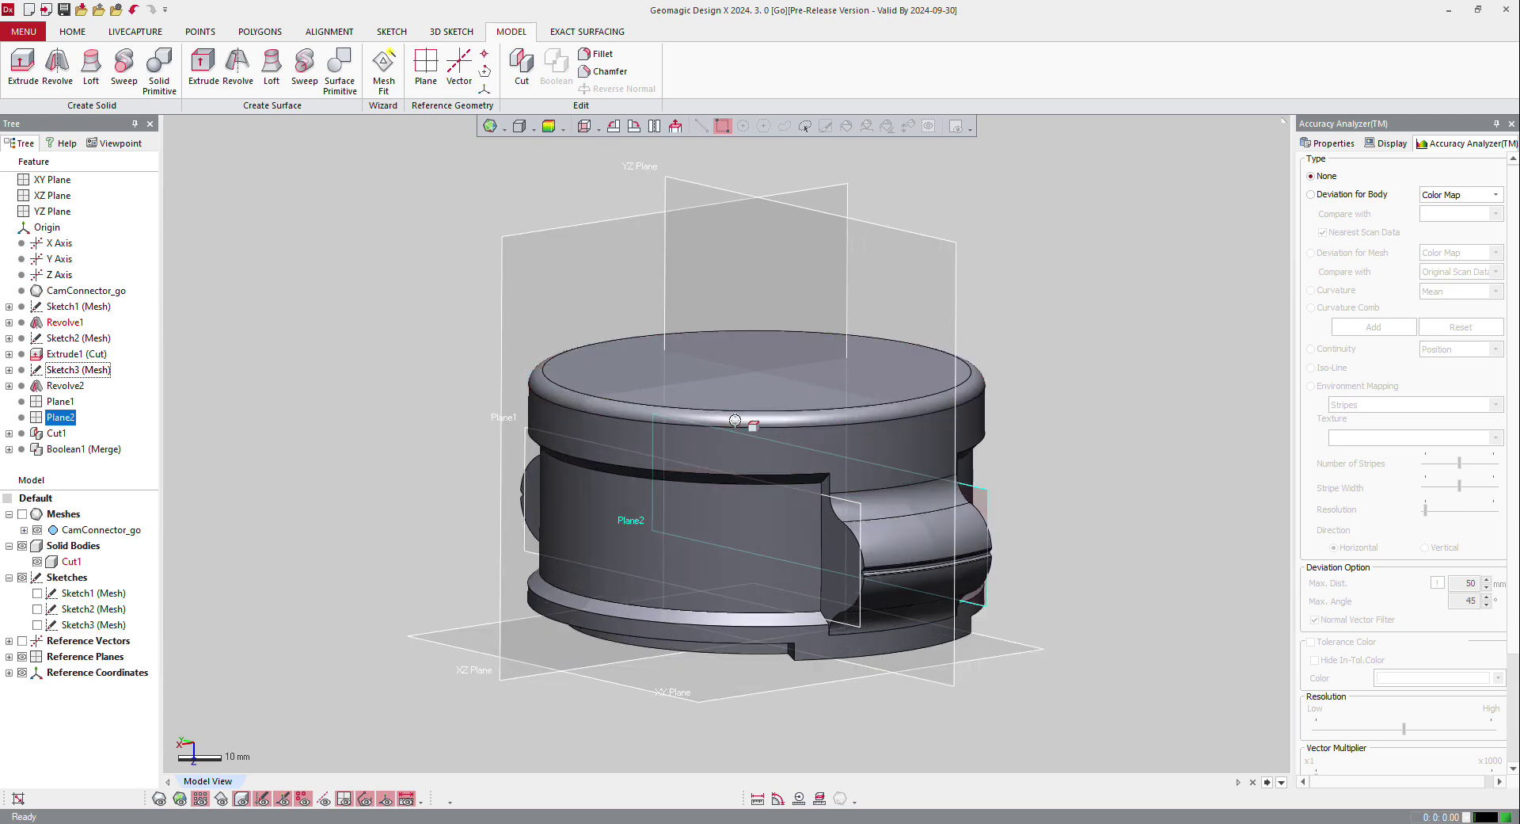
click(159, 798)
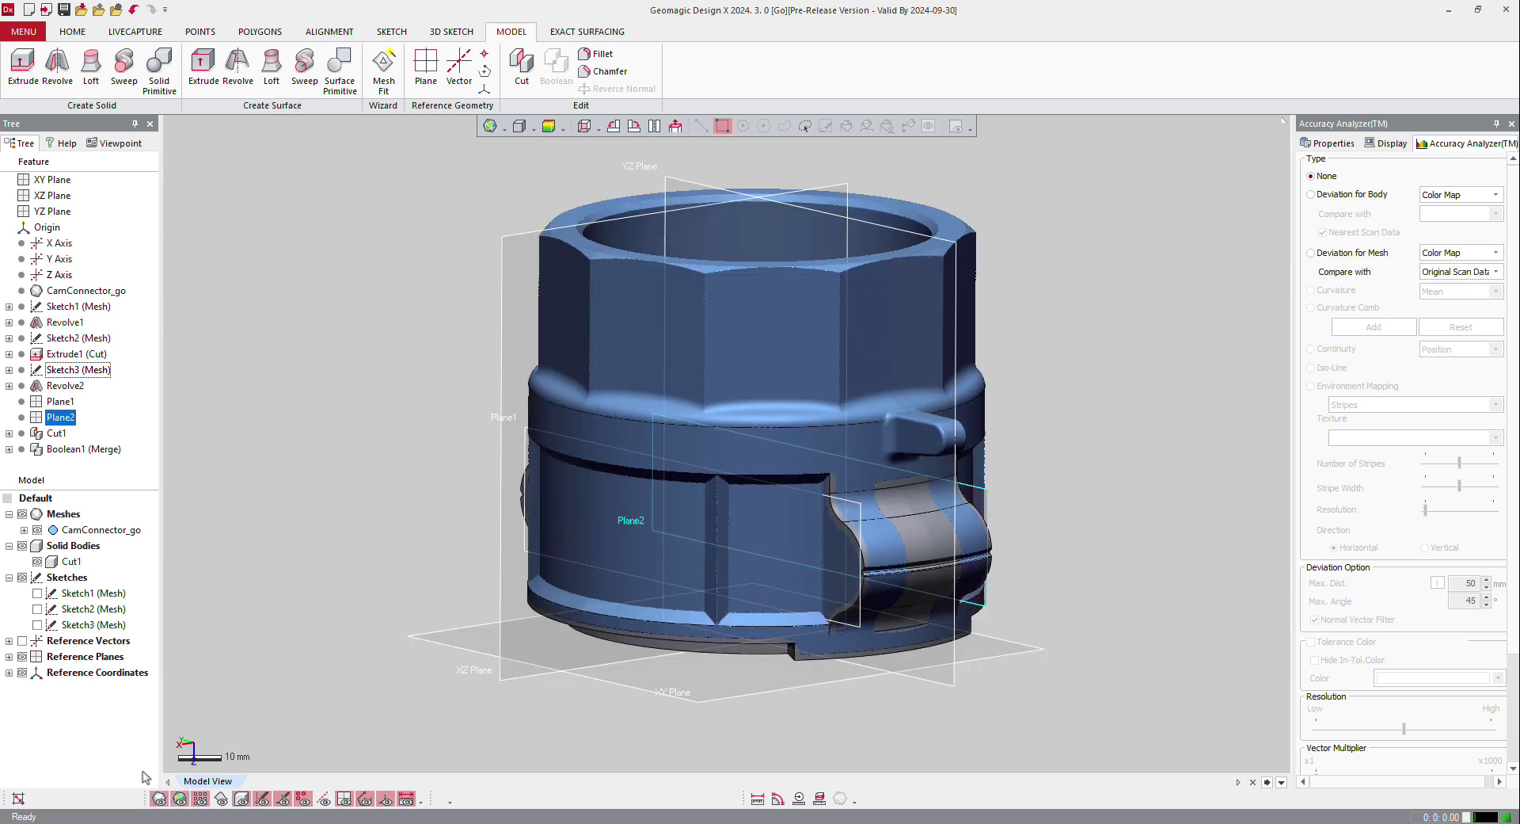
click(159, 799)
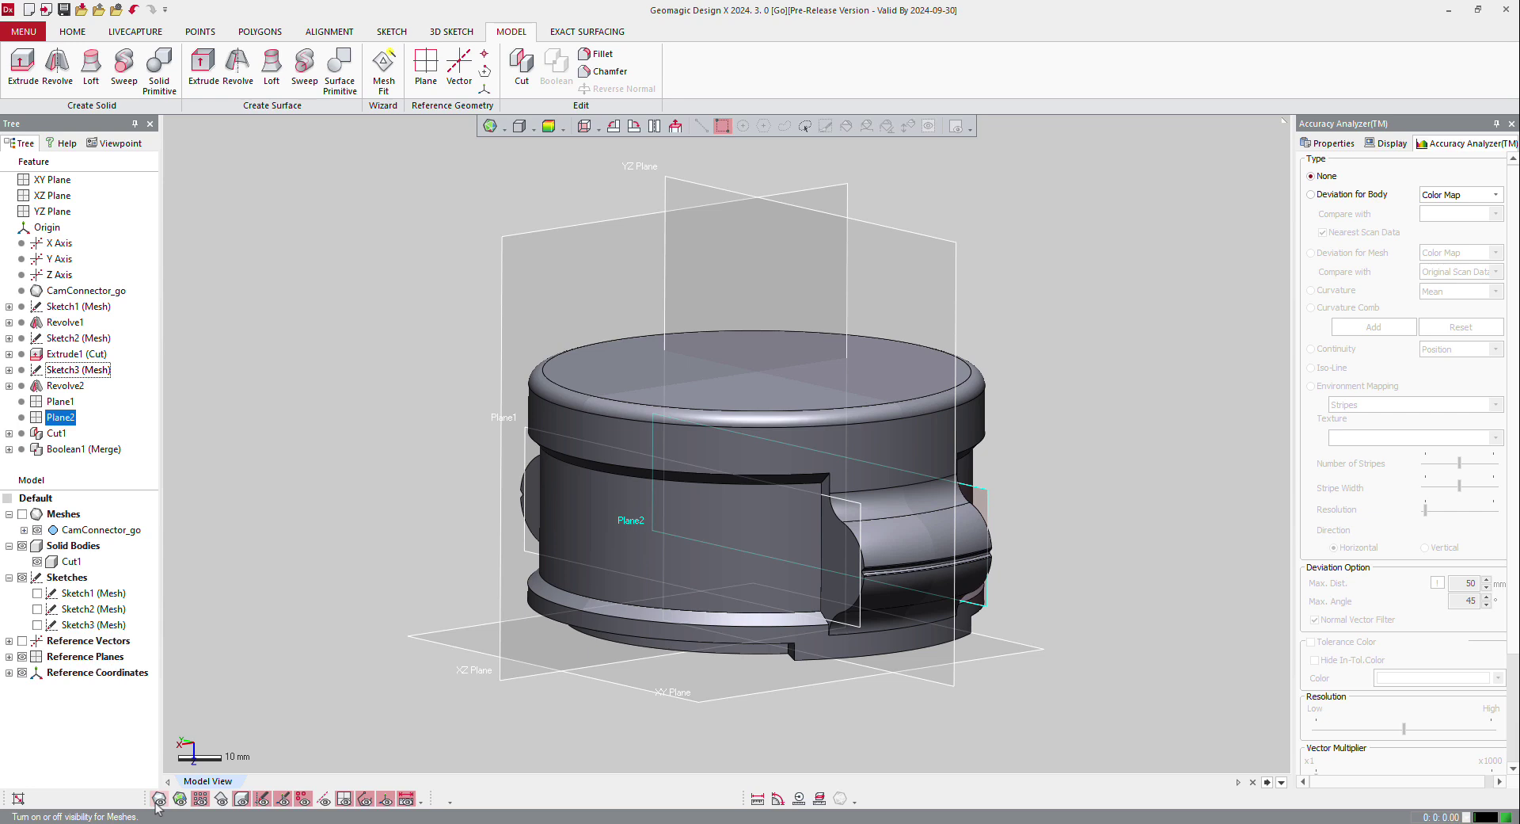
click(159, 799)
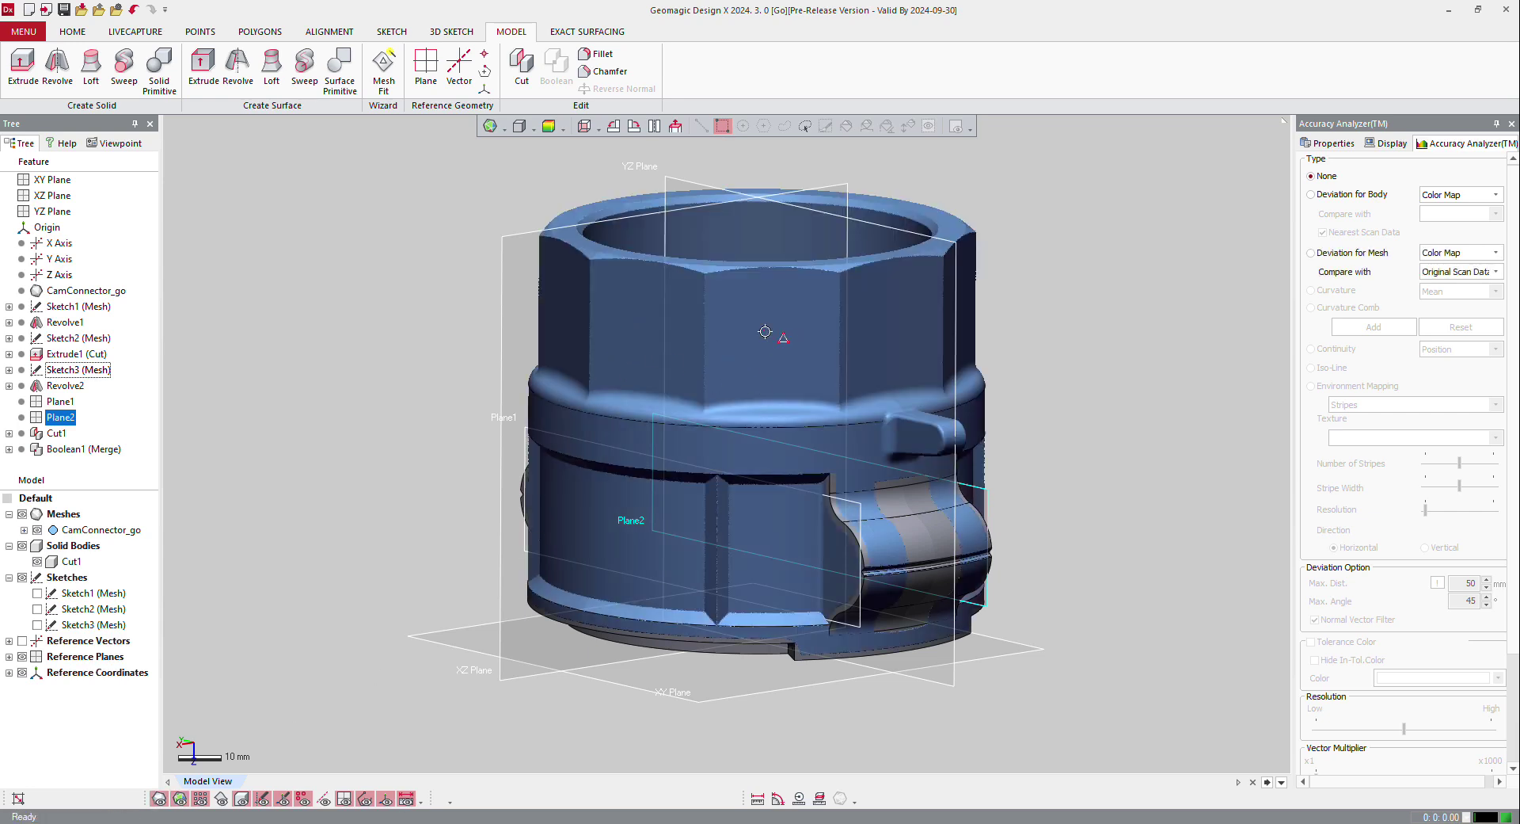
right_drag(720, 605, 707, 538)
key(ctrl+5)
key(ctrl+5)
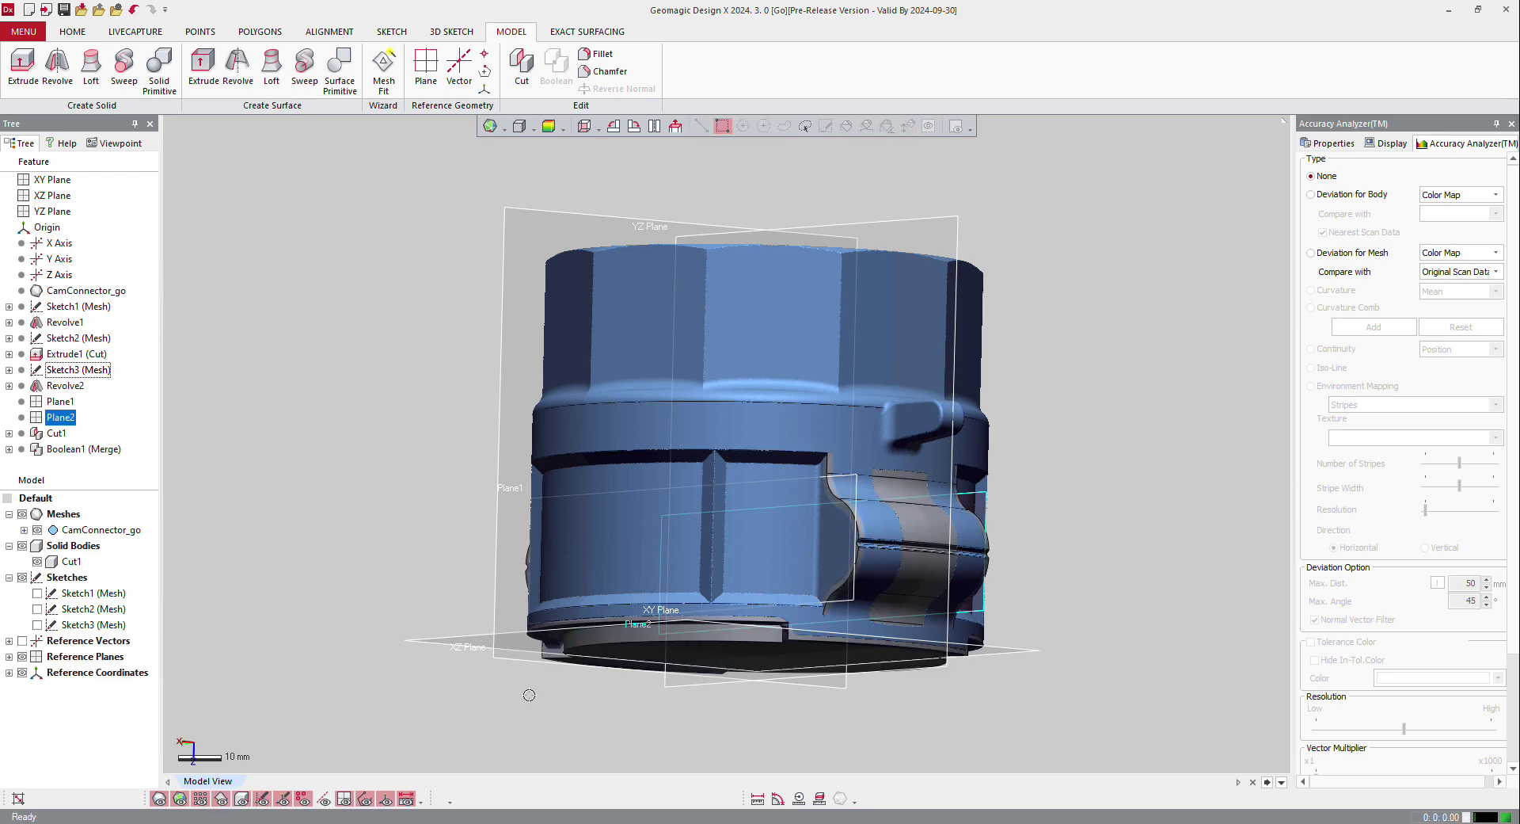
key(ctrl+1)
right_drag(642, 581, 651, 673)
right_click(737, 350)
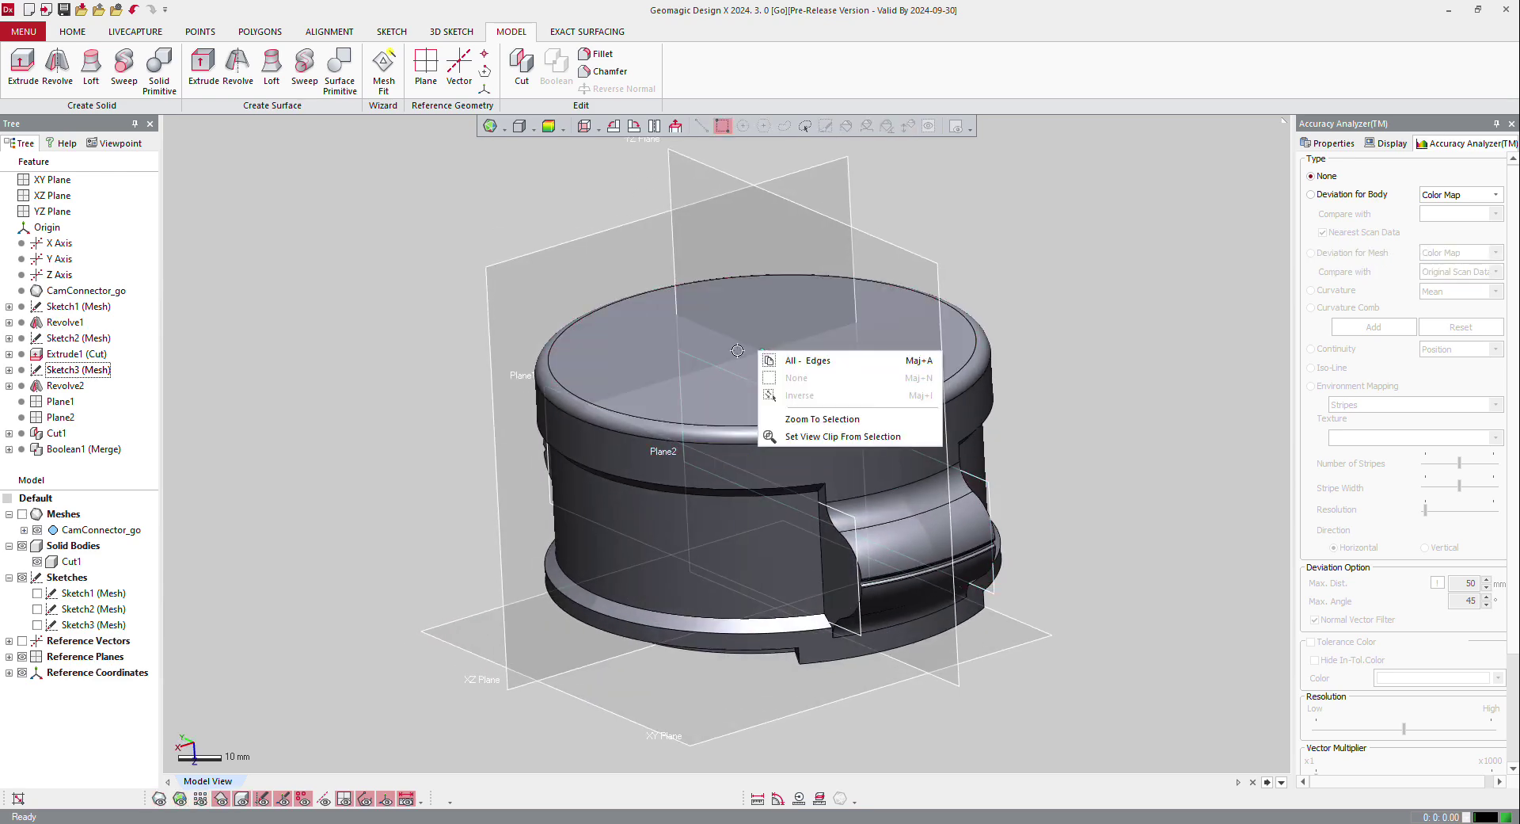
click(606, 357)
click(616, 338)
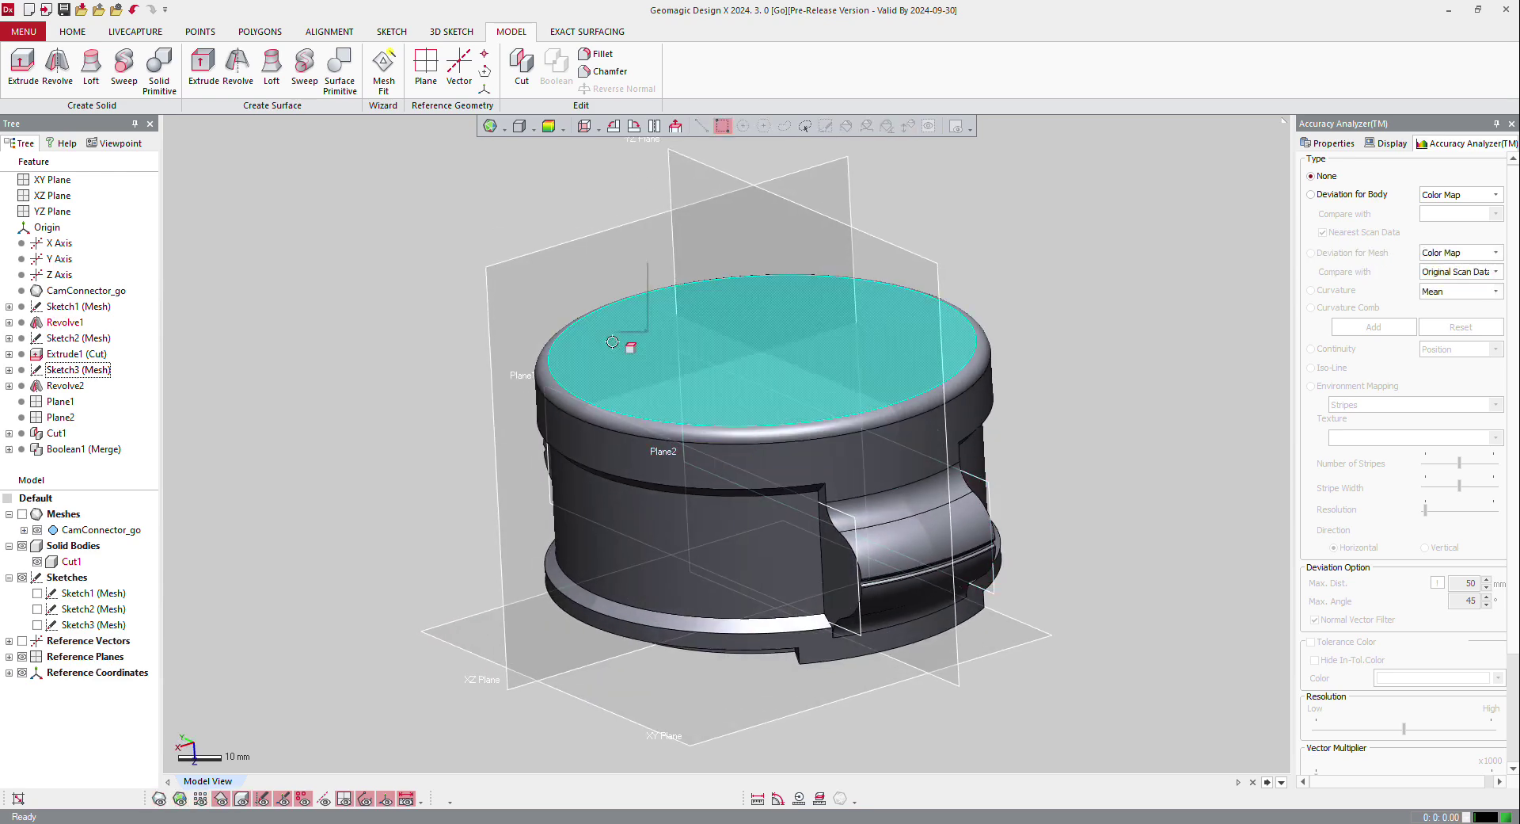
right_click(620, 331)
click(295, 326)
click(445, 329)
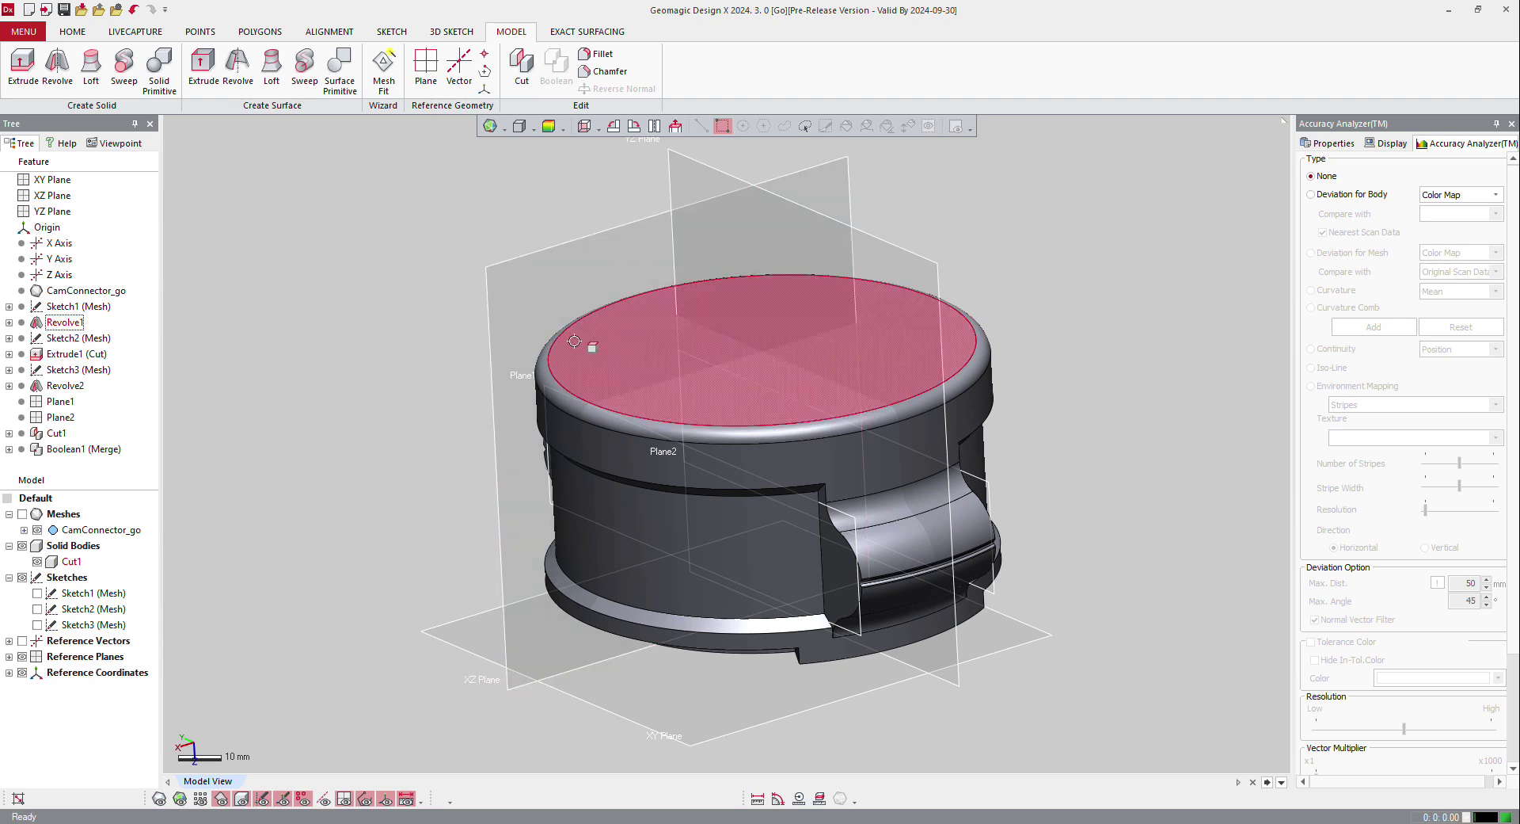
click(638, 344)
right_click(638, 344)
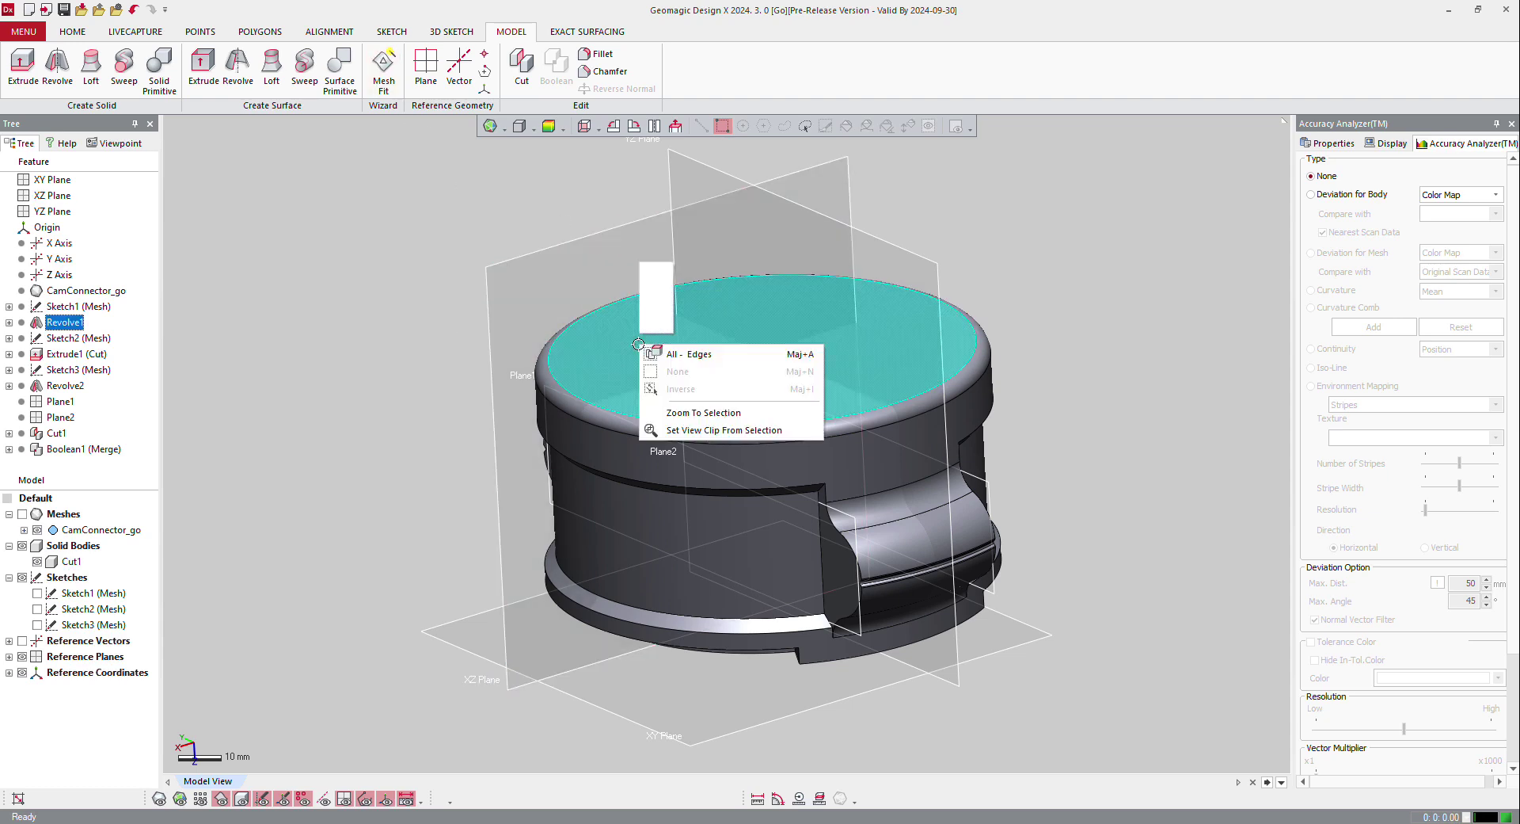
click(517, 345)
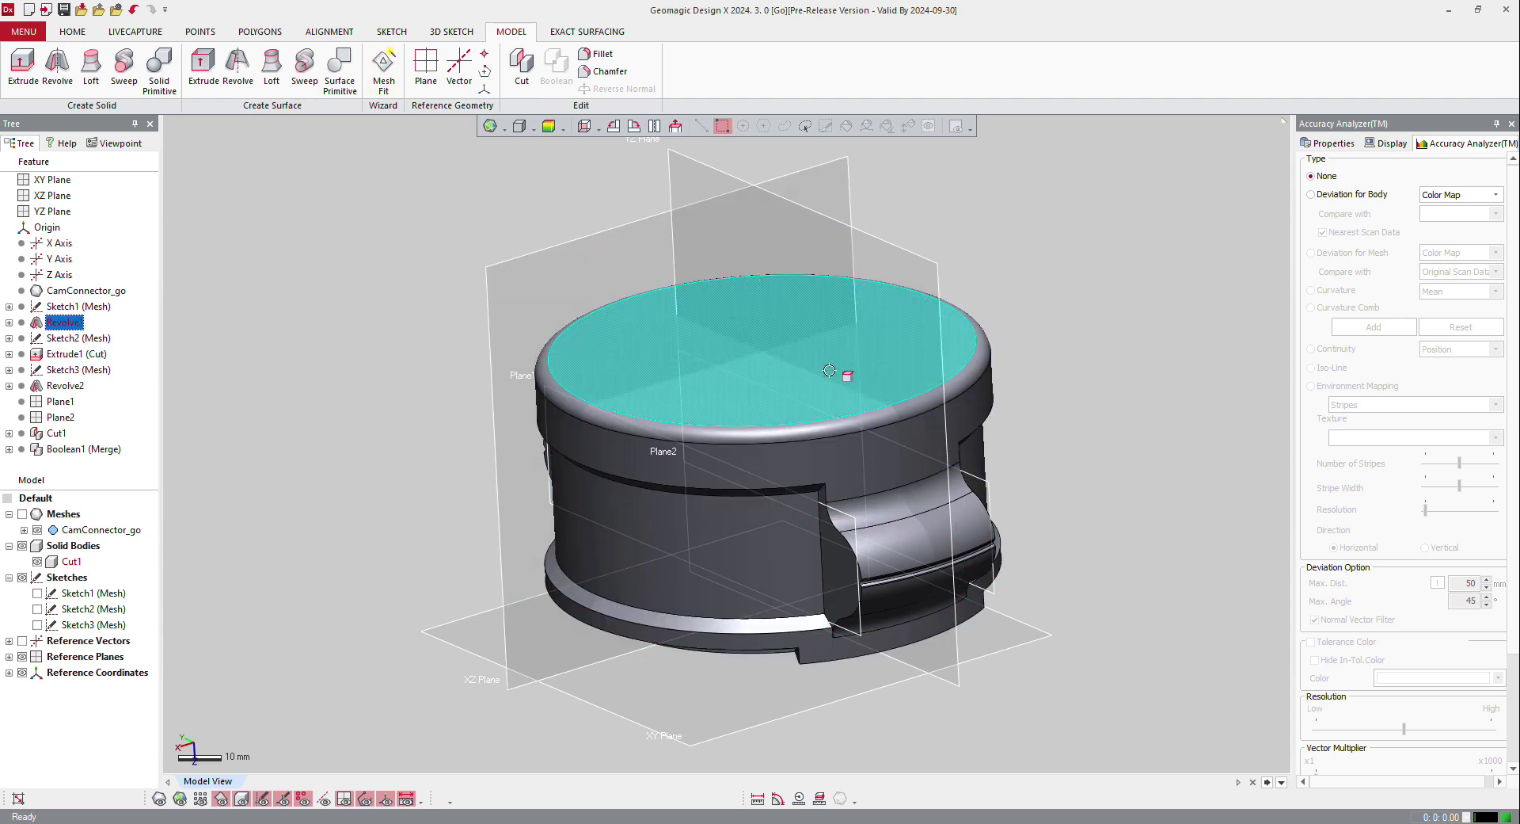
right_click(829, 370)
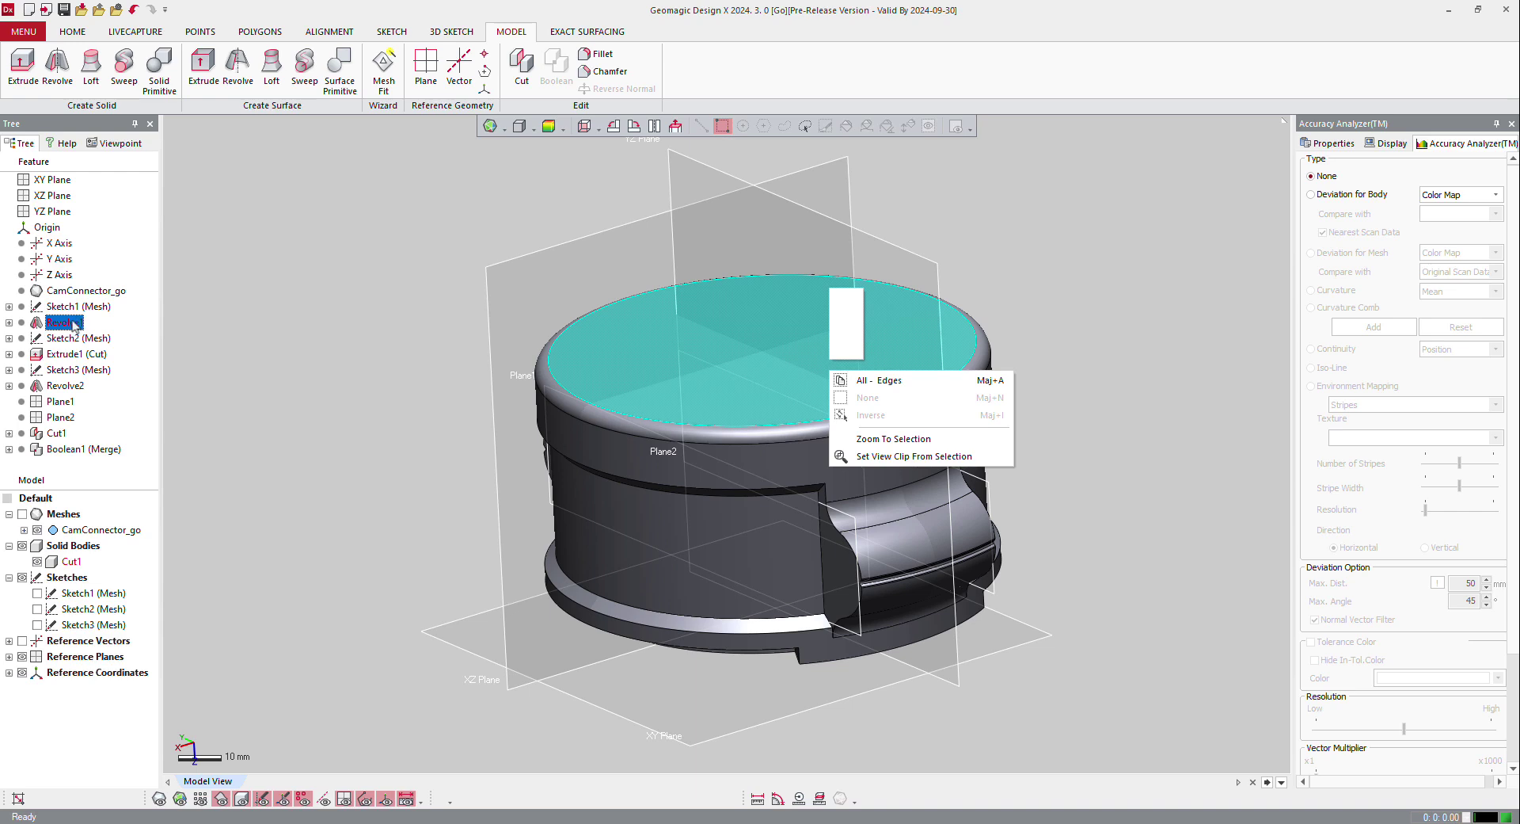
click(622, 402)
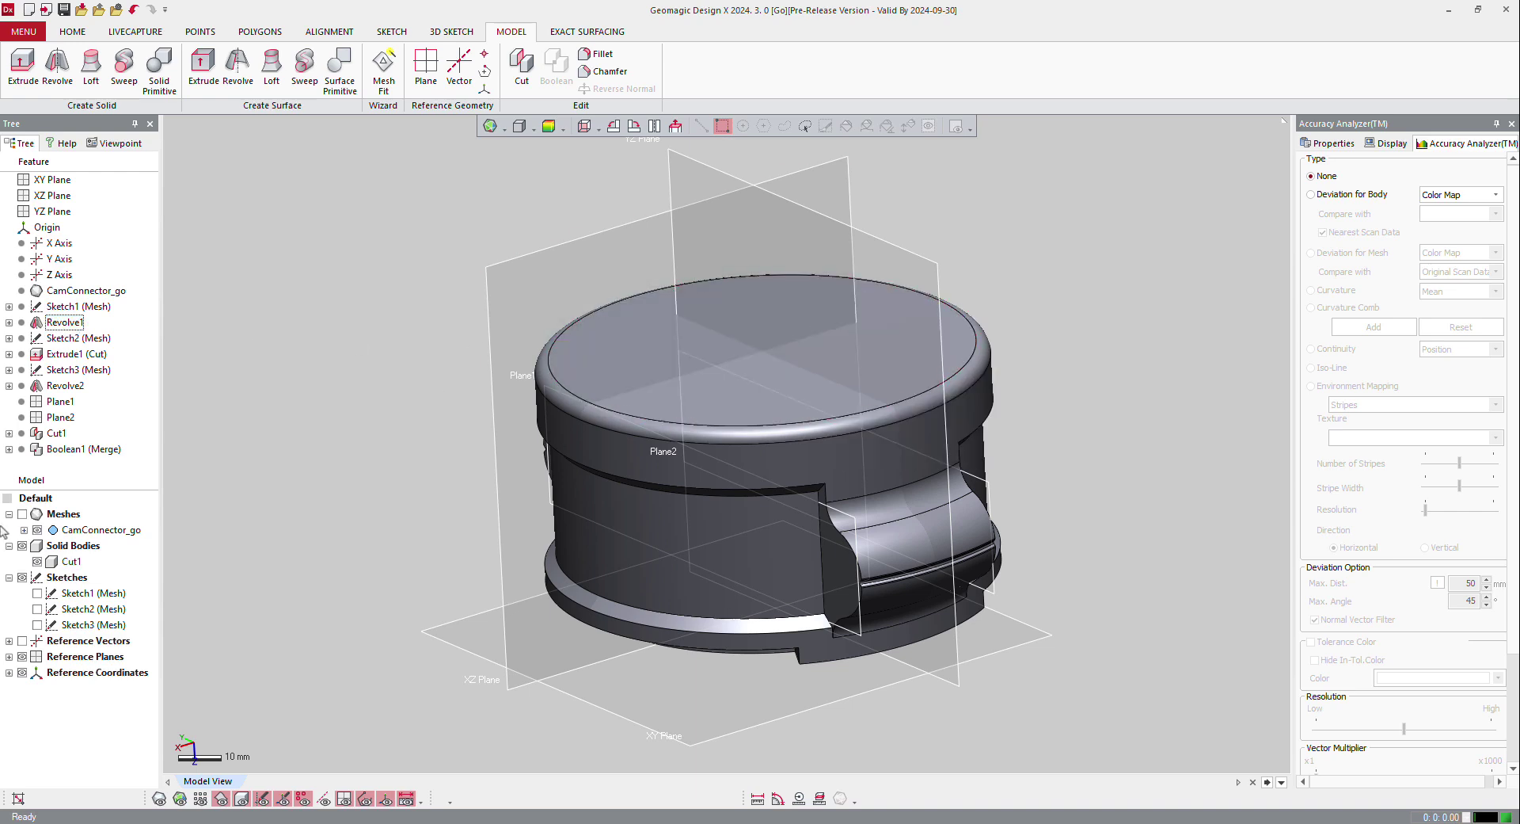
Edit Sketch1, apply a horizontal constraint to the profile's top line, and exit the sketch to update the revolved body
click(85, 339)
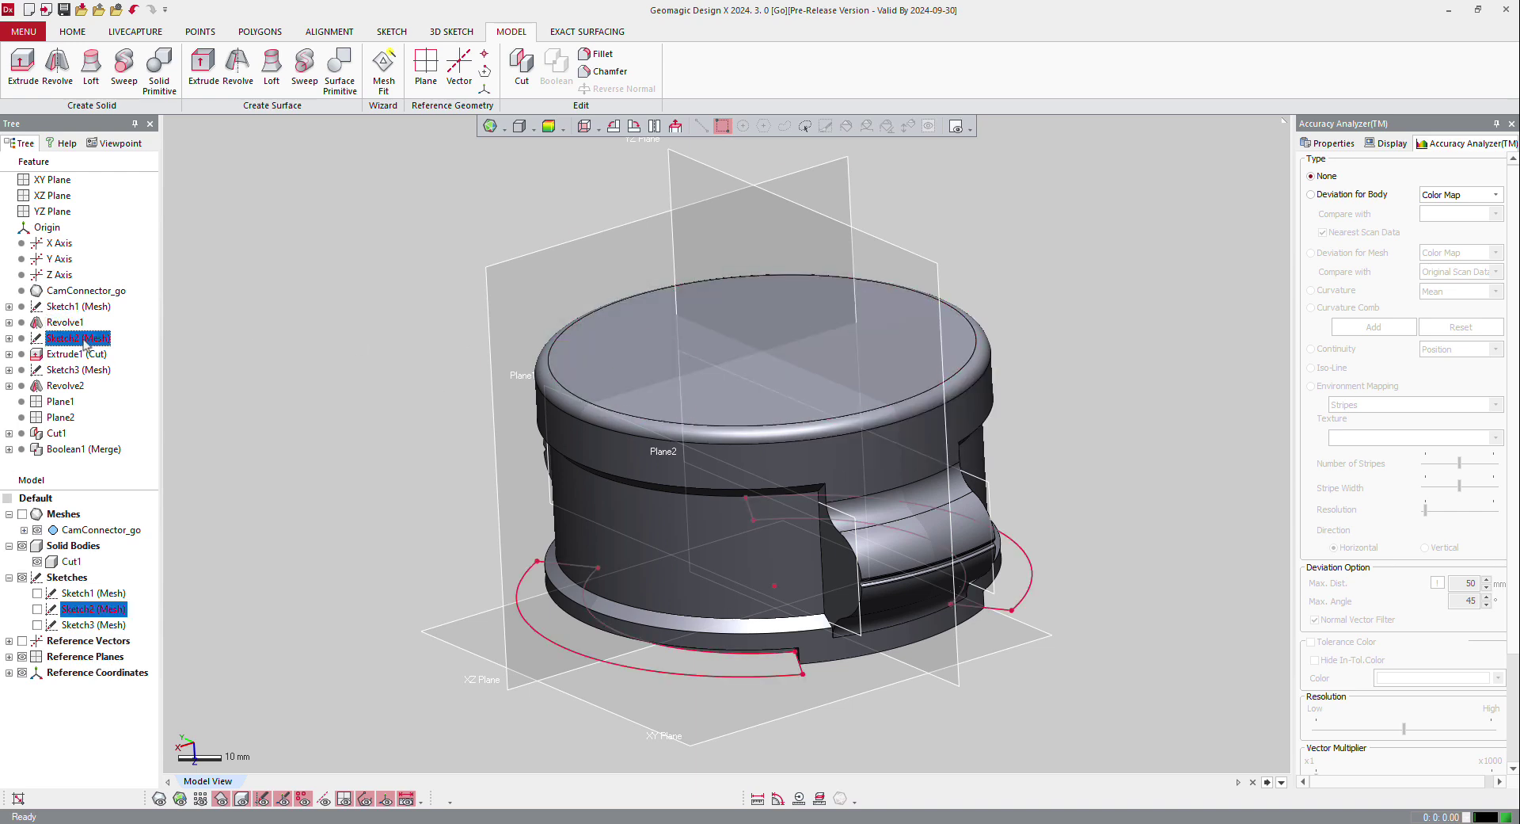
double_click(85, 339)
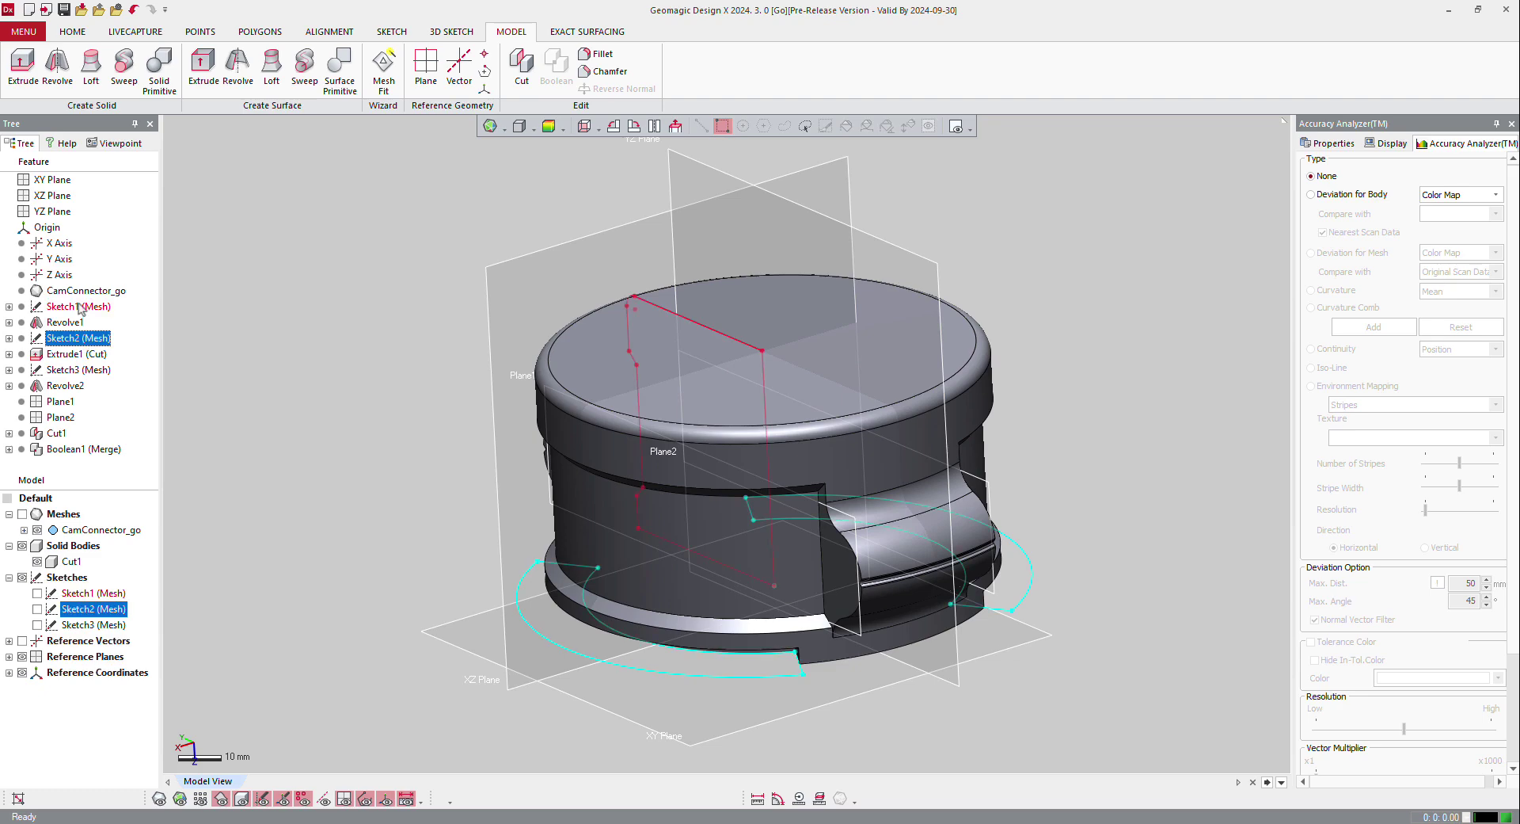
right_click(707, 330)
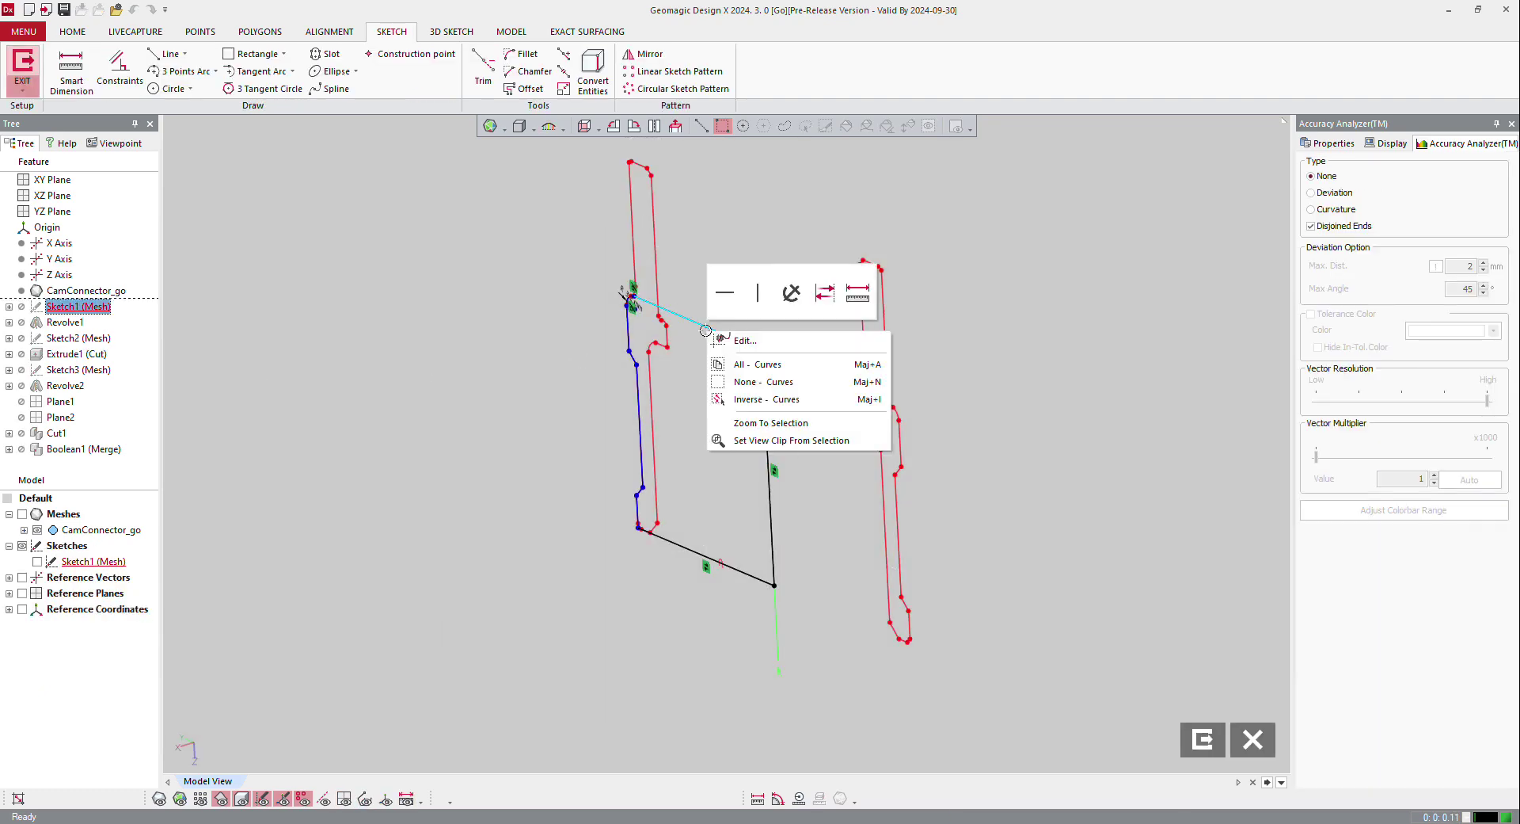
click(722, 297)
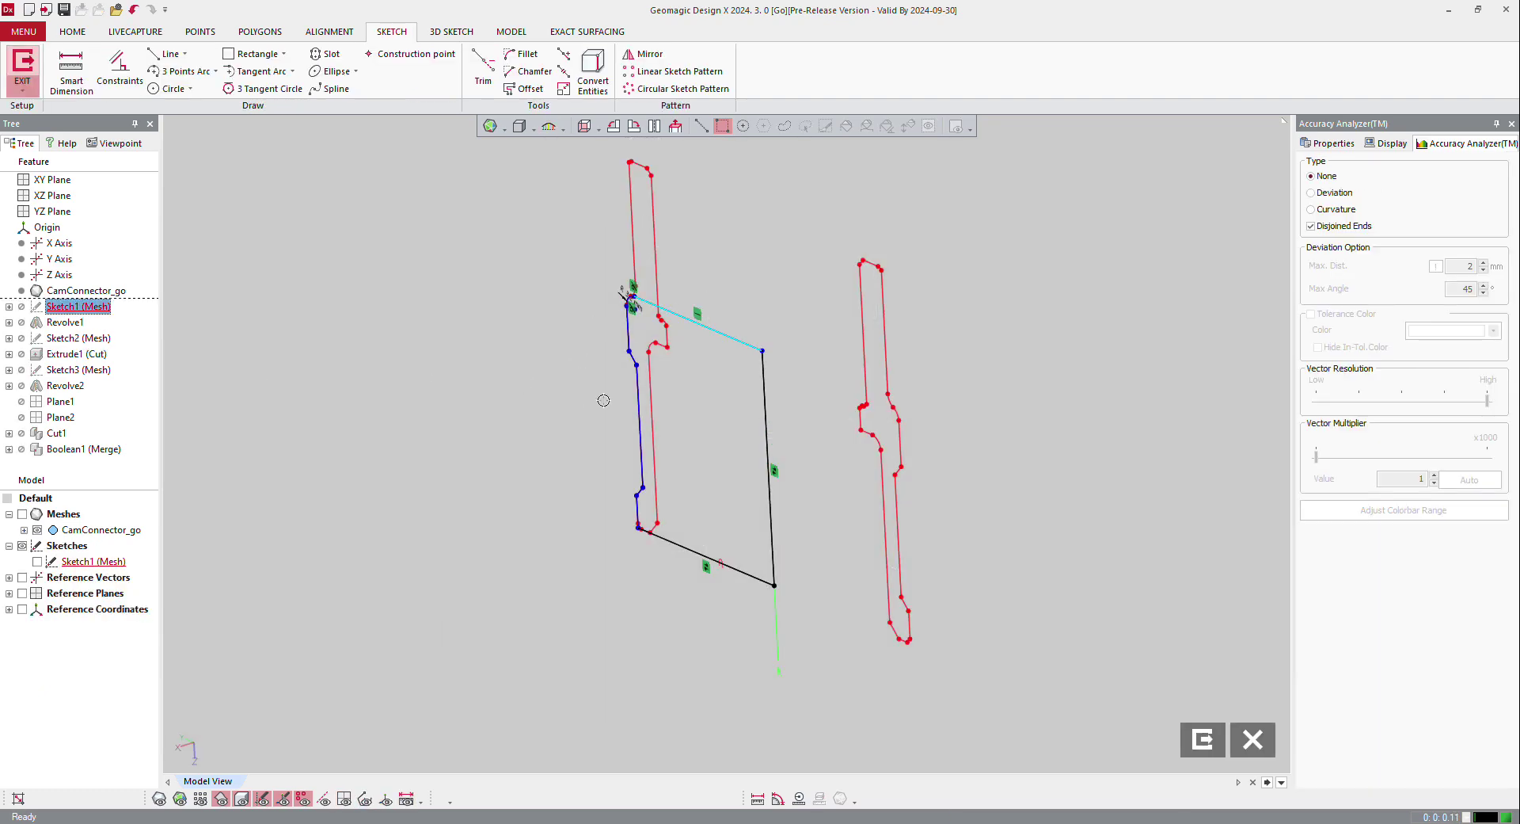
scroll(469, 331, up, 10)
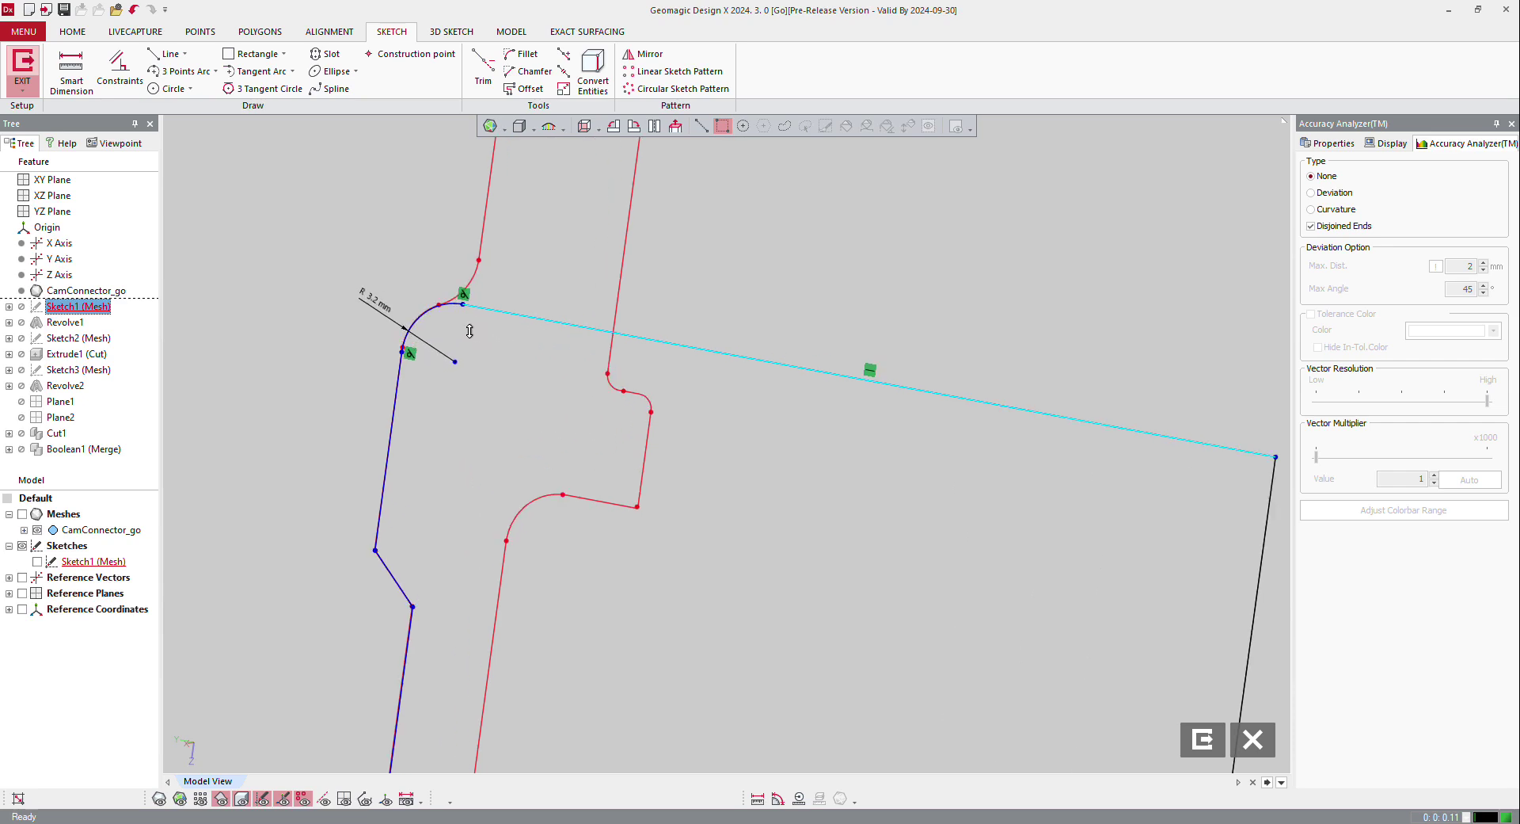
scroll(469, 331, up, 5)
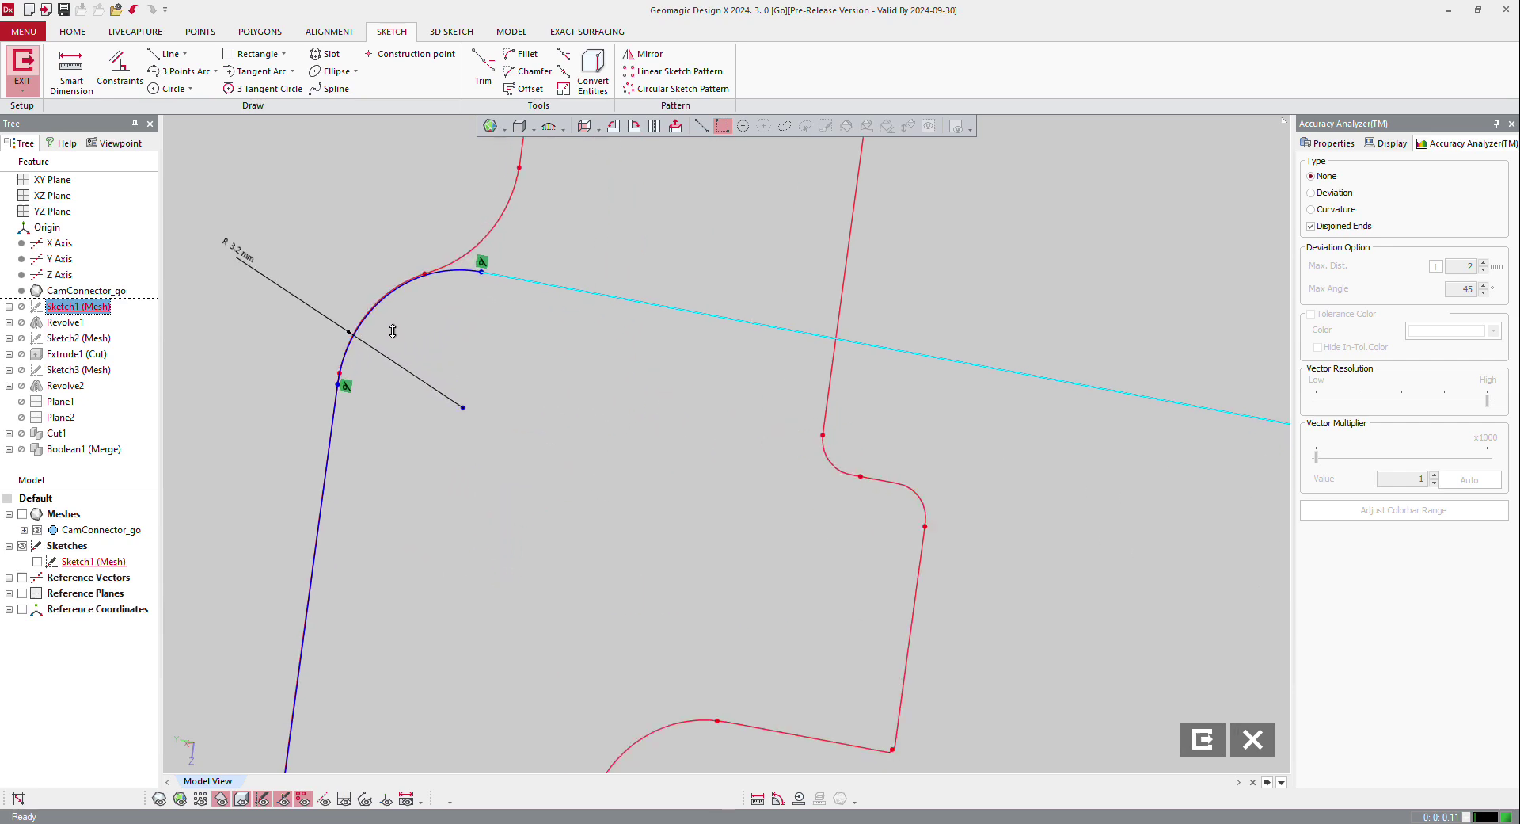
click(574, 252)
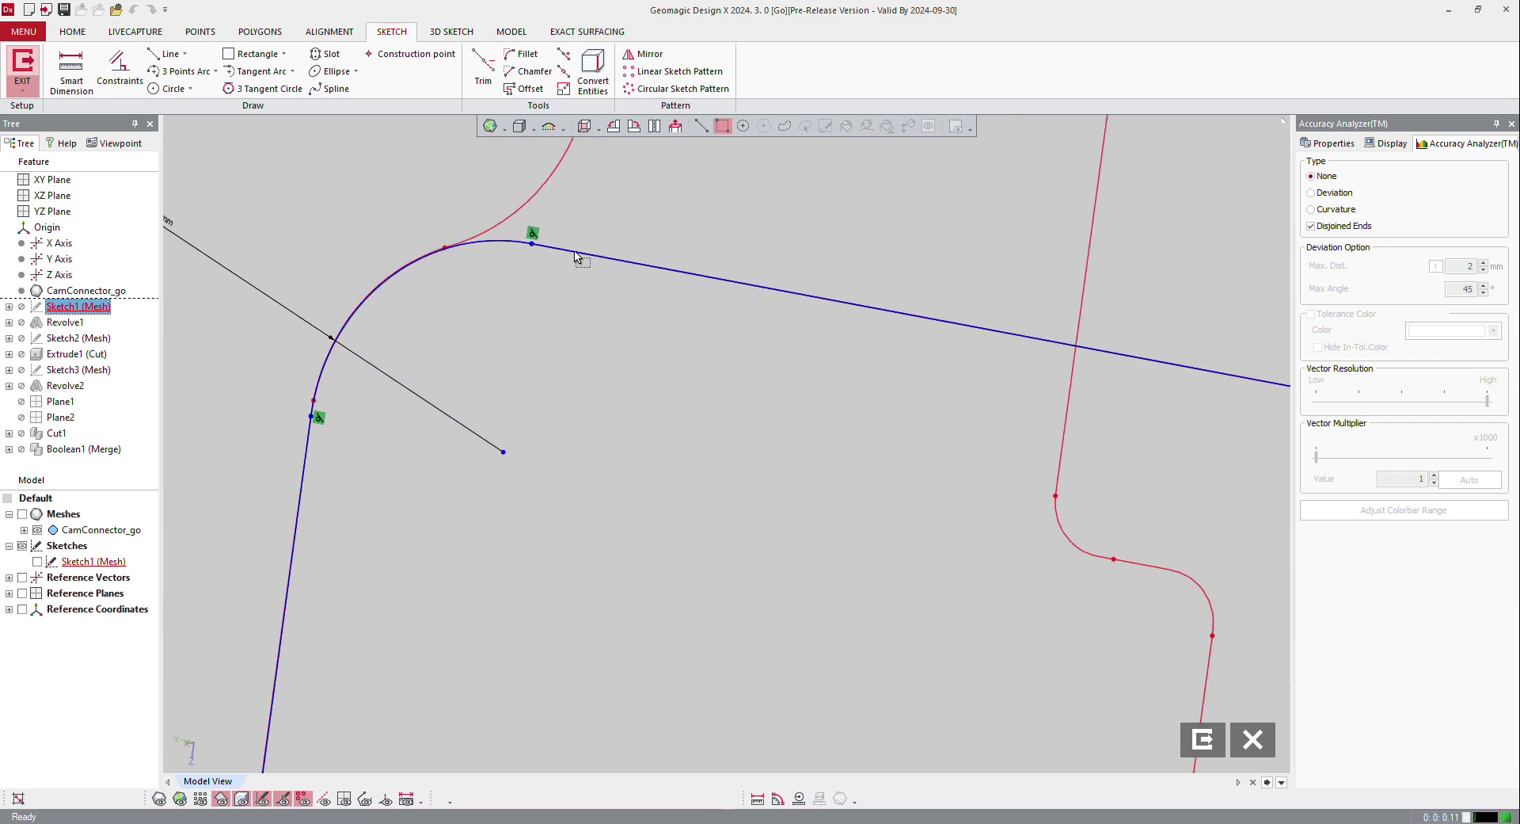
click(582, 252)
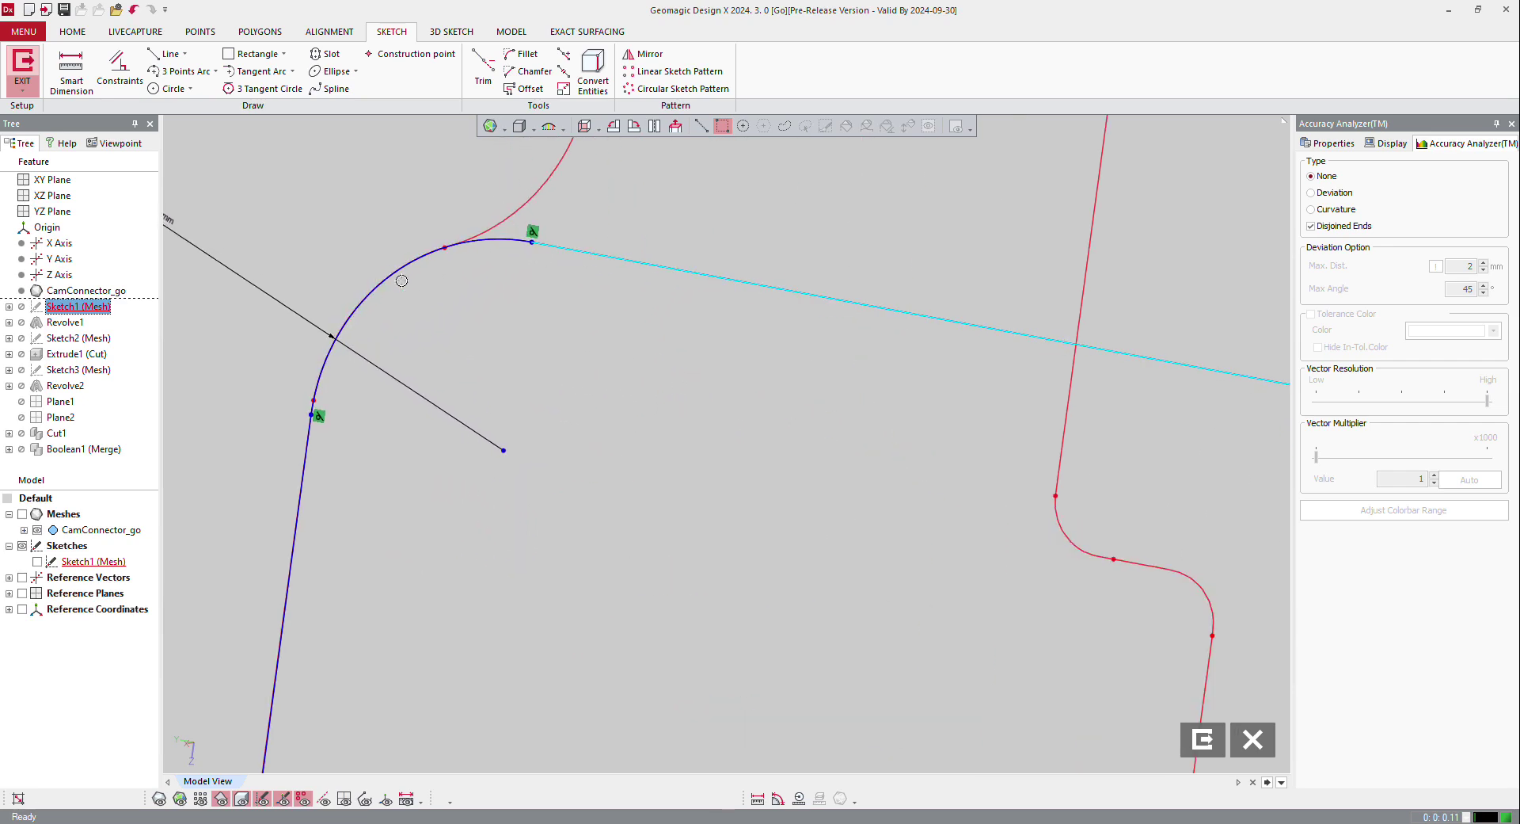
click(22, 63)
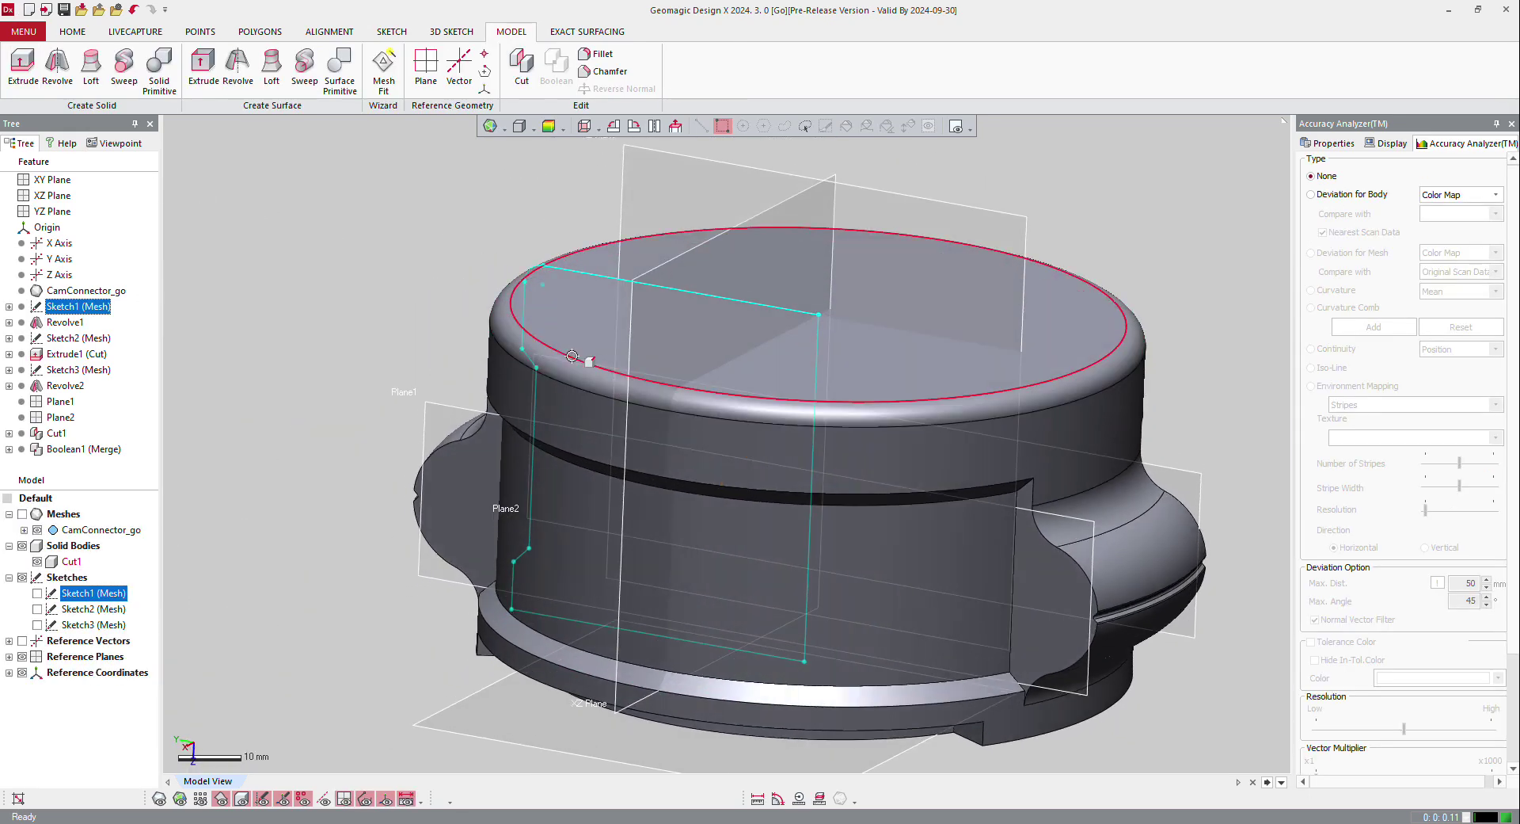
Create a mesh sketch based on the body's flat top face, offsetting the section upward to capture the scan's ten-sided outline
right_click(879, 309)
click(889, 264)
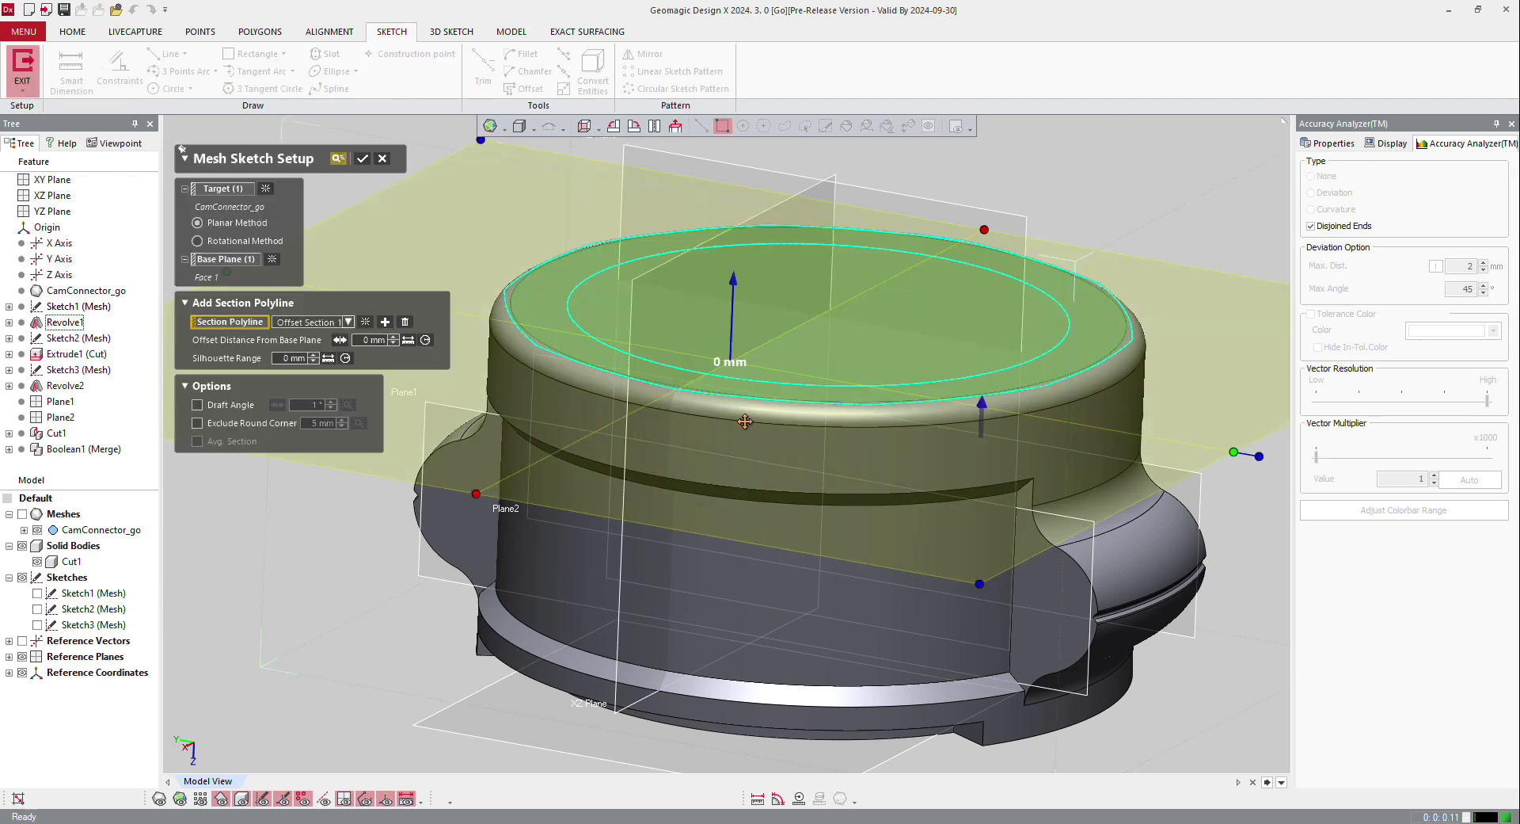
drag(733, 279, 732, 237)
click(362, 158)
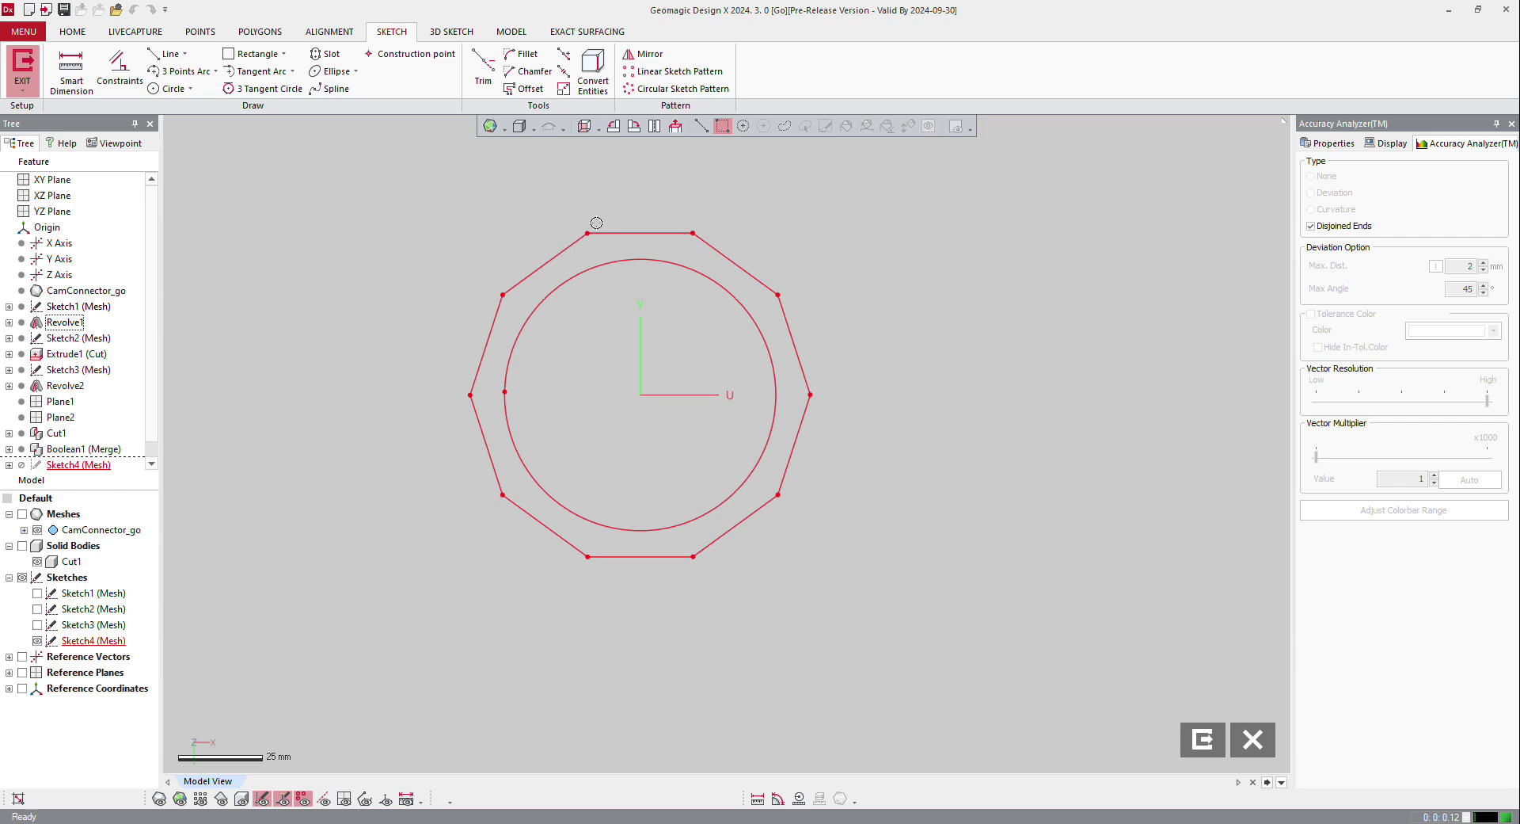
Draw a 10-edge polygon with a circumscribed circle, centred on the origin and slightly larger than the section outline
click(186, 54)
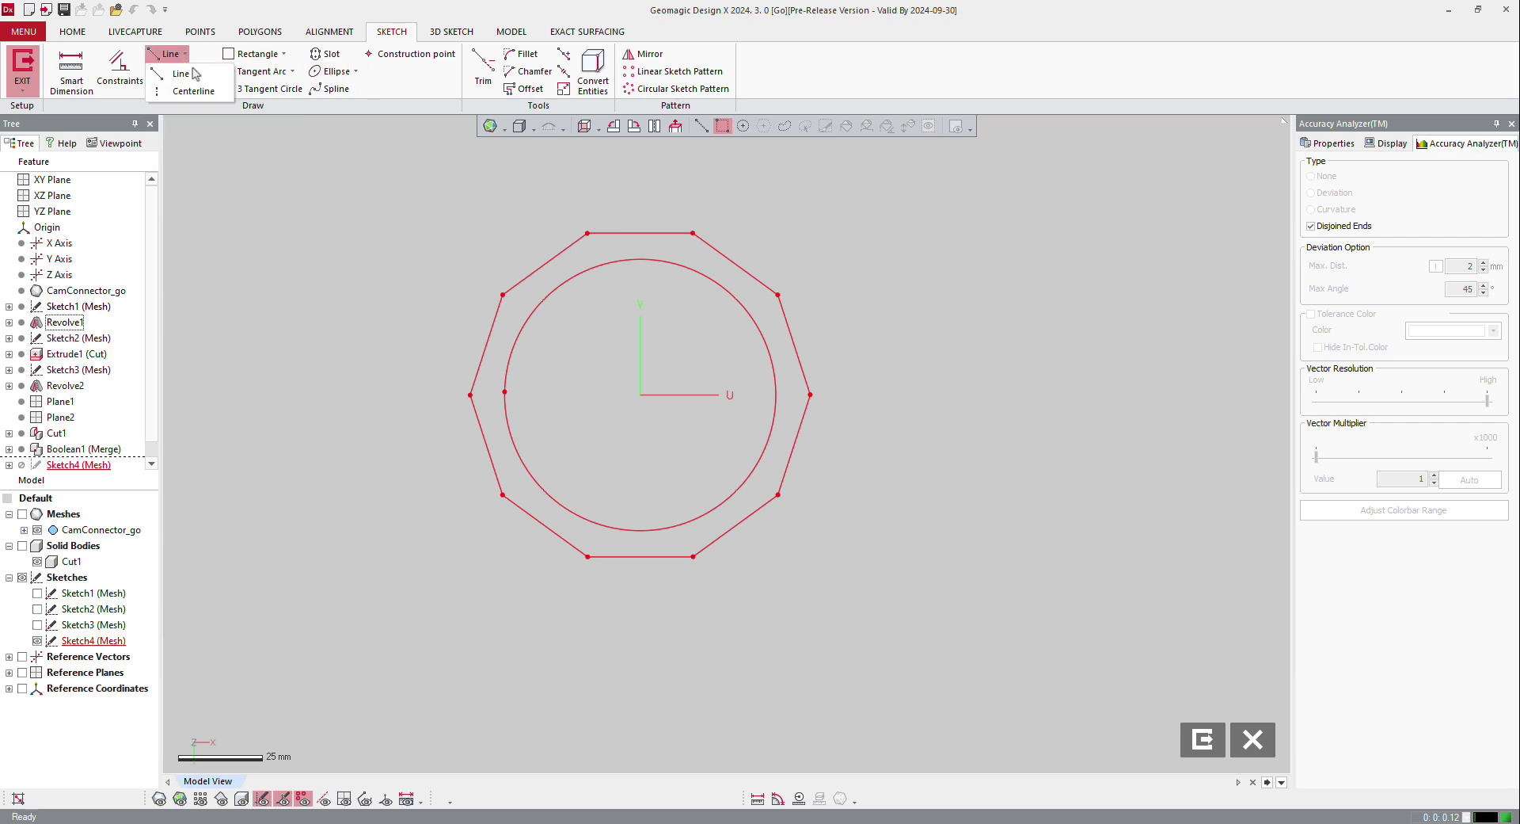
click(205, 38)
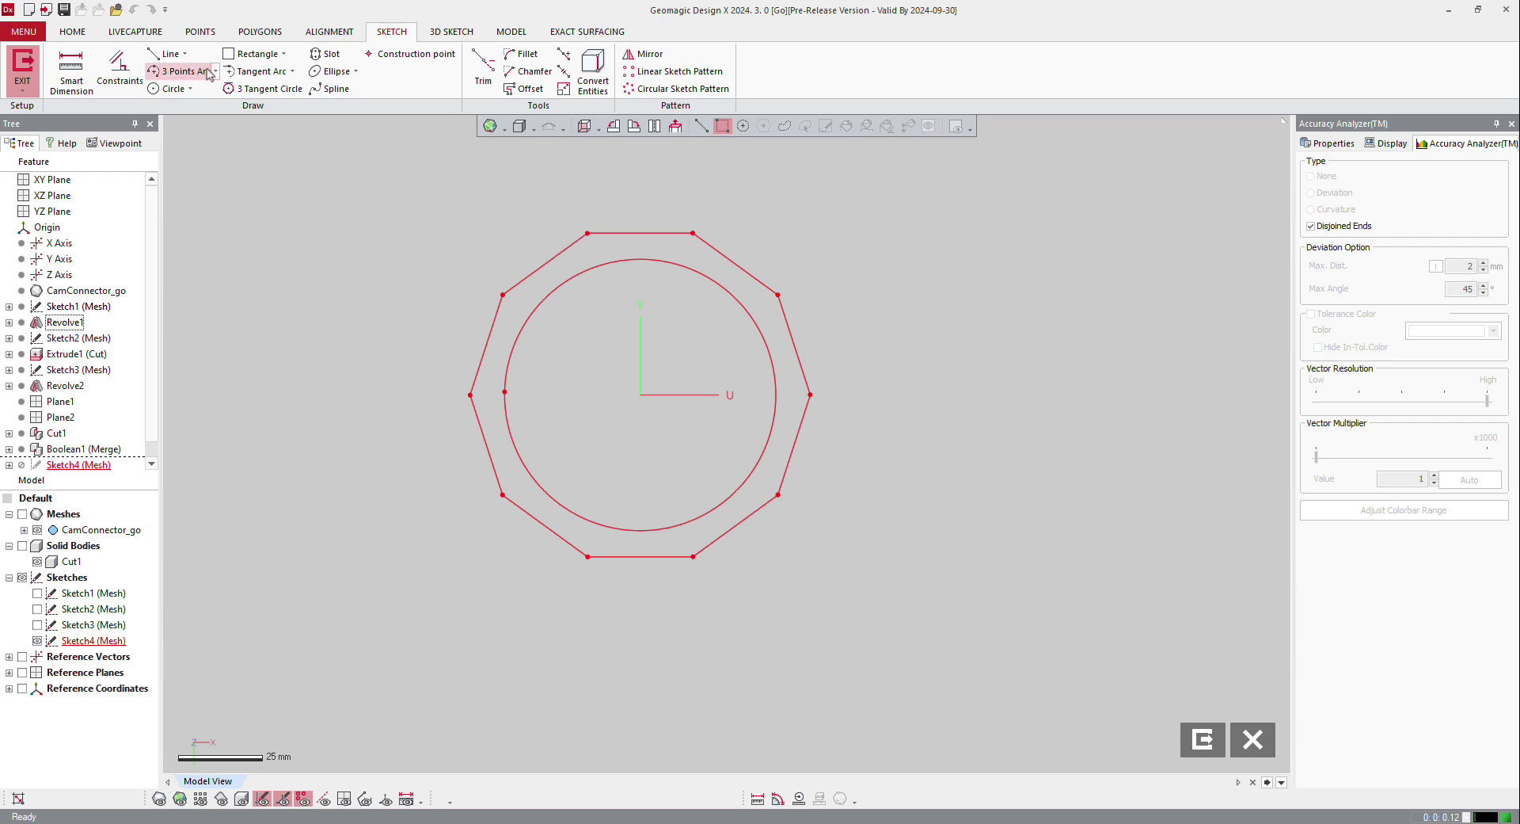
click(284, 54)
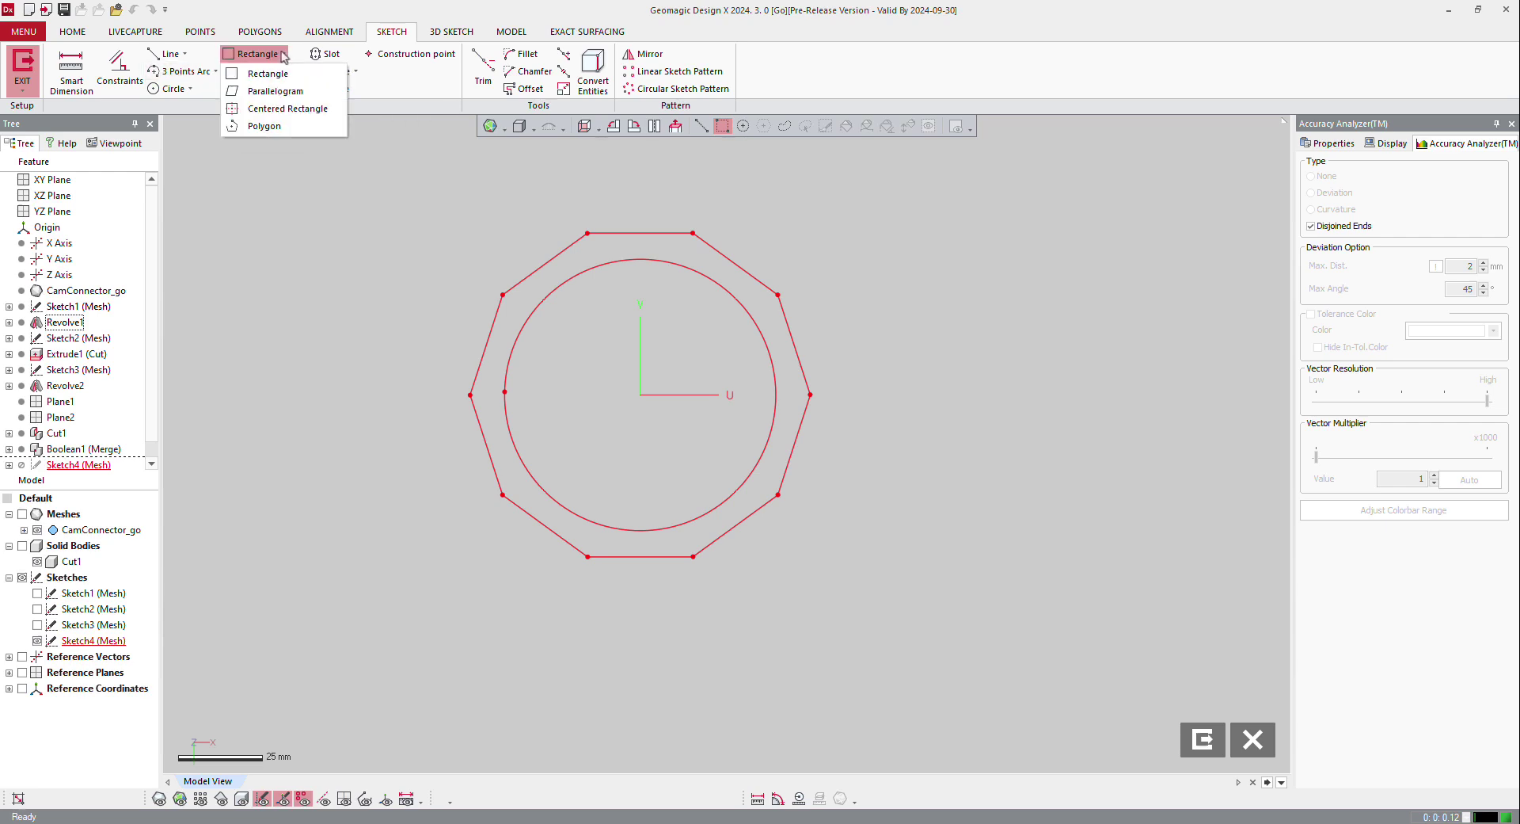
click(266, 126)
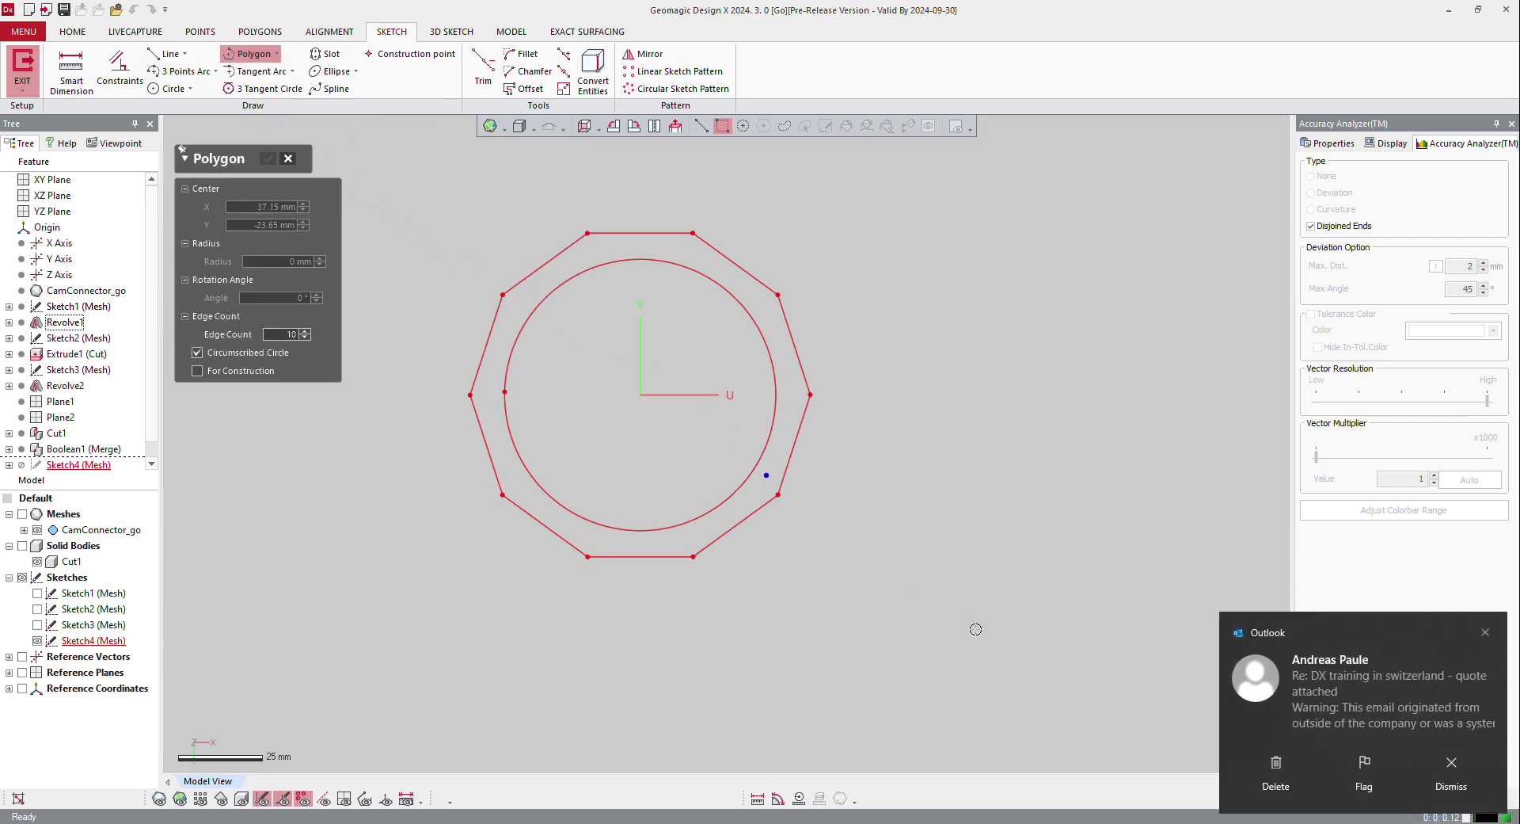
click(1486, 633)
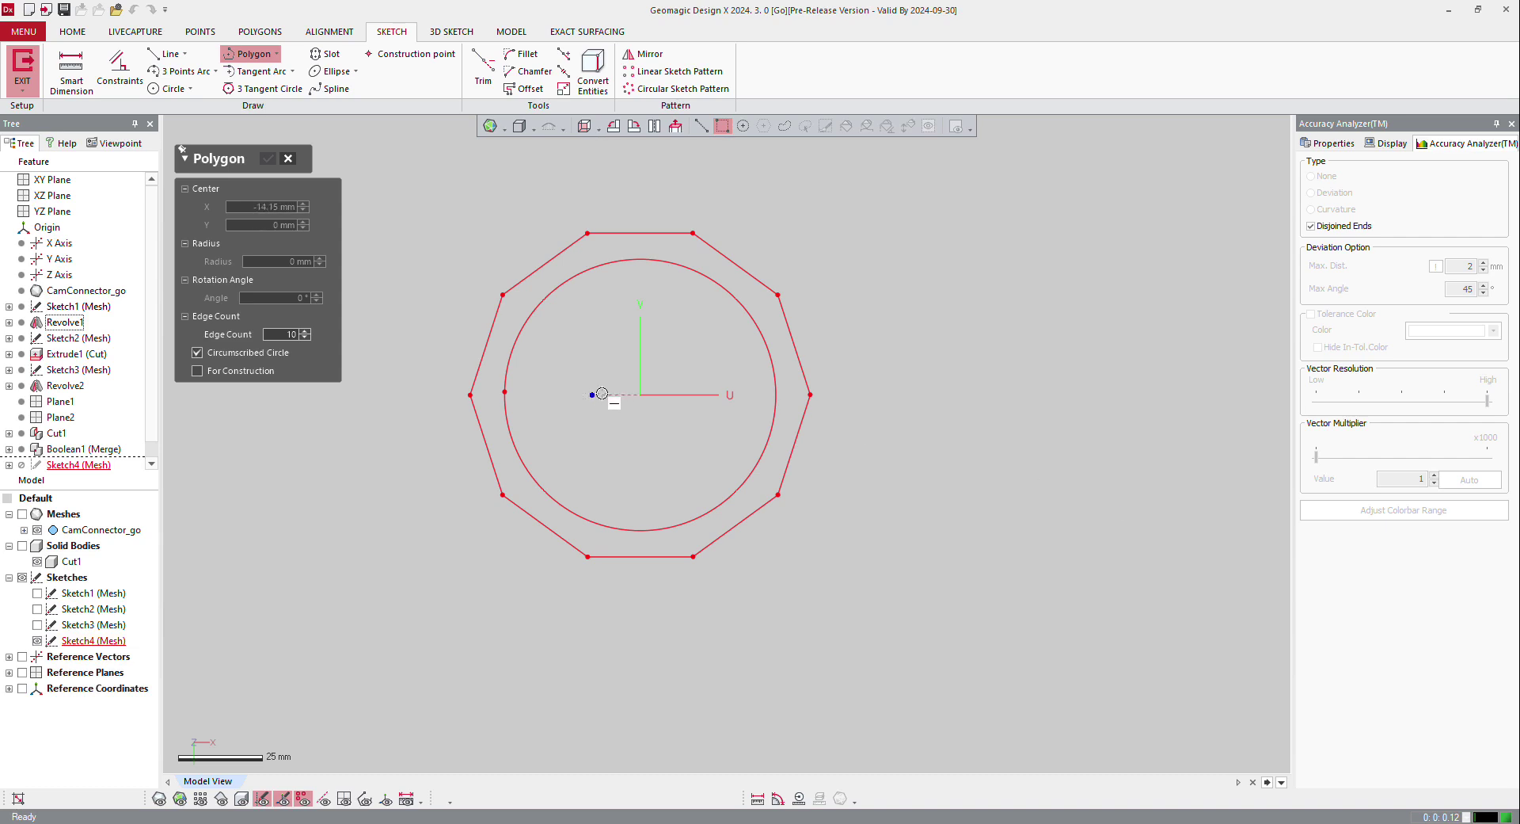
click(640, 394)
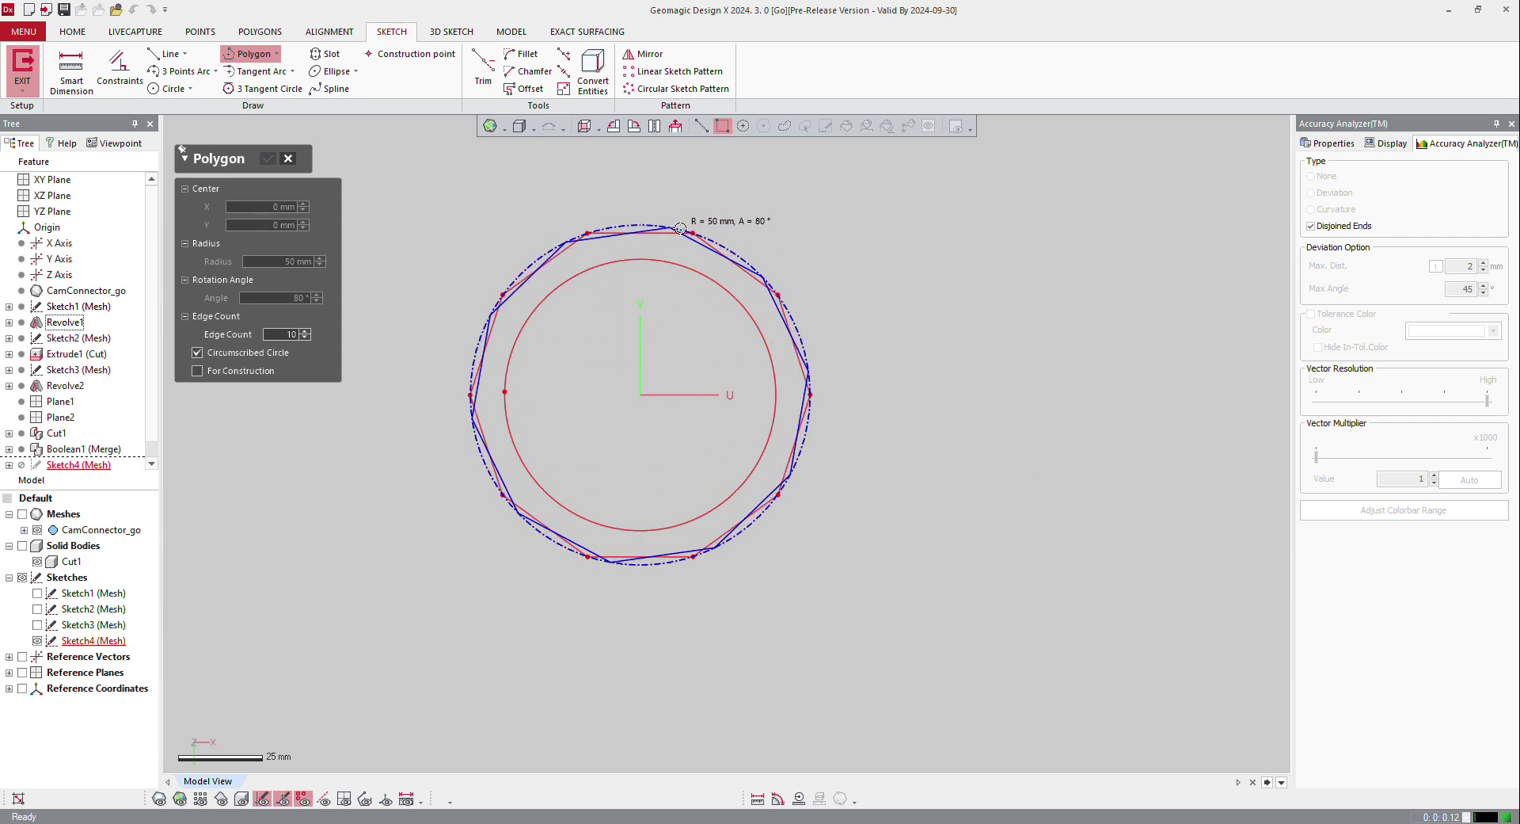
click(685, 215)
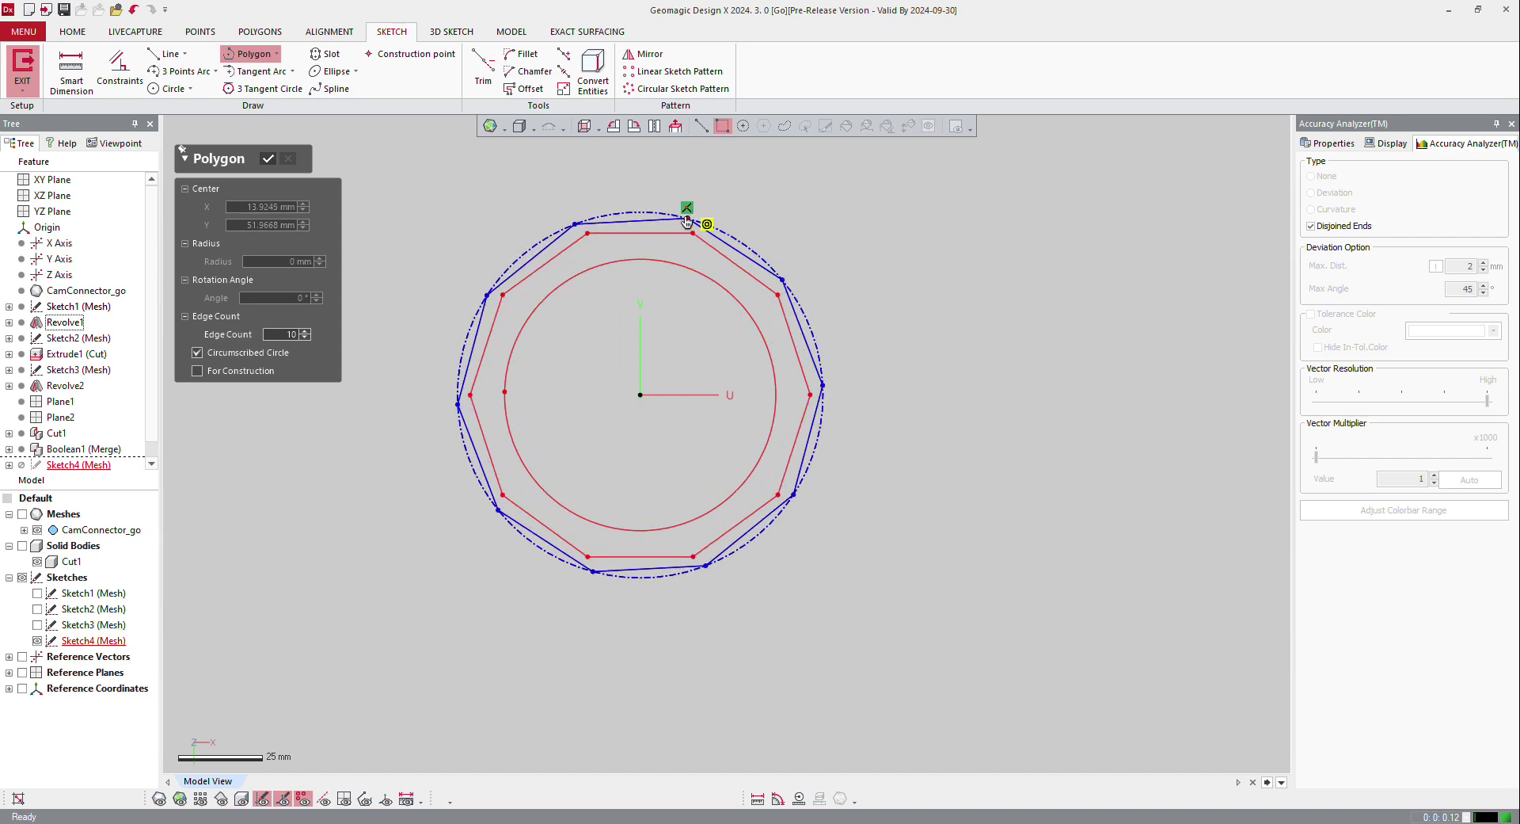
Make the polygon's upper edge horizontal and resize the polygon to a circumscribed radius of about 50 mm, matching the section outline
click(634, 220)
right_click(635, 221)
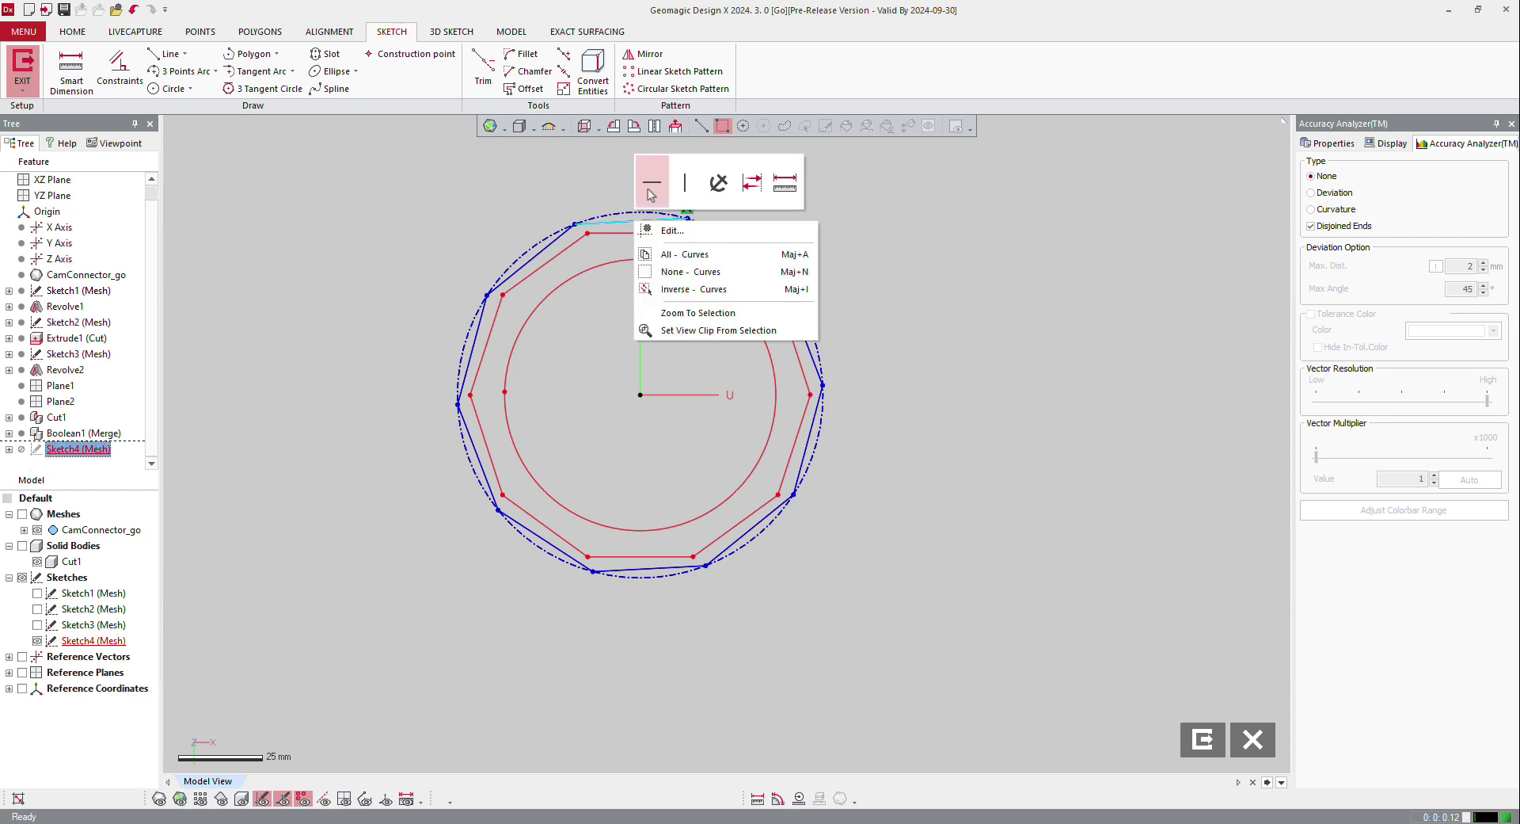
click(649, 190)
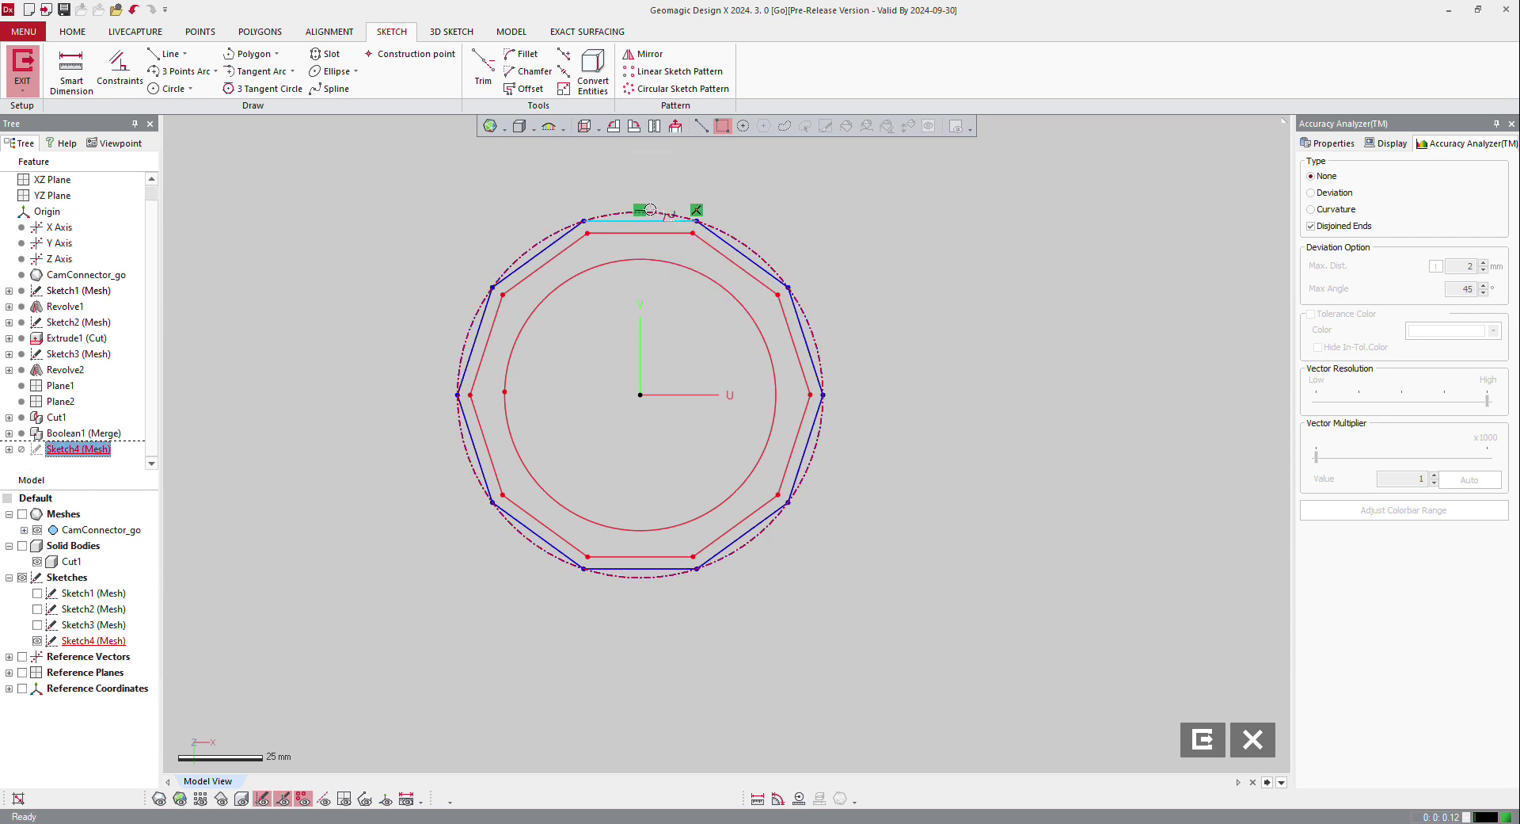
scroll(650, 209, up, 3)
drag(632, 193, 634, 221)
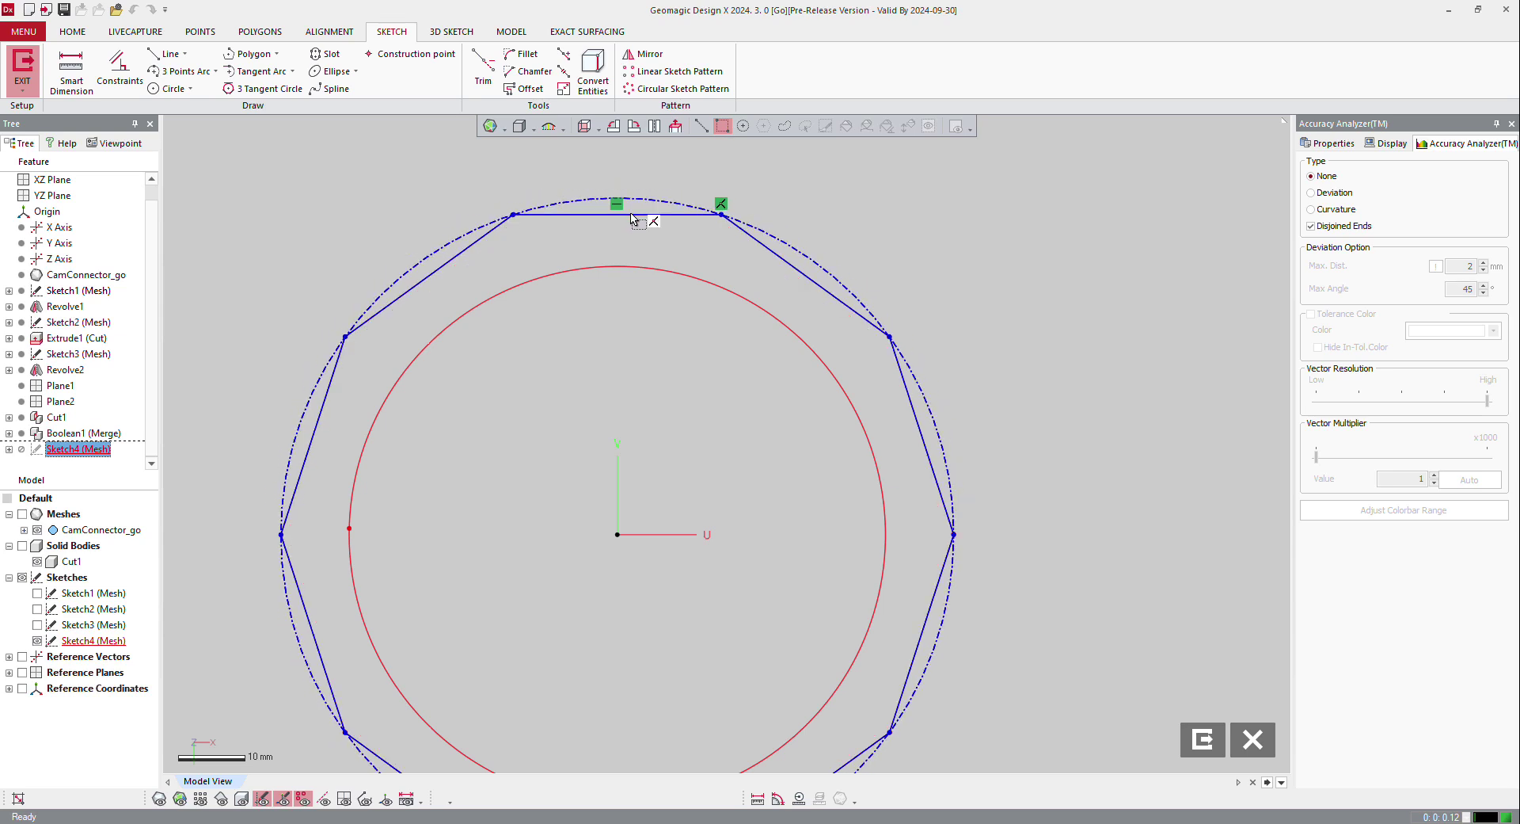
scroll(579, 387, down, 2)
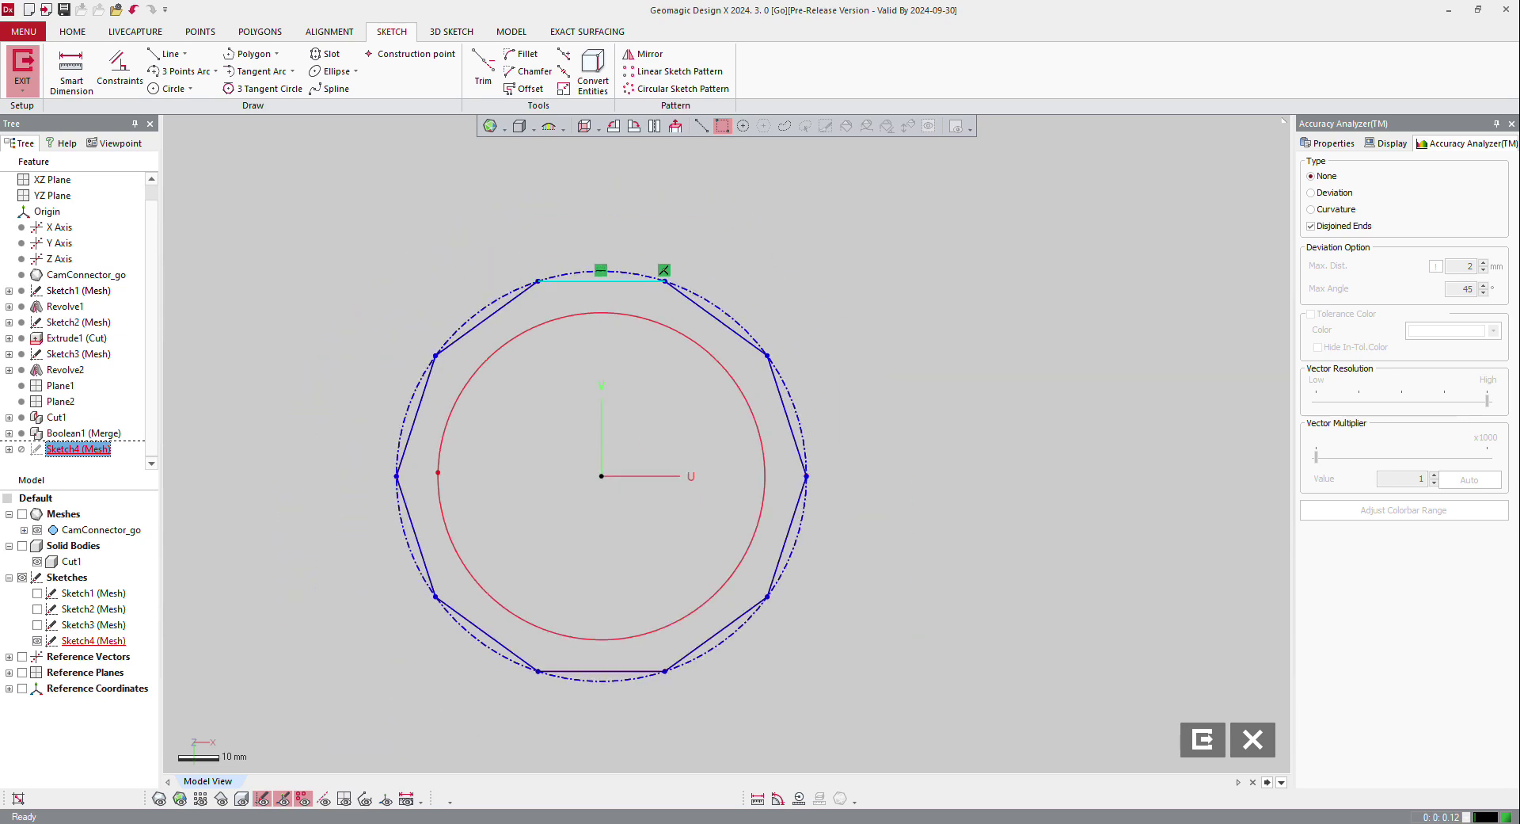
click(260, 274)
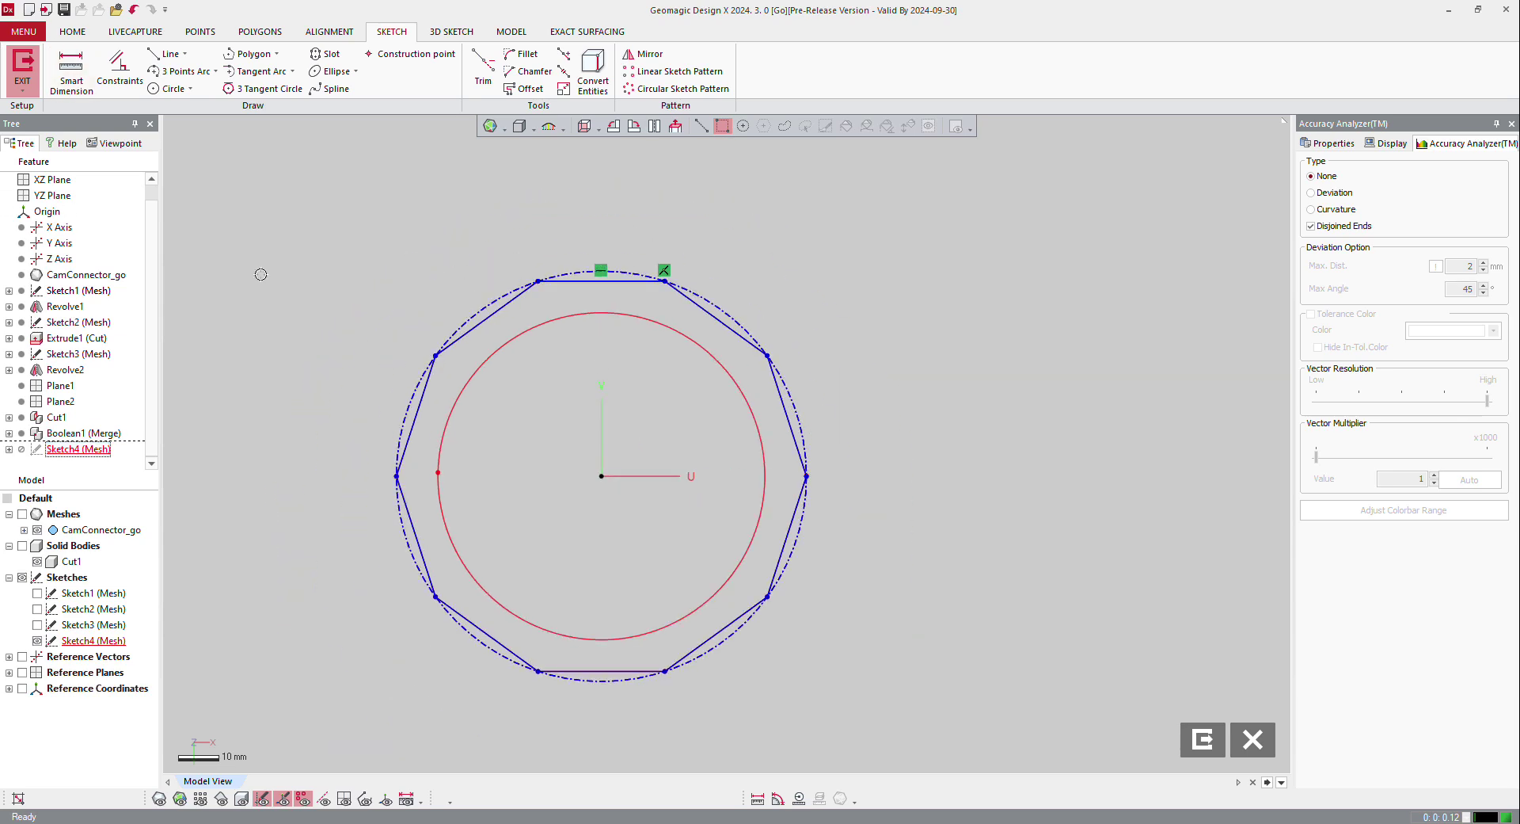
Dimension the radius of the polygon's circumscribed circle and finish the sketch
click(71, 67)
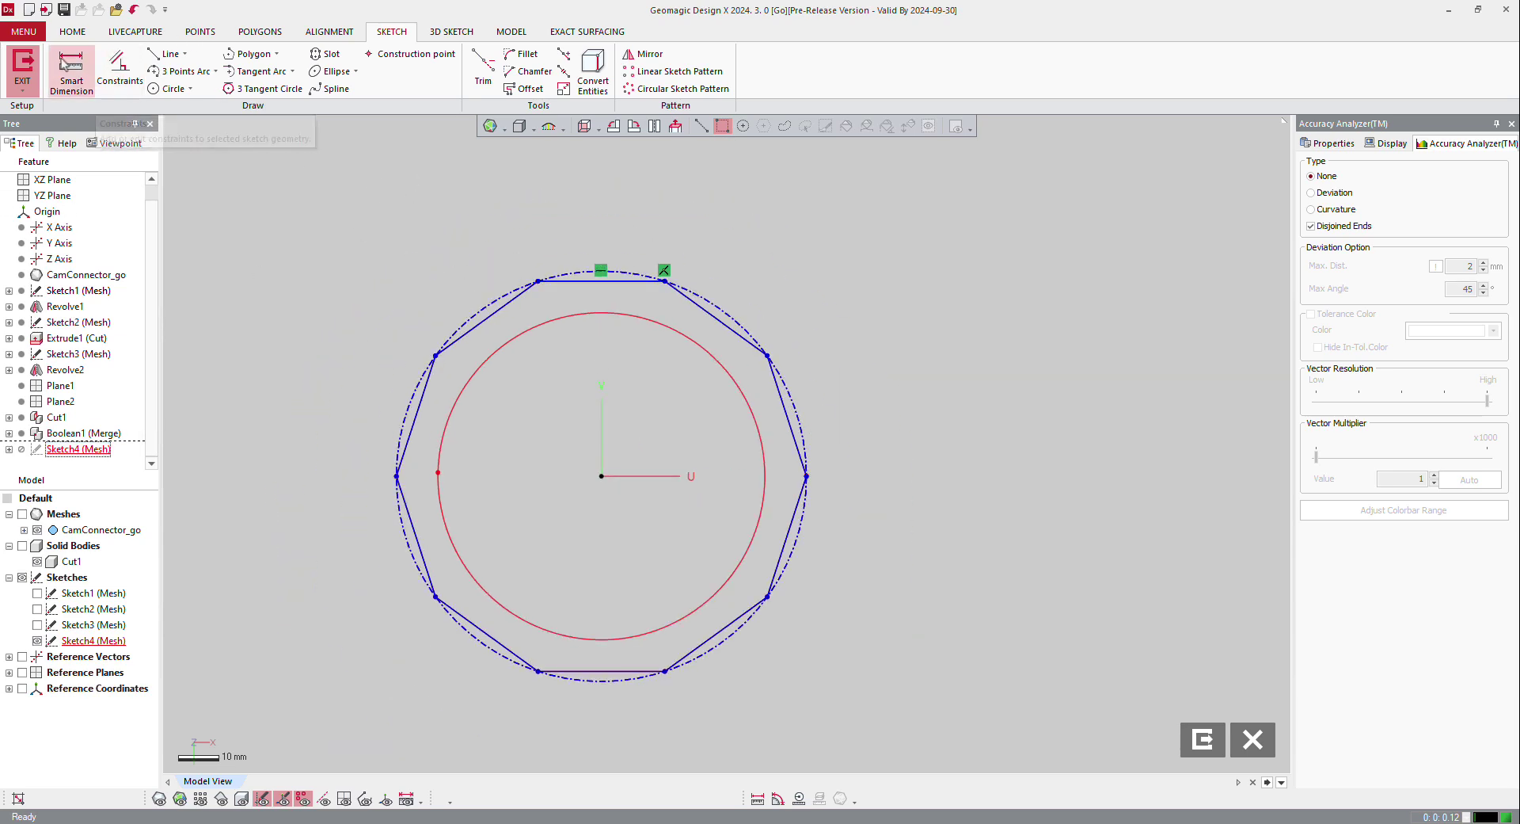
click(501, 293)
click(417, 243)
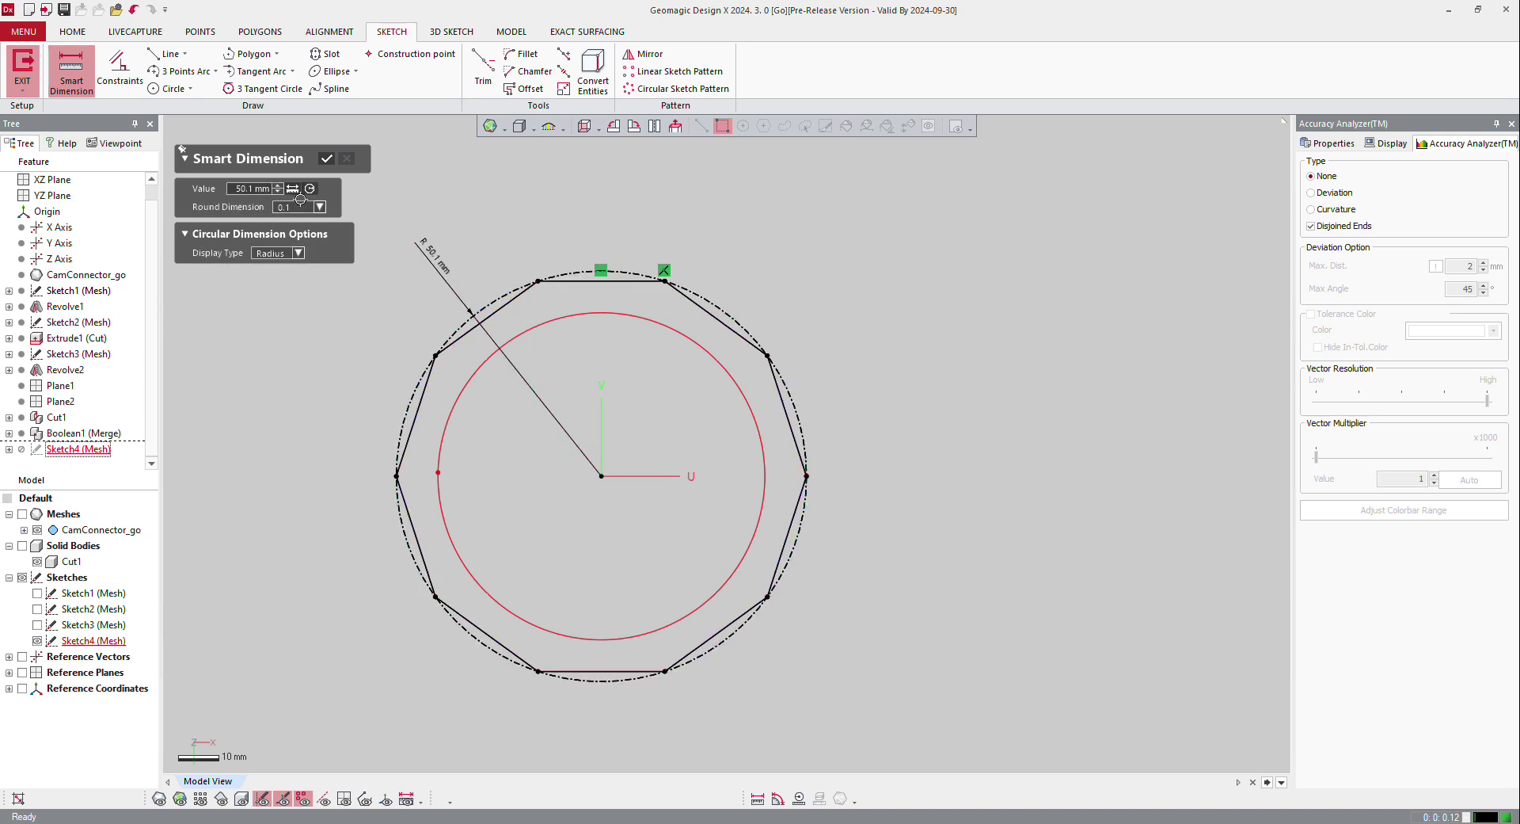
click(327, 162)
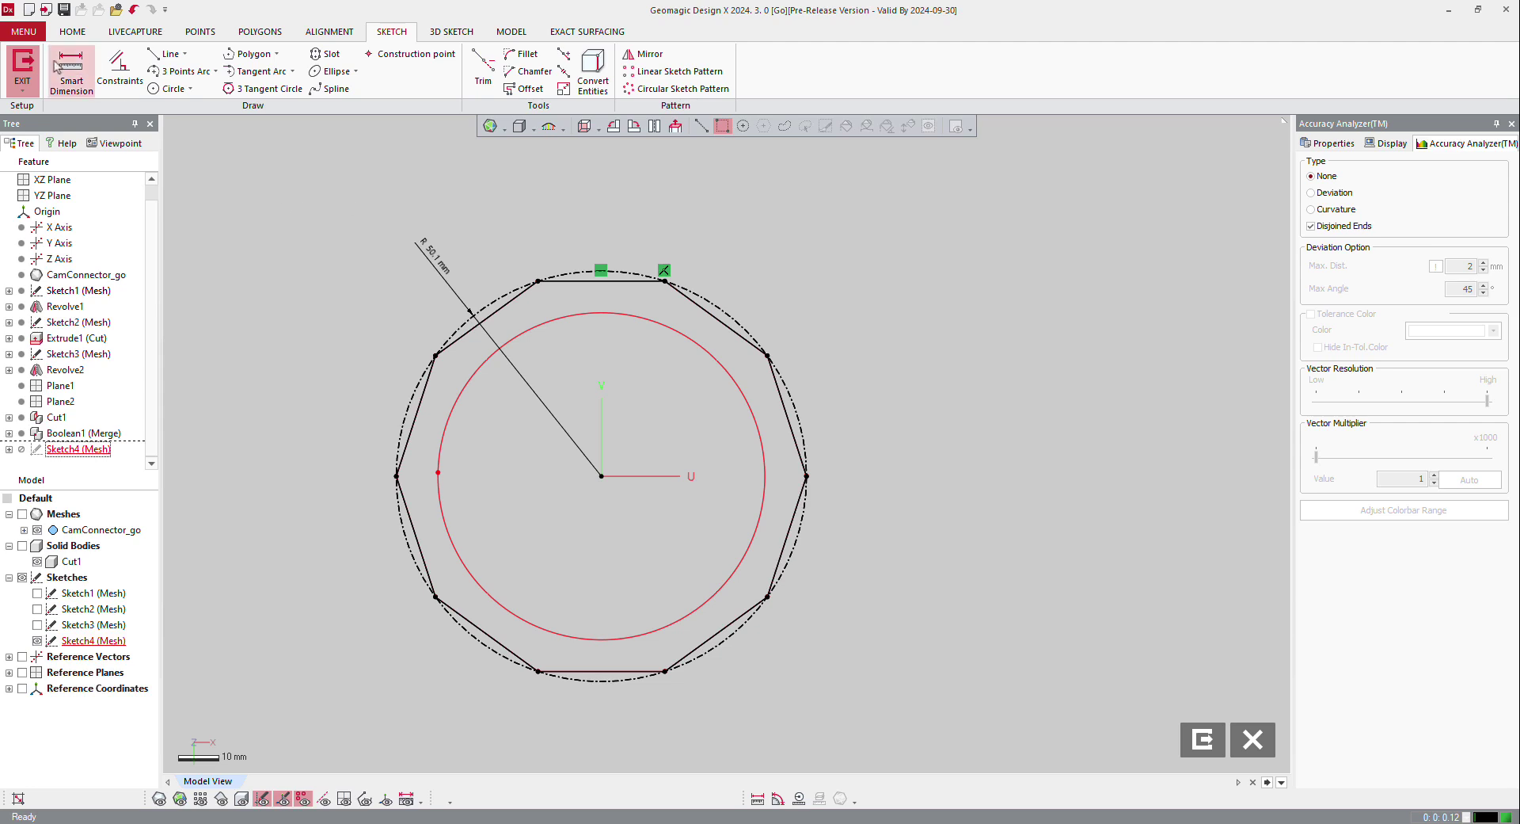
click(22, 68)
Extrude the ten-sided profile upward to a length of about 33 mm, matching the upper end of the displayed scan
mouse_move(650, 238)
right_down()
mouse_move(751, 262)
mouse_move(441, 467)
right_up()
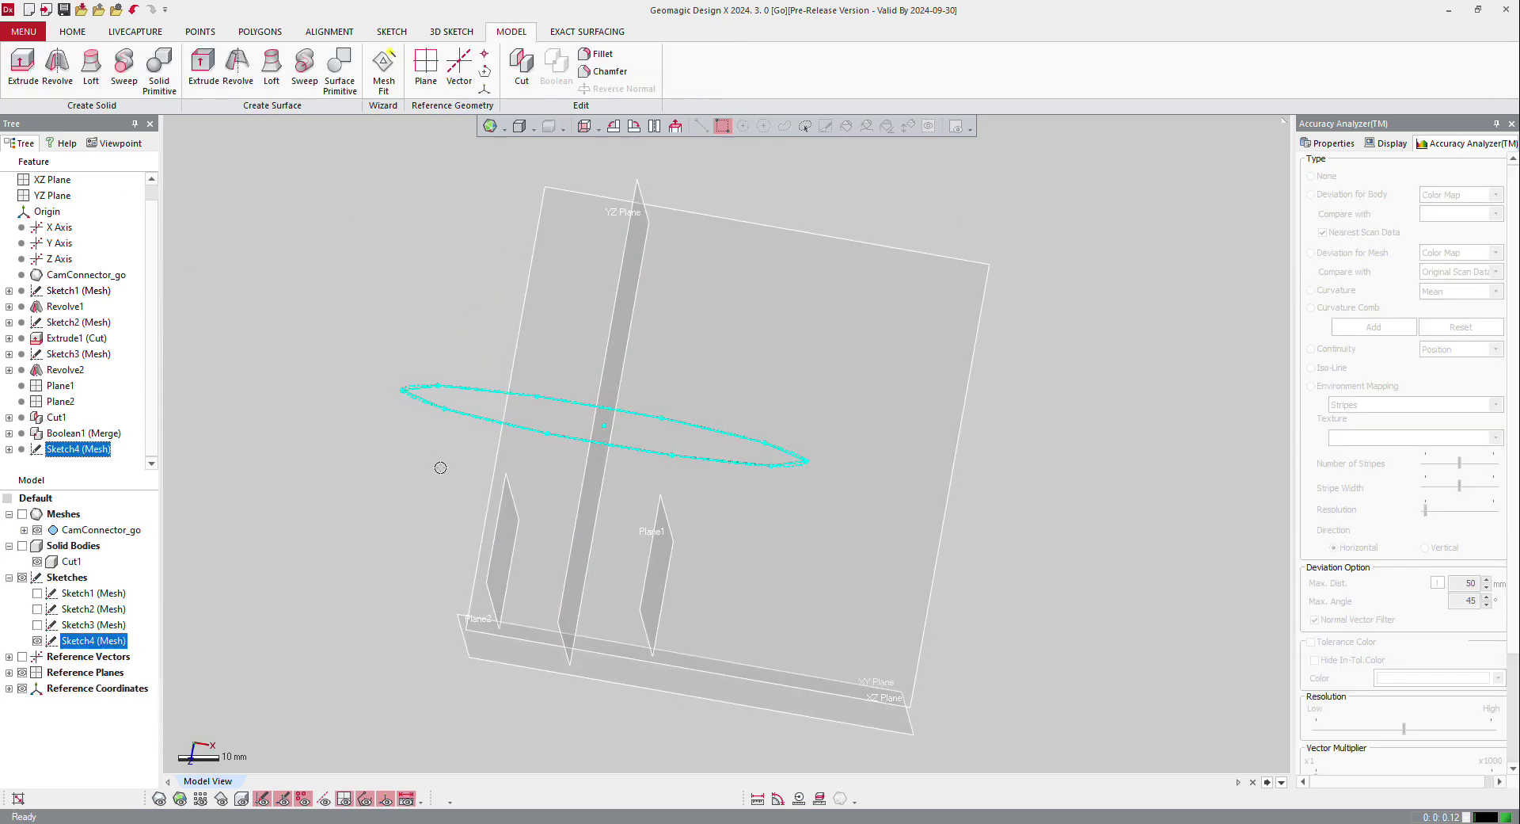
right_click(437, 394)
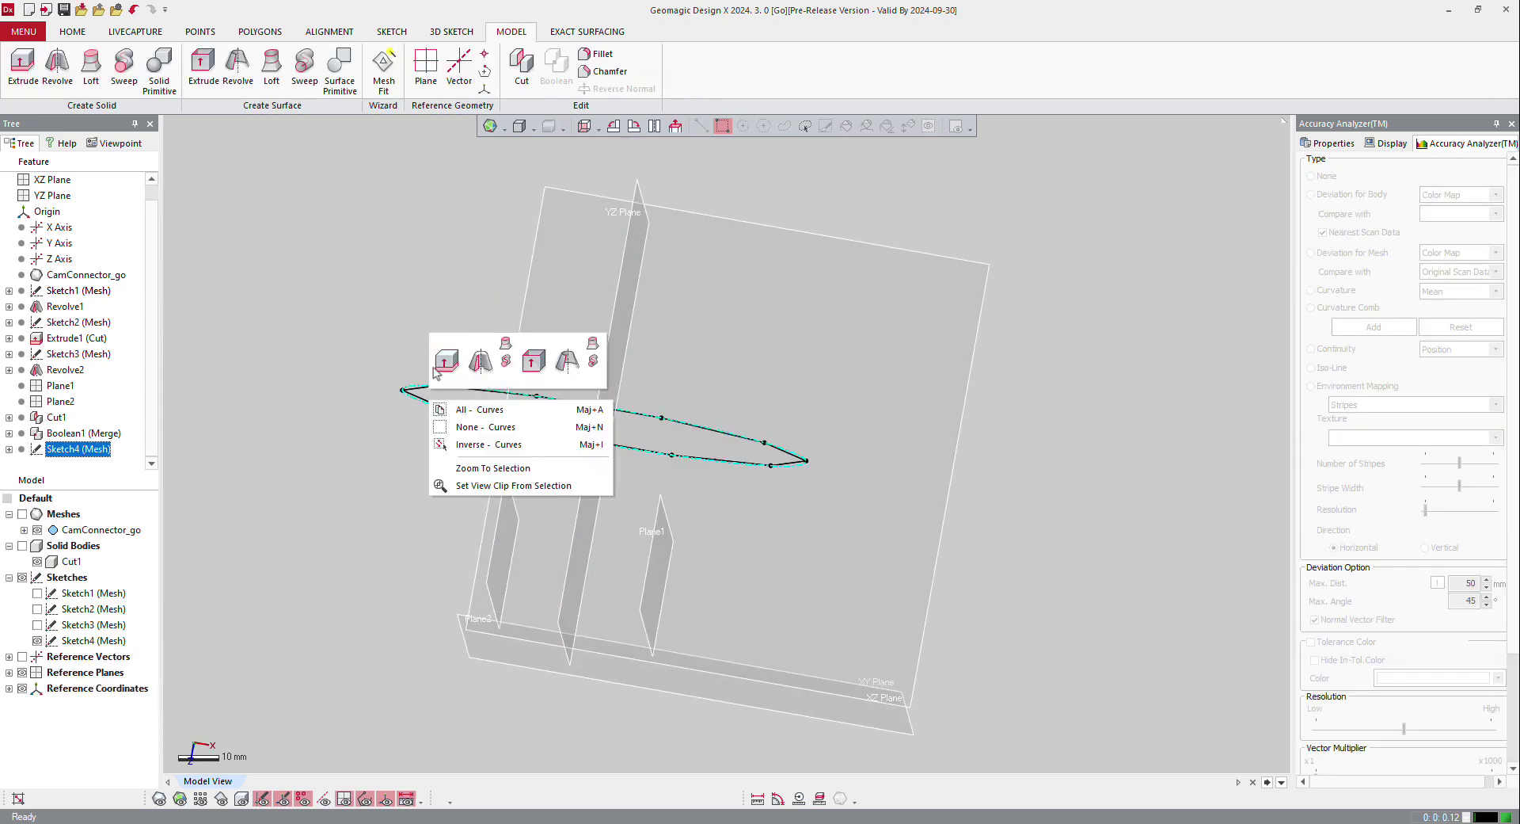
click(443, 364)
right_drag(425, 479, 407, 533)
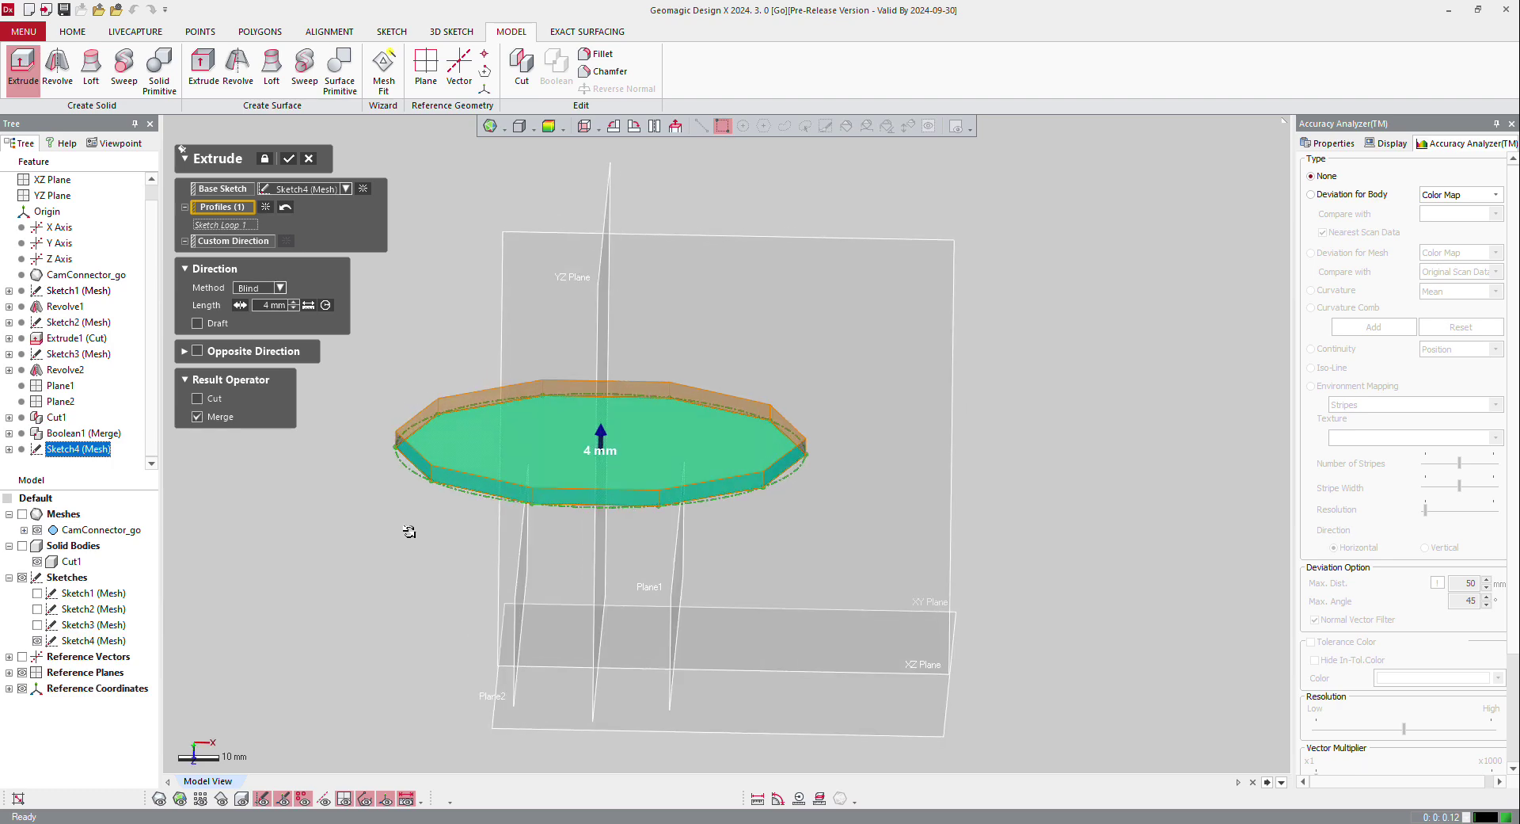
key(ctrl+1)
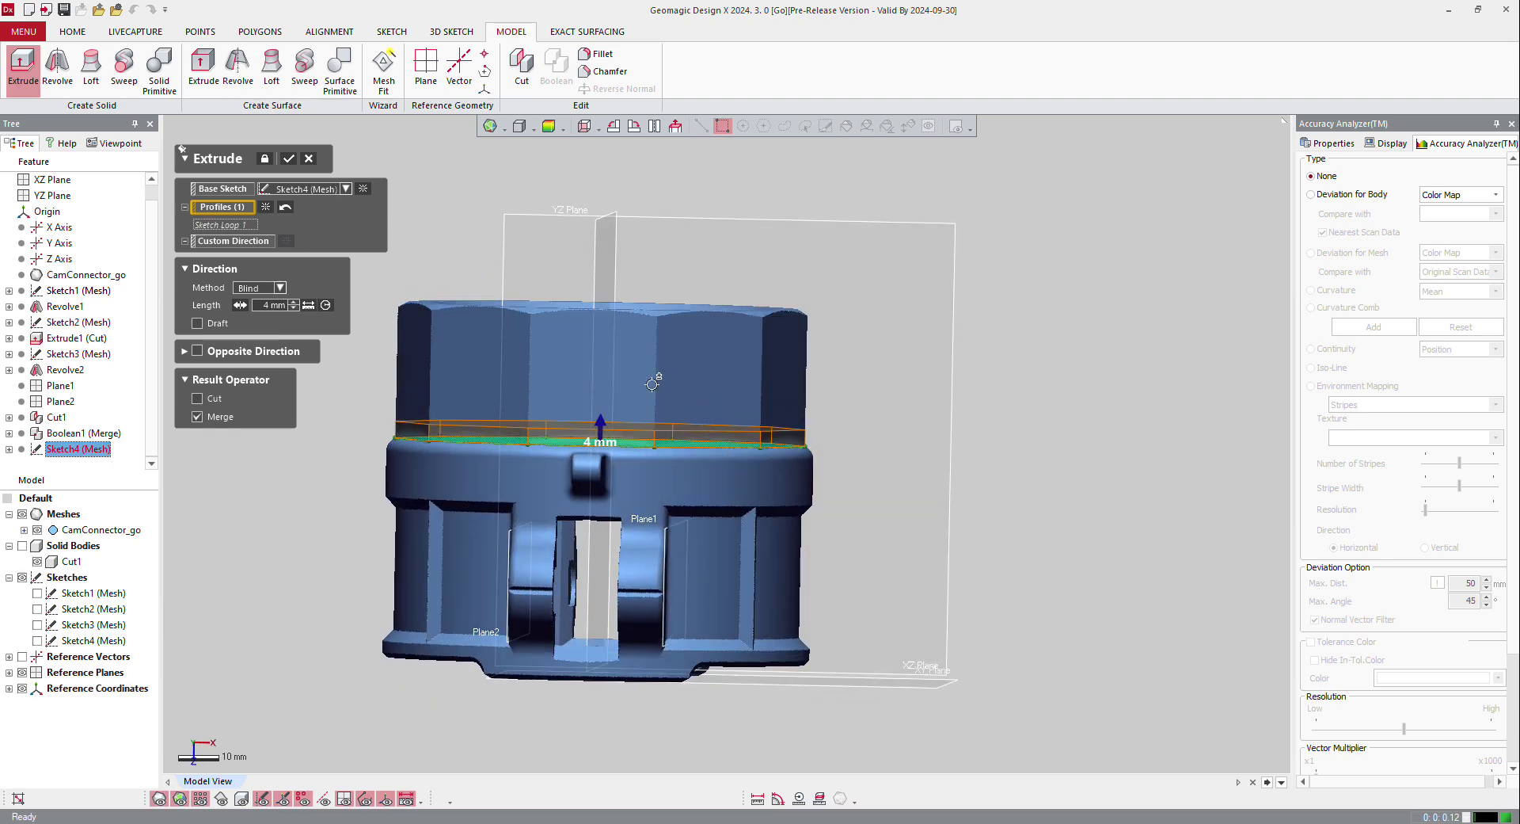
scroll(593, 452, up, 3)
drag(600, 435, 633, 228)
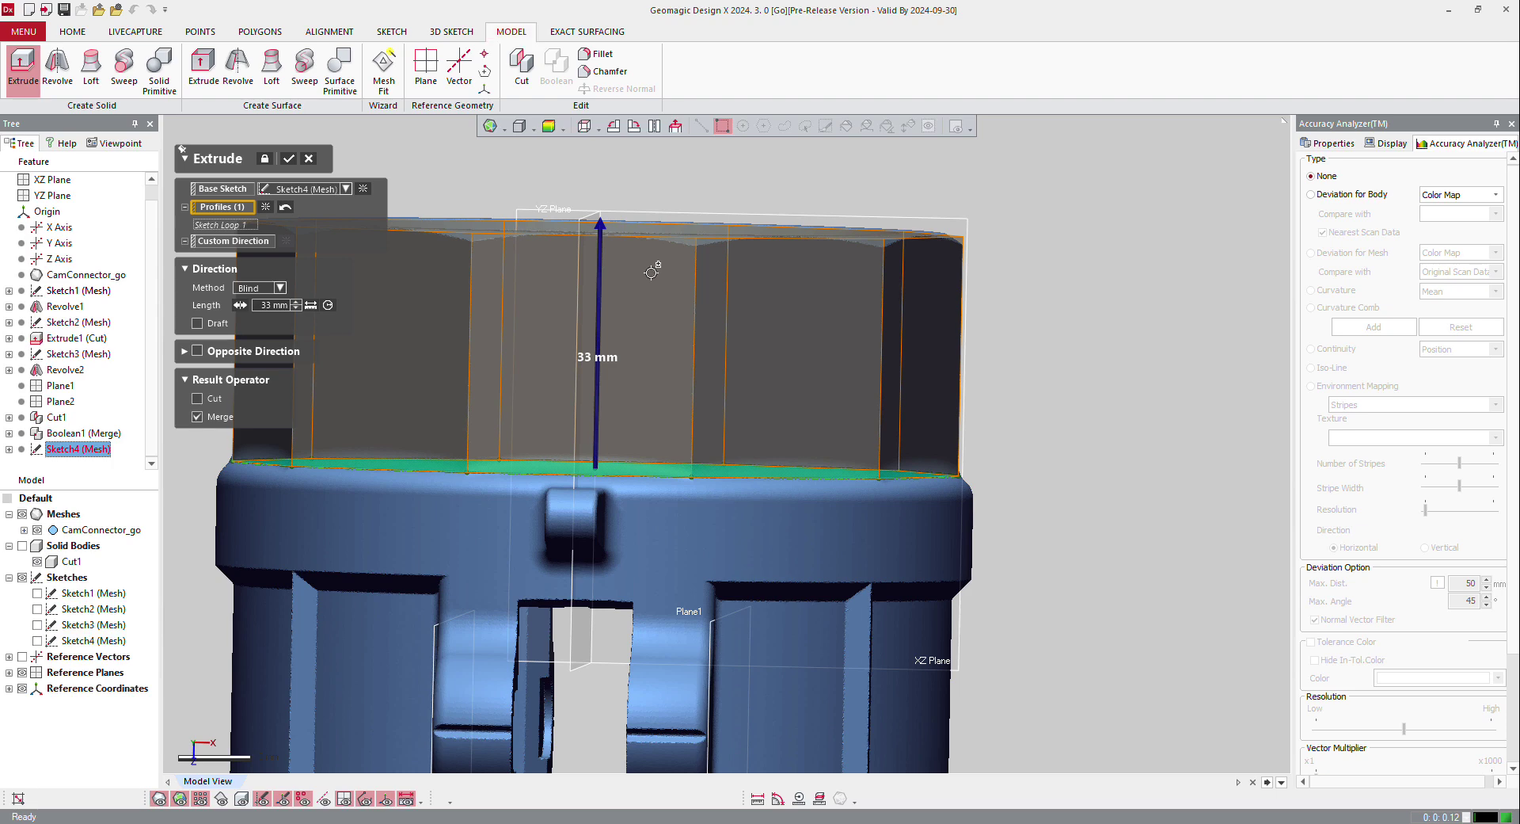
right_drag(650, 271, 597, 261)
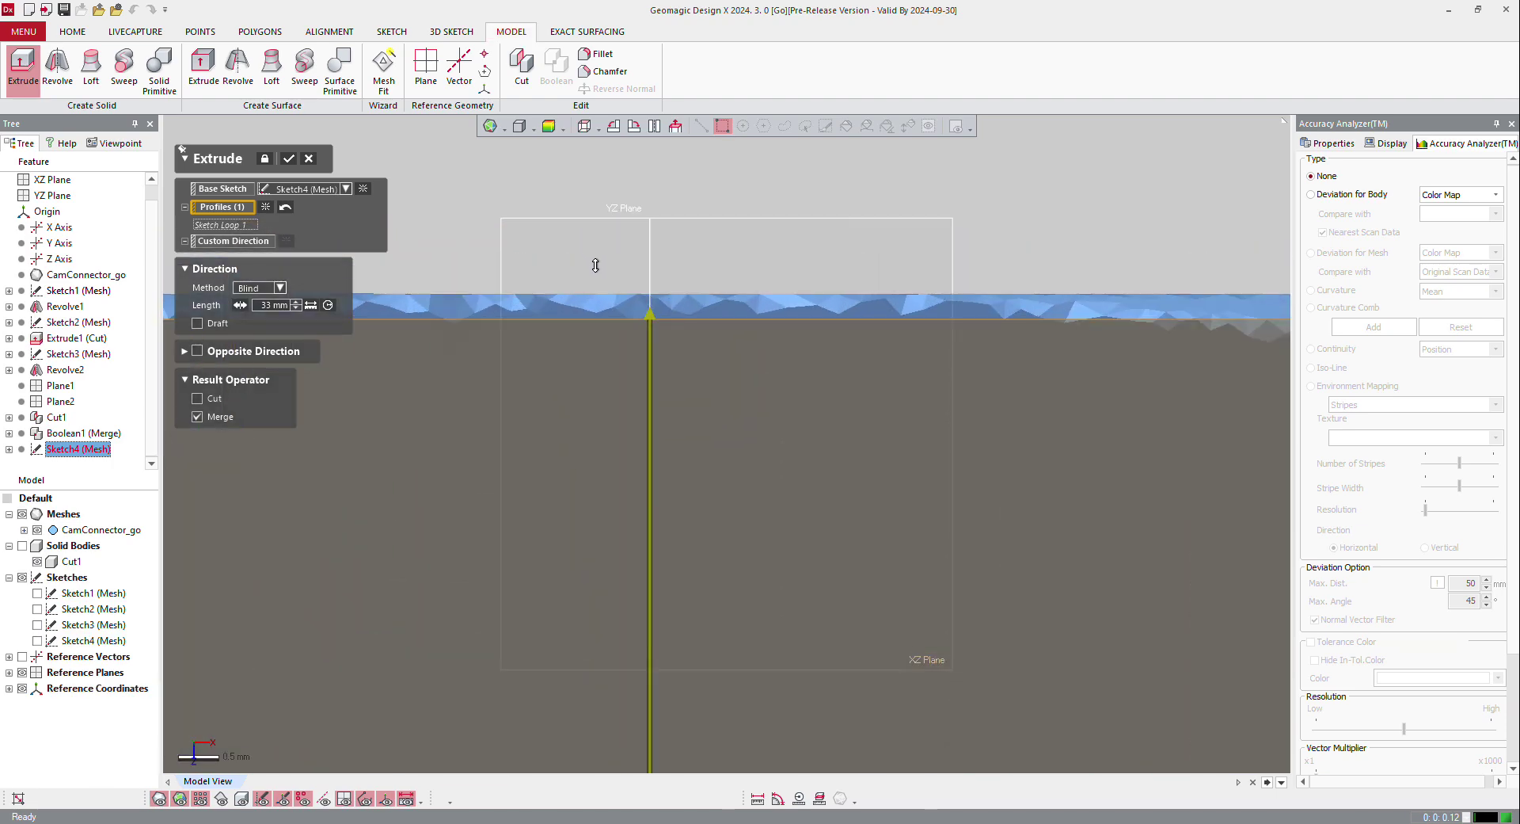
drag(651, 302, 650, 293)
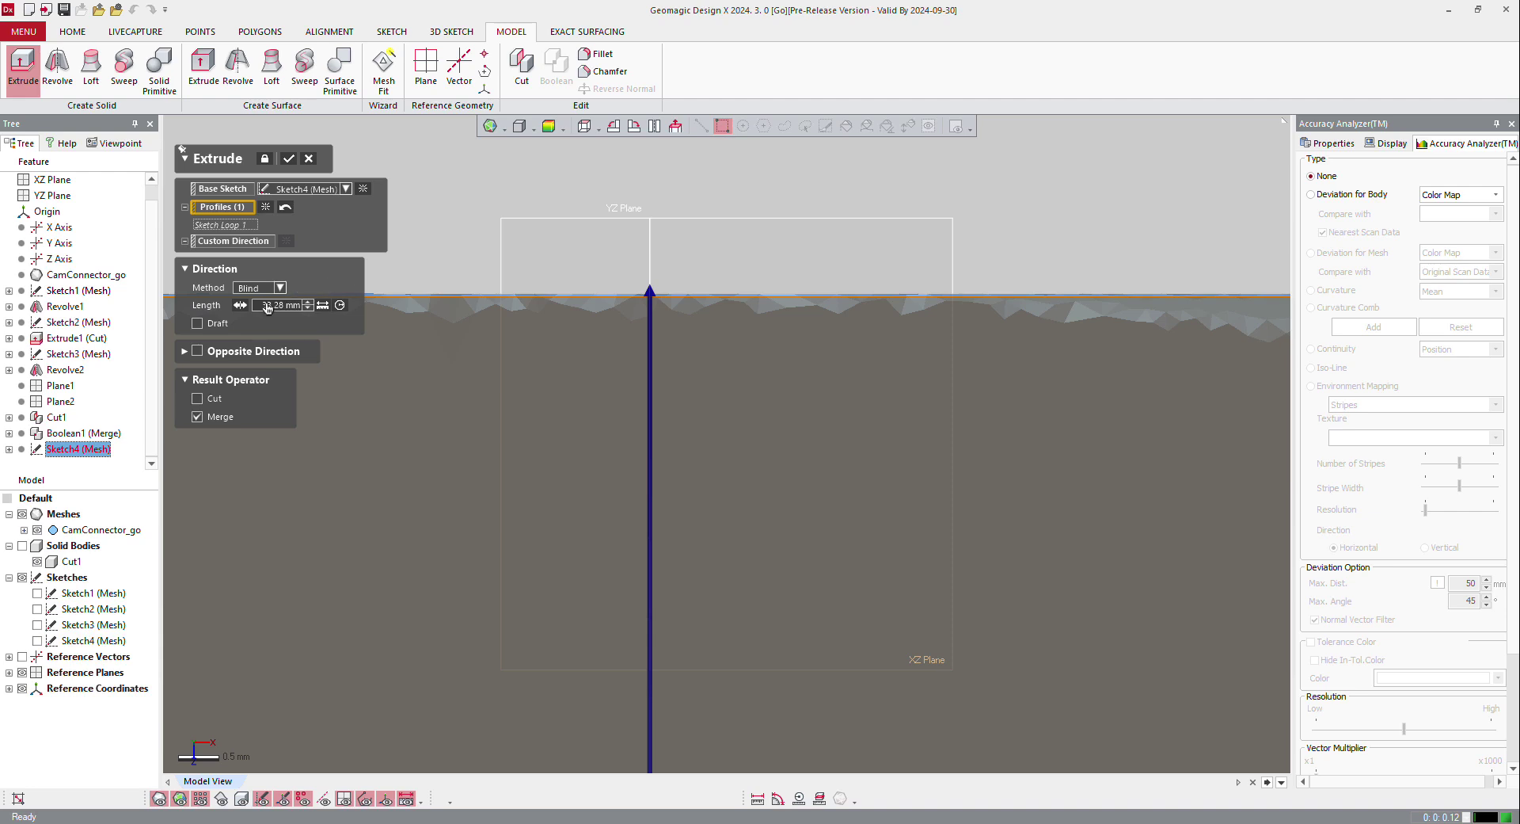
Round the extrusion's length to fit the scan's upper rim, trying 33.25 mm and settling on 33.3 mm
click(272, 306)
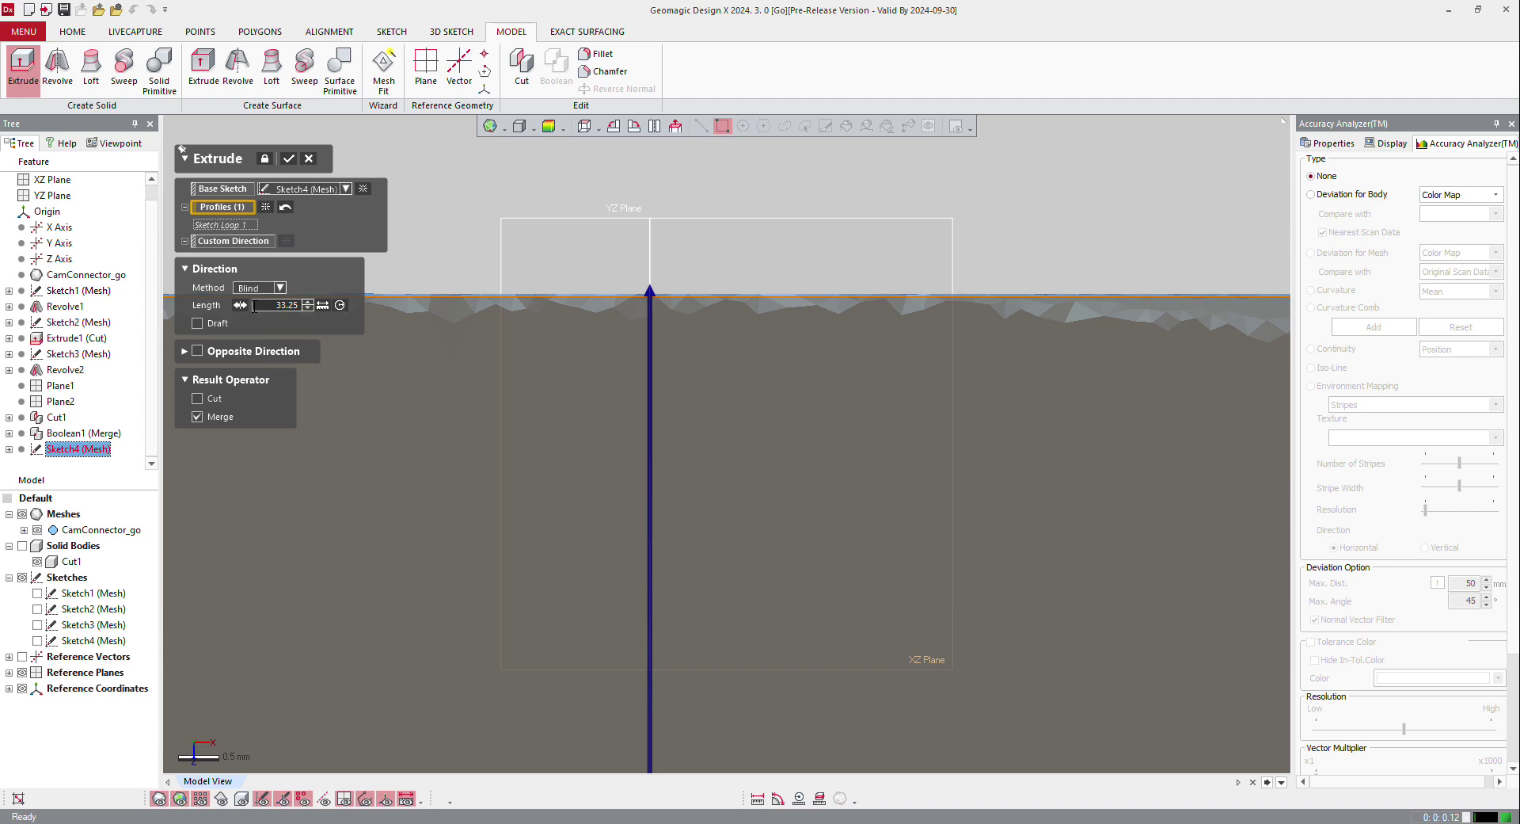
text(33.25)
key(Return)
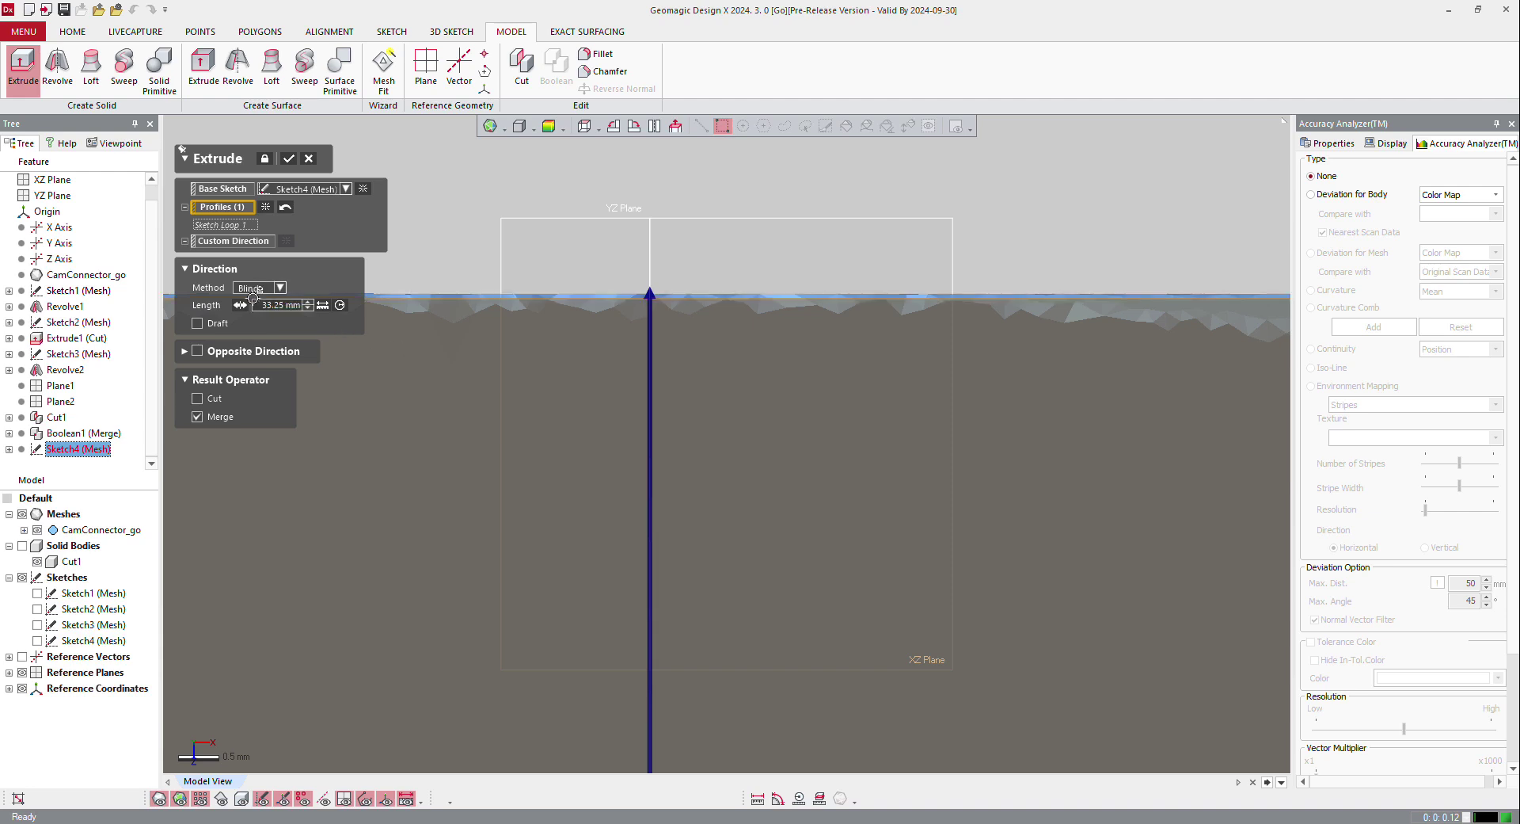
click(262, 306)
text(332.3)
key(Return)
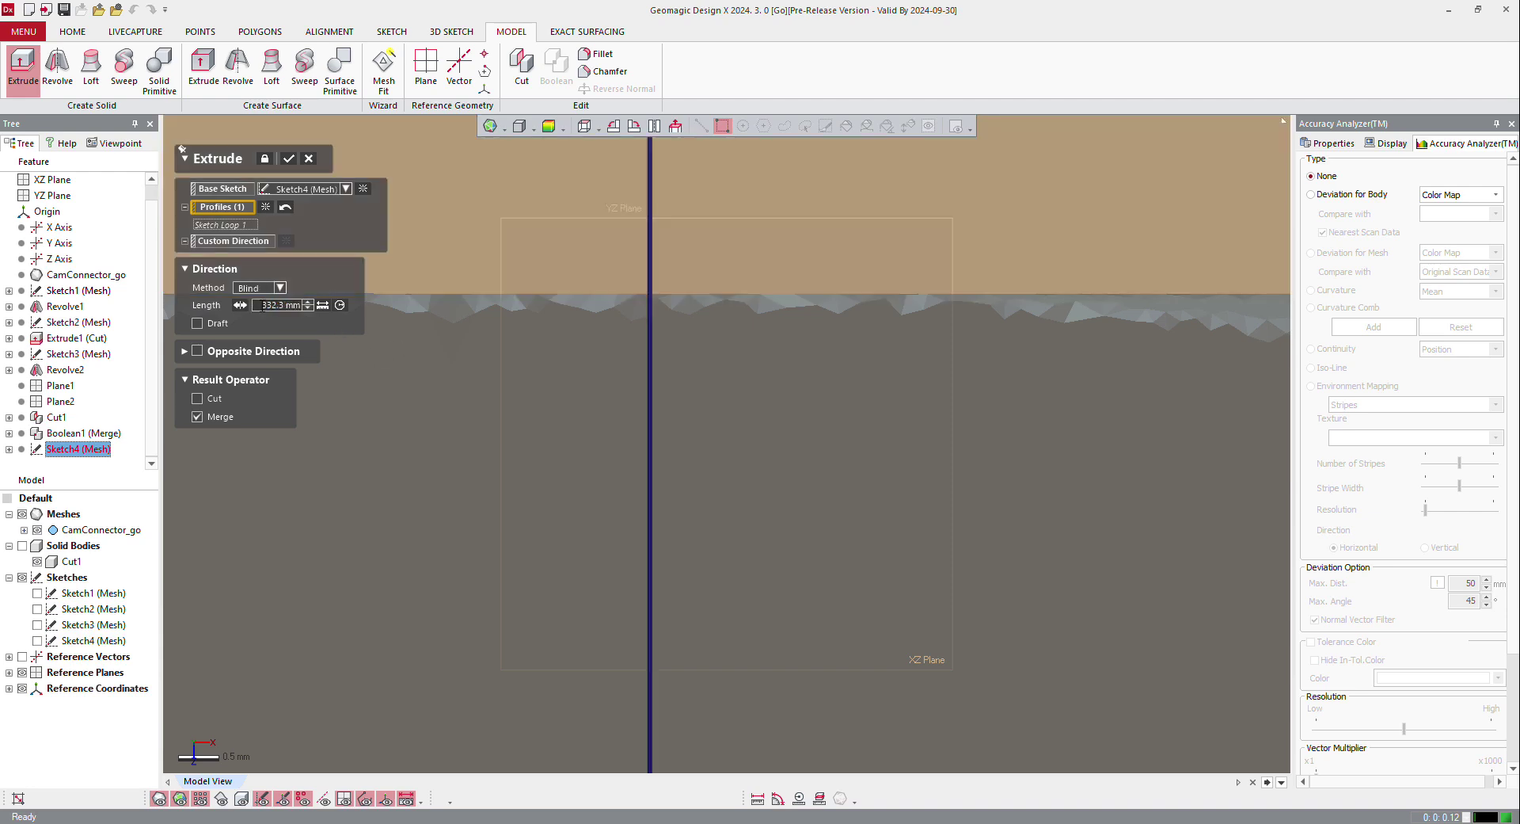
click(265, 309)
key(Return)
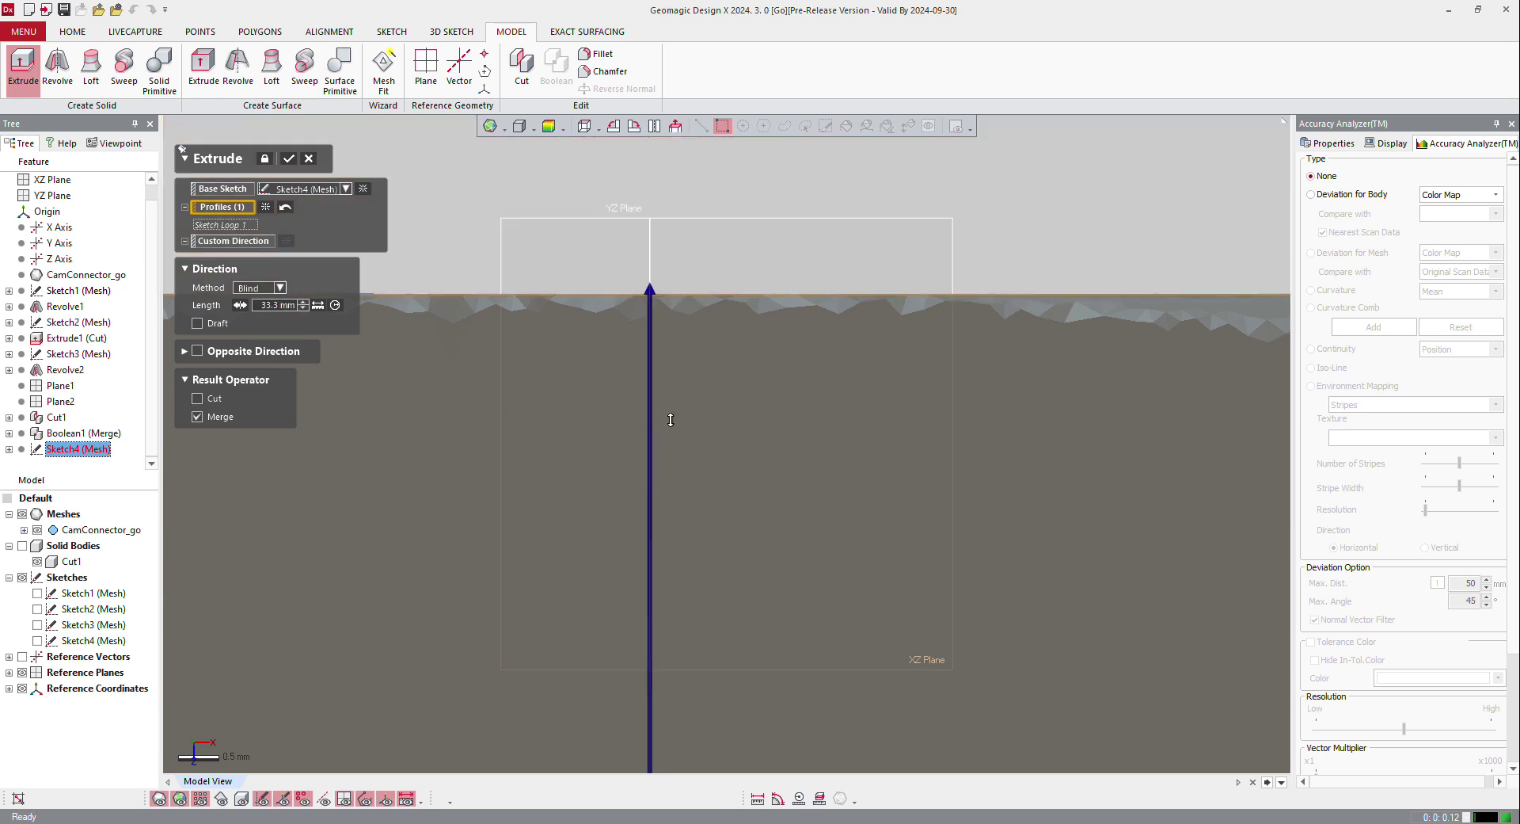
Extend the extrusion 2 mm in the opposite direction and complete it merged with the existing body
scroll(671, 420, down, 5)
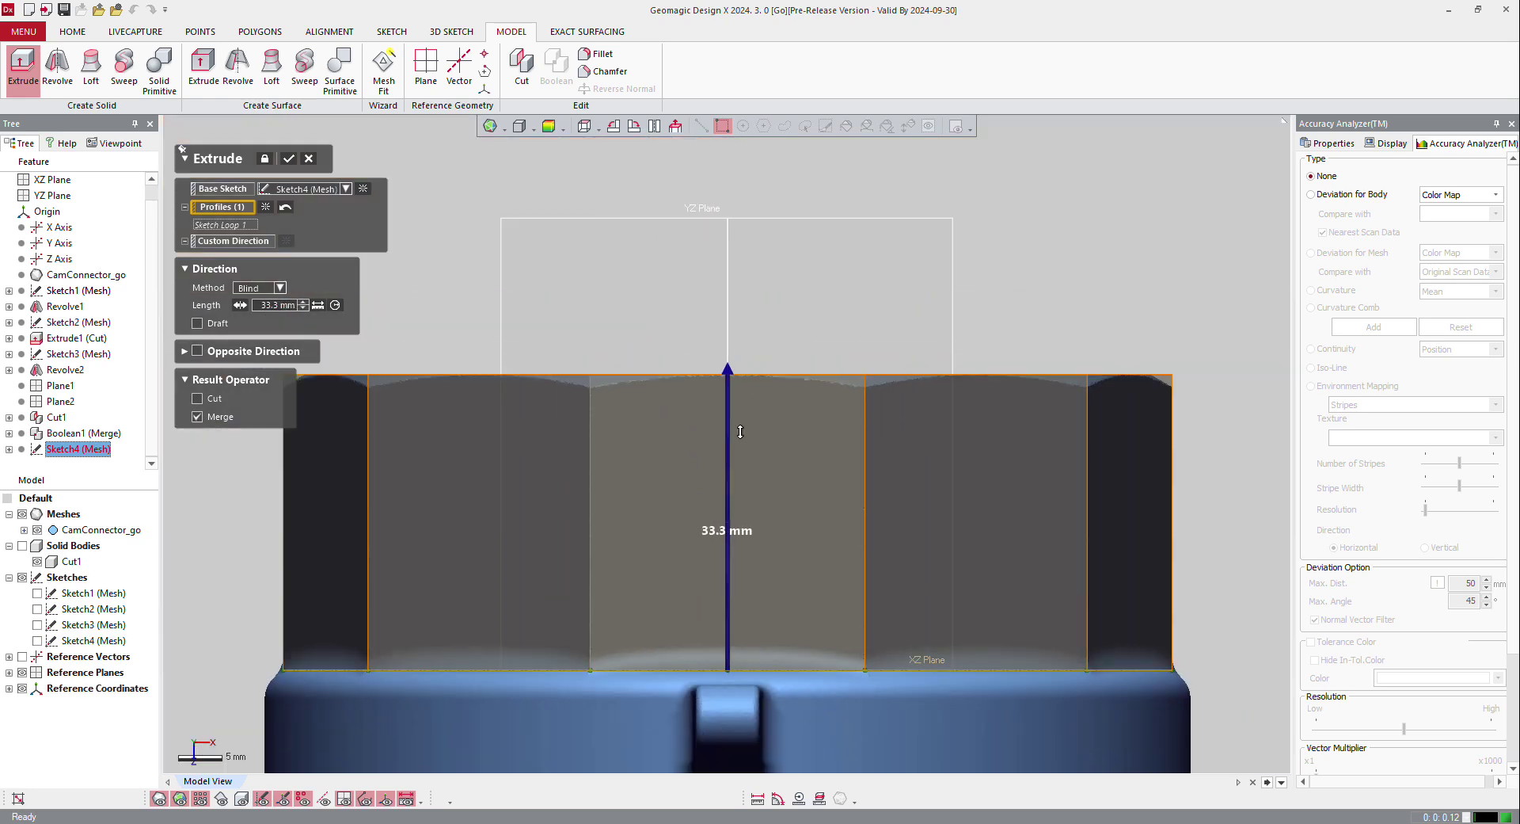
right_drag(693, 583, 670, 597)
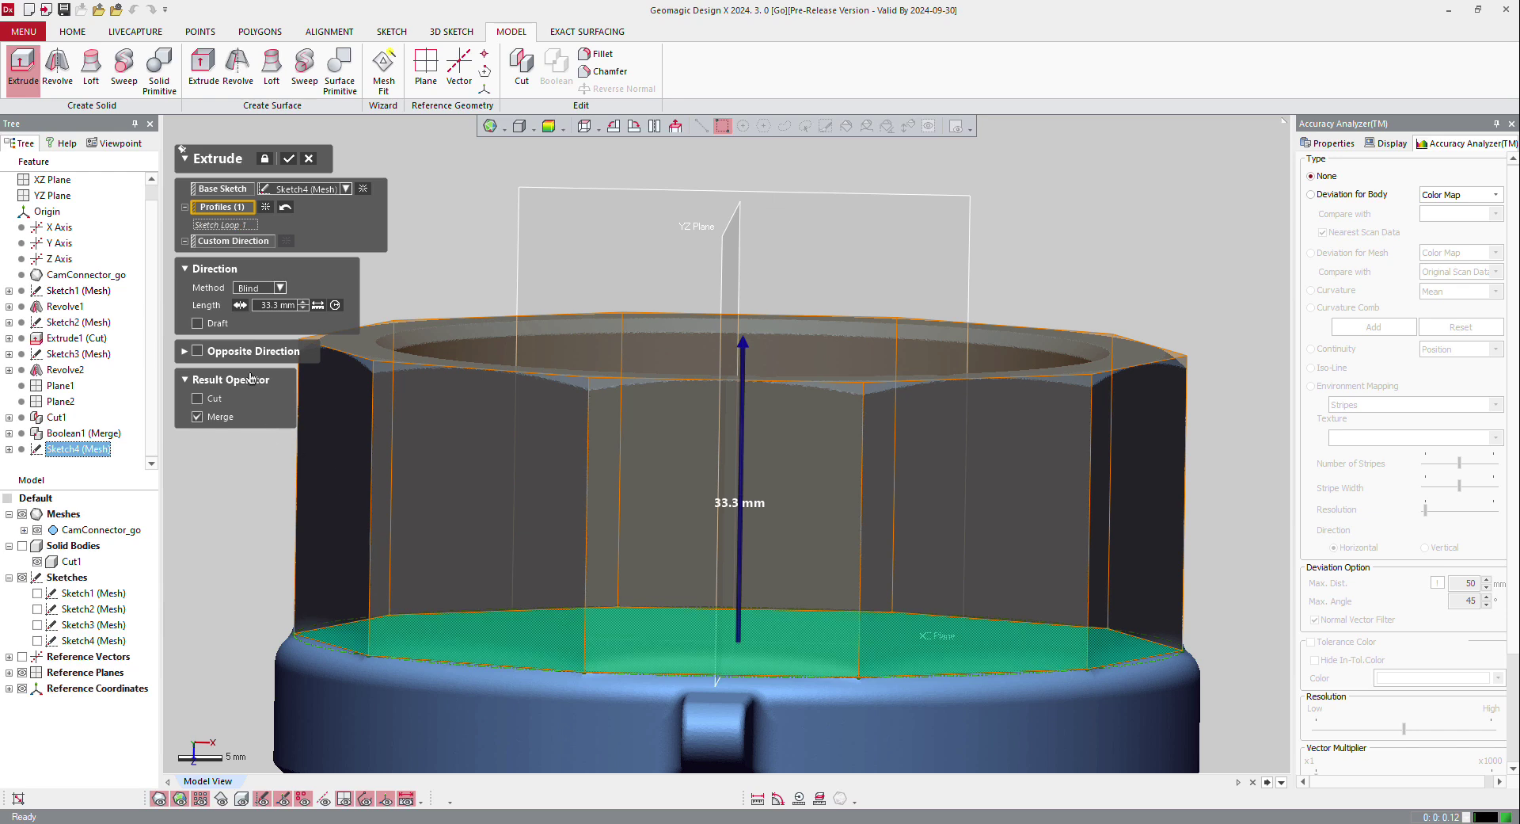
click(197, 350)
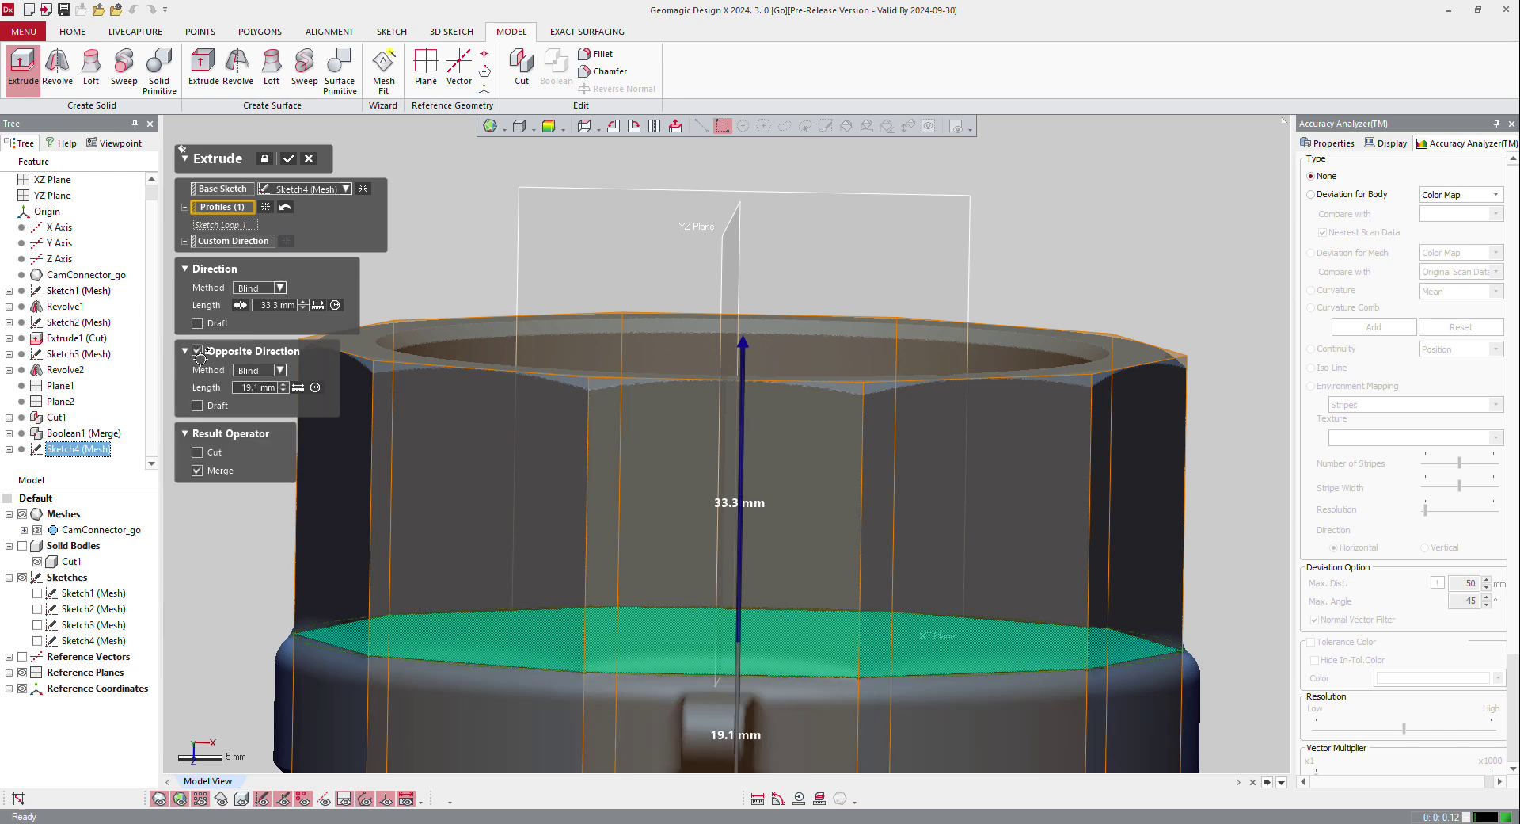
click(234, 388)
text(2)
key(Return)
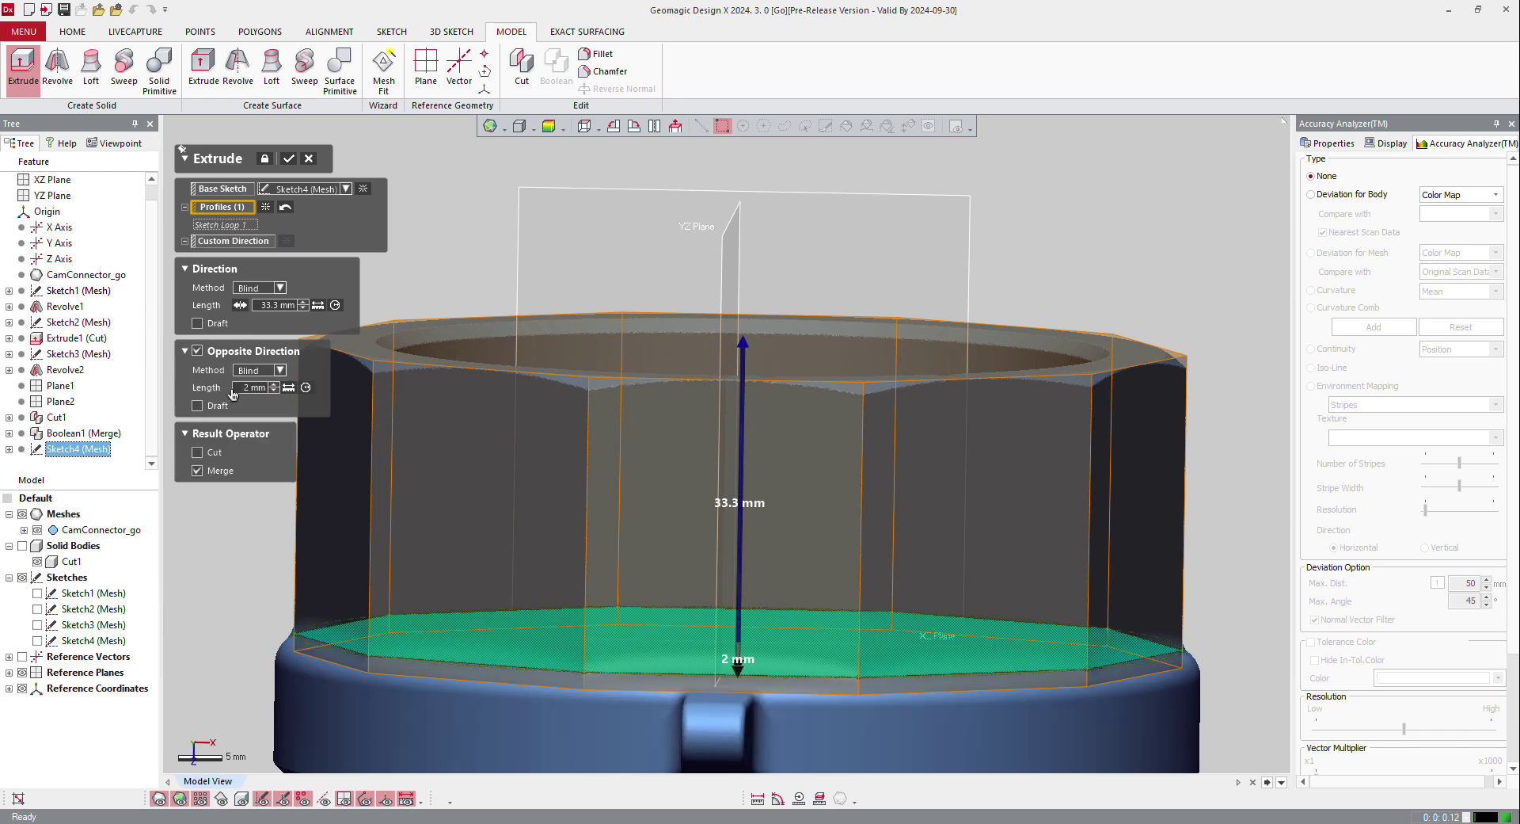
click(290, 158)
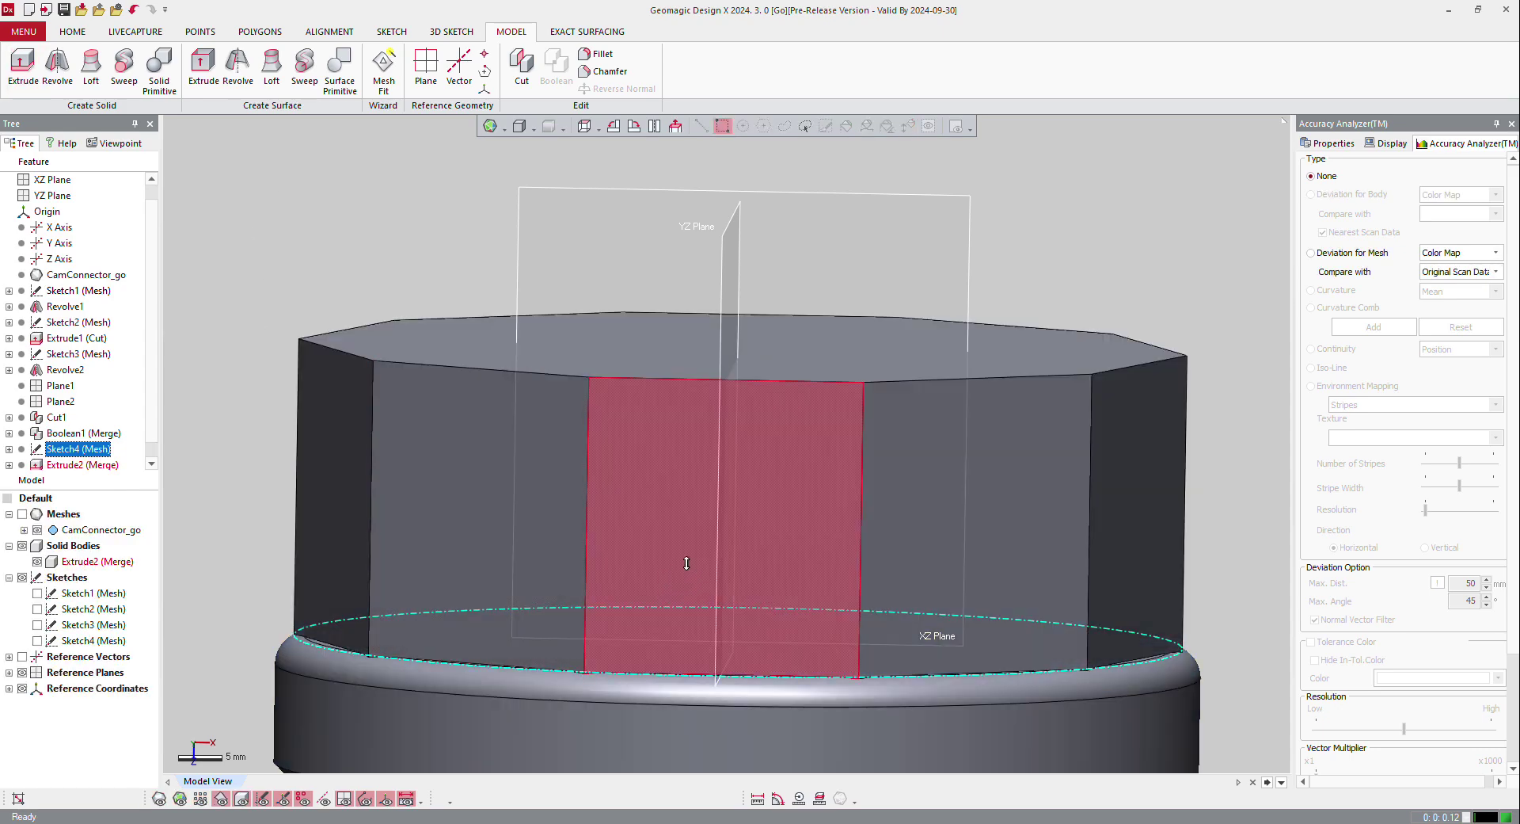
Examine the merged body from several sides and compare it with the overlaid scan around the collar and side lug
right_drag(689, 561, 858, 397)
scroll(998, 391, down, 4)
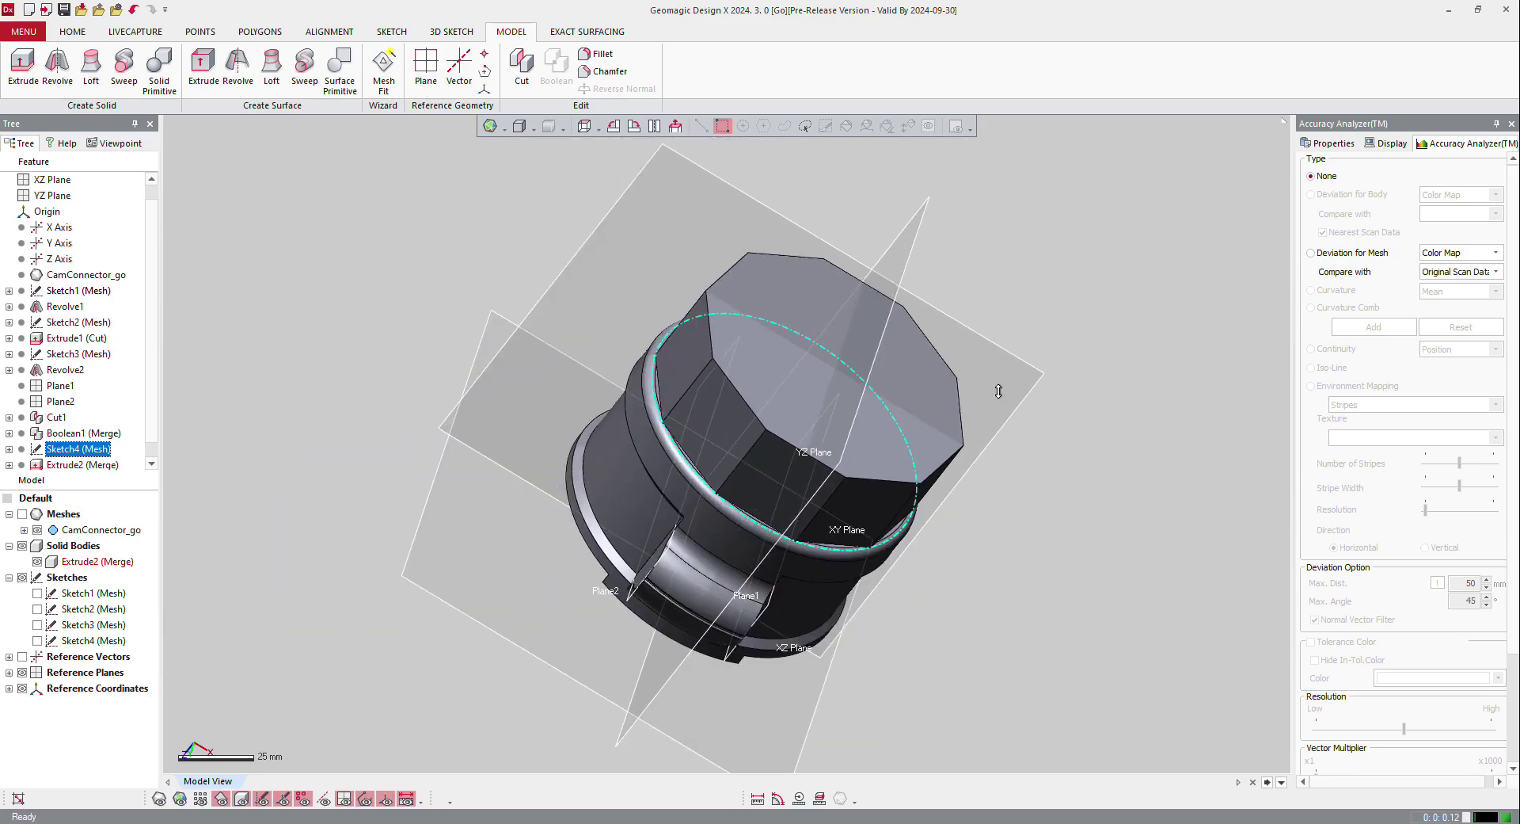
right_drag(986, 521, 571, 241)
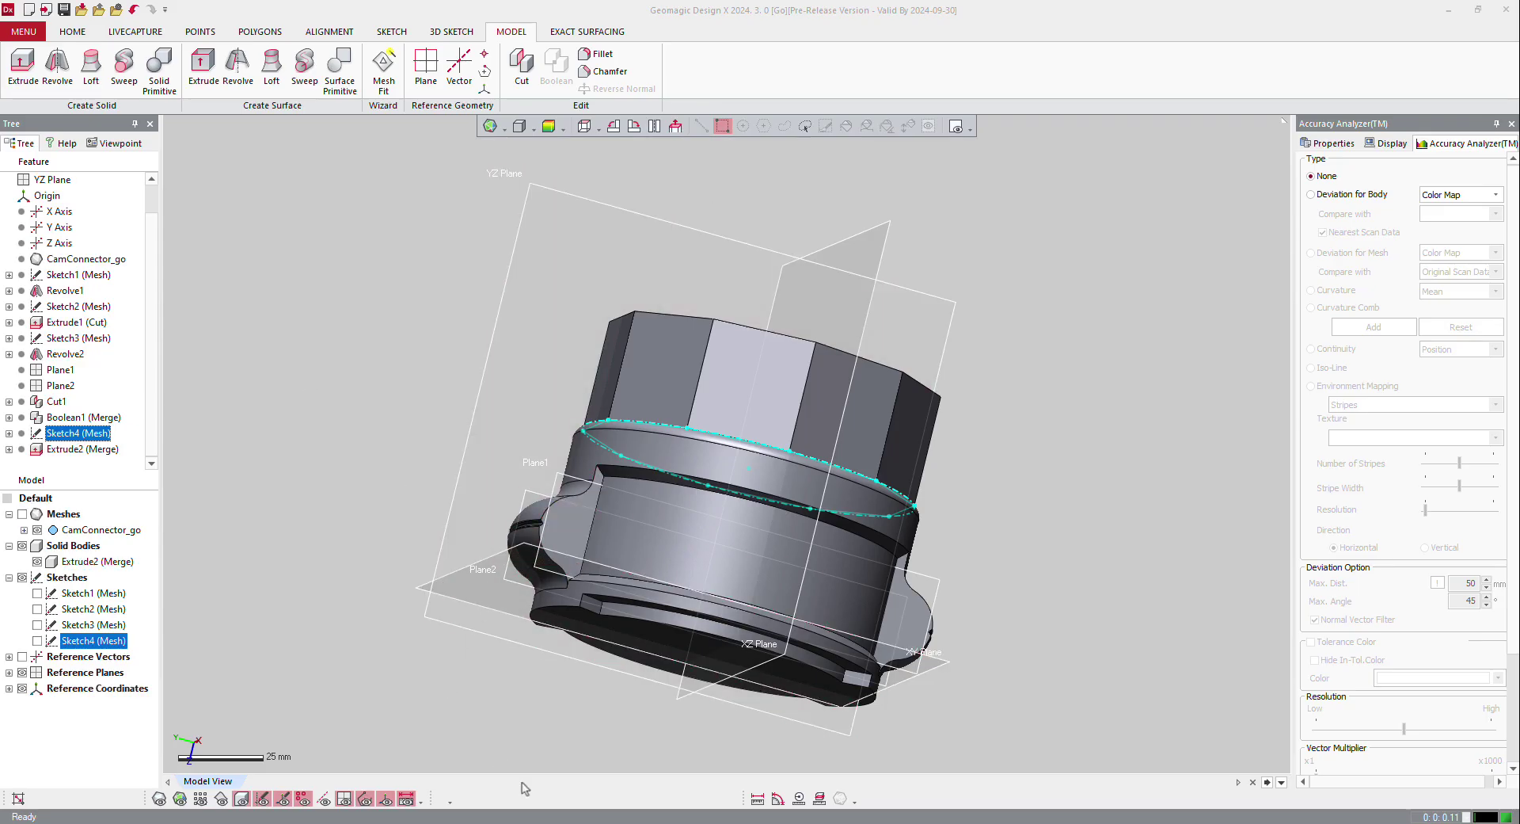
right_drag(431, 590, 511, 497)
scroll(512, 496, up, 3)
scroll(512, 496, up, 2)
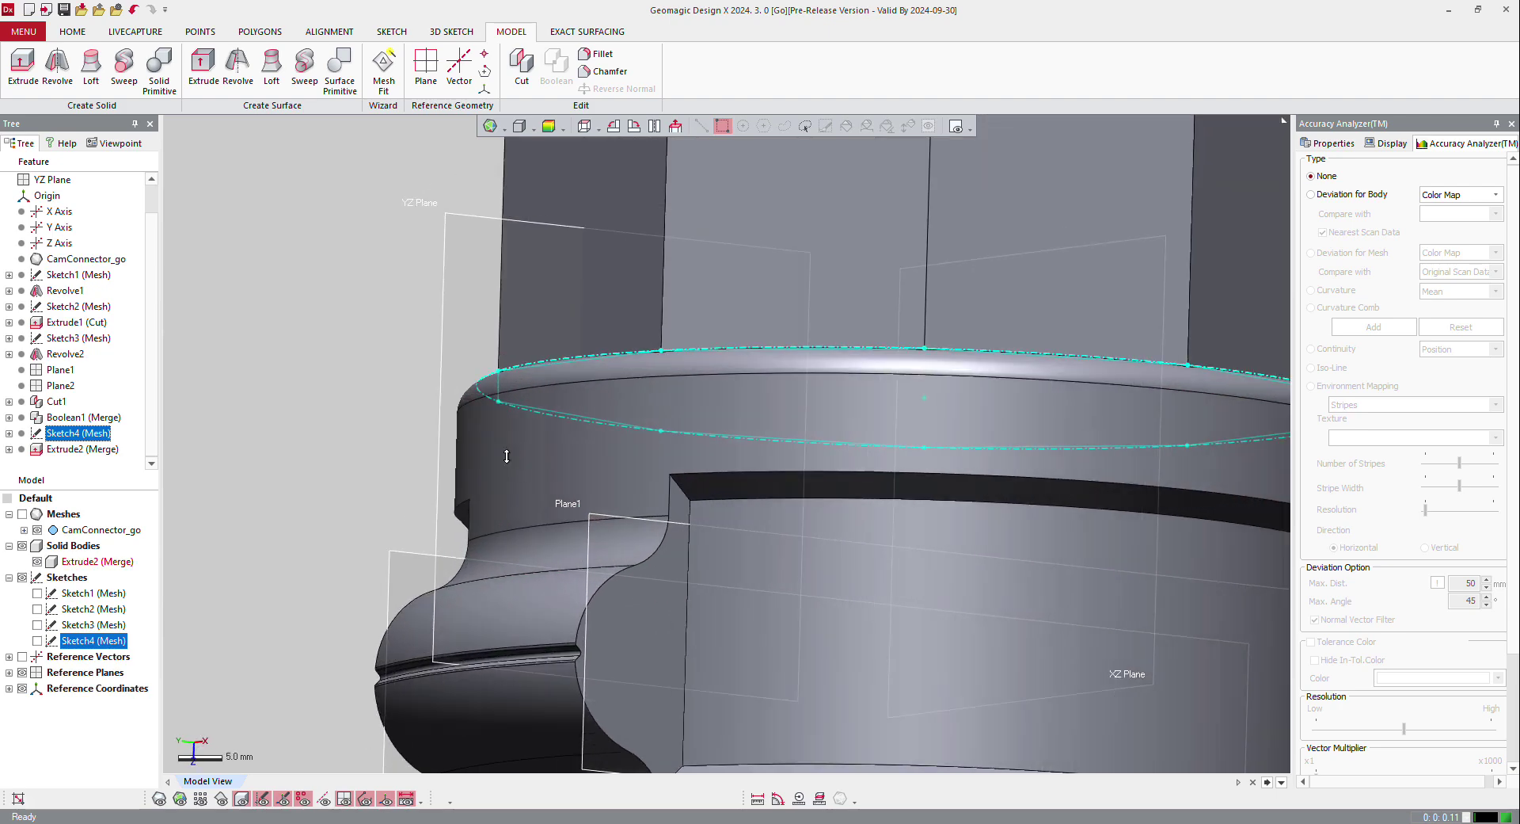
key(ctrl+1)
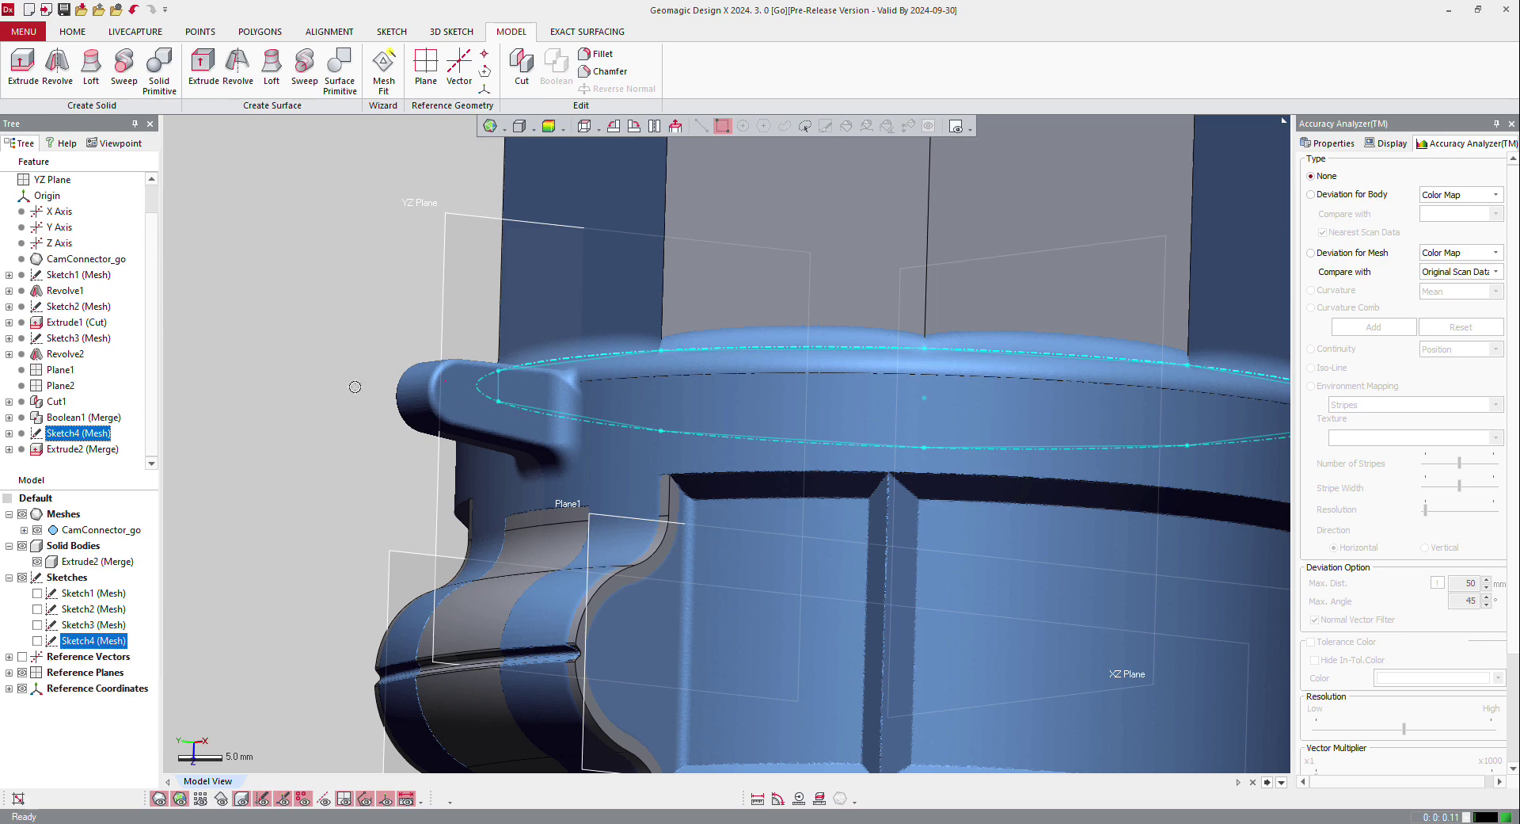
right_drag(355, 387, 569, 270)
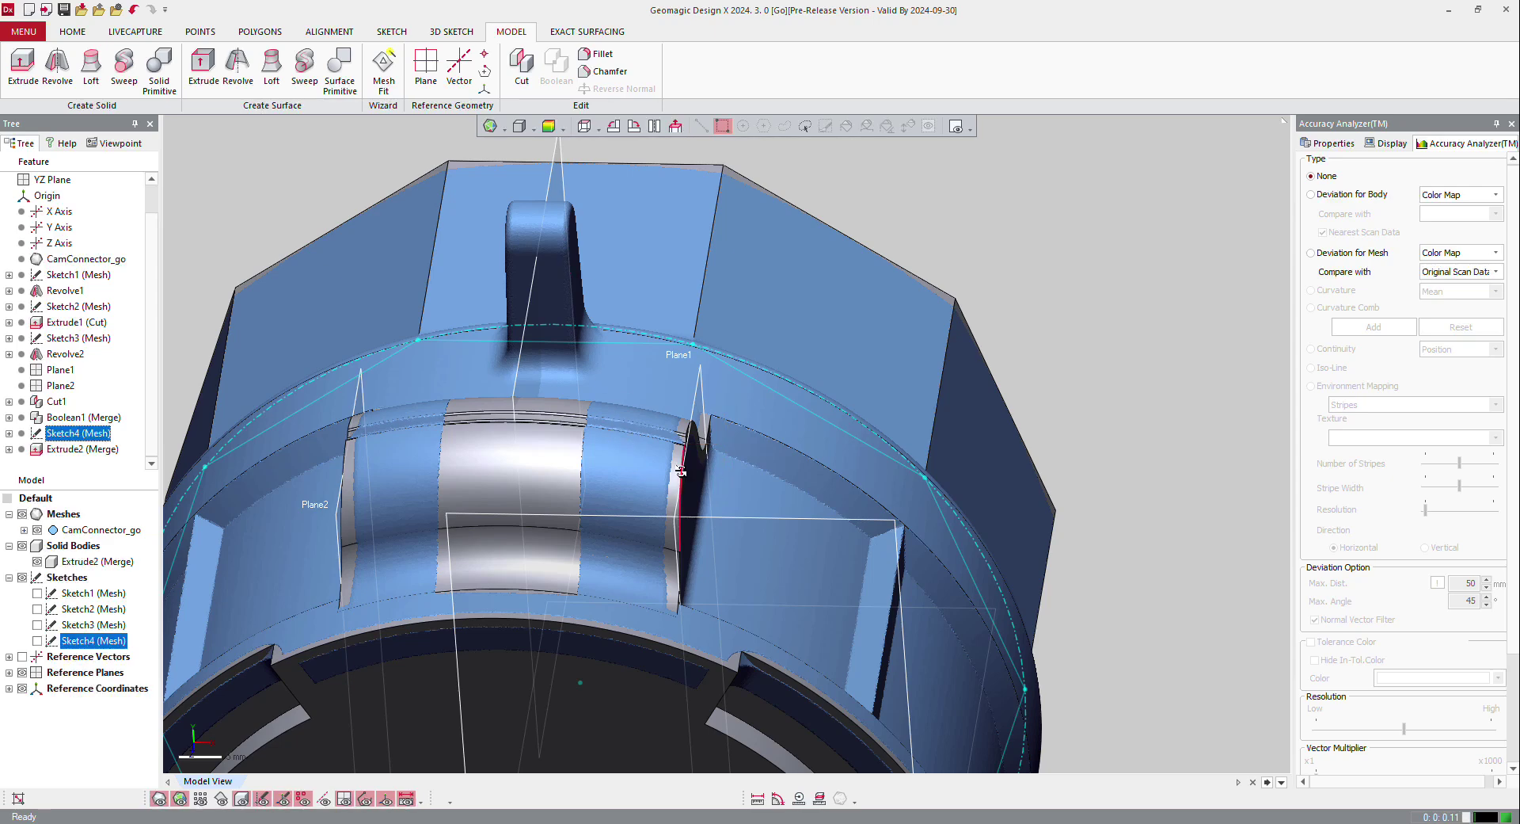
Start a mesh sketch of the scan on the YZ plane, cutting through the small tab on the collar
right_drag(681, 471, 453, 293)
right_click(454, 290)
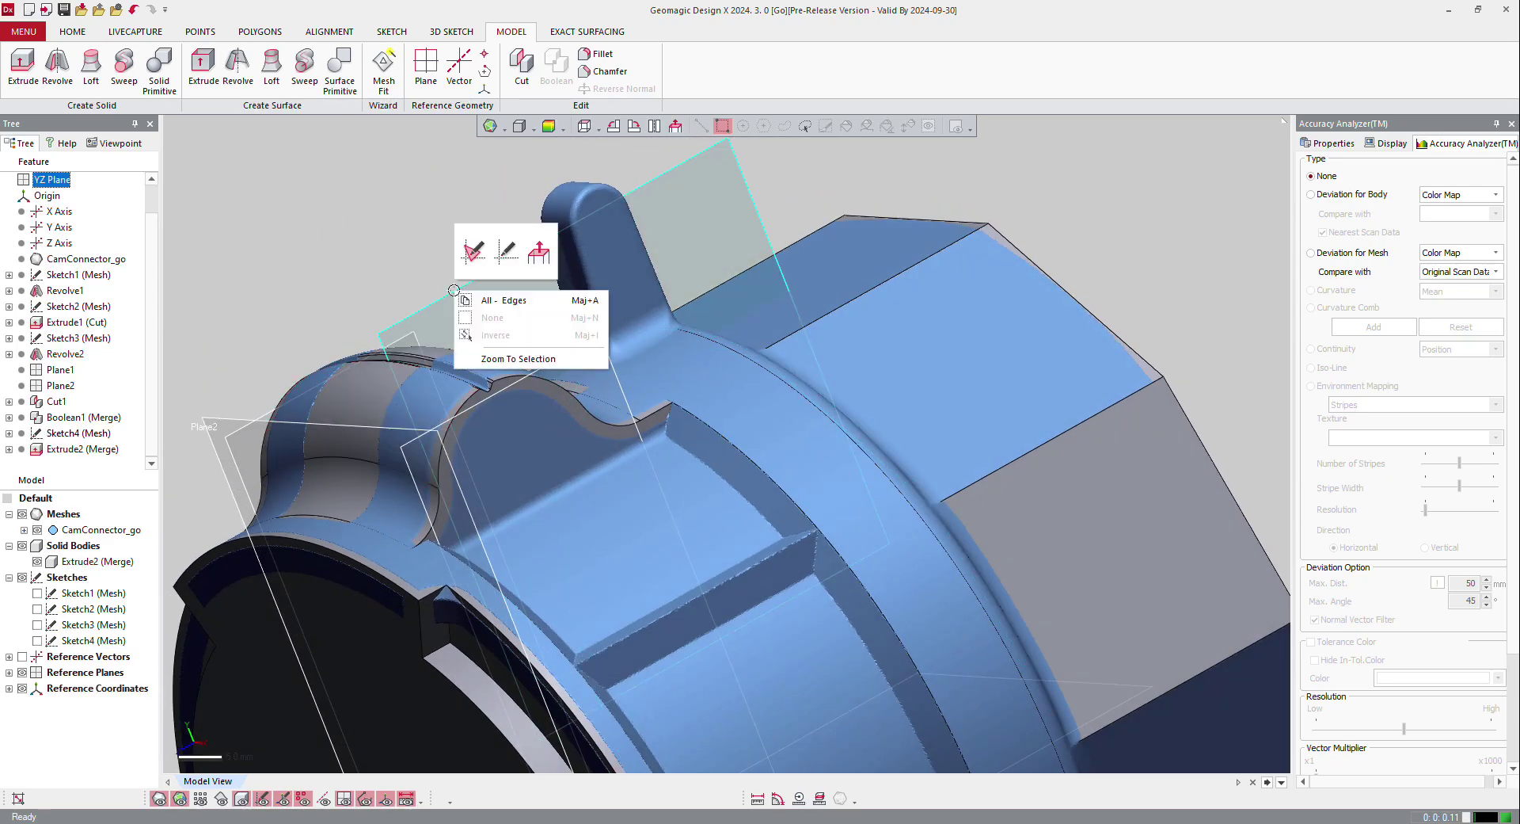
click(473, 252)
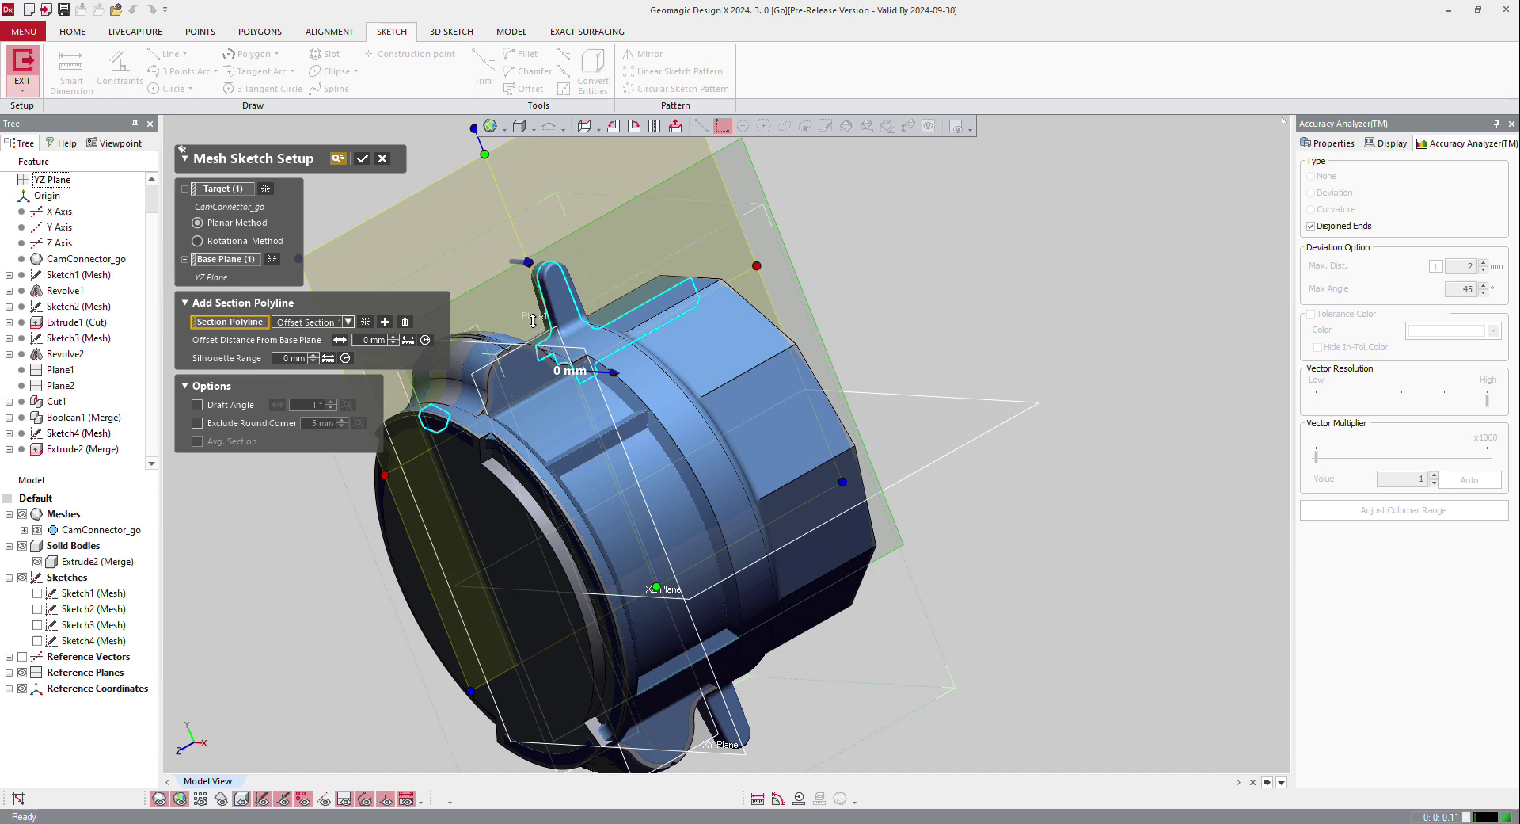
Widen the YZ Plane section at 0 mm offset across the whole connector and create the mesh sketch with the mesh and body hidden
right_drag(532, 320, 496, 543)
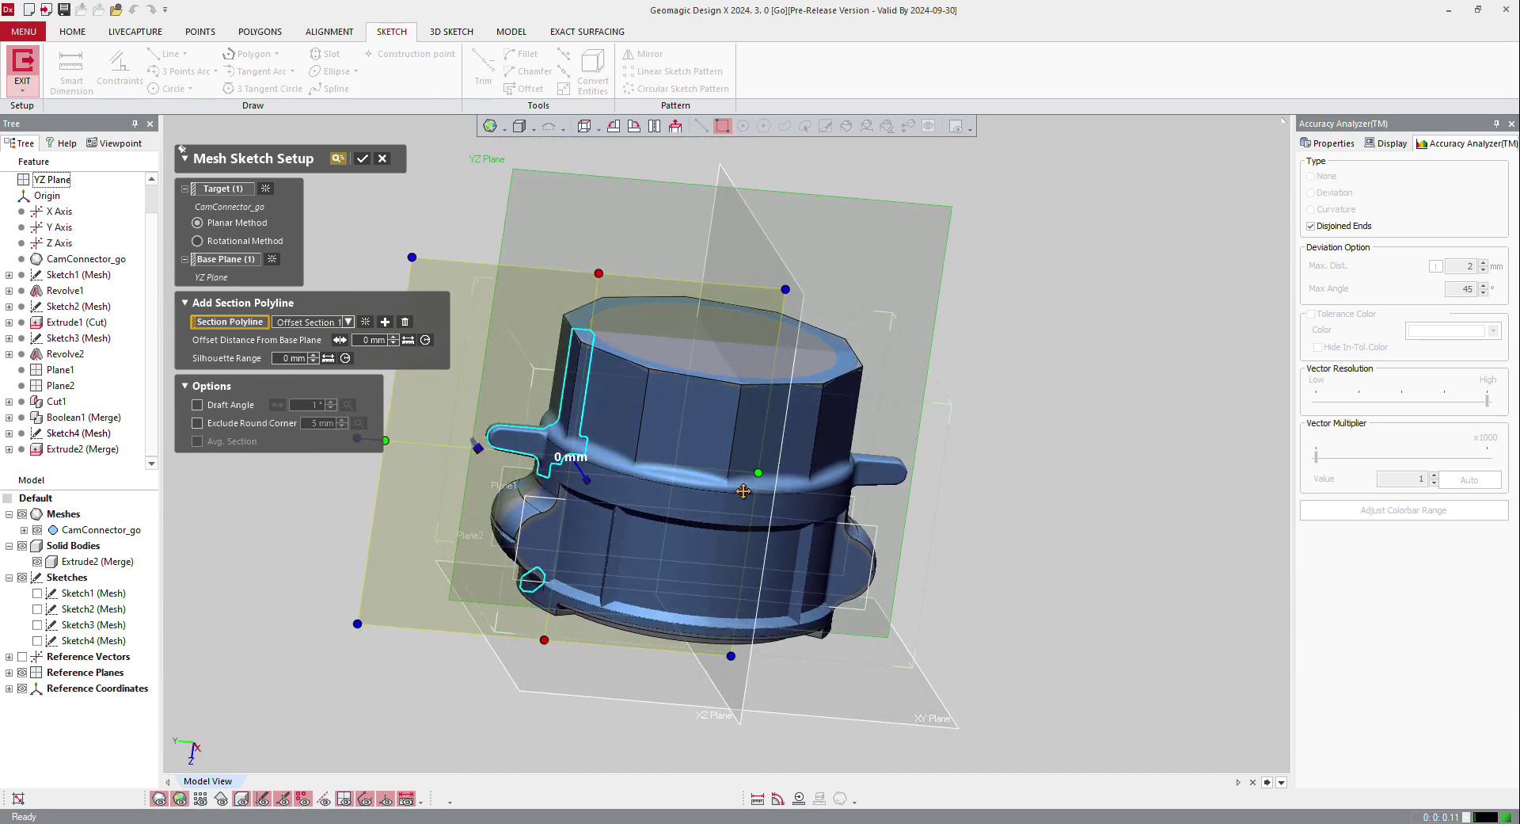
drag(743, 491, 981, 479)
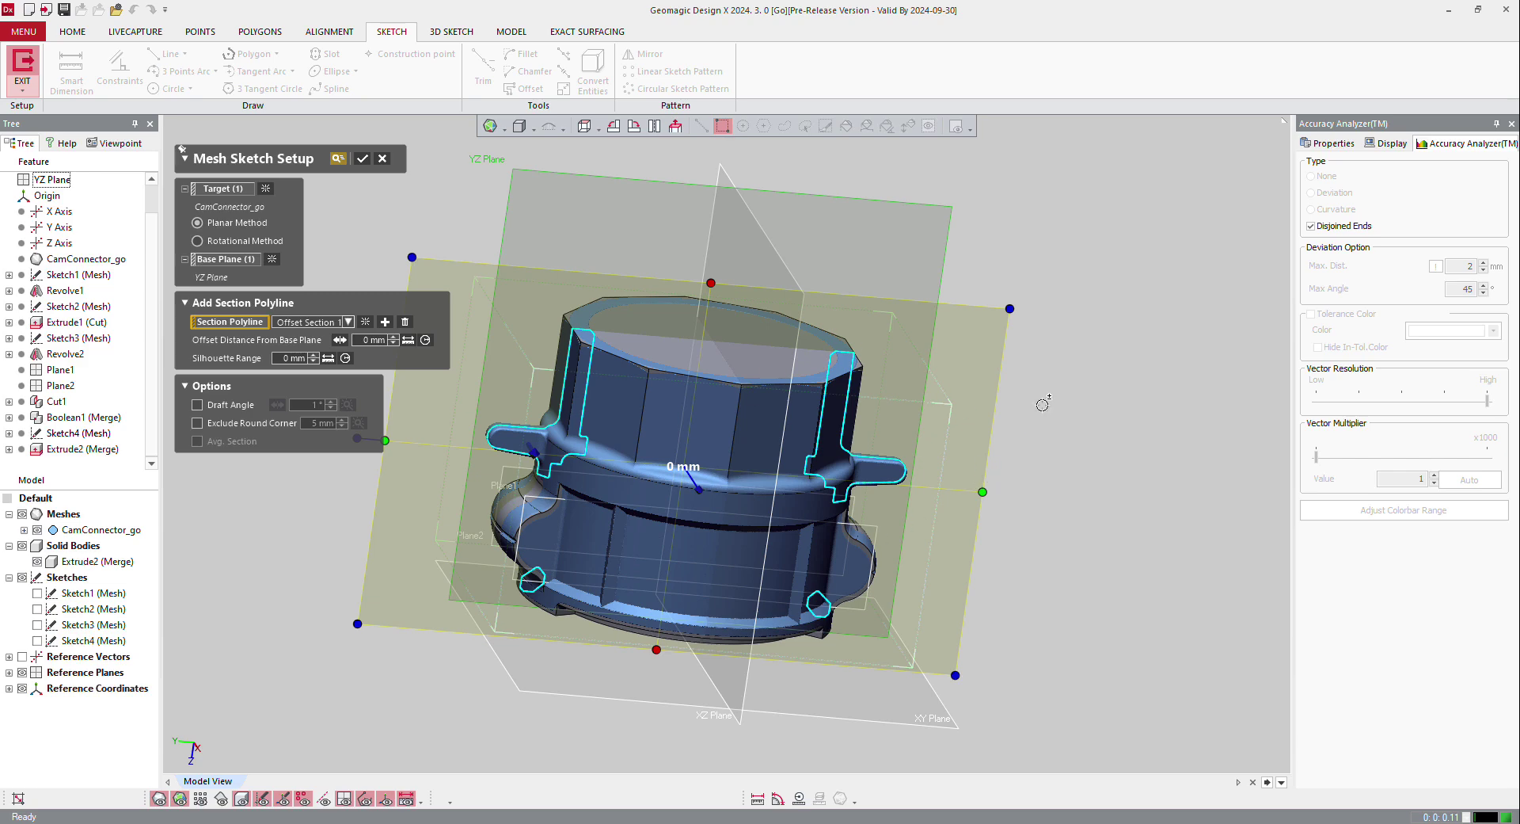
click(362, 160)
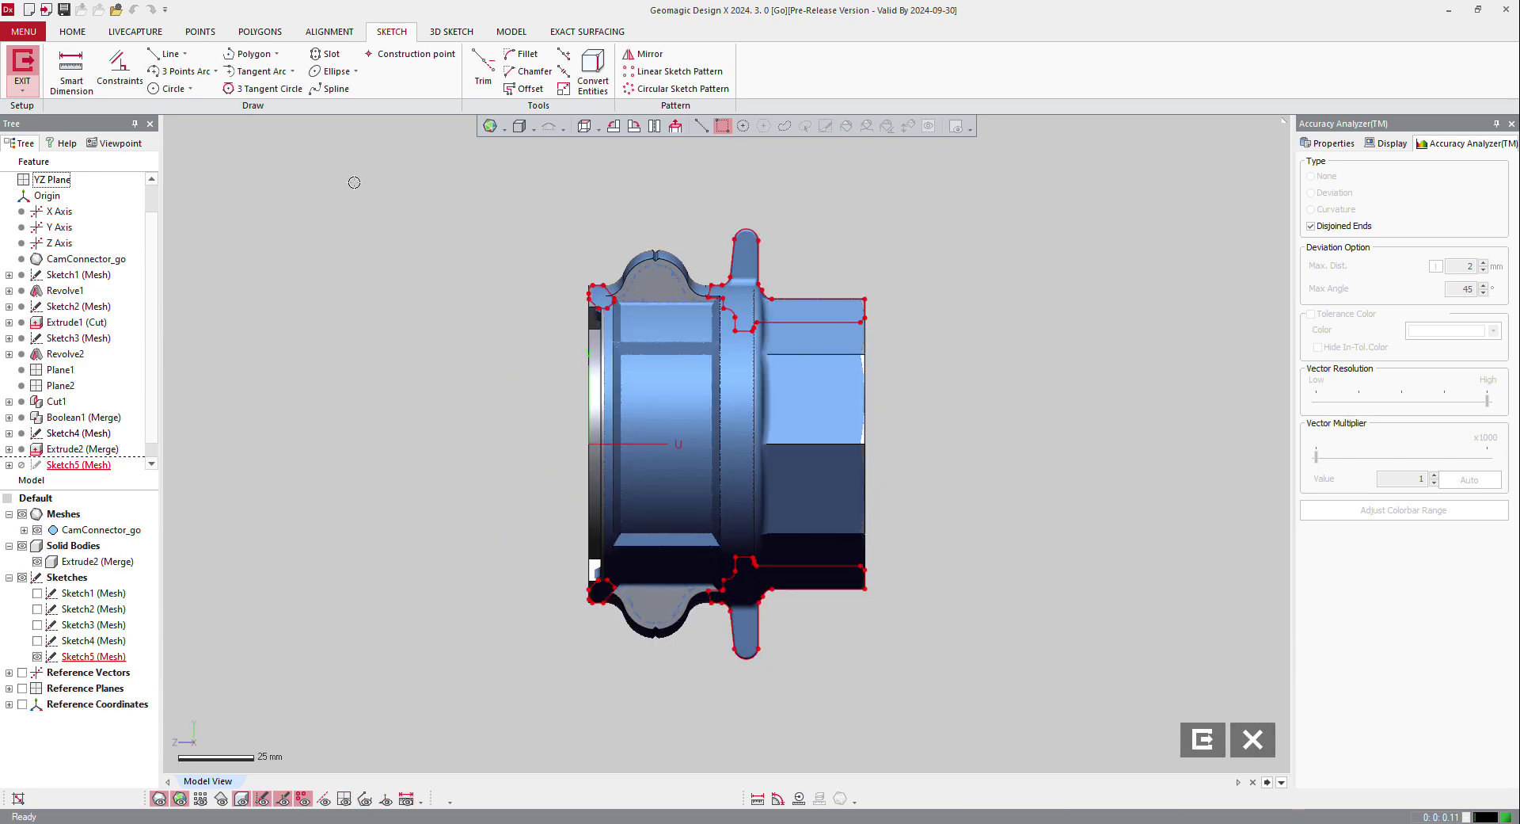
click(618, 128)
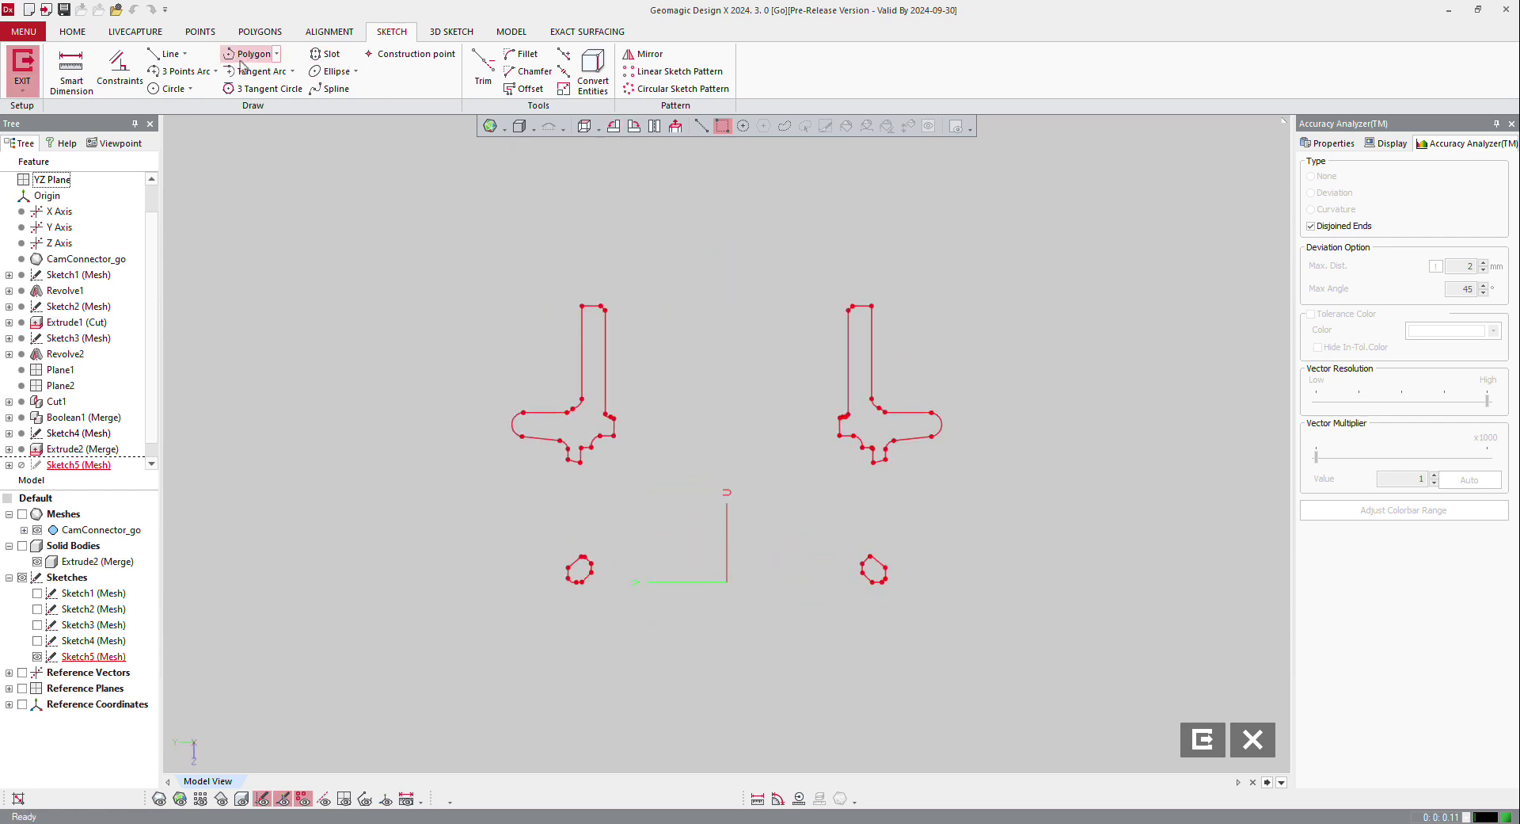
Fit lines to the two long straight edges of one outward-projecting lug in the section polyline
click(161, 59)
scroll(549, 513, up, 3)
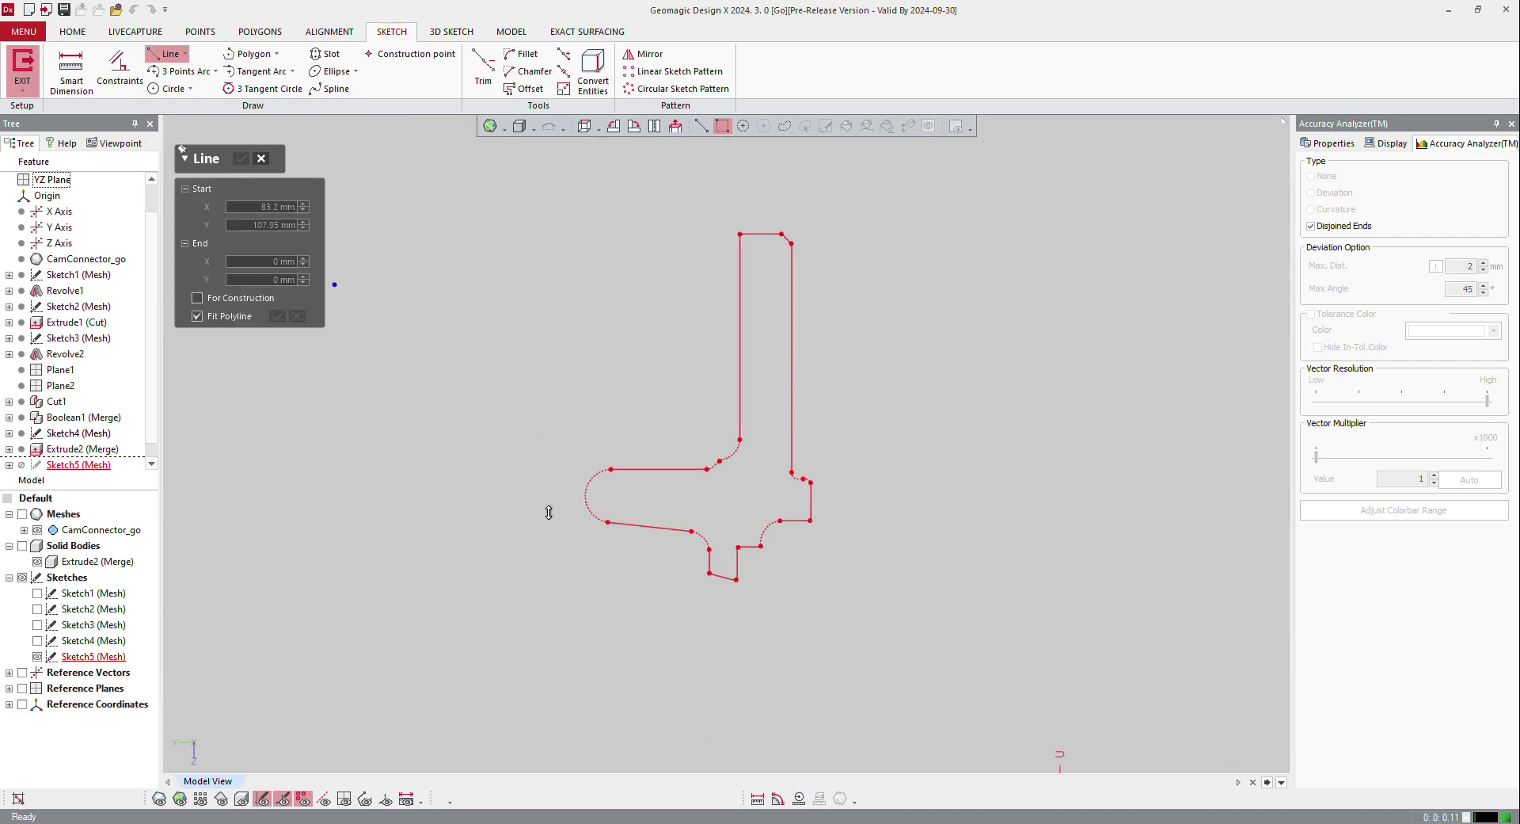
click(643, 531)
click(633, 470)
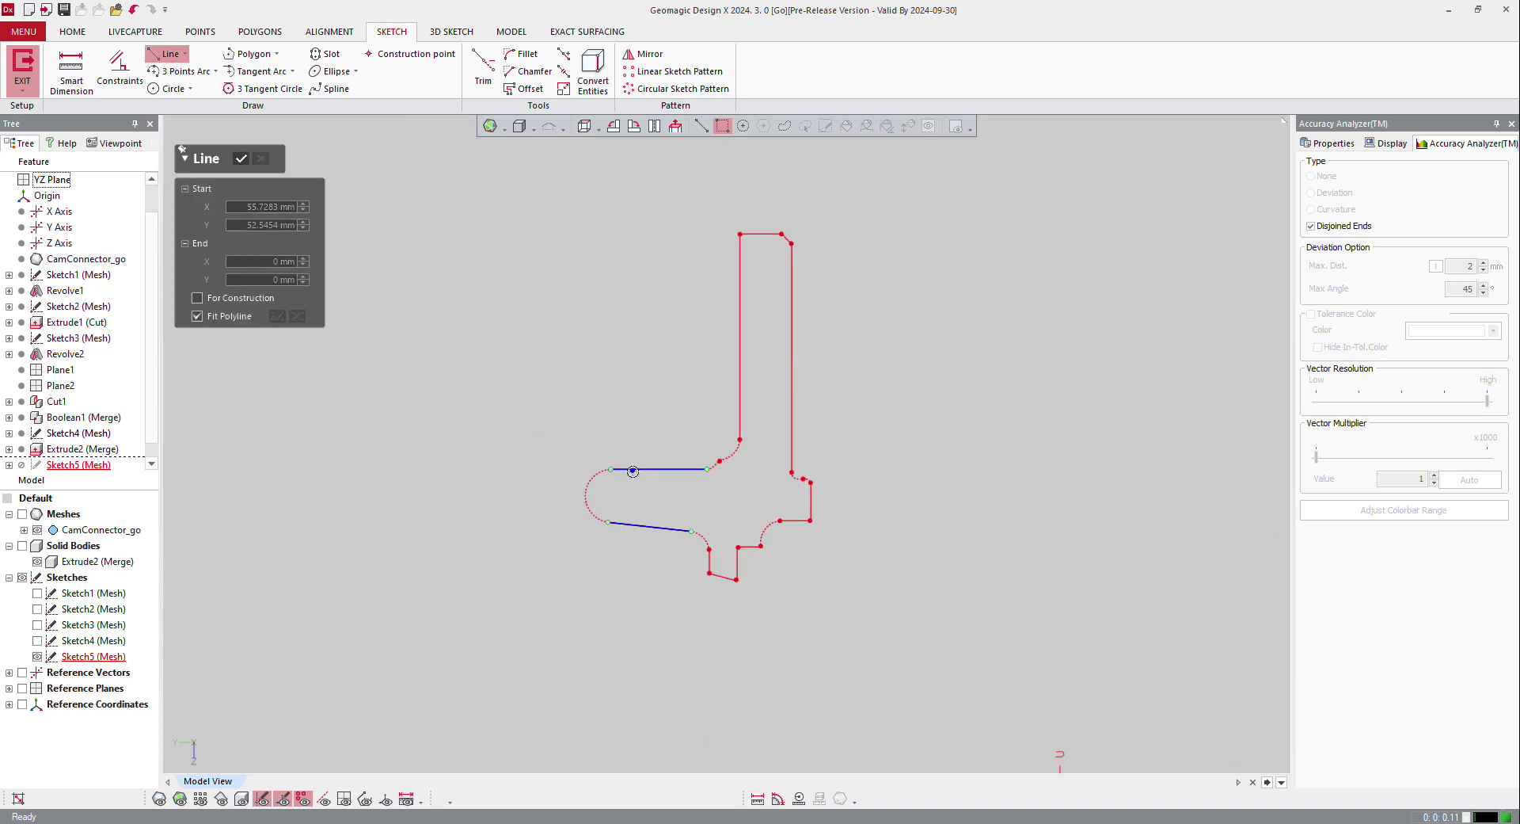
click(241, 158)
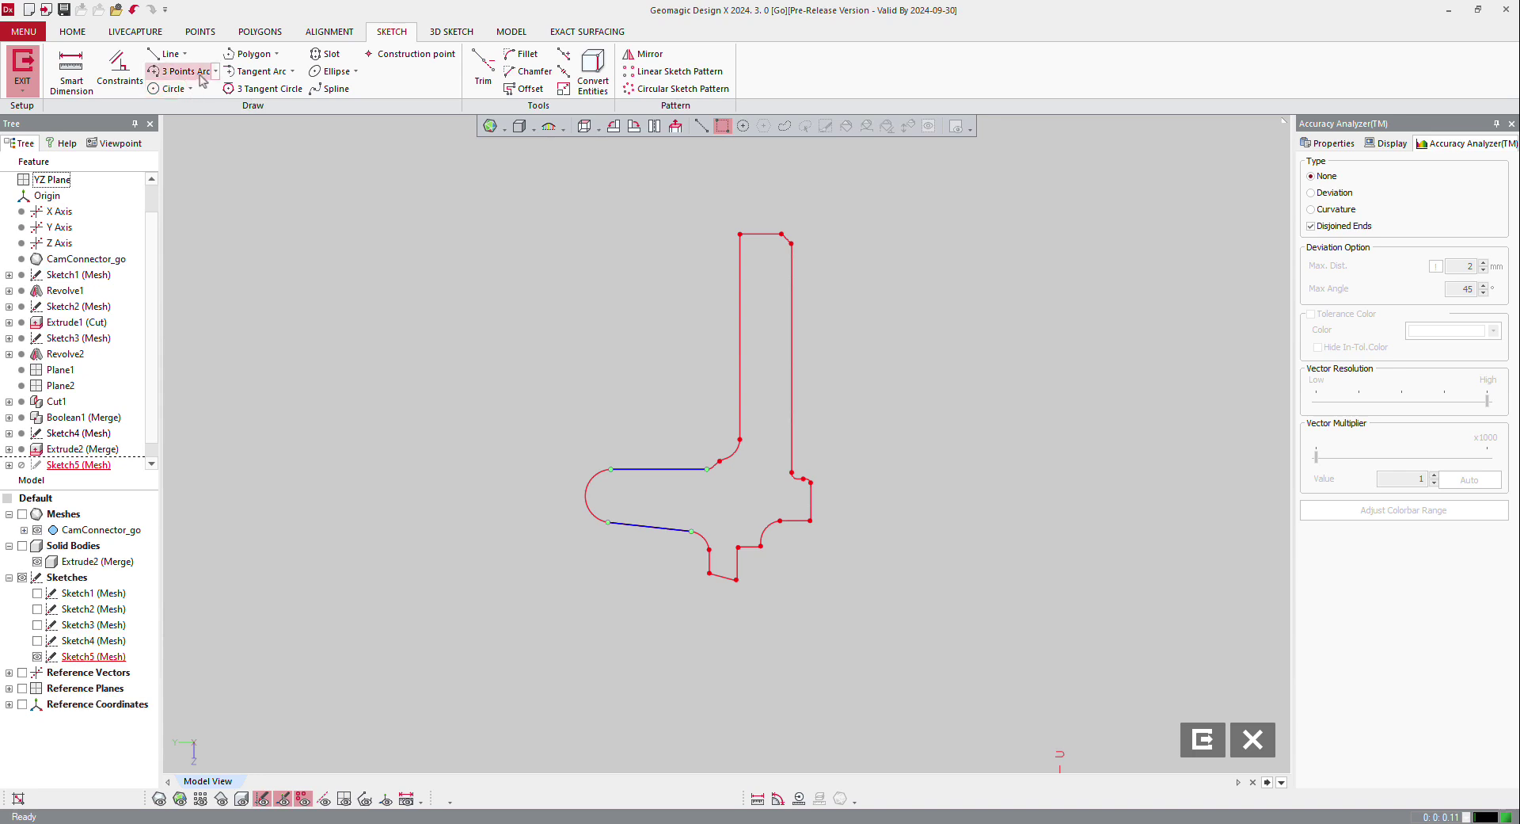
click(257, 72)
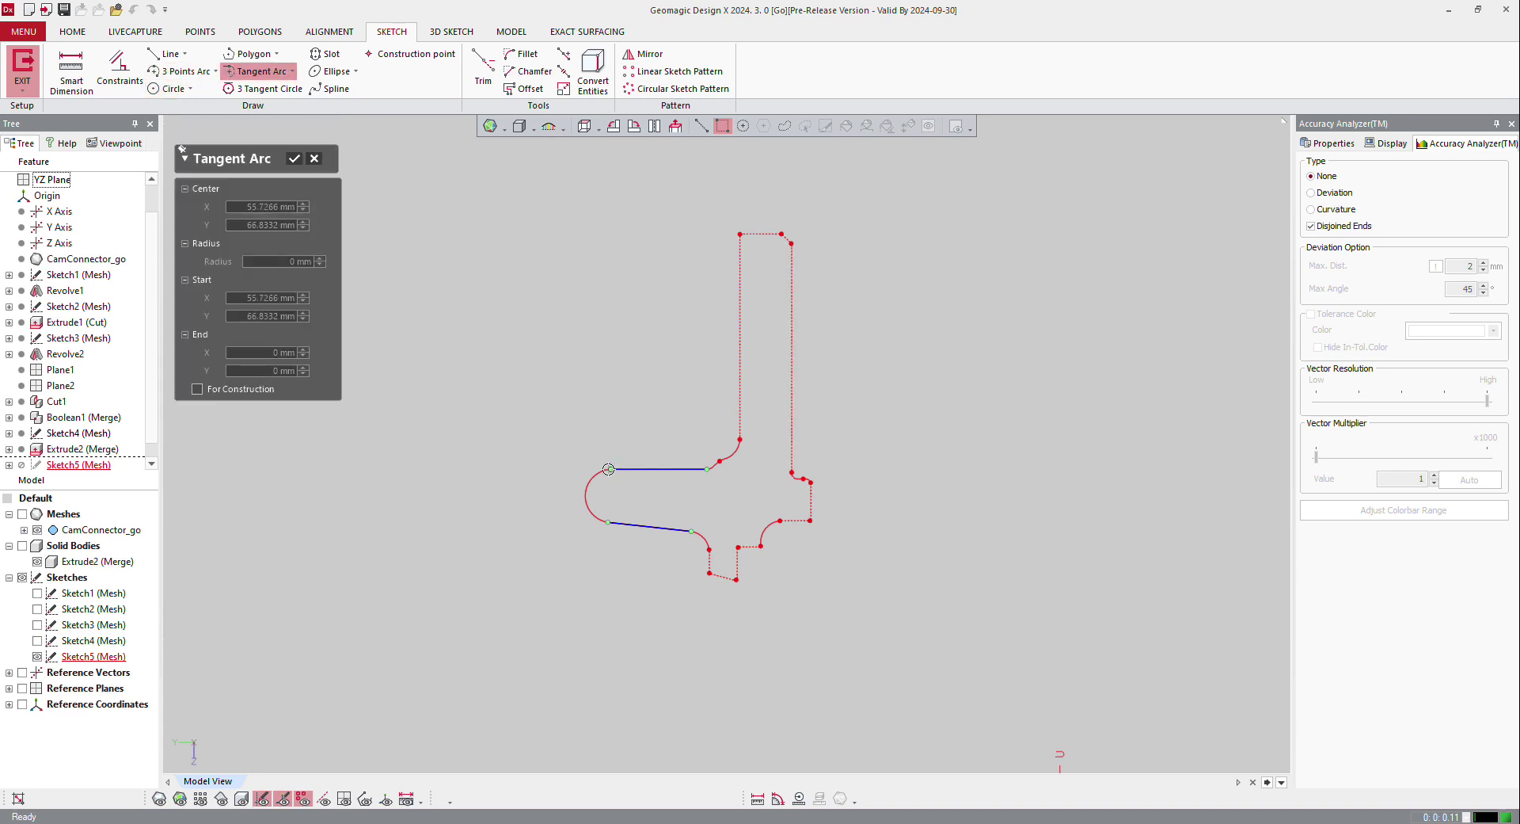
click(611, 469)
click(609, 521)
key(Escape)
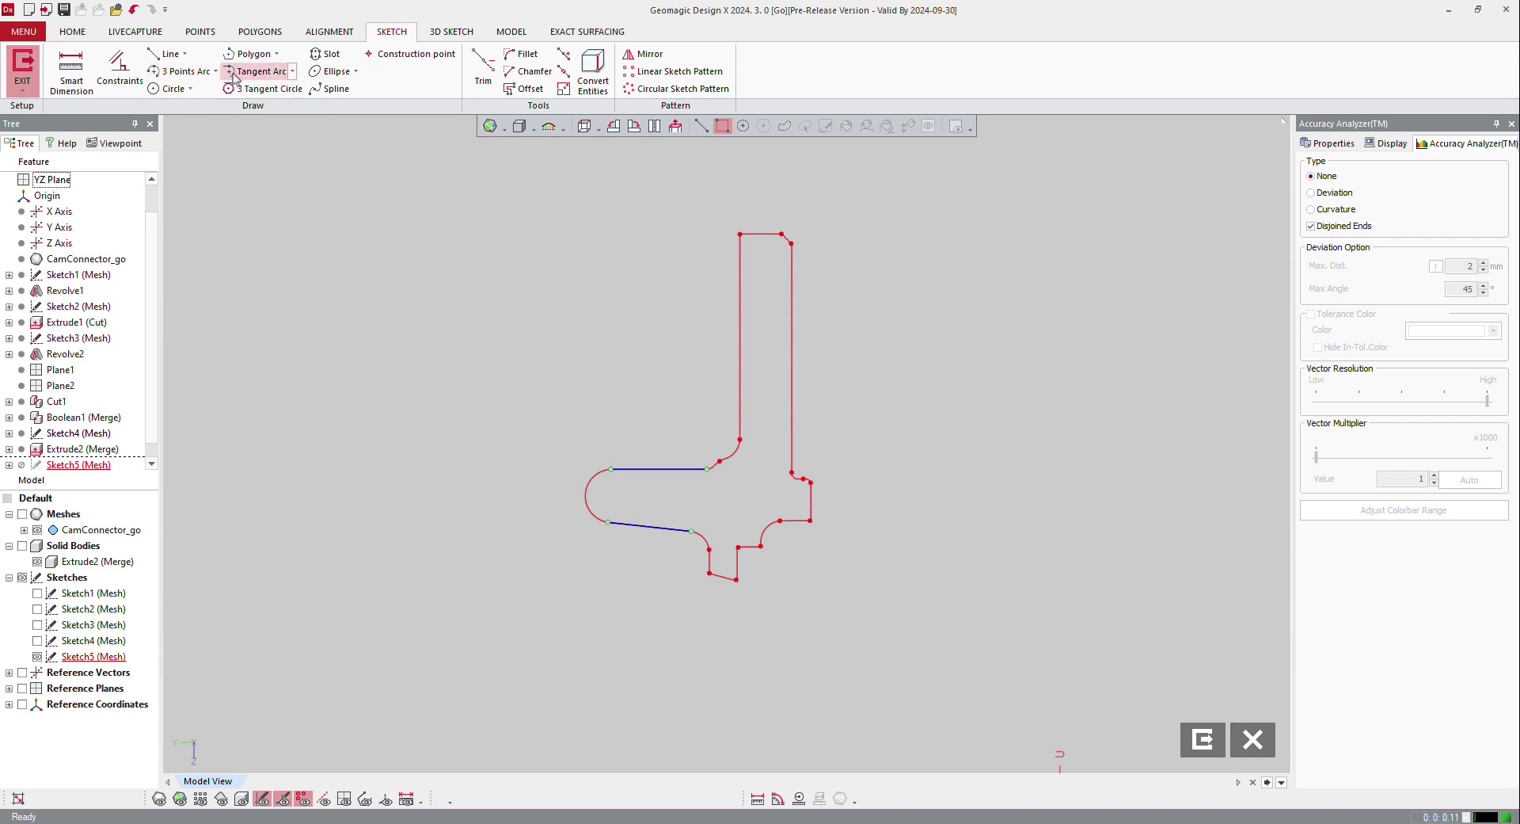
Fillet the two lug lines without a specified value, matching the arc to the rounded tip of the section polyline
click(522, 54)
scroll(543, 458, up, 3)
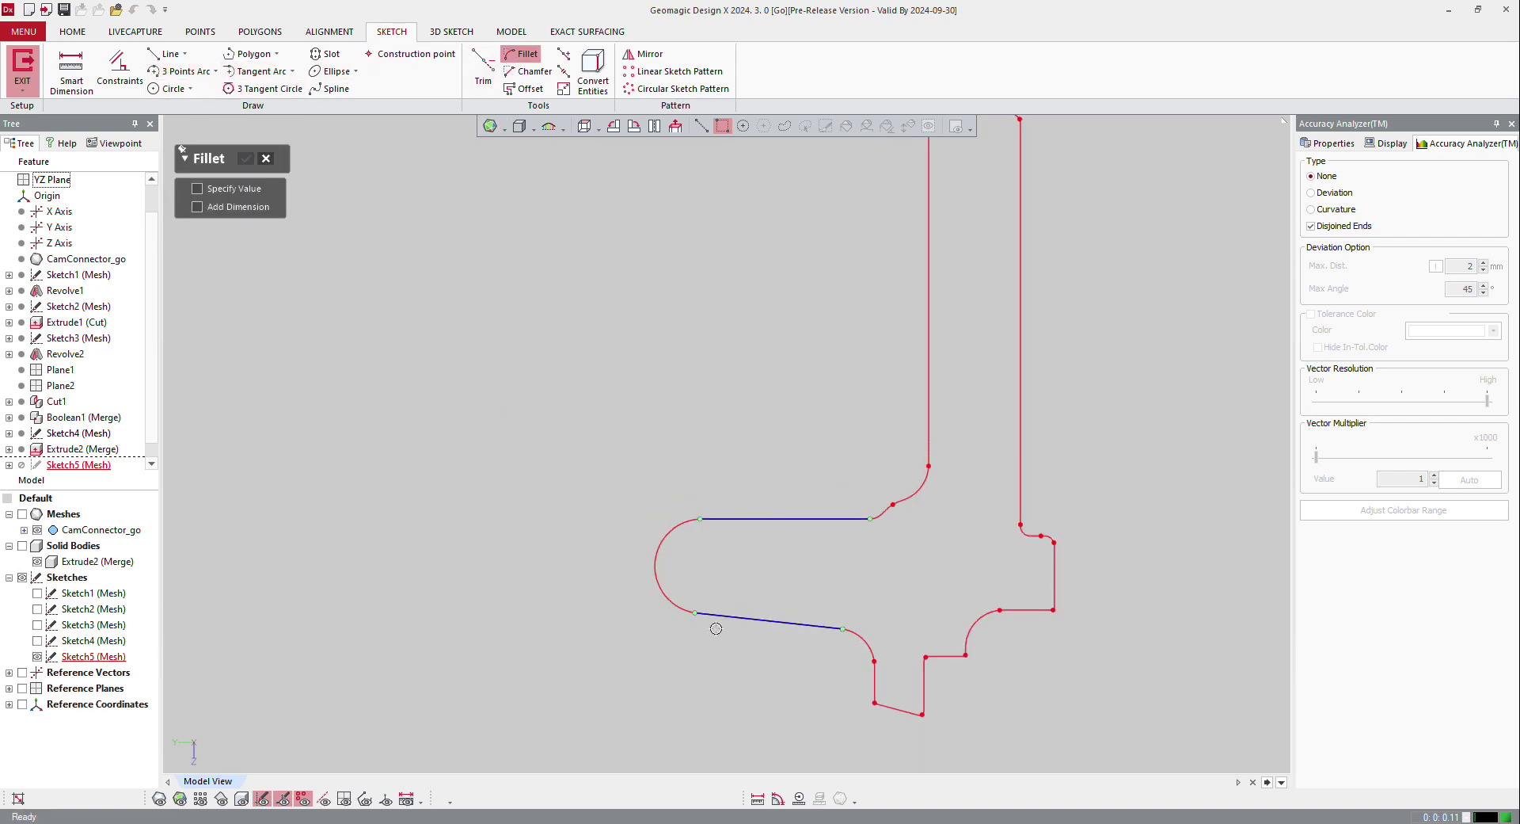
click(721, 616)
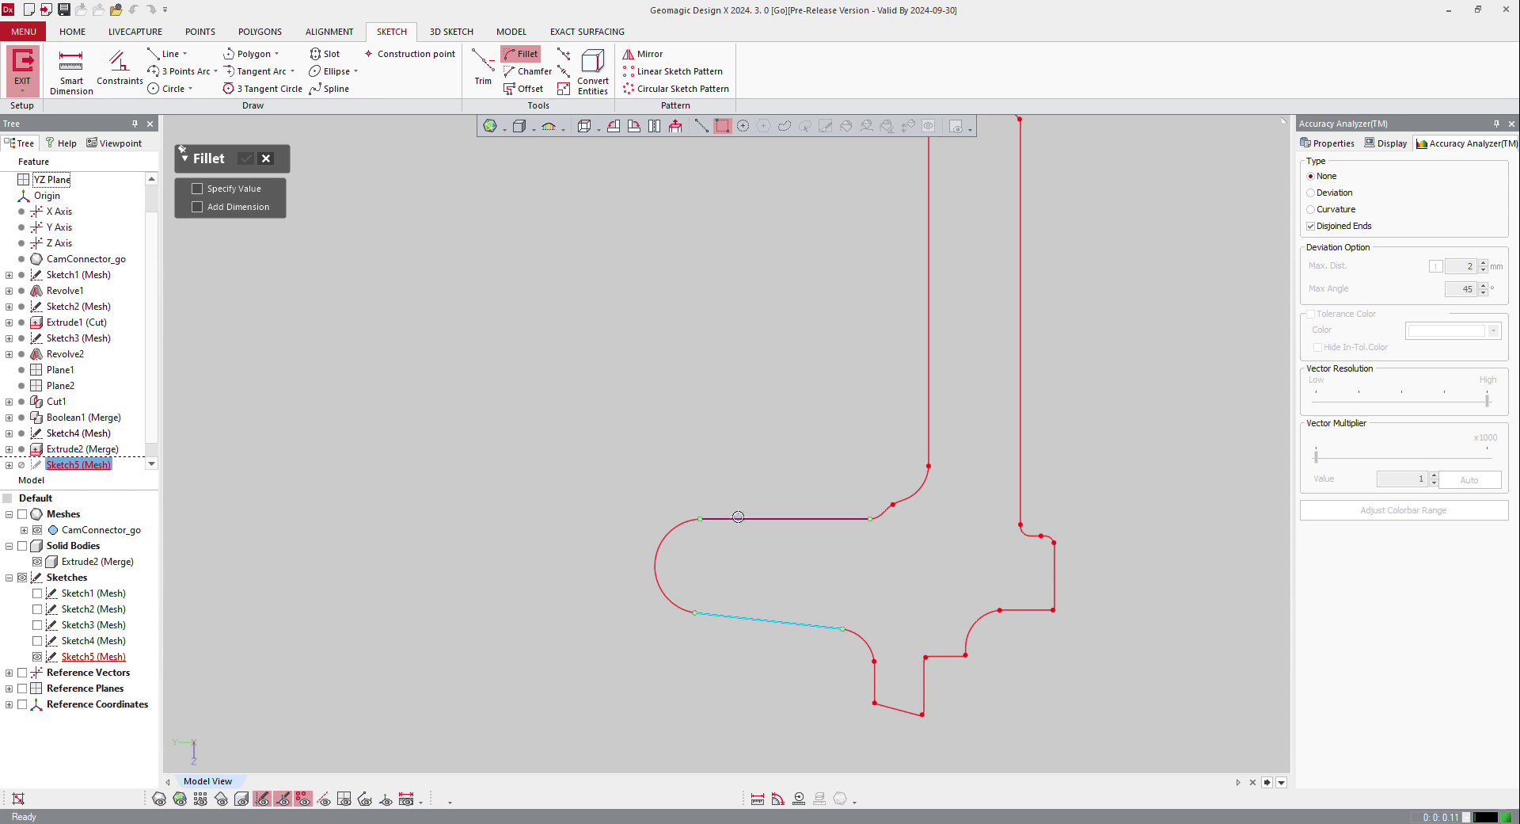
click(738, 518)
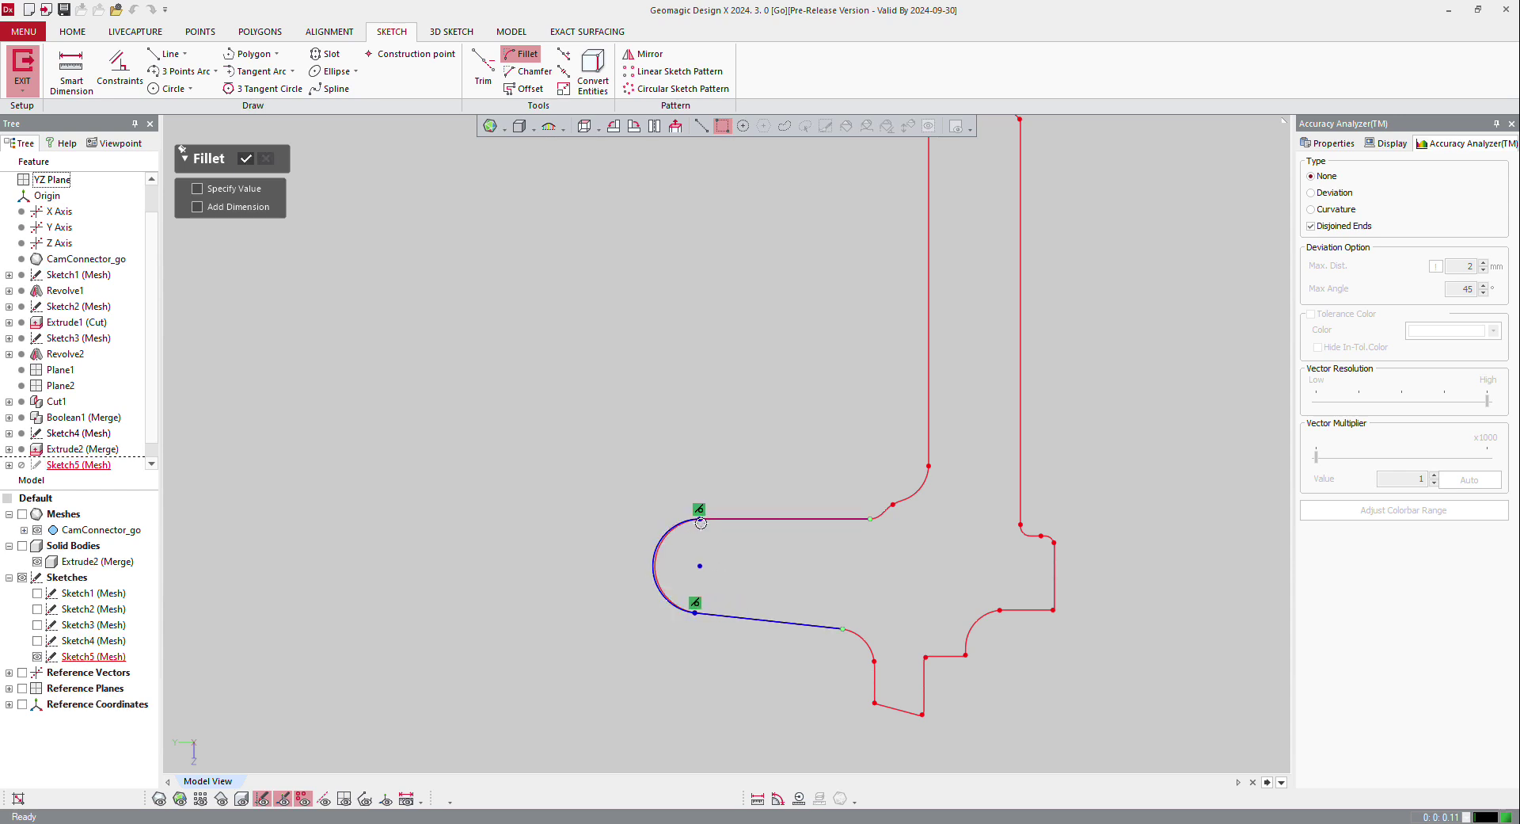
click(703, 522)
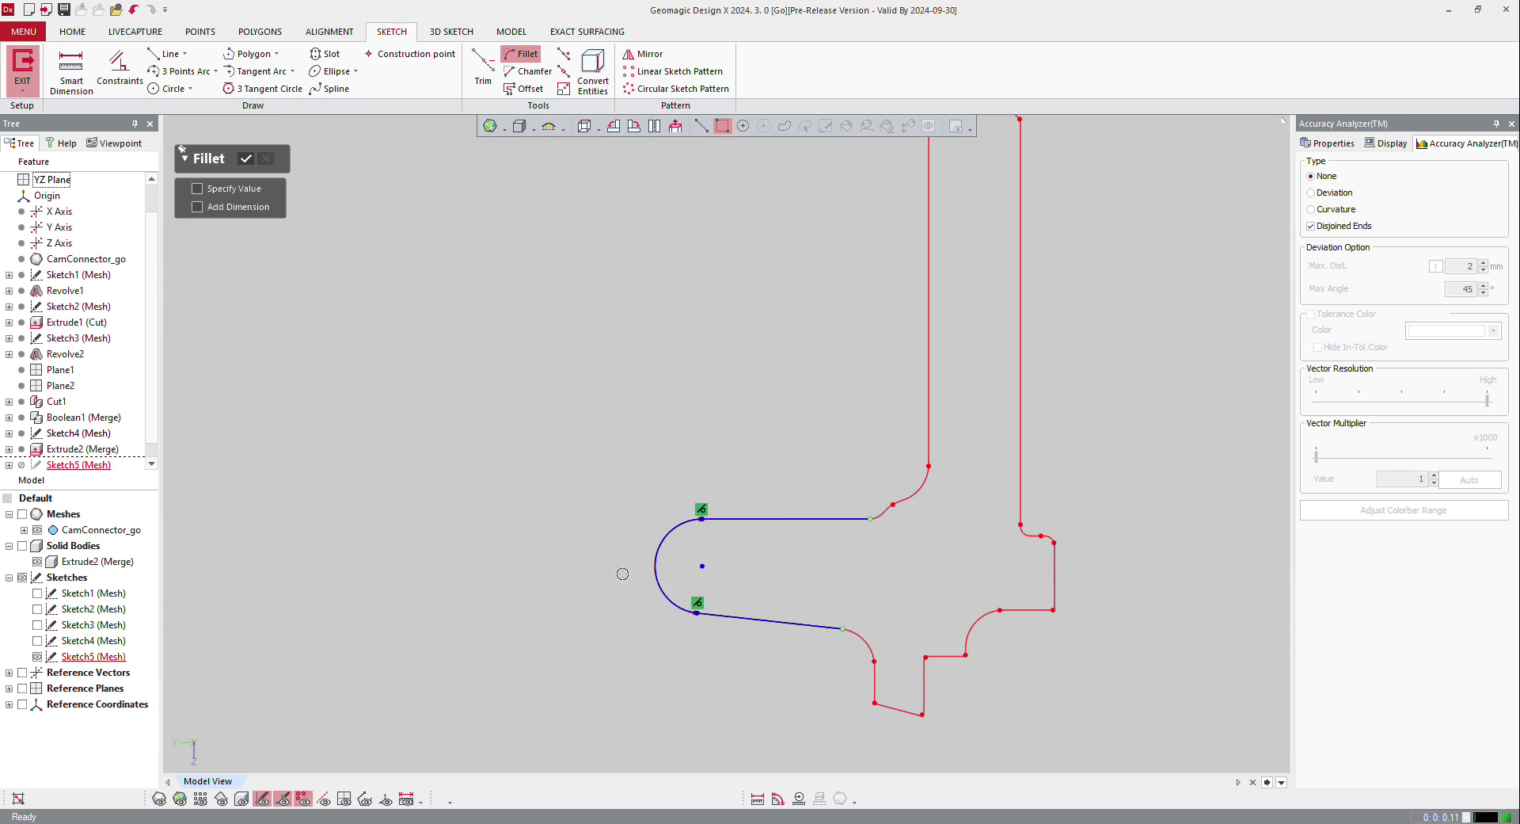
key(Escape)
Try to adjust the lug's tip arc against the section polyline
scroll(644, 577, up, 5)
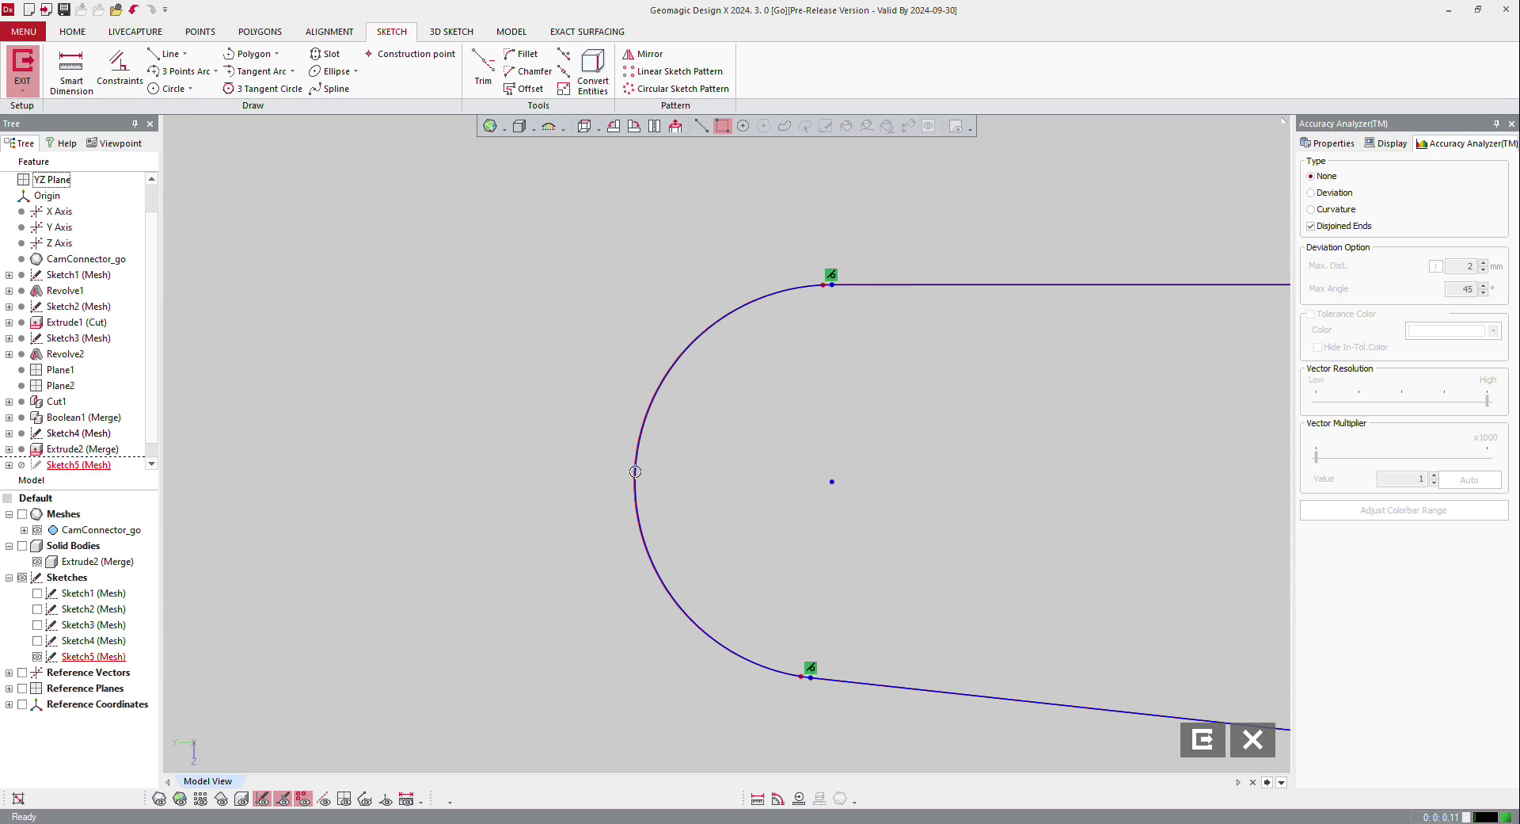
click(635, 471)
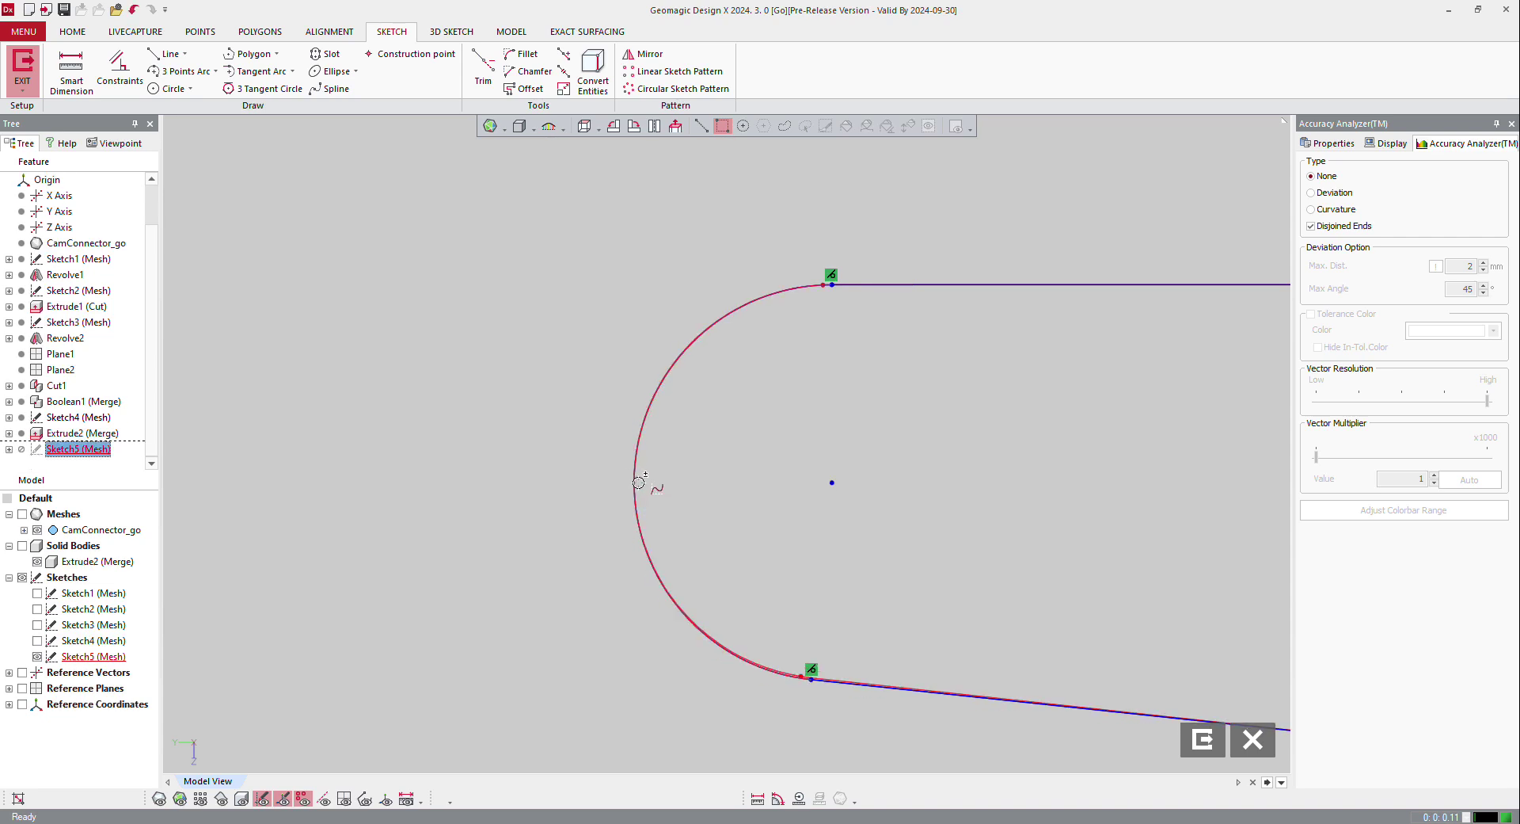
key(ctrl+z)
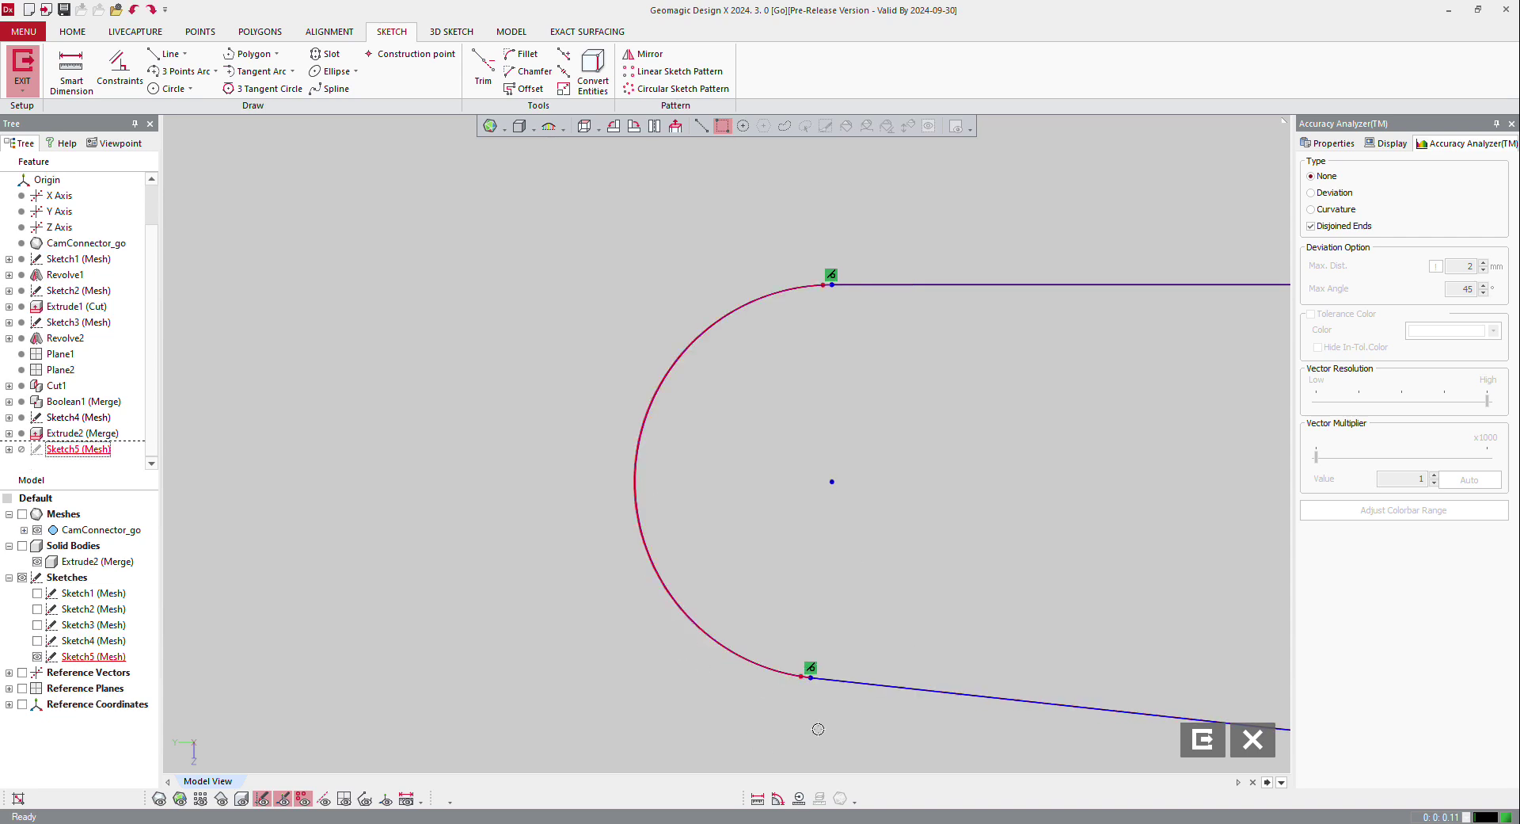
Apply a fixed constraint to both straight lines of the lug profile
right_click(920, 692)
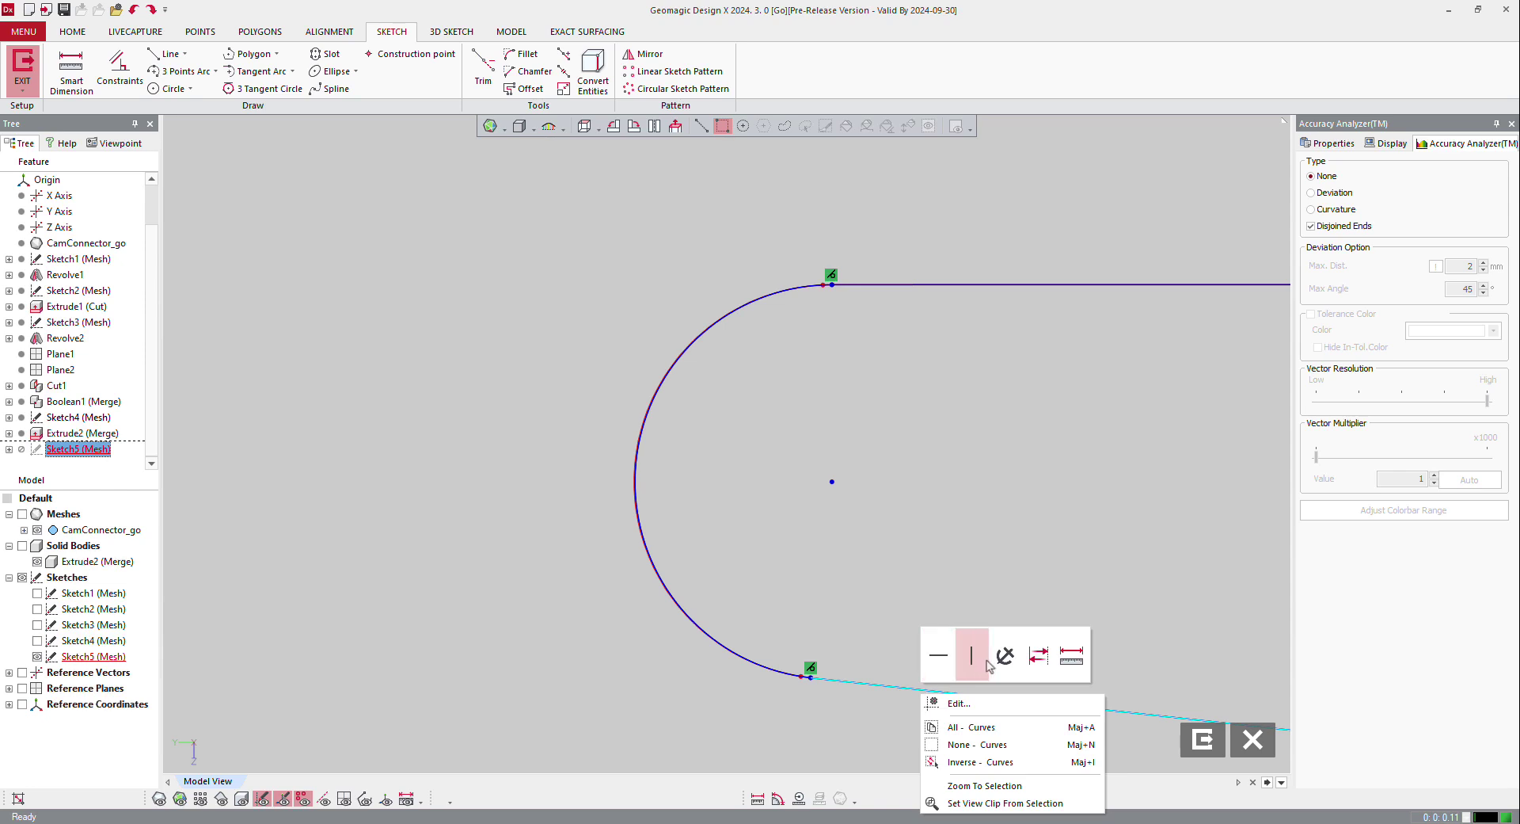
click(1004, 643)
right_click(947, 284)
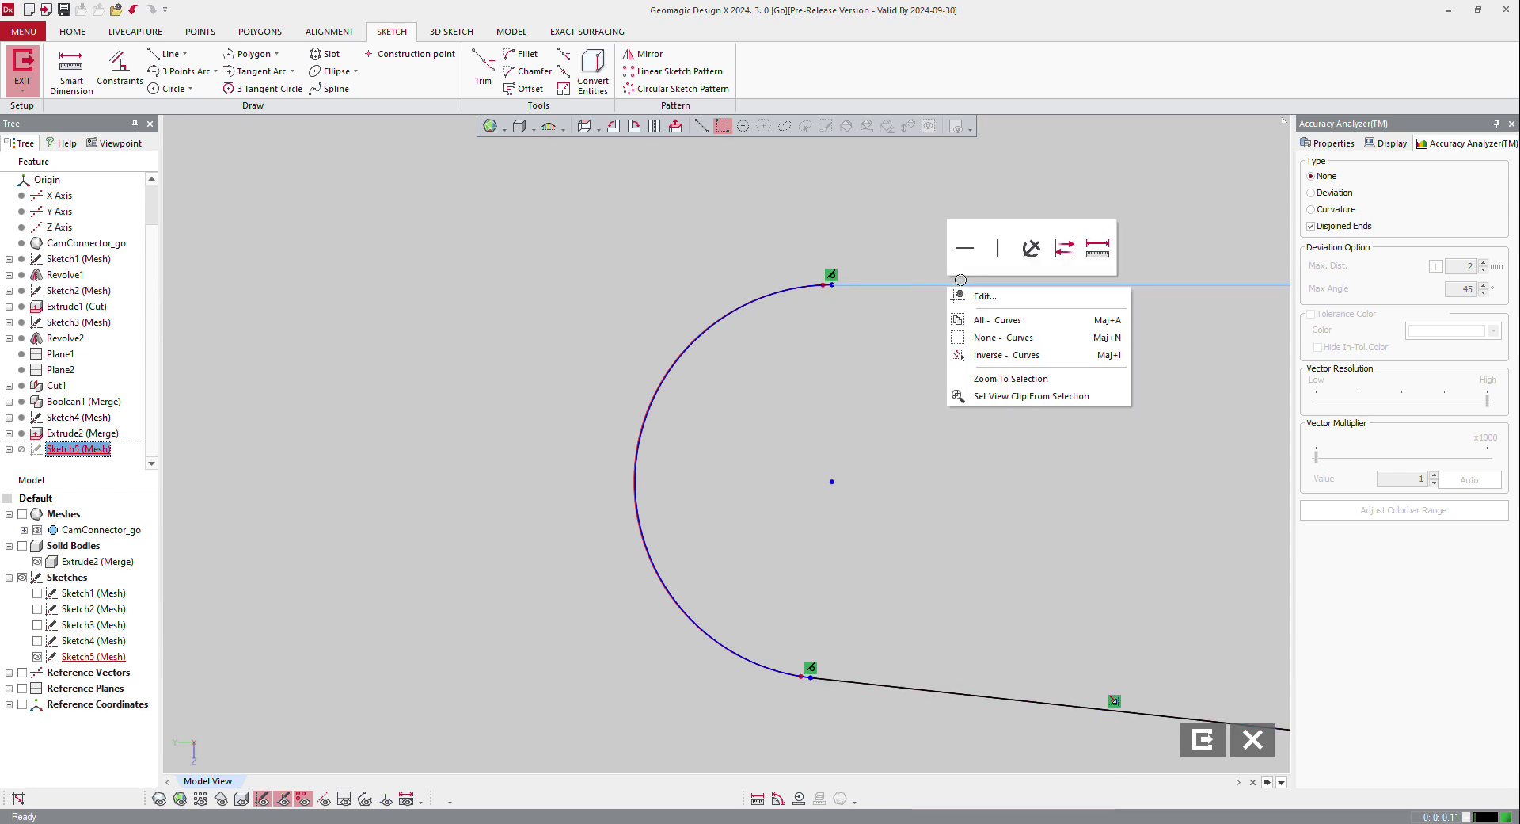
click(1028, 241)
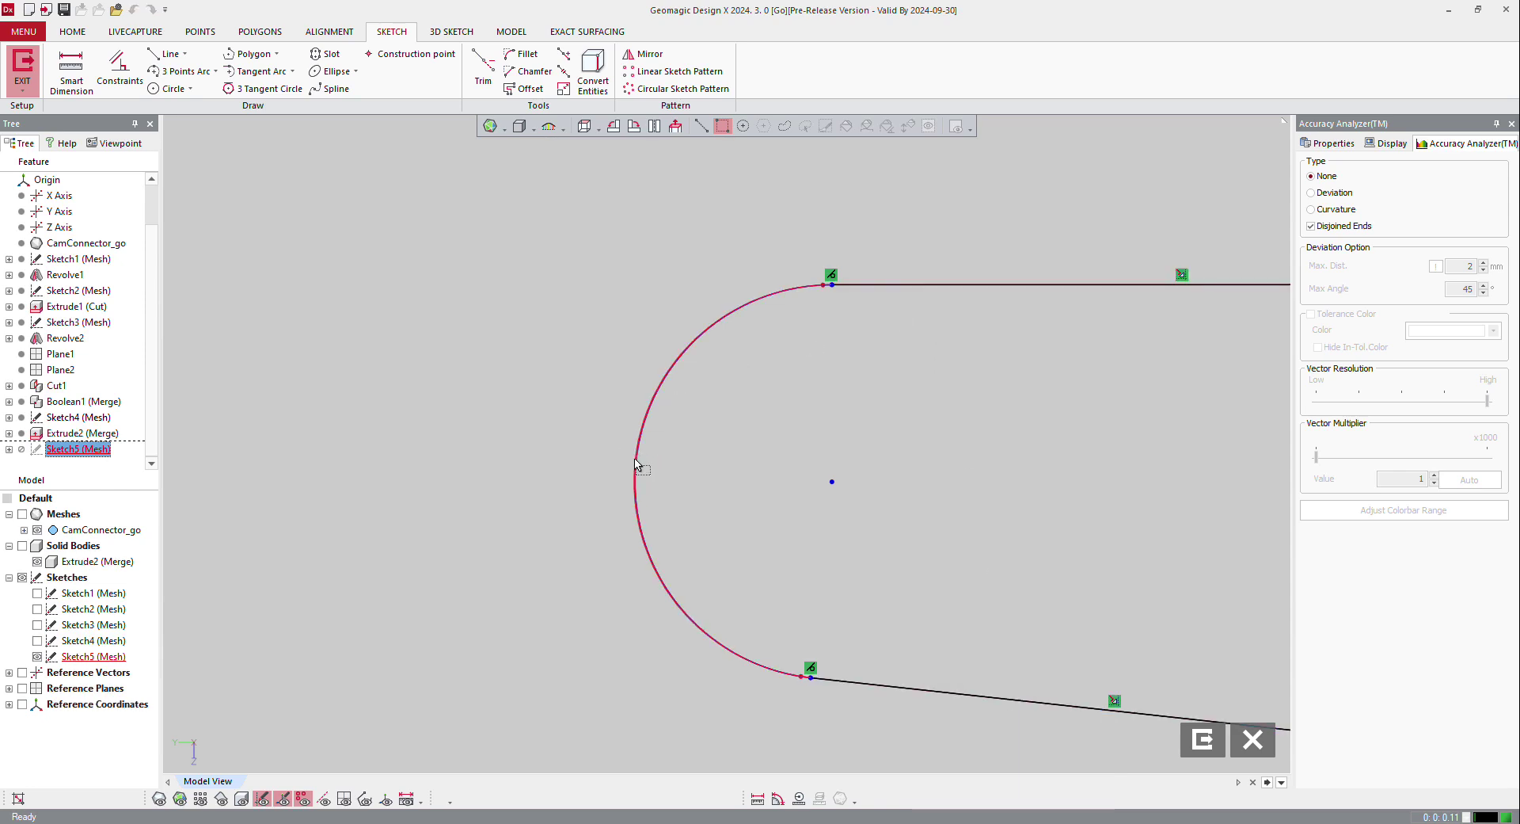
Delete the fixed constraints from the two lug lines
scroll(542, 455, down, 1)
scroll(541, 455, down, 3)
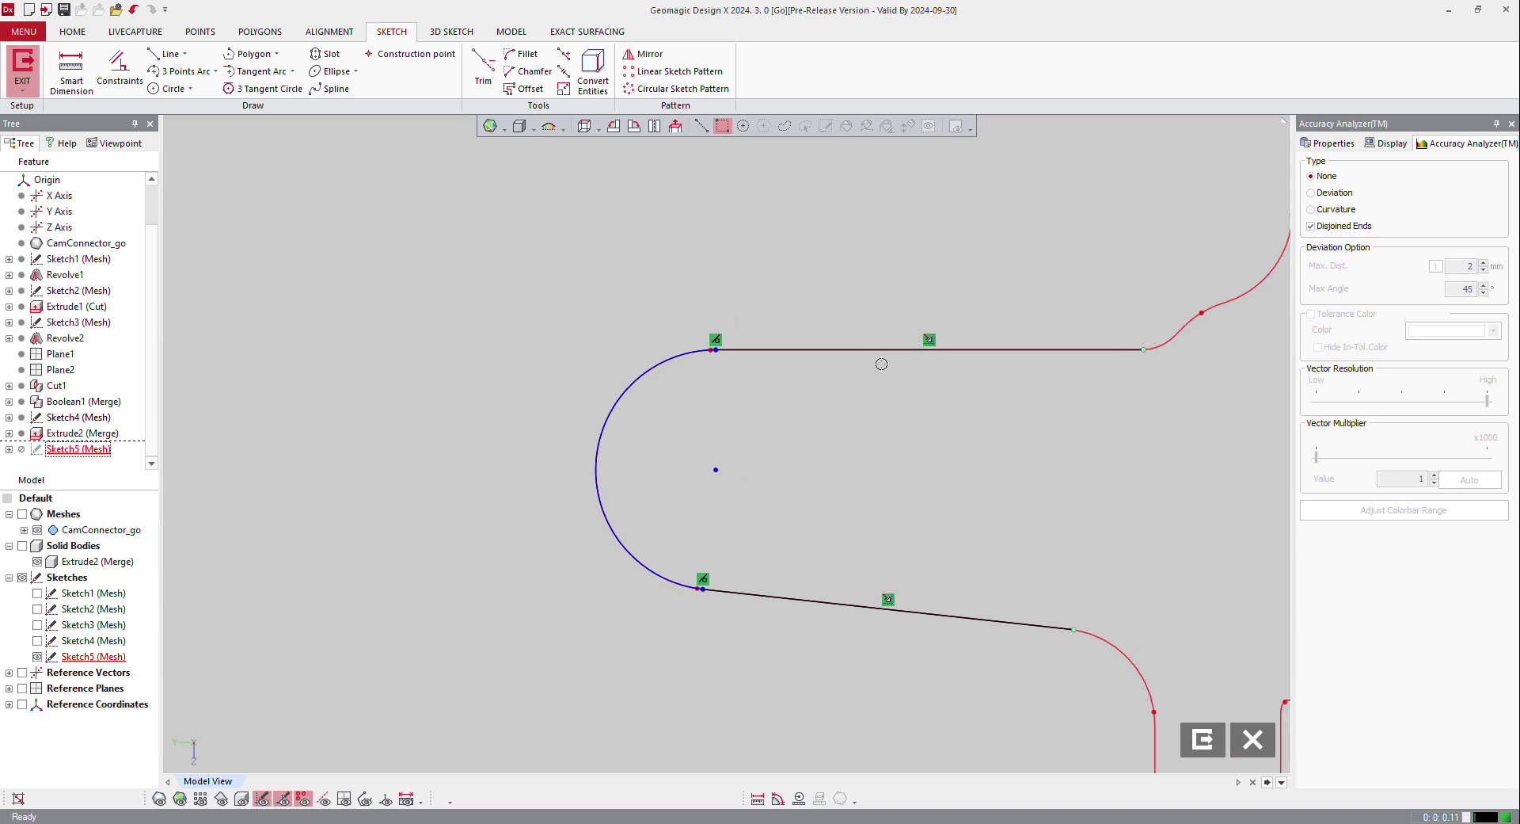
click(928, 343)
key(Delete)
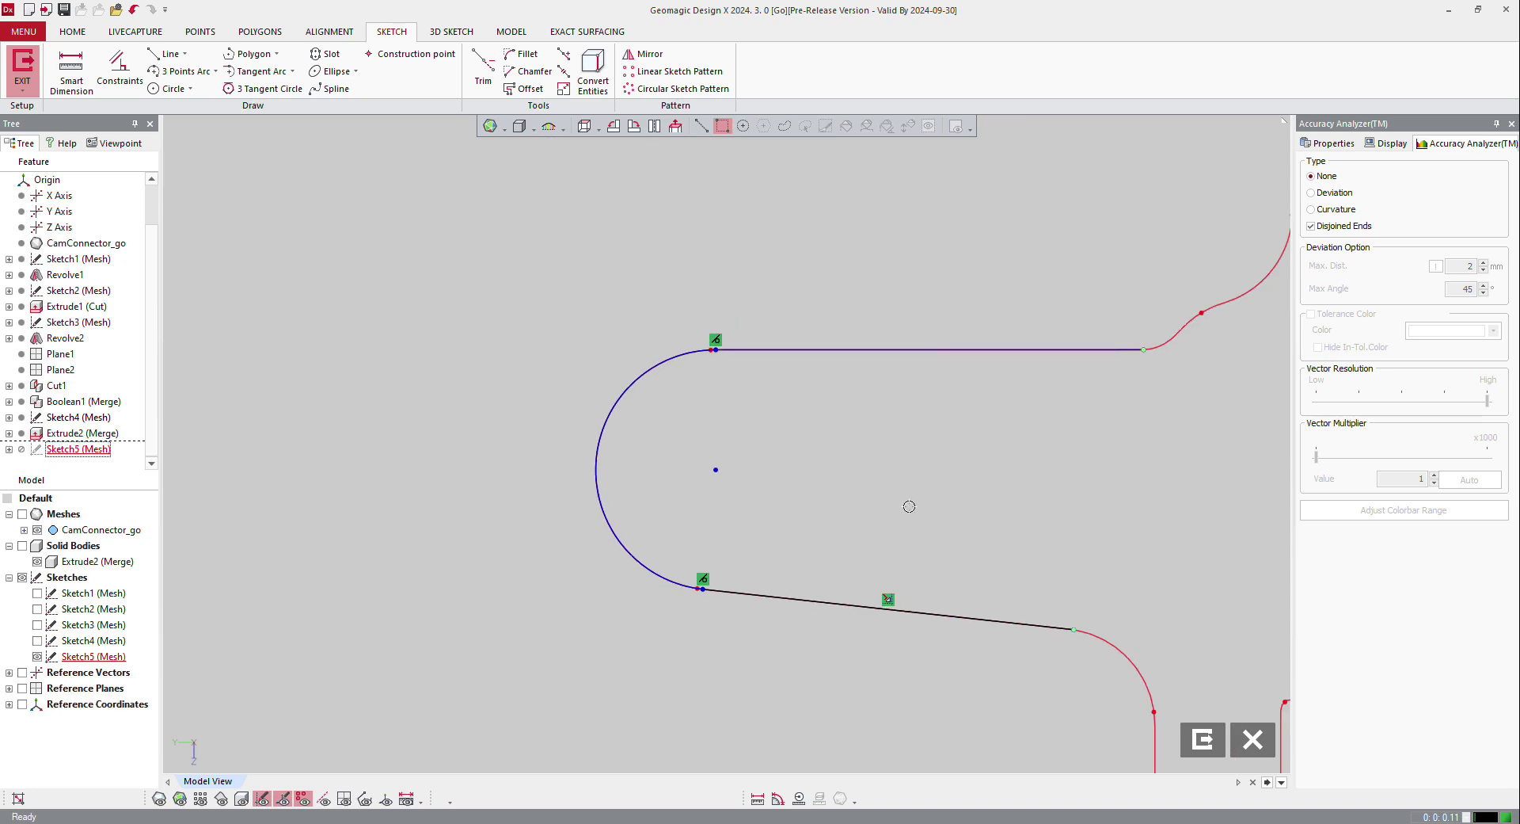
click(886, 602)
key(Delete)
Draw a vertical line across the lug profile's open end, ending at about X 46.15 mm, Y 48.6 mm
scroll(340, 400, down, 6)
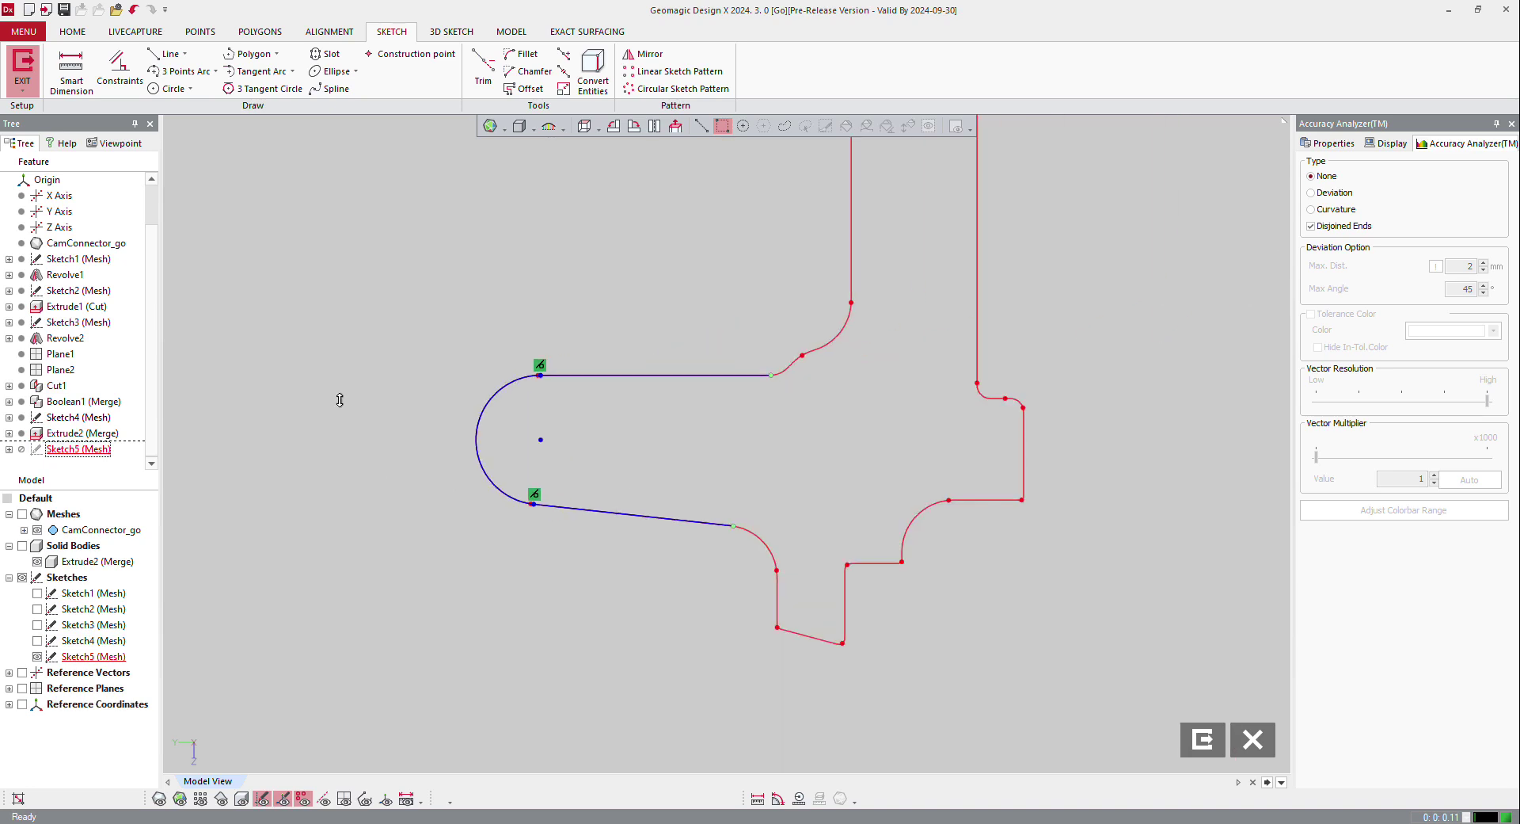
click(165, 54)
click(722, 378)
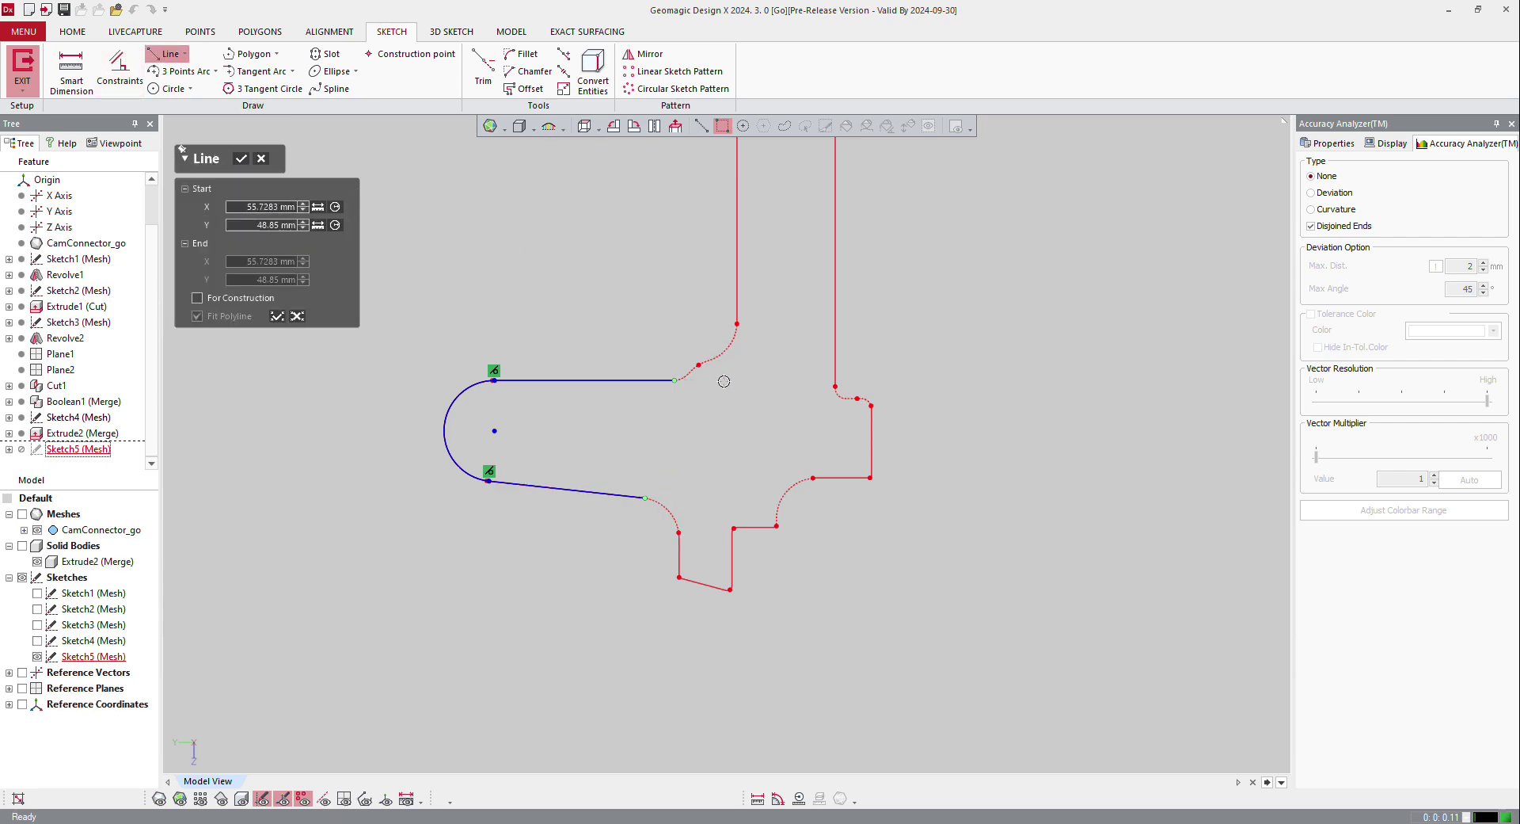
click(266, 207)
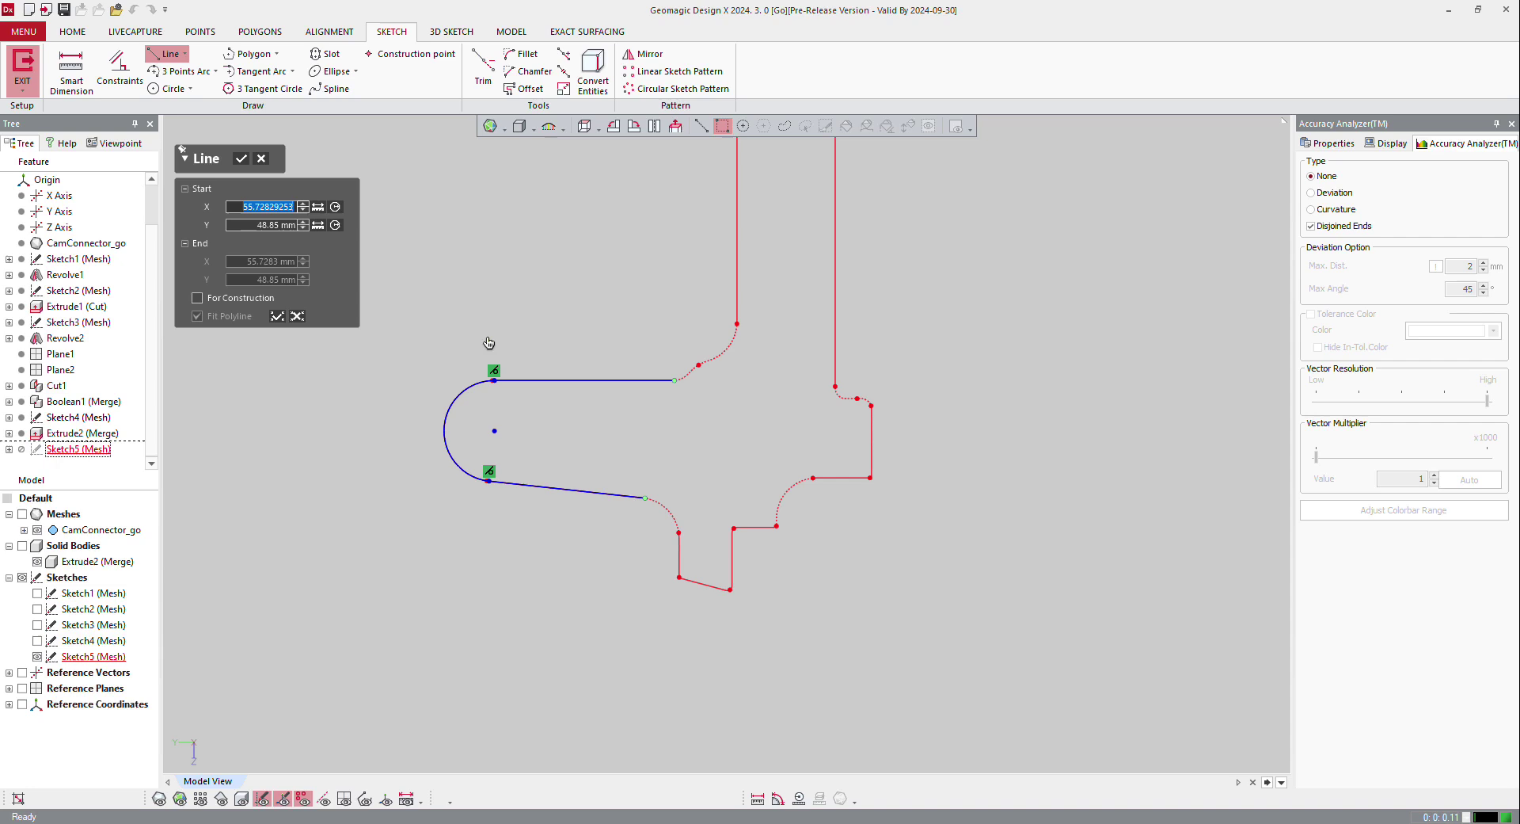
click(721, 387)
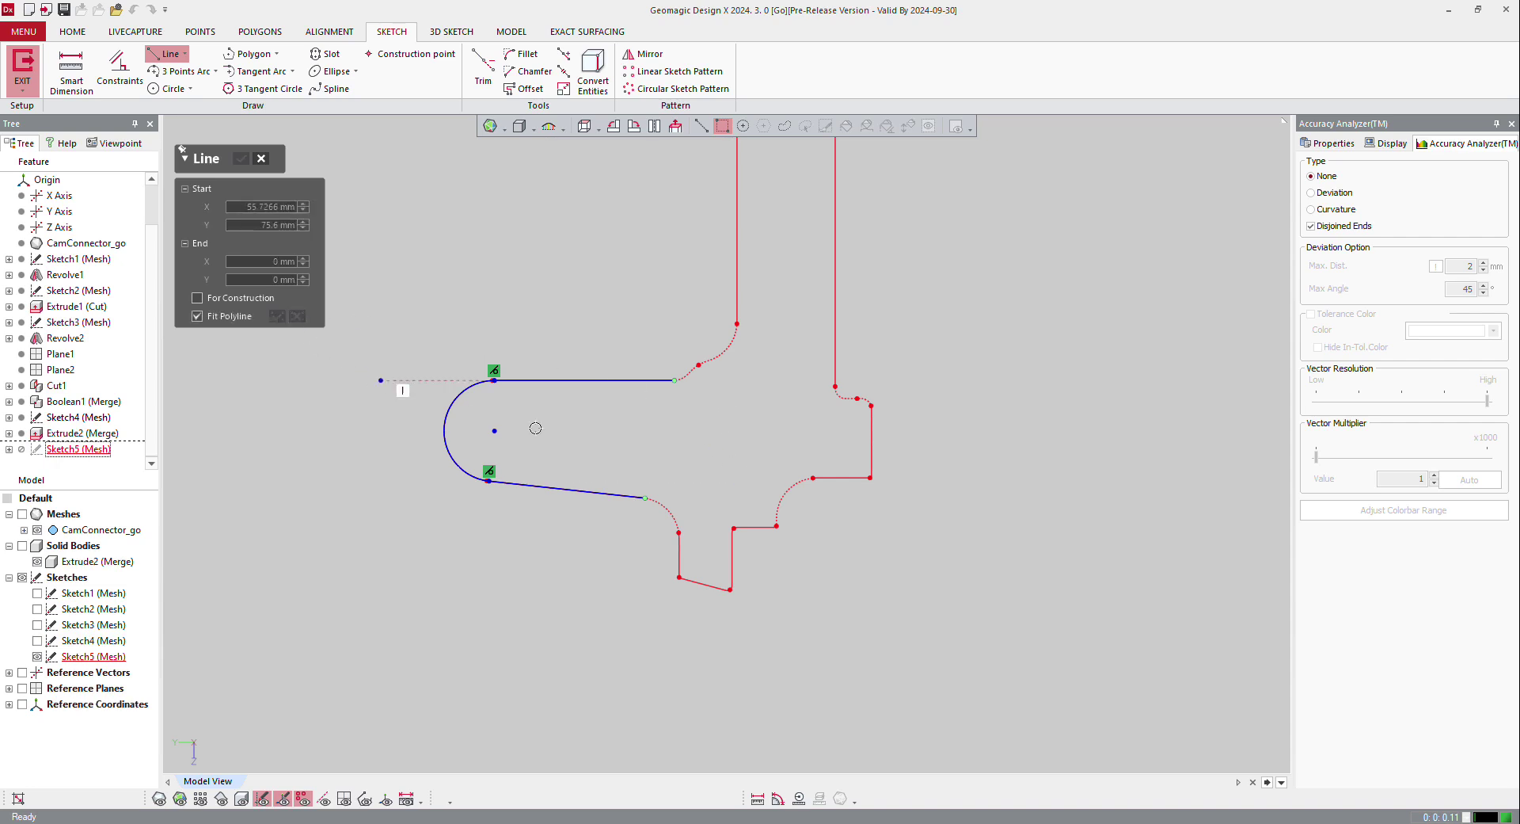
click(723, 389)
click(724, 501)
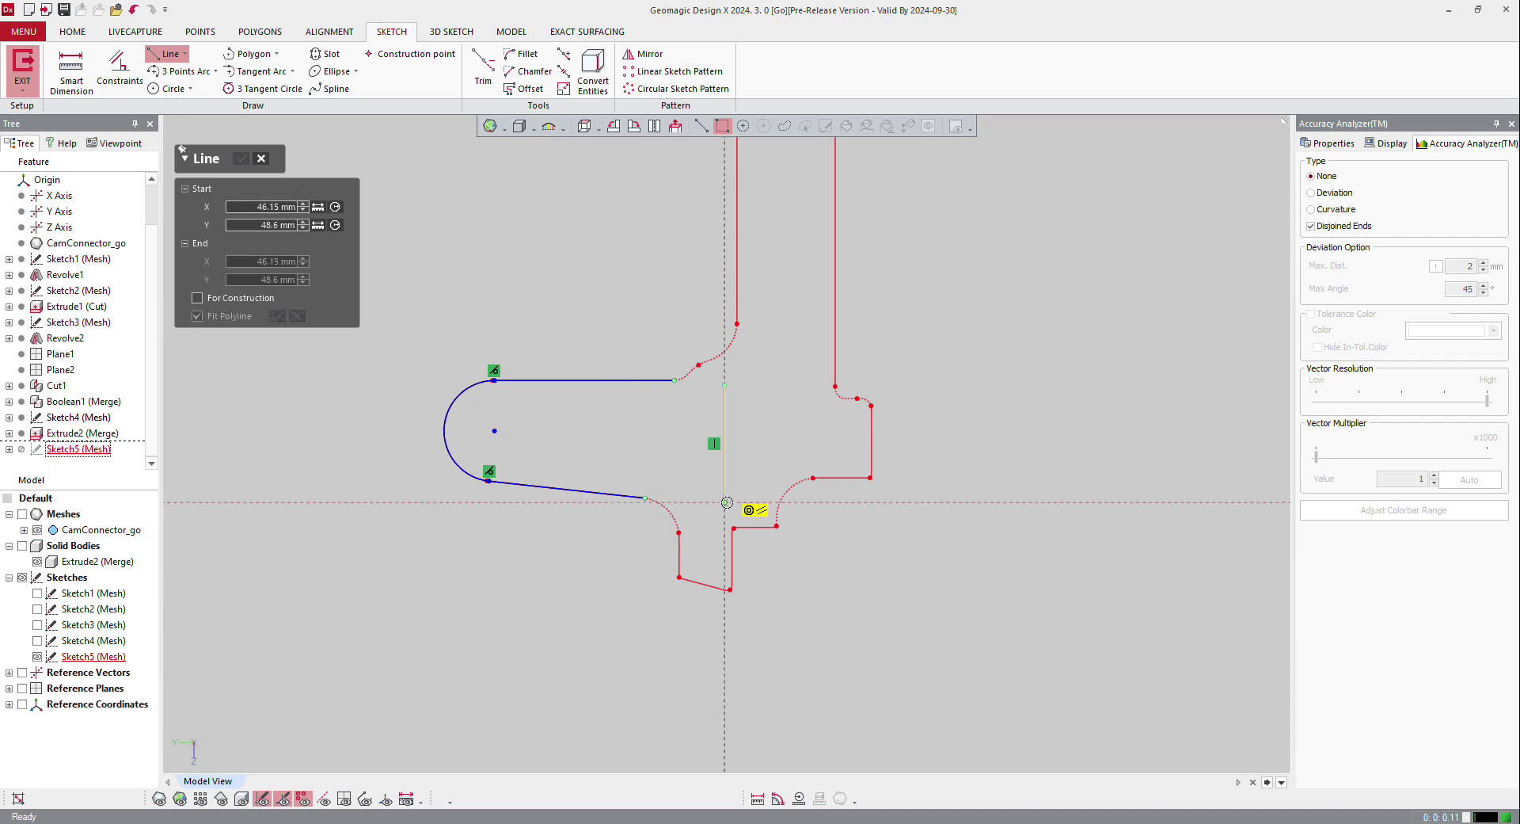
key(Escape)
Close the lug profile by corner-trimming the vertical line with both straight lug lines, and exit the sketch
click(481, 73)
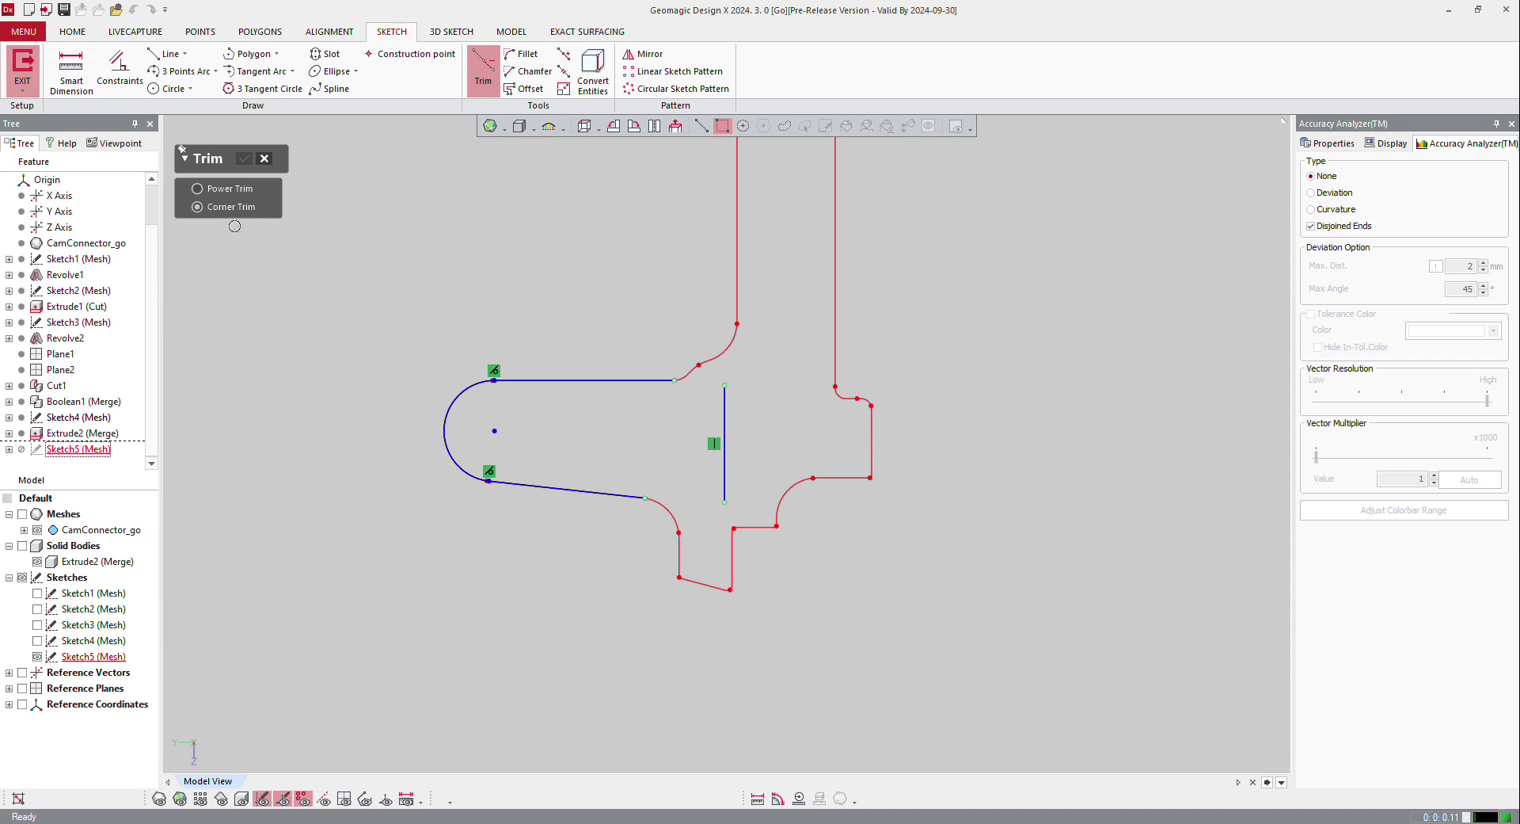
click(589, 380)
click(725, 444)
click(725, 467)
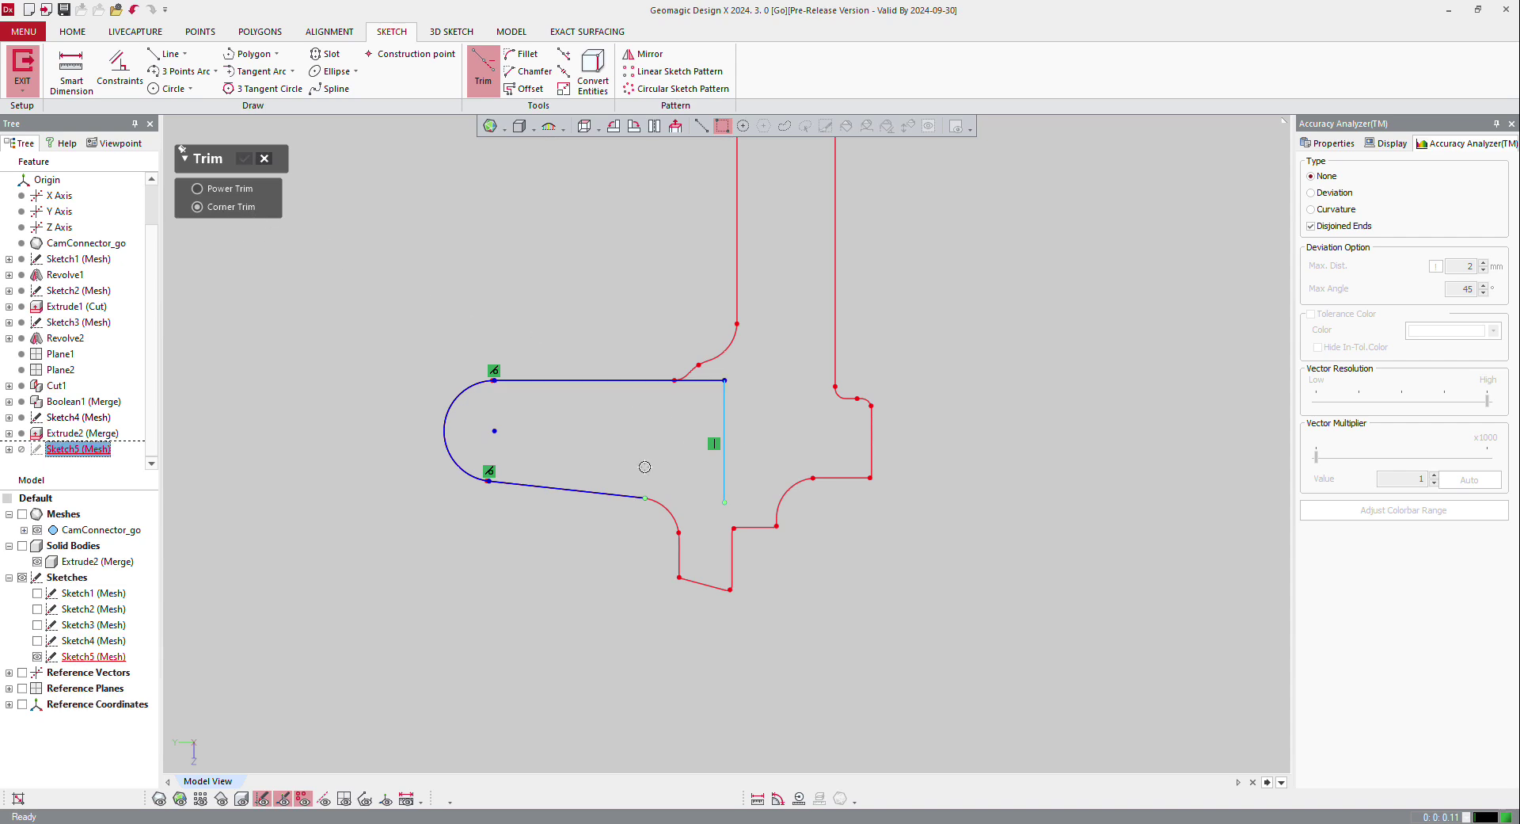
click(618, 493)
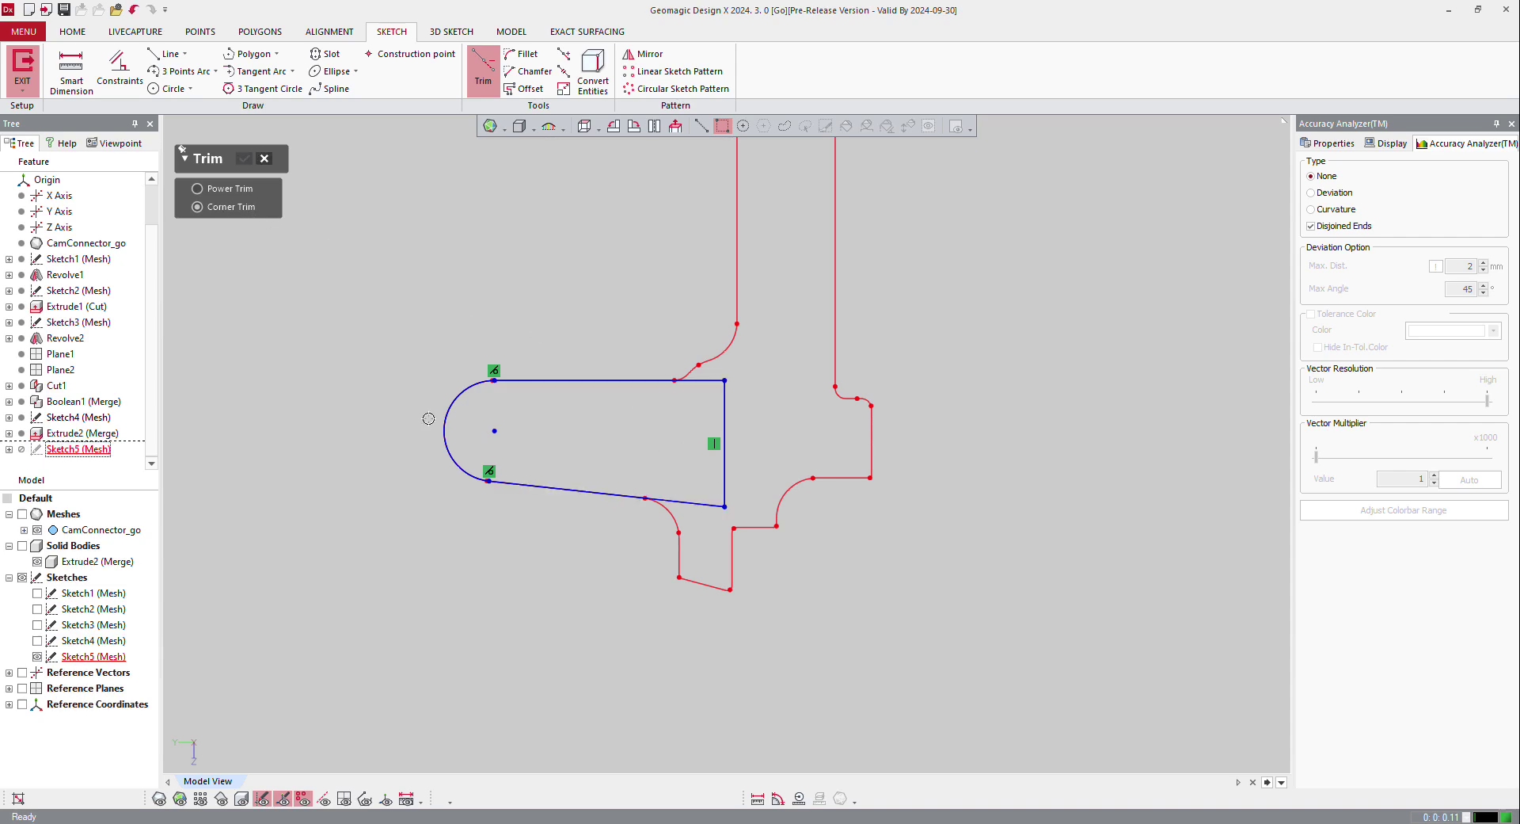
click(22, 63)
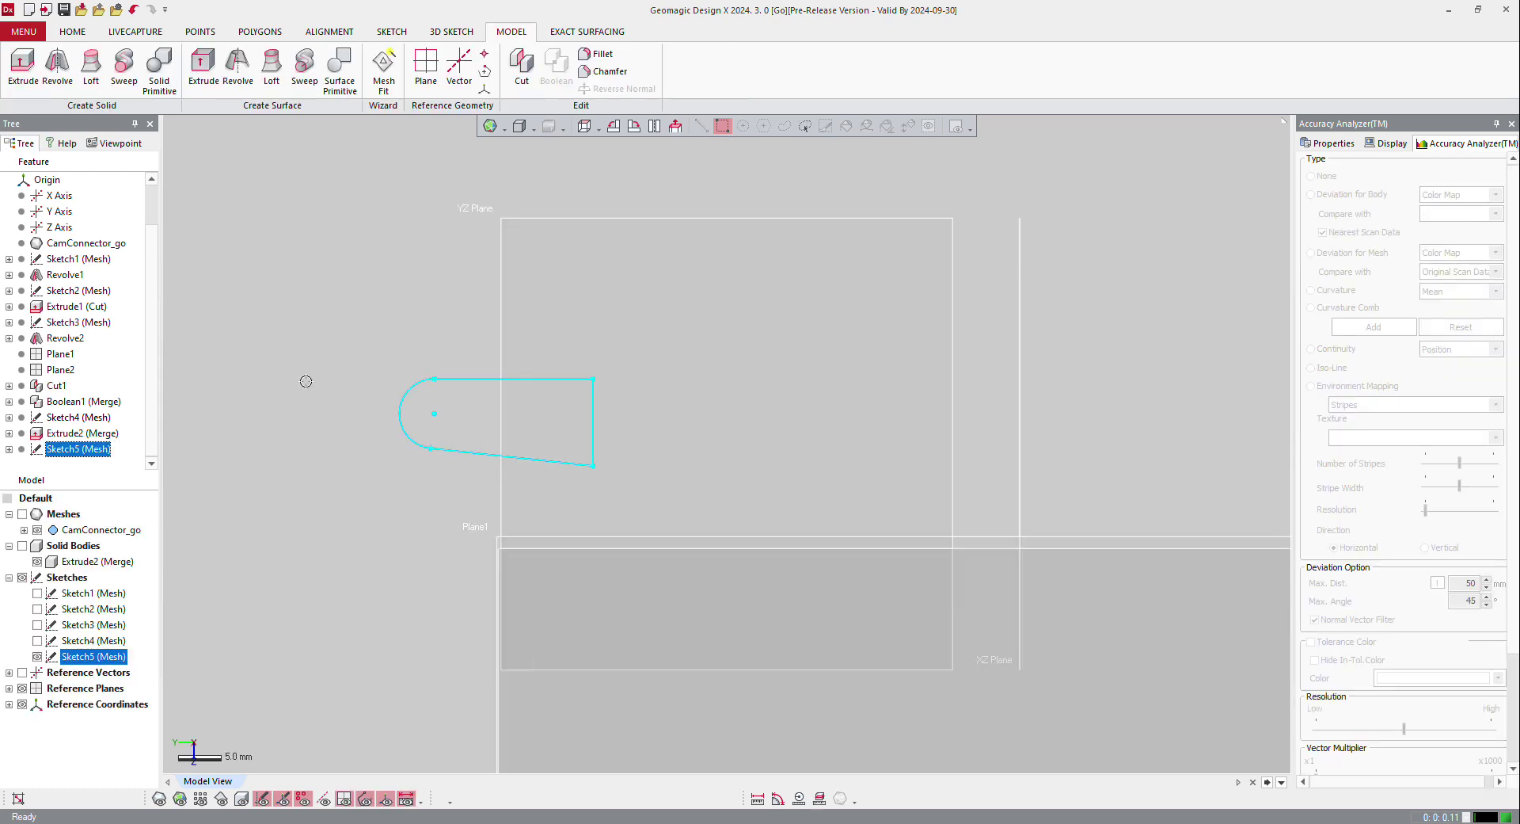
Reopen the lug profile sketch and draw a vertical construction centerline upward from the origin
double_click(107, 449)
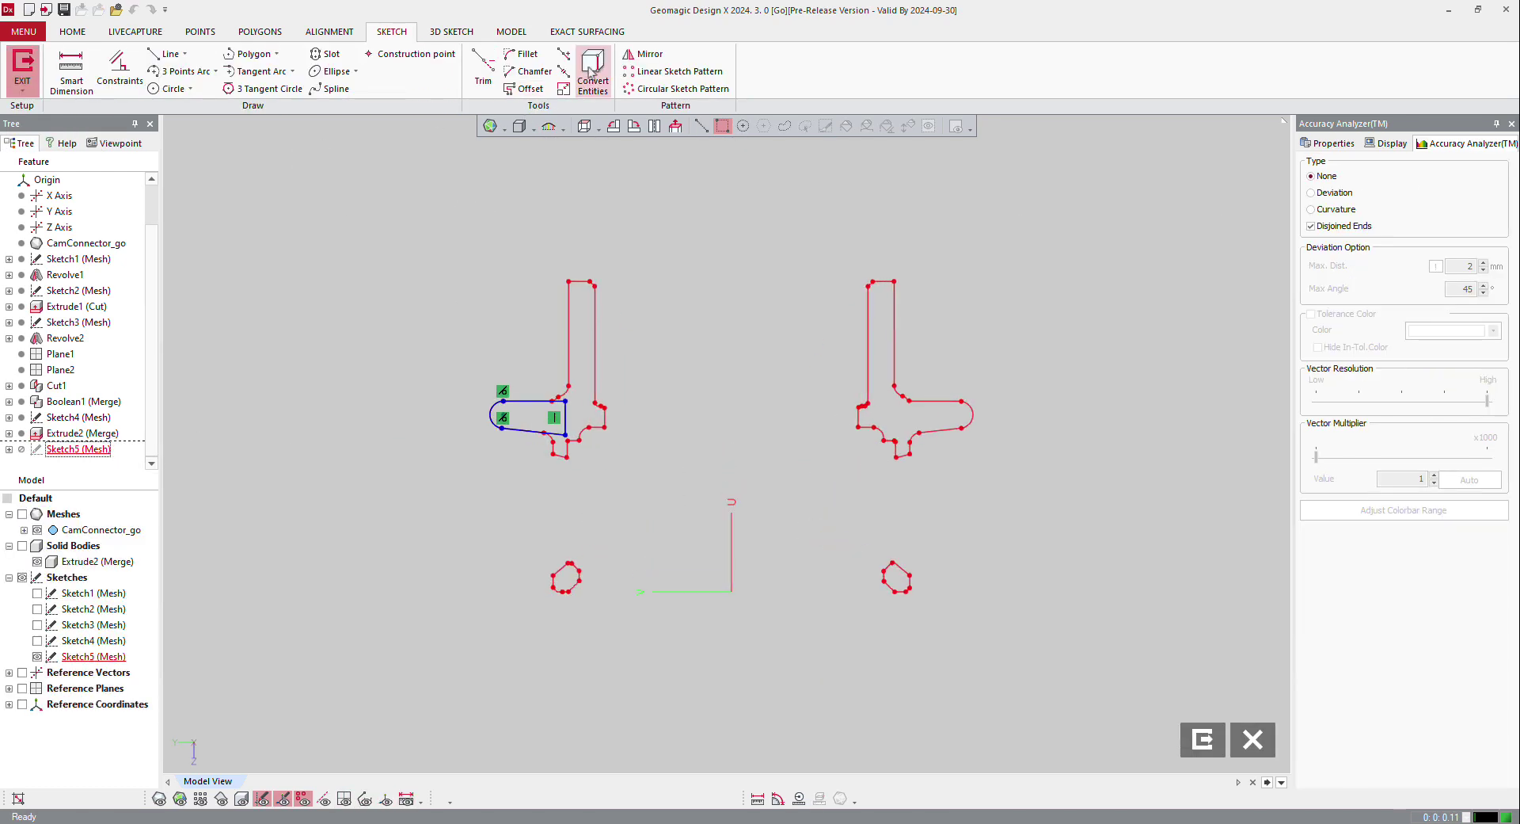
click(184, 54)
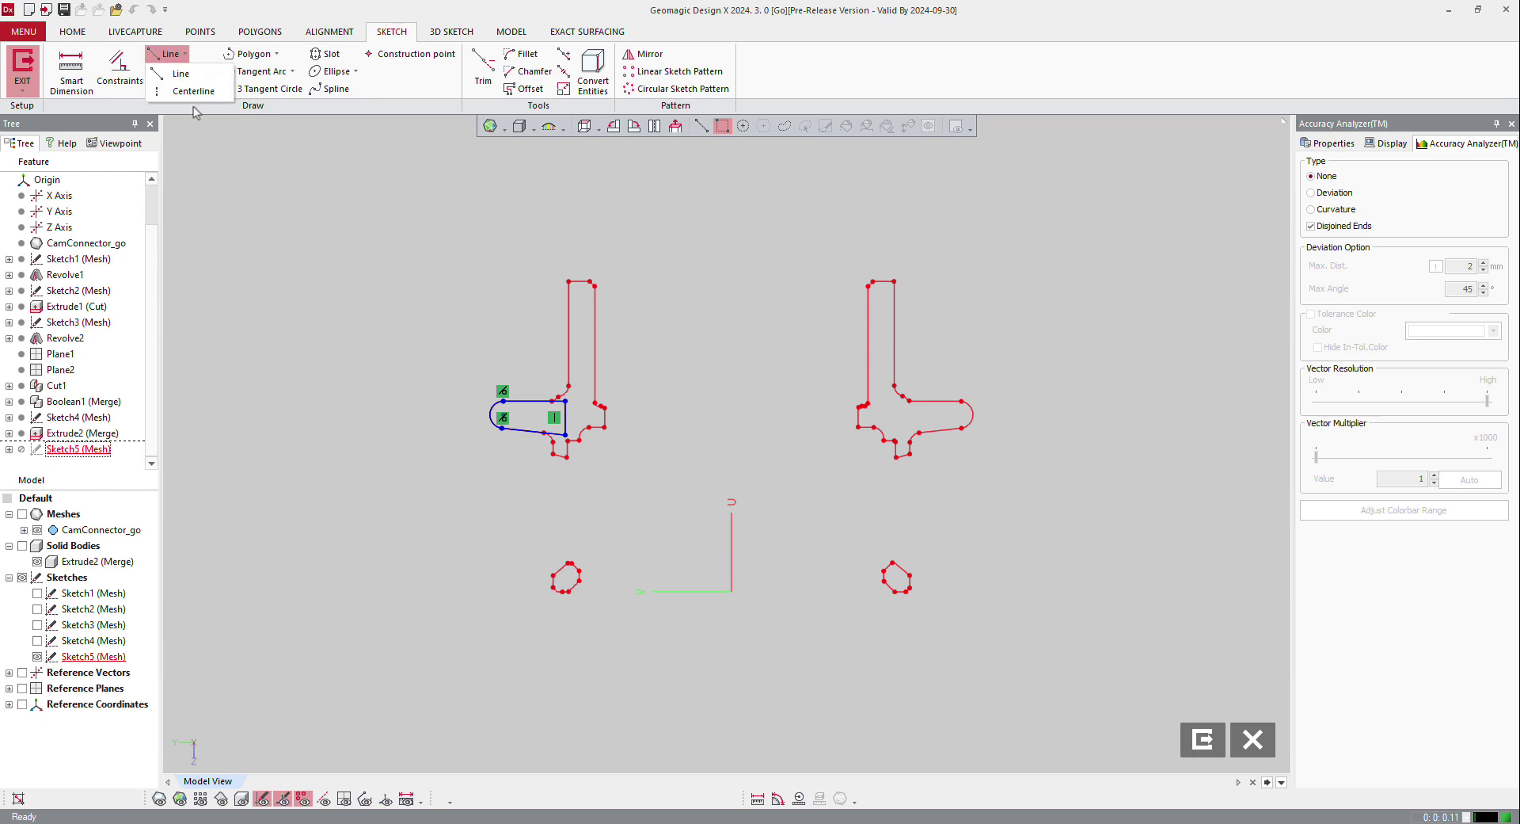
click(178, 91)
click(731, 590)
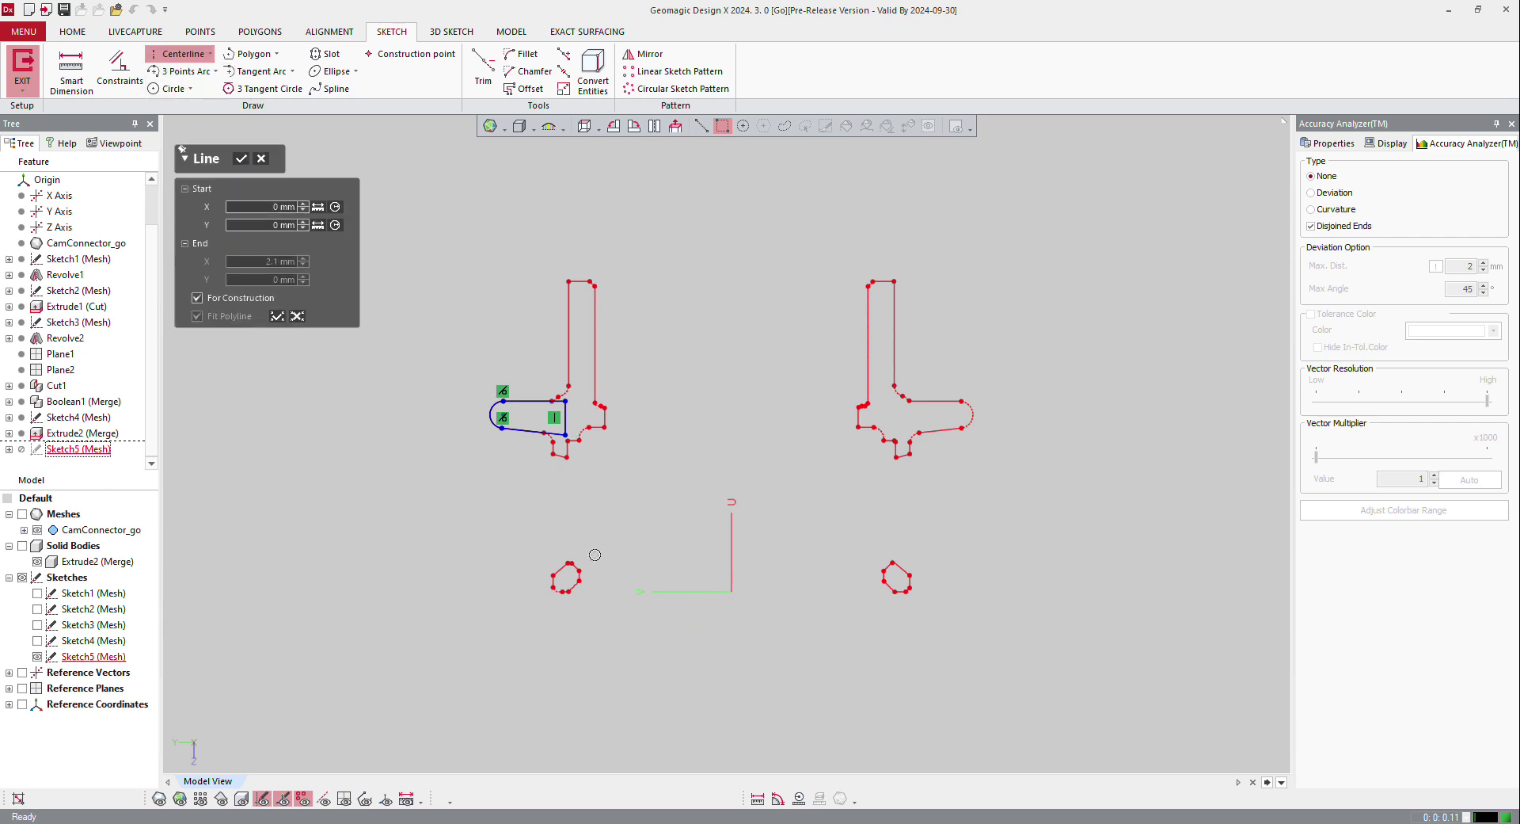
key(Escape)
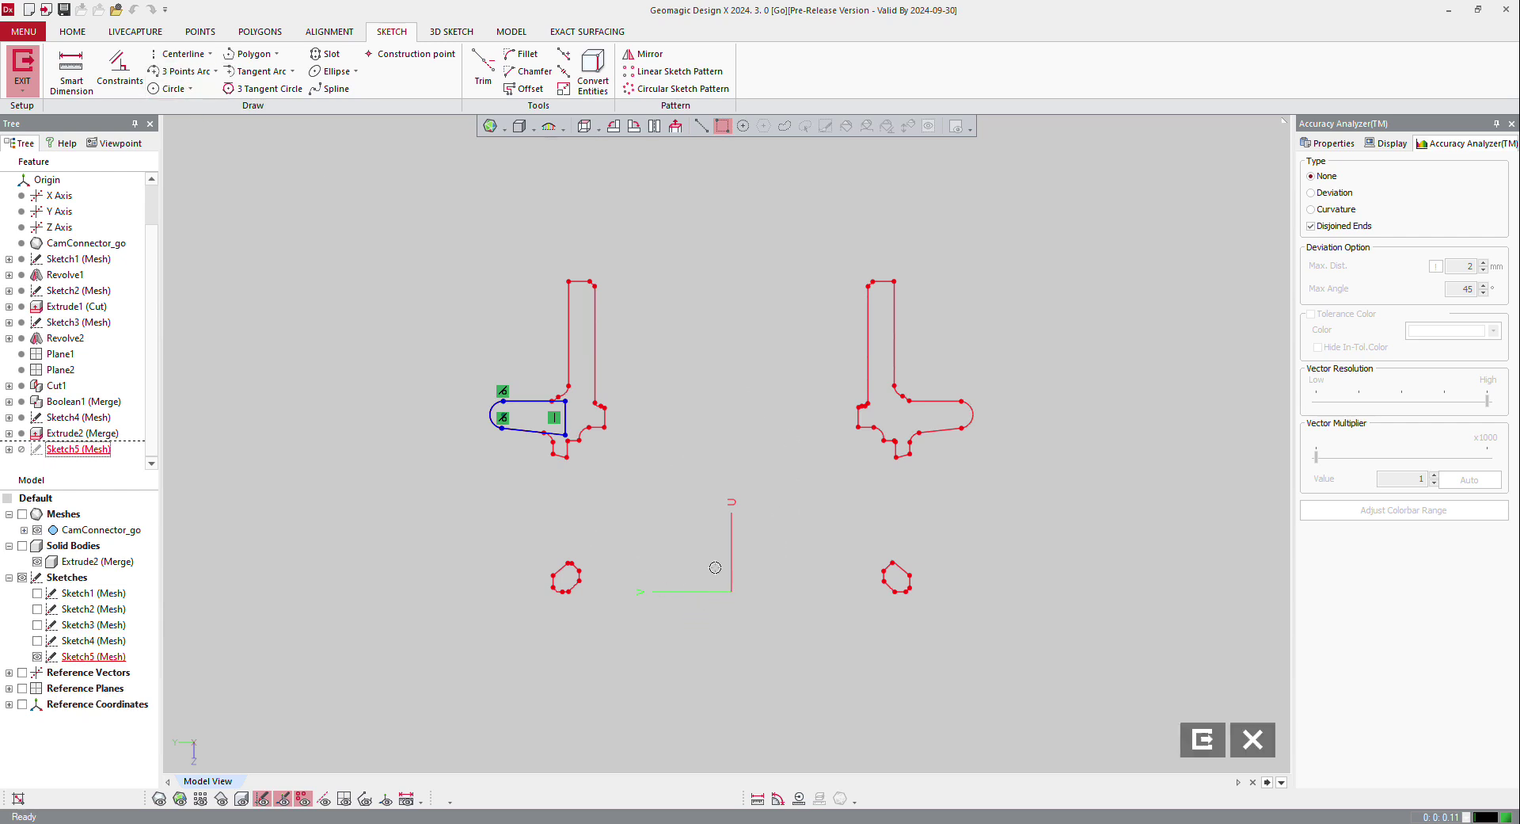
click(183, 54)
click(733, 591)
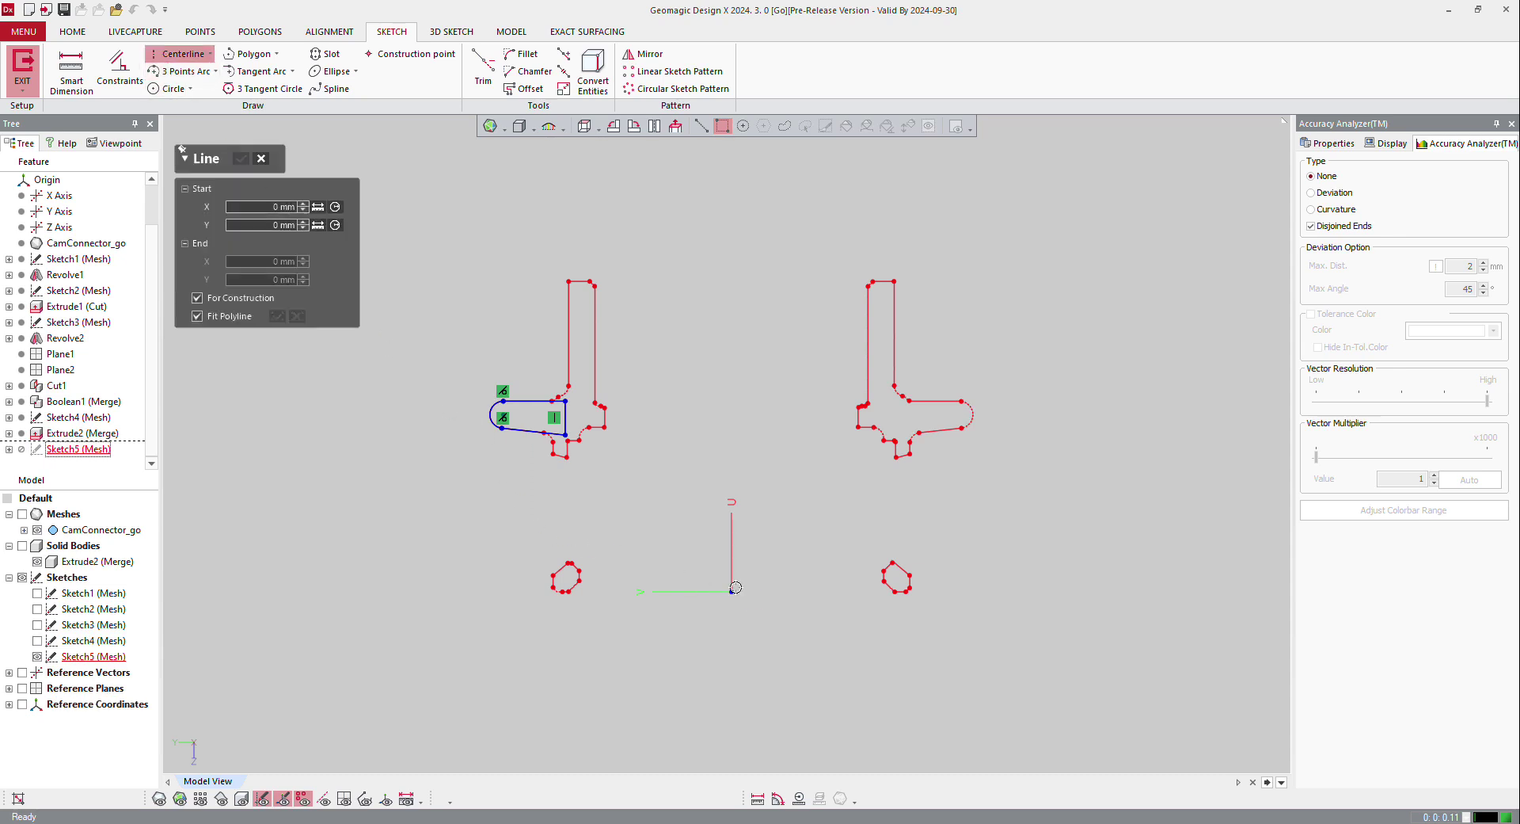
click(730, 322)
key(Escape)
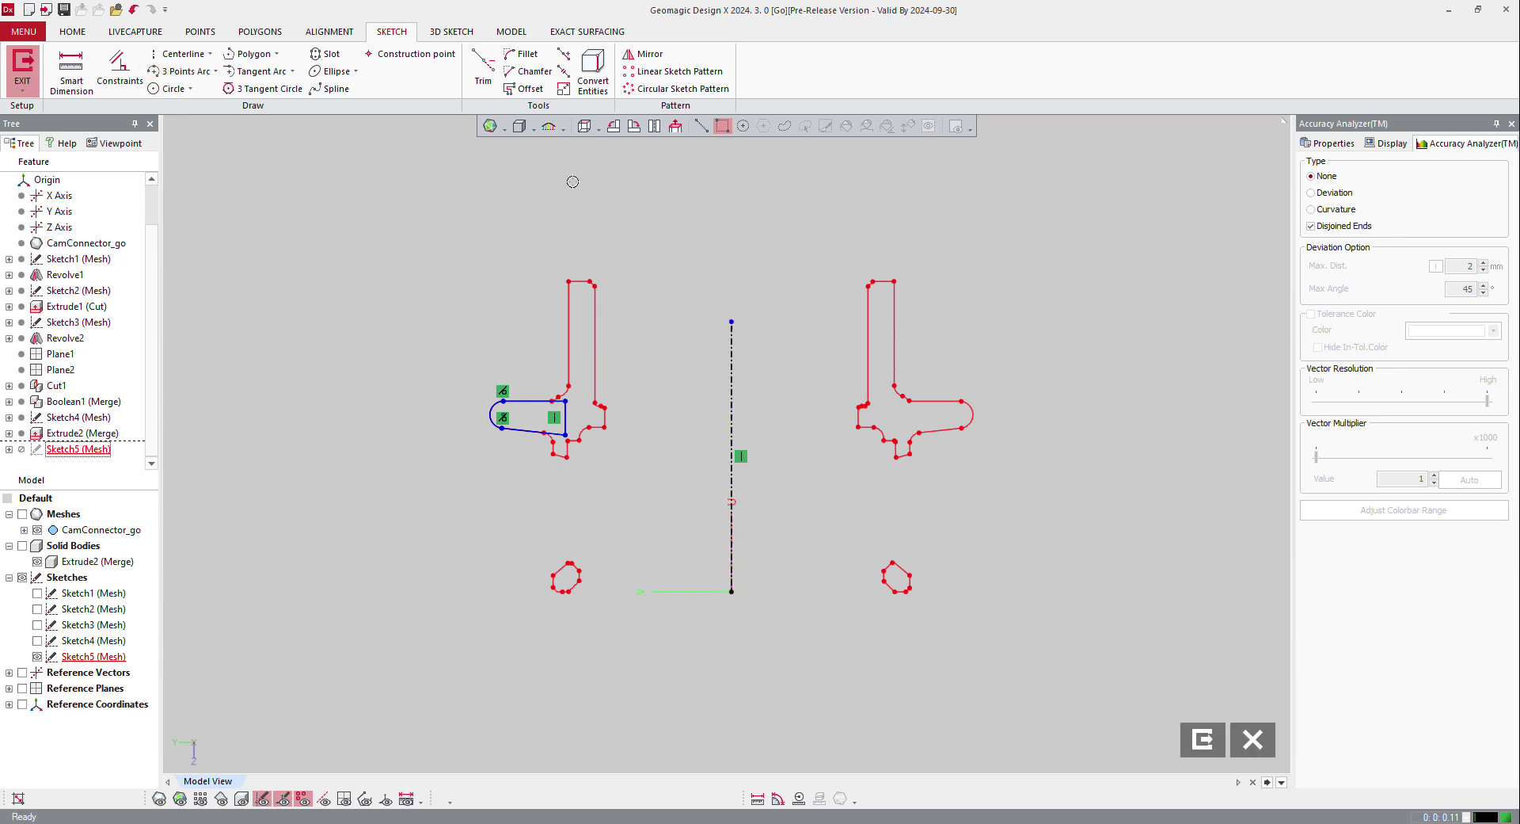
Mirror the four lug profile curves about the vertical centerline and exit the sketch
click(645, 54)
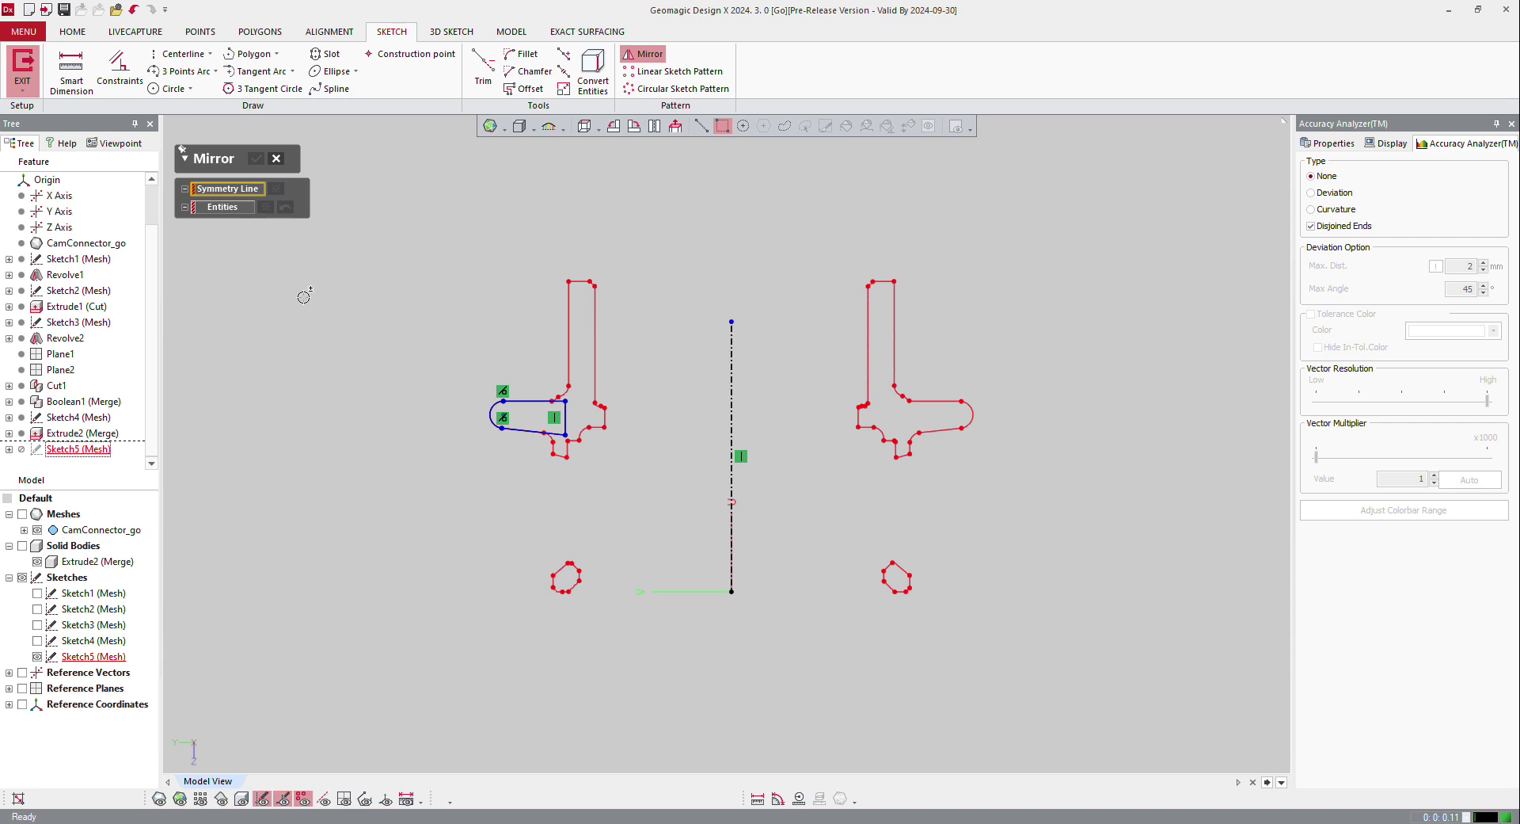
click(732, 373)
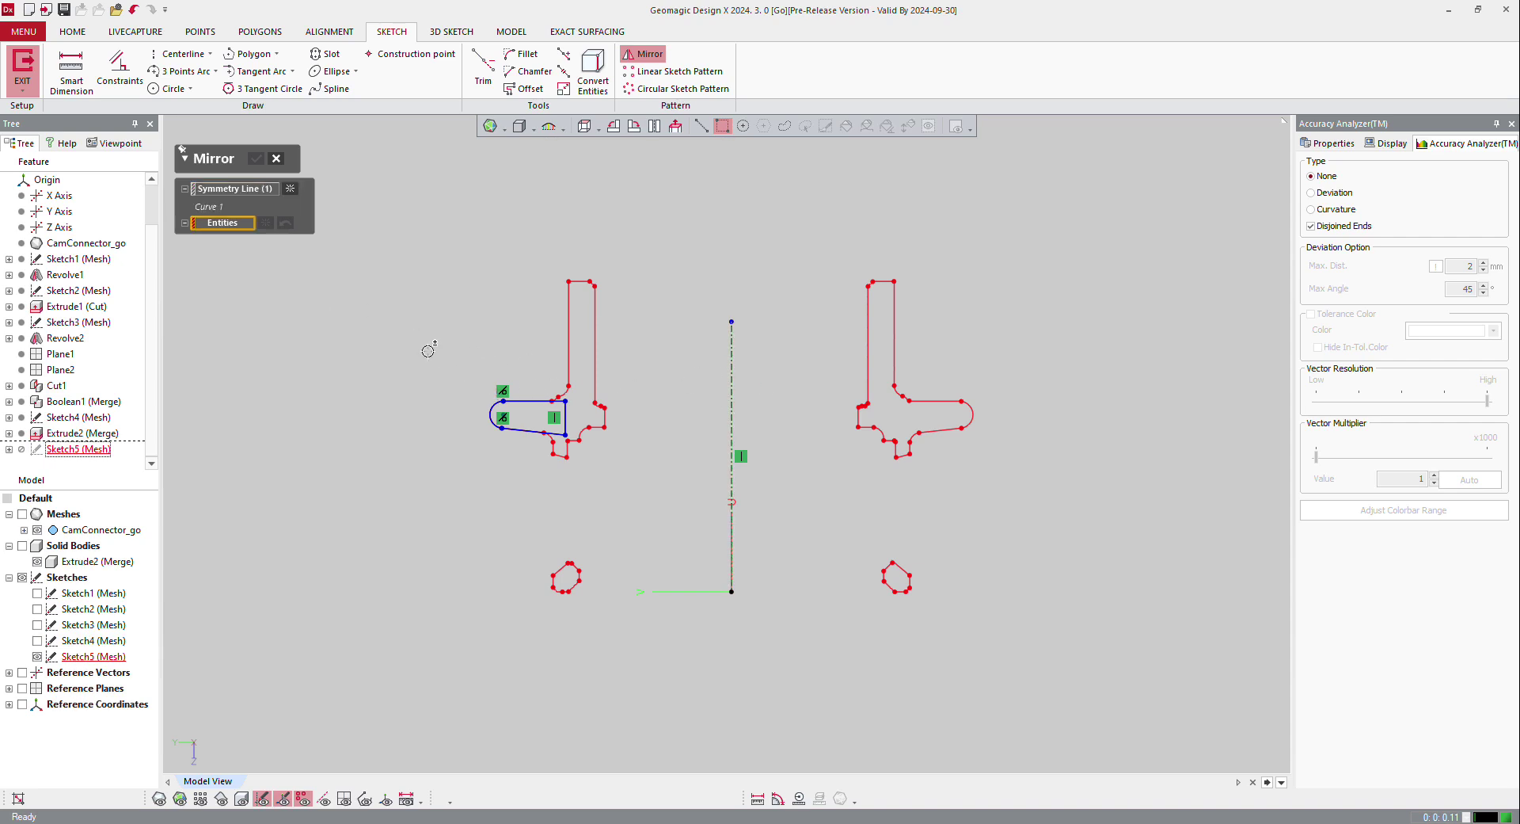
drag(428, 350, 626, 473)
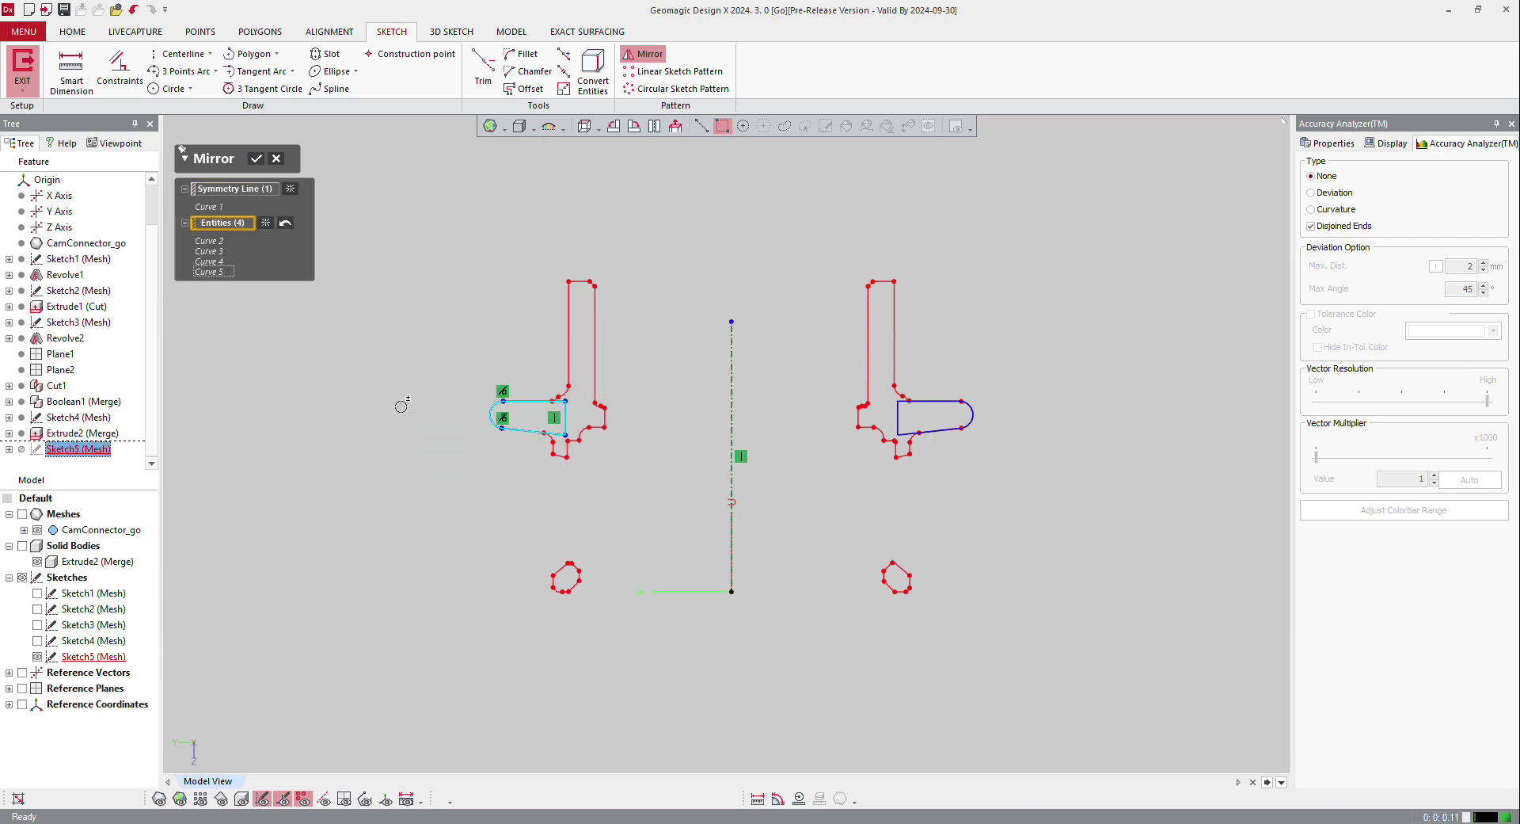
click(255, 158)
click(22, 68)
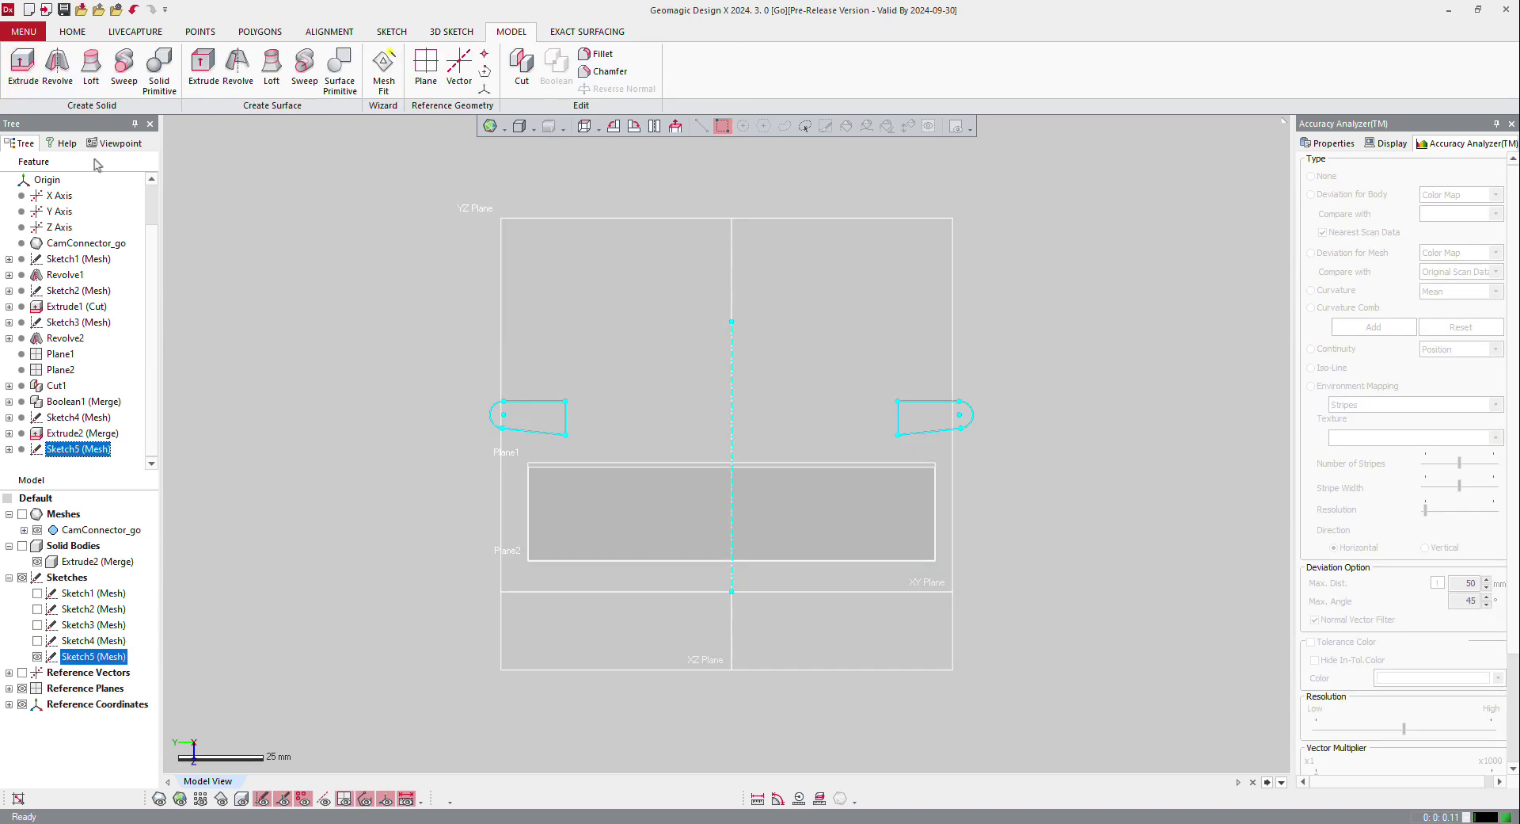
Begin a solid extrusion of both lug profiles using the Mid Plane method
mouse_move(666, 372)
right_down()
mouse_move(689, 383)
mouse_move(626, 460)
mouse_move(597, 443)
right_up()
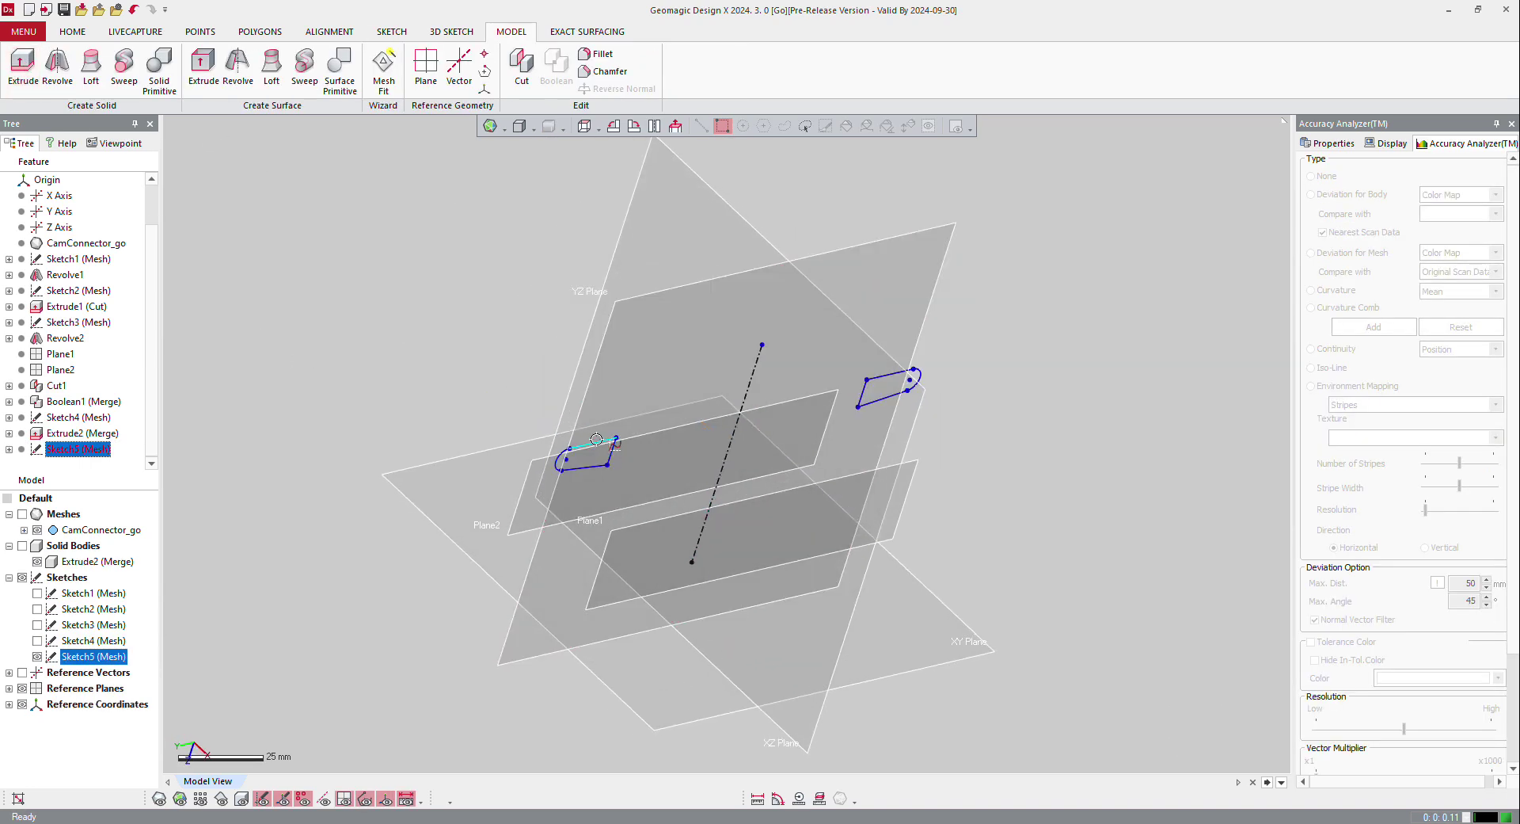
right_click(597, 439)
click(600, 404)
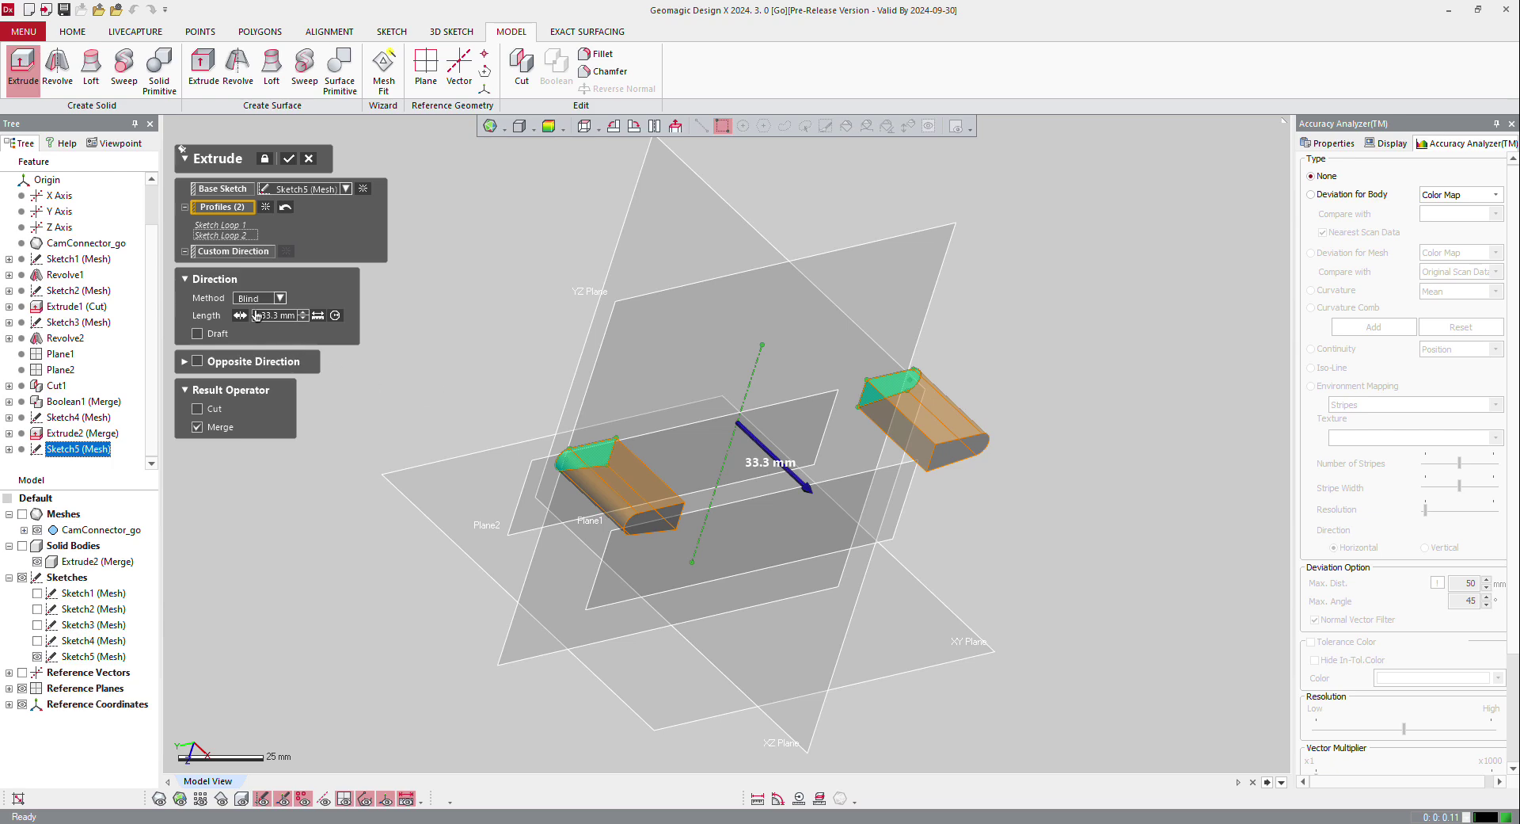
click(247, 299)
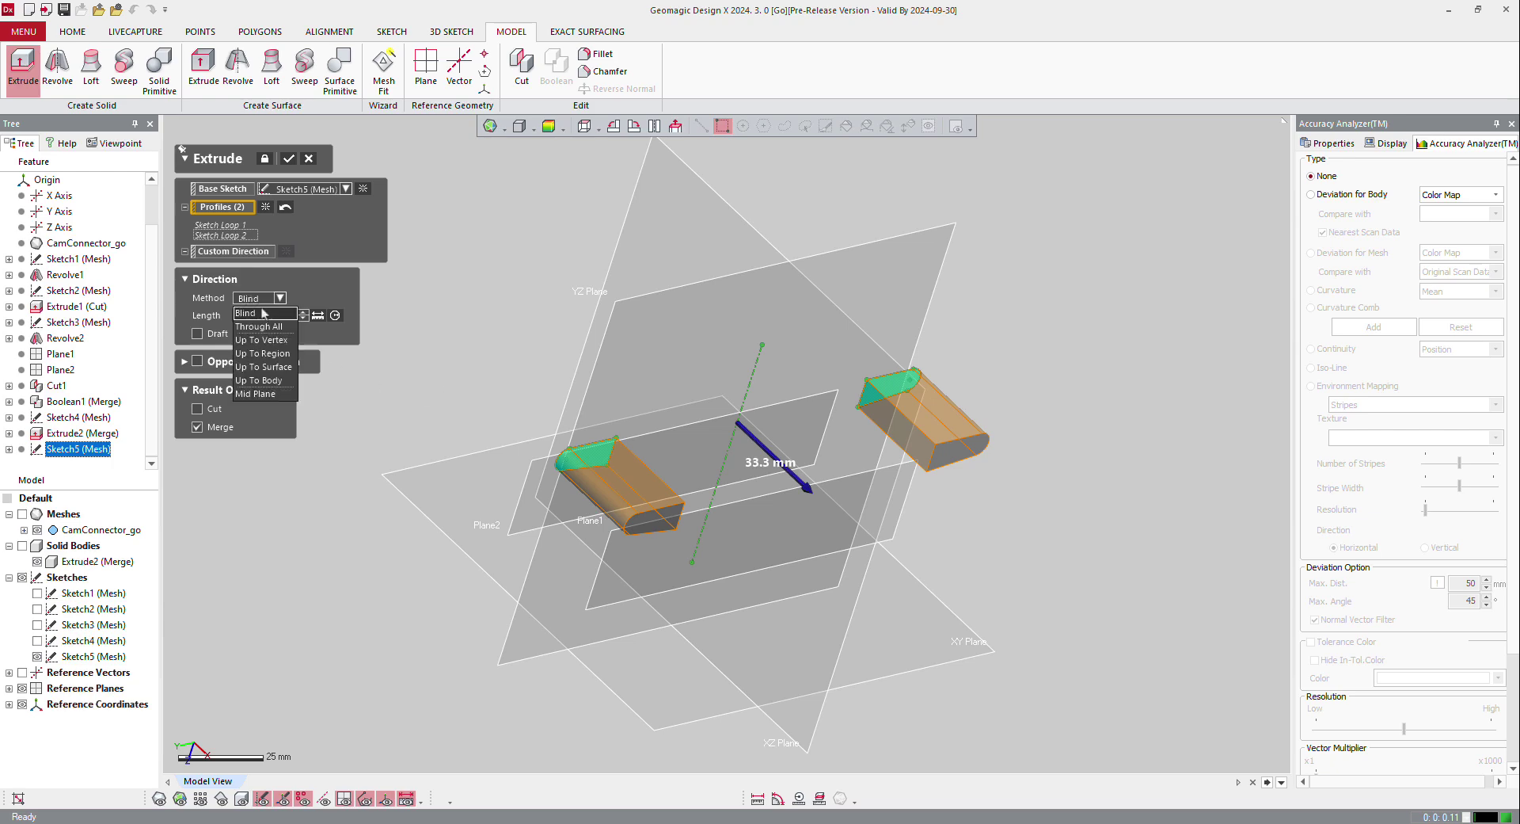
click(269, 395)
Display the scan mesh, set the mid-plane extrusion length to 14 mm to cover the lugs, and create them as separate bodies without merging
key(ctrl+2)
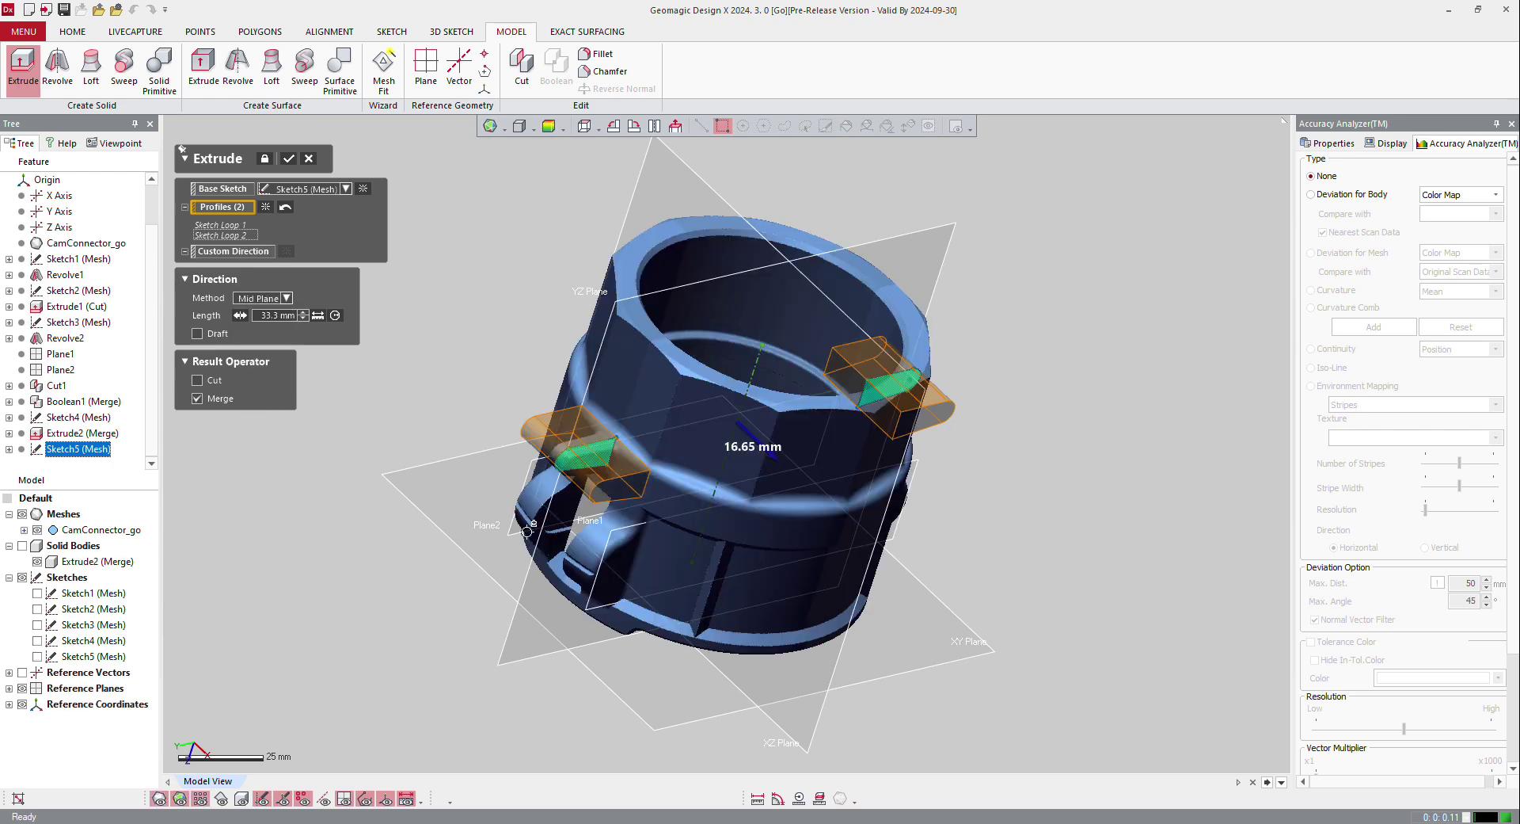
scroll(527, 531, up, 10)
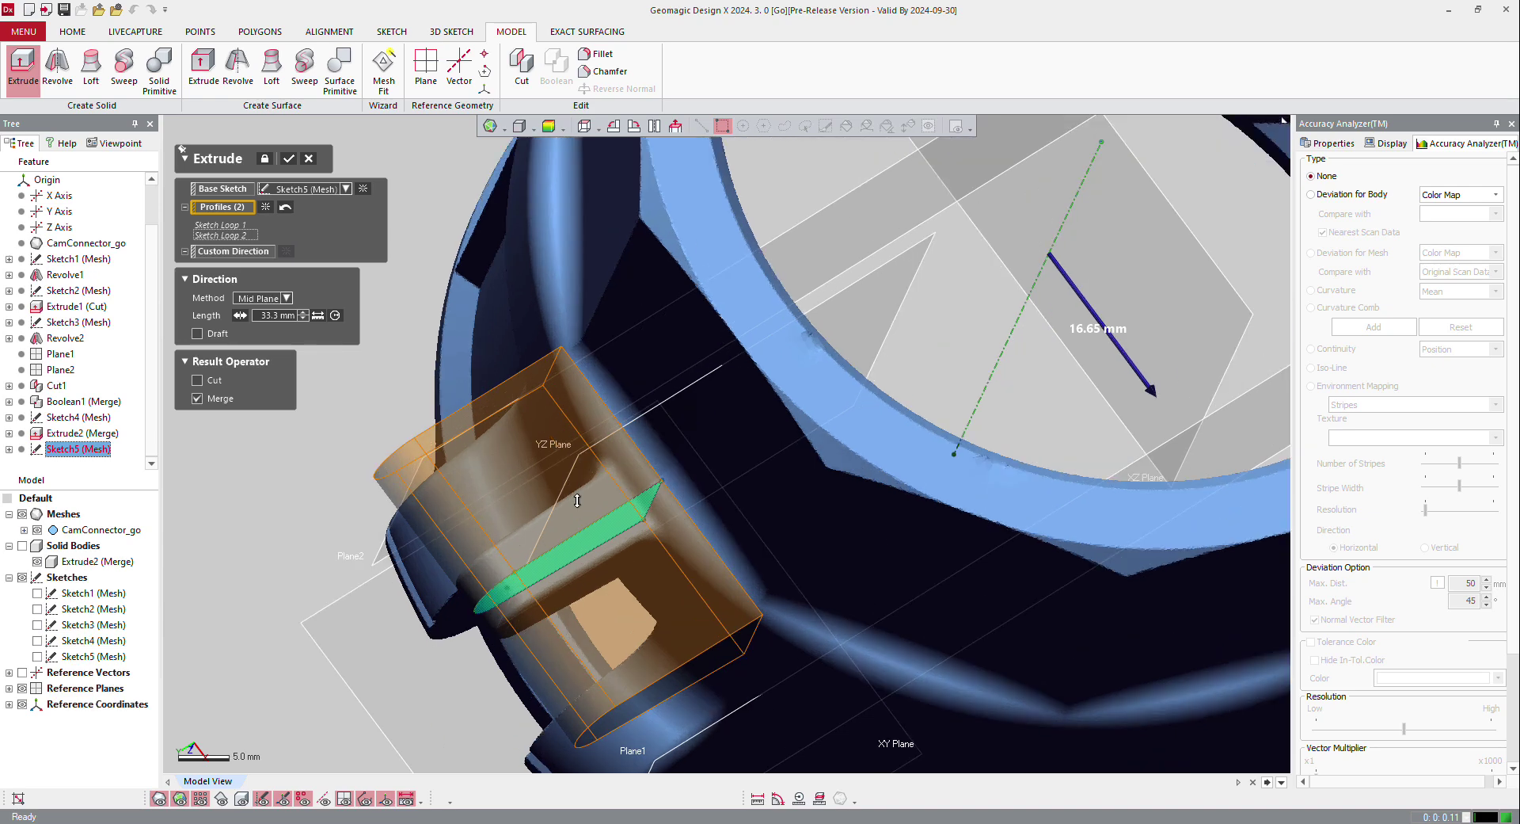
right_drag(578, 500, 522, 555)
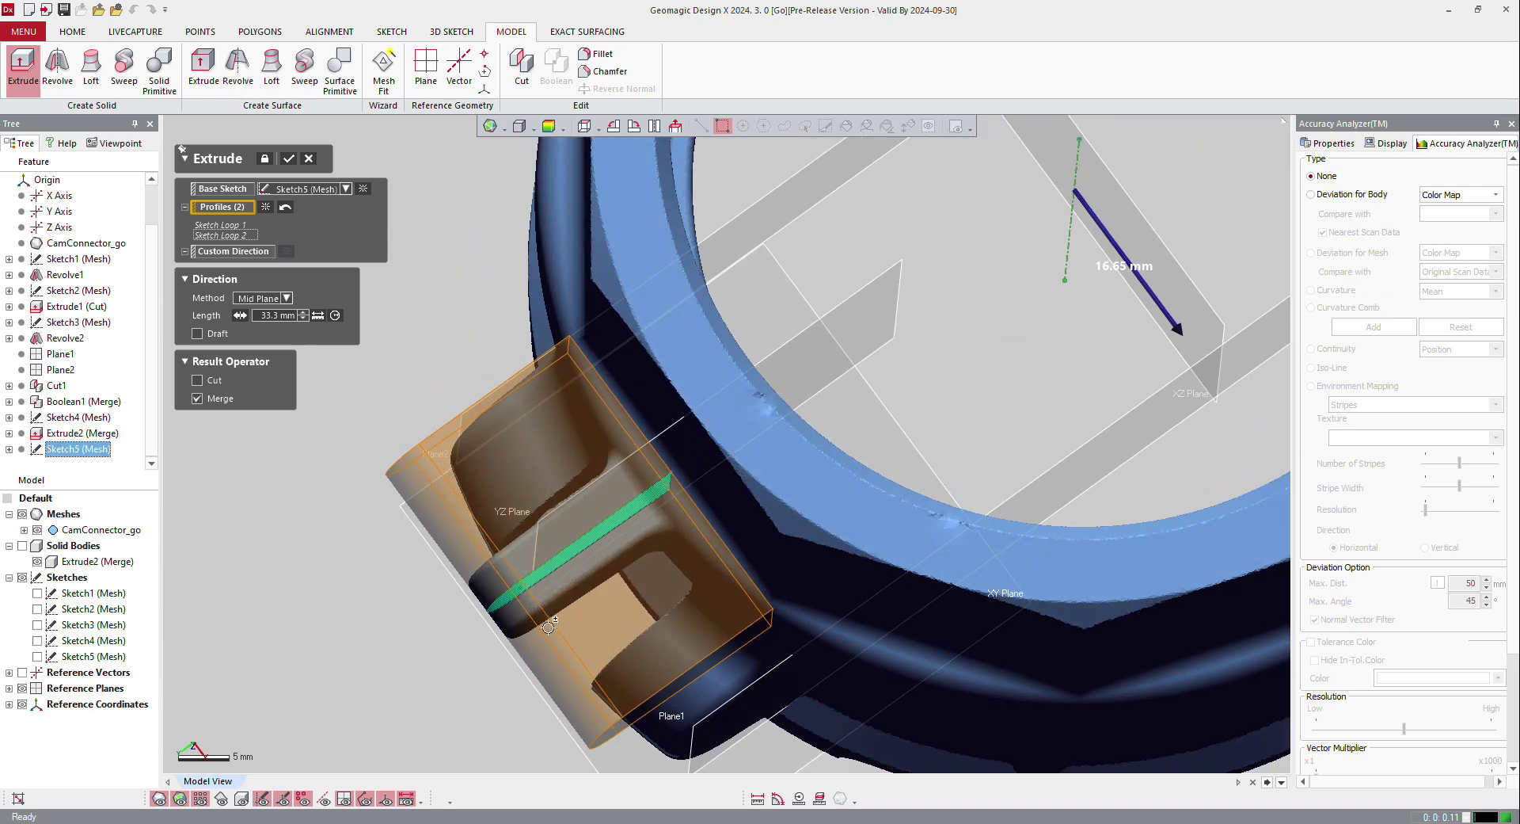
drag(1178, 329, 1108, 250)
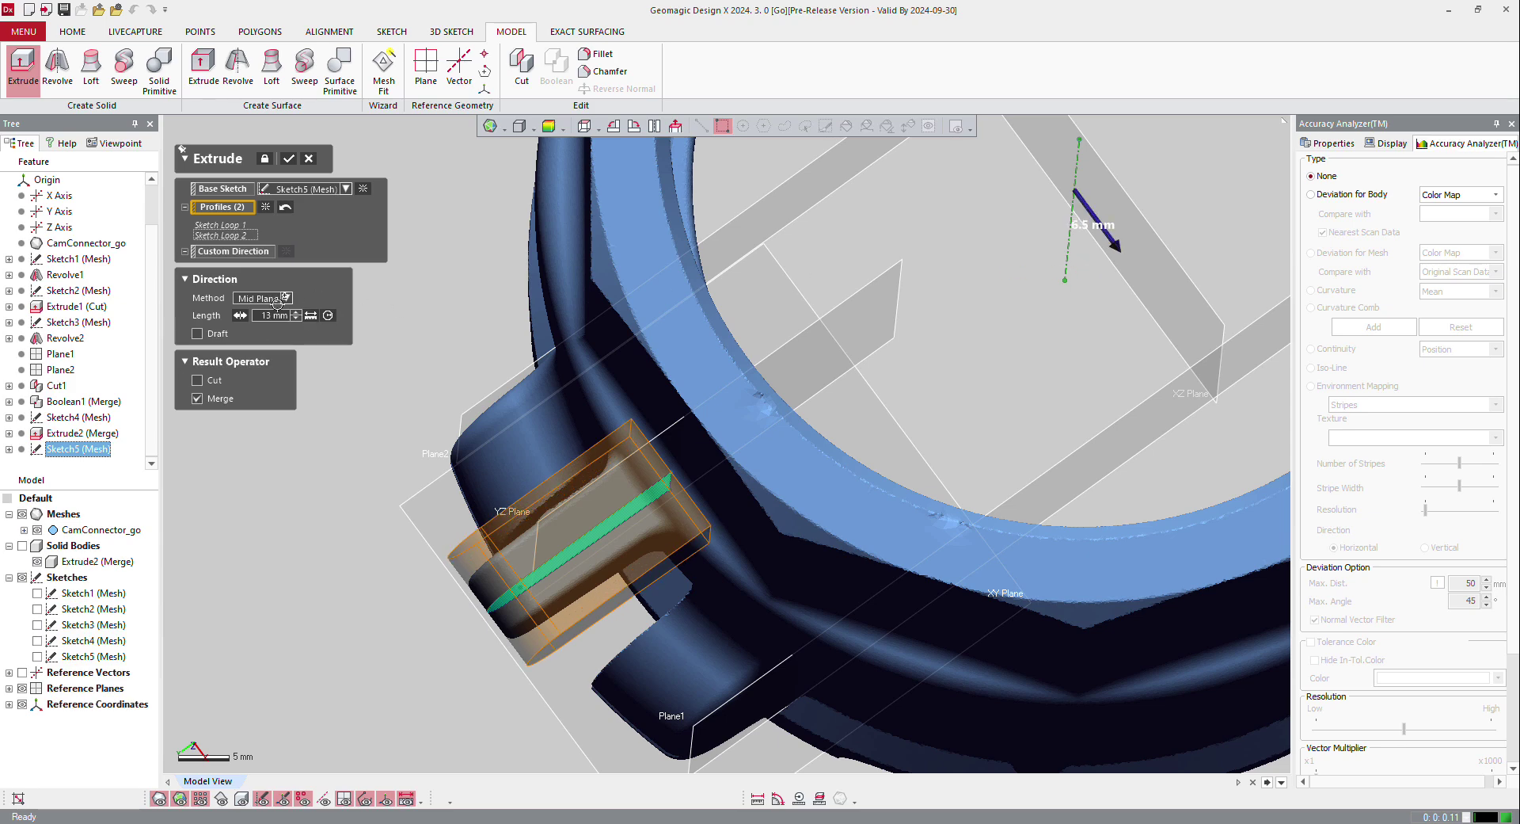
key(Return)
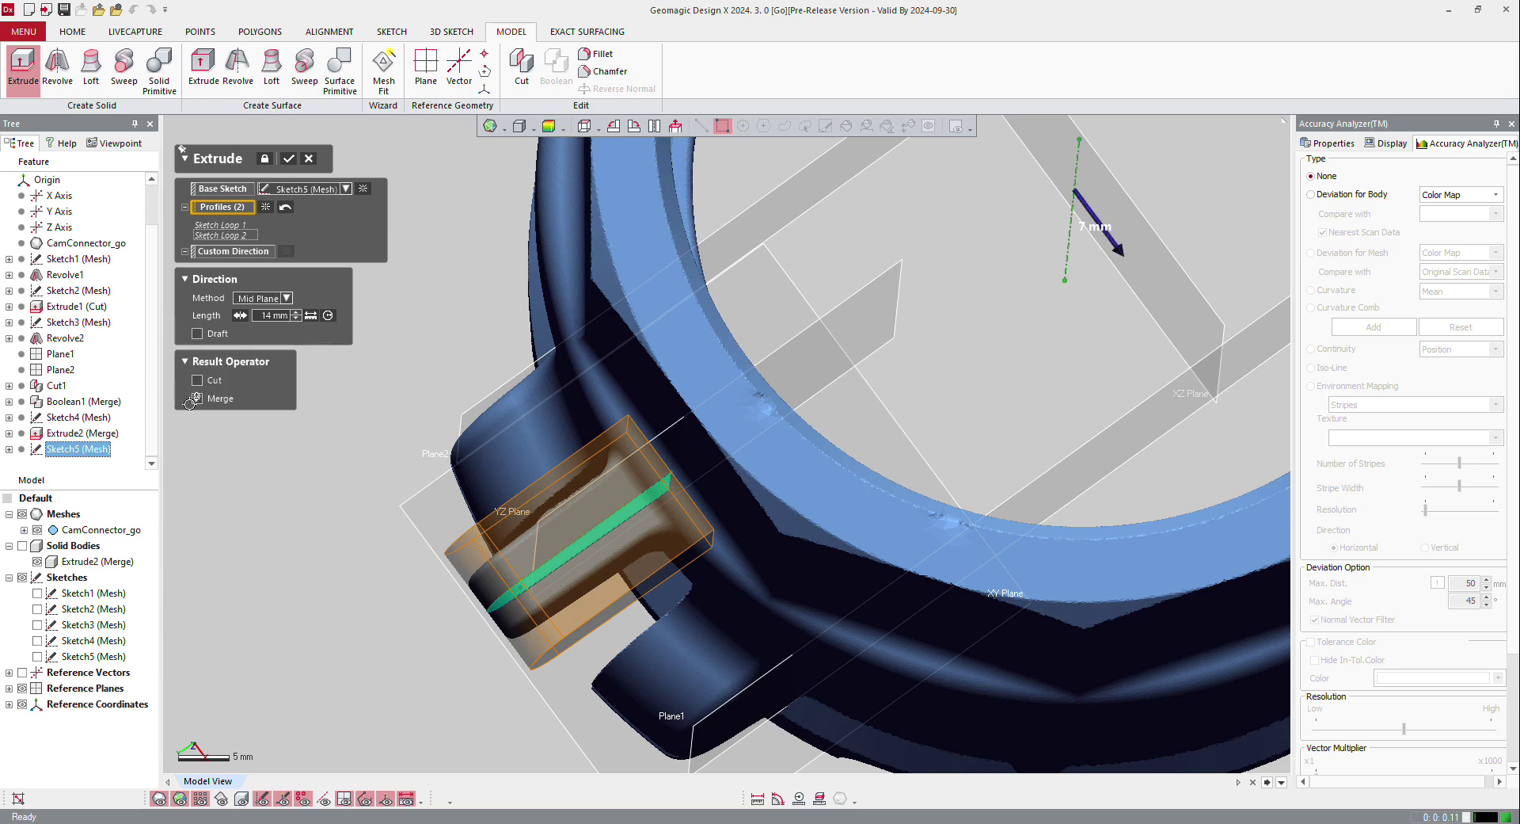
click(289, 159)
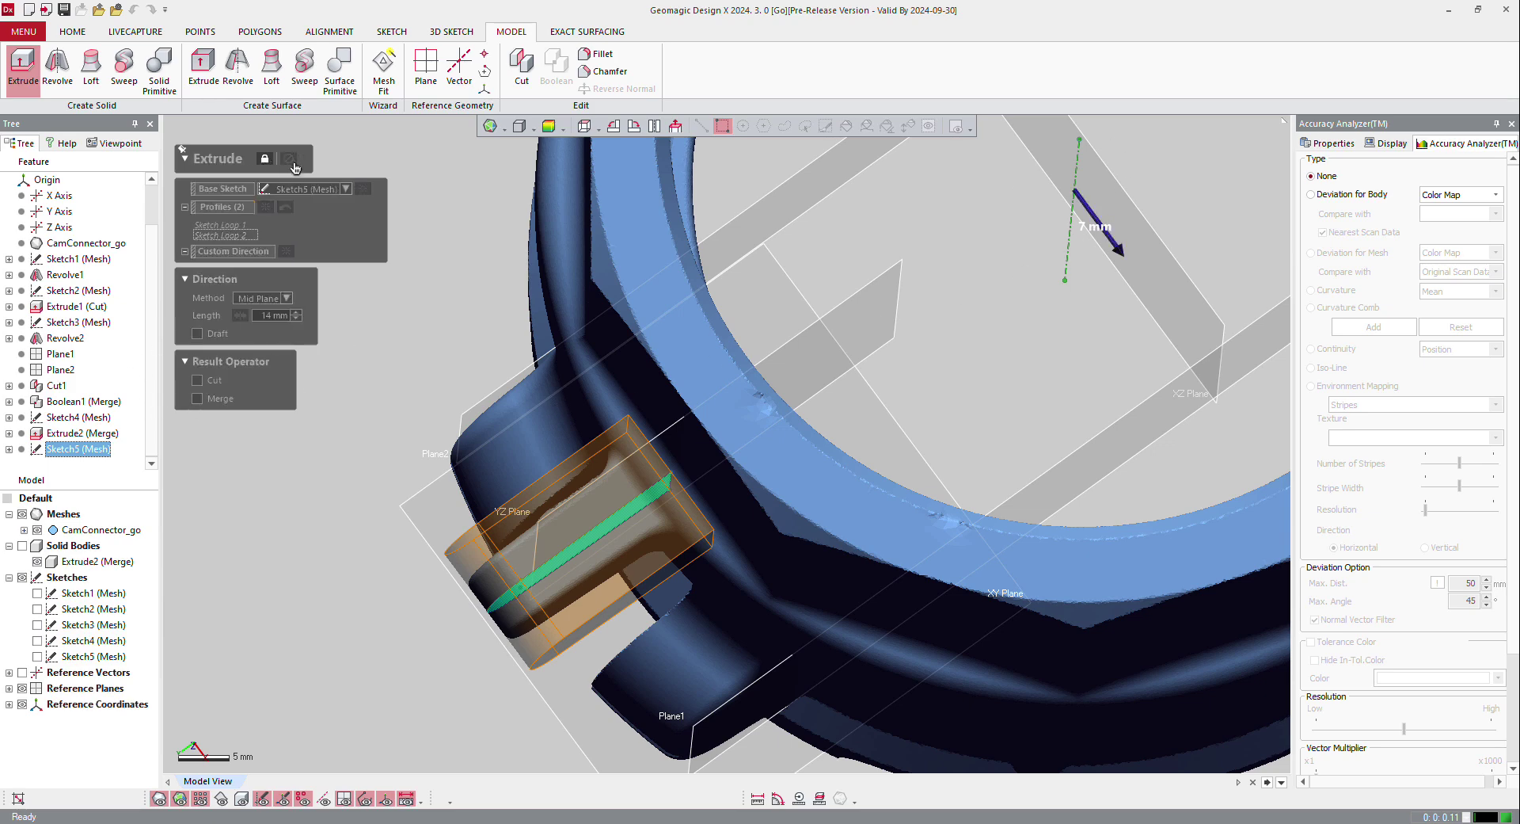
Create a reference plane parallel to the XY Plane at lug height, offset about -53.5 mm
scroll(545, 289, down, 3)
right_drag(491, 301, 606, 231)
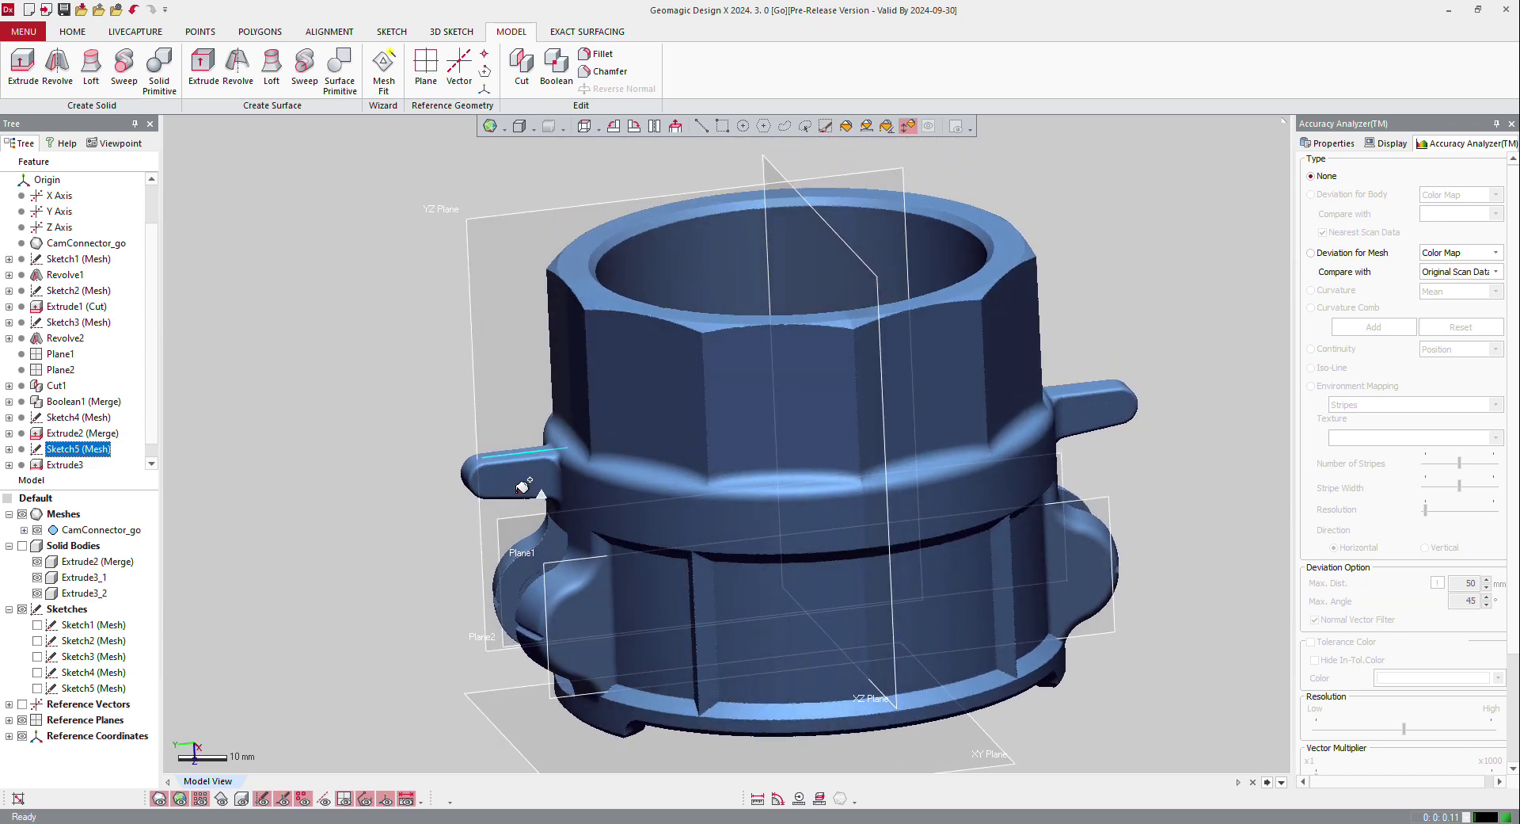
scroll(545, 448, down, 3)
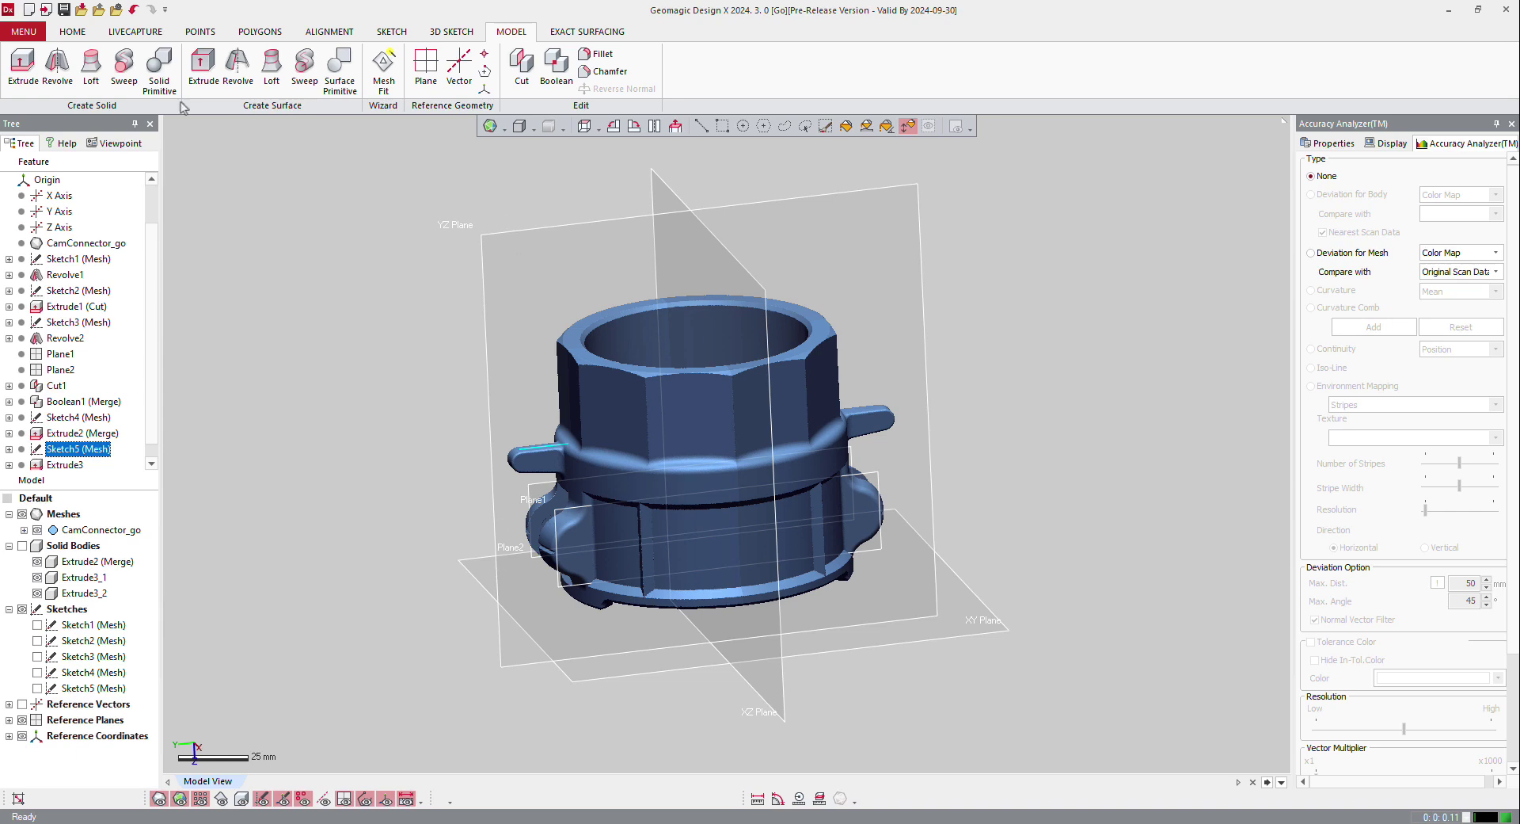
click(82, 38)
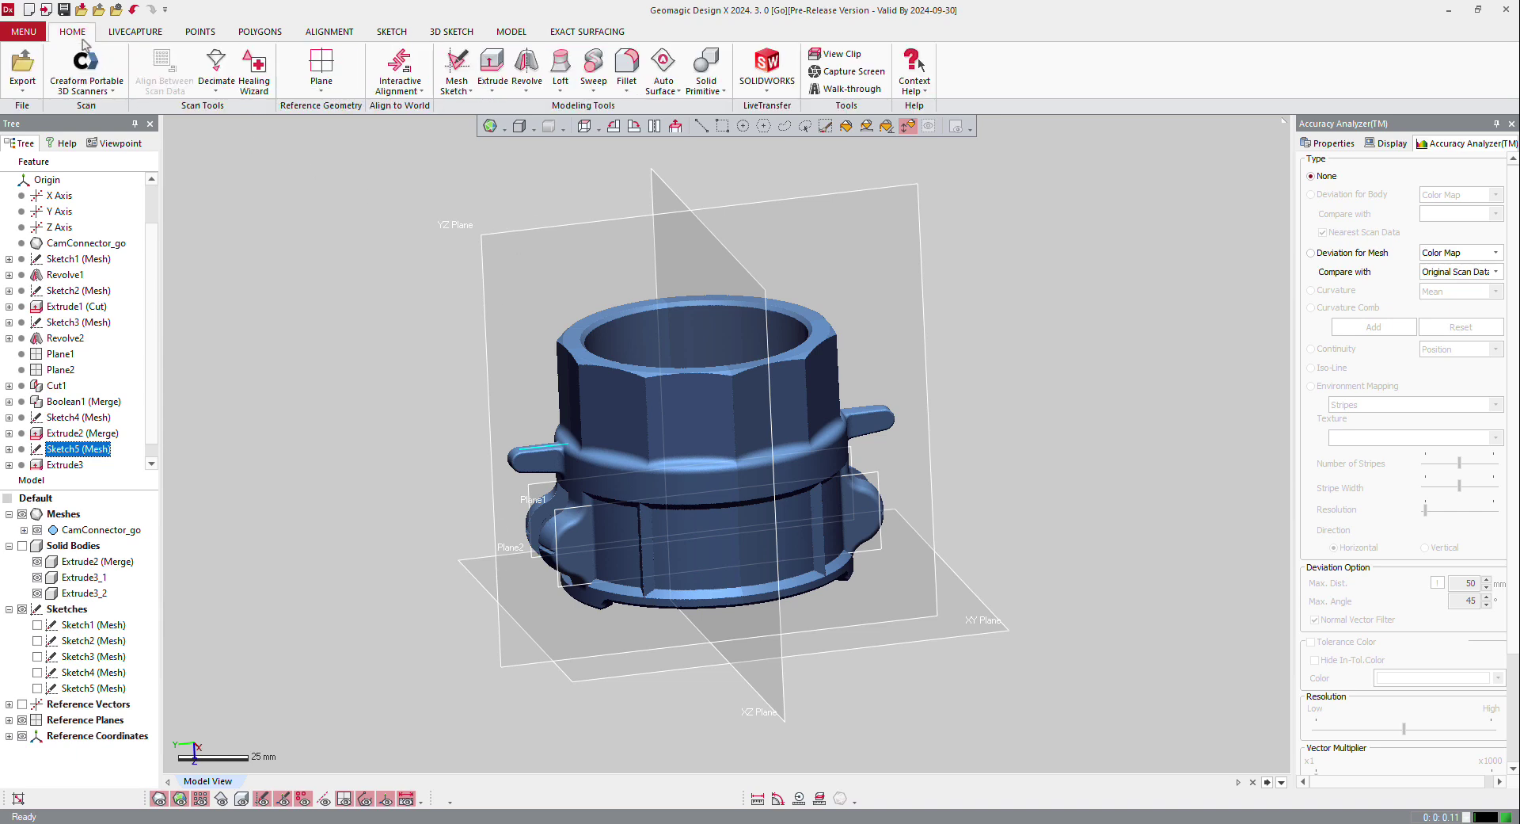
click(702, 127)
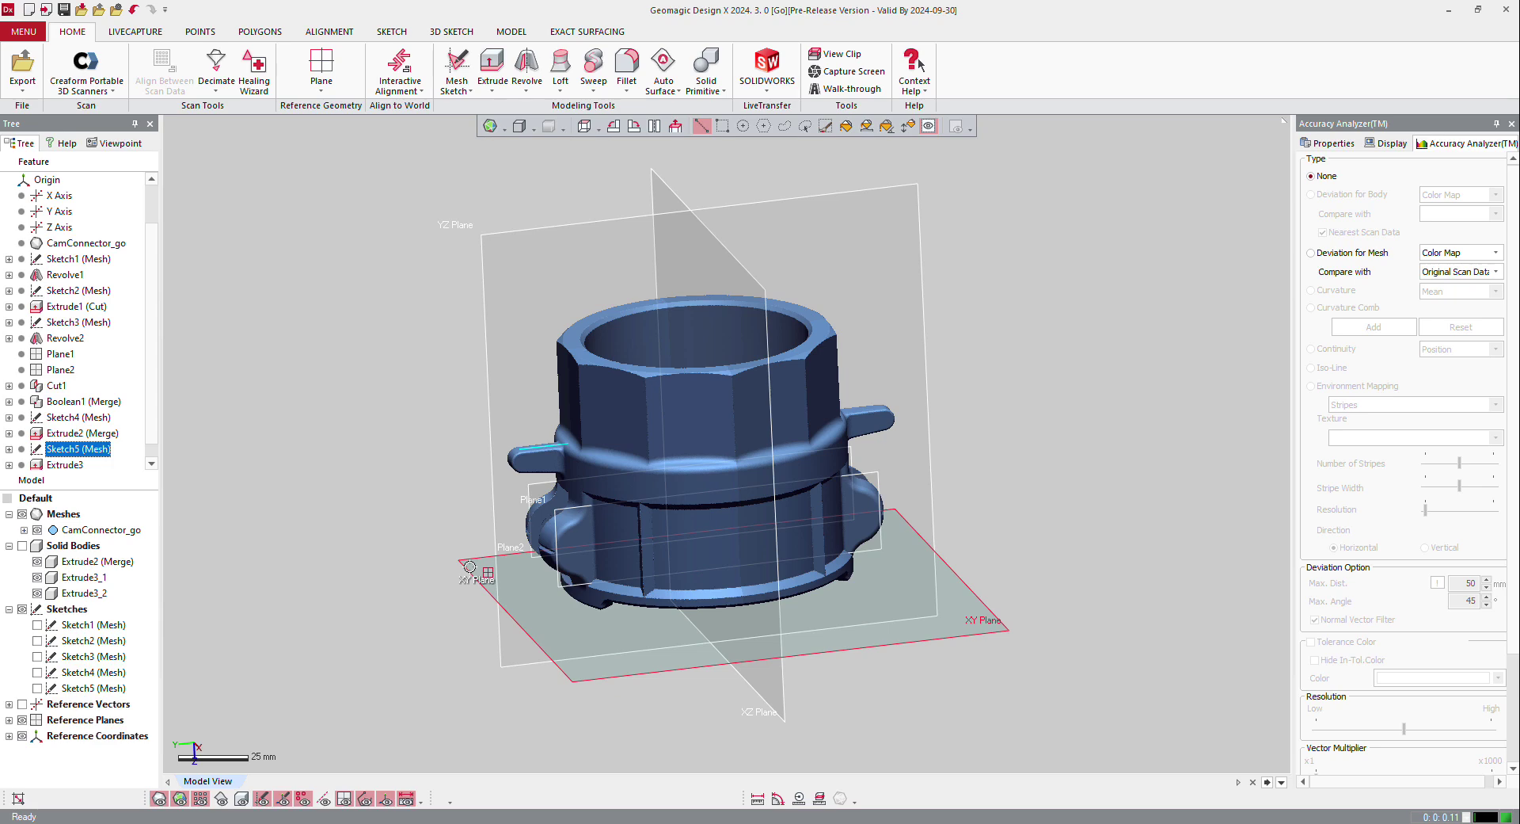
drag(469, 567, 476, 469)
key(ctrl+3)
Set the new plane's offset from the XY Plane to -51 mm so it cuts through the middle of the lug
scroll(497, 465, up, 5)
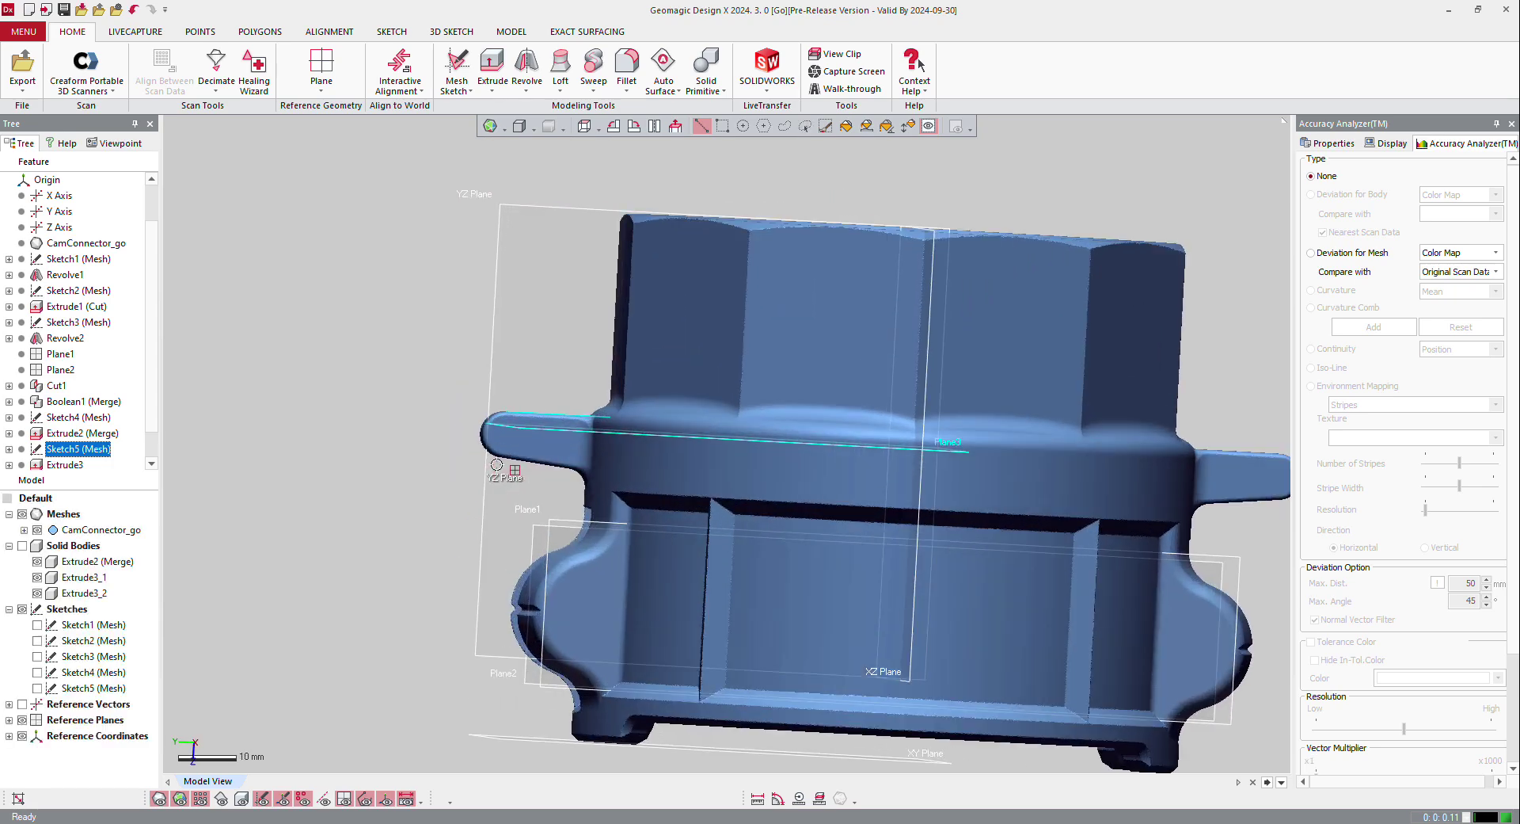
scroll(497, 465, up, 3)
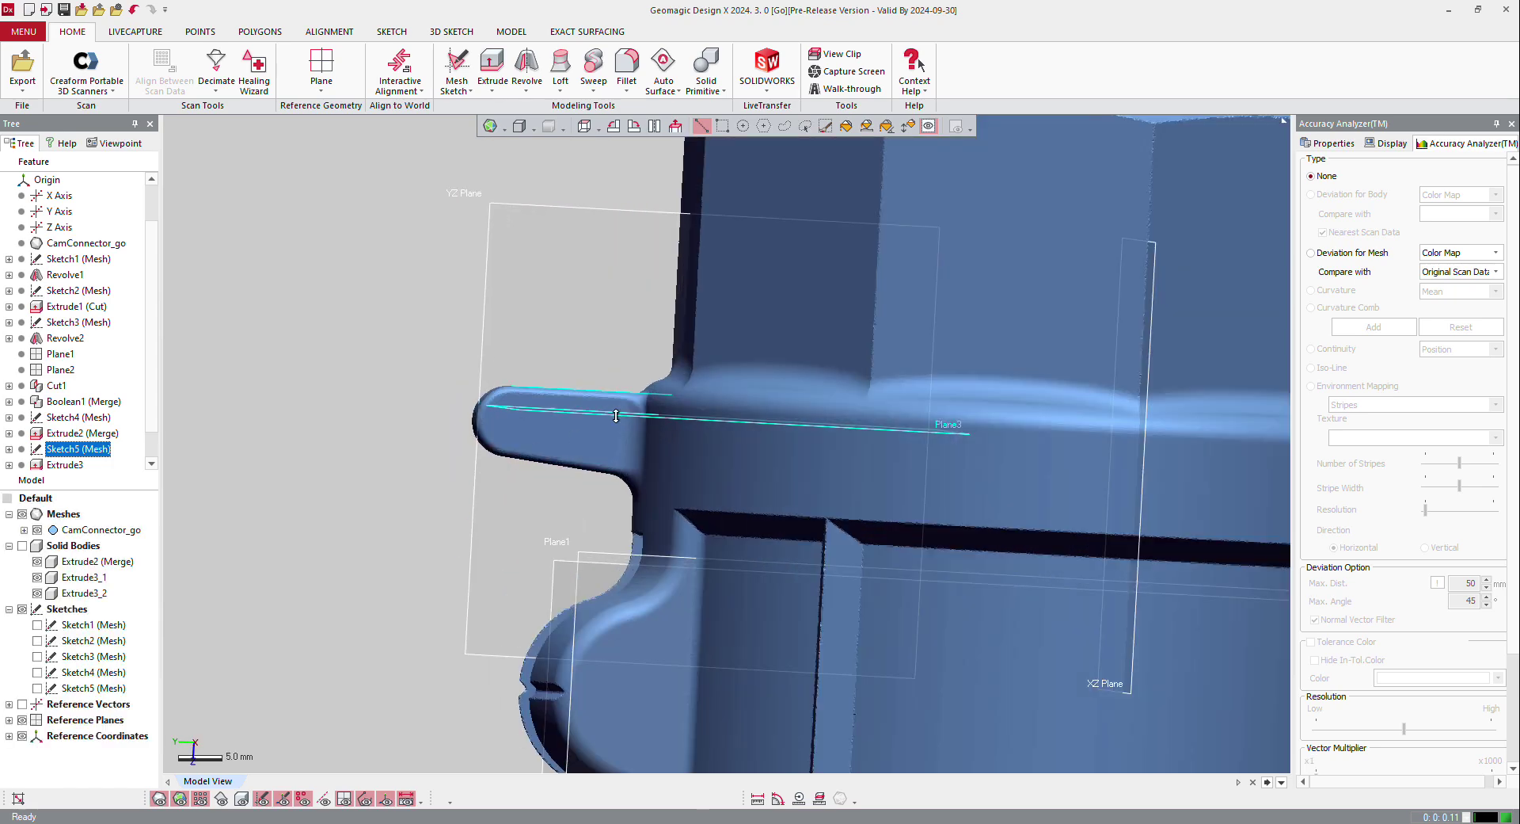
double_click(564, 414)
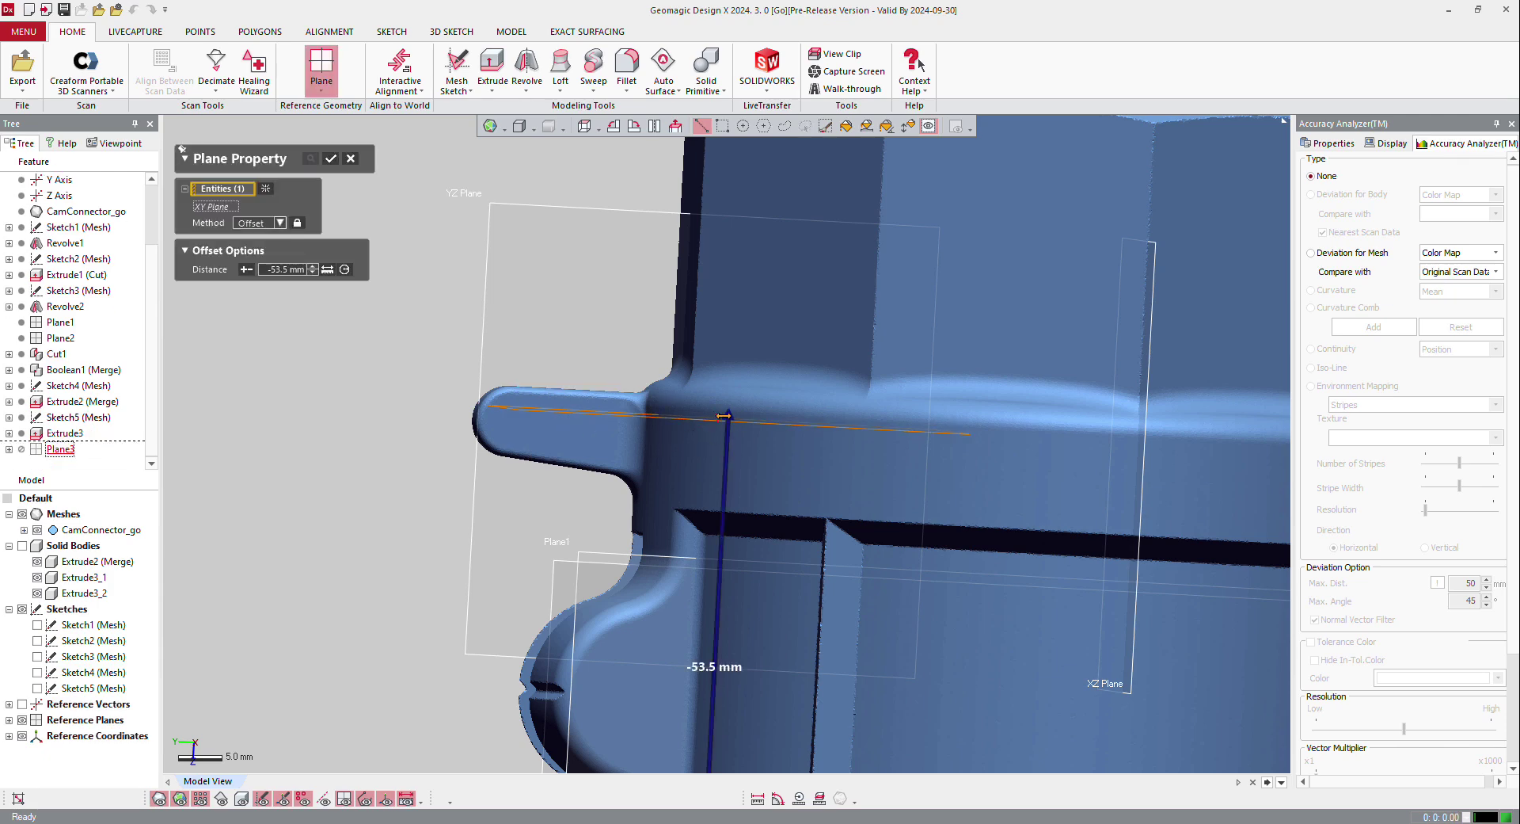
drag(724, 427, 724, 435)
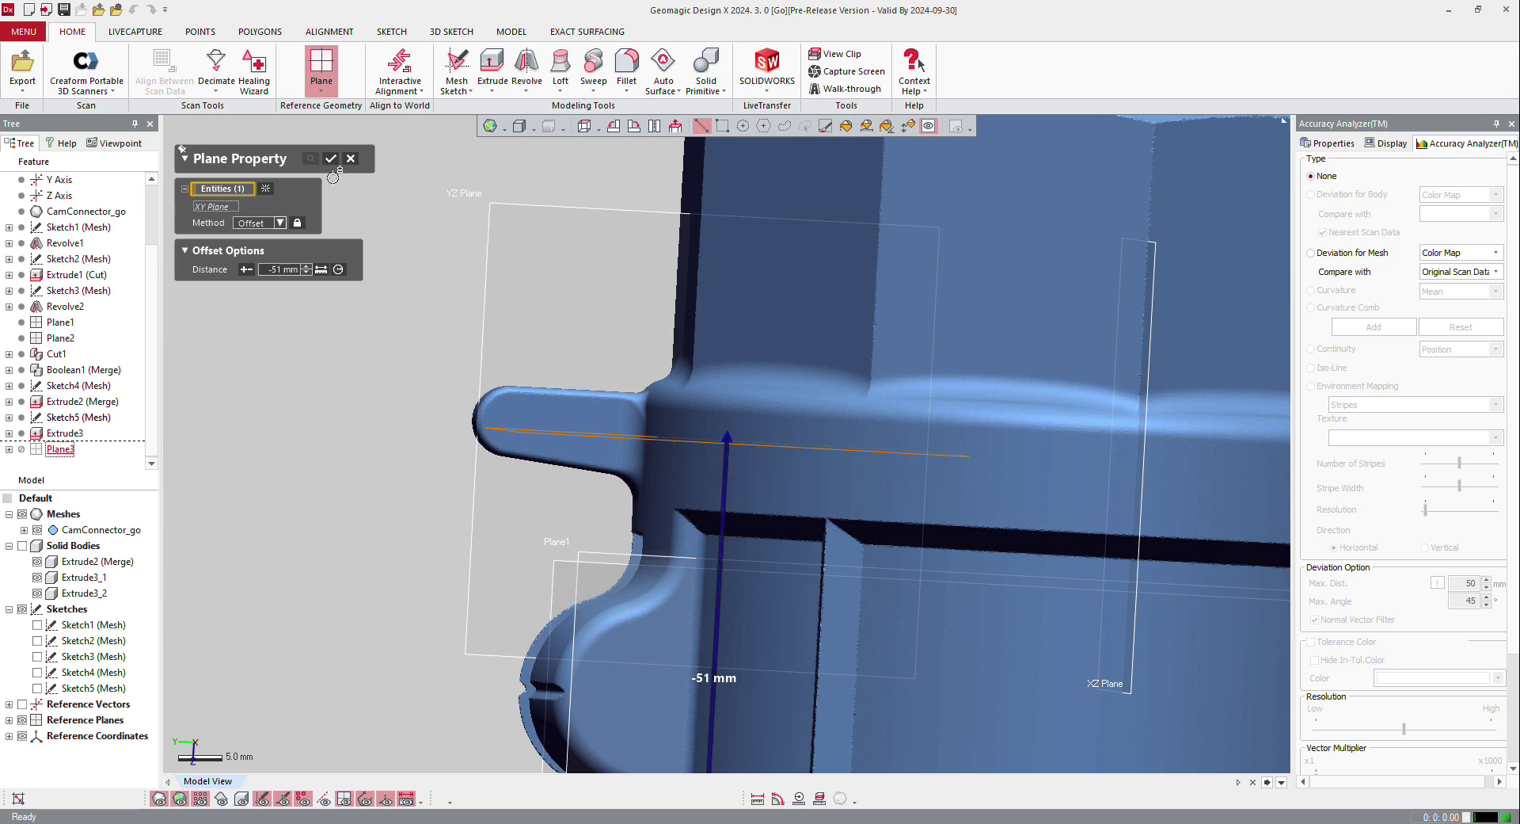
click(329, 167)
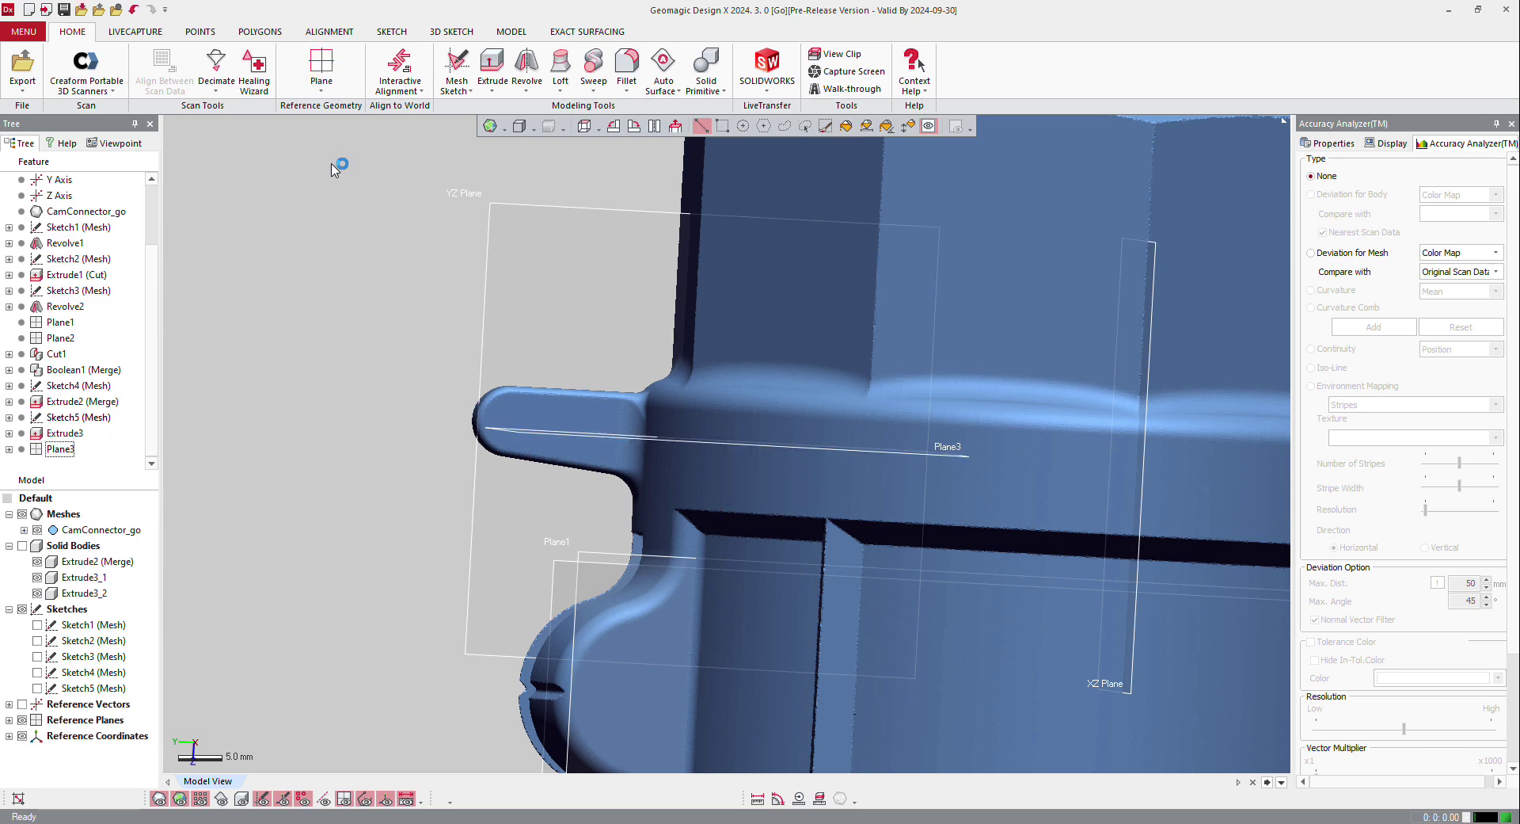
Start a mesh sketch on the new offset plane using the section through the lugs
right_click(571, 432)
click(590, 393)
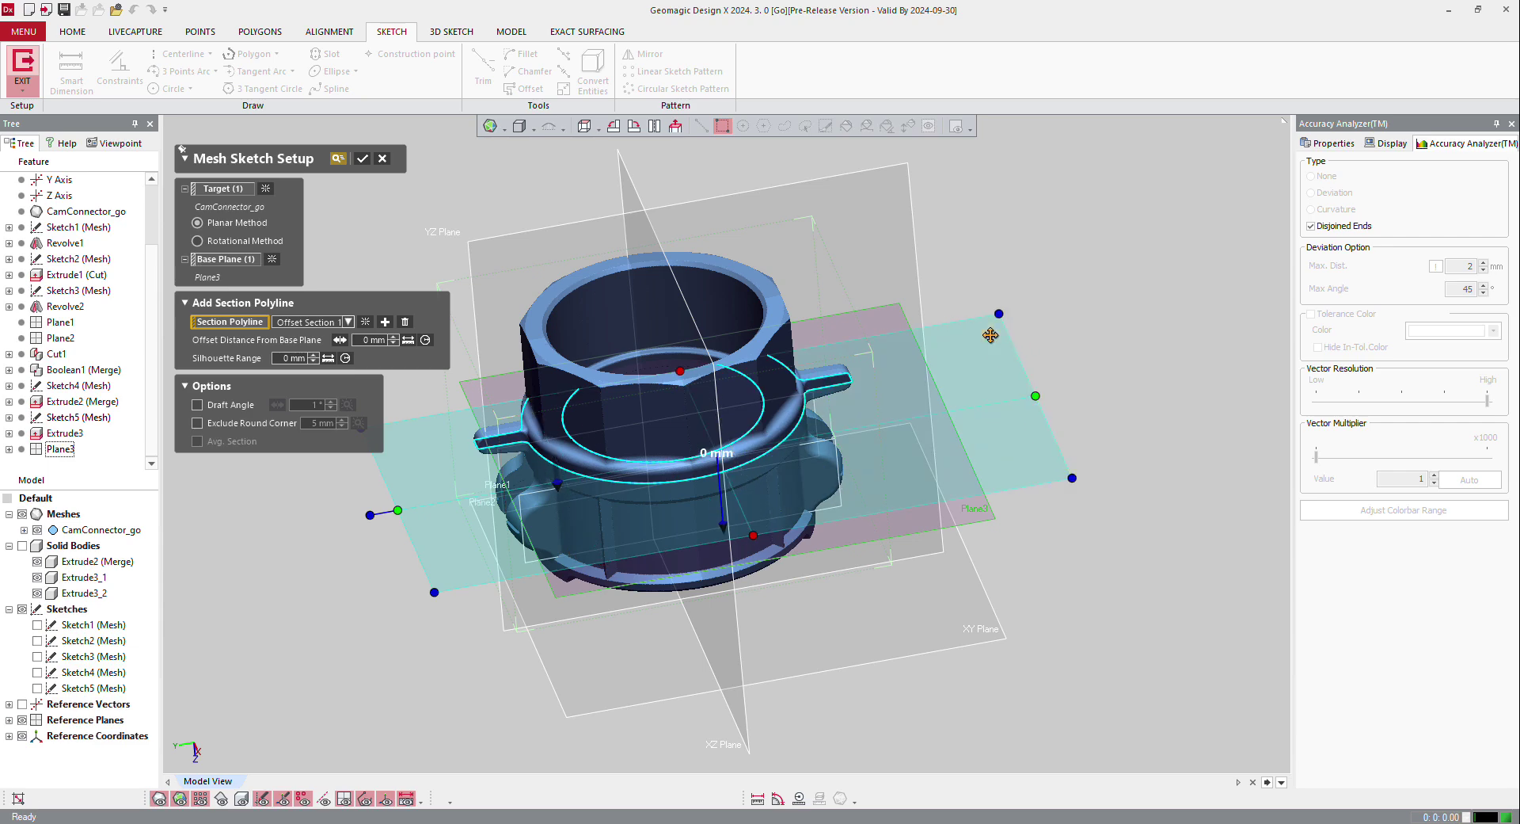
click(363, 159)
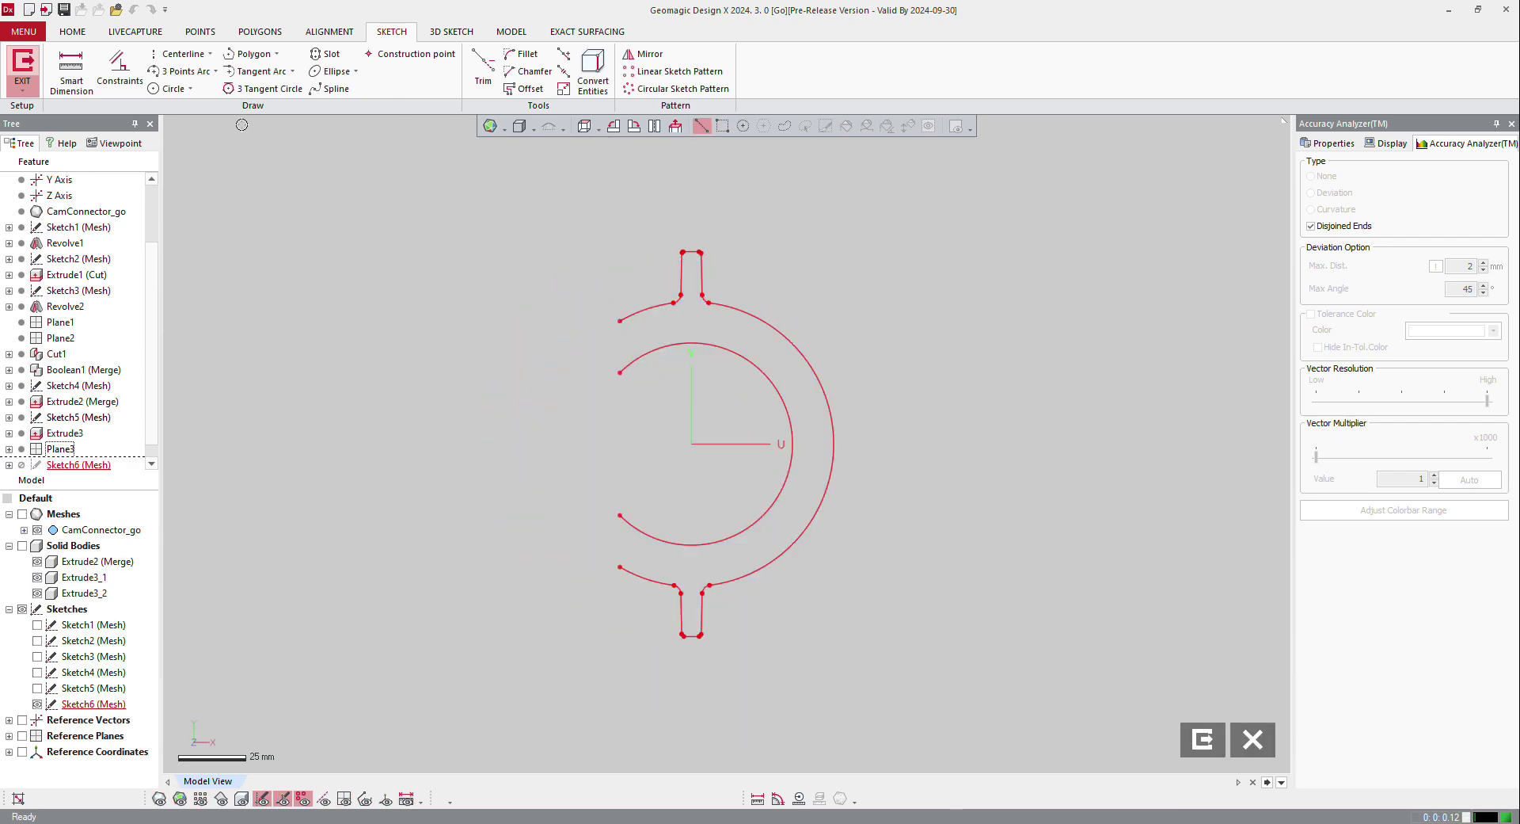
Fit lines to the two straight sides of both the upper and lower lug section outlines
click(210, 54)
click(170, 71)
click(682, 274)
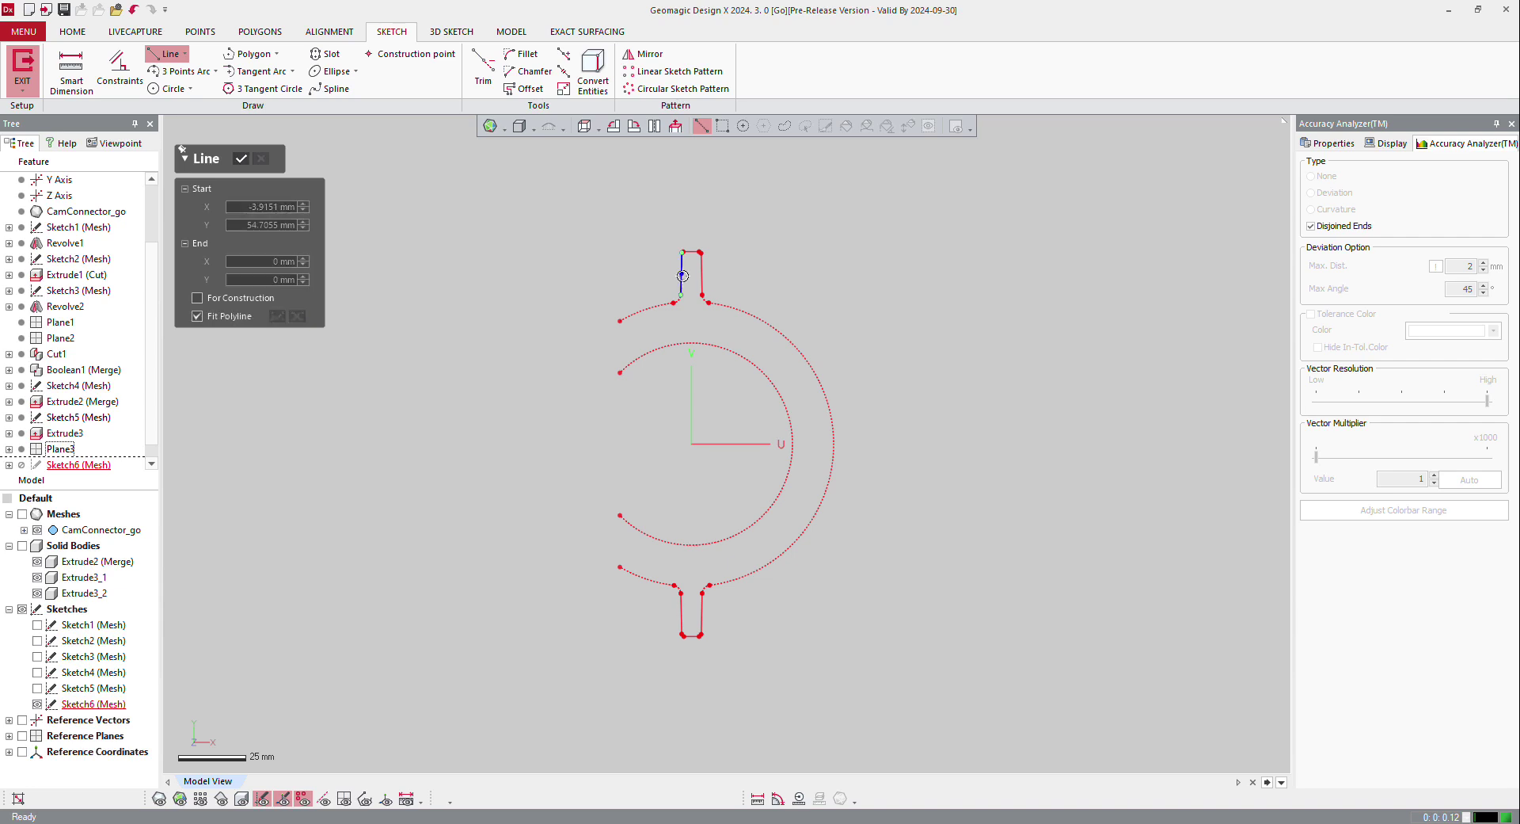
click(683, 614)
click(701, 269)
click(702, 613)
key(Escape)
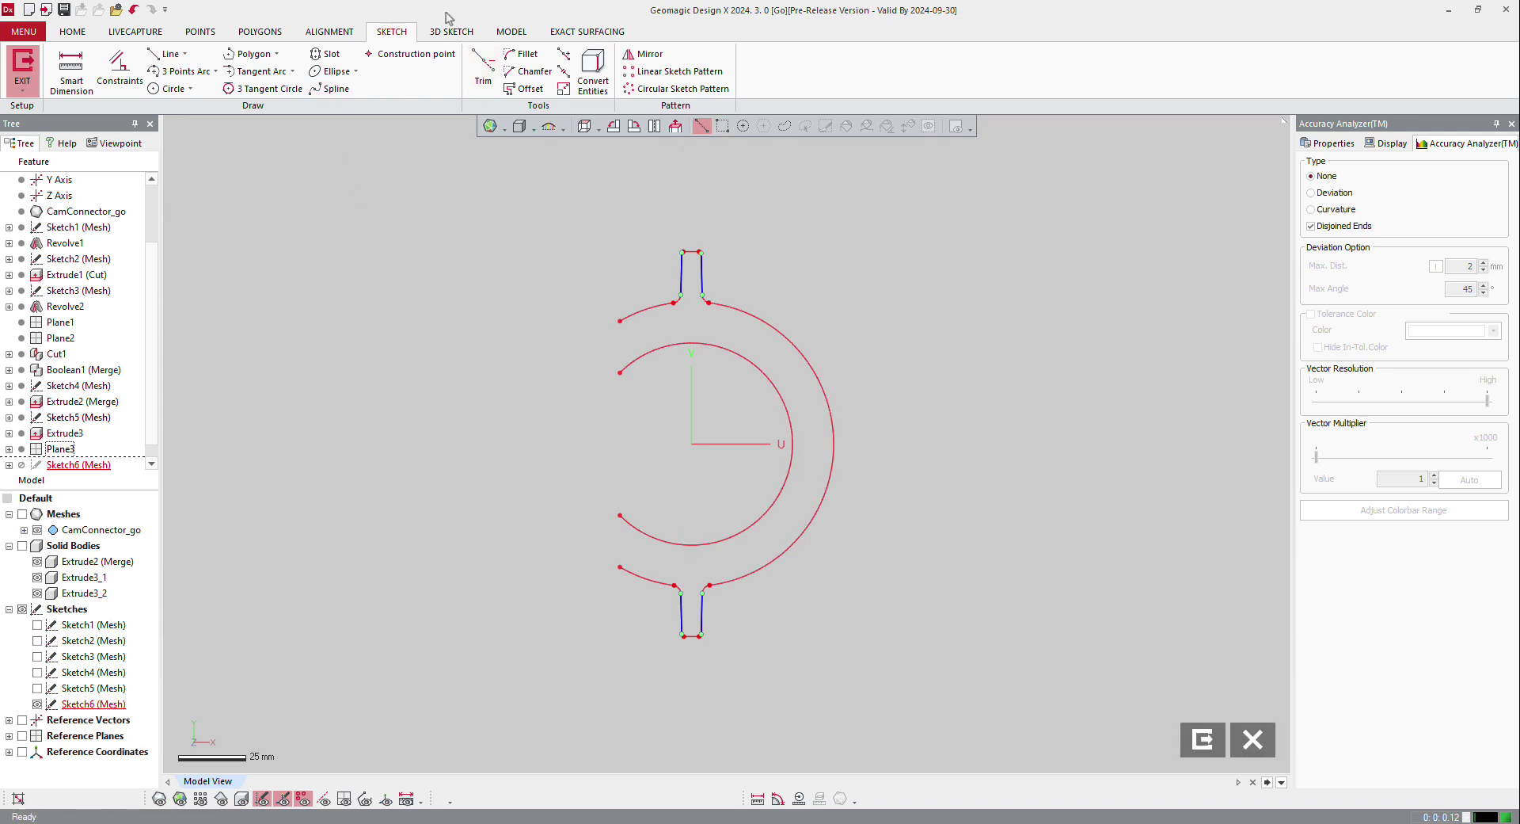
Corner-trim each upper lug side line with the lower lug line on the same side
click(483, 72)
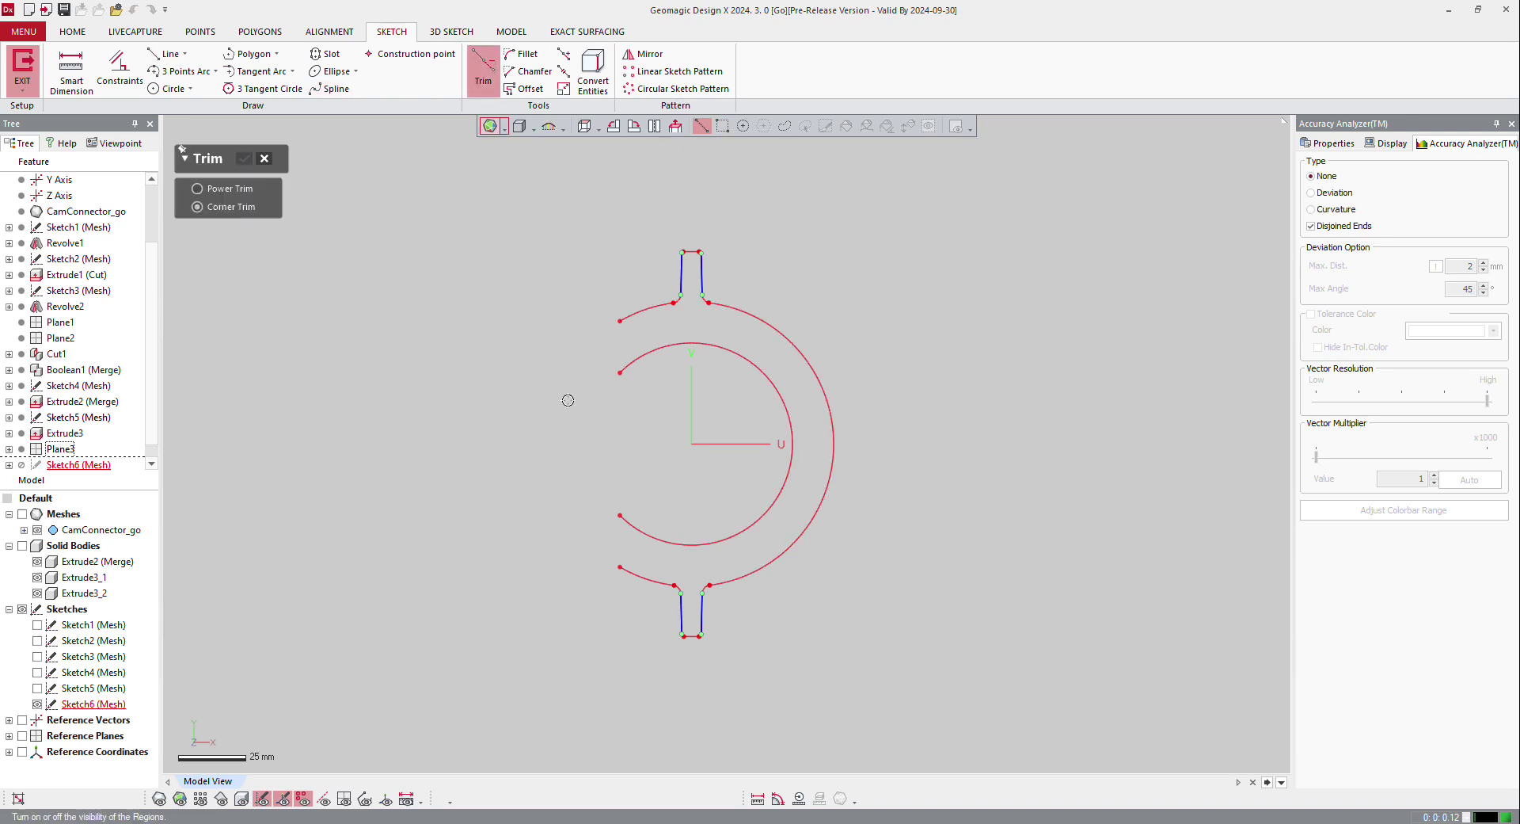
click(671, 580)
click(699, 272)
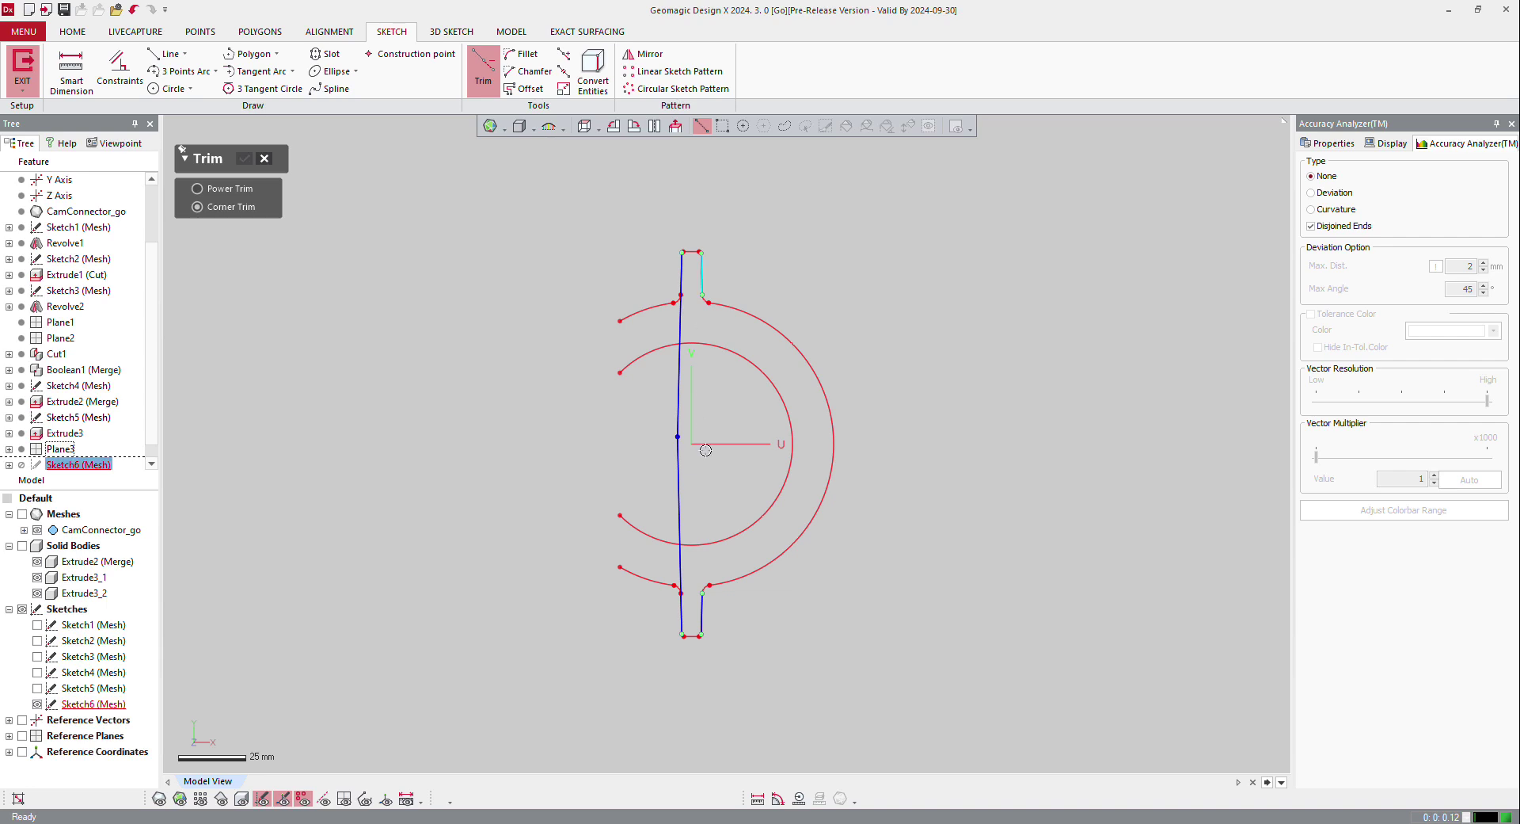
click(704, 612)
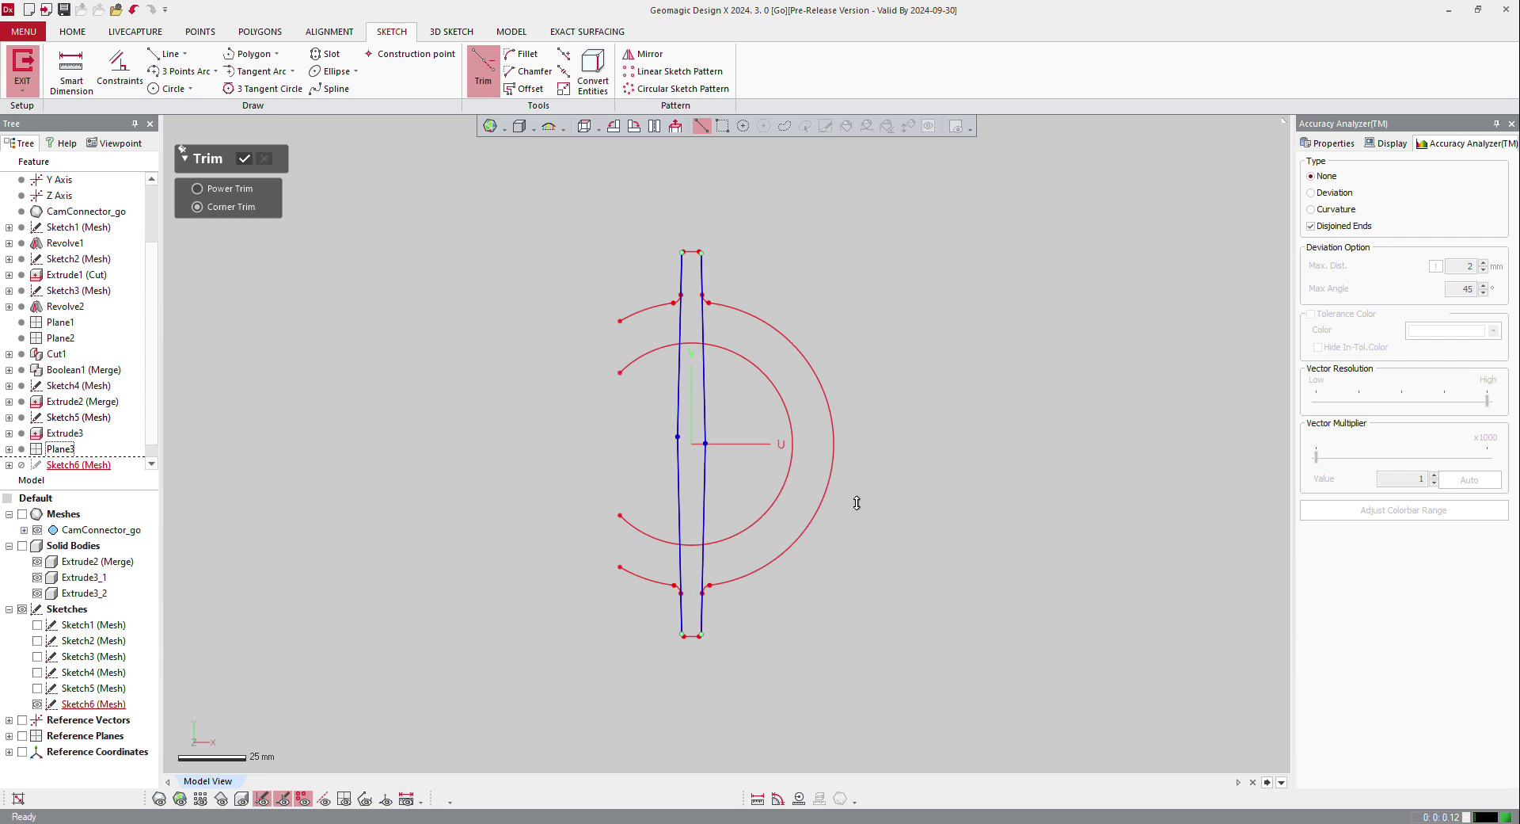
Draw a centered rectangle from the origin, about 36.4 mm wide and 170 mm tall, enclosing the lug outlines
scroll(827, 599, down, 1)
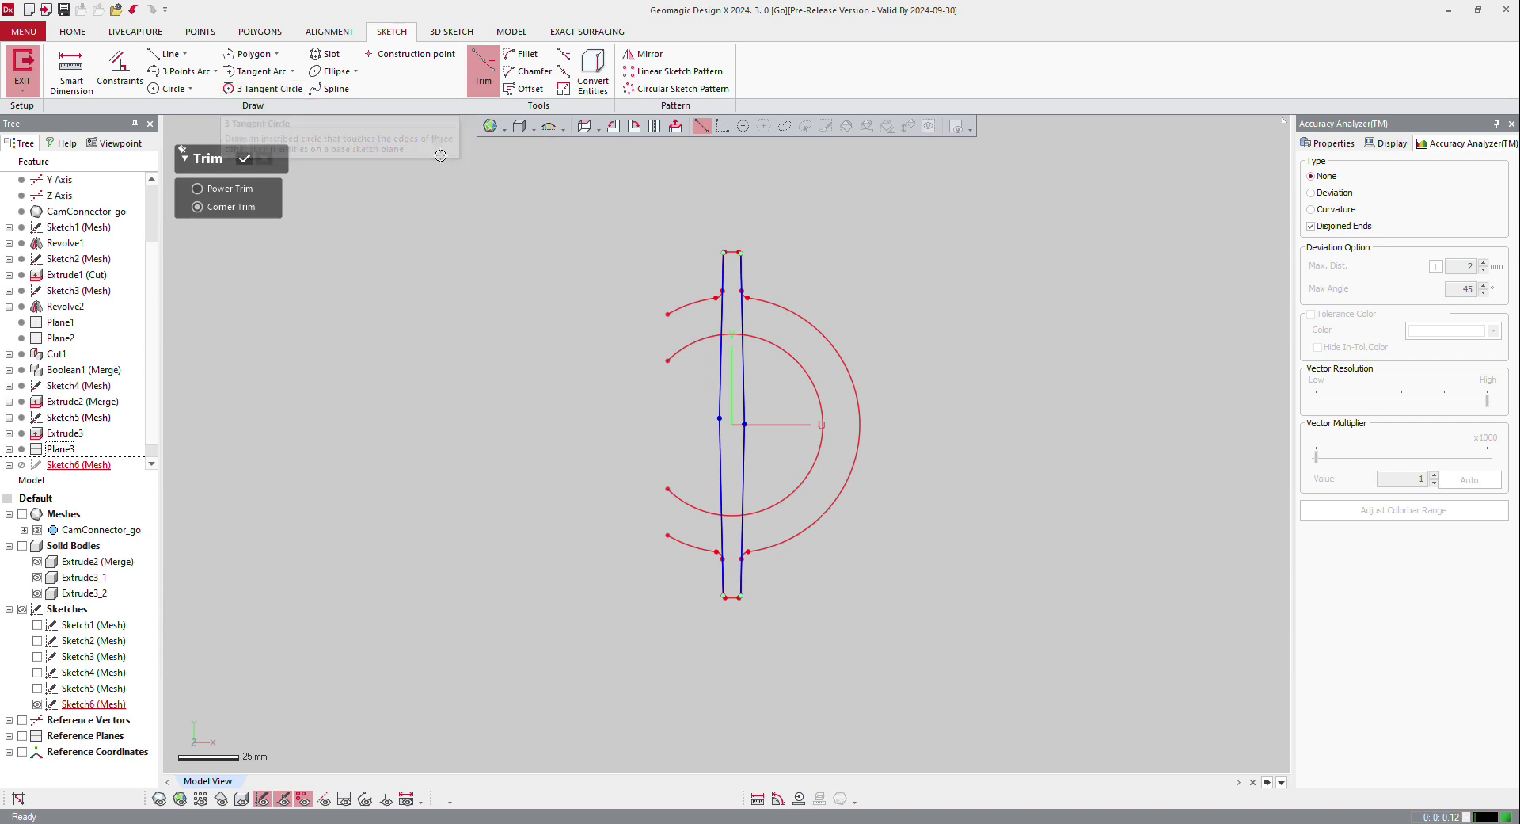
click(267, 162)
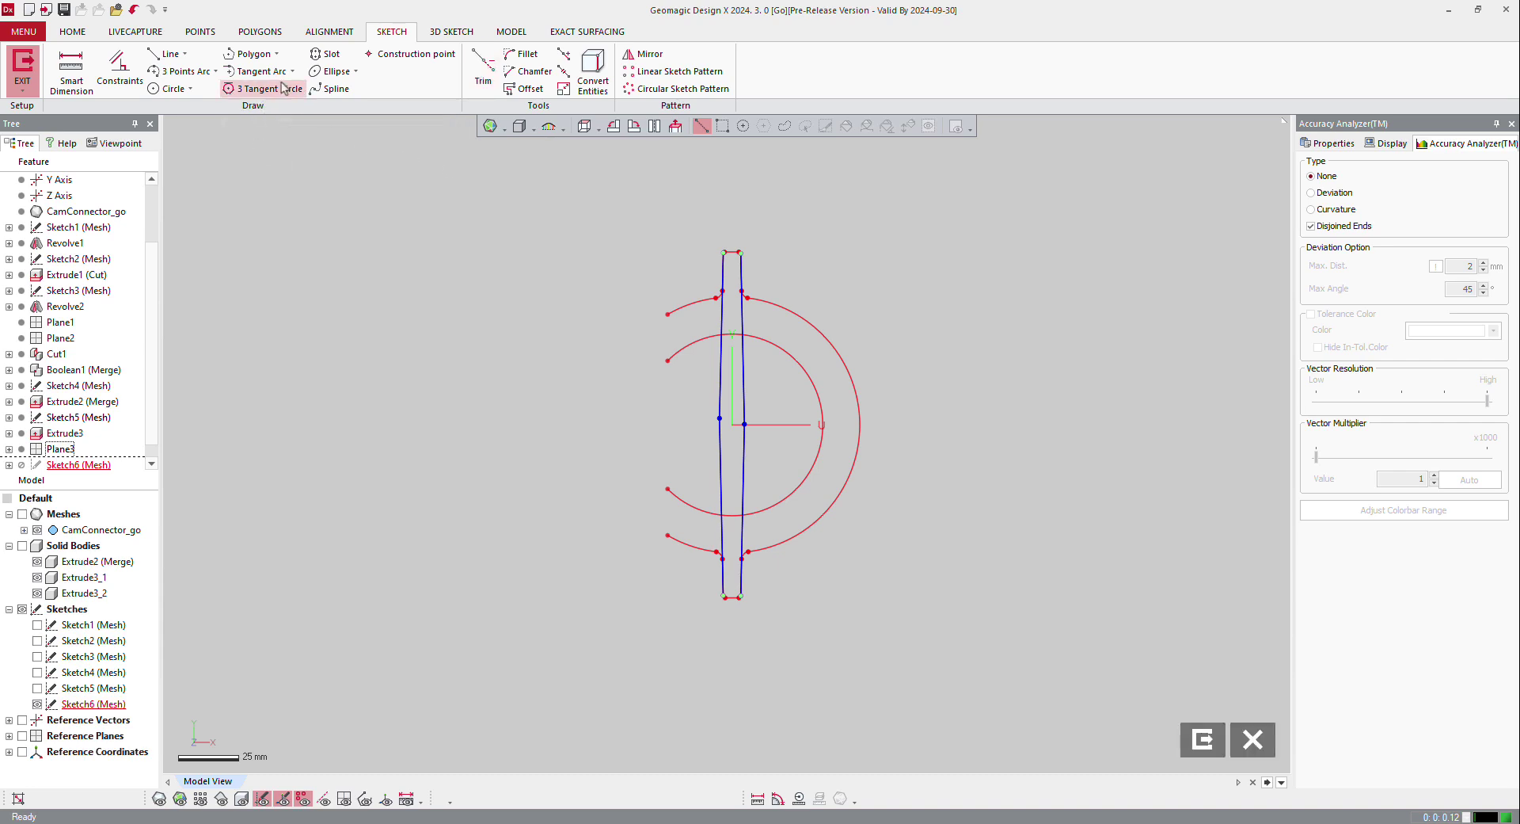
click(252, 54)
click(287, 109)
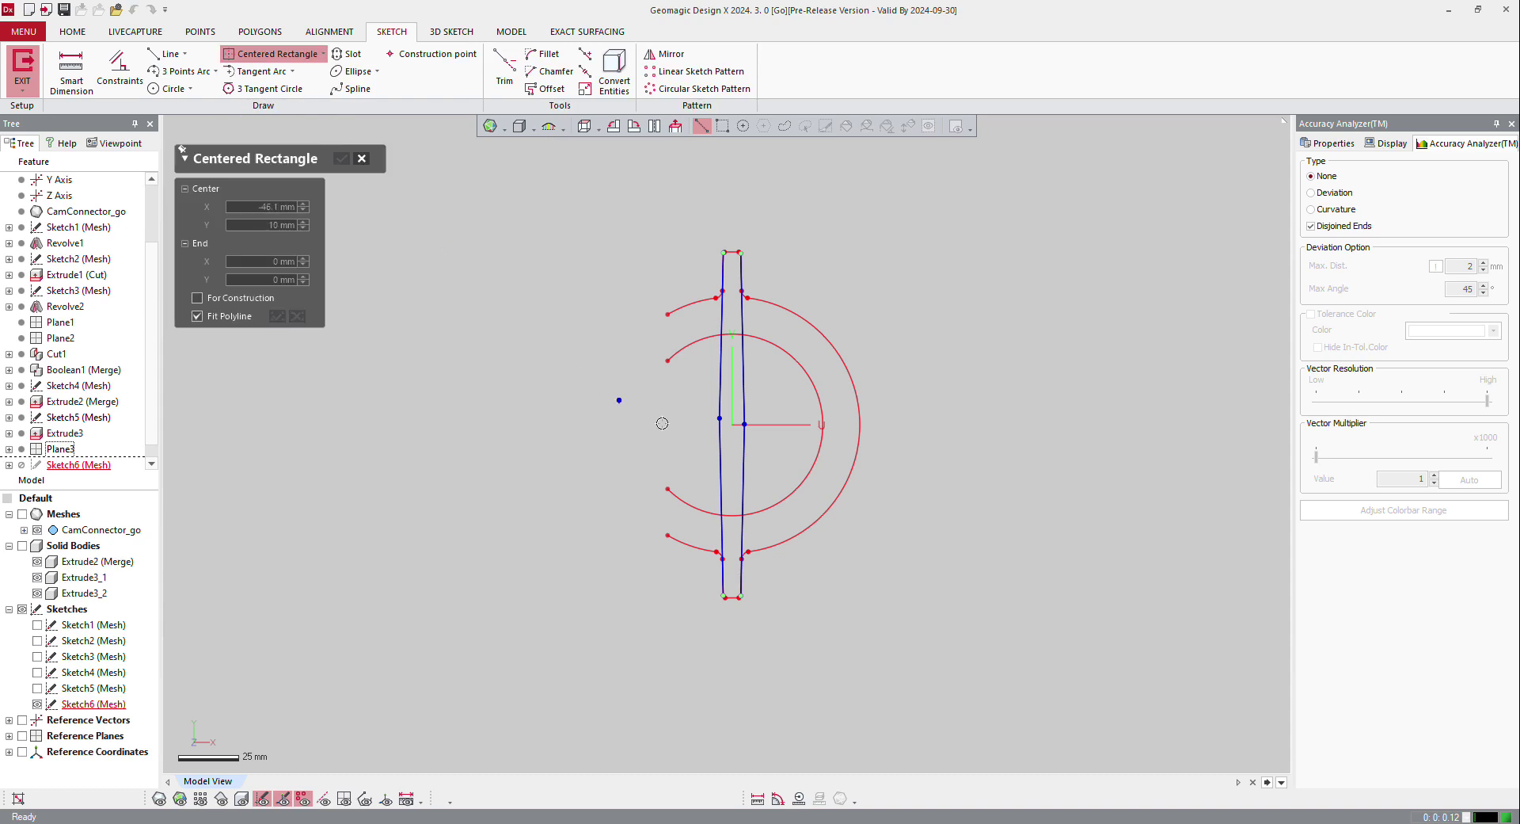
click(732, 426)
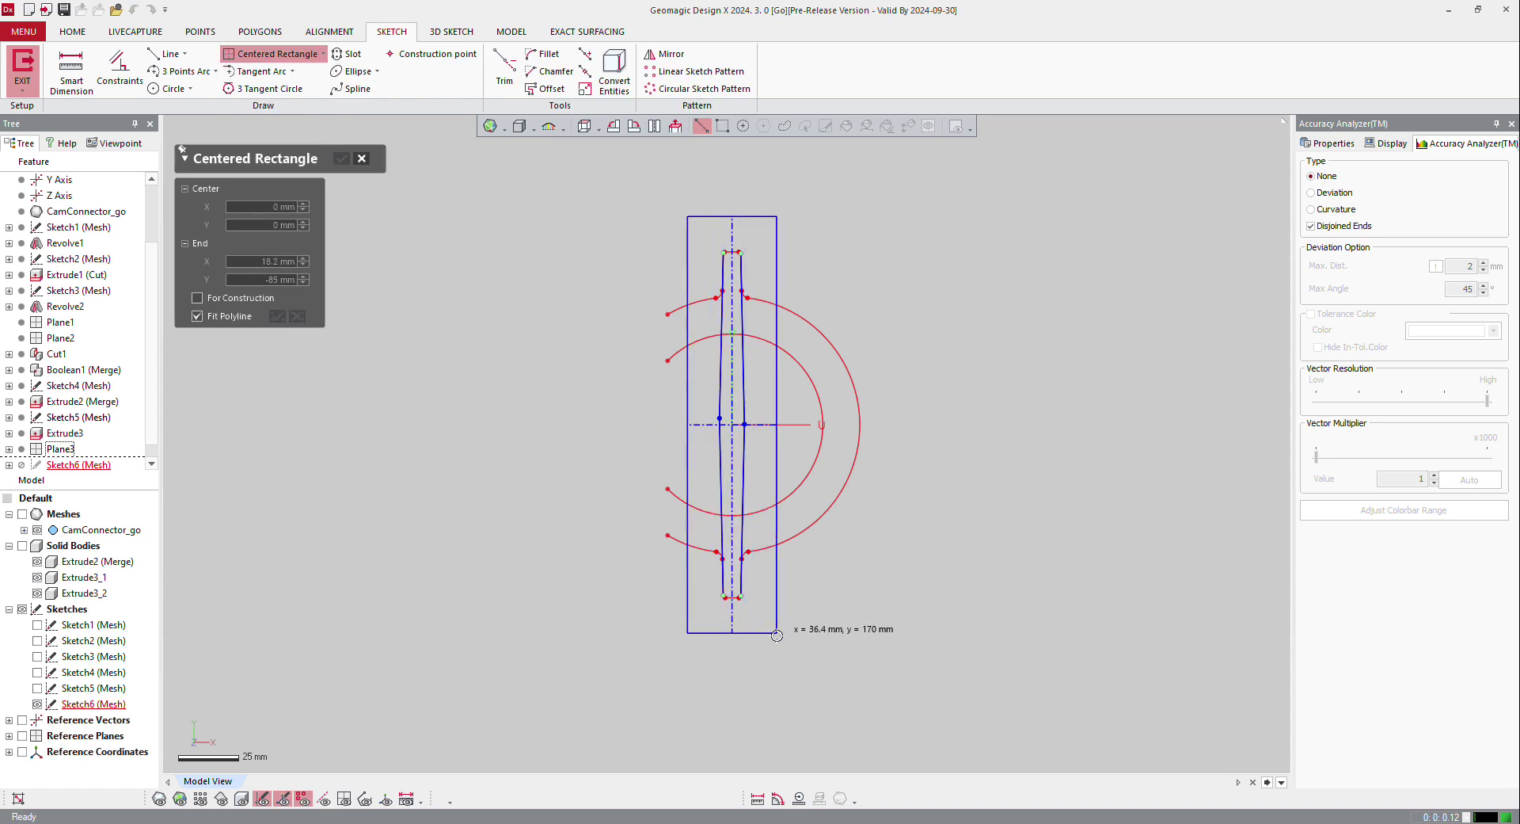
click(776, 633)
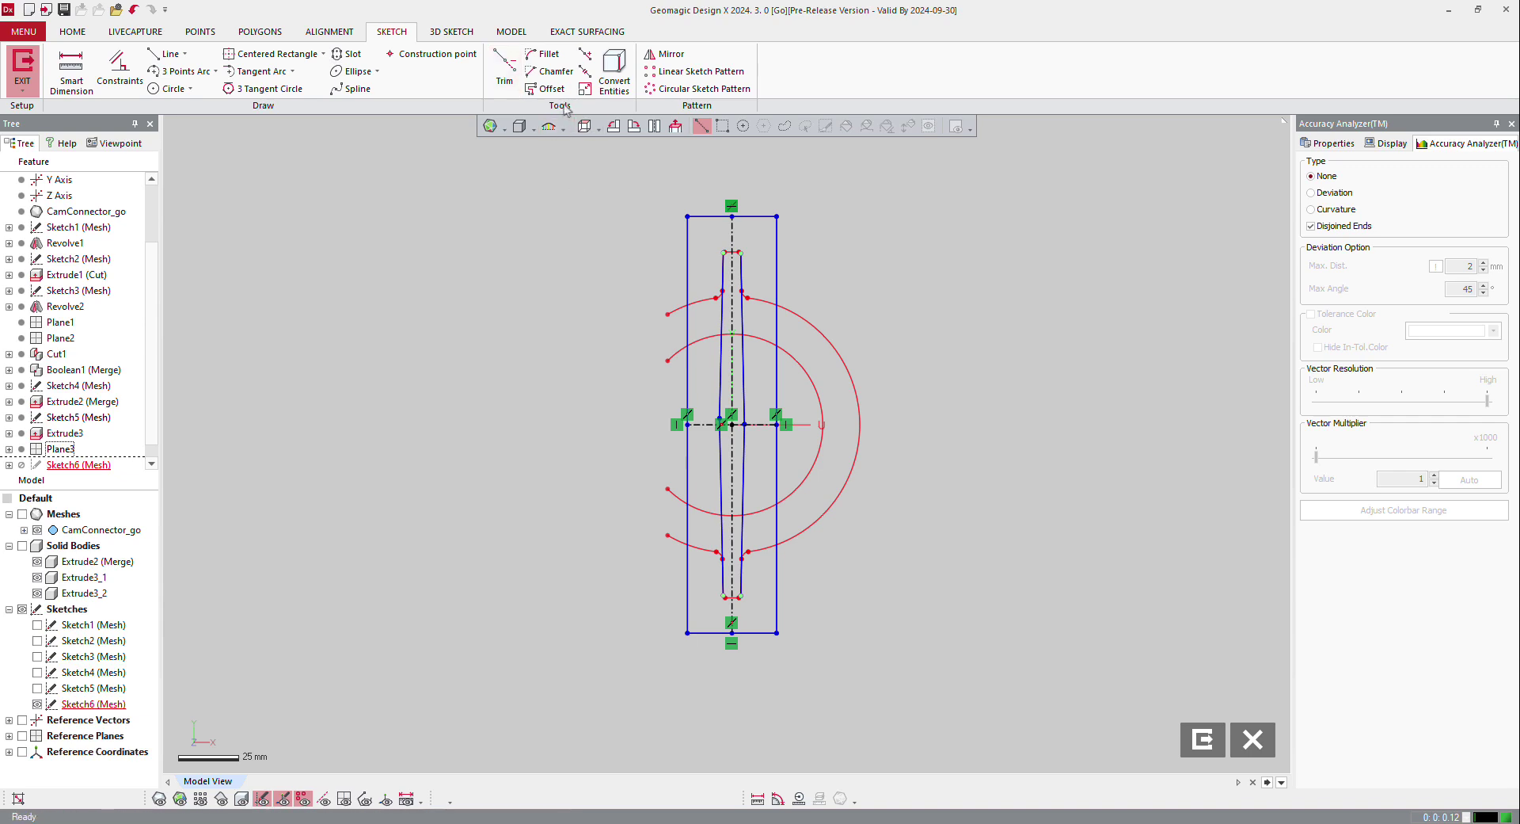
Extend the lug side lines to the rectangle's short edges at both ends and finish the sketch
click(586, 54)
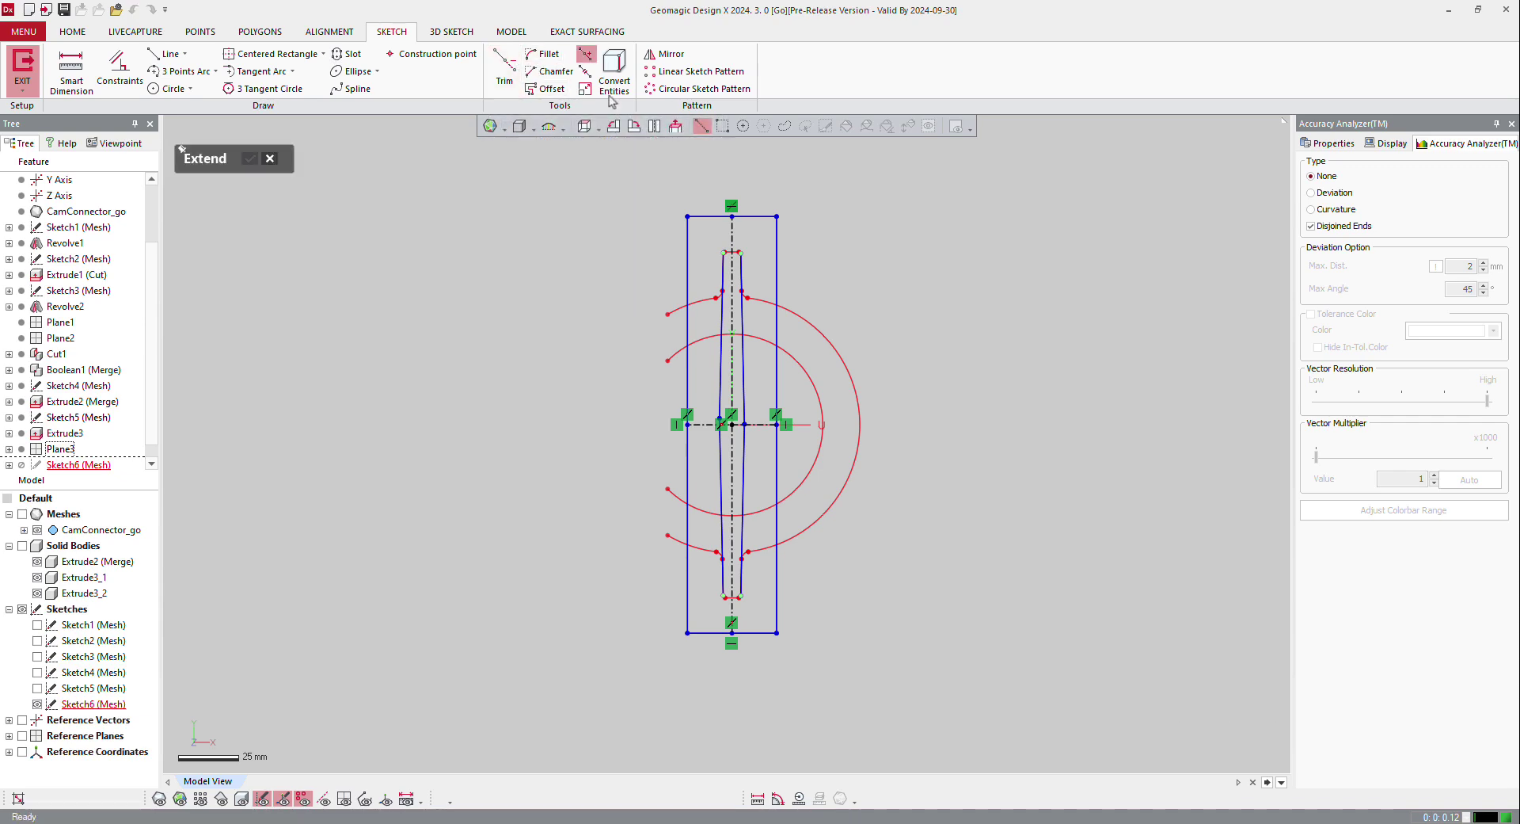
click(735, 265)
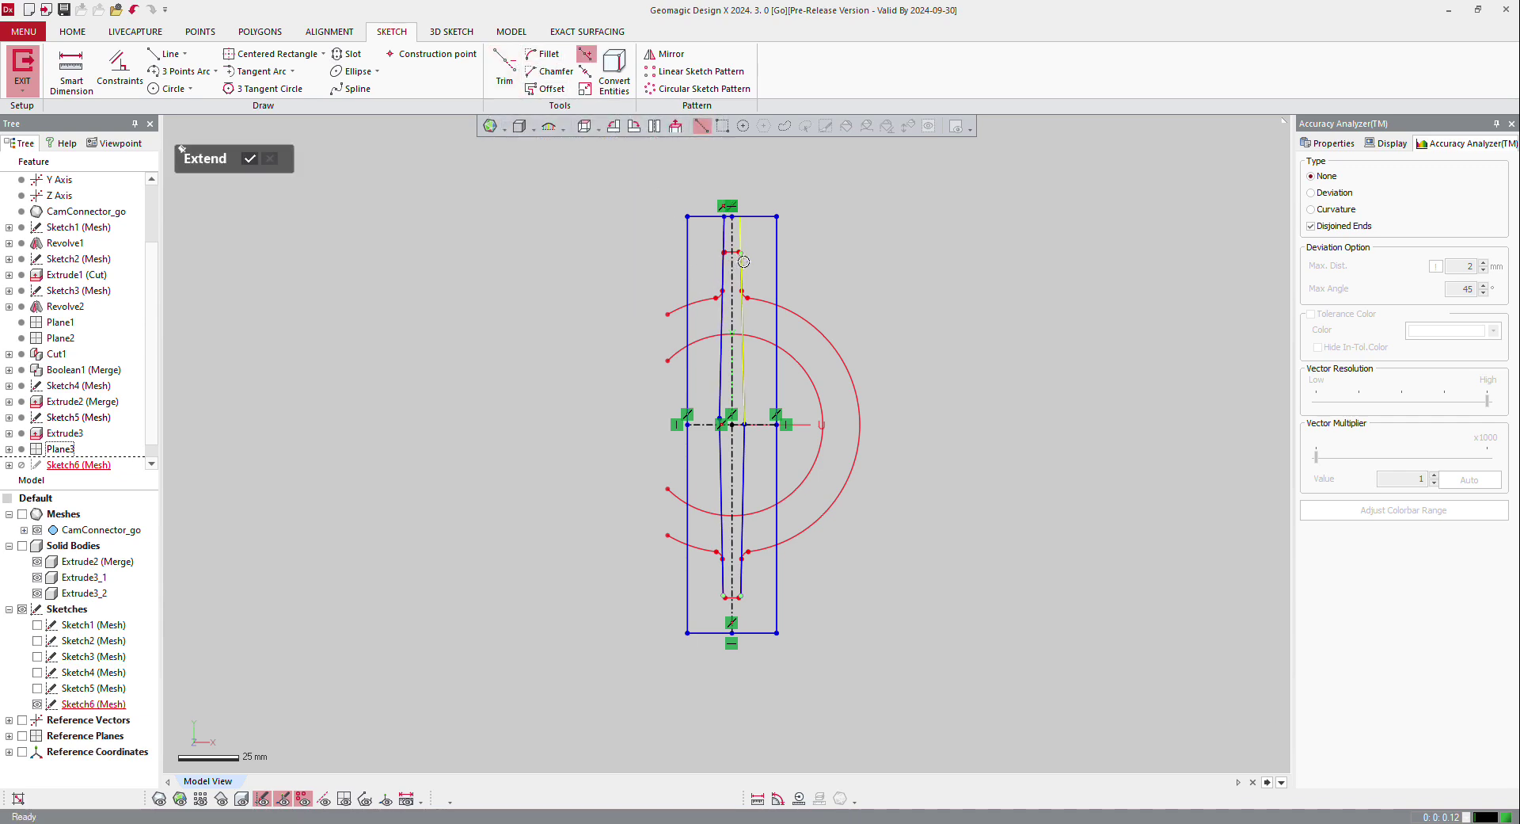
click(719, 586)
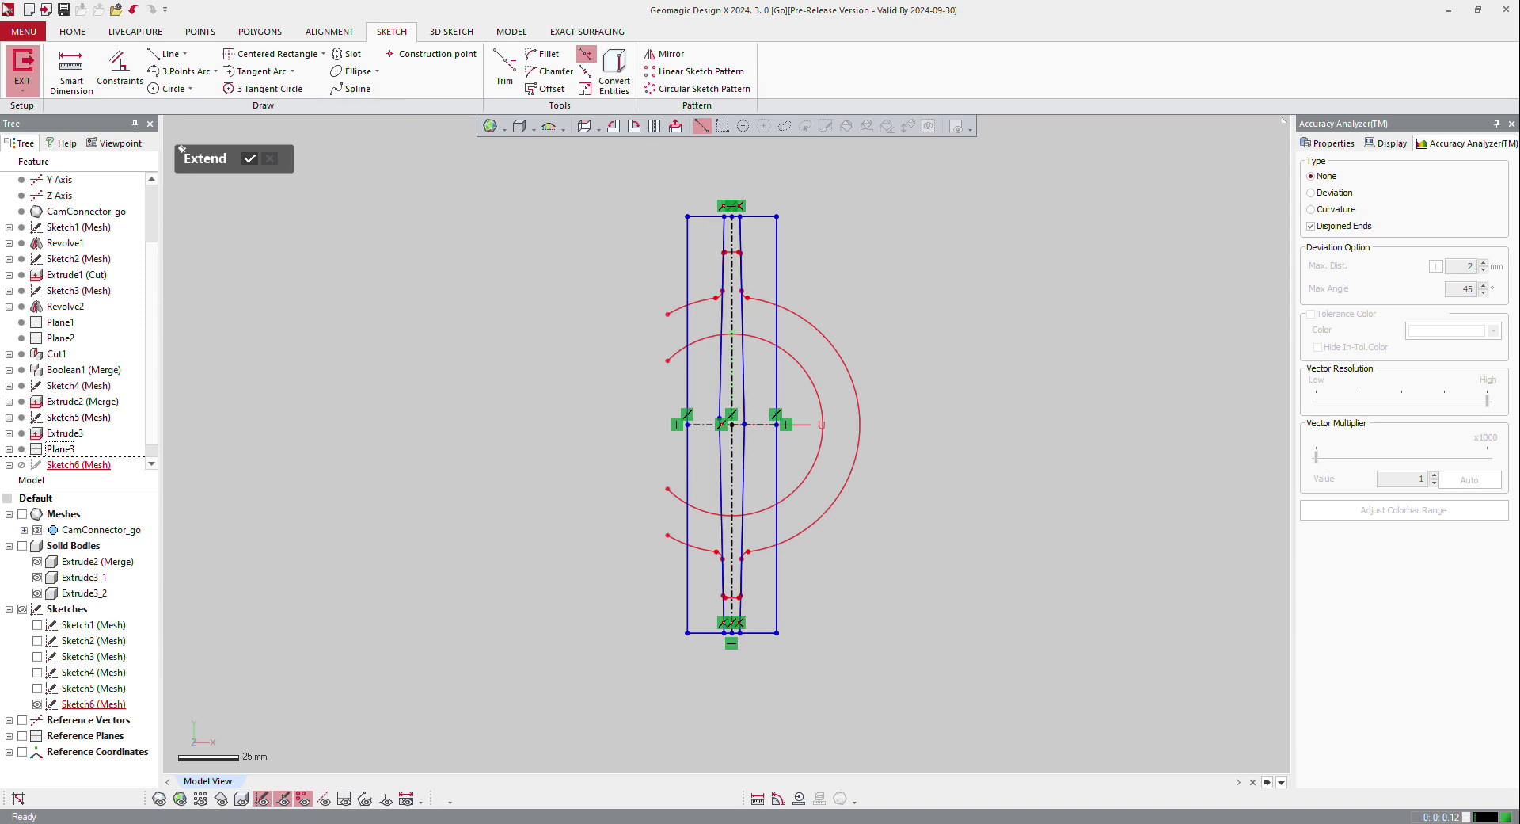
click(22, 67)
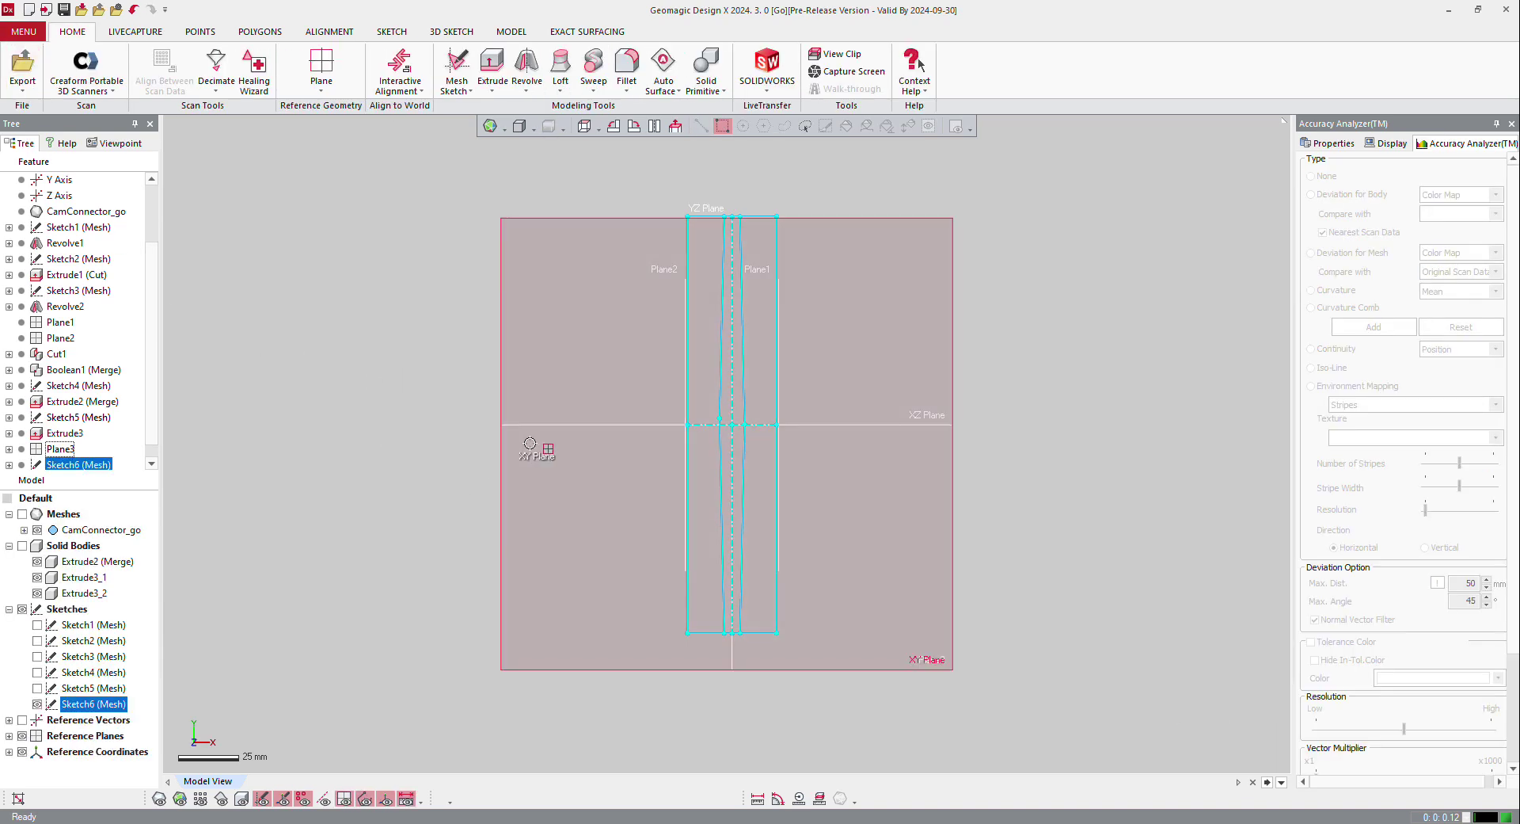
Set up a 14 mm Mid Plane extrusion of the two strips between the rectangle and the lug side lines
mouse_move(530, 442)
right_down()
mouse_move(709, 312)
mouse_move(665, 443)
mouse_move(845, 340)
mouse_move(772, 365)
right_up()
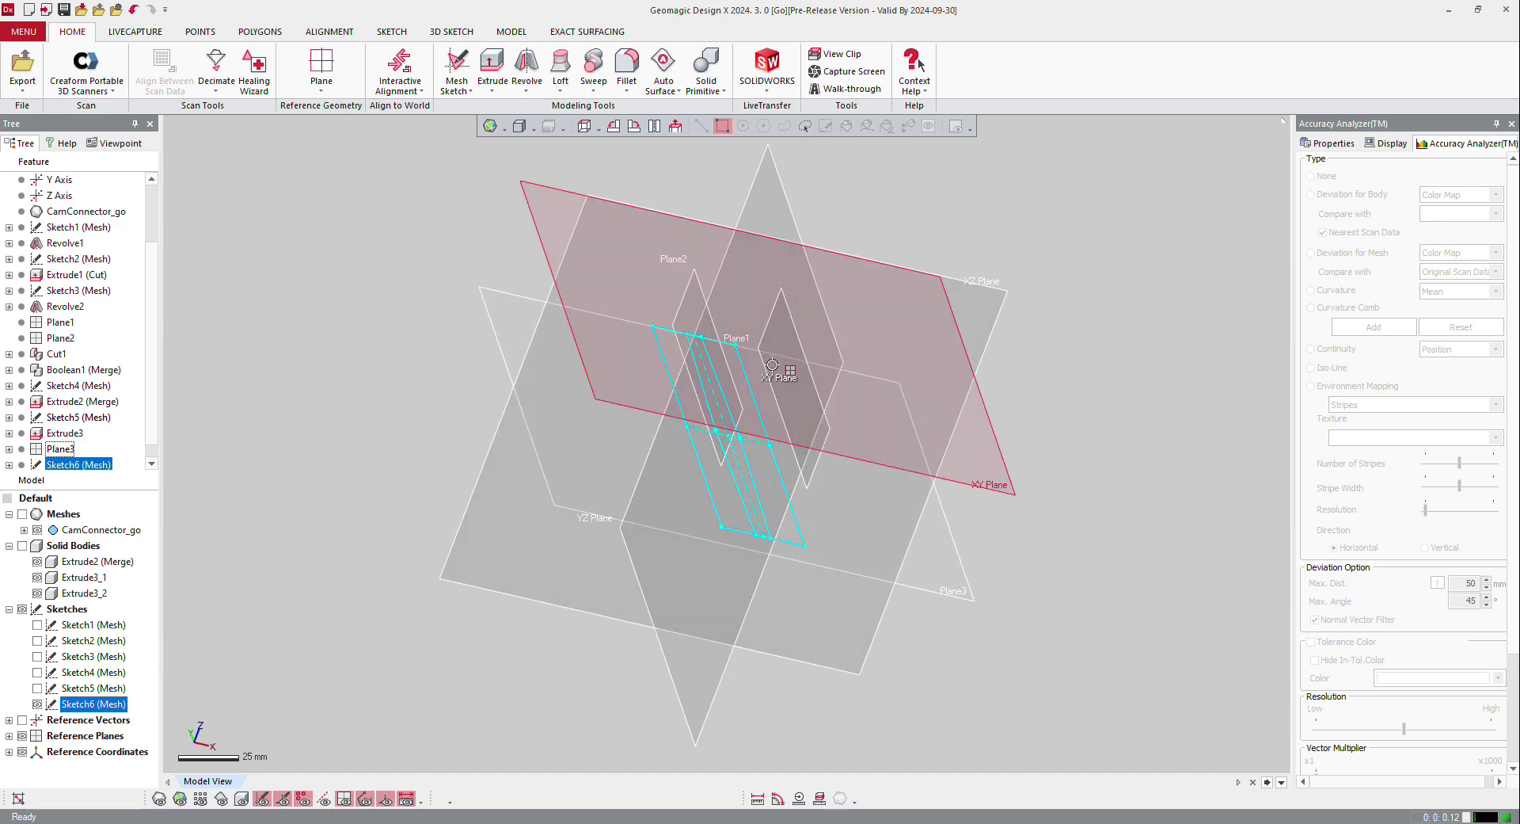
right_click(677, 395)
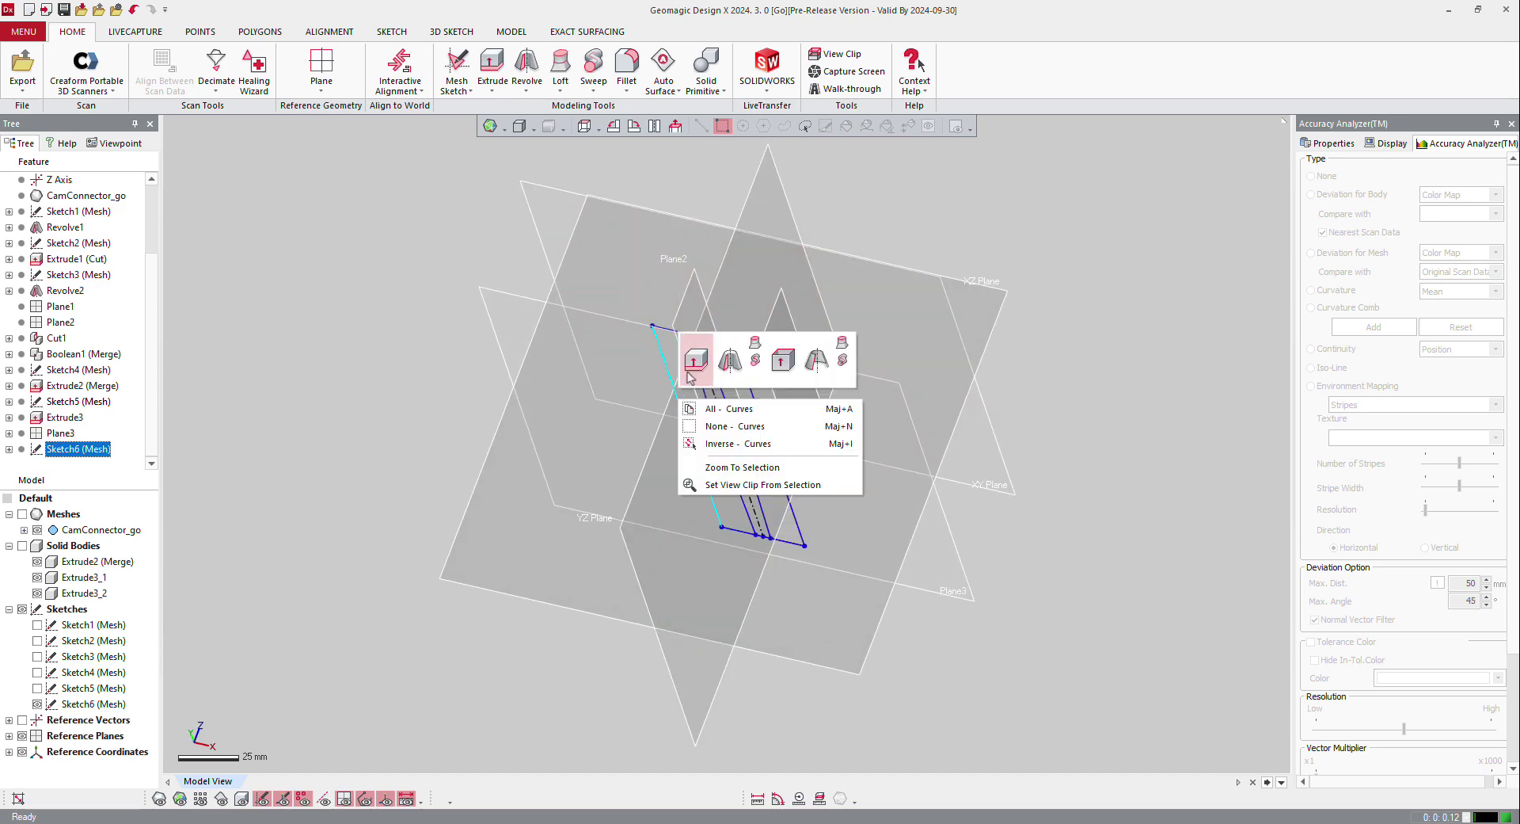
click(695, 362)
click(675, 368)
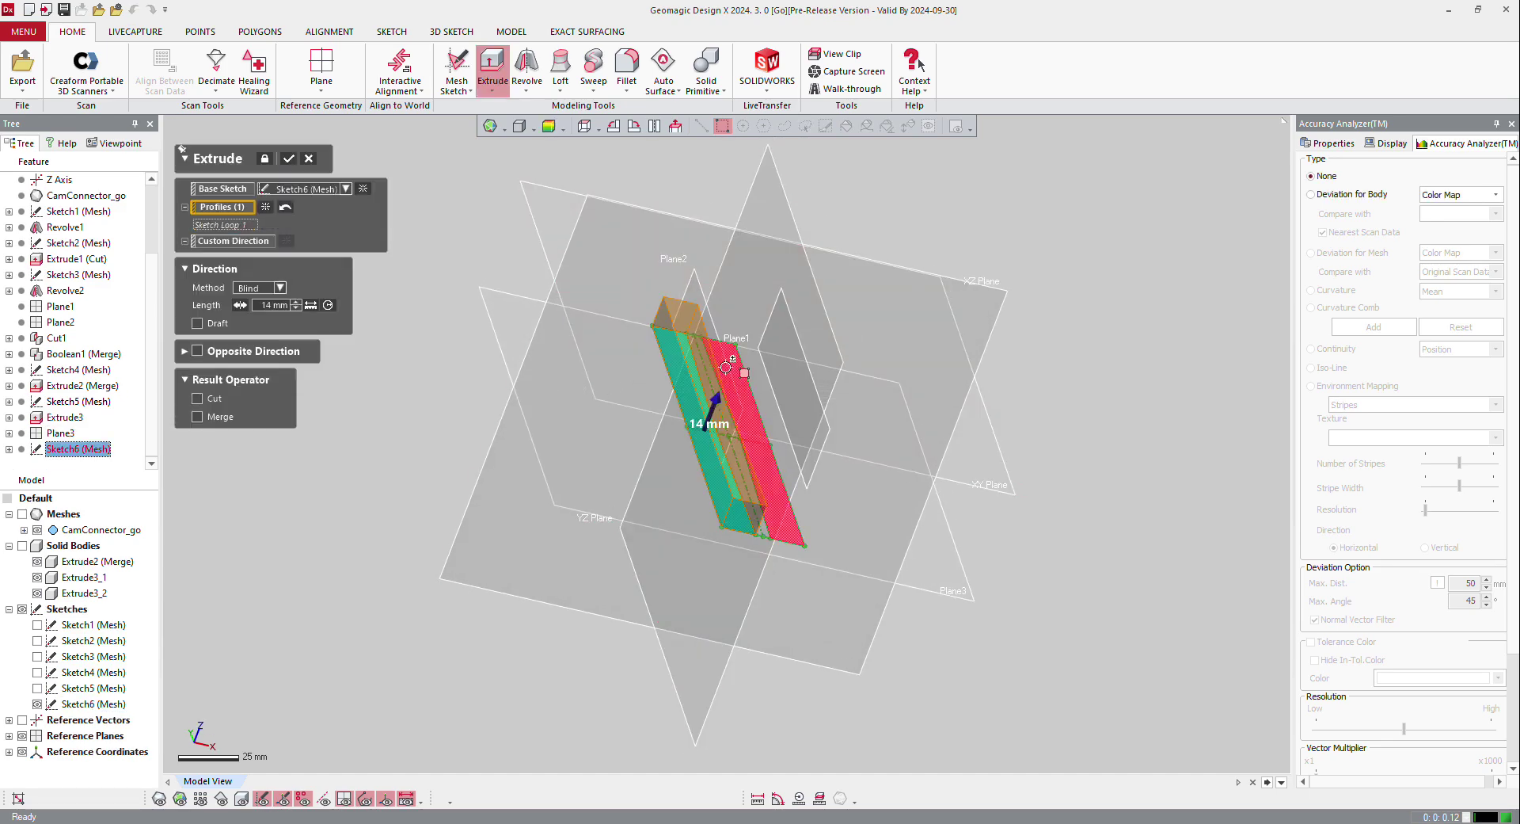
click(735, 364)
click(269, 303)
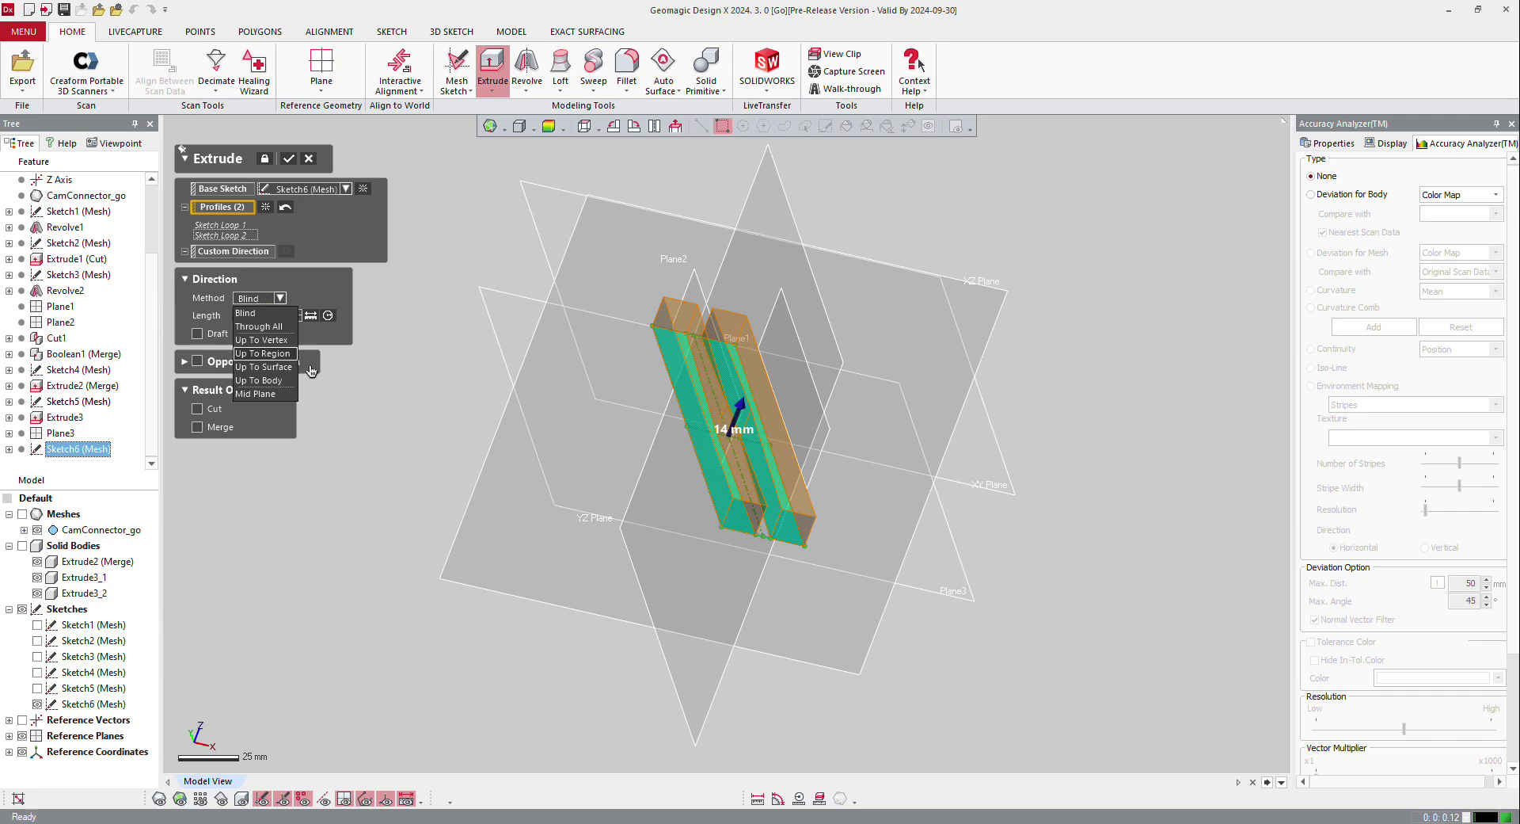
click(283, 392)
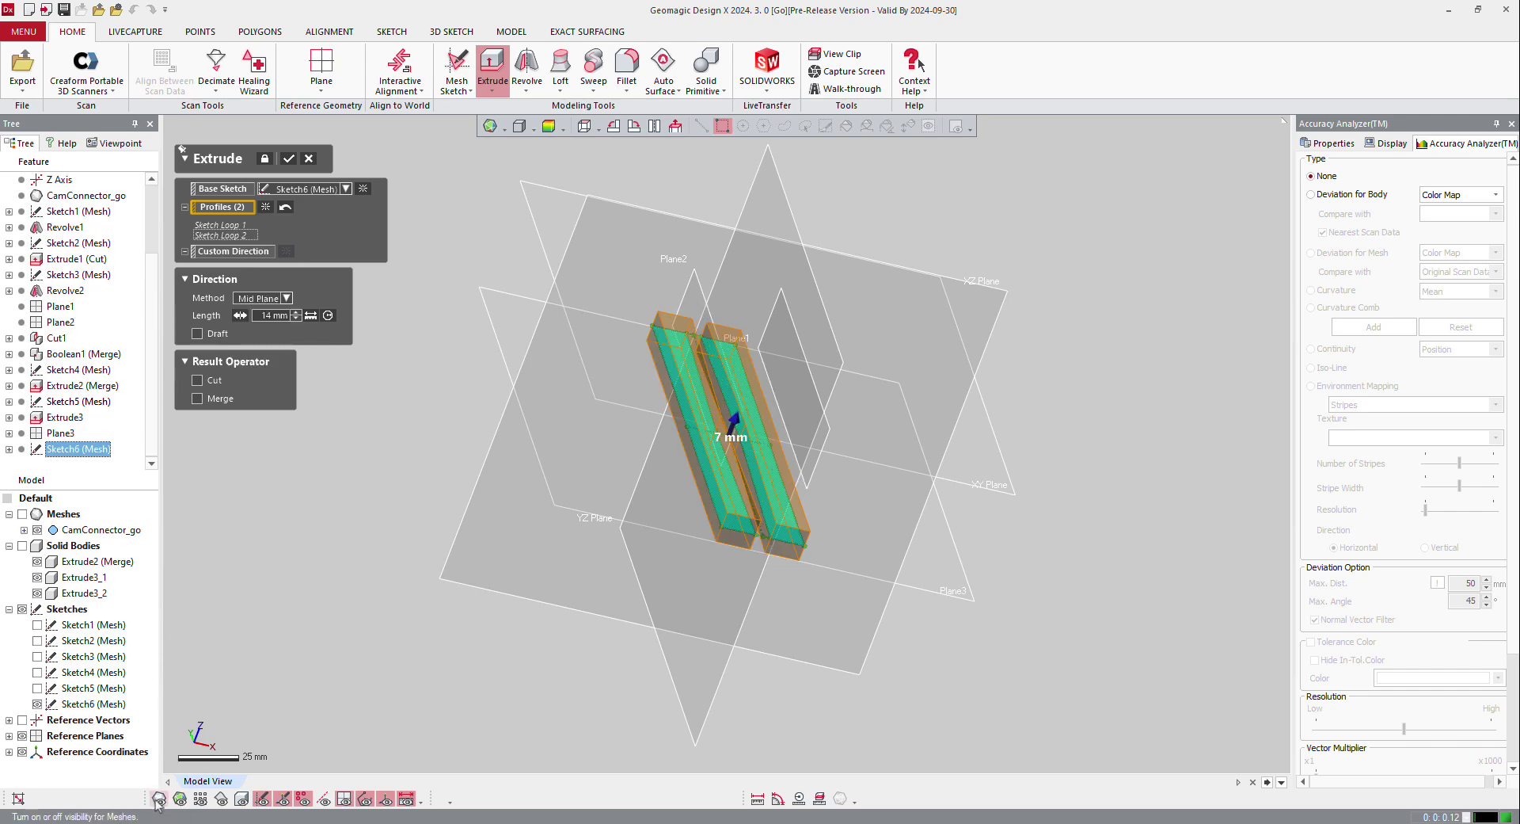
Show the solid bodies, check the extrusion preview against the lug thickness and create the blocks
click(244, 803)
right_drag(610, 475, 559, 415)
scroll(559, 416, up, 3)
scroll(614, 442, up, 5)
mouse_move(829, 478)
right_down()
mouse_move(716, 455)
mouse_move(786, 478)
right_up()
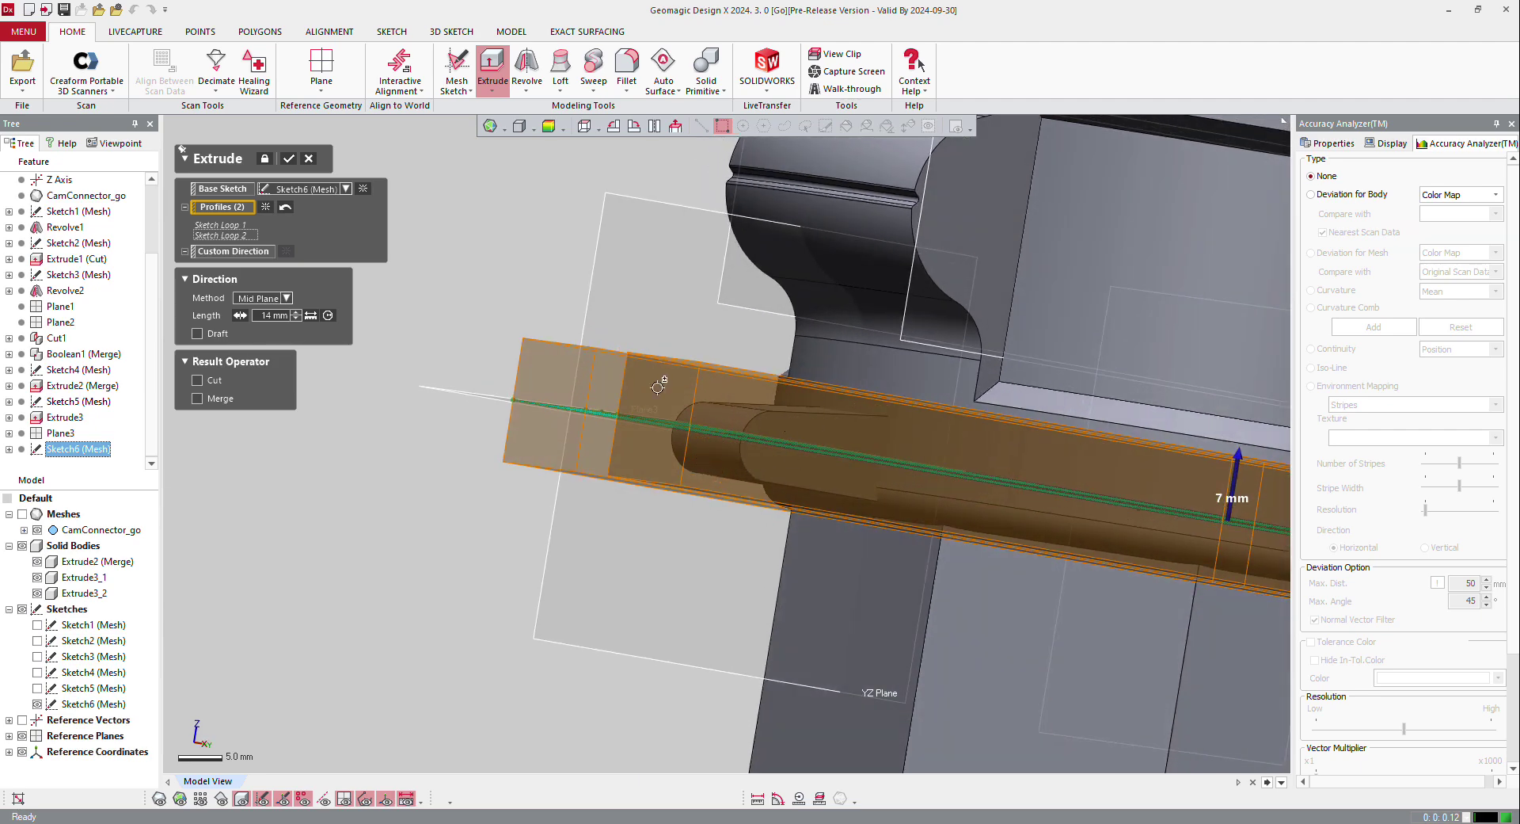
click(289, 158)
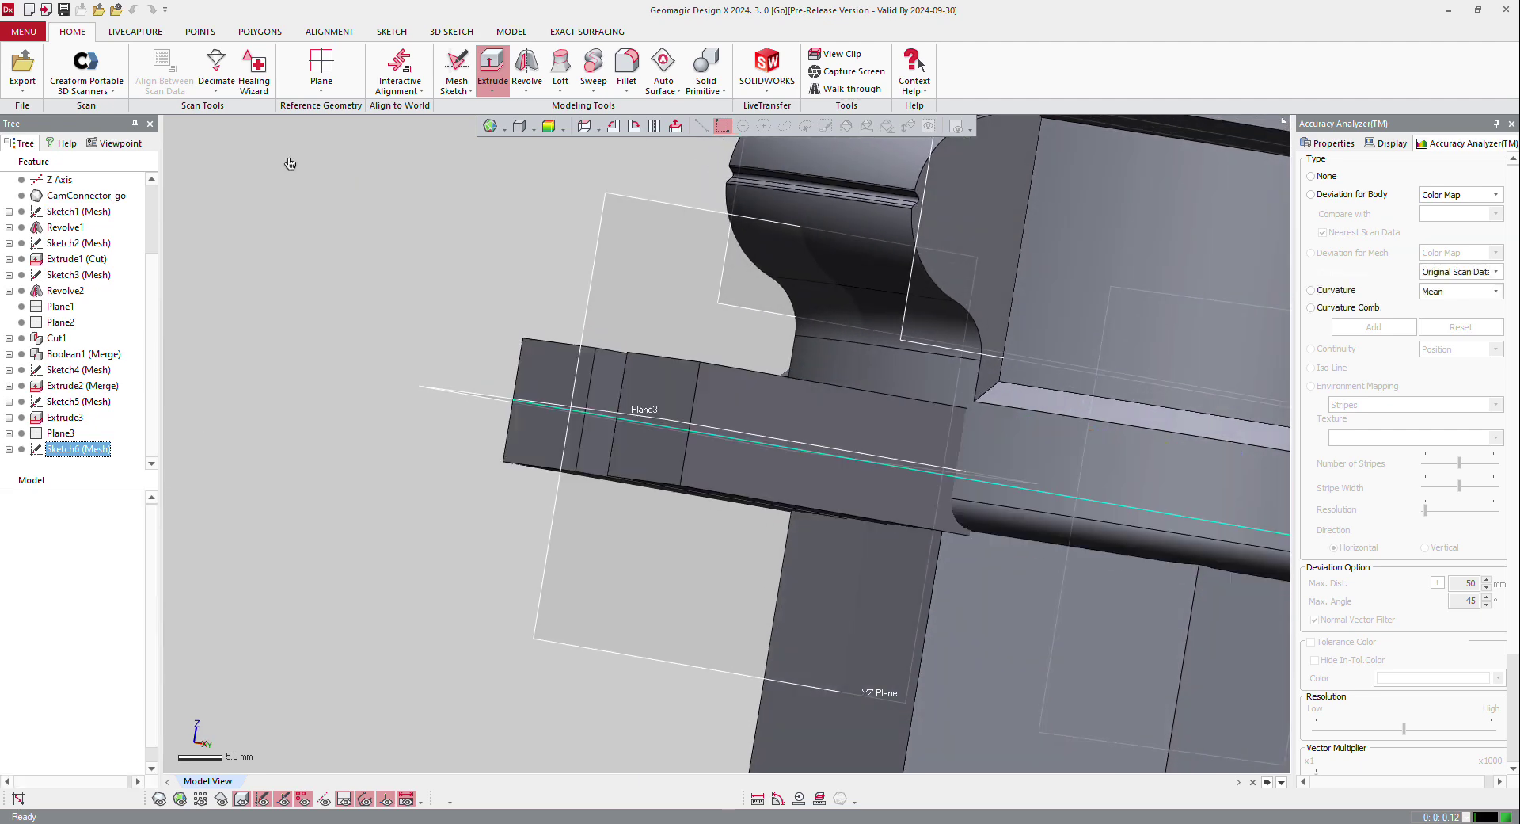
Cut both lug bodies with a Boolean operation, using the two extruded blocks as the tool bodies
right_drag(528, 197, 739, 353)
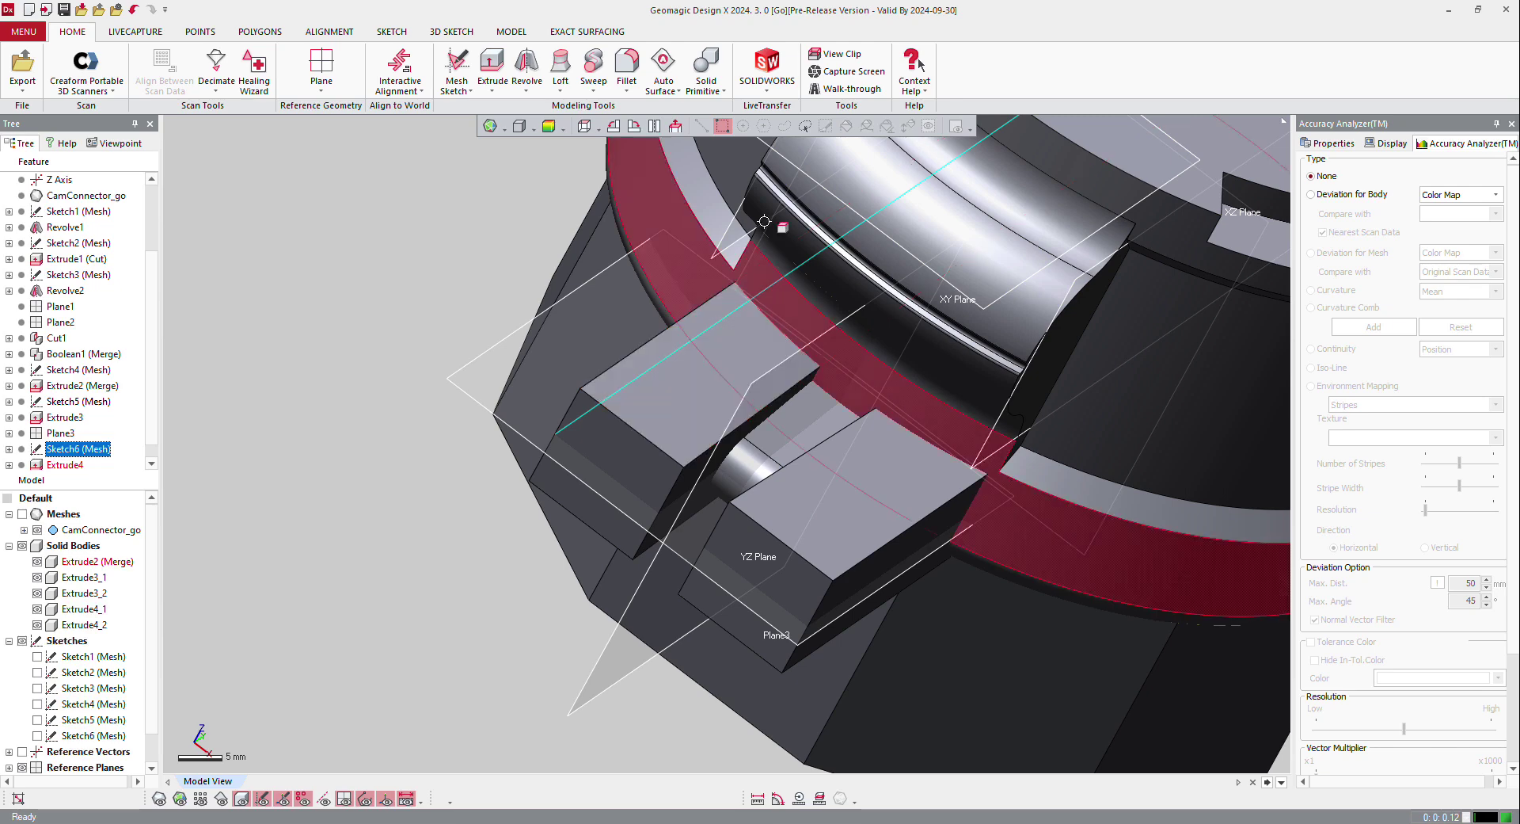
click(507, 31)
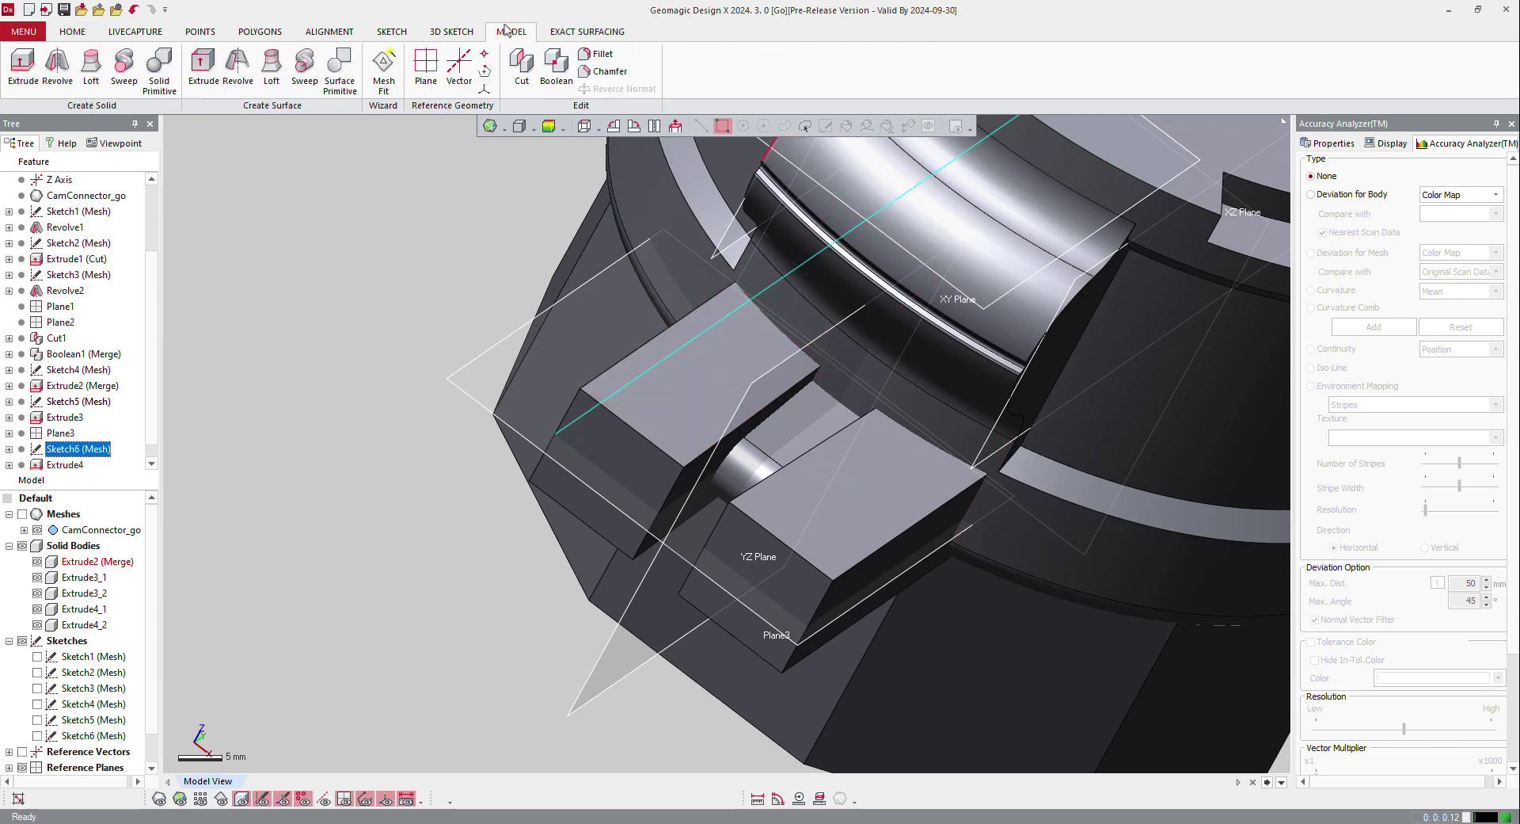
click(548, 60)
click(196, 227)
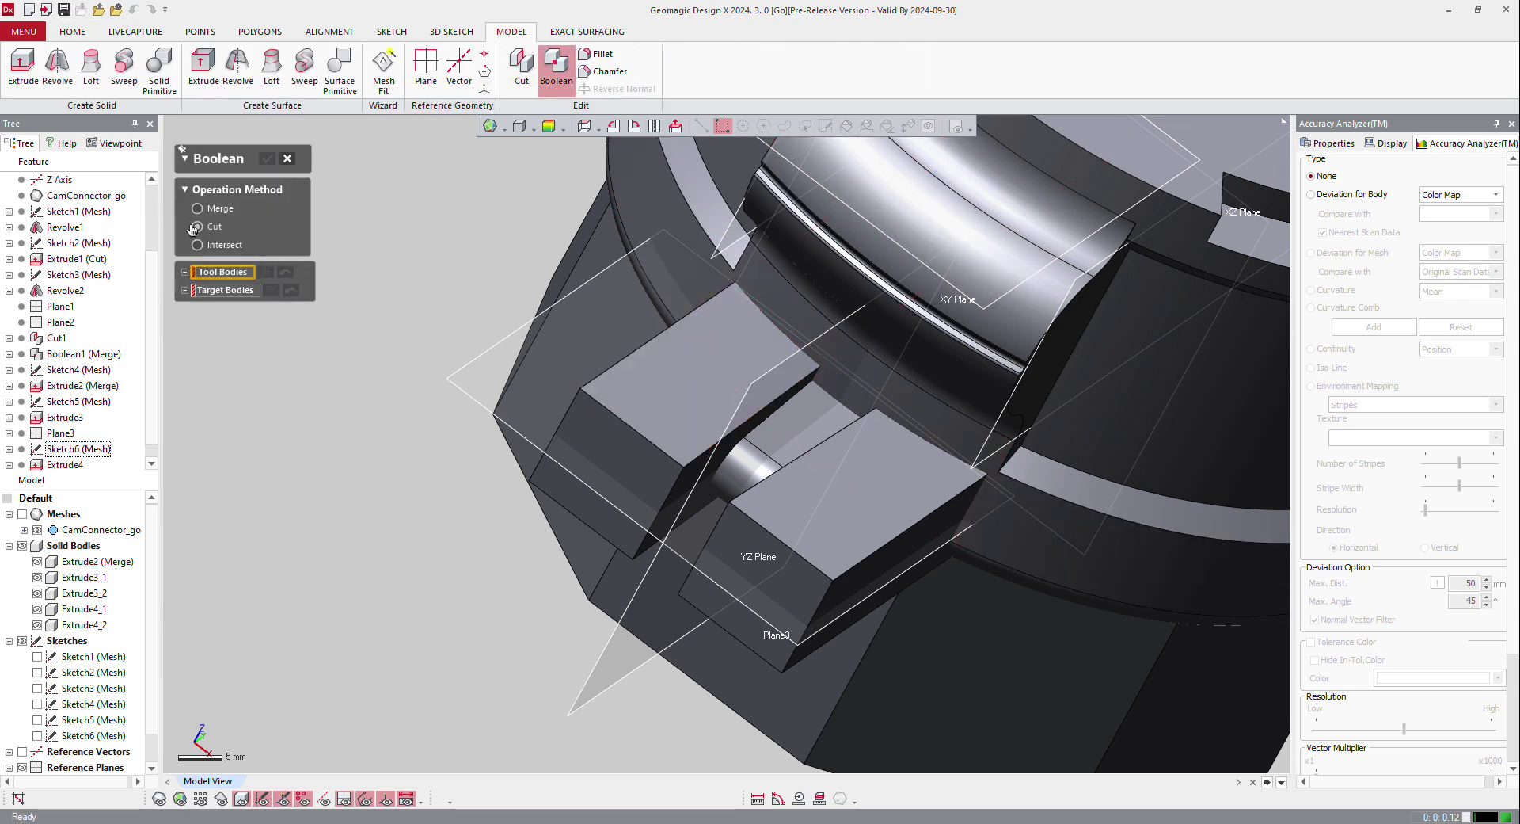
click(678, 367)
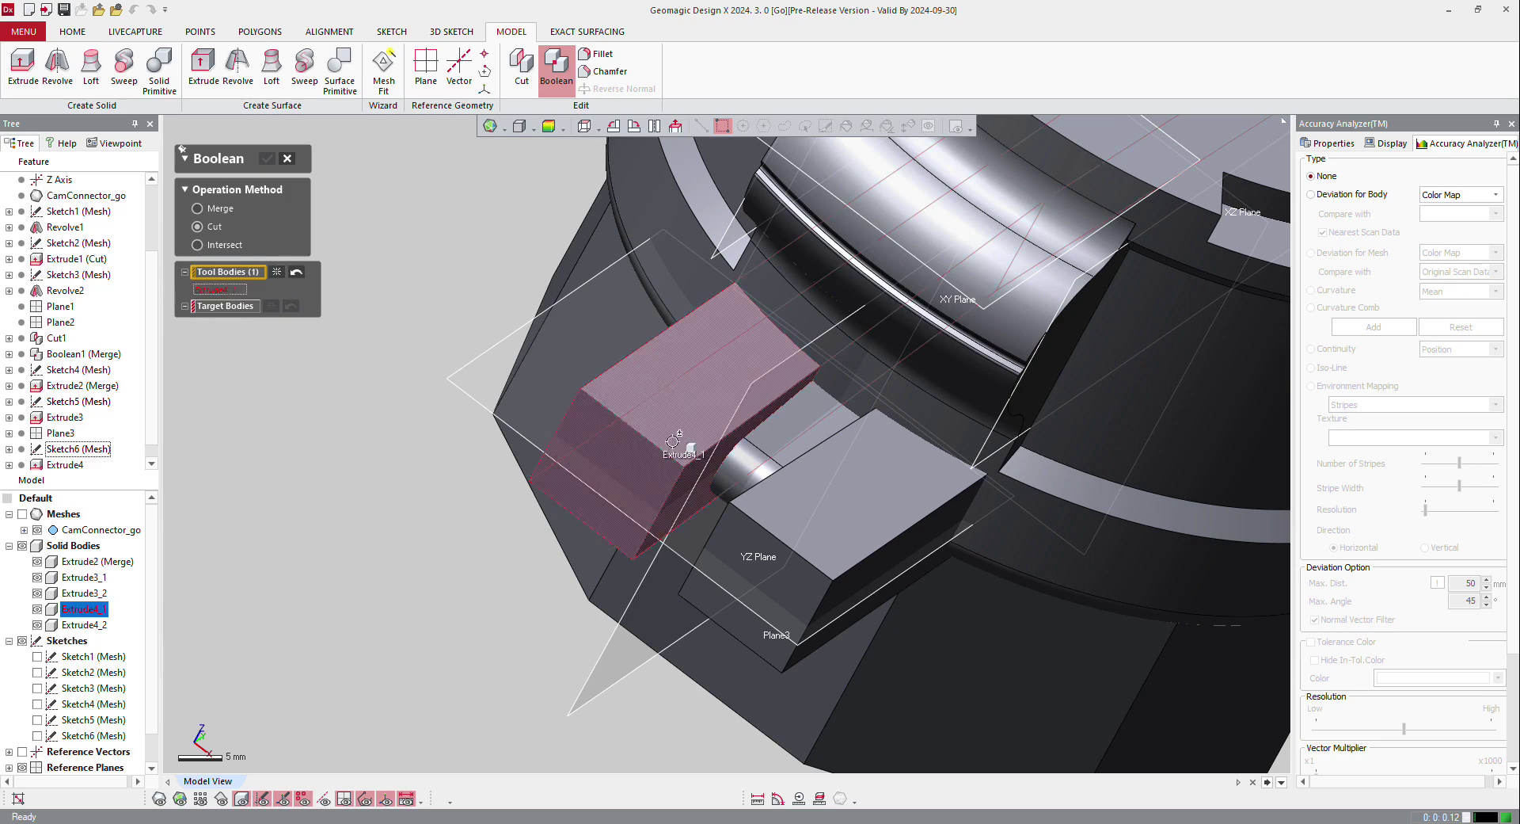
click(855, 533)
click(204, 316)
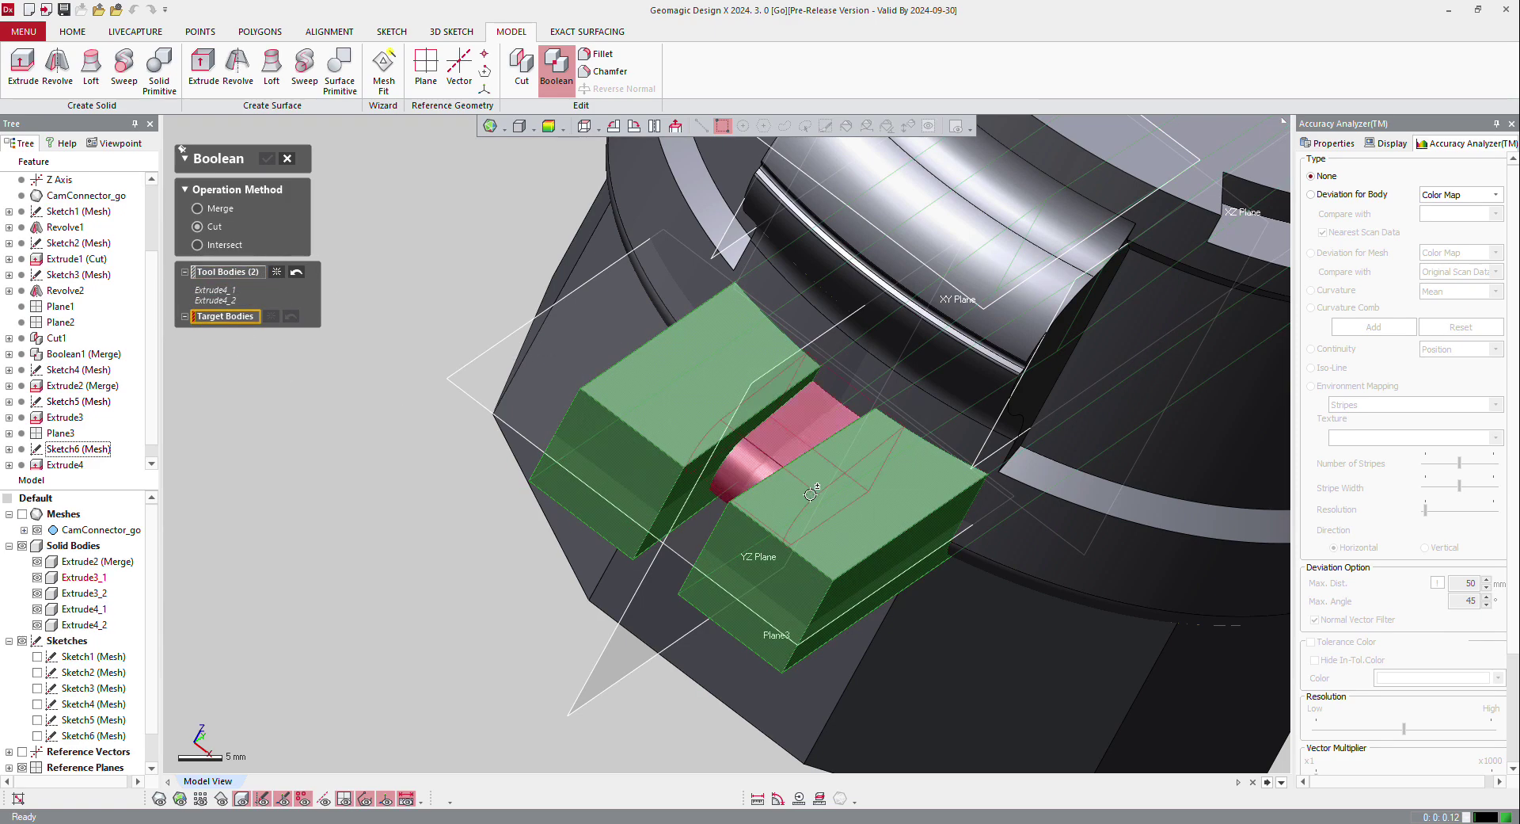
click(816, 396)
scroll(570, 439, down, 5)
right_drag(570, 439, 665, 512)
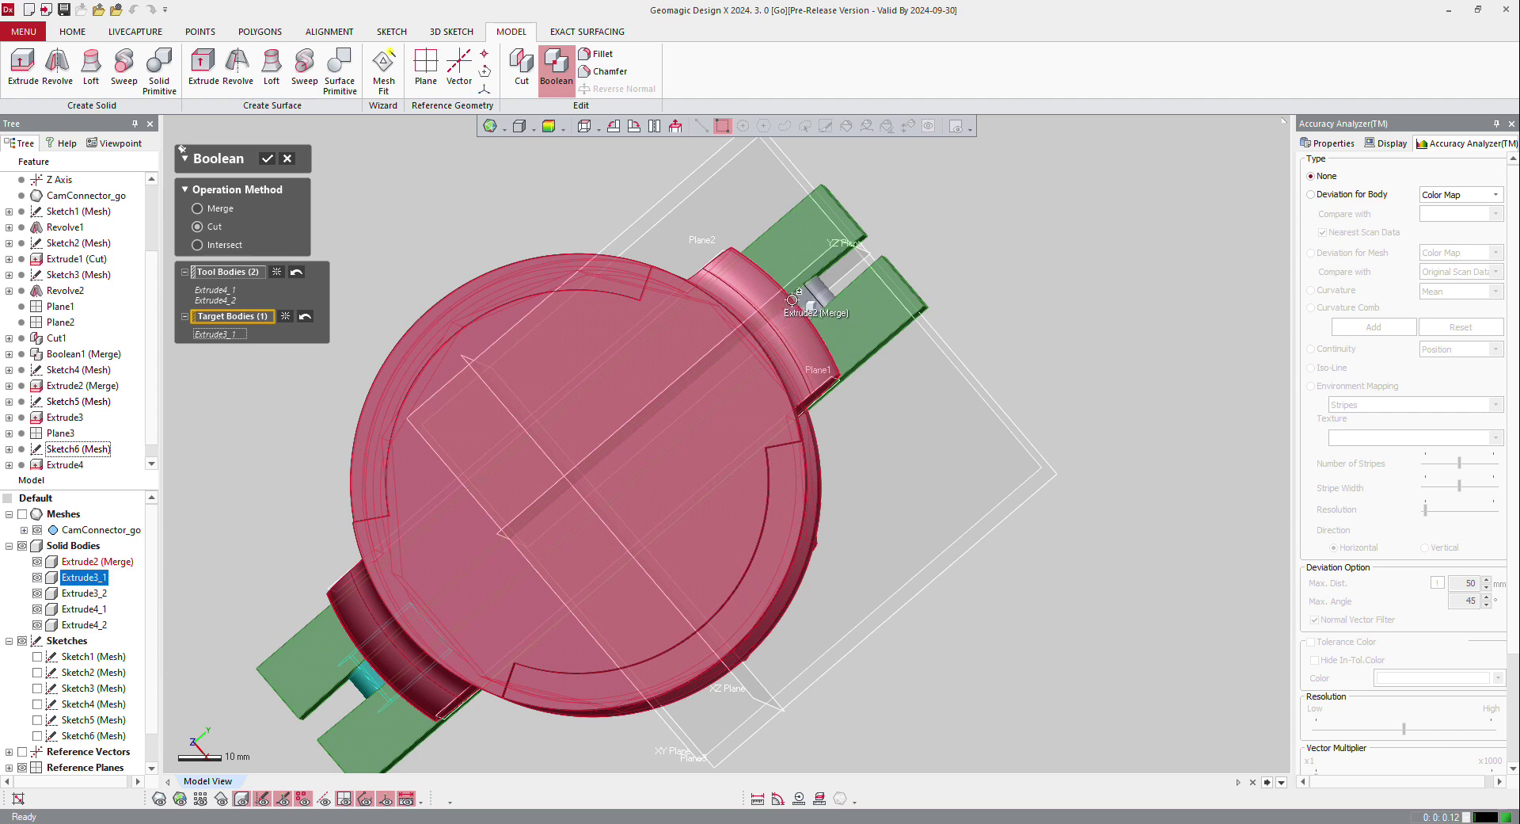
click(814, 294)
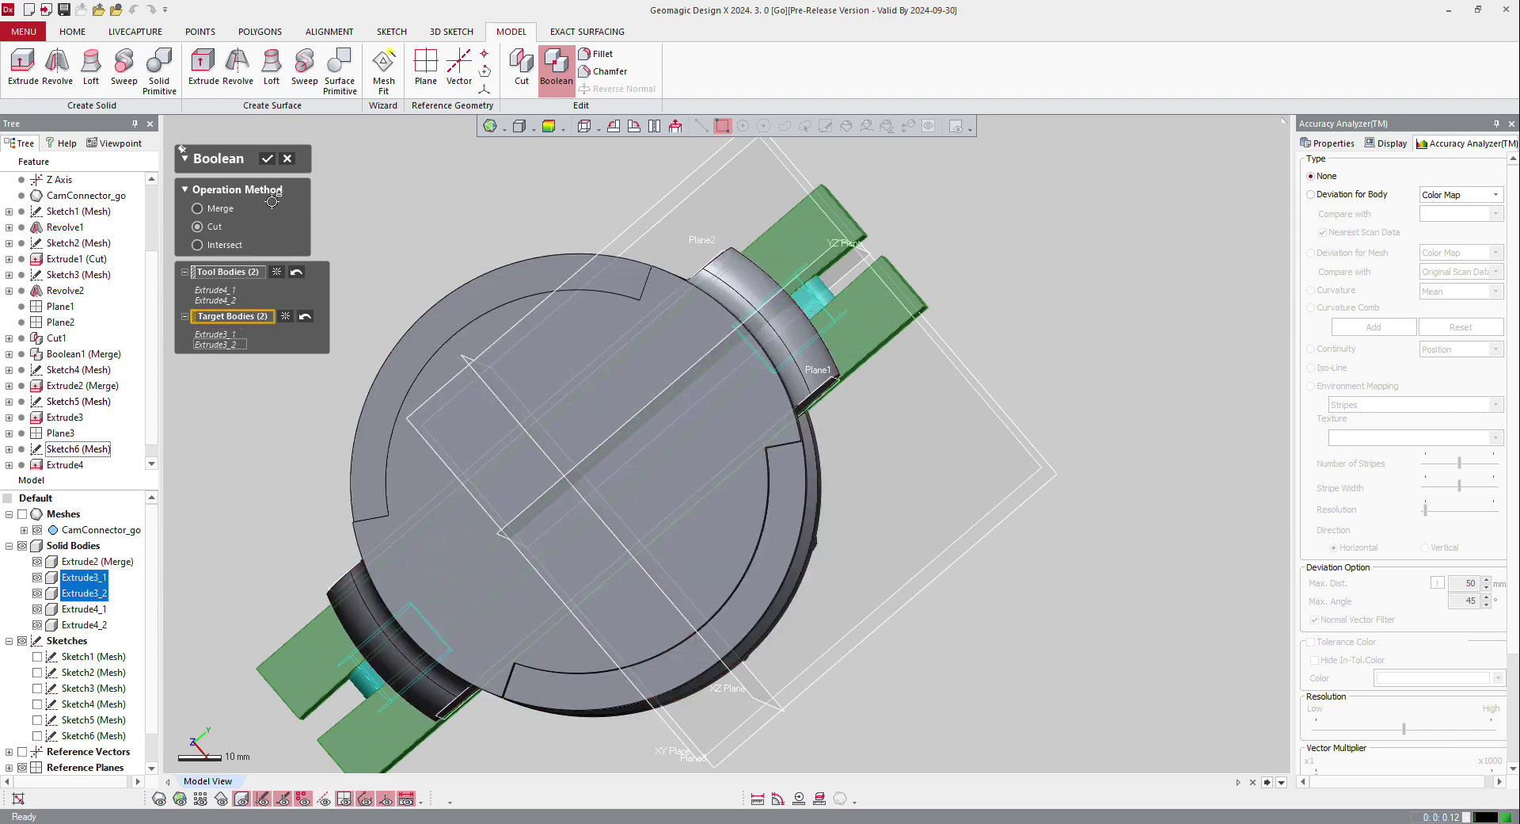
click(268, 160)
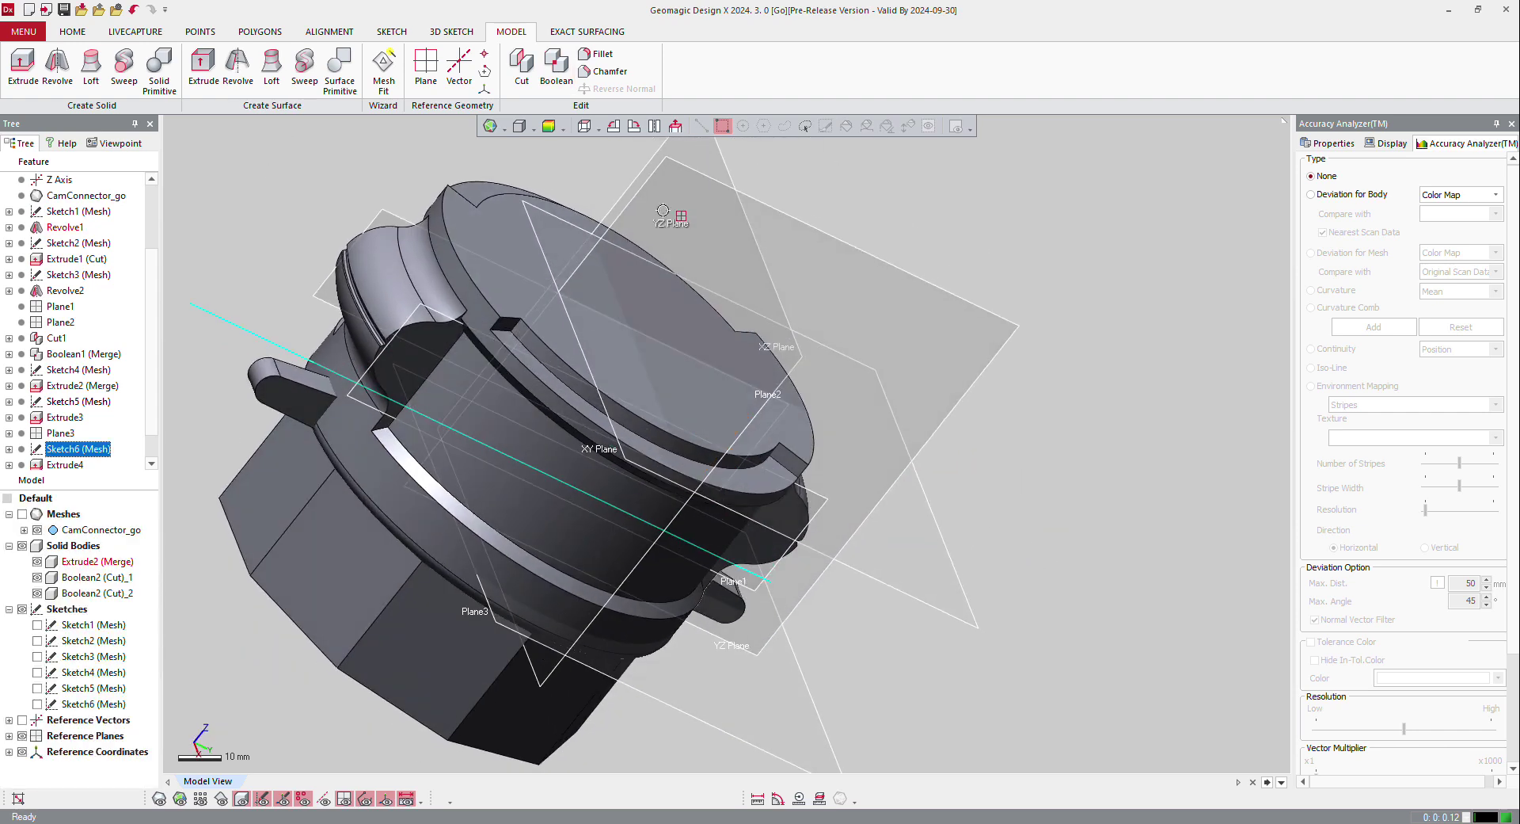
Merge the two trimmed lugs and the main connector body into one solid with a Boolean operation
right_drag(663, 210, 617, 418)
click(557, 68)
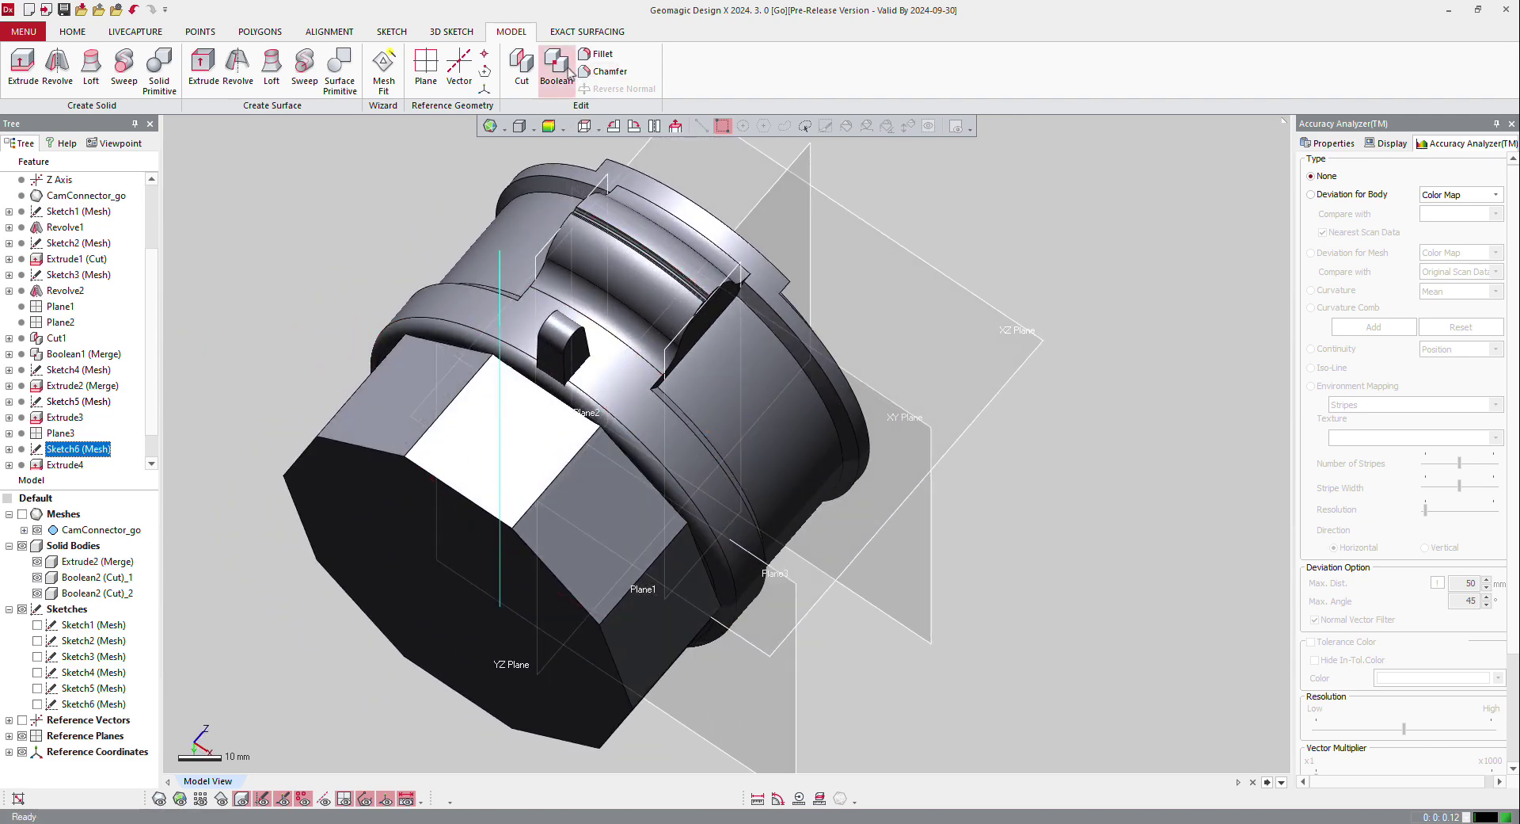
click(213, 210)
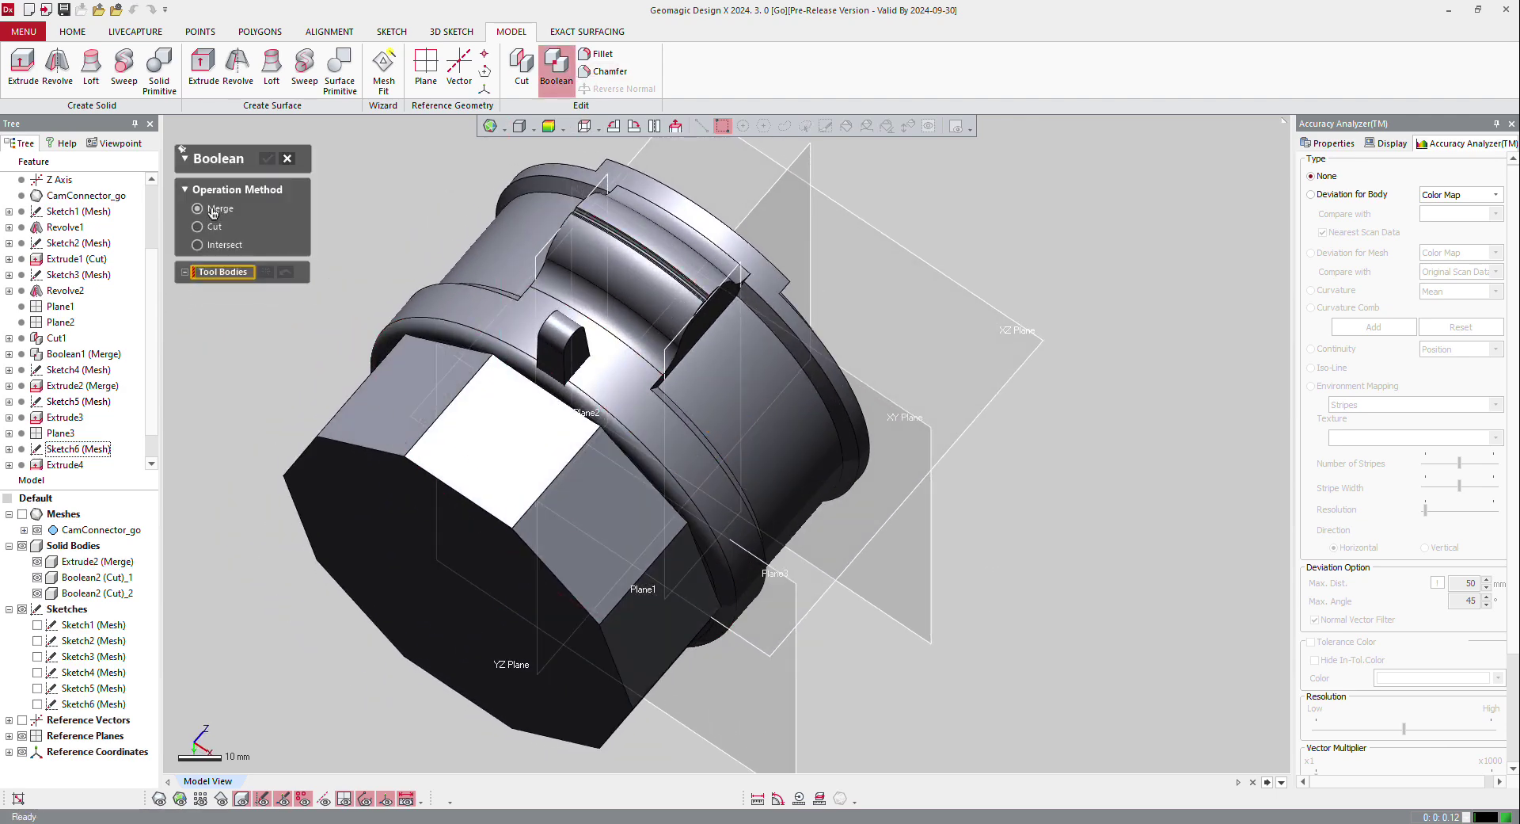
click(538, 335)
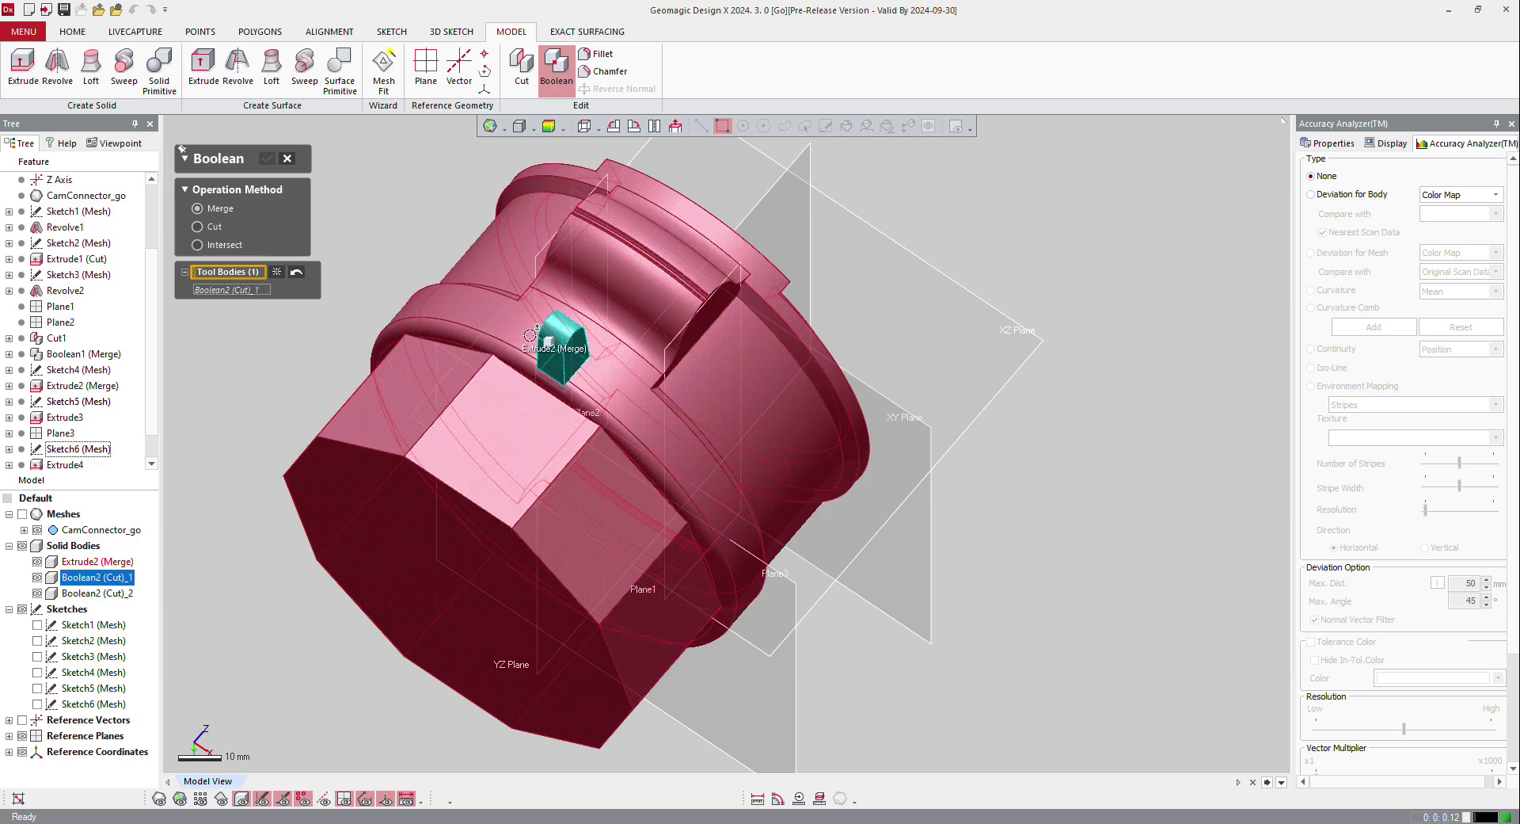
click(523, 335)
right_drag(523, 335, 318, 212)
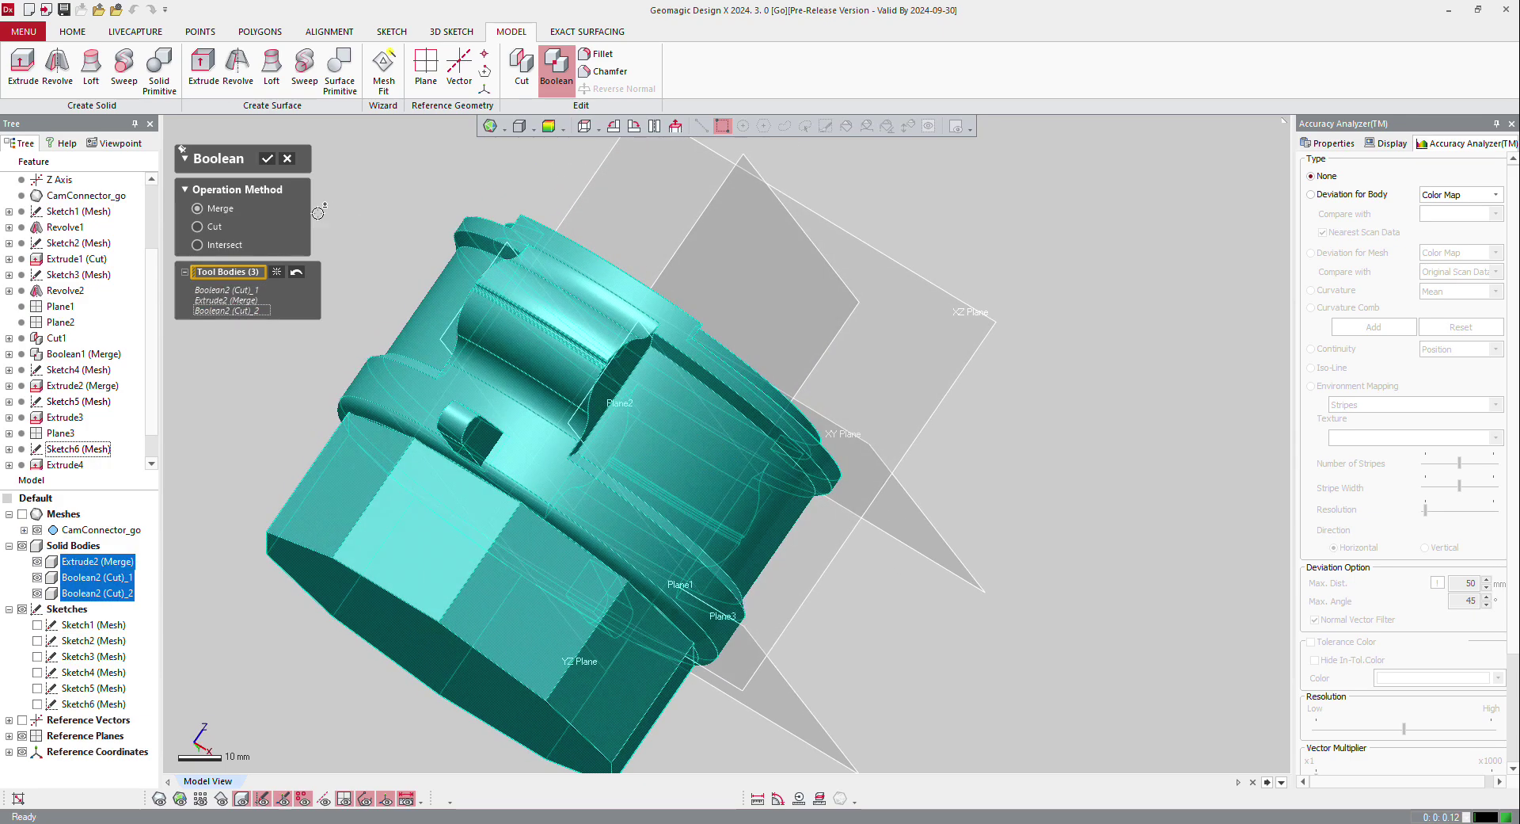
click(266, 159)
Display the scan mesh in place of the solid body and start a mesh sketch on the YZ Plane
right_drag(443, 333, 600, 409)
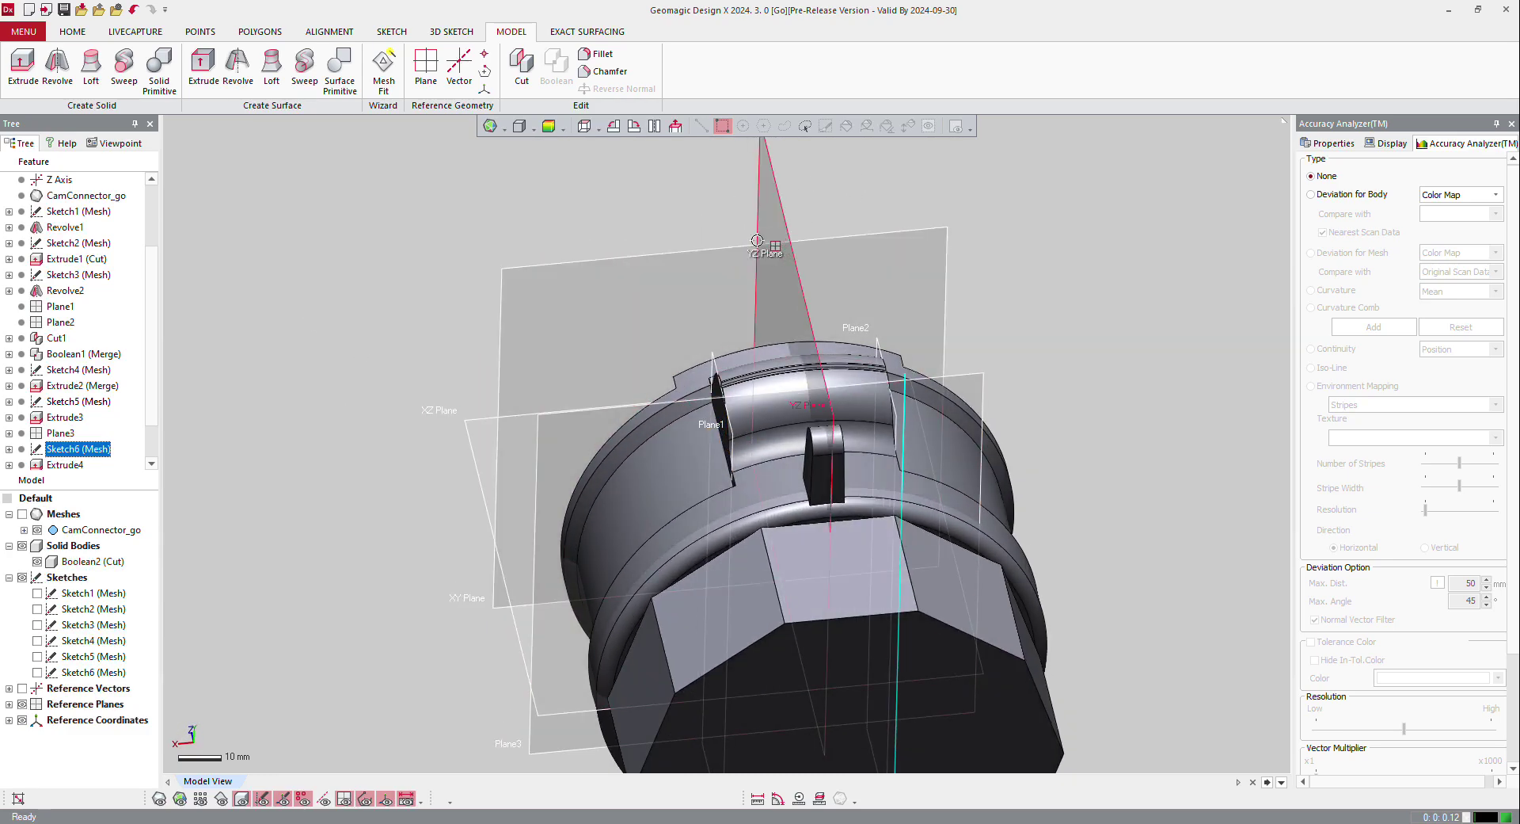
right_drag(926, 333, 554, 264)
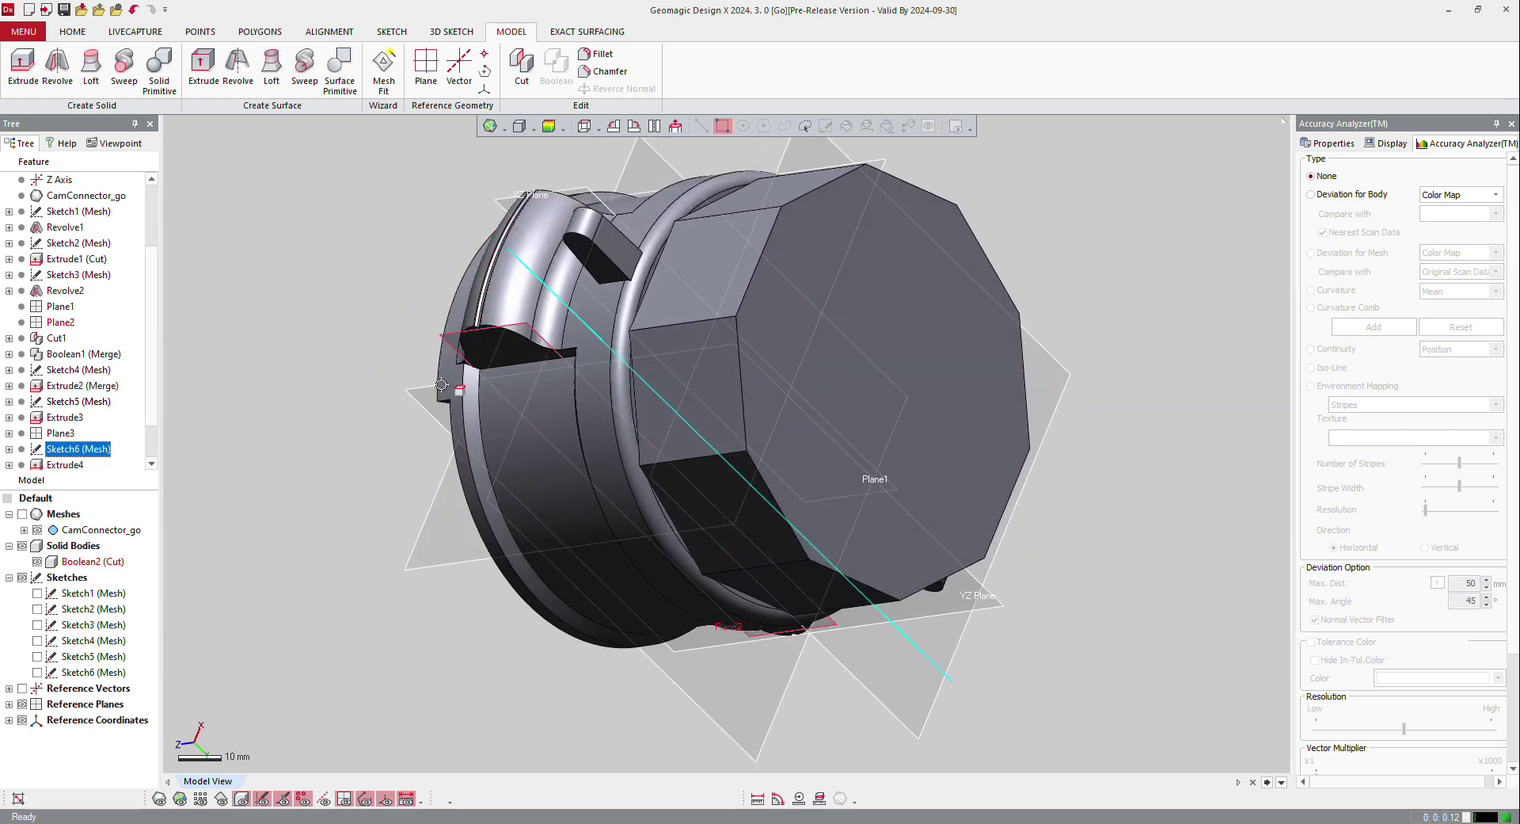
double_click(528, 346)
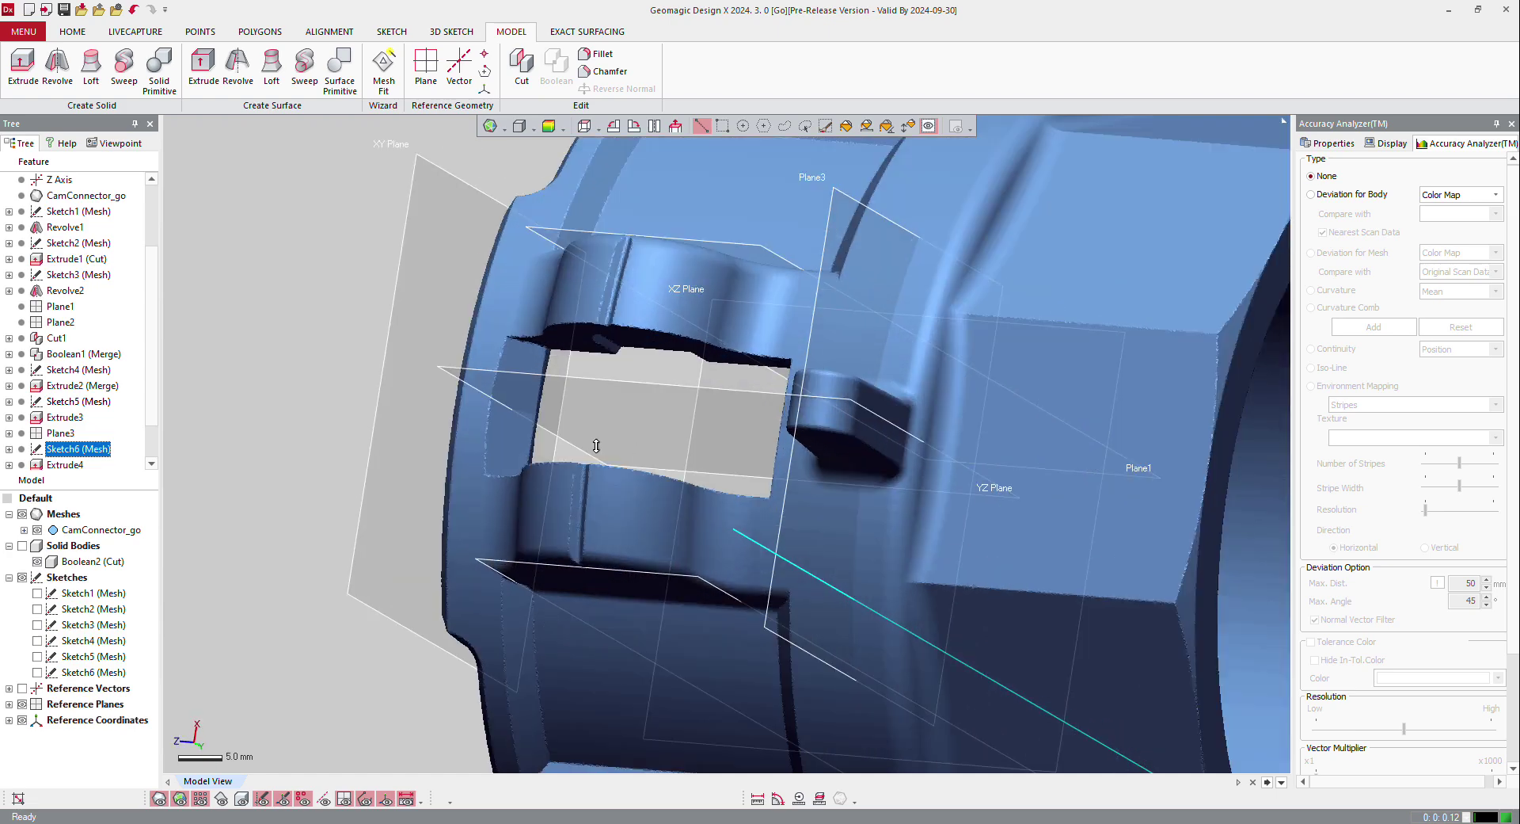
right_drag(596, 446, 570, 393)
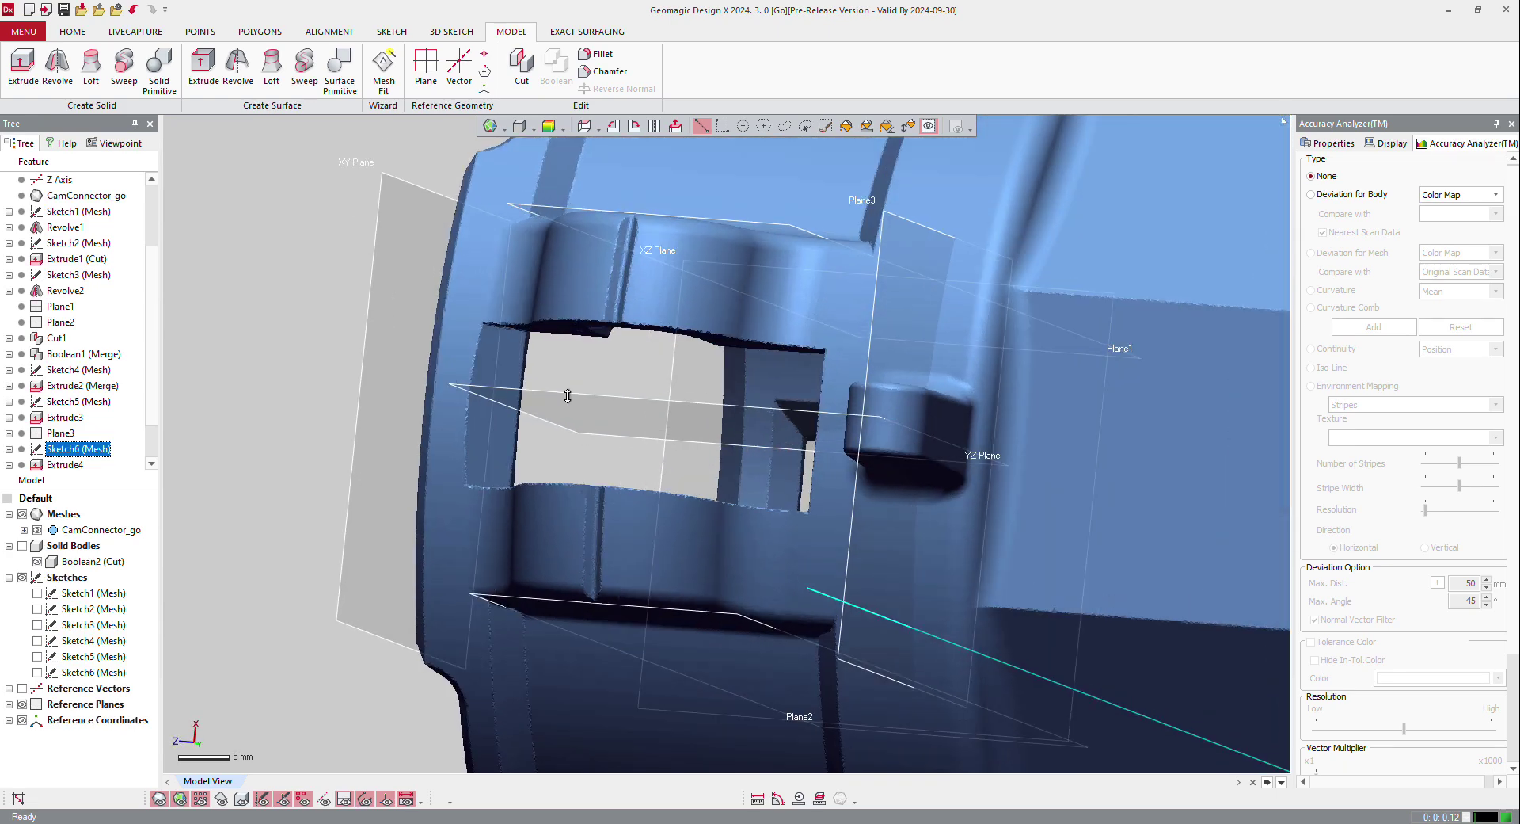
right_click(560, 393)
click(580, 260)
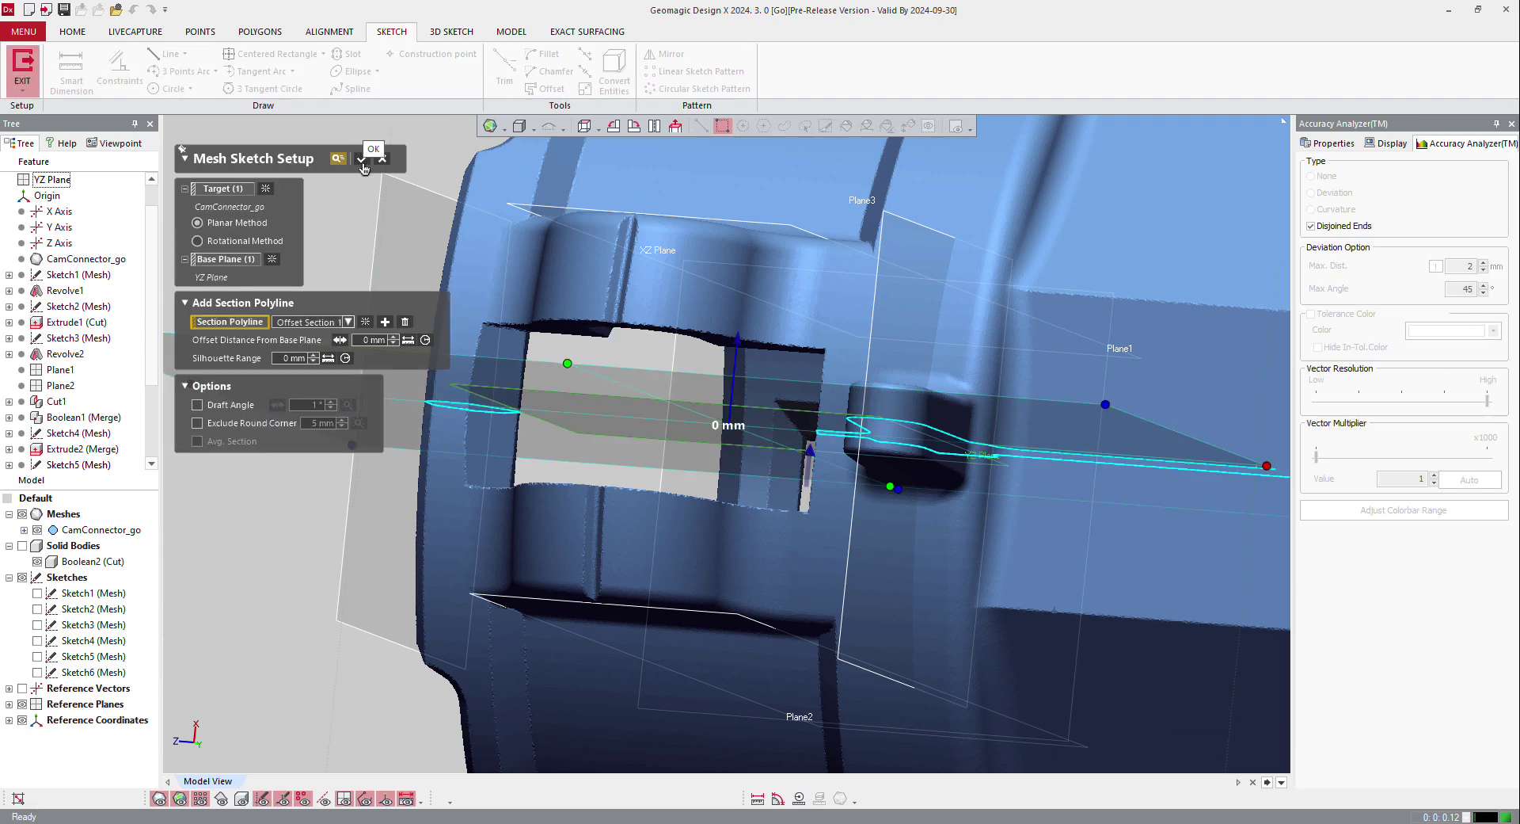
Stretch the section range across the full connector so that both sides of the mesh are sectioned
scroll(871, 443, down, 5)
right_drag(871, 443, 805, 476)
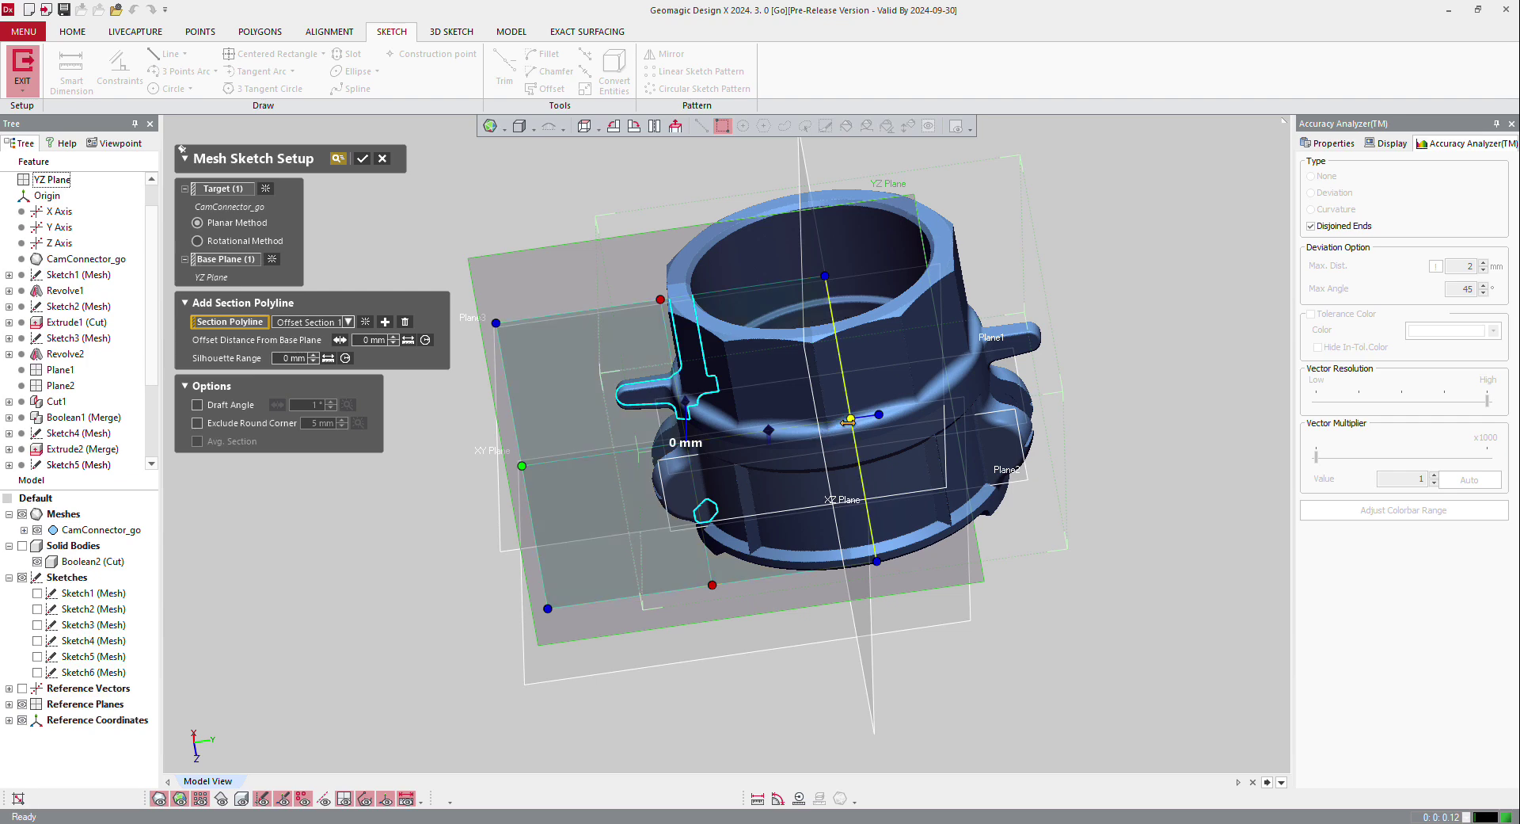
drag(851, 418, 869, 228)
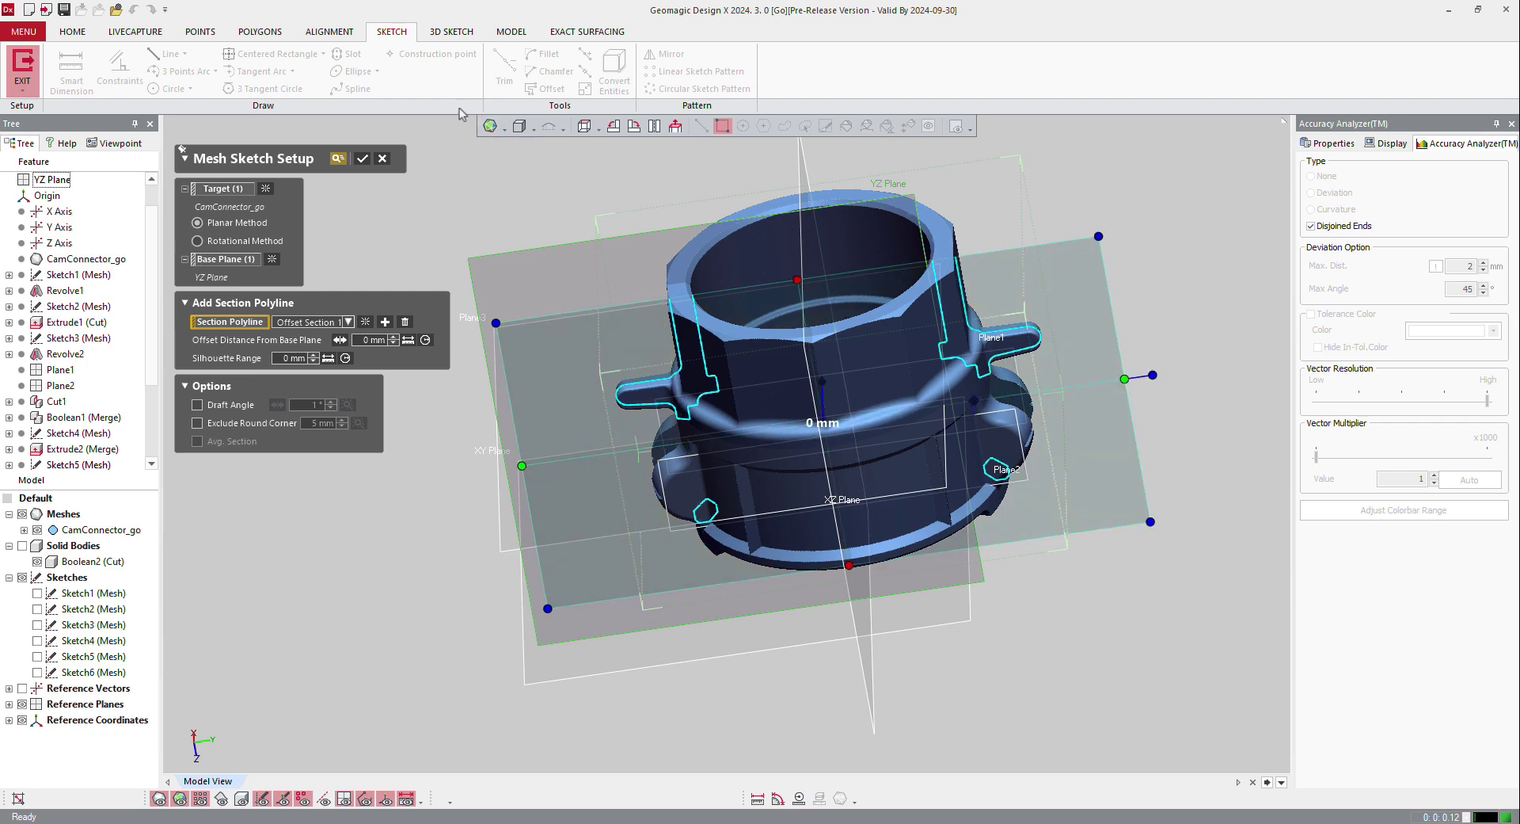
Accept the YZ Plane mesh section and display the scan mesh together with the section polylines
click(364, 159)
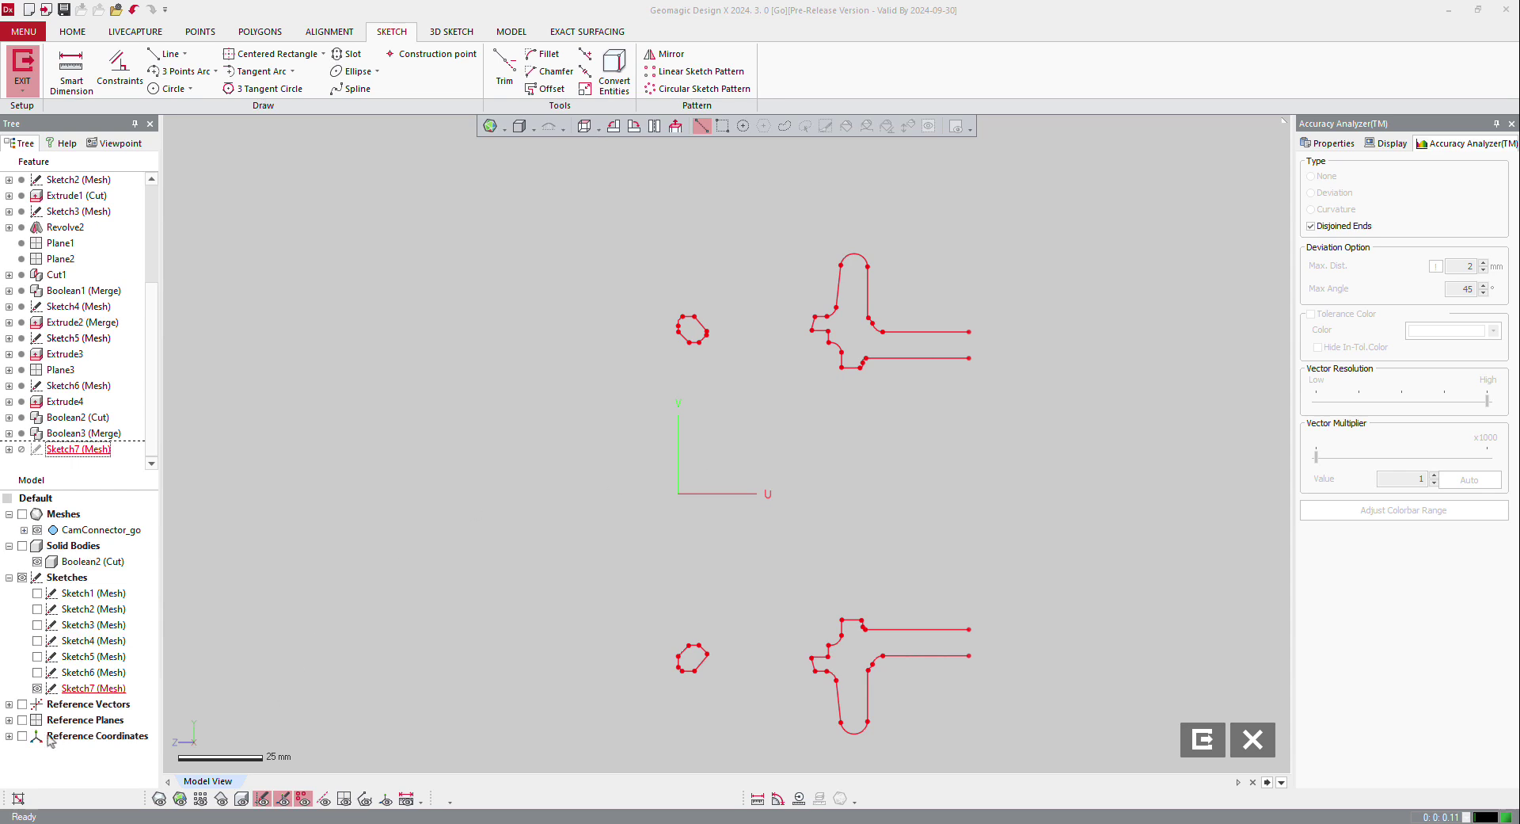
click(159, 799)
mouse_move(800, 372)
right_down()
mouse_move(903, 368)
mouse_move(504, 572)
mouse_move(648, 385)
right_up()
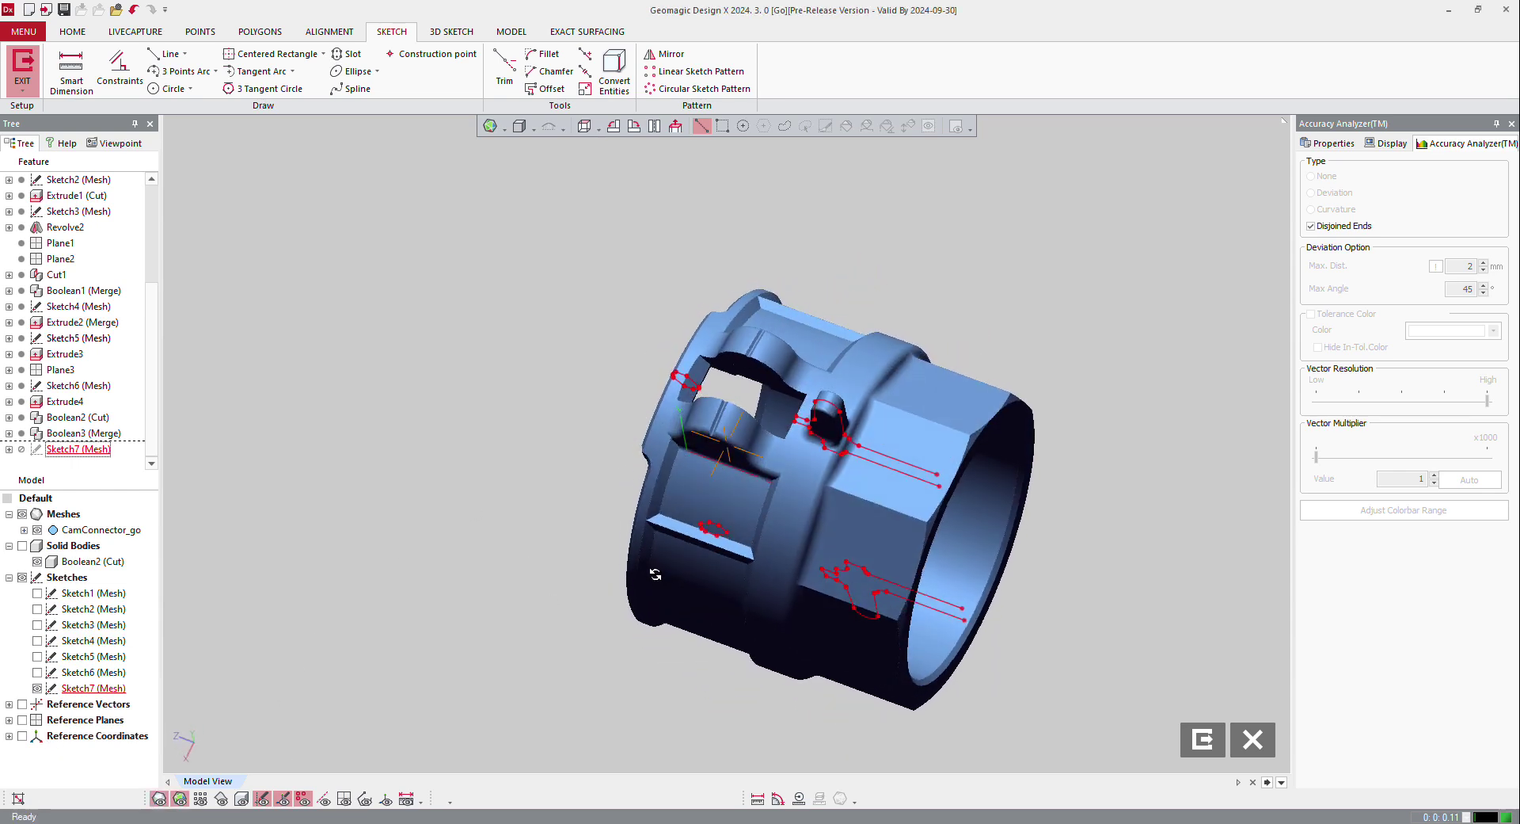
scroll(726, 383, up, 5)
Fit a short line to the facing edge of the small rim section and of the lug section, then hide the mesh
click(155, 57)
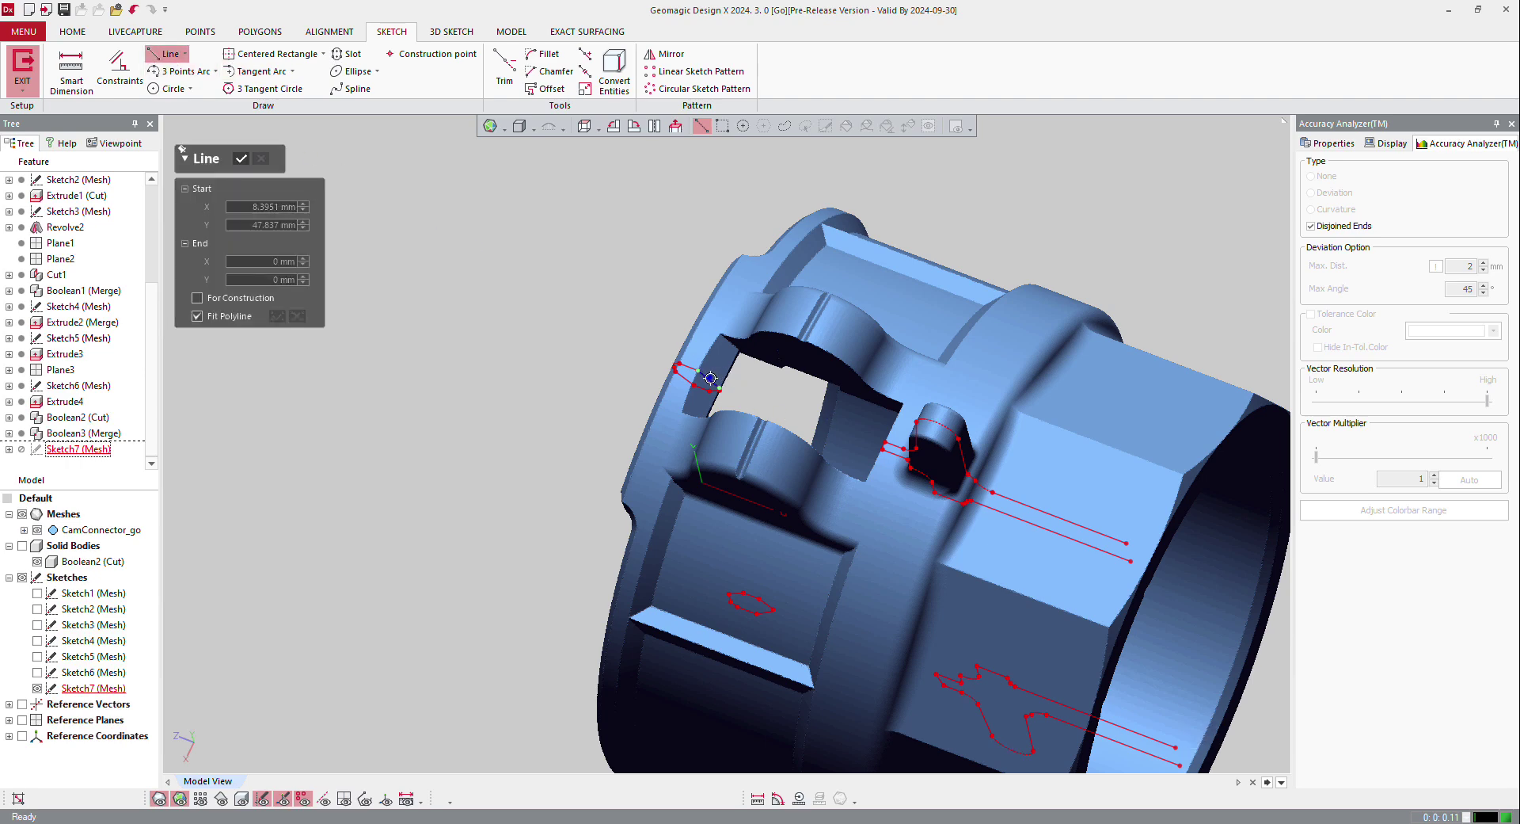
right_drag(810, 459, 936, 482)
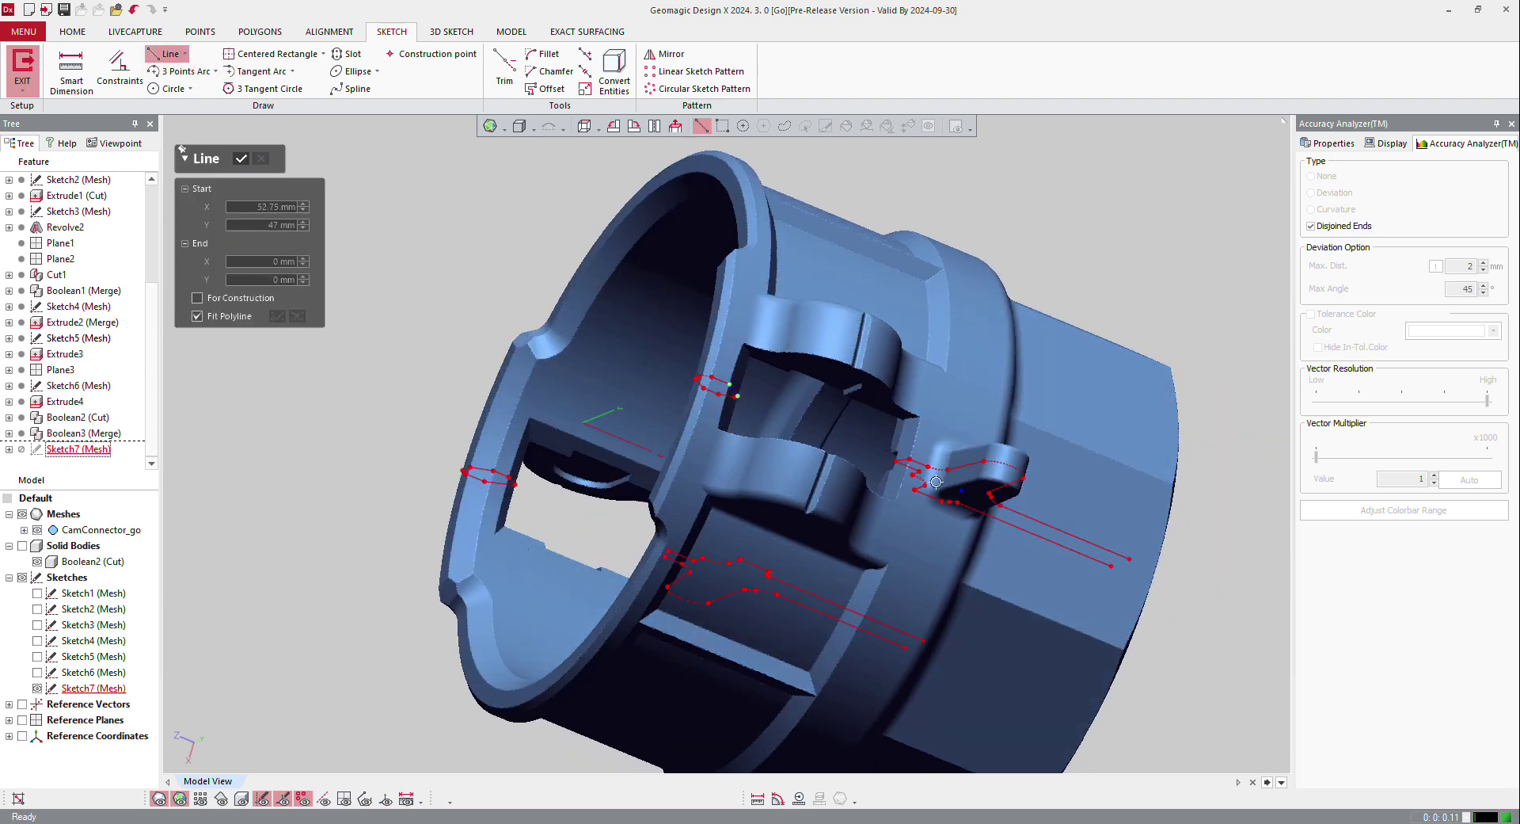
click(902, 458)
key(ctrl+1)
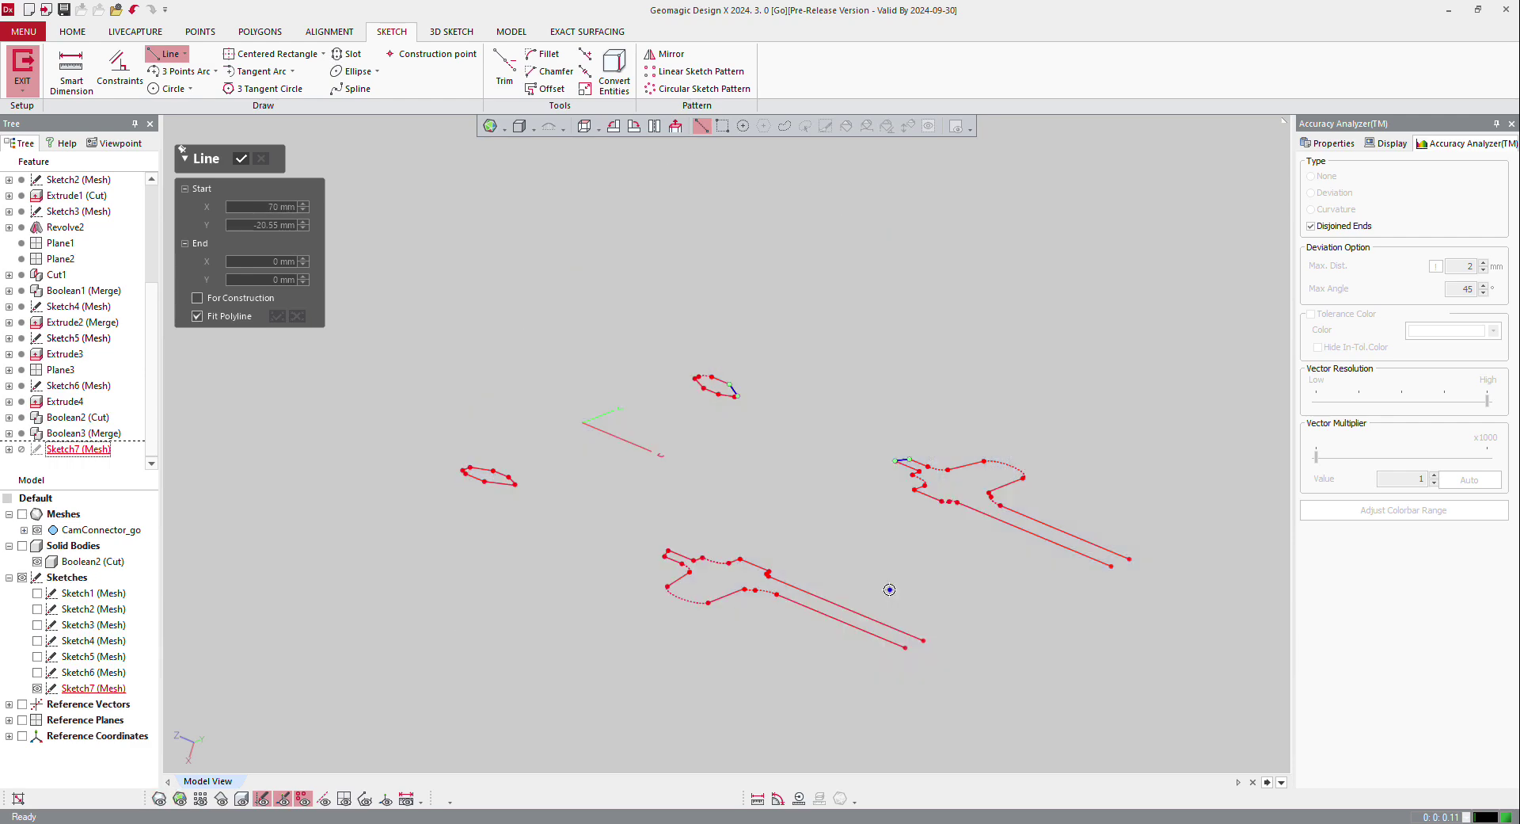
Draw a horizontal construction centerline from the sketch origin between the upper and lower section polylines
mouse_move(941, 339)
right_down()
mouse_move(877, 432)
mouse_move(906, 437)
right_up()
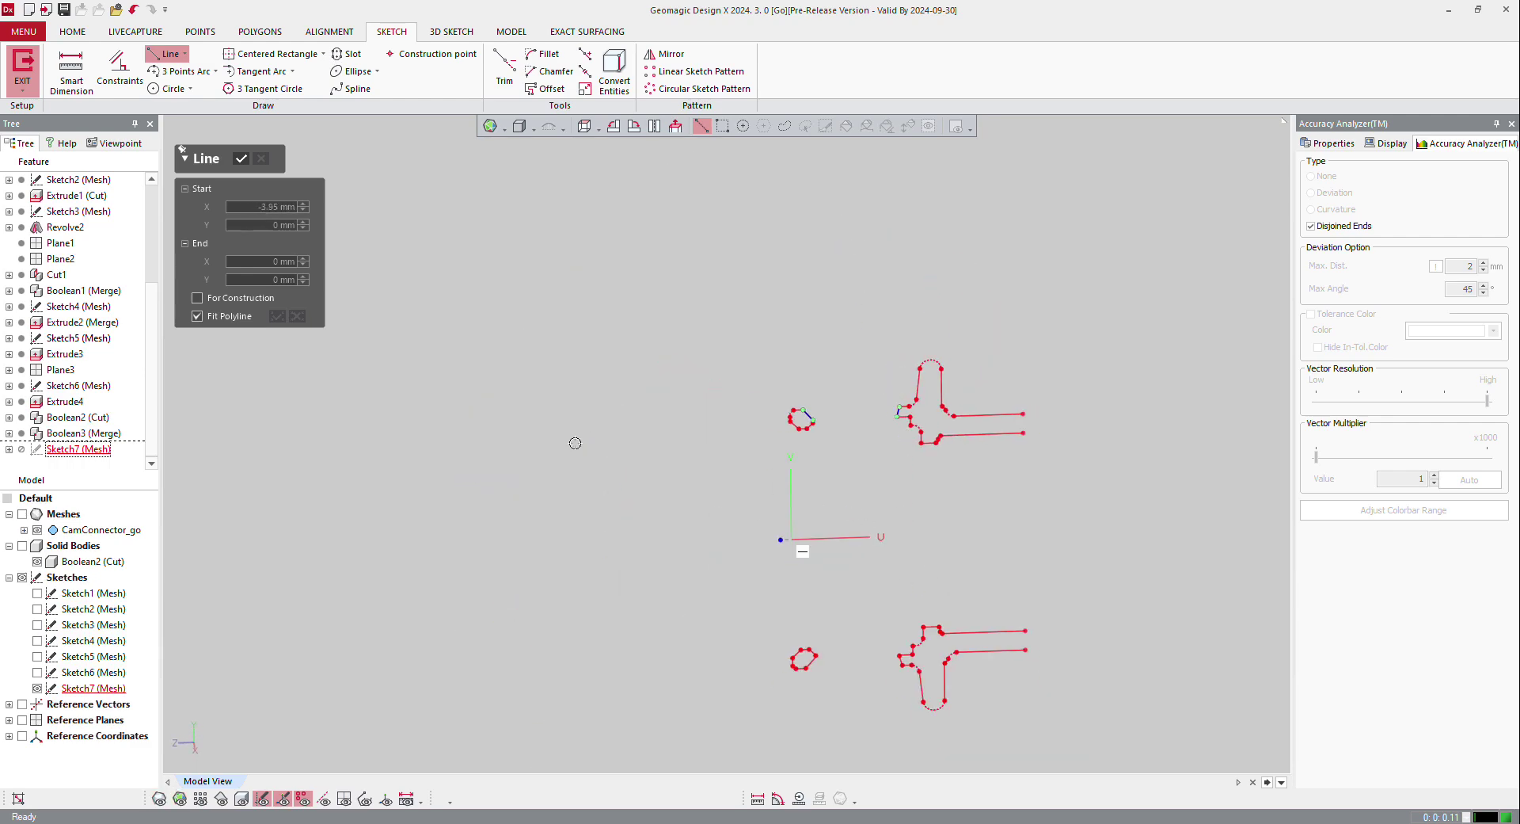
click(185, 54)
click(182, 90)
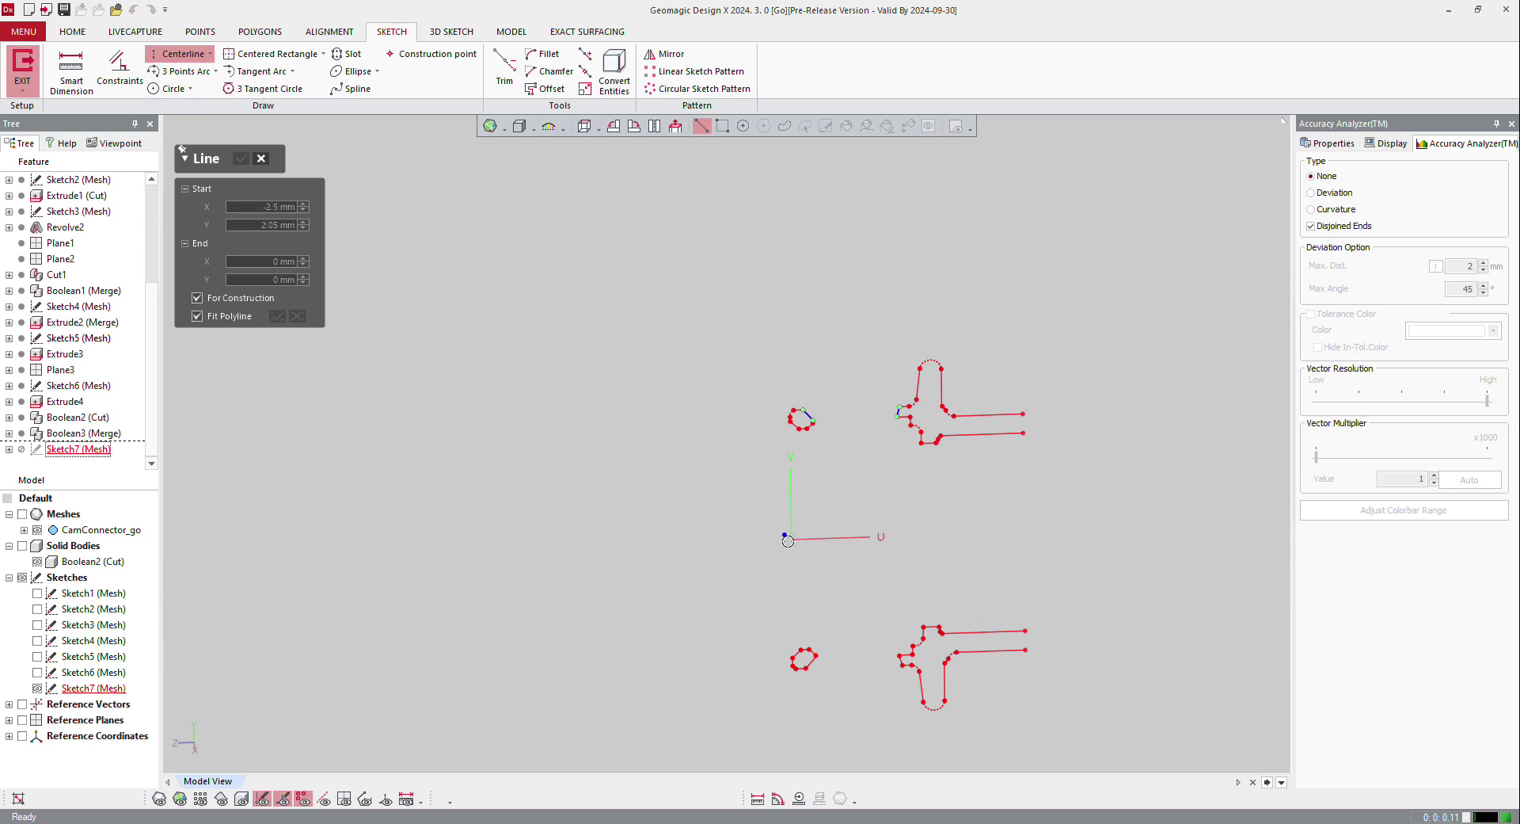
click(788, 541)
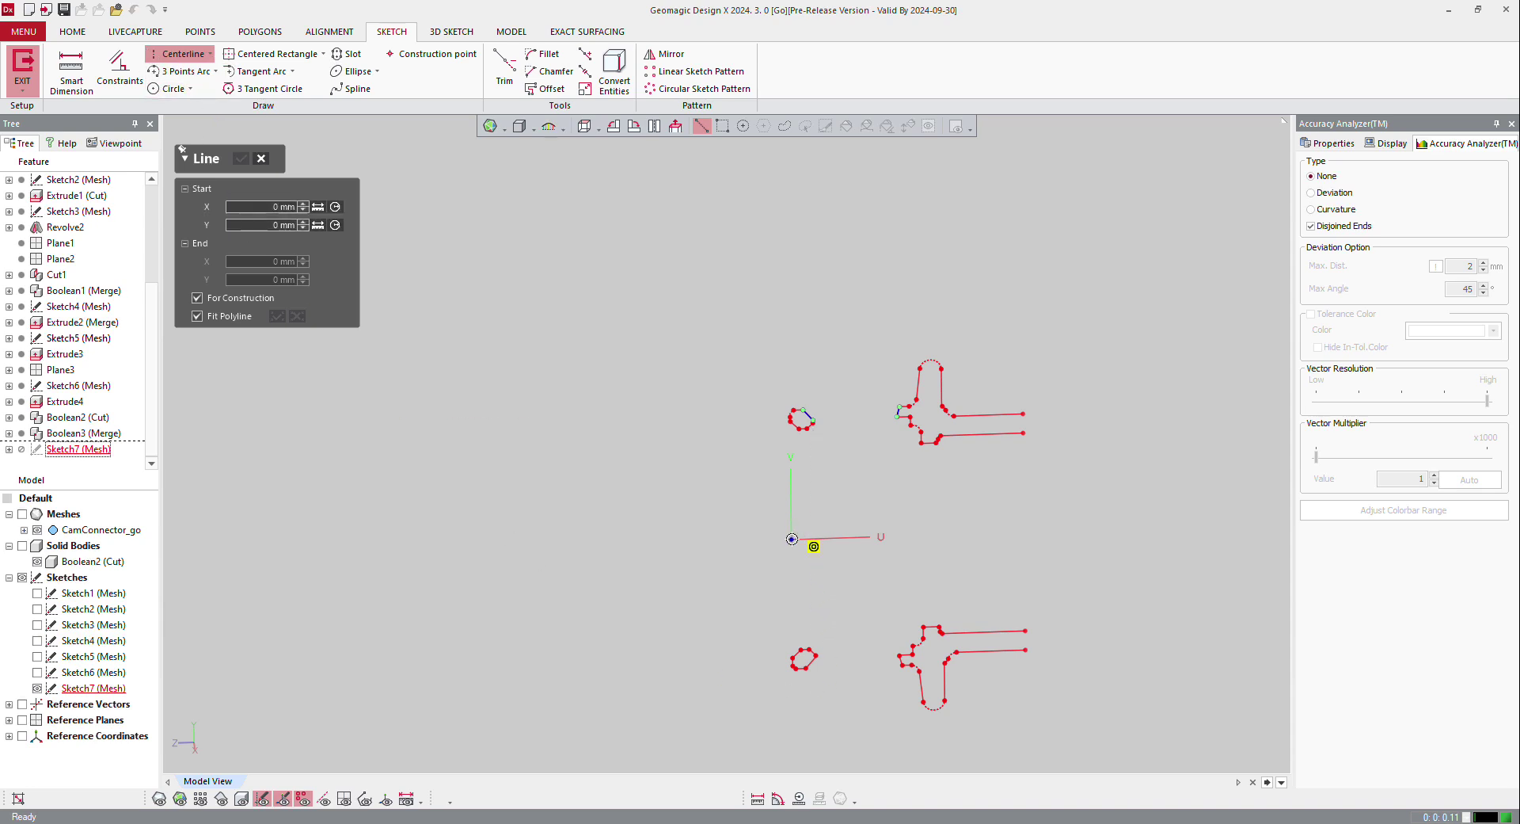
click(967, 547)
key(Escape)
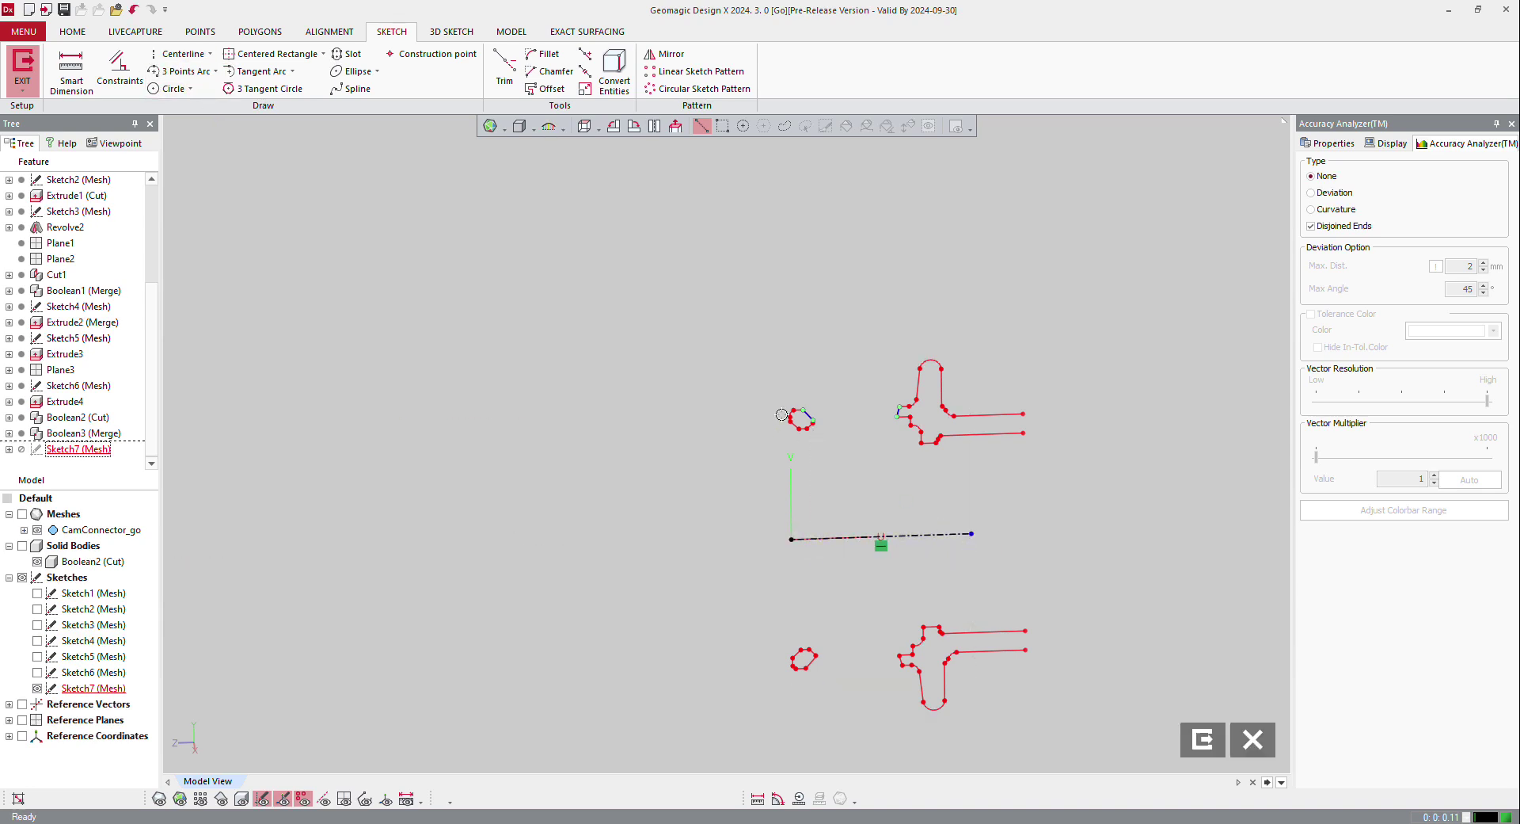
Draw a perpendicular line from each fitted edge's lower end to the centerline, and move the two lines closer together
click(209, 54)
click(171, 71)
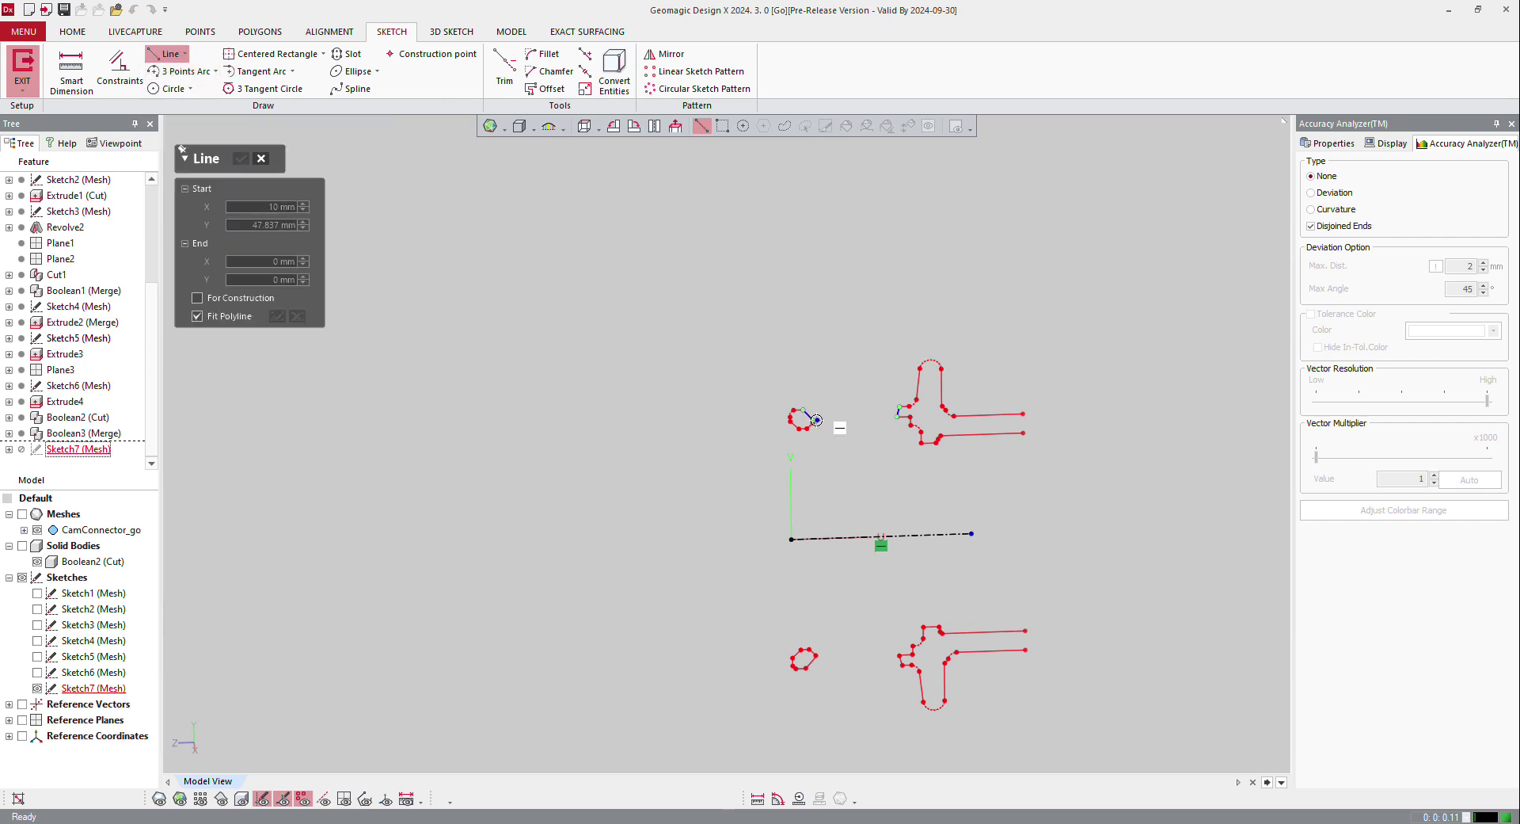
click(815, 420)
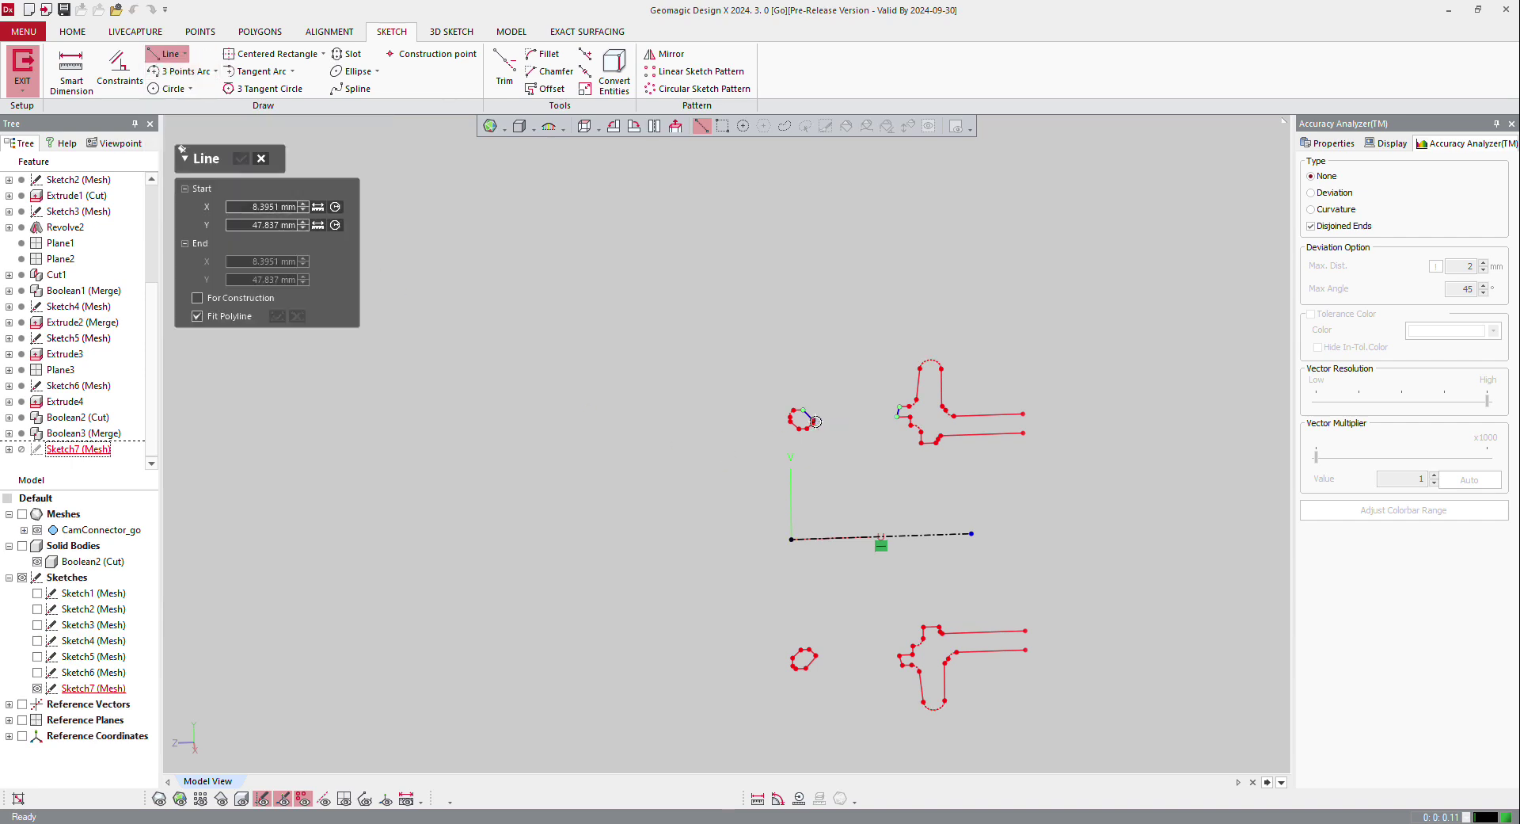
click(816, 538)
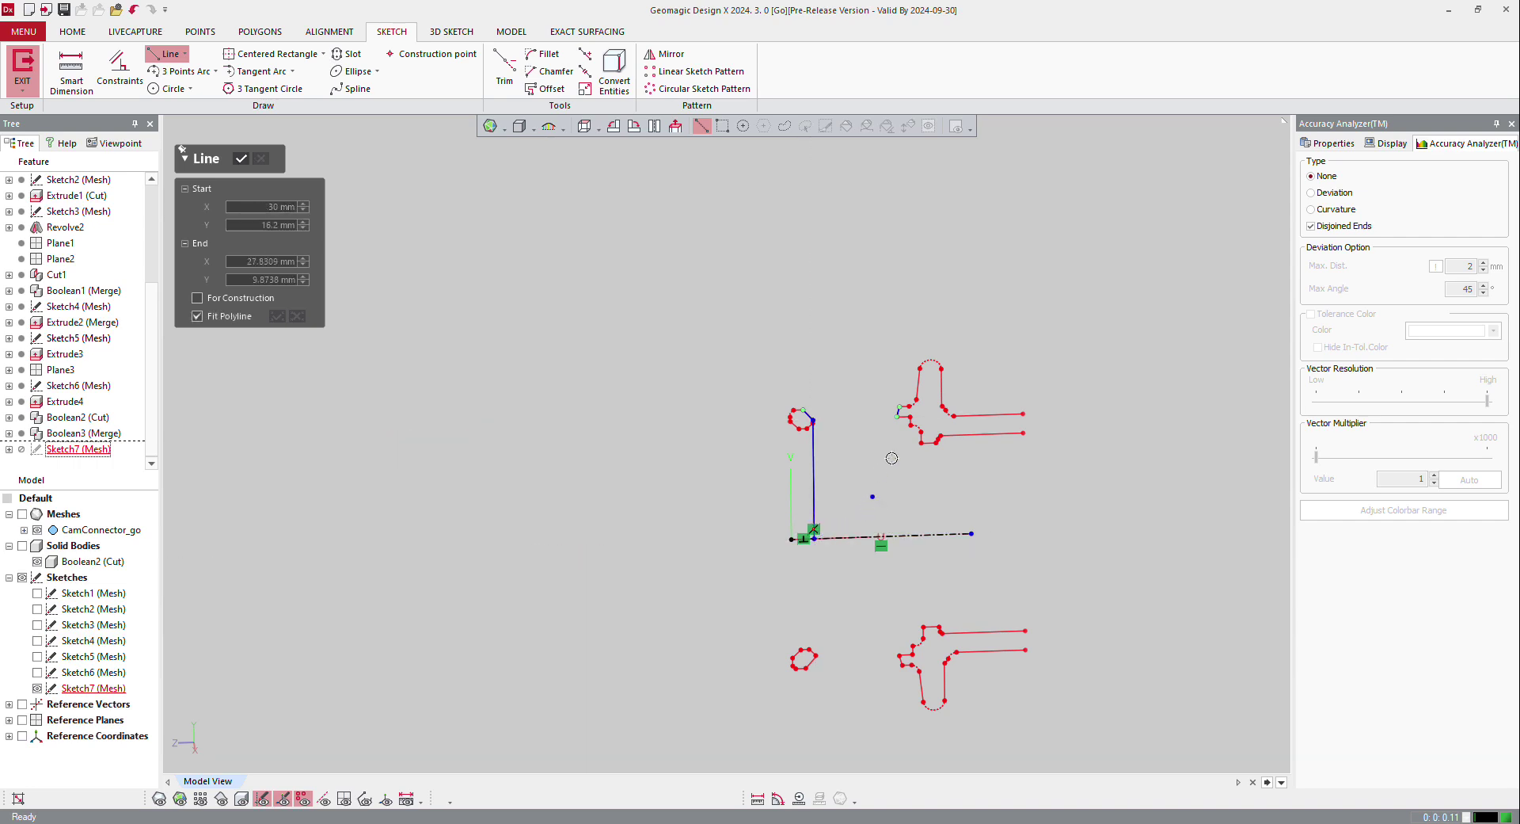
click(896, 421)
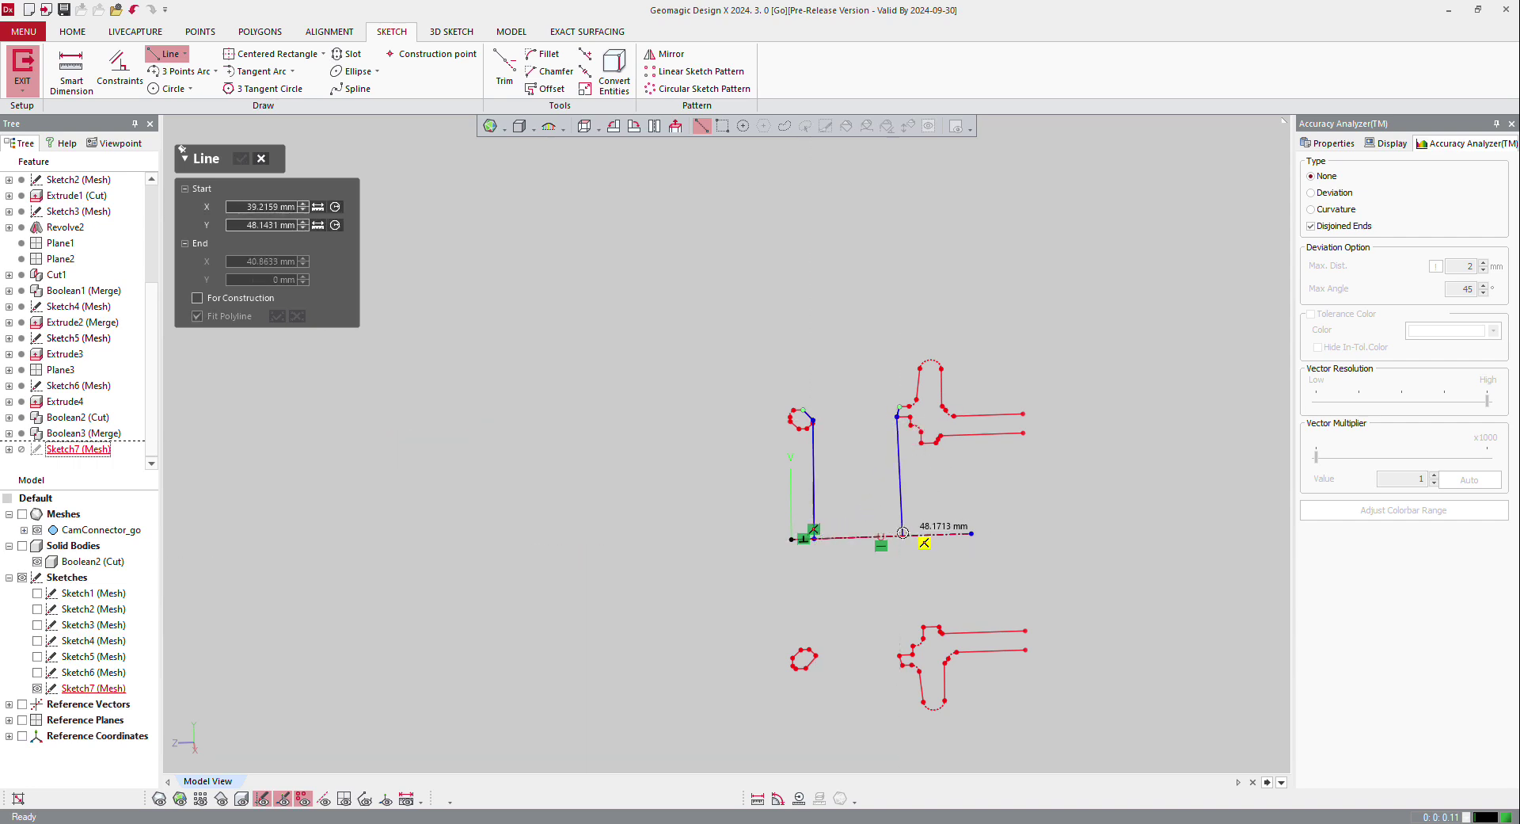
click(897, 535)
key(Escape)
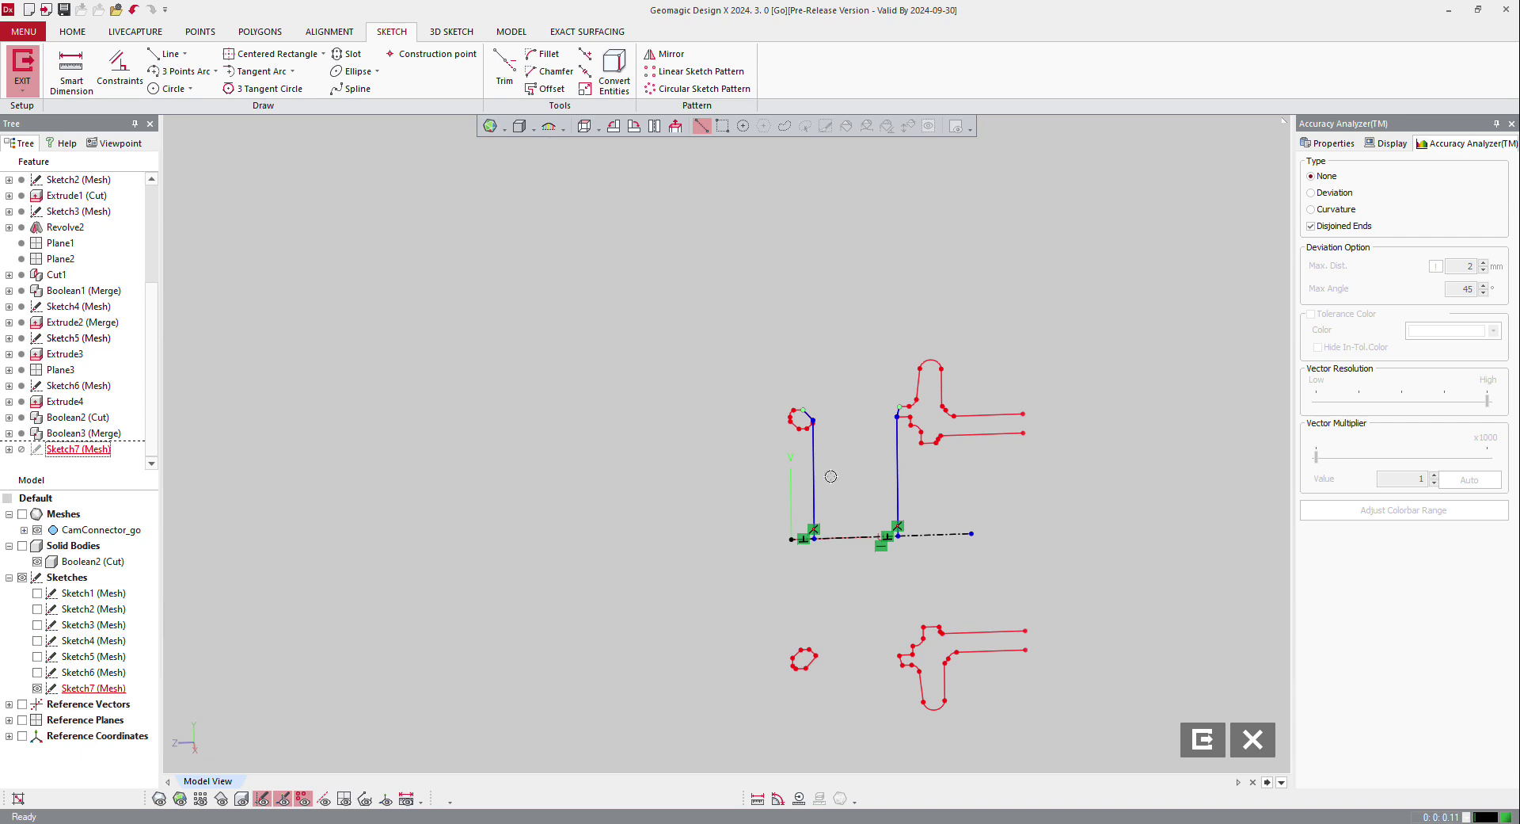
drag(814, 472, 887, 482)
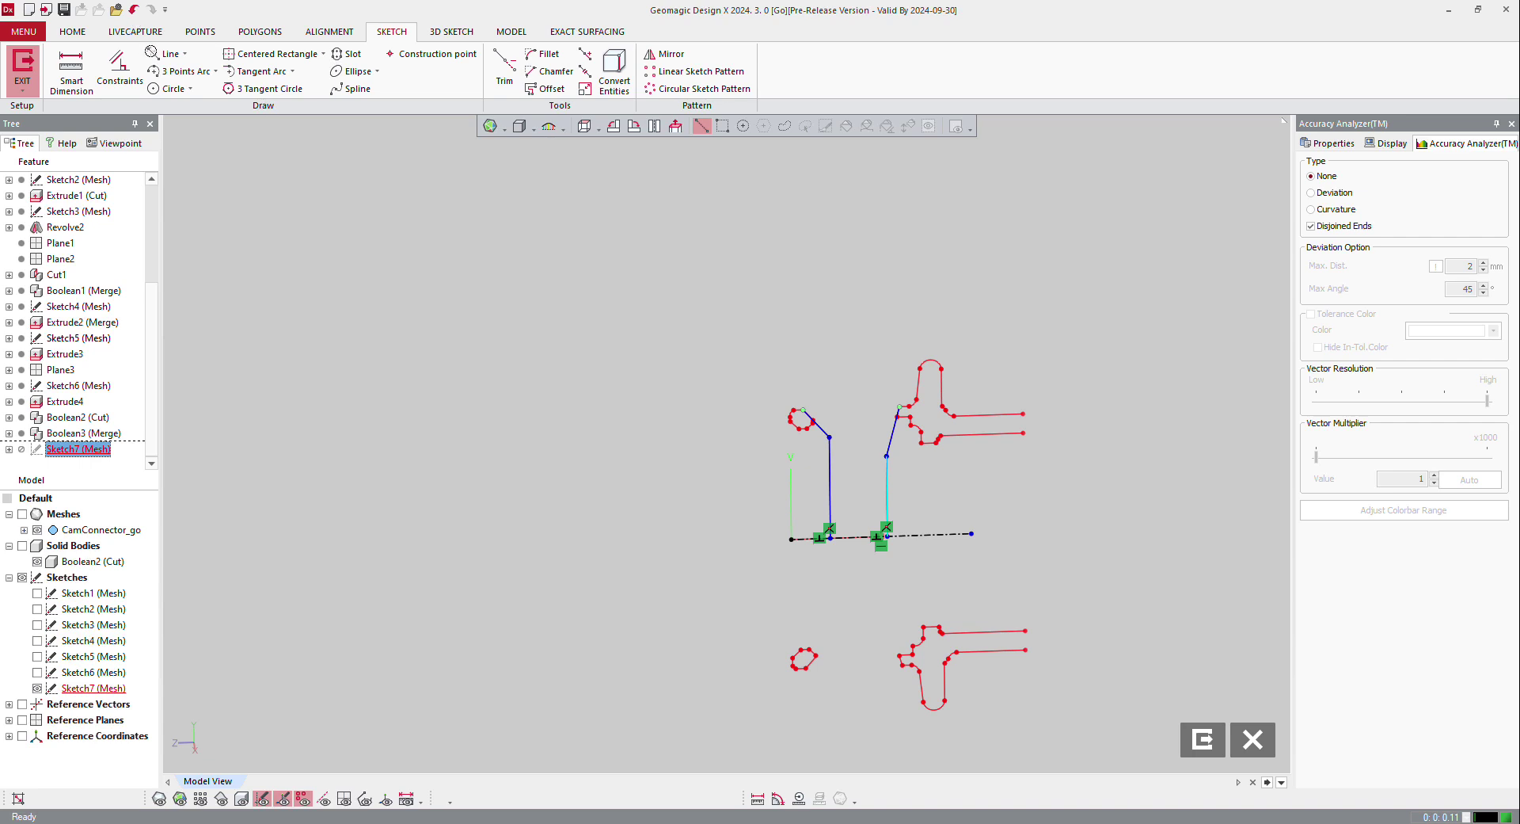
Draw a horizontal line about 33 mm long above the upper section polylines, starting over the origin
click(162, 53)
click(790, 362)
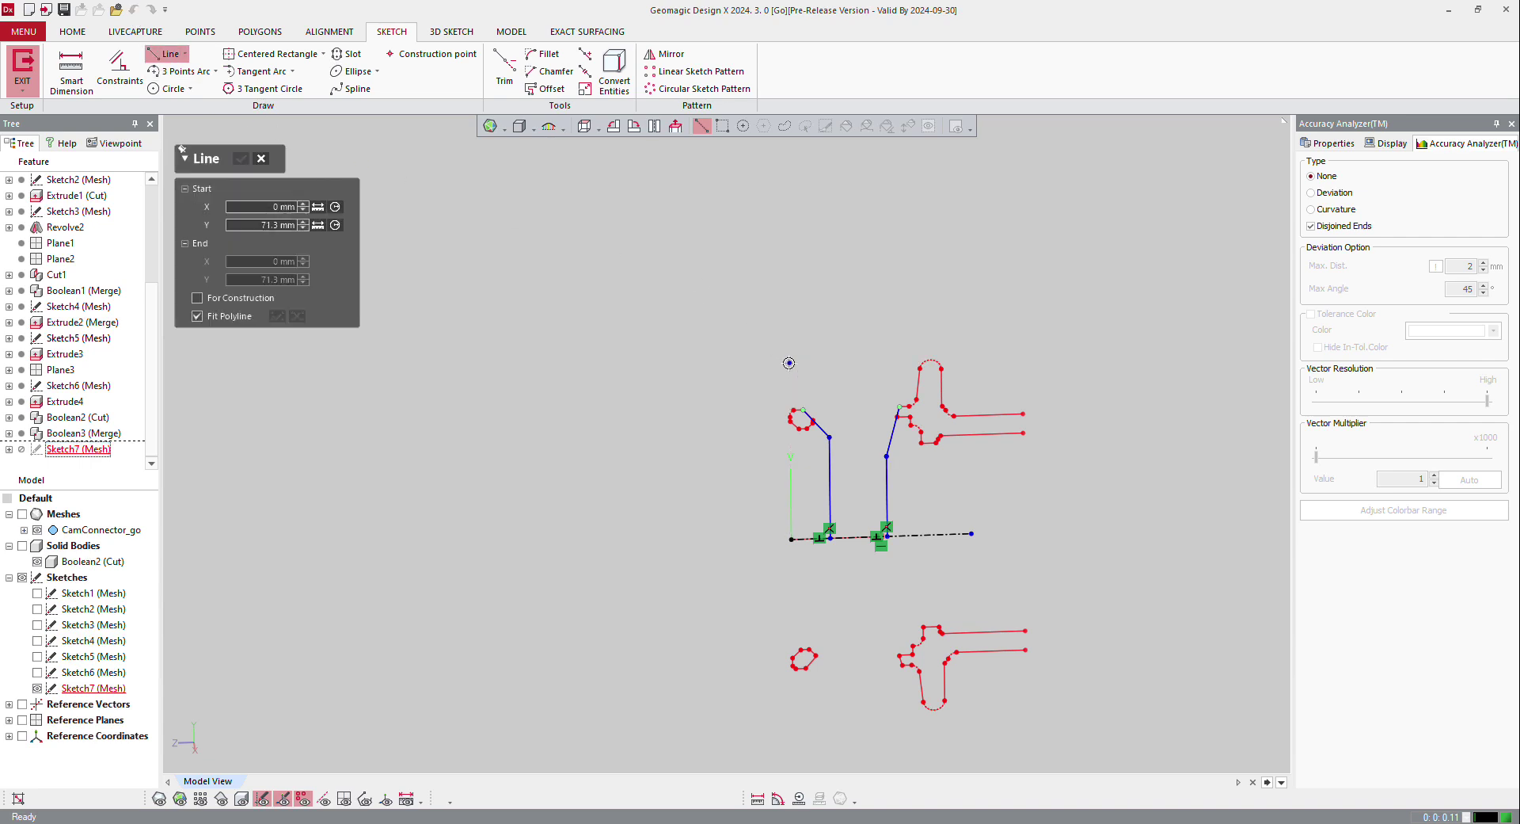
click(879, 359)
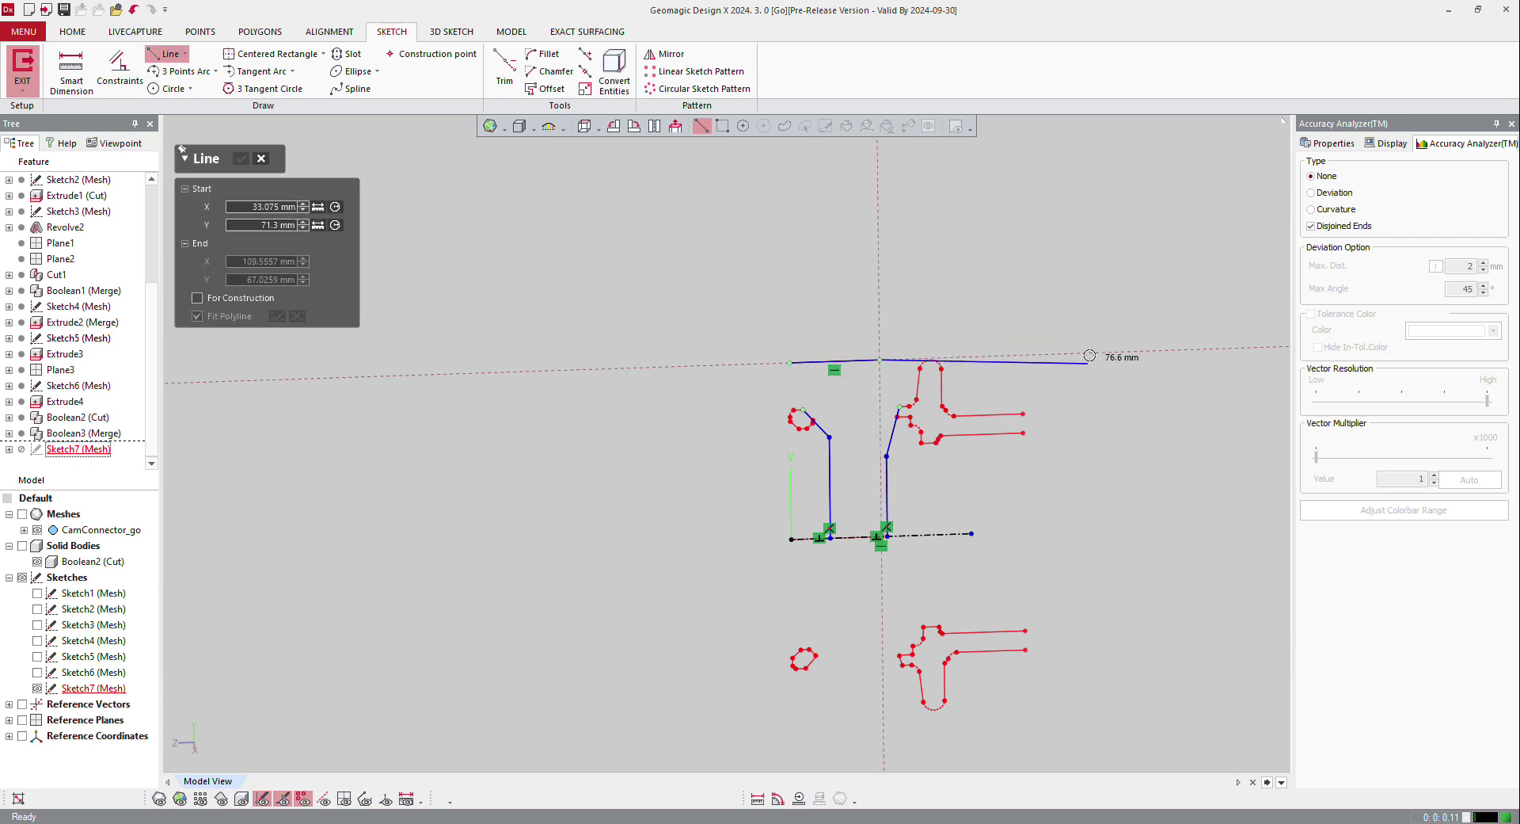
key(Escape)
key(Escape)
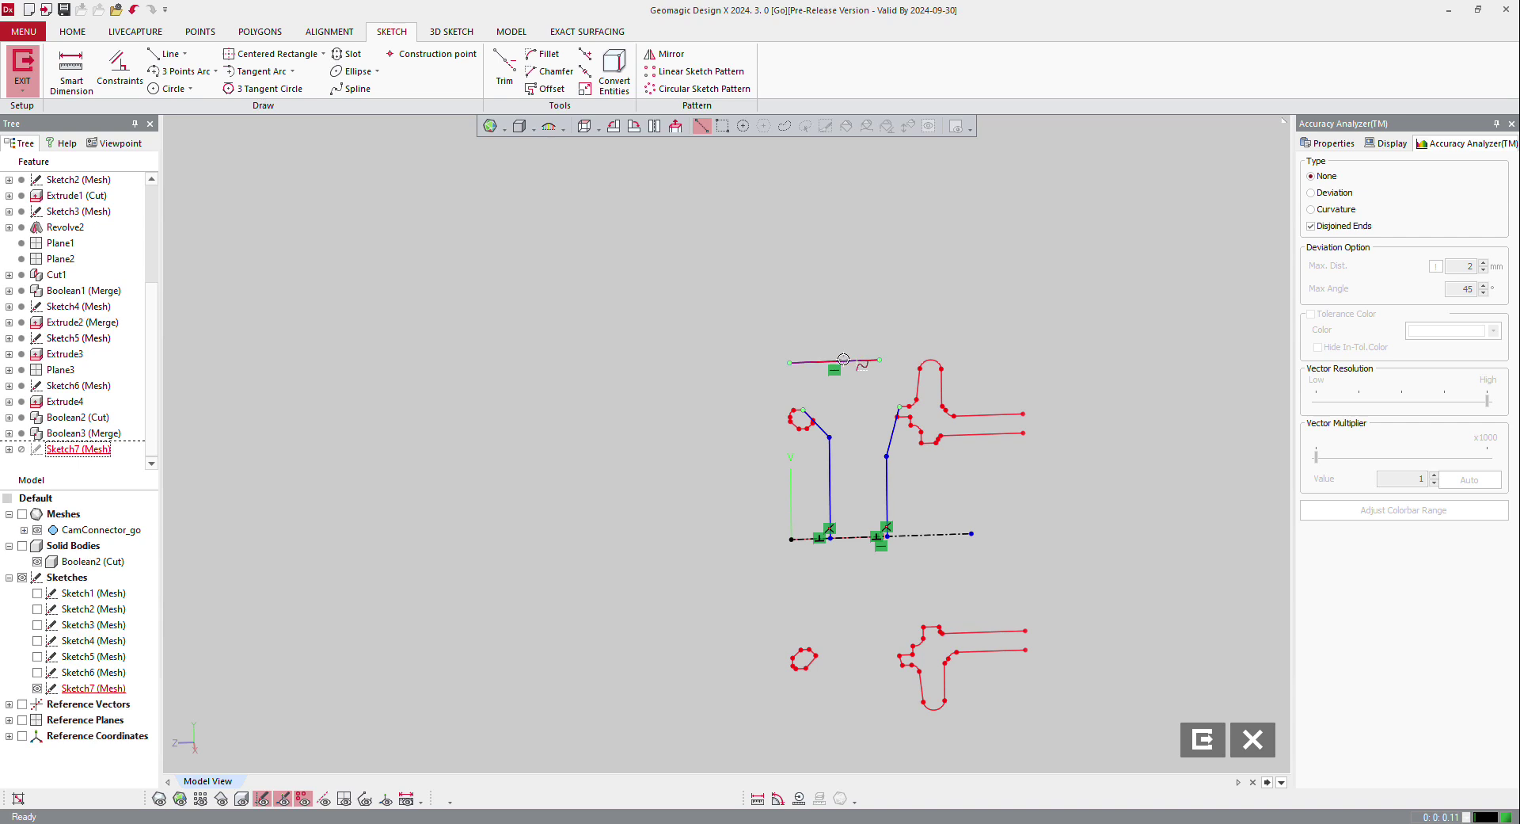
Lower the horizontal line to just above the fitted edges and corner-trim it with both slanted lines
scroll(846, 360, up, 3)
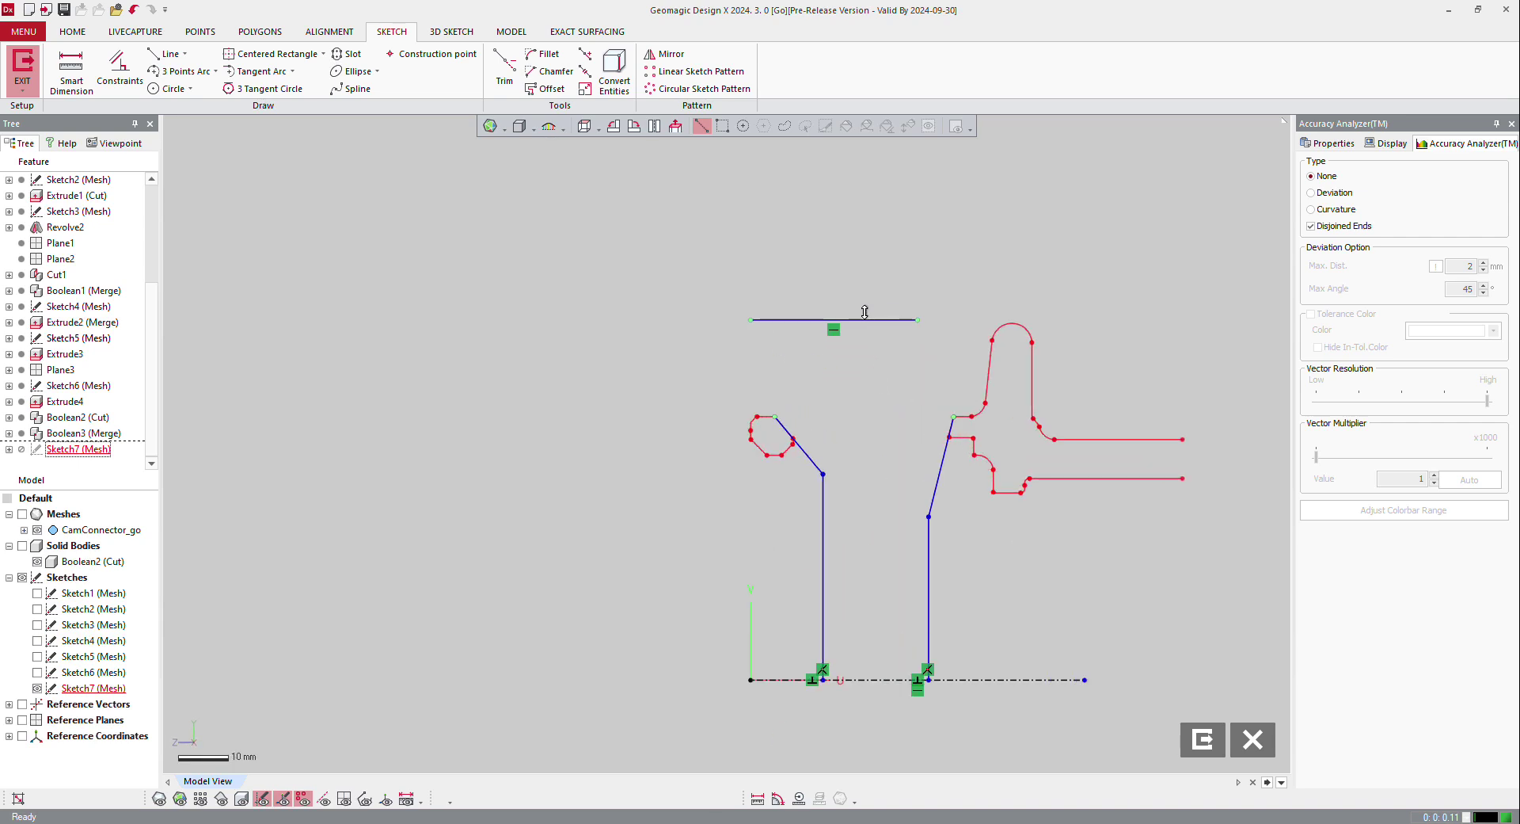
drag(862, 332, 864, 401)
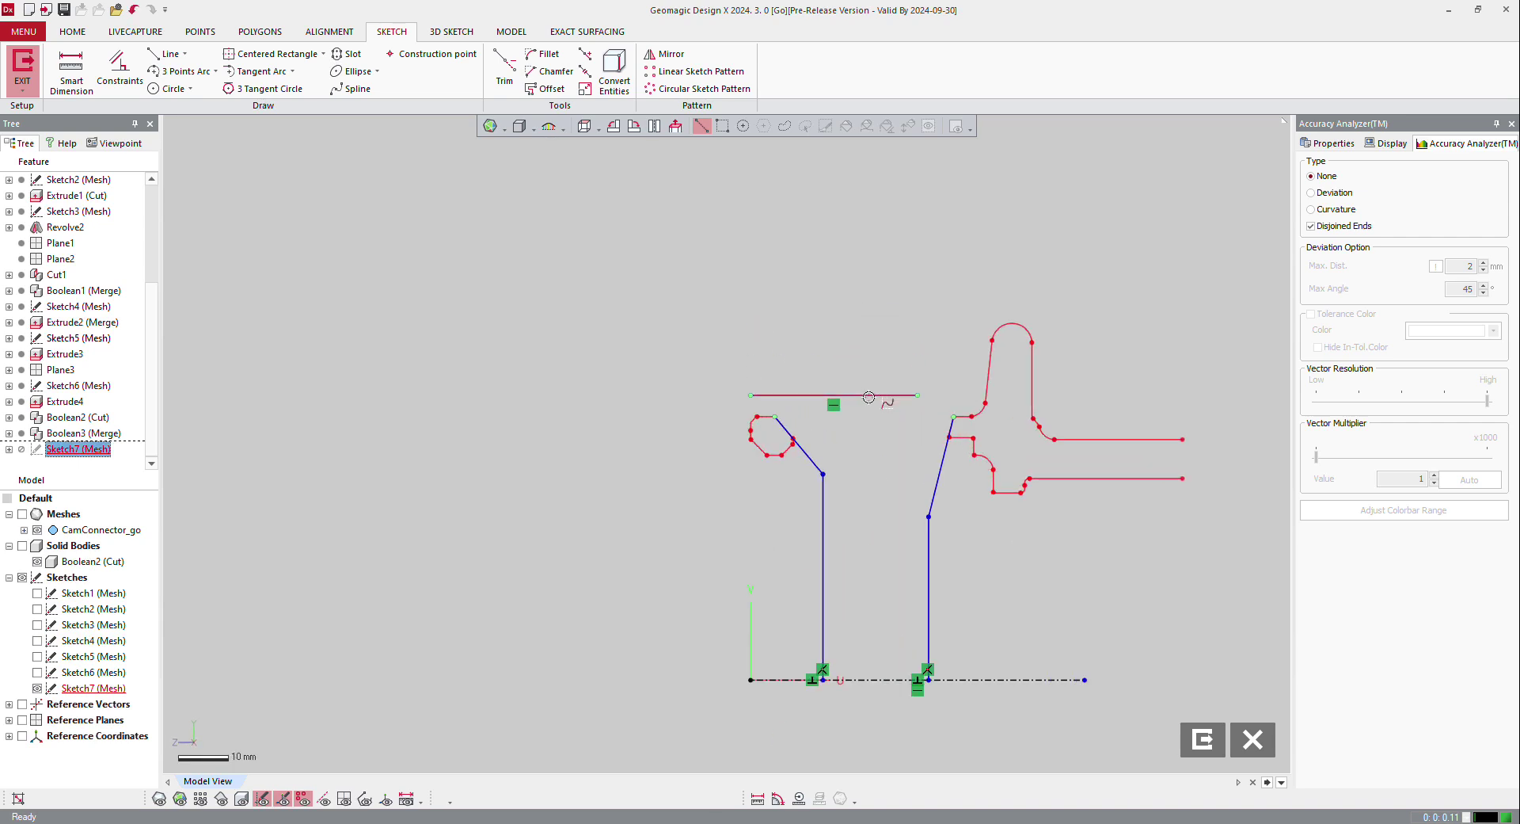
click(505, 76)
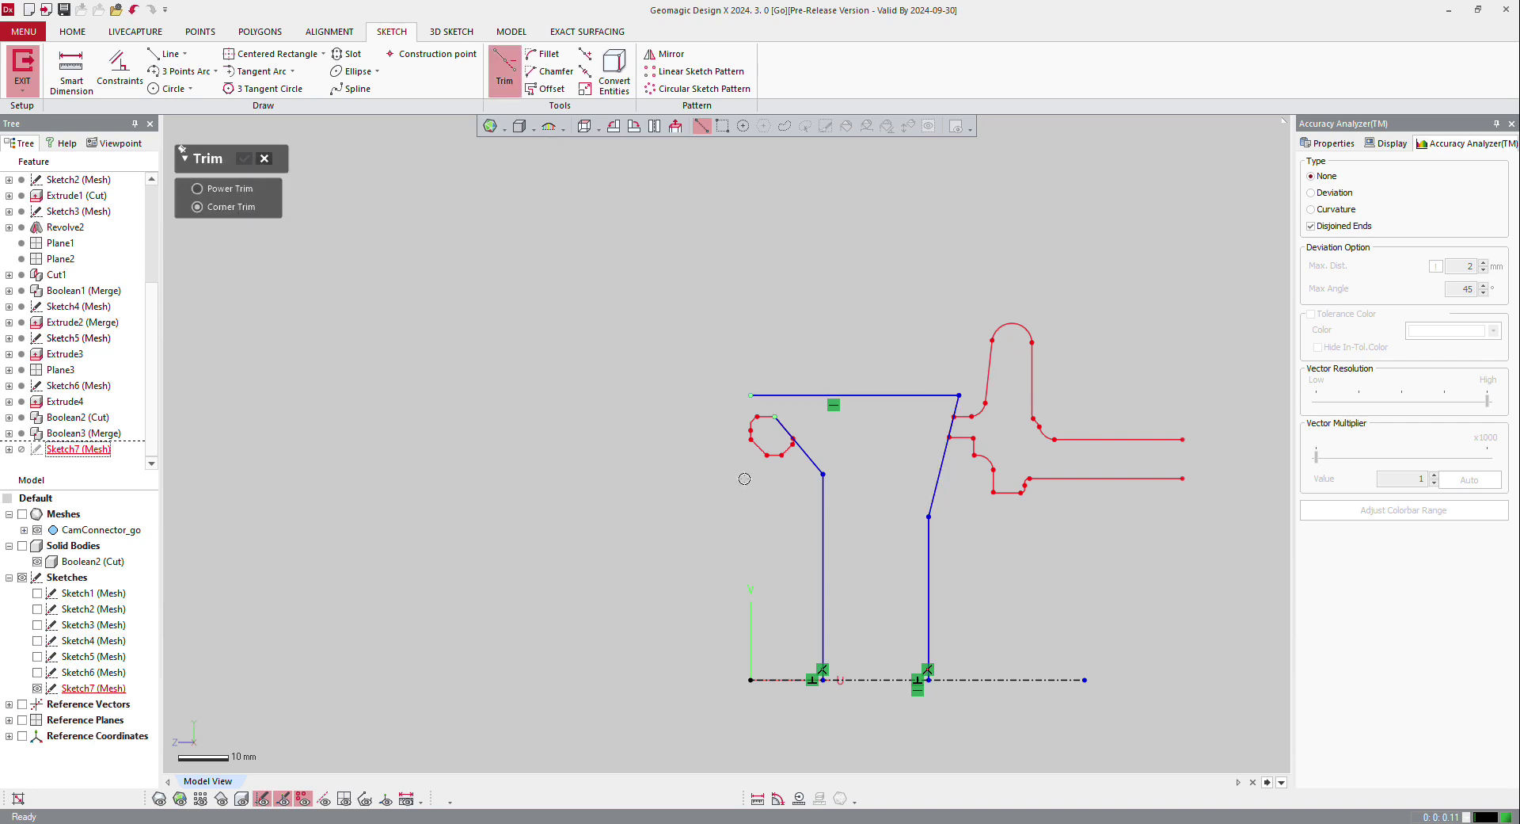
click(265, 158)
Mirror the five profile lines about the horizontal centerline and finish the mesh sketch
click(665, 54)
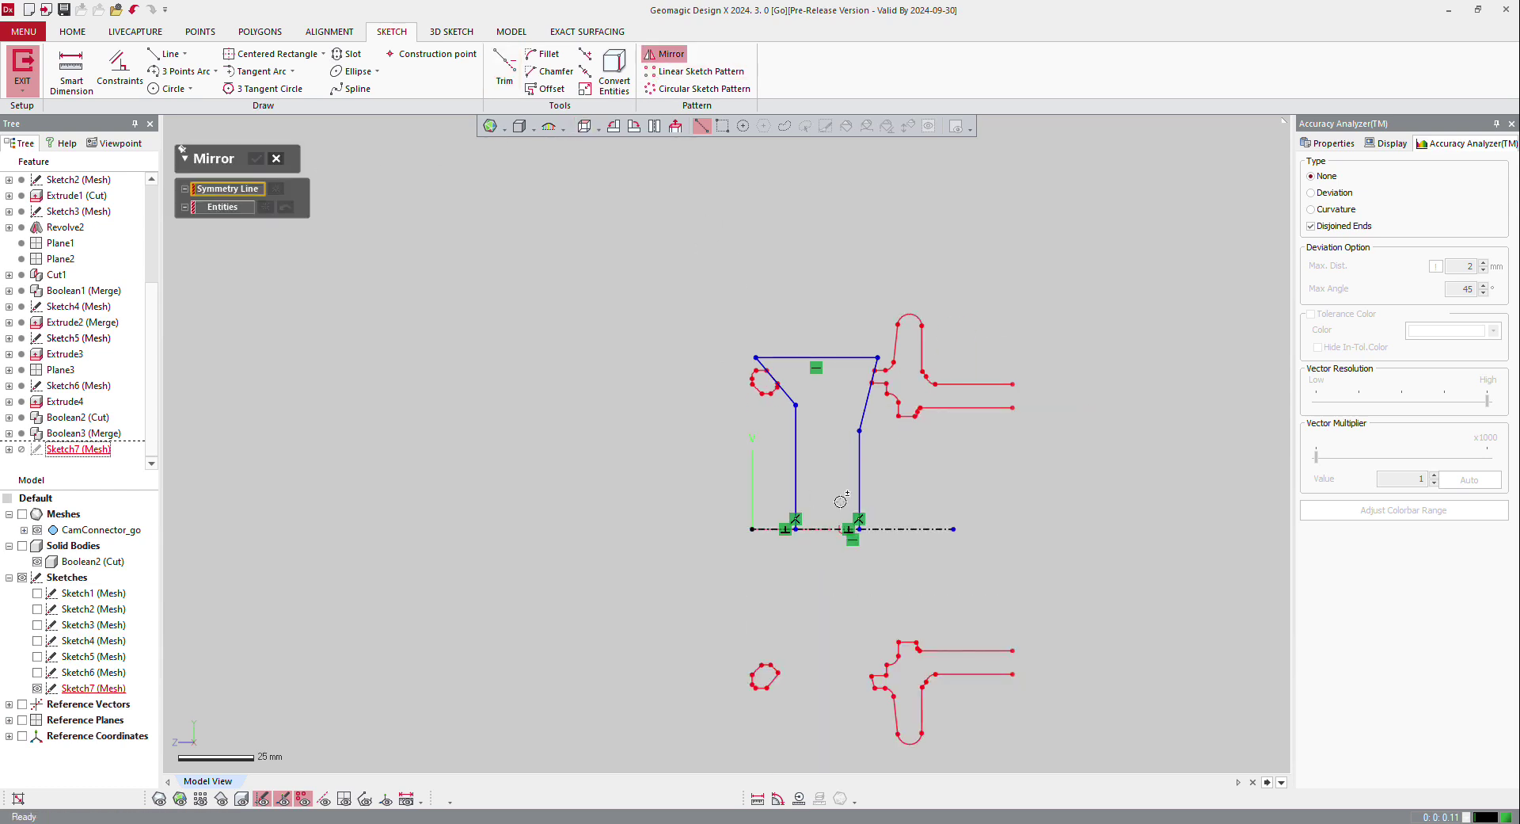
click(833, 529)
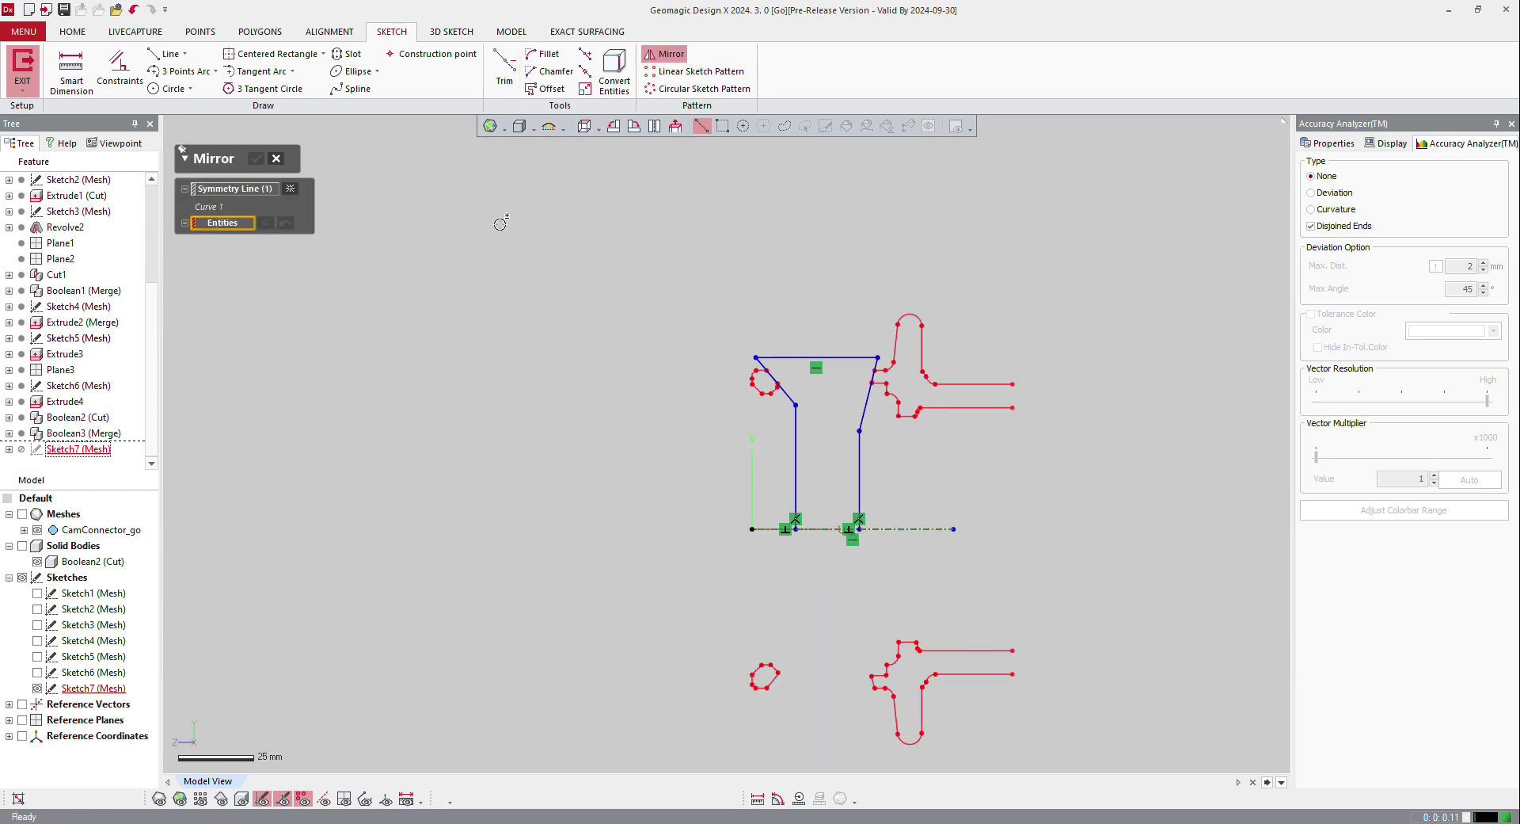
drag(779, 386, 787, 228)
click(722, 126)
drag(665, 227, 1030, 480)
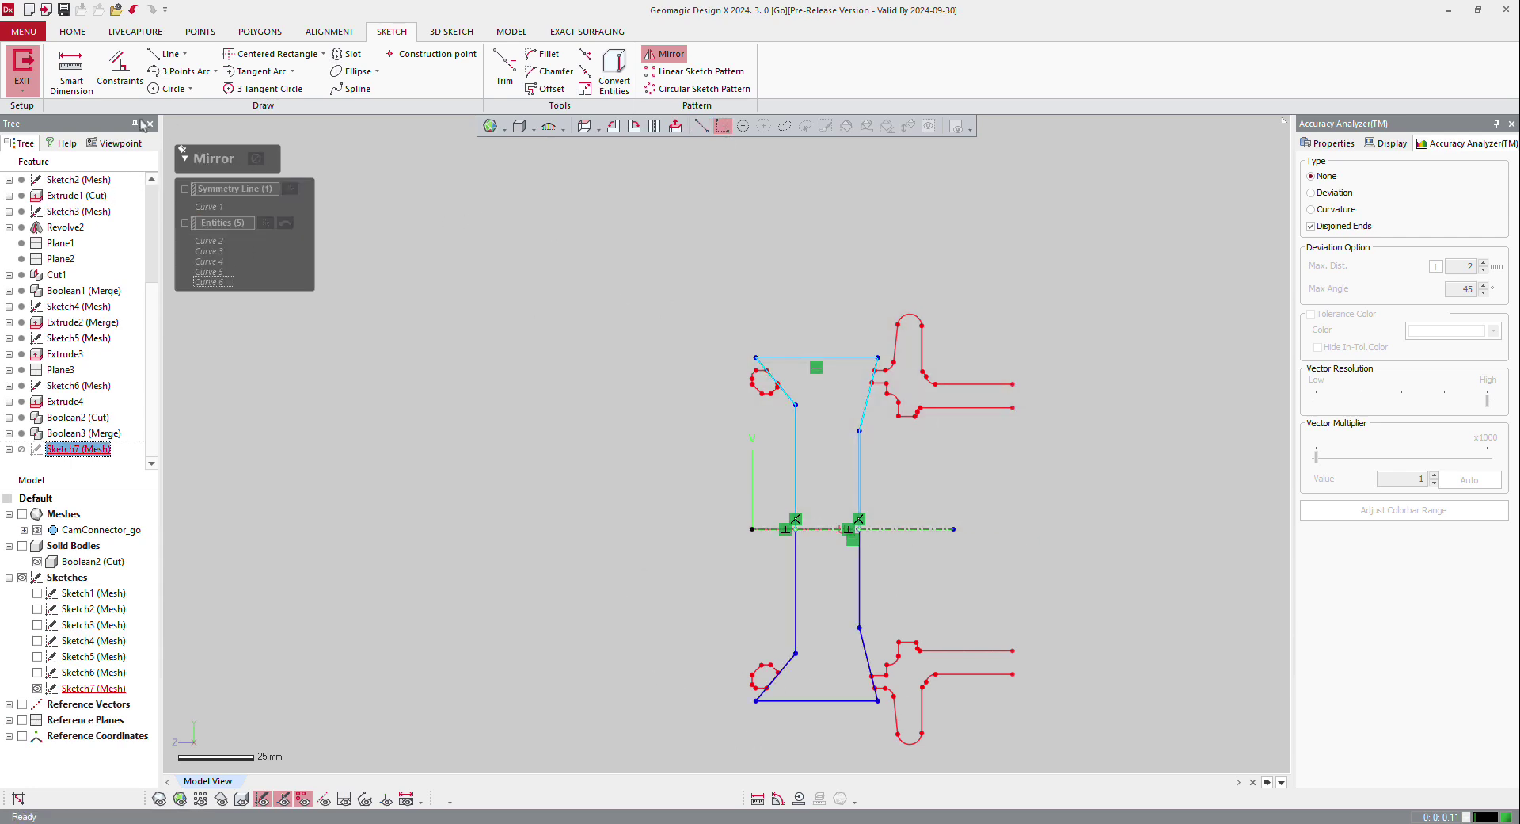
click(262, 156)
click(22, 70)
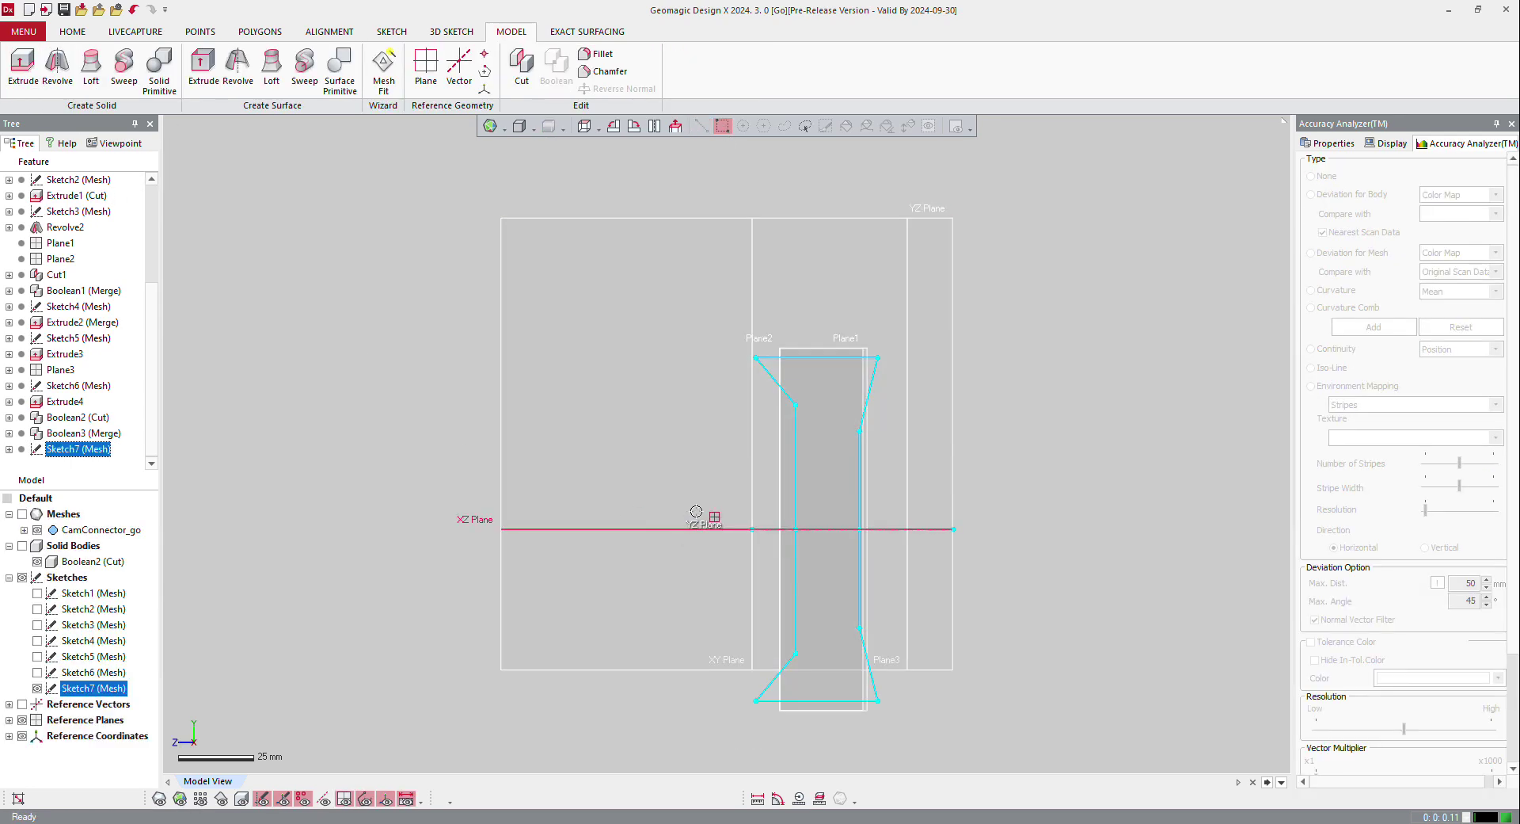
Start a solid Extrude of the mirrored profile, display the scan mesh and set the method to Mid Plane
right_click(808, 353)
click(825, 315)
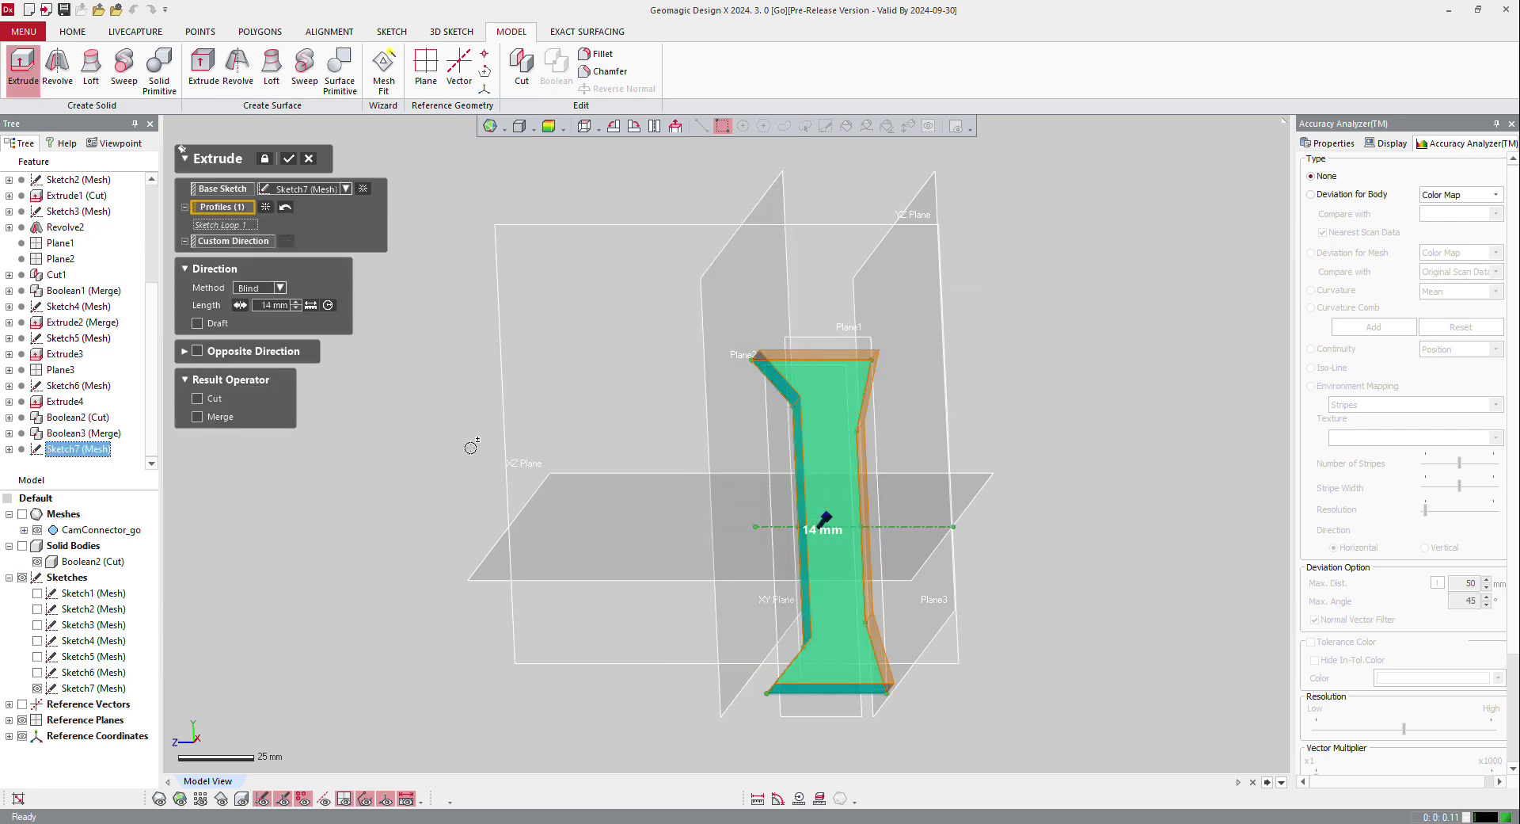
key(ctrl+1)
right_drag(529, 528, 736, 396)
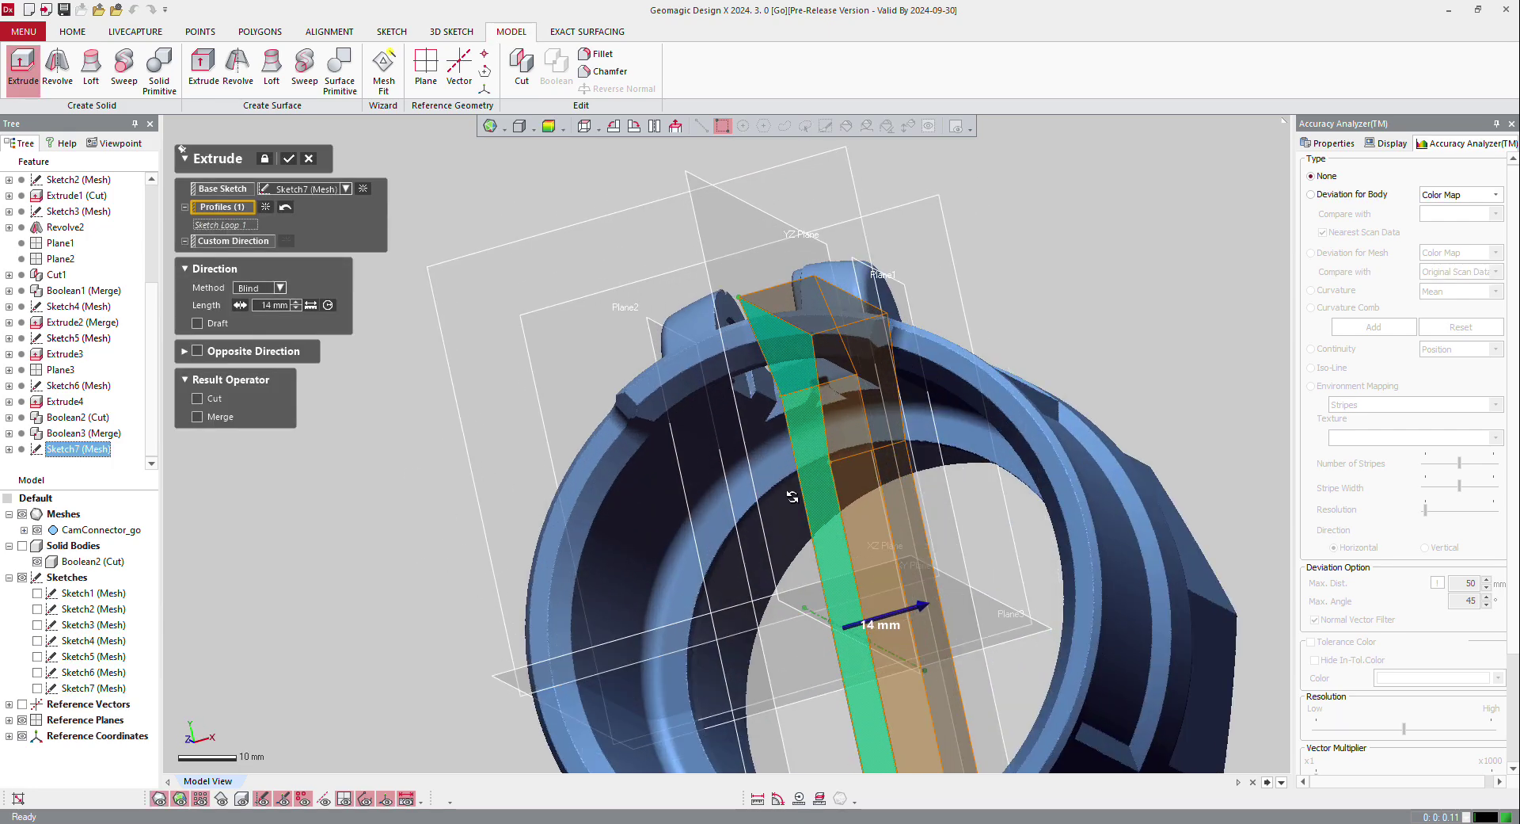
scroll(737, 396, up, 3)
click(280, 288)
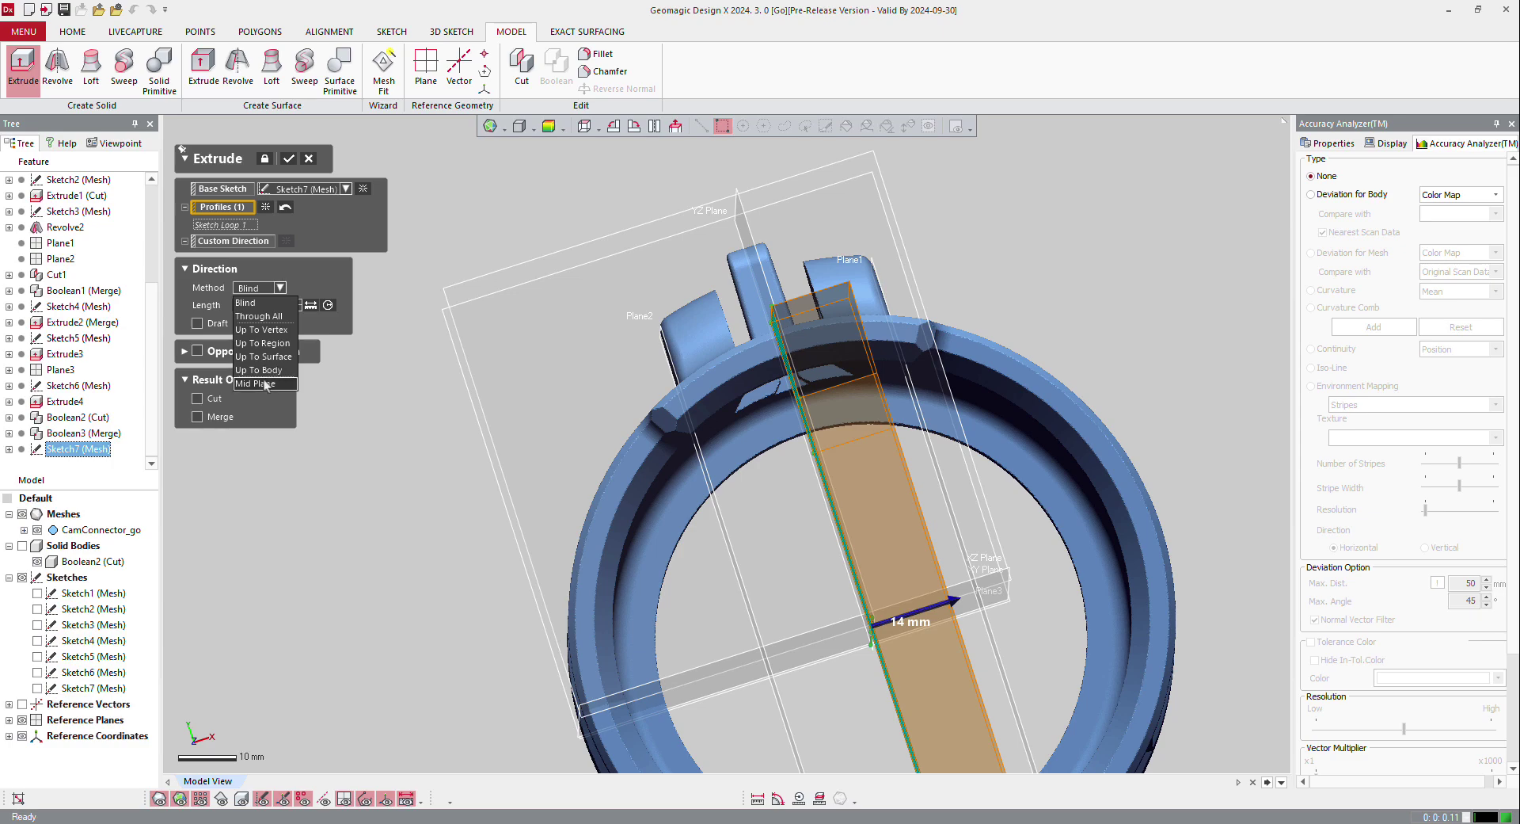
click(255, 383)
Increase the mid-plane extrusion length to 16 mm to match the slot between the scanned lugs, set it to Cut and accept it
scroll(792, 467, up, 5)
scroll(839, 463, down, 5)
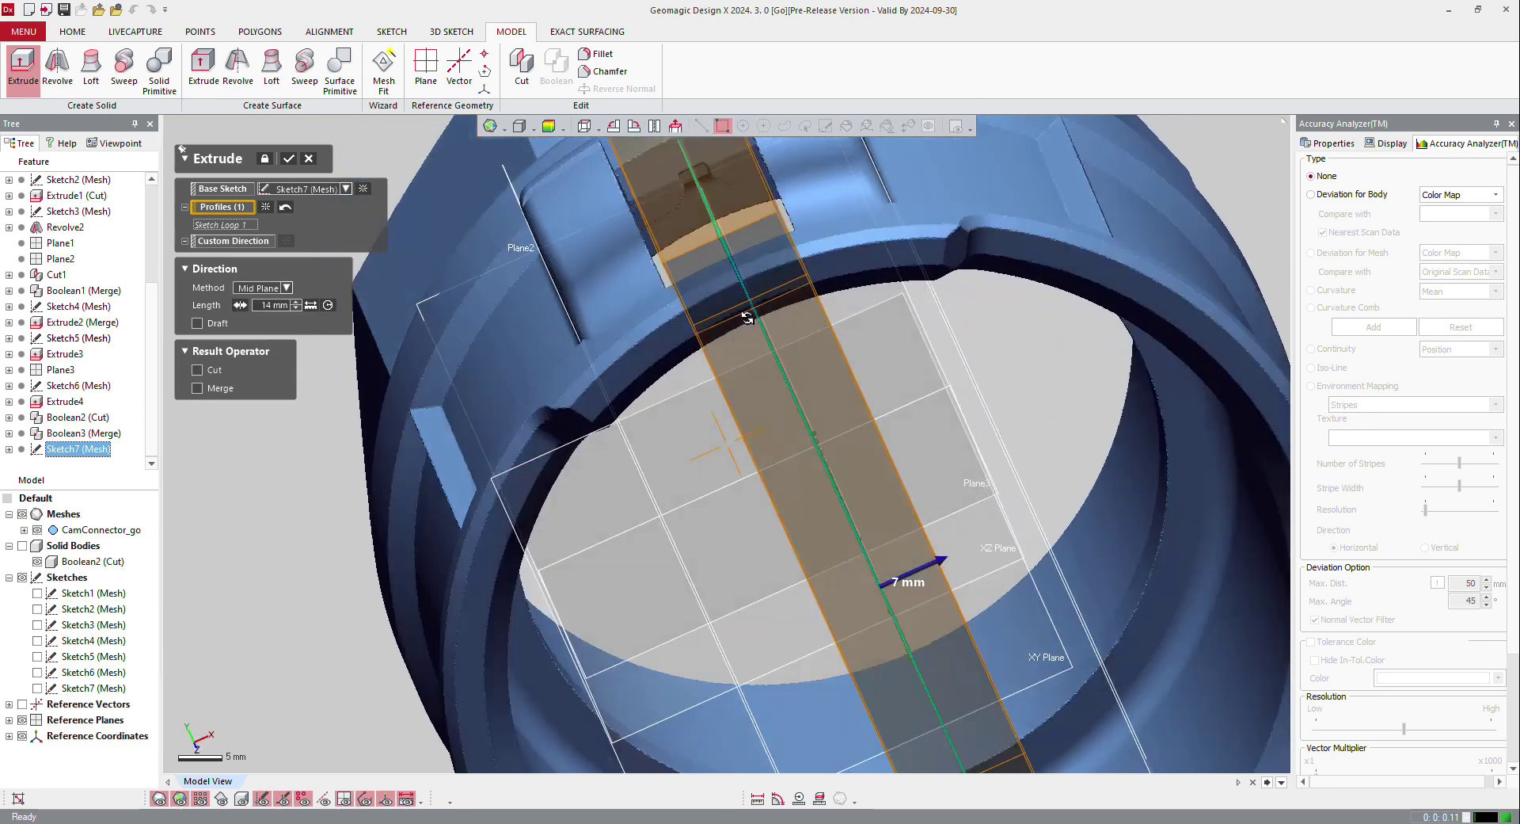
right_drag(840, 463, 765, 369)
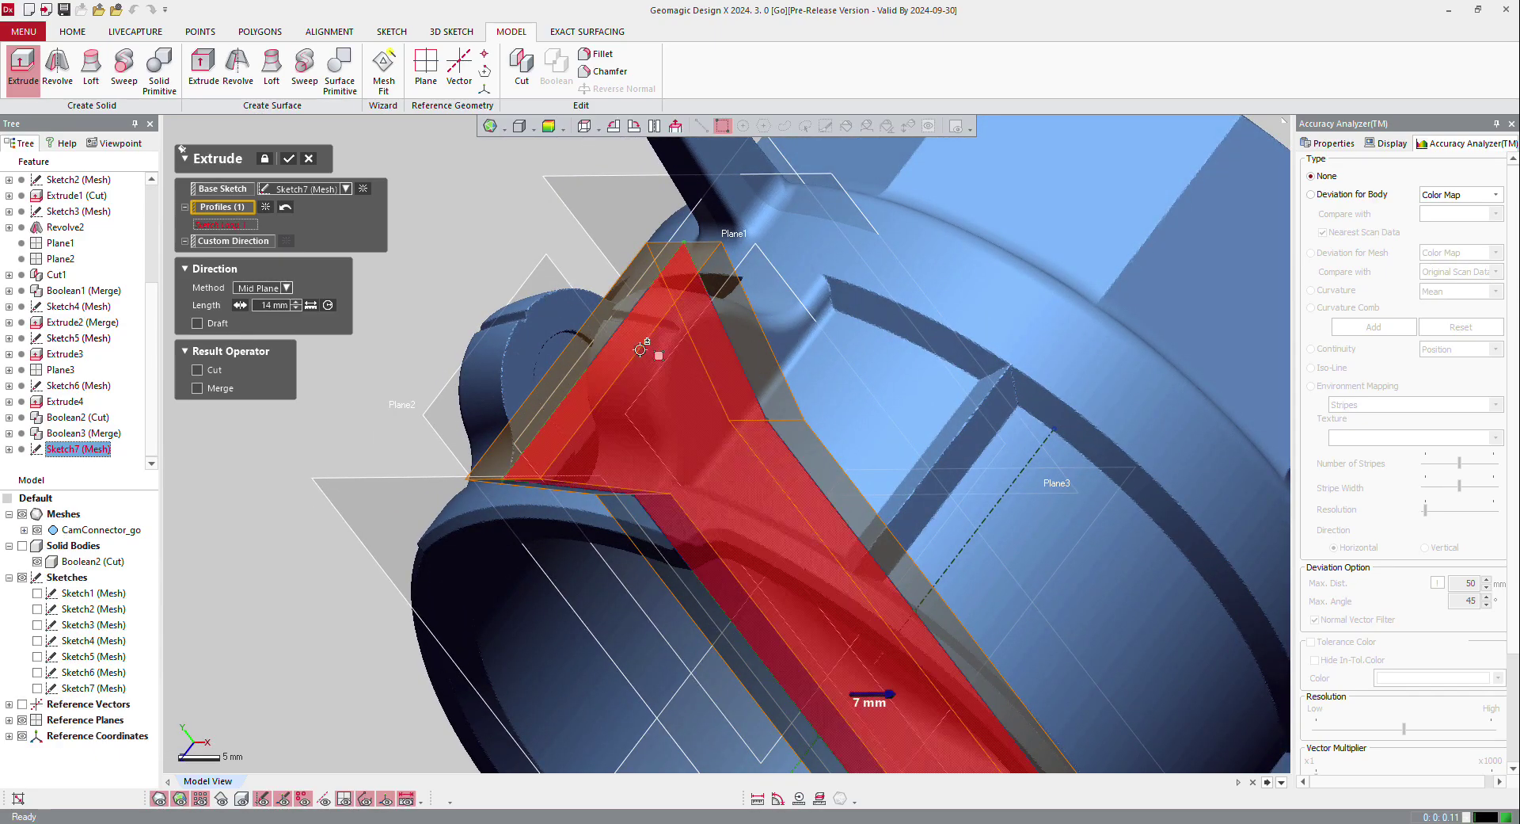
right_drag(824, 451, 846, 373)
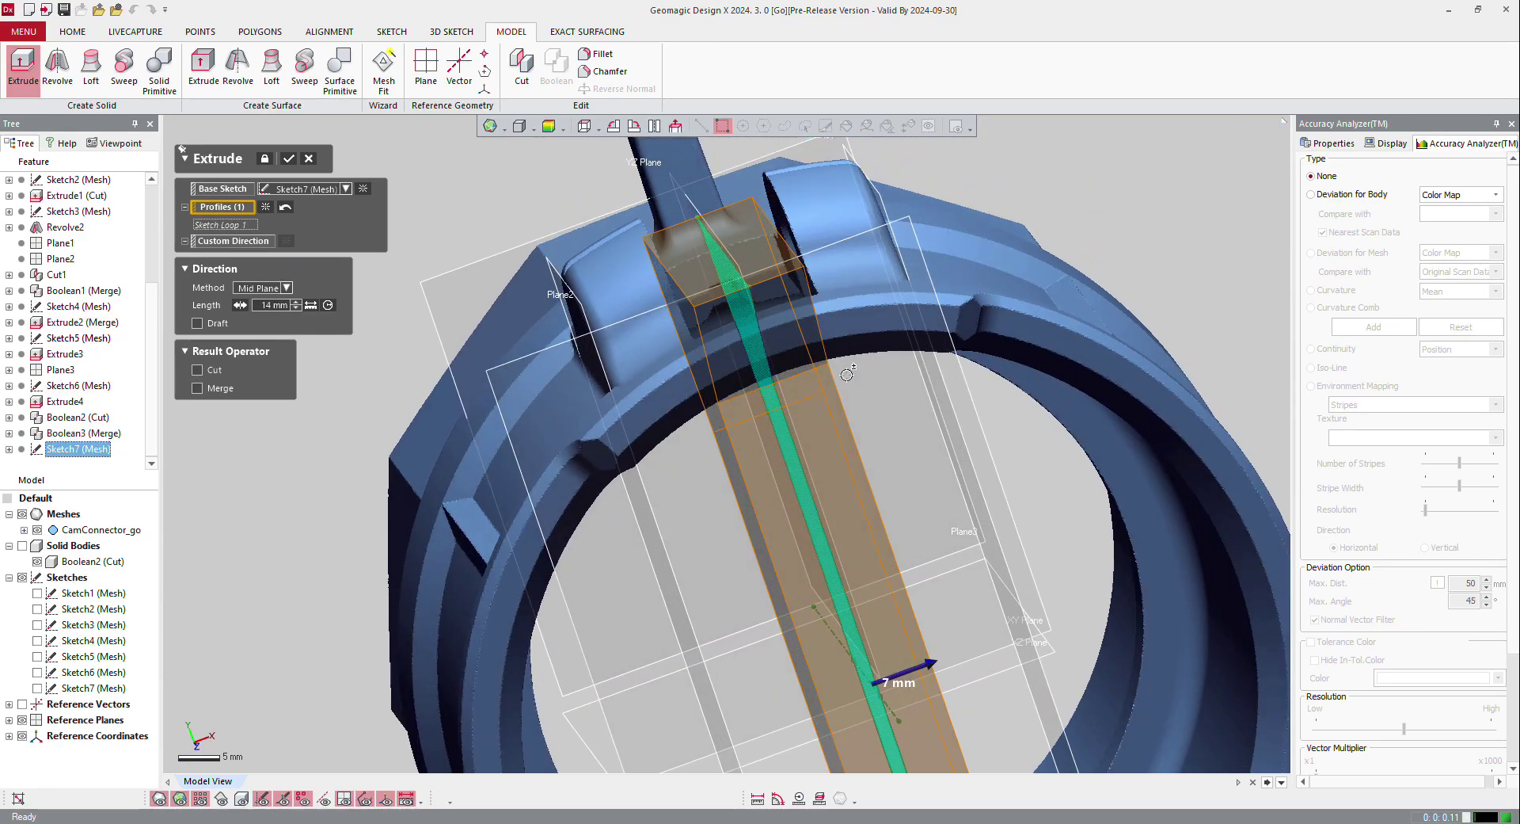
scroll(758, 225, up, 3)
right_drag(737, 285, 697, 352)
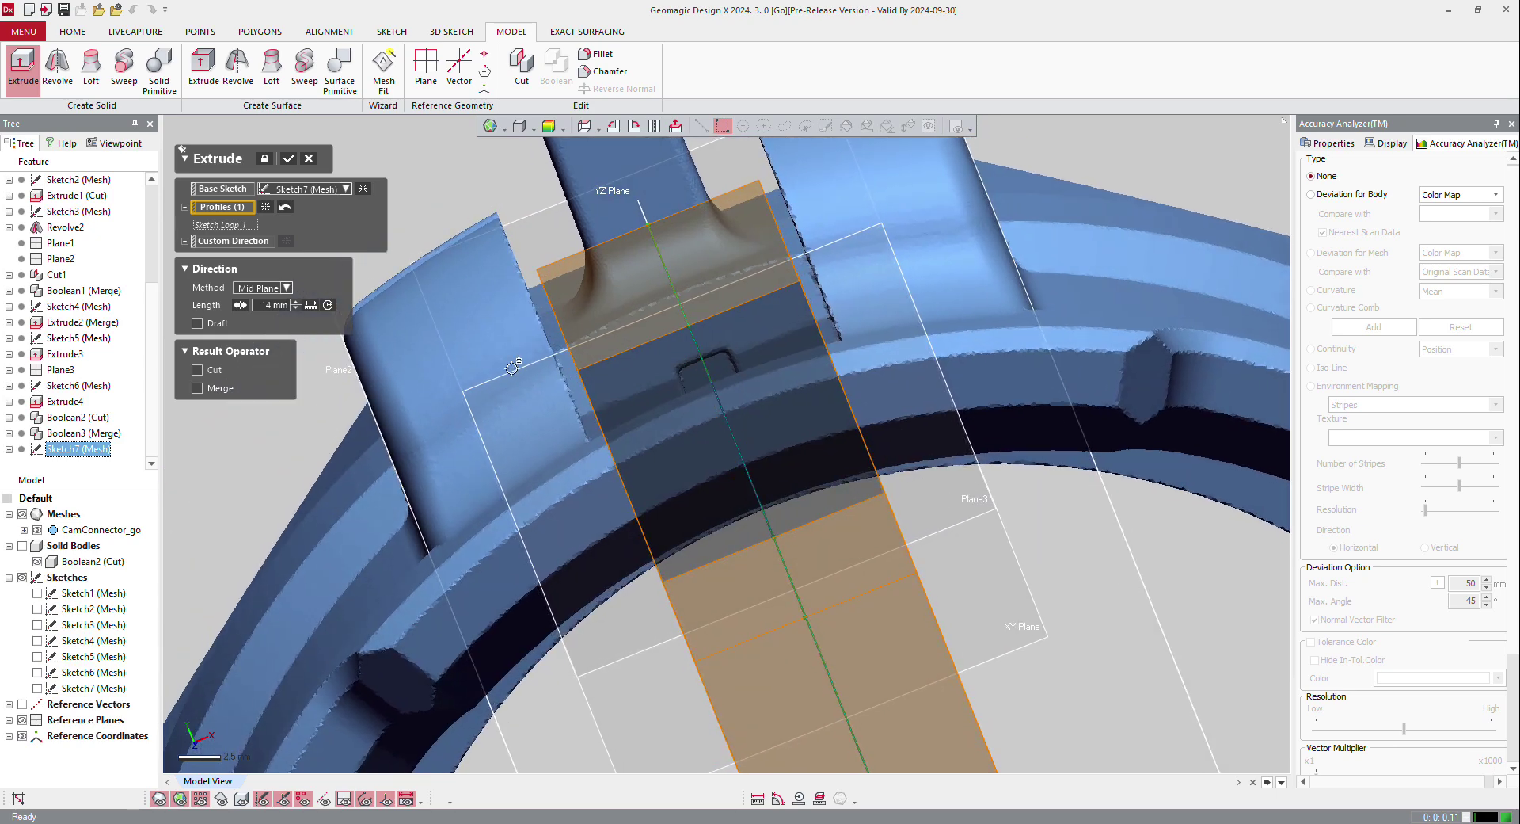
scroll(541, 436, down, 4)
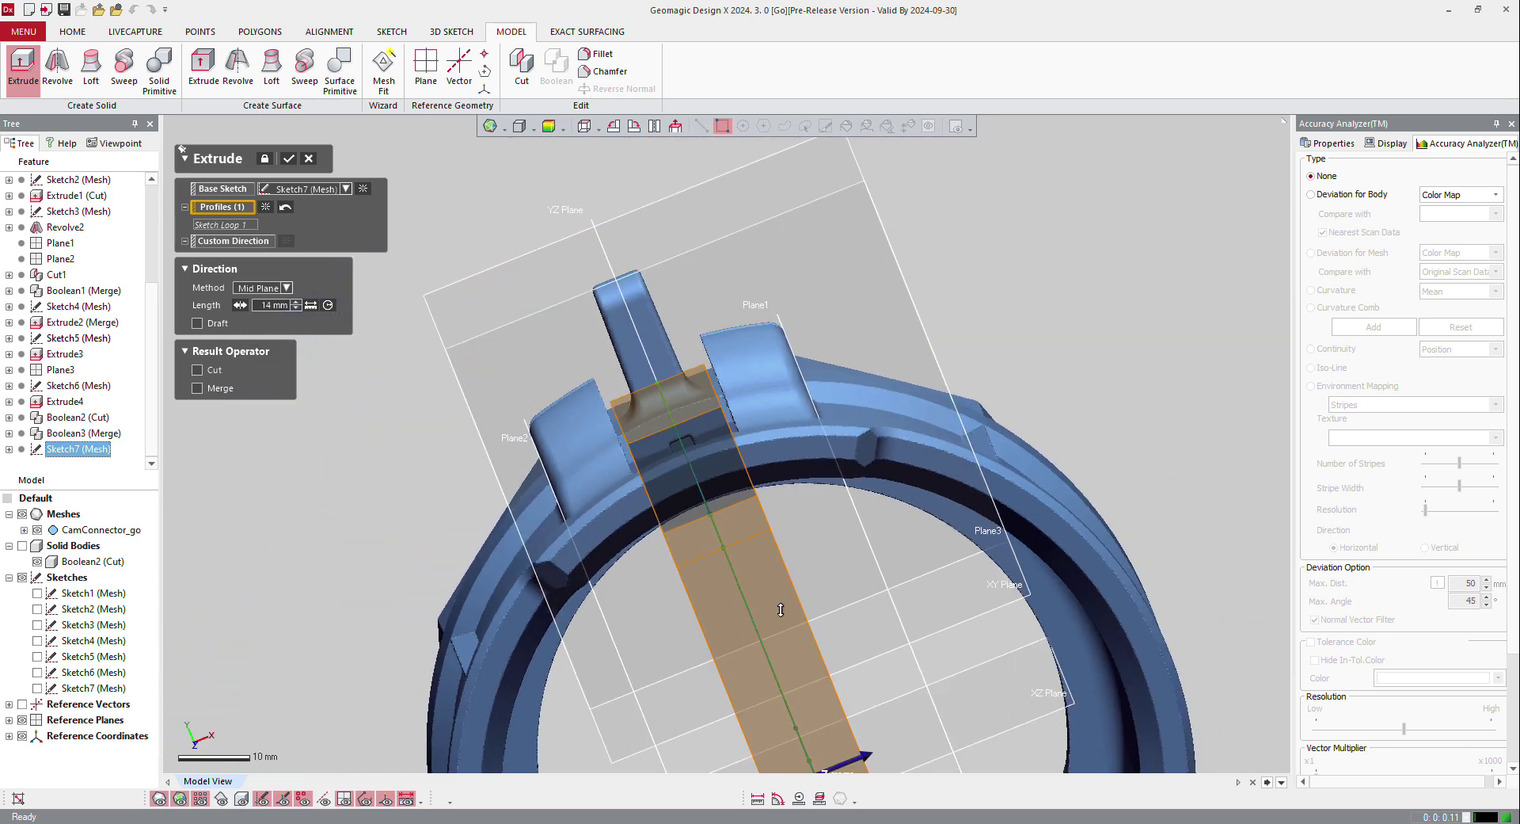
scroll(862, 739, up, 2)
drag(849, 733, 857, 730)
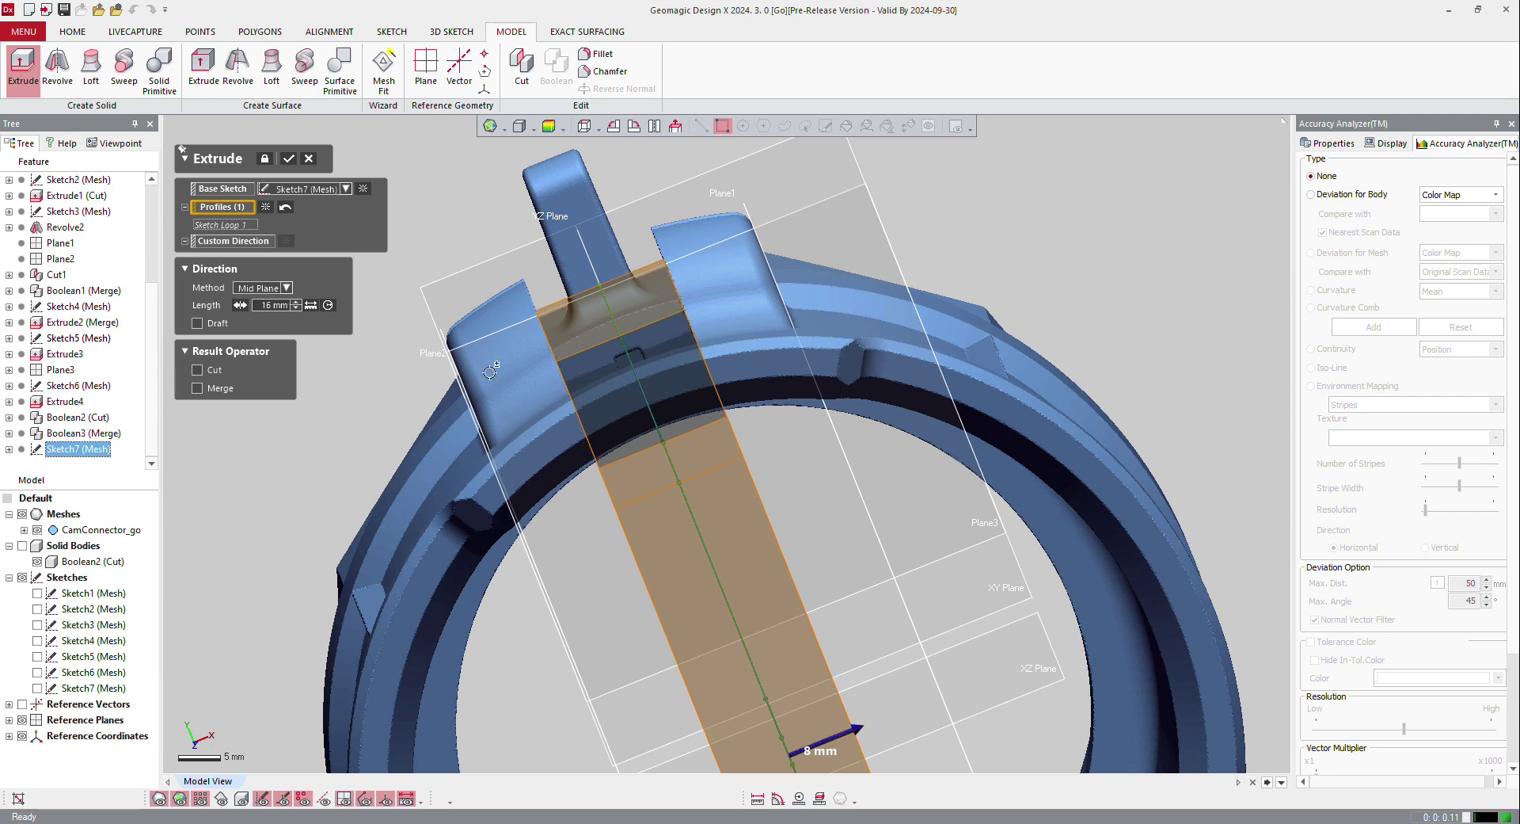
click(197, 371)
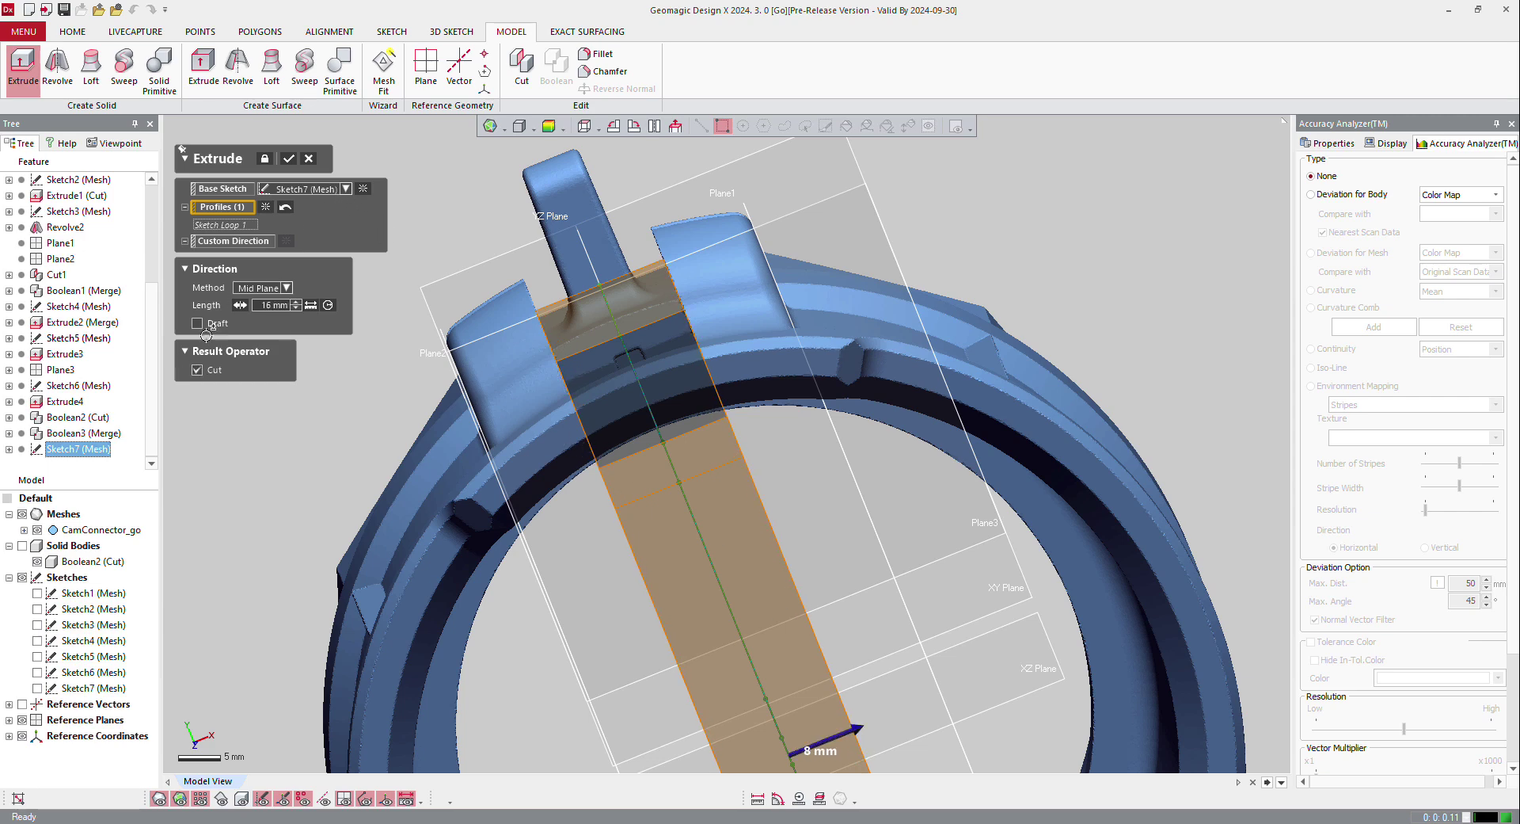
click(288, 159)
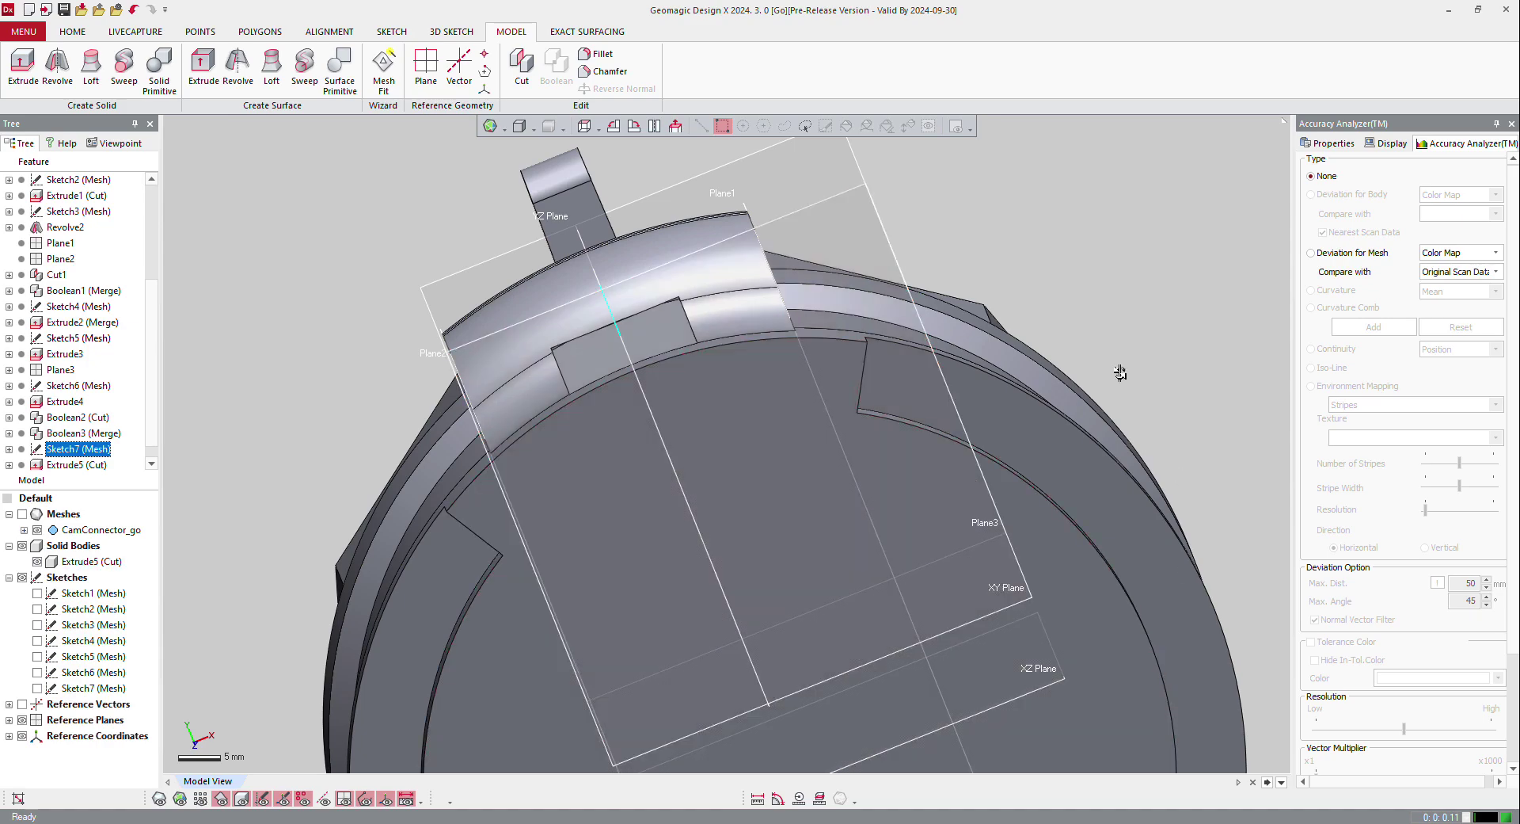
Reopen the slot cut's mesh sketch, raise the upper horizontal line farther outward from the centerline and exit the sketch
mouse_move(1120, 372)
right_down()
mouse_move(764, 414)
mouse_move(610, 393)
mouse_move(734, 560)
mouse_move(631, 525)
mouse_move(754, 448)
right_up()
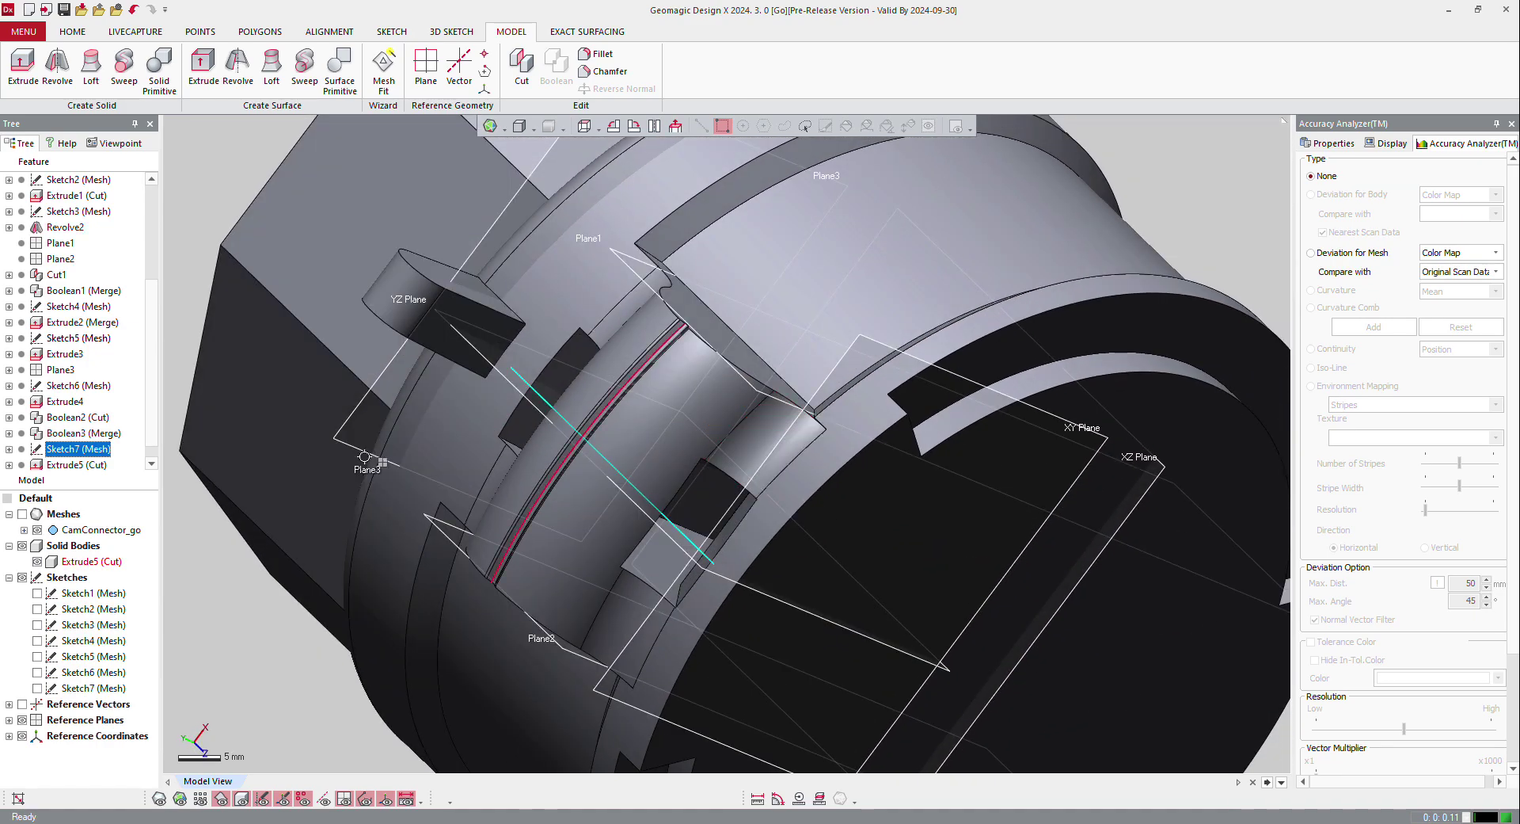
double_click(602, 456)
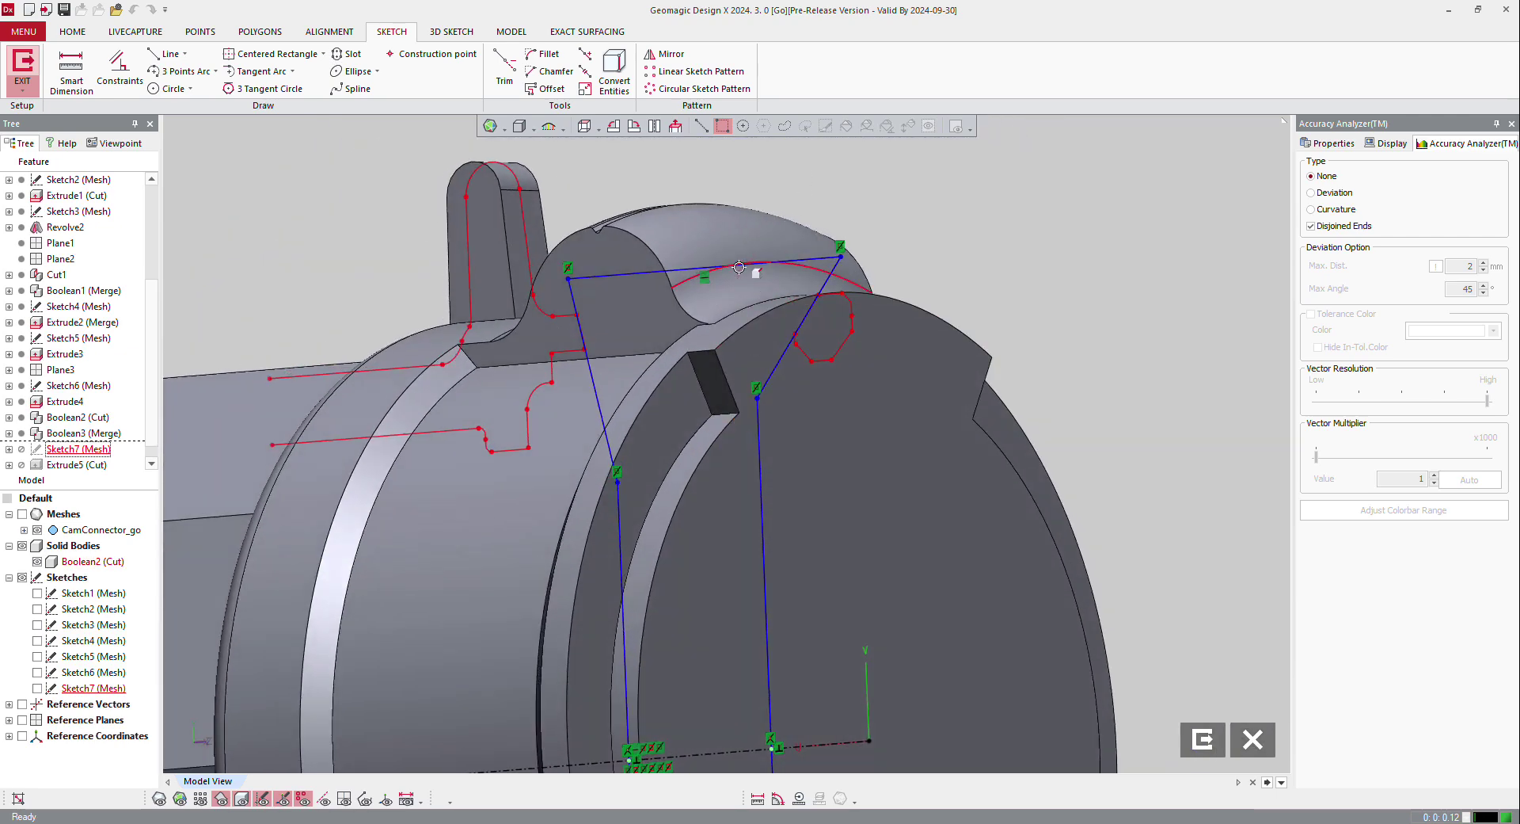
key(ctrl+3)
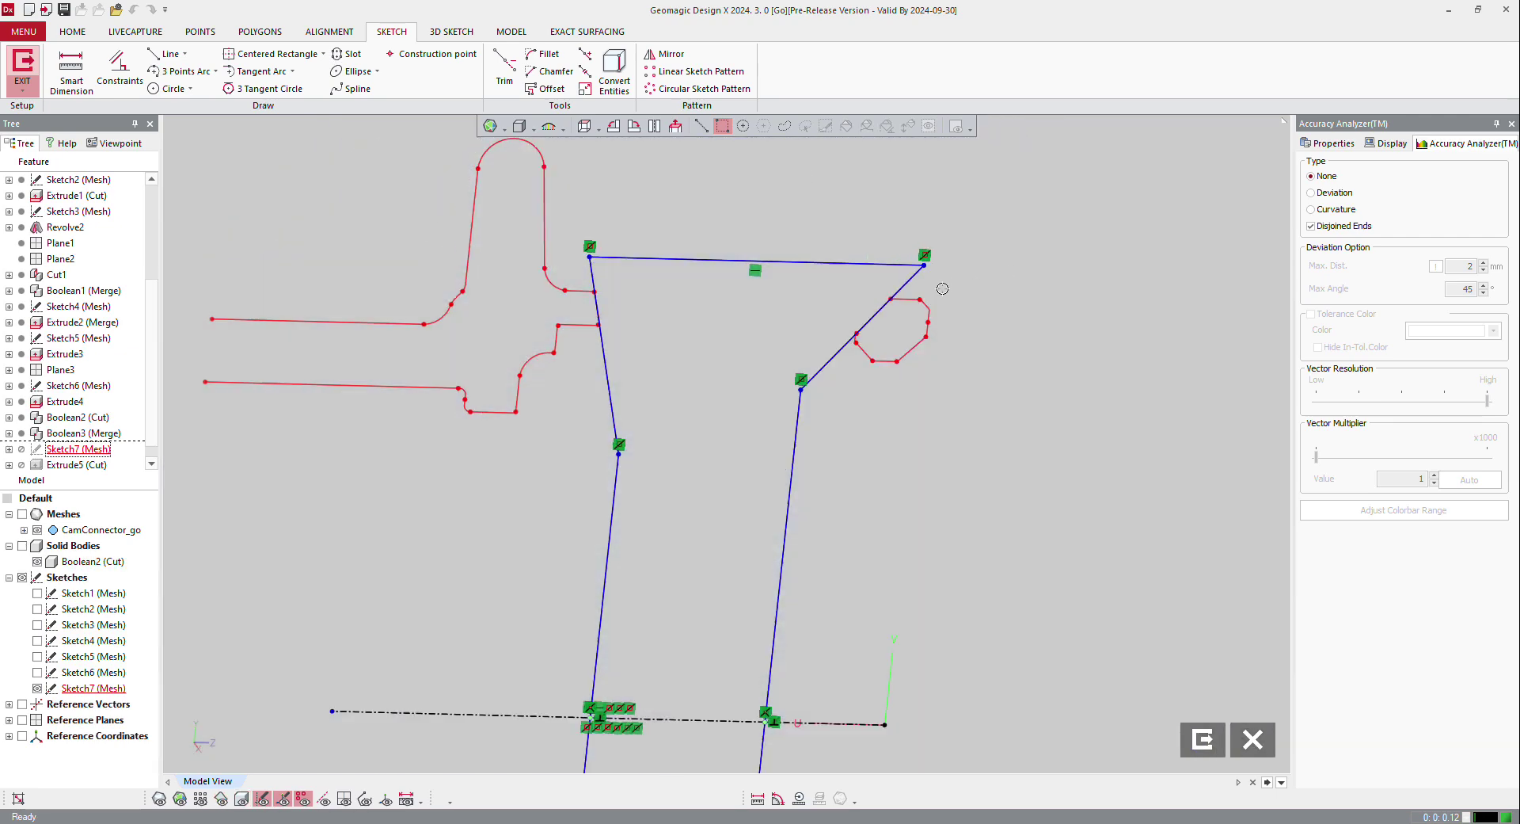
drag(714, 191, 733, 140)
scroll(735, 293, down, 6)
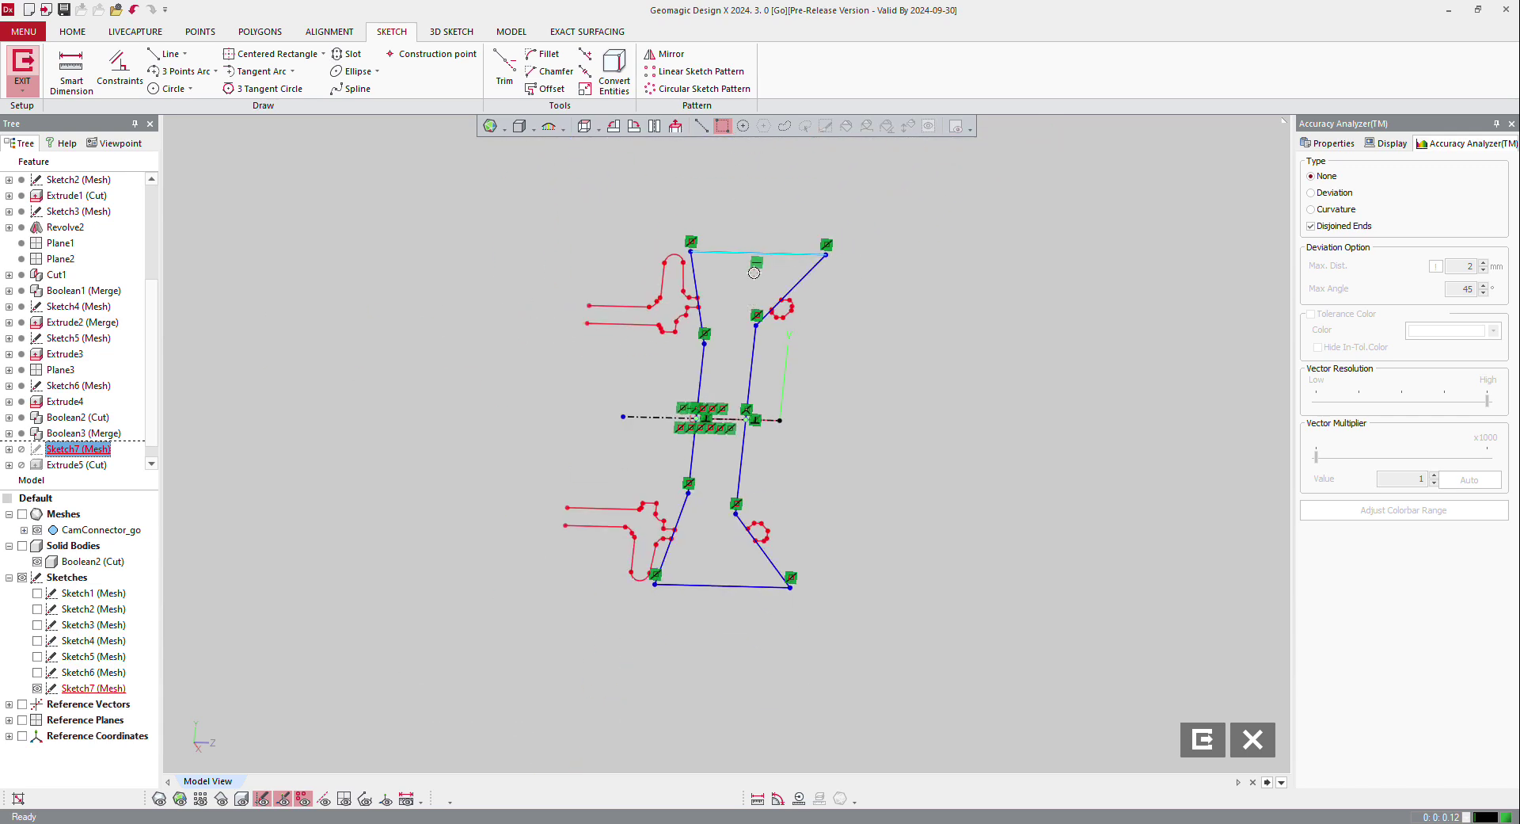
drag(736, 252, 745, 229)
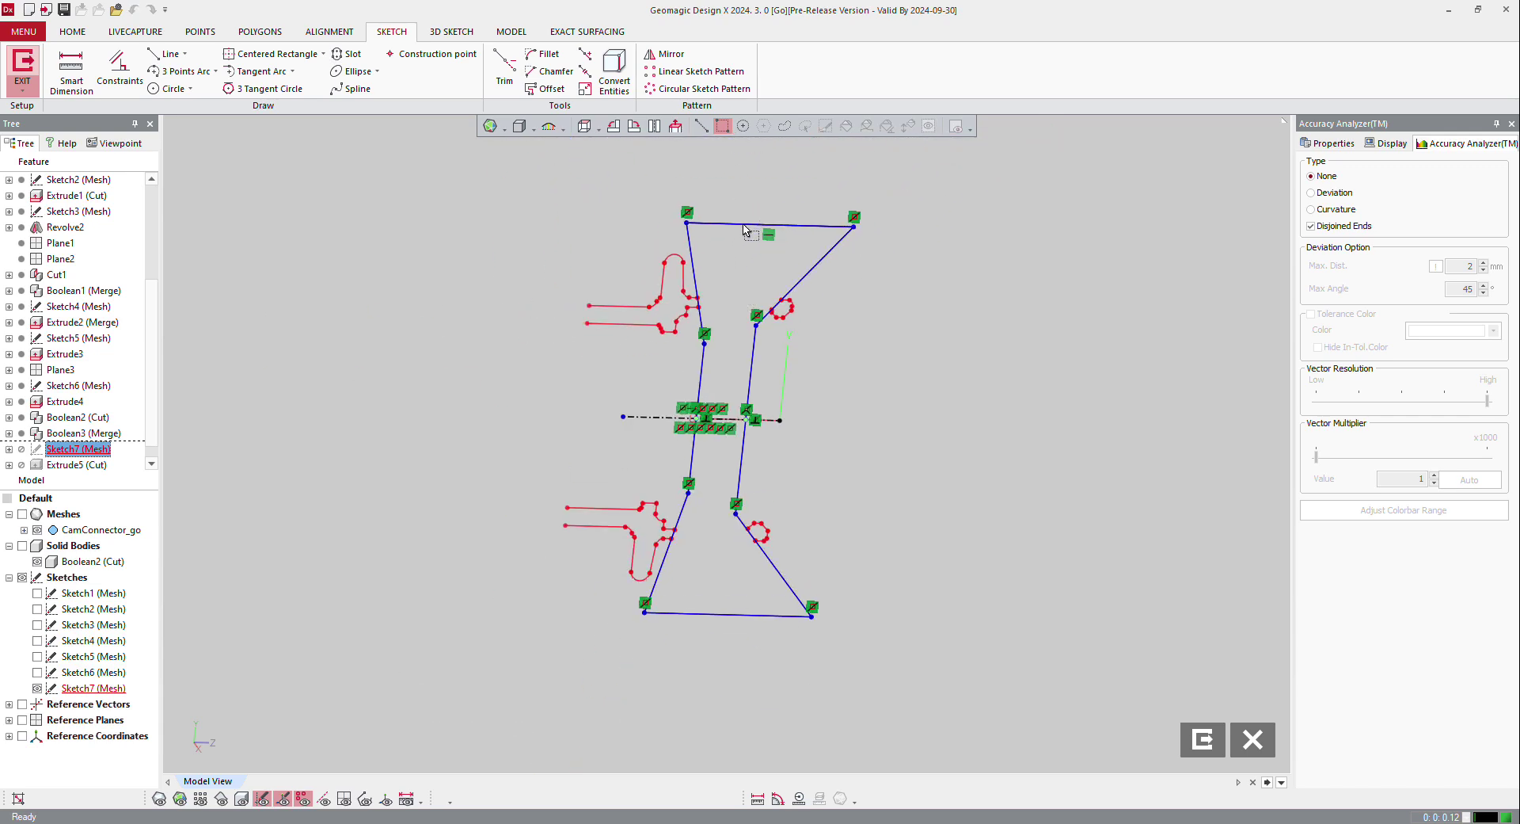
click(22, 68)
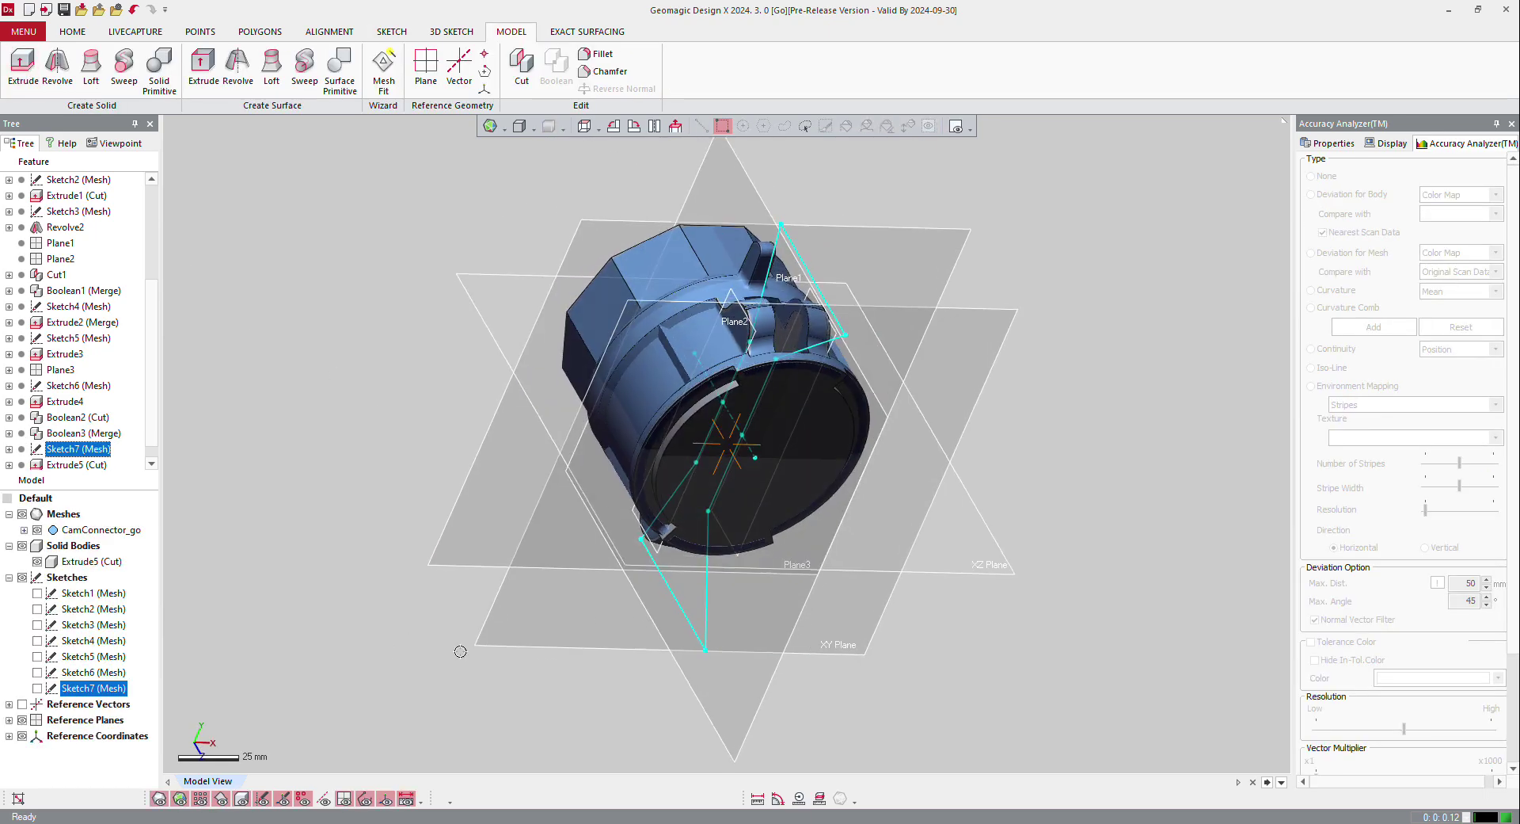
Create a new planar mesh sketch of the scan, replacing the YZ Plane with the XZ Plane as base plane
right_drag(1023, 345, 705, 264)
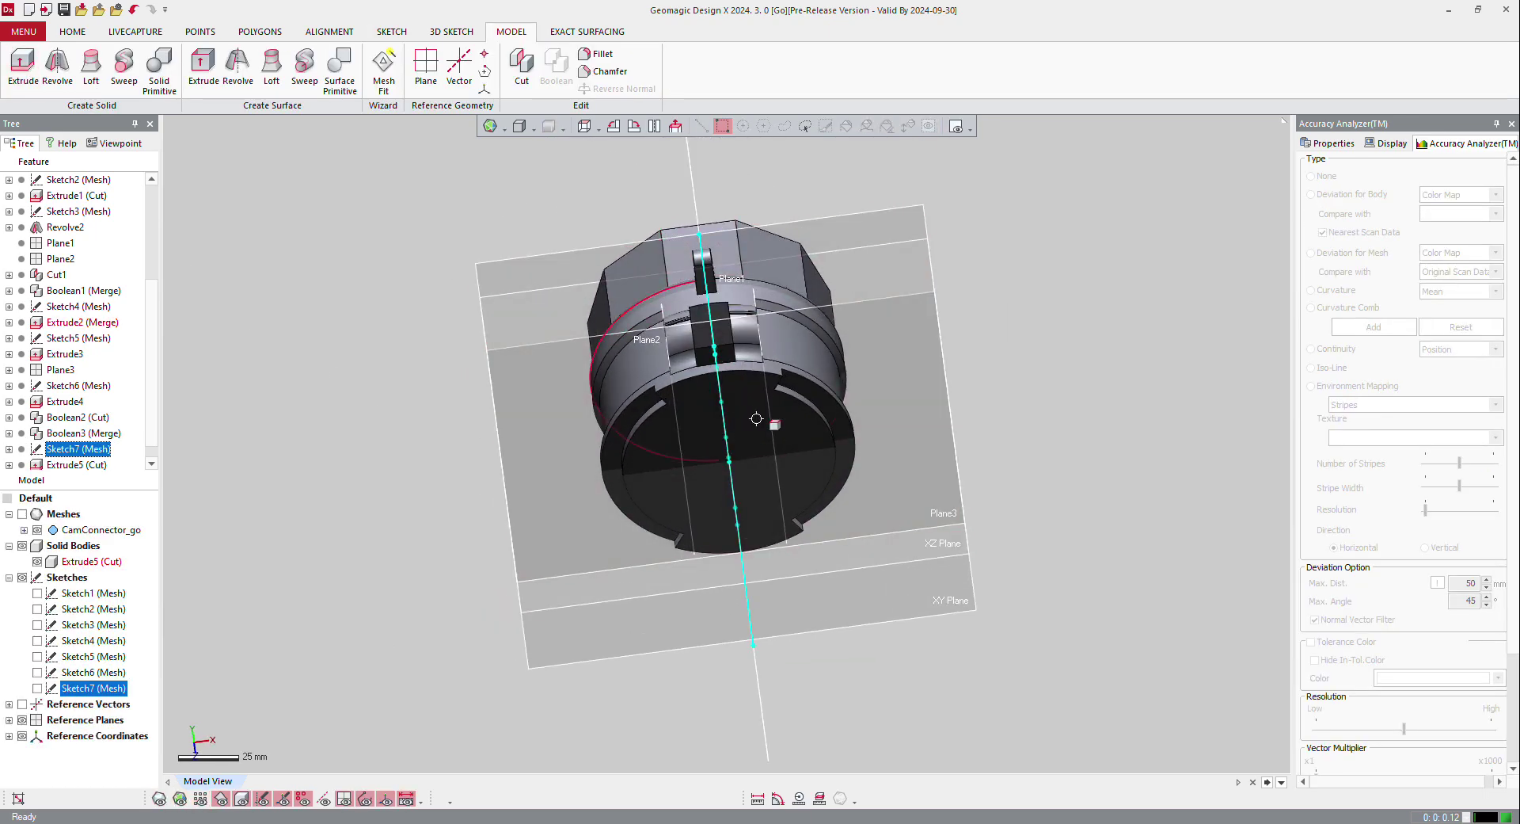
right_drag(773, 424, 594, 266)
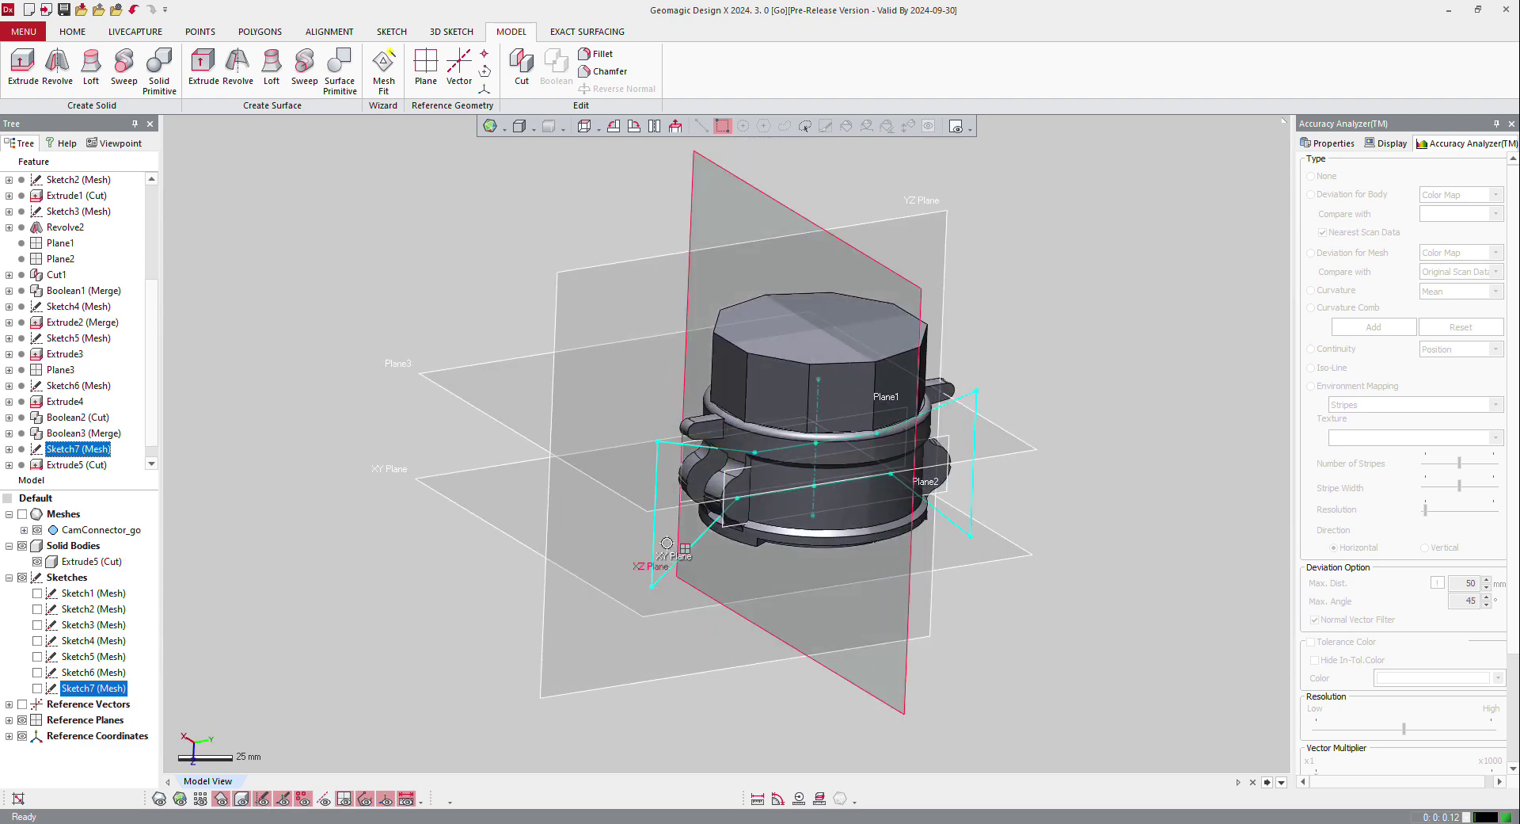
right_click(594, 267)
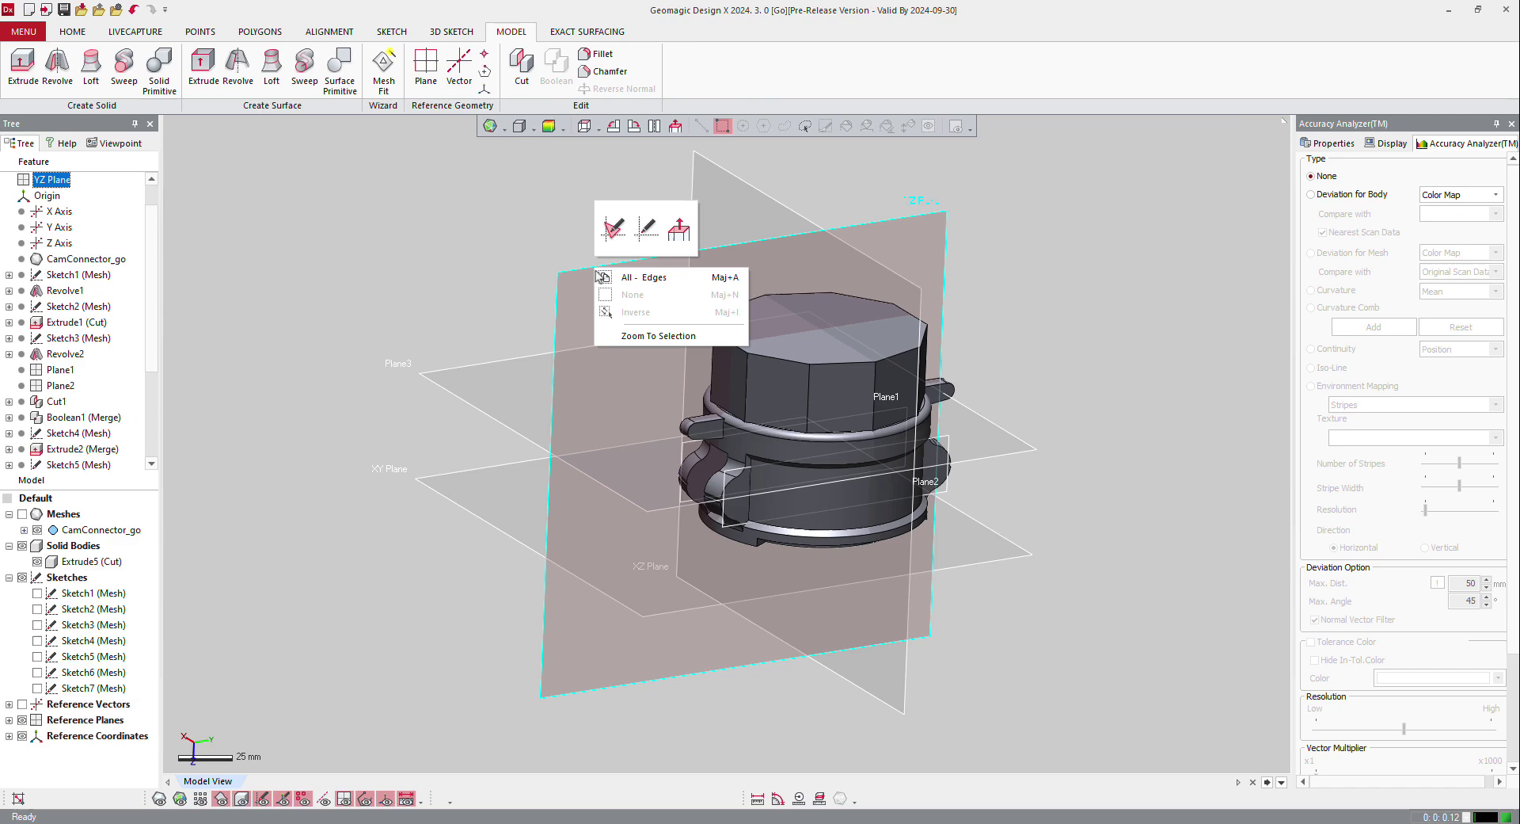
click(605, 228)
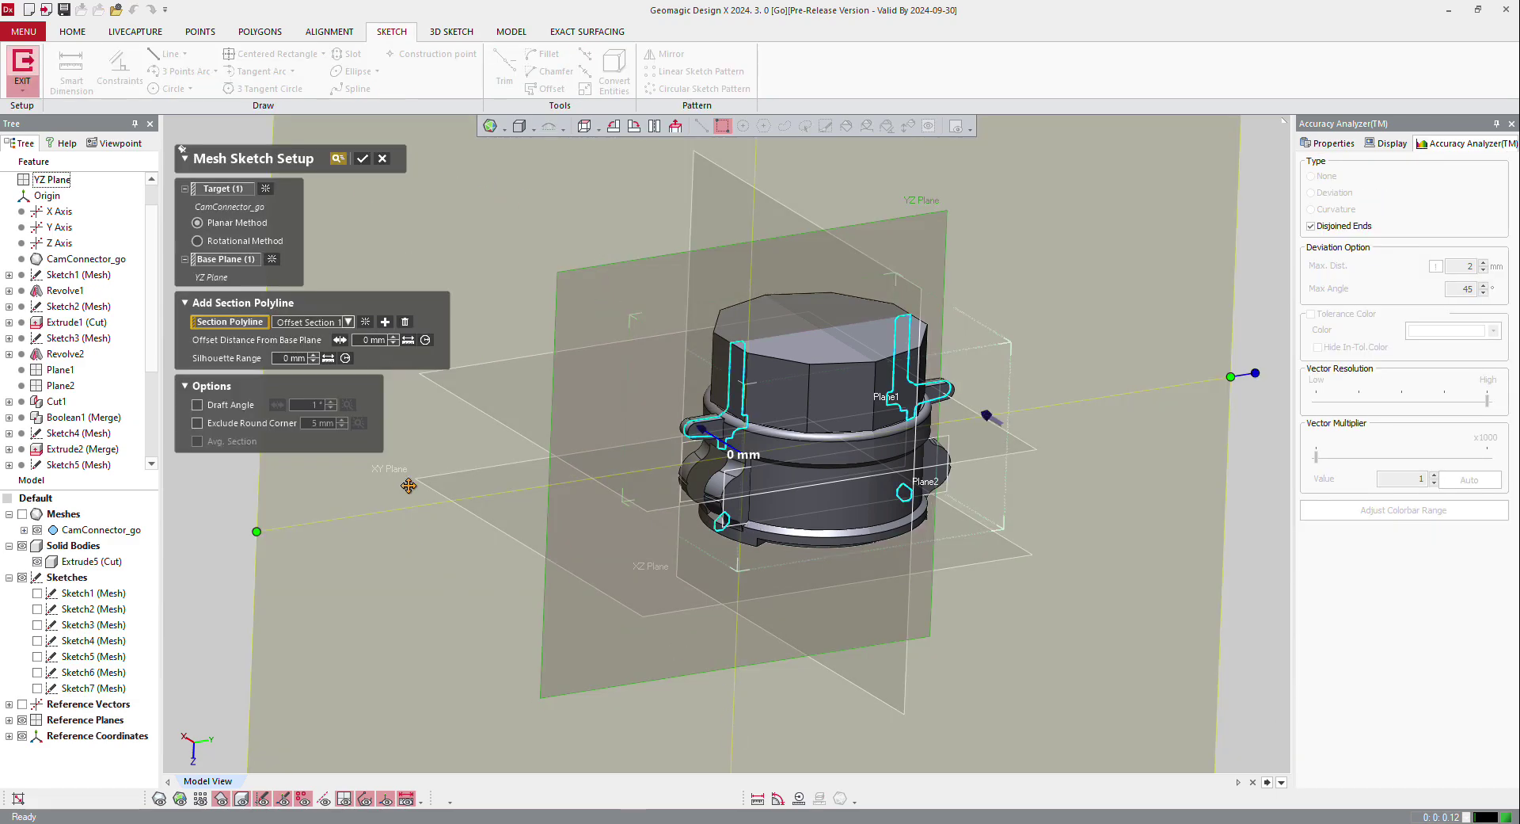
click(259, 266)
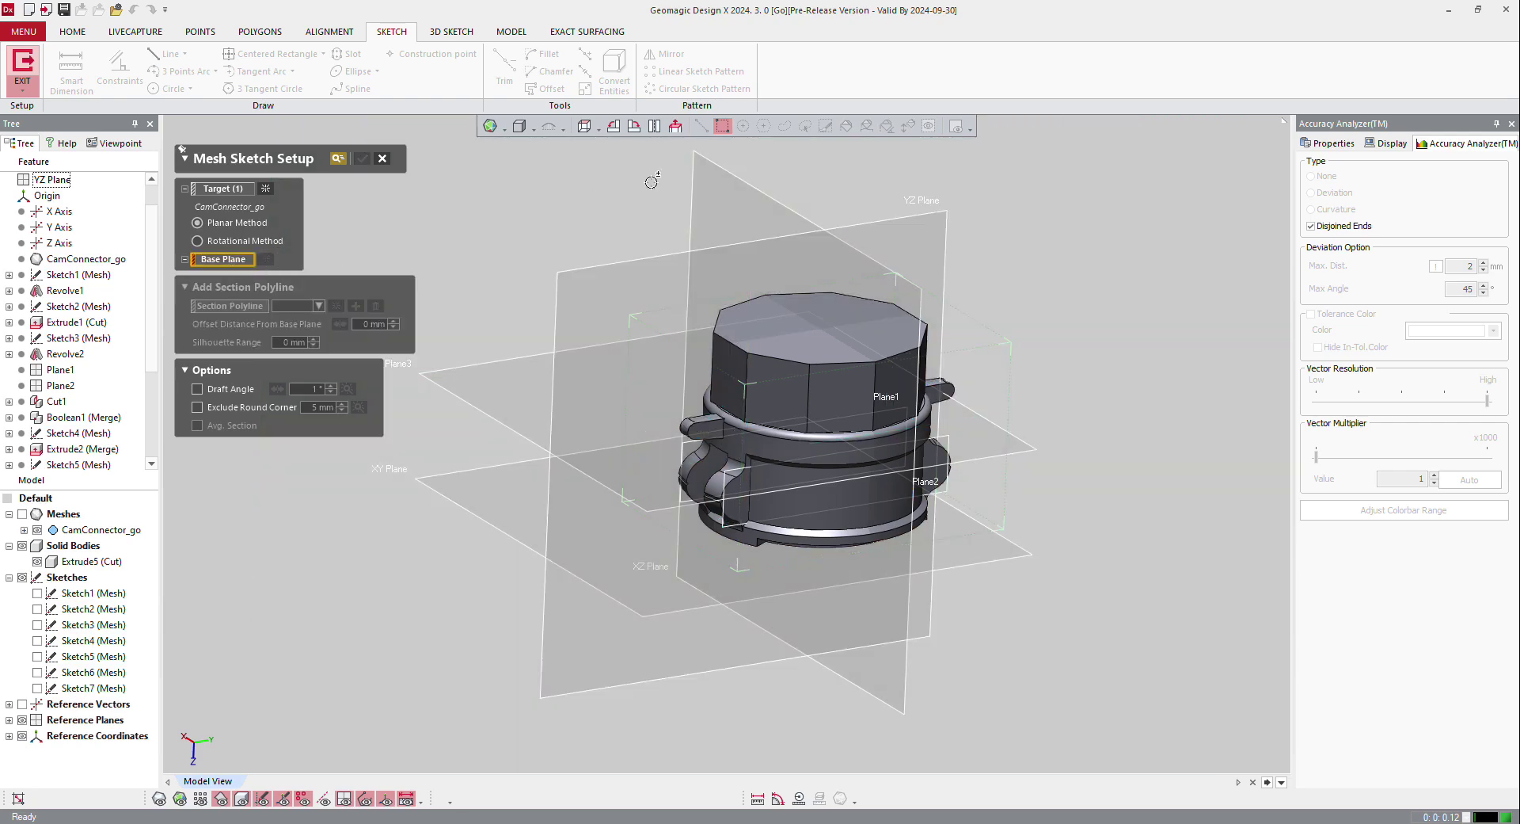
click(677, 202)
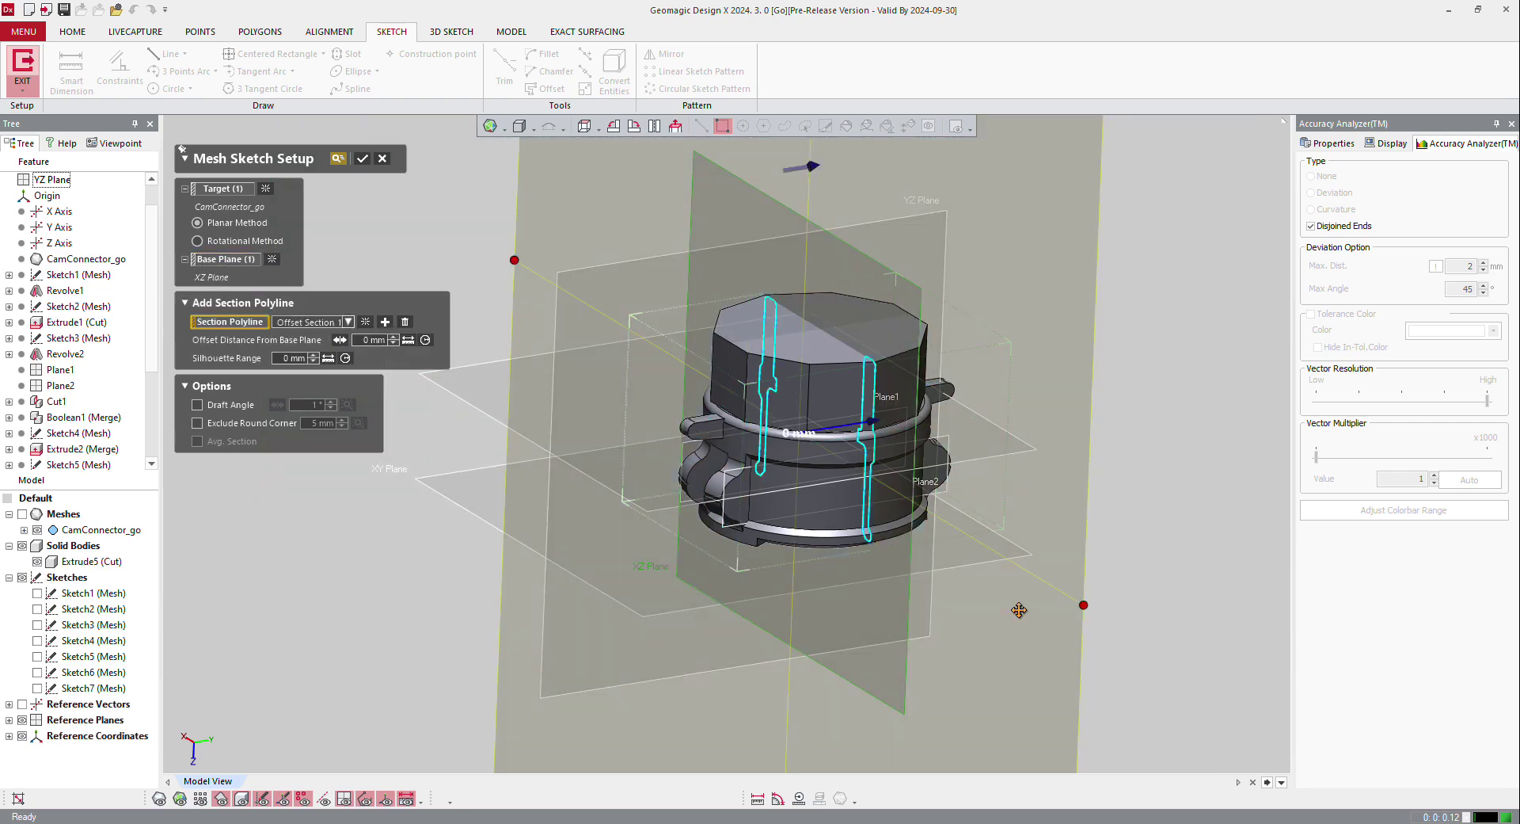
click(361, 160)
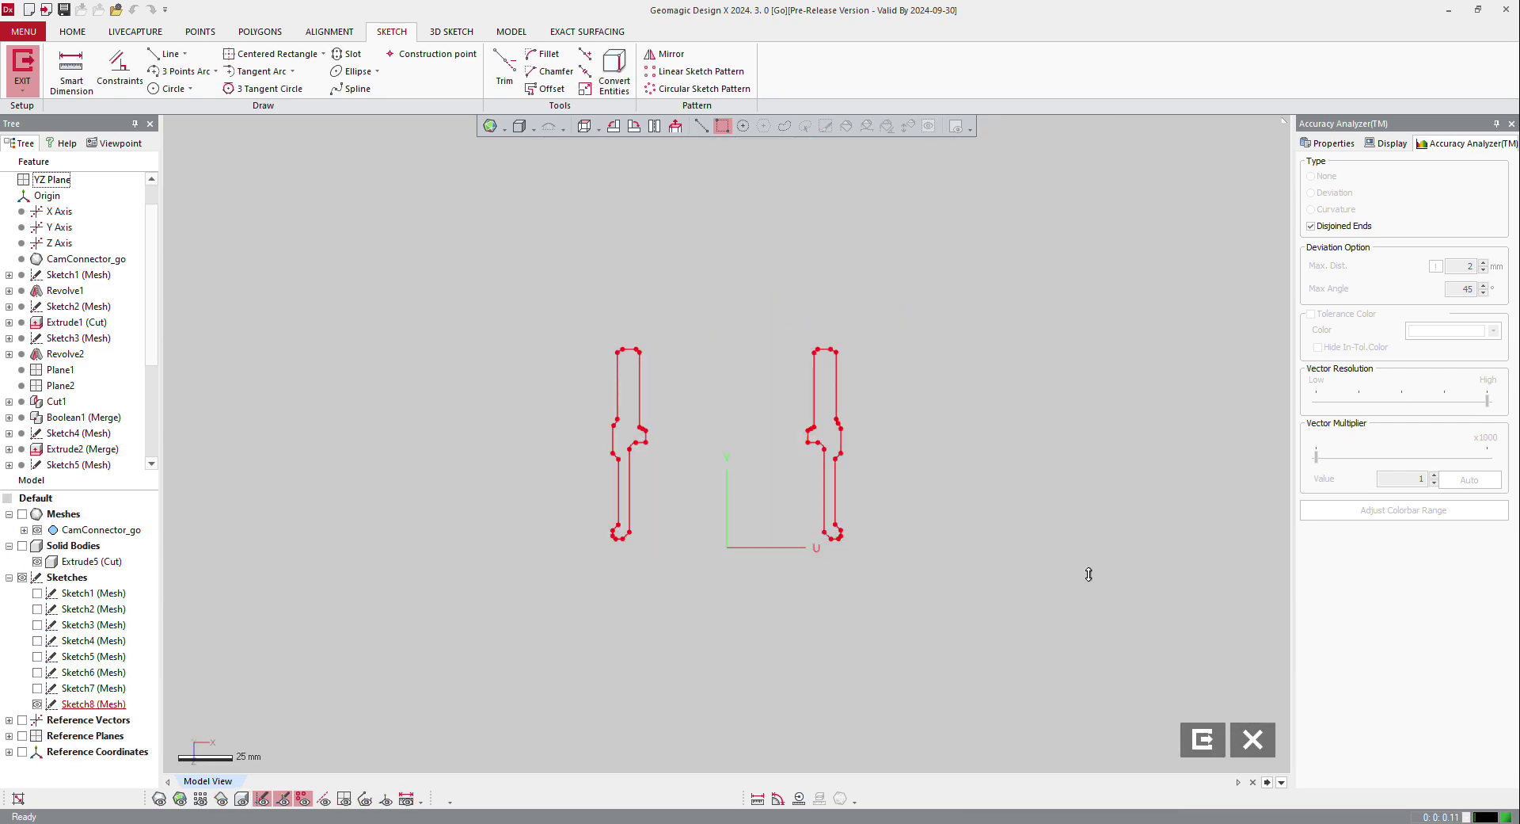
Fit a line to the upper inner edge of the positive-X section polyline and draw a horizontal line about 7 mm long inward from its ledge
scroll(1058, 558, up, 2)
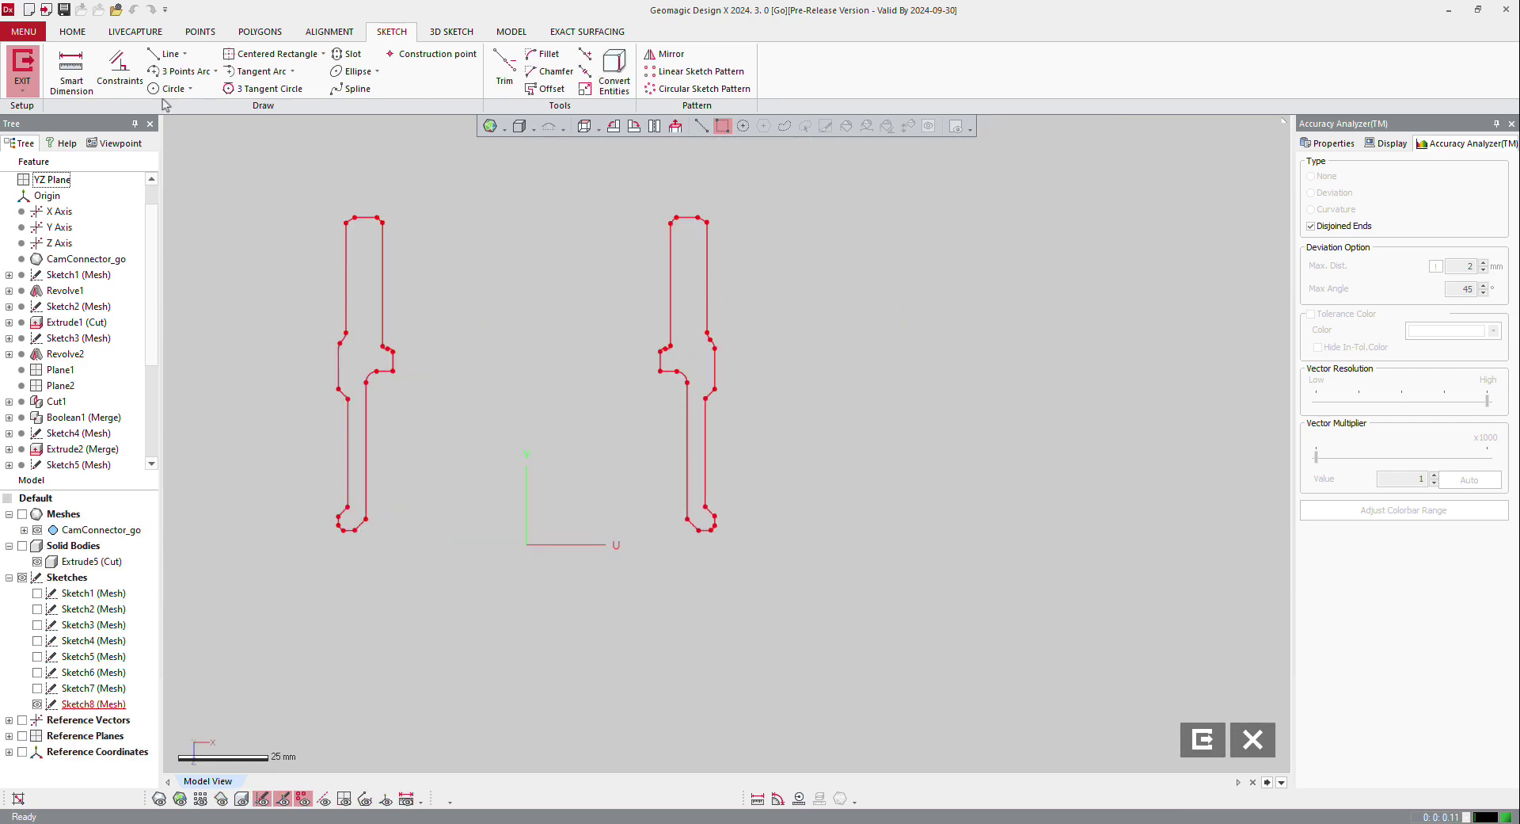
click(166, 54)
scroll(601, 238, up, 3)
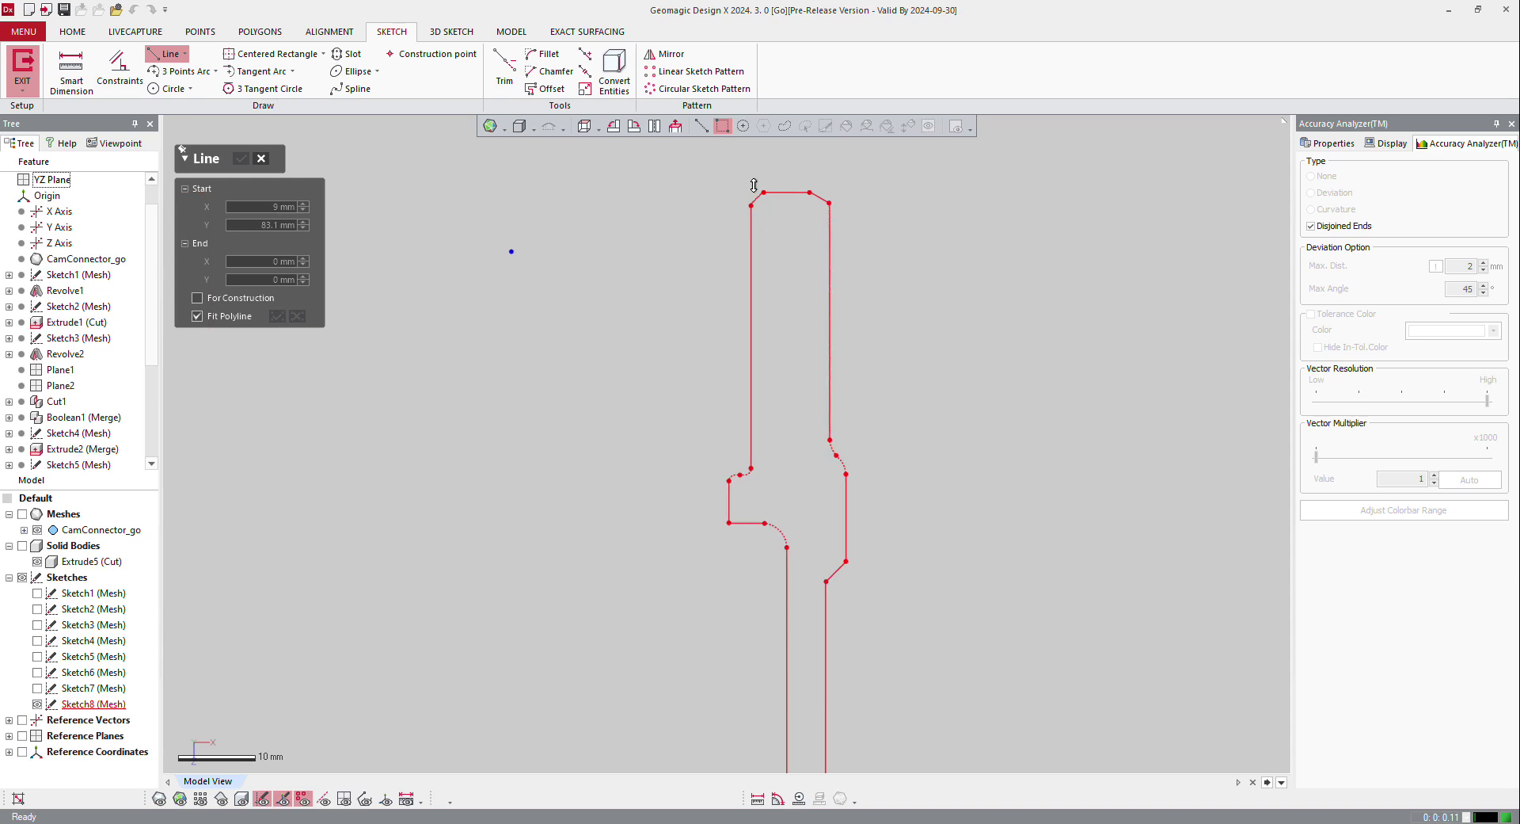
click(752, 237)
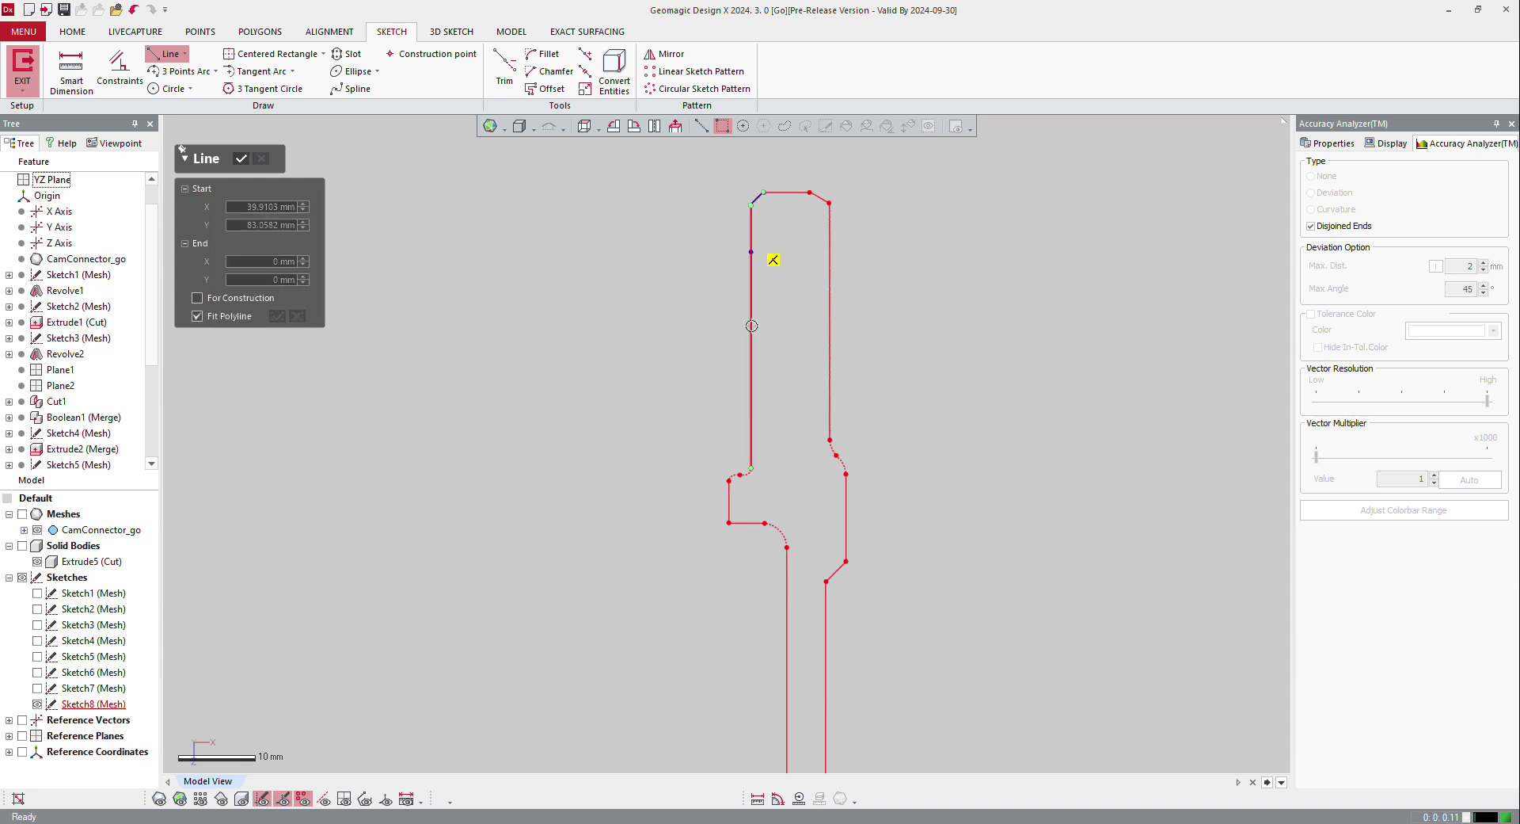
scroll(744, 521, up, 3)
scroll(711, 501, up, 4)
click(750, 371)
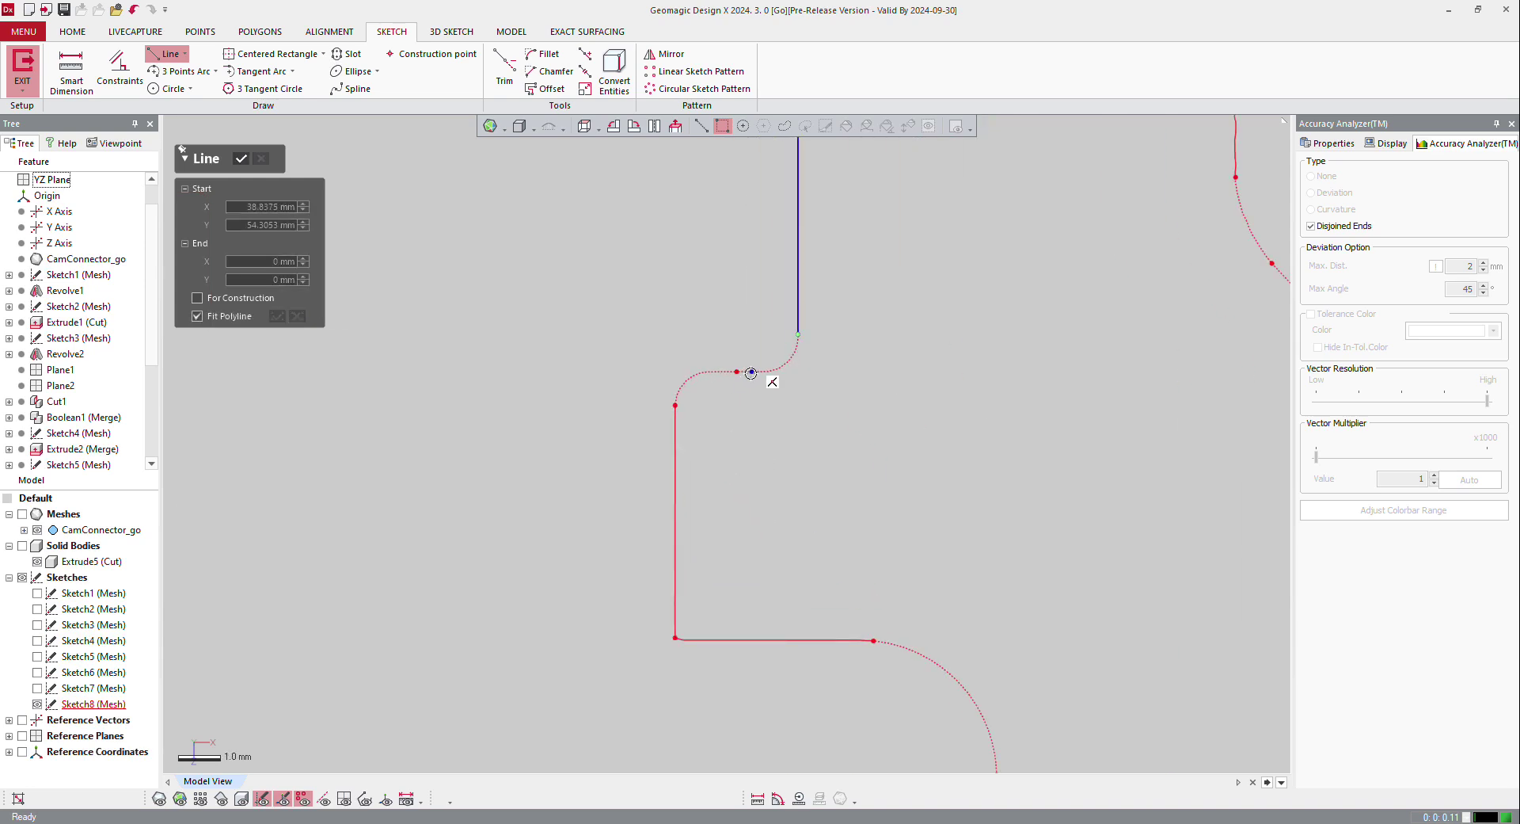
click(478, 378)
Draw a vertical line about 6 mm long beside the ledge and a horizontal line about 5 mm long from its lower end
click(615, 462)
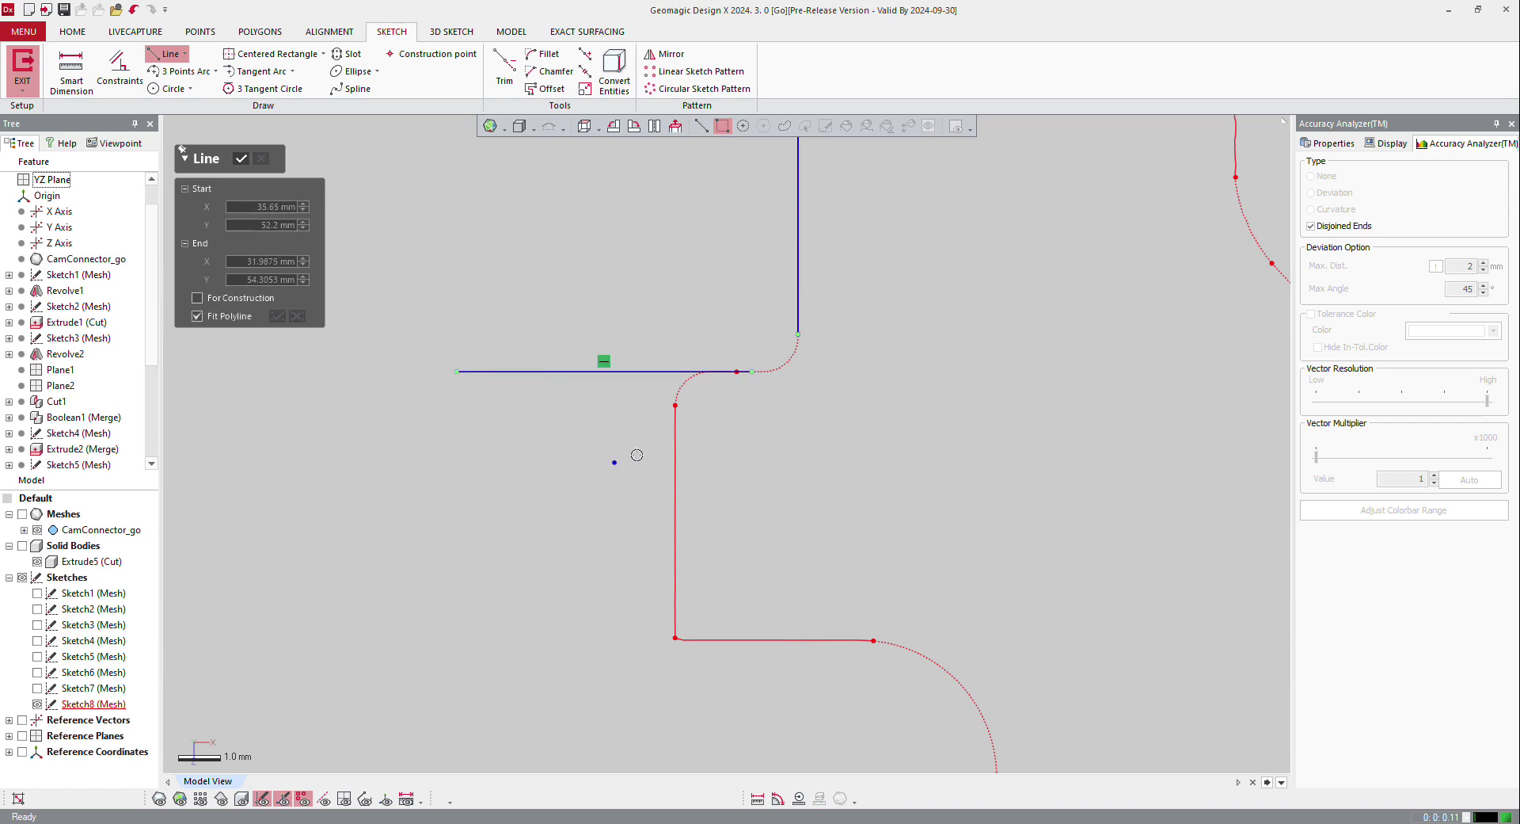
click(657, 680)
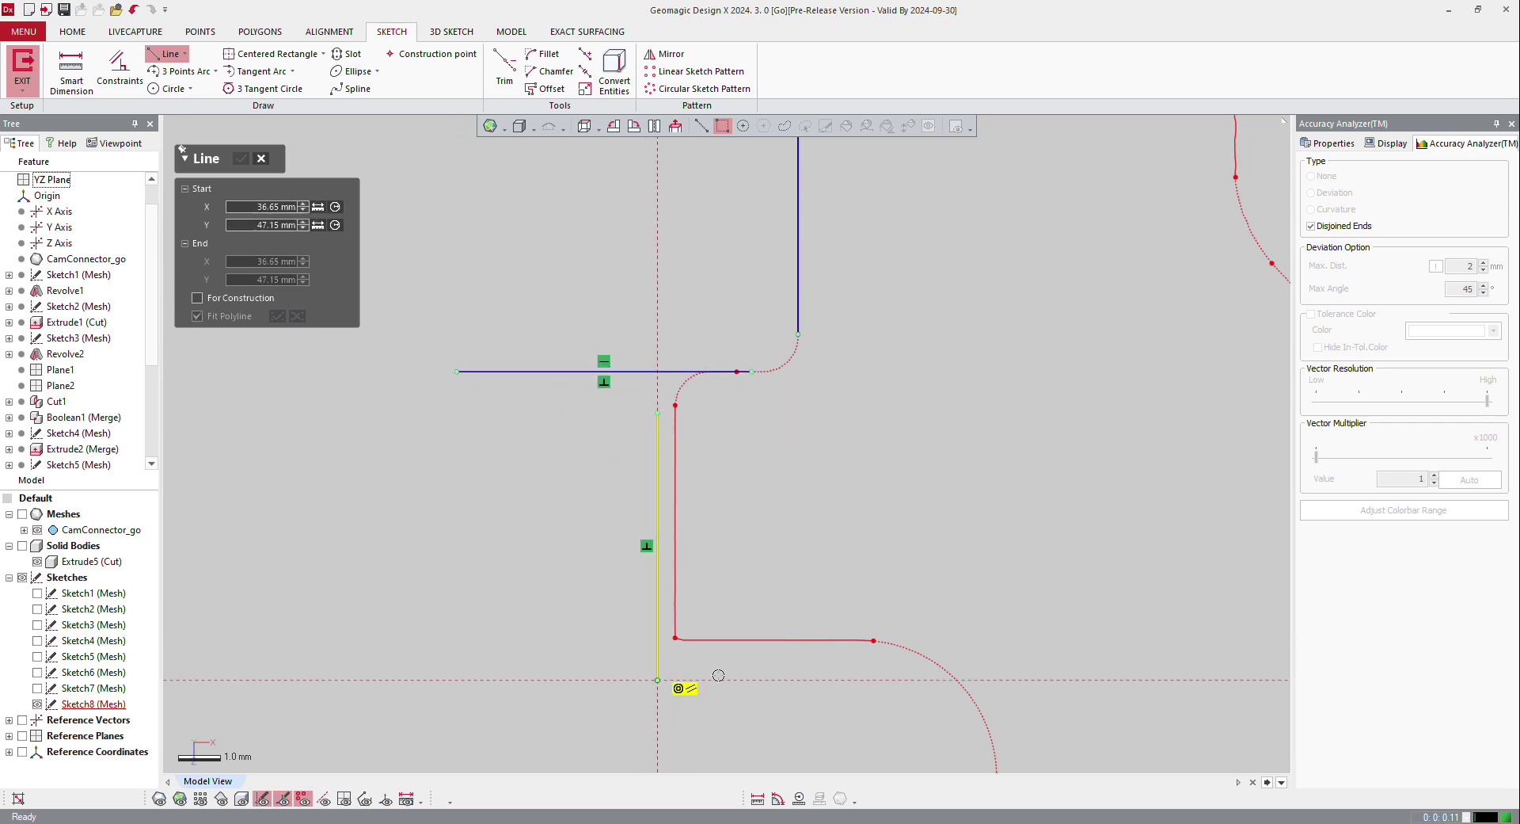
click(867, 680)
click(867, 682)
scroll(893, 673, down, 4)
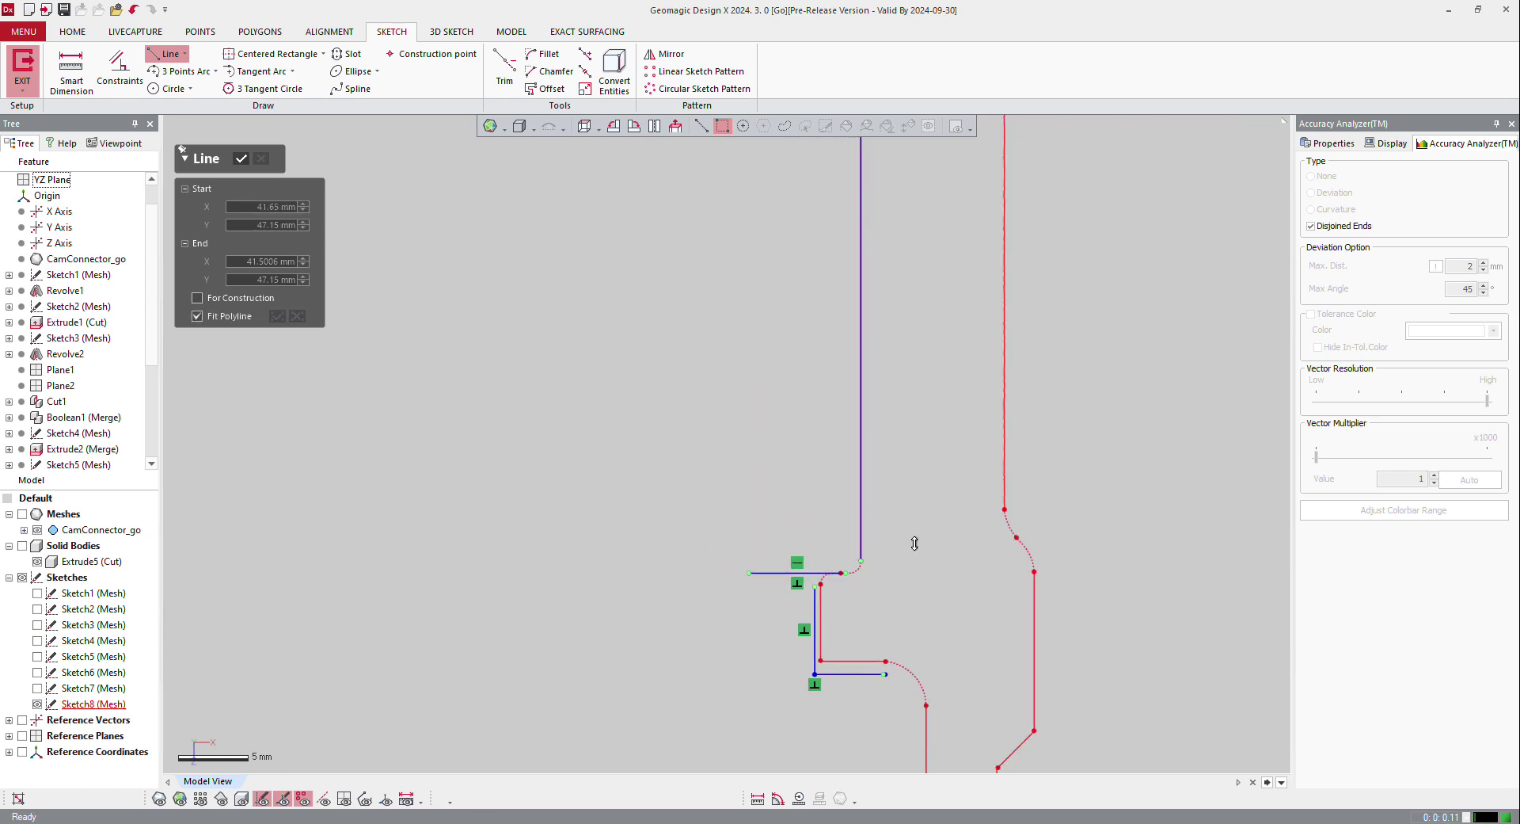
right_click(862, 441)
key(Escape)
key(Escape)
Apply a vertical constraint to the long line fitted along the section's upper inner edge
right_click(861, 440)
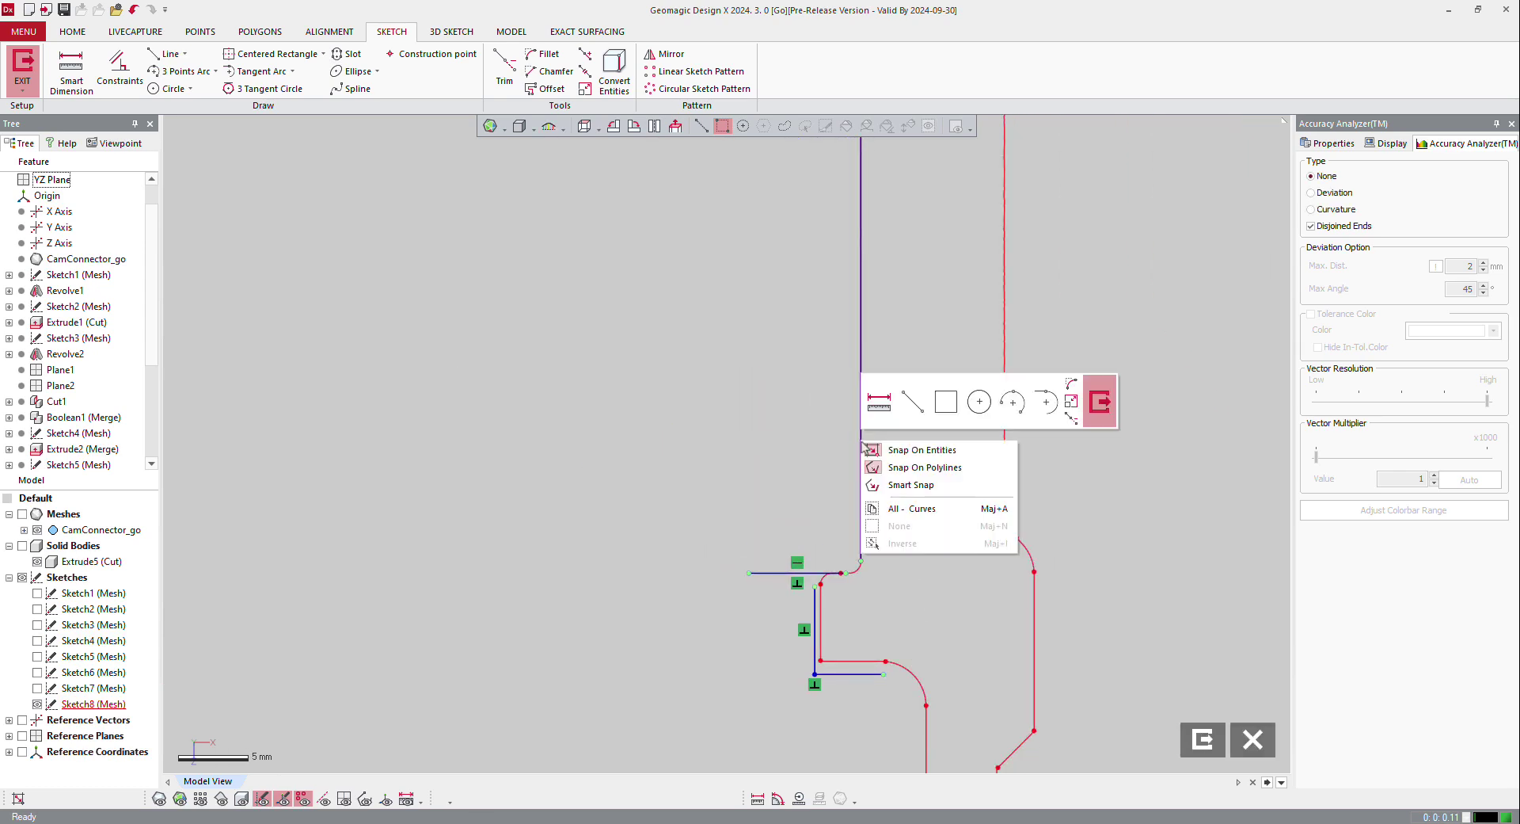
right_click(857, 325)
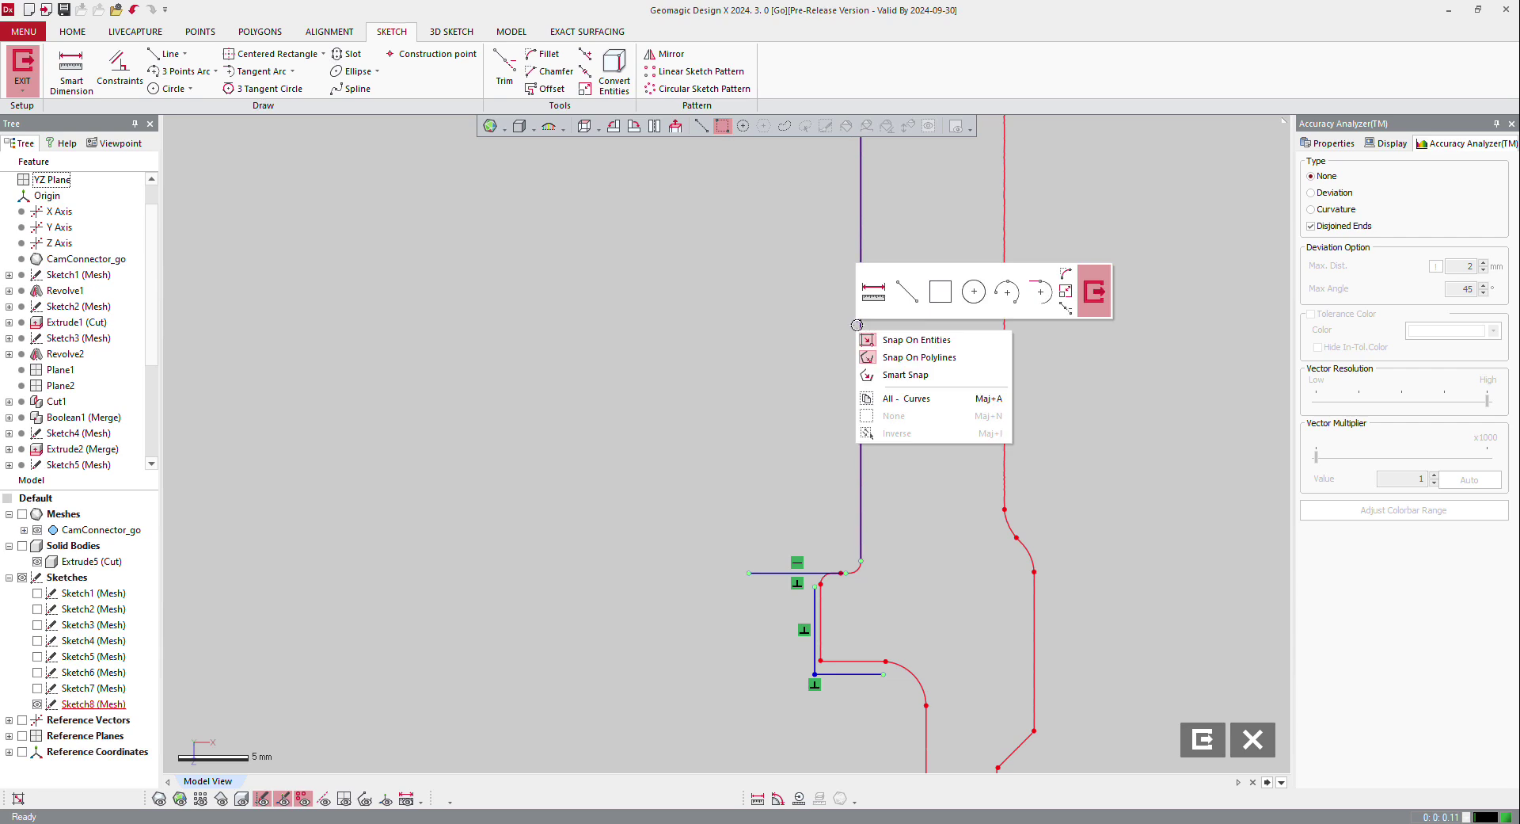
right_click(858, 319)
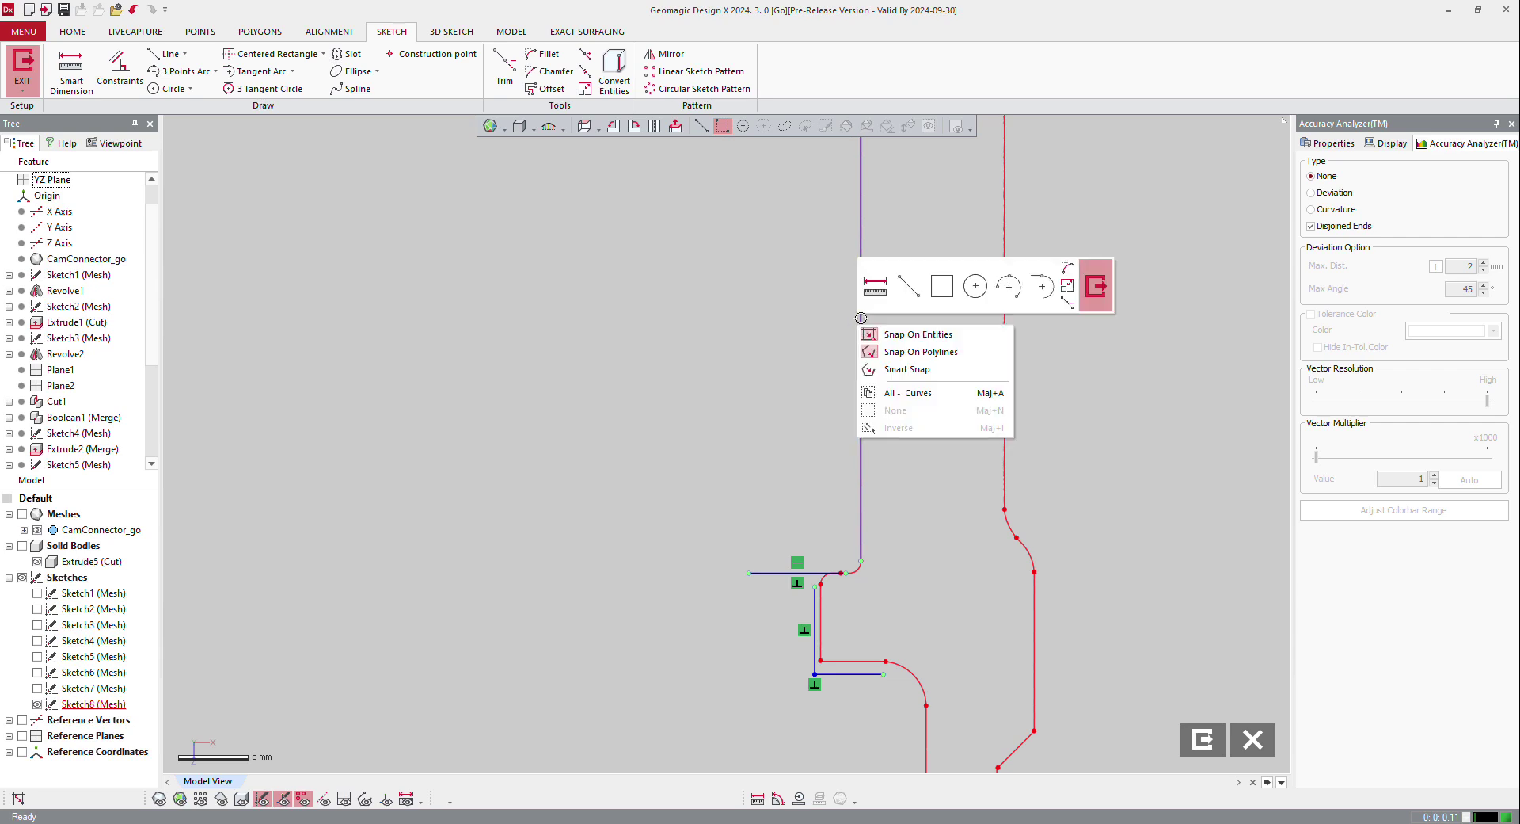
click(868, 283)
right_click(862, 255)
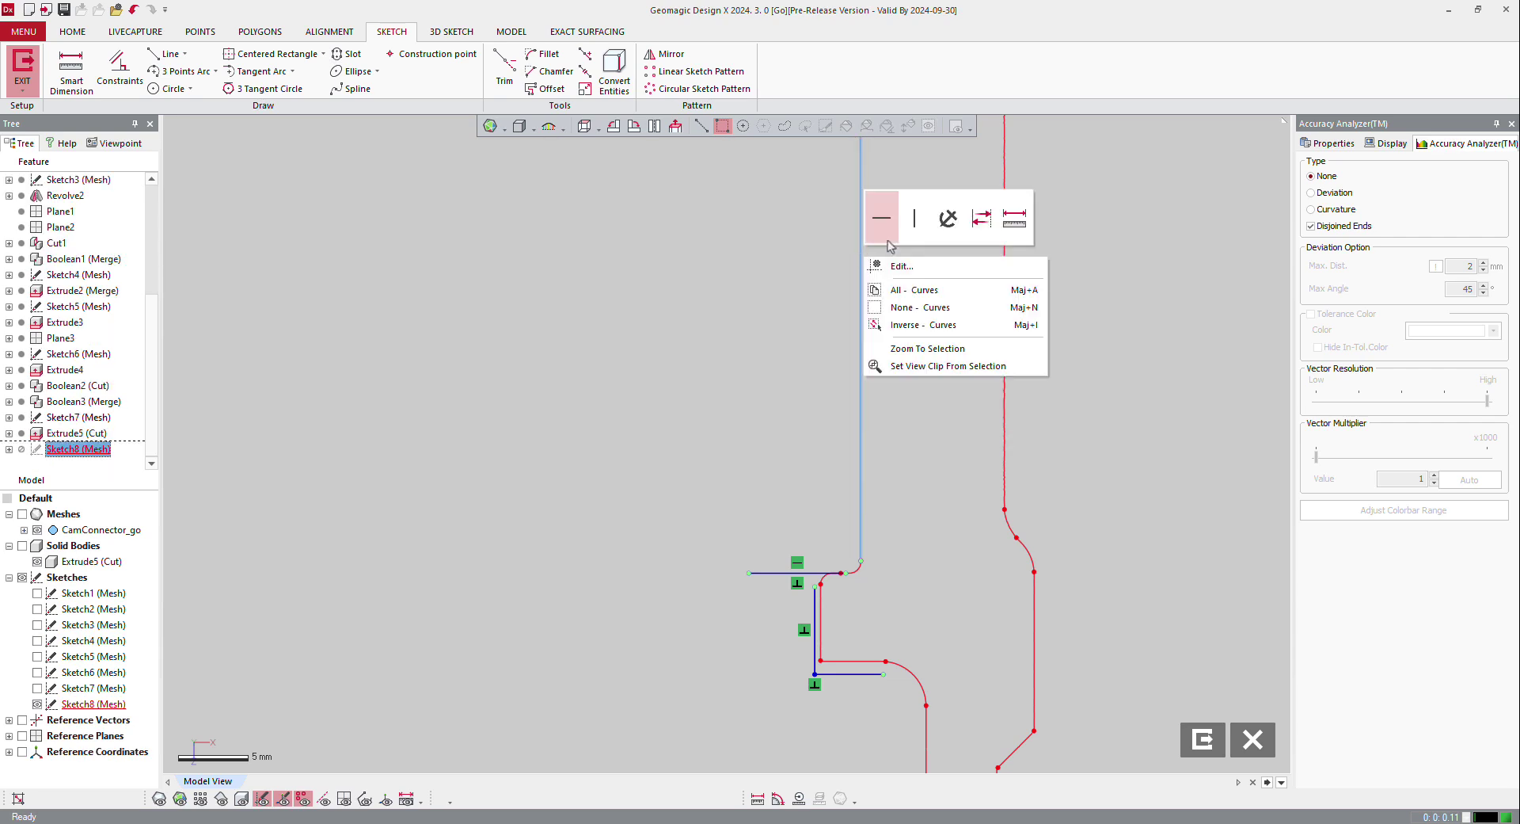
click(915, 222)
Move the short vertical line onto the ledge's vertical edge in the section polyline
scroll(842, 558, down, 4)
scroll(877, 328, up, 1)
scroll(873, 326, up, 1)
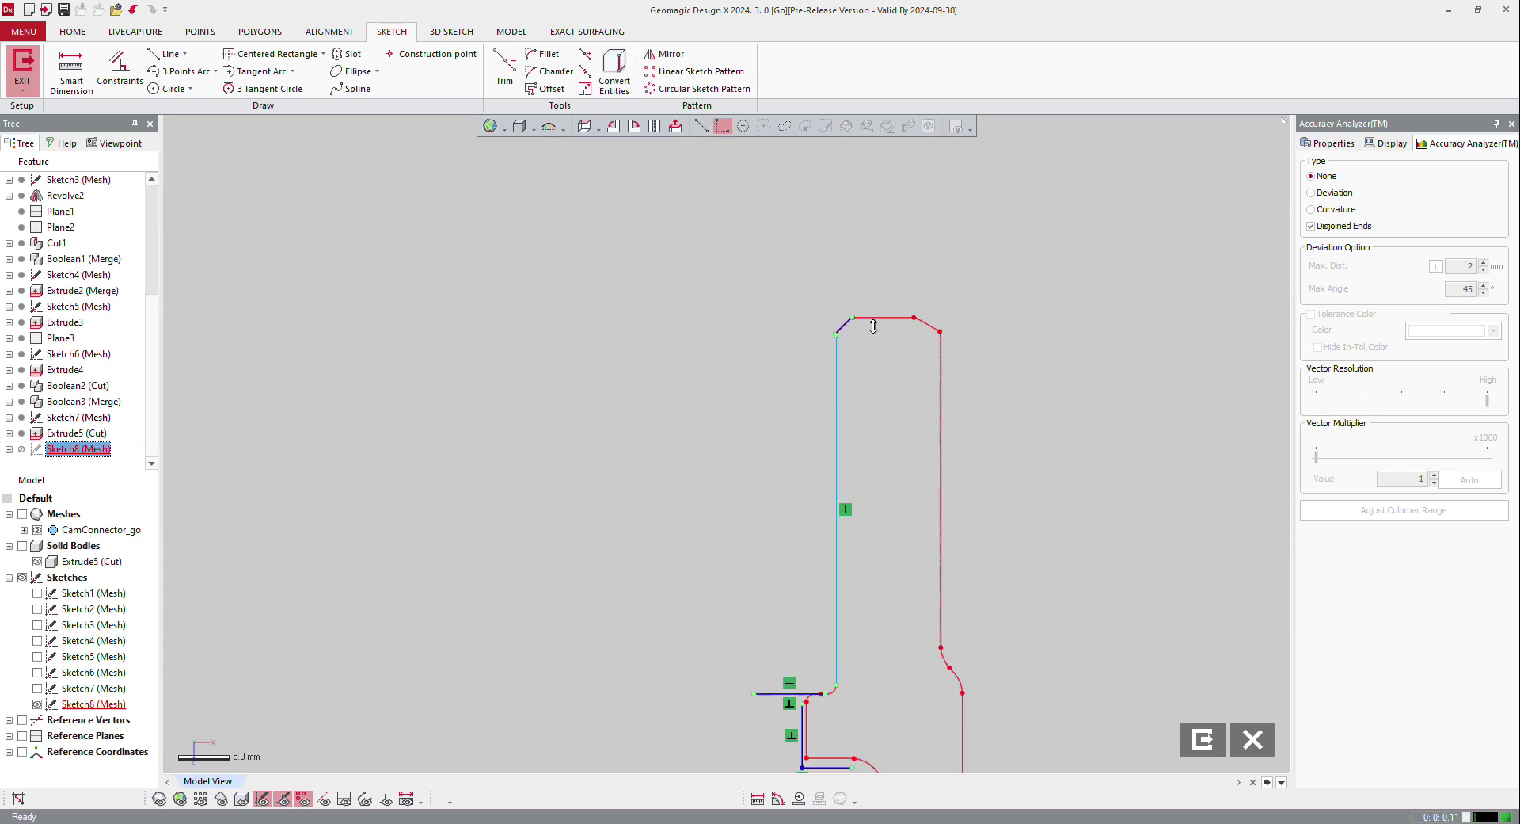
scroll(824, 515, down, 2)
scroll(821, 560, up, 2)
scroll(815, 438, up, 1)
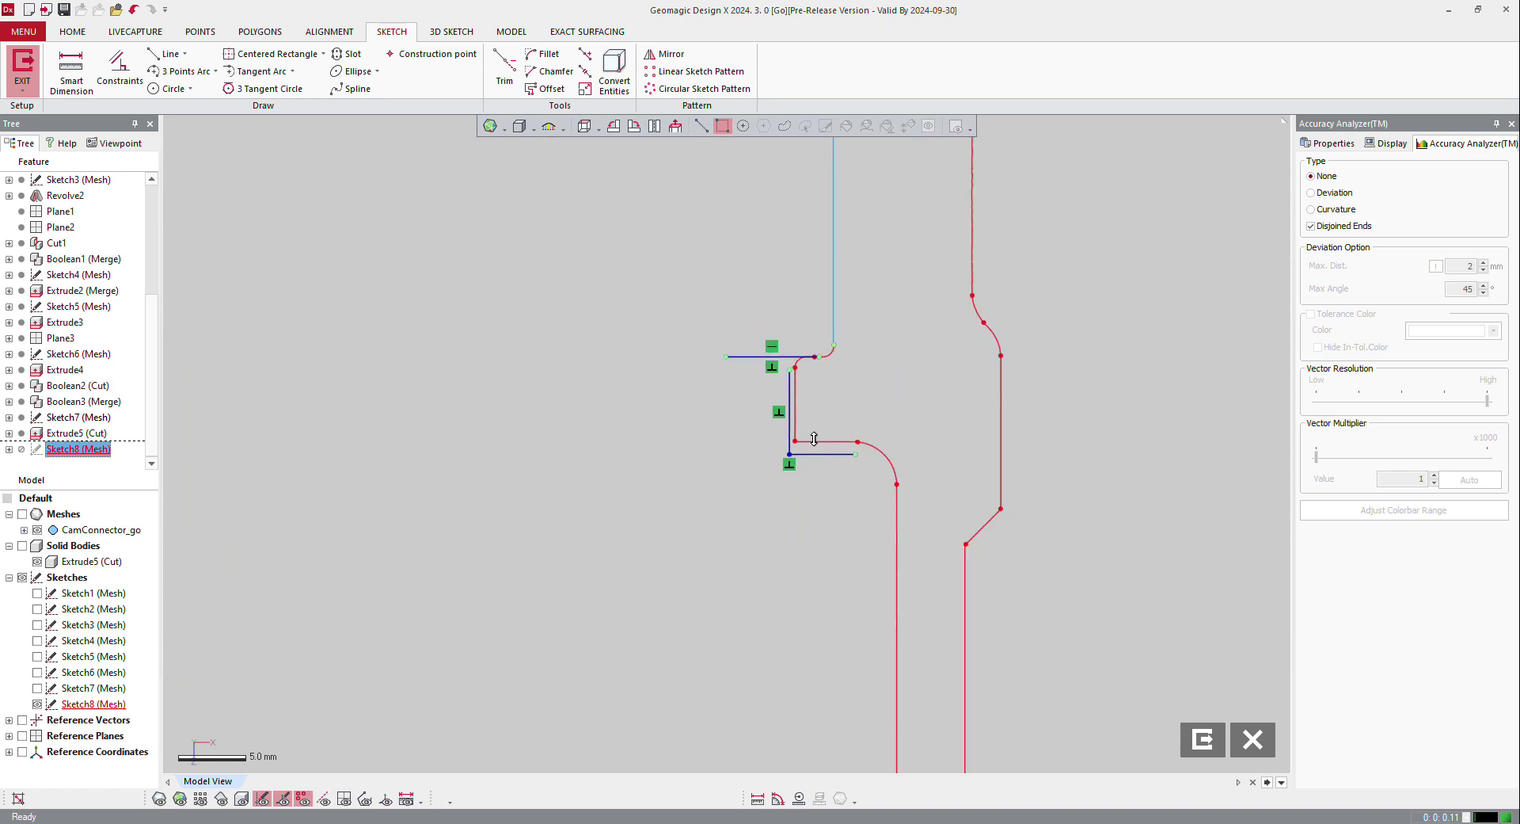
drag(788, 408, 793, 412)
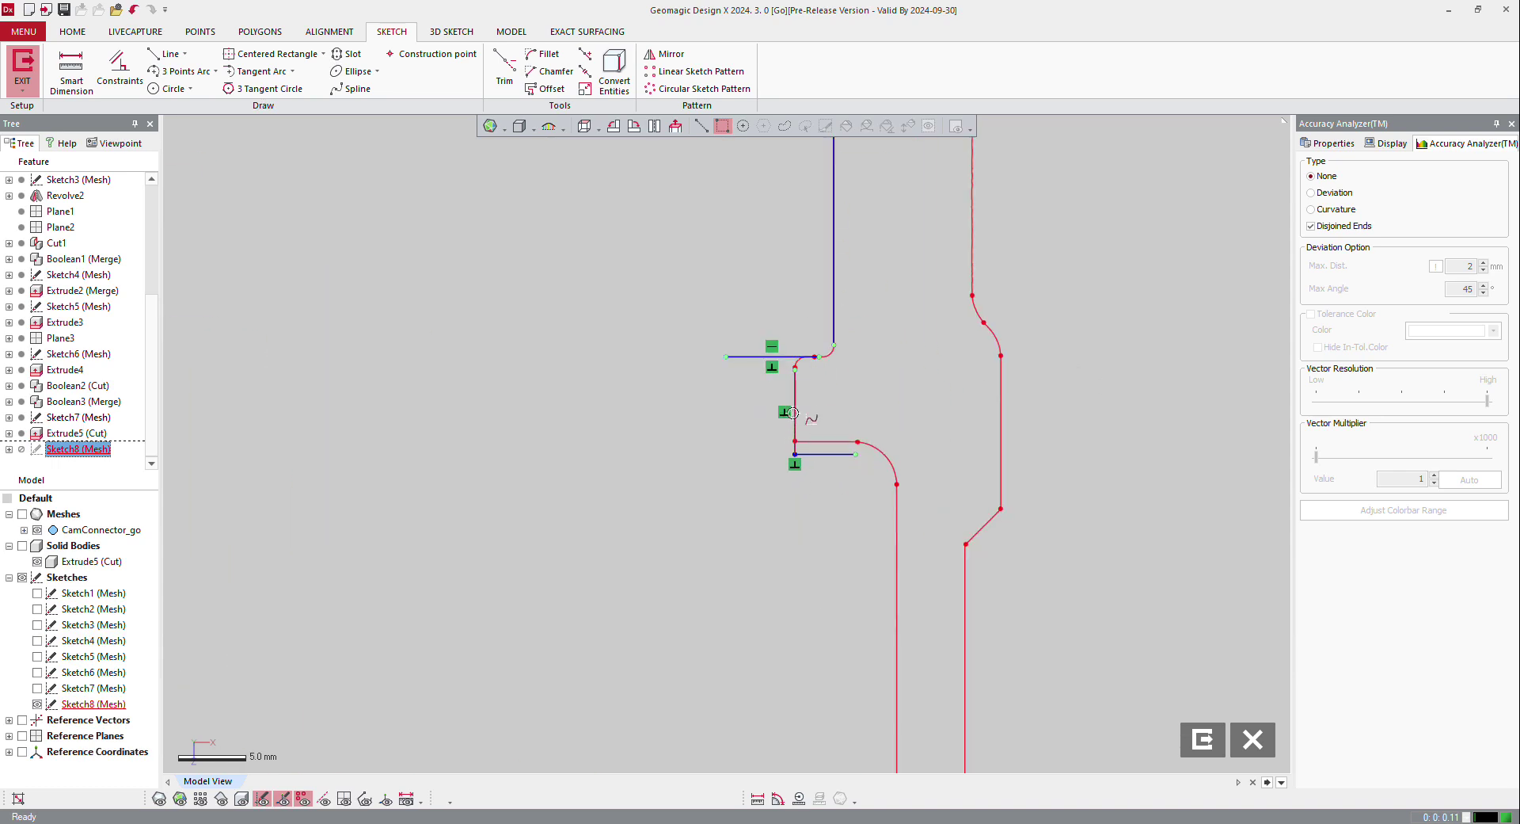
Fit lines to the lower inner edge and bottom chamfer of the positive-X section polyline, constraining the long line vertical
scroll(844, 409, down, 5)
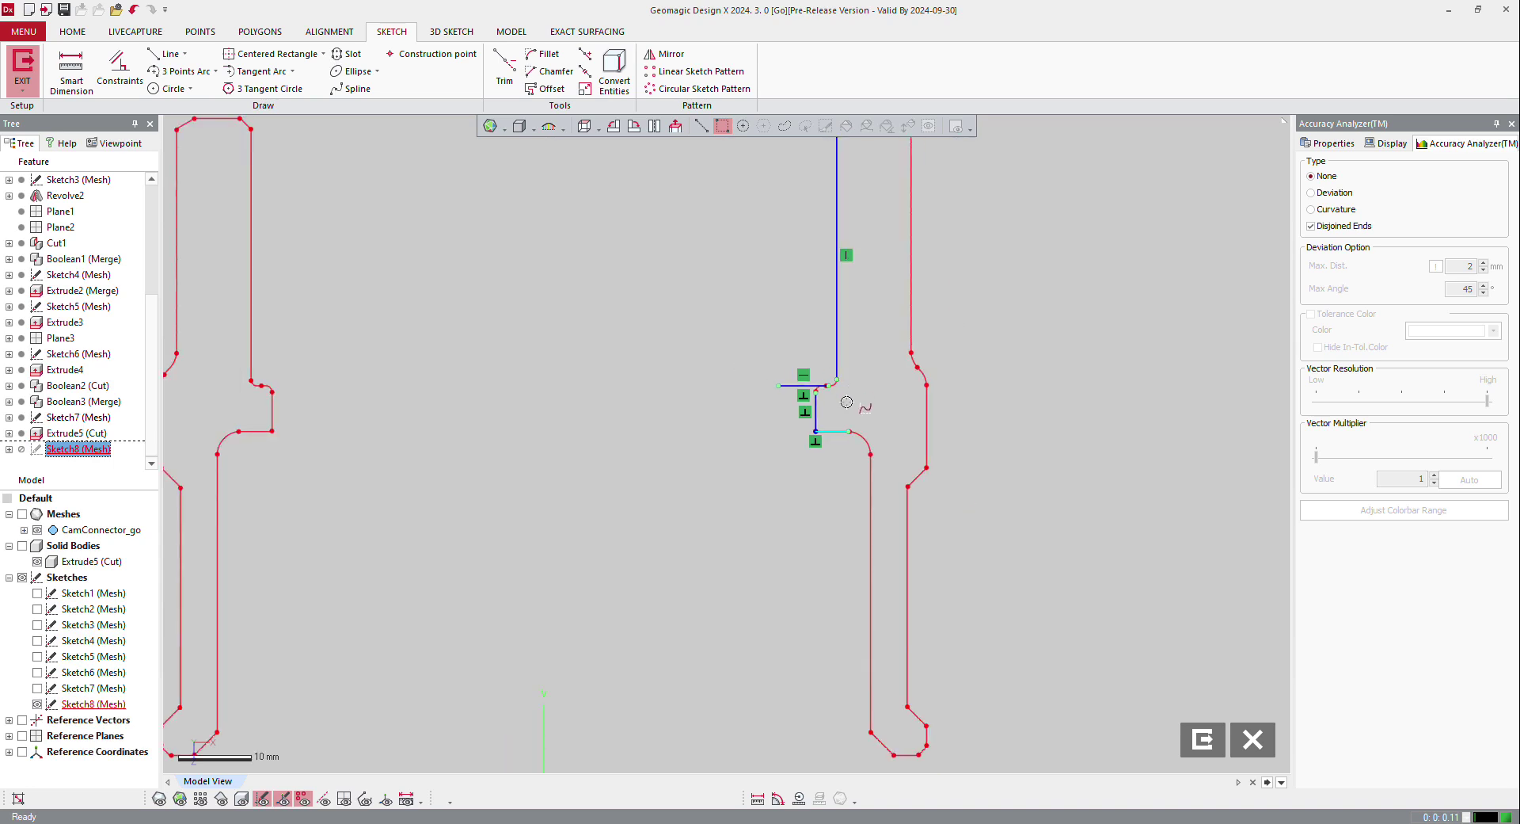
click(157, 54)
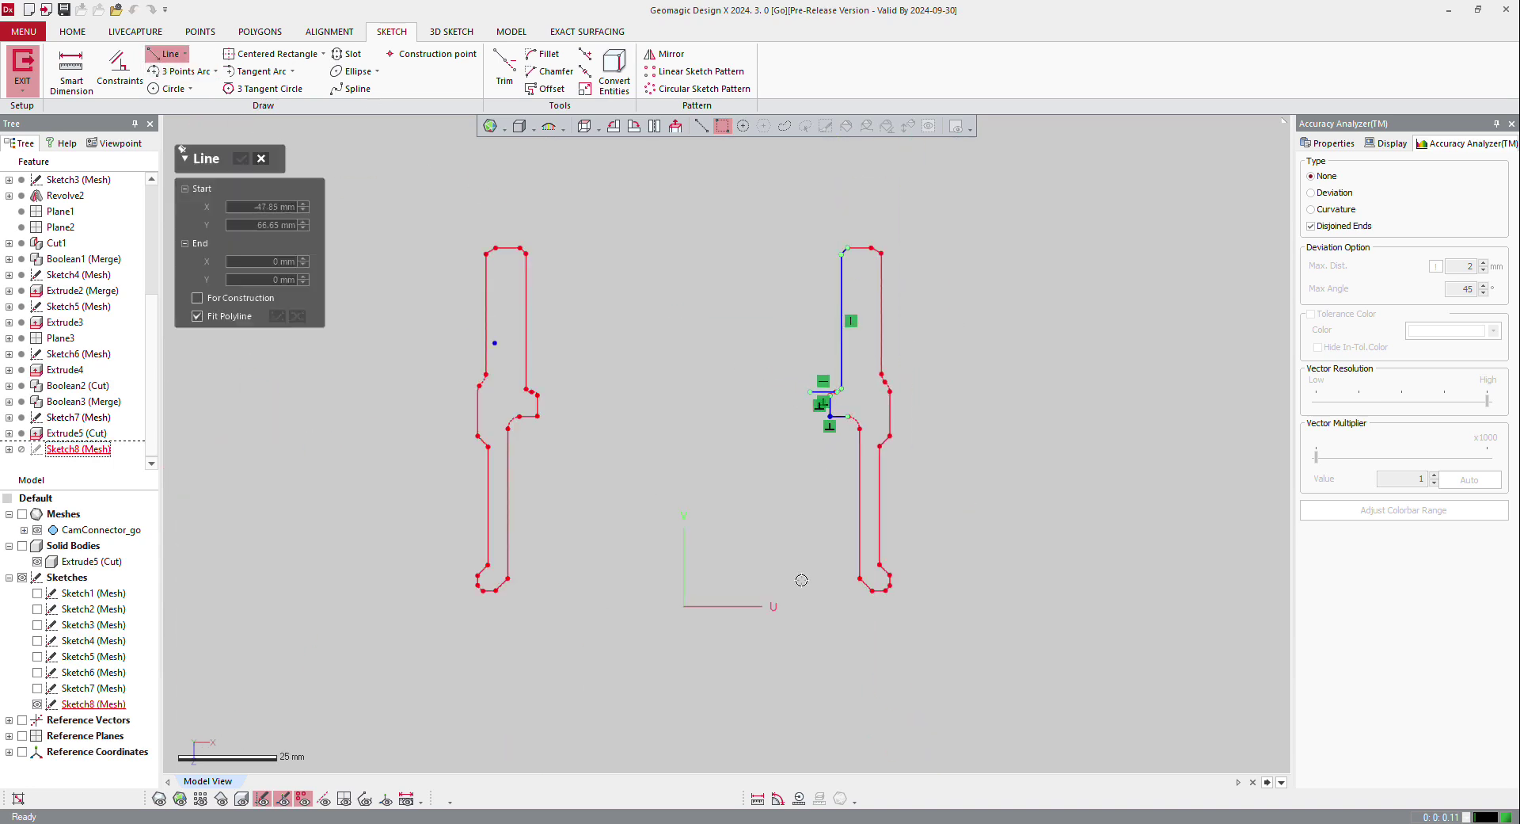
click(852, 493)
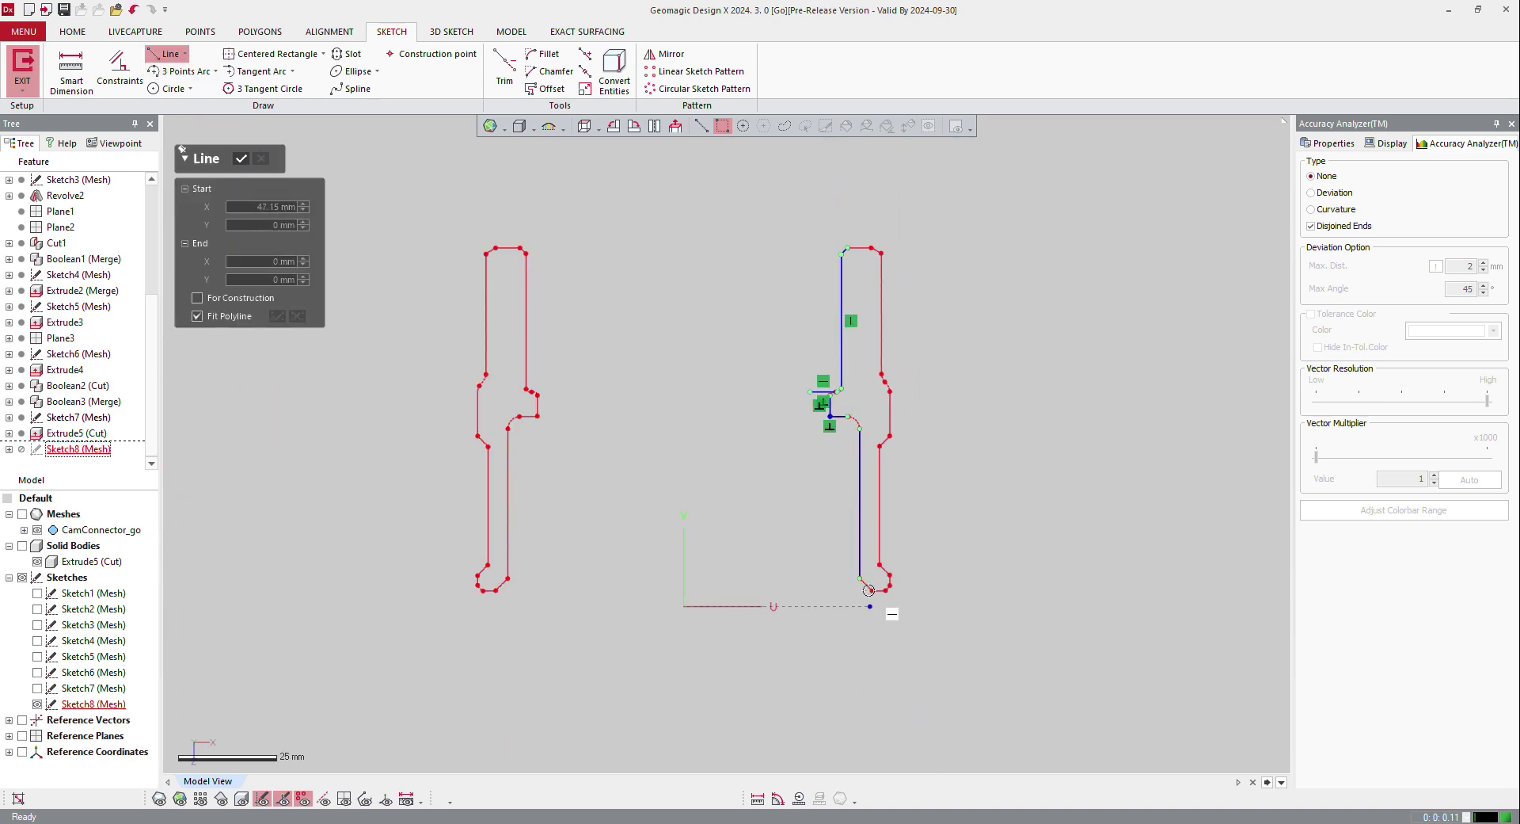
key(Escape)
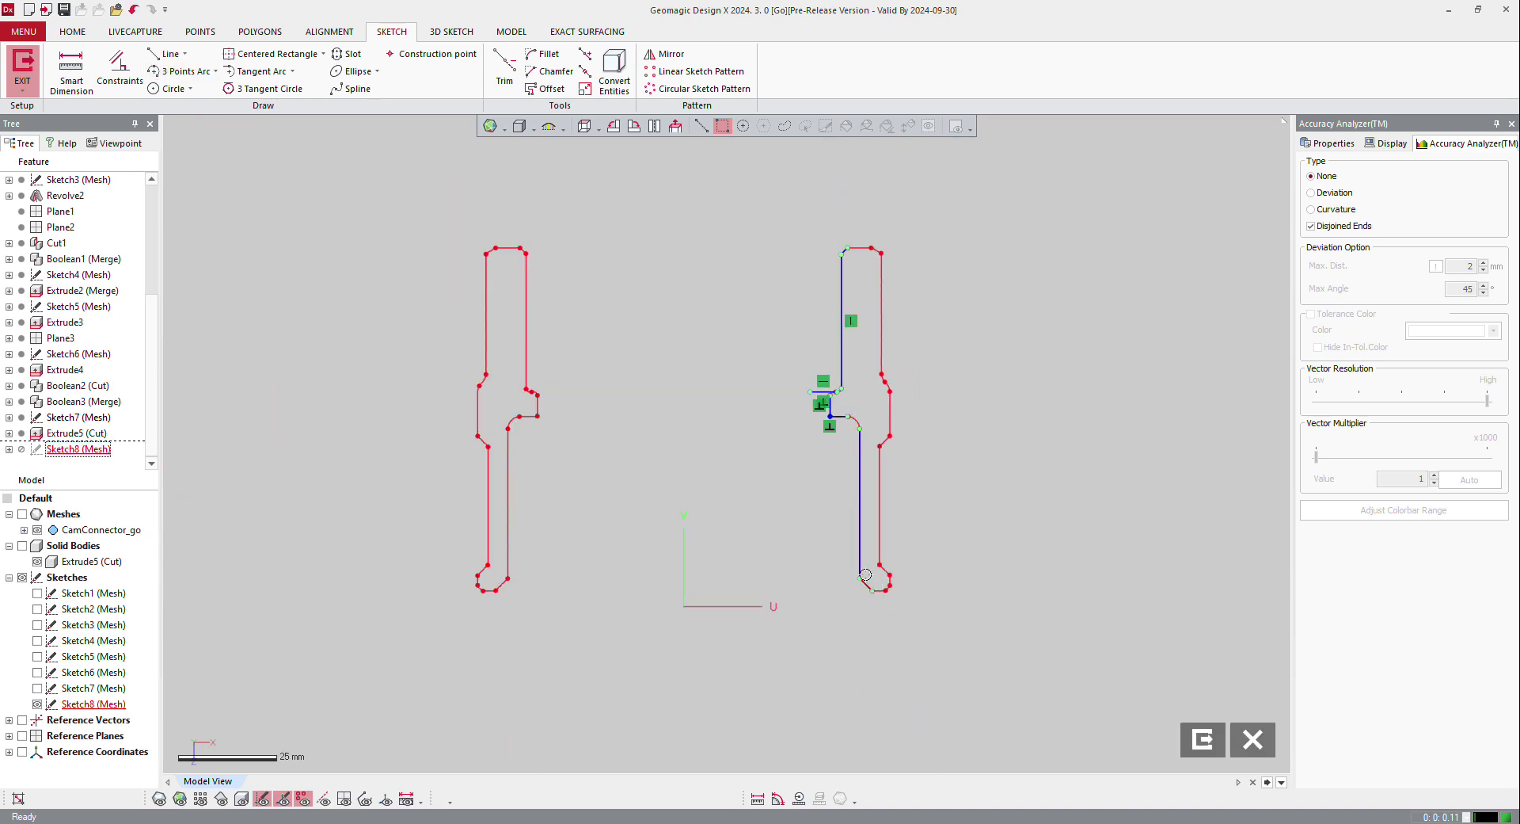
right_click(861, 515)
Fillet the corner between the short horizontal line and the lower inner vertical line with a radius of about 3.2 mm
scroll(863, 444, up, 2)
scroll(847, 409, up, 3)
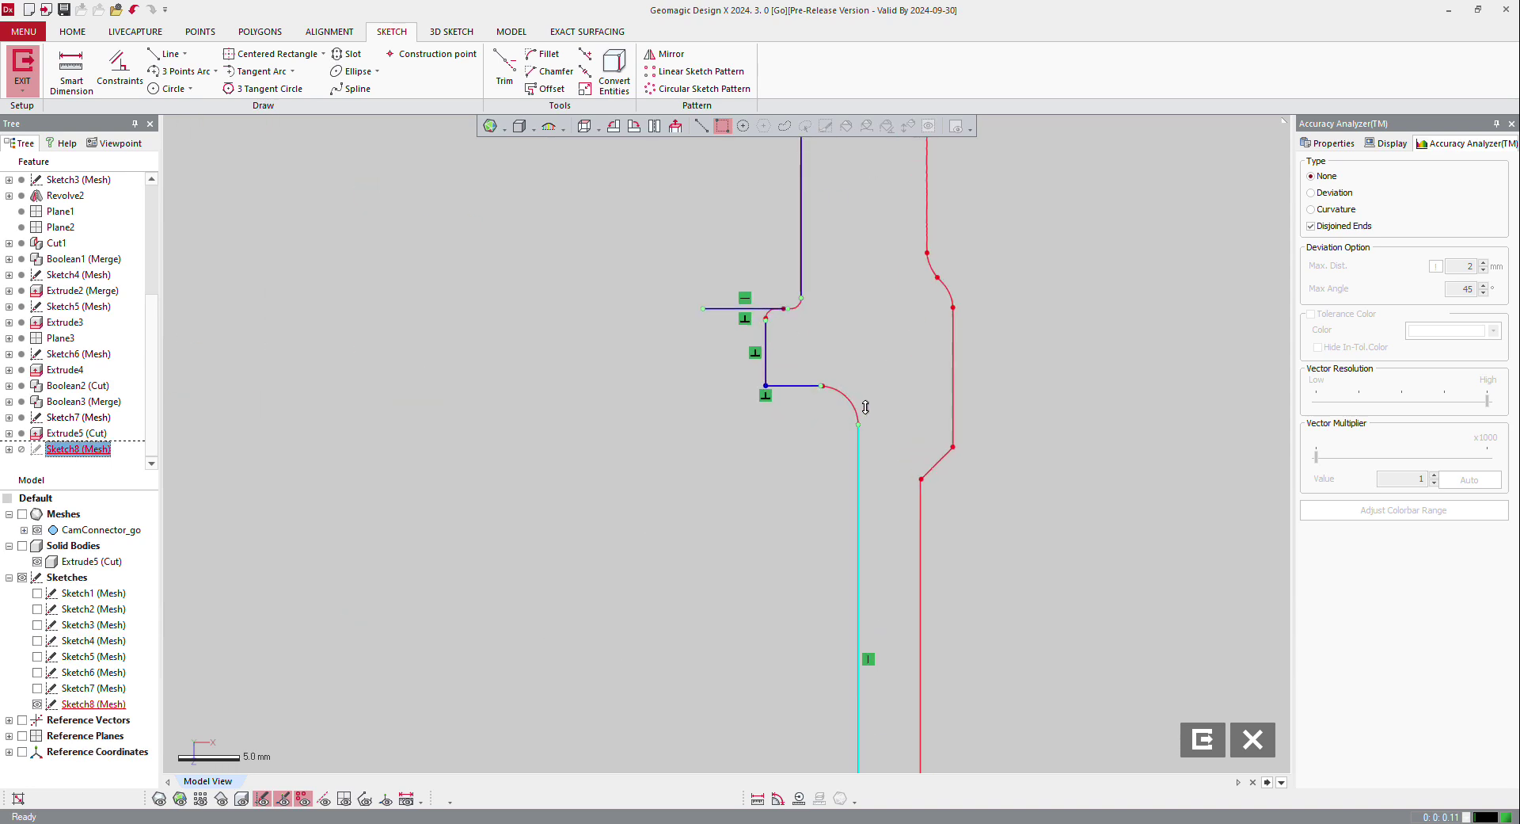
click(545, 54)
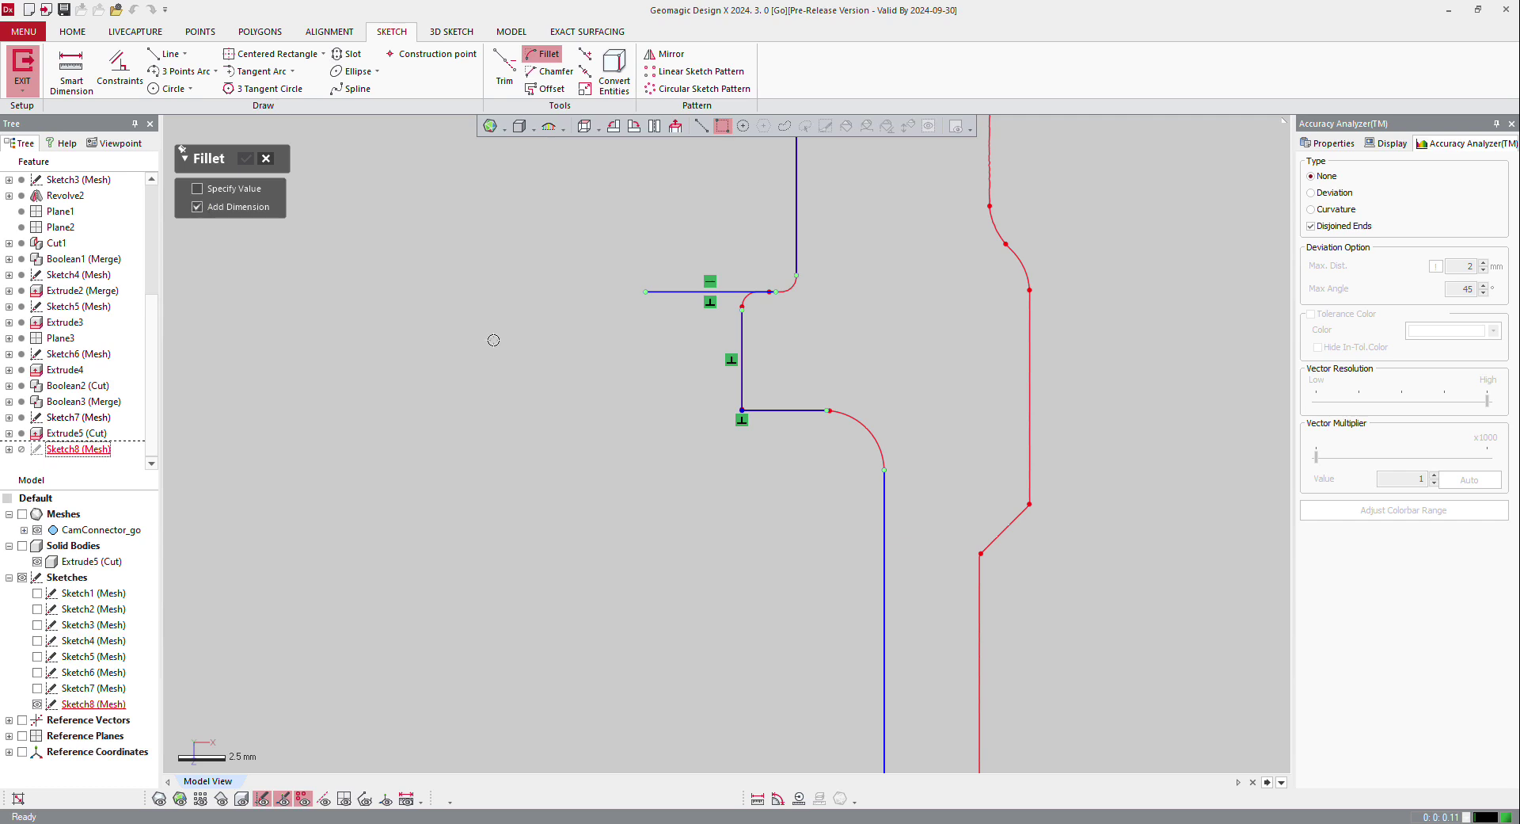
scroll(996, 418, up, 2)
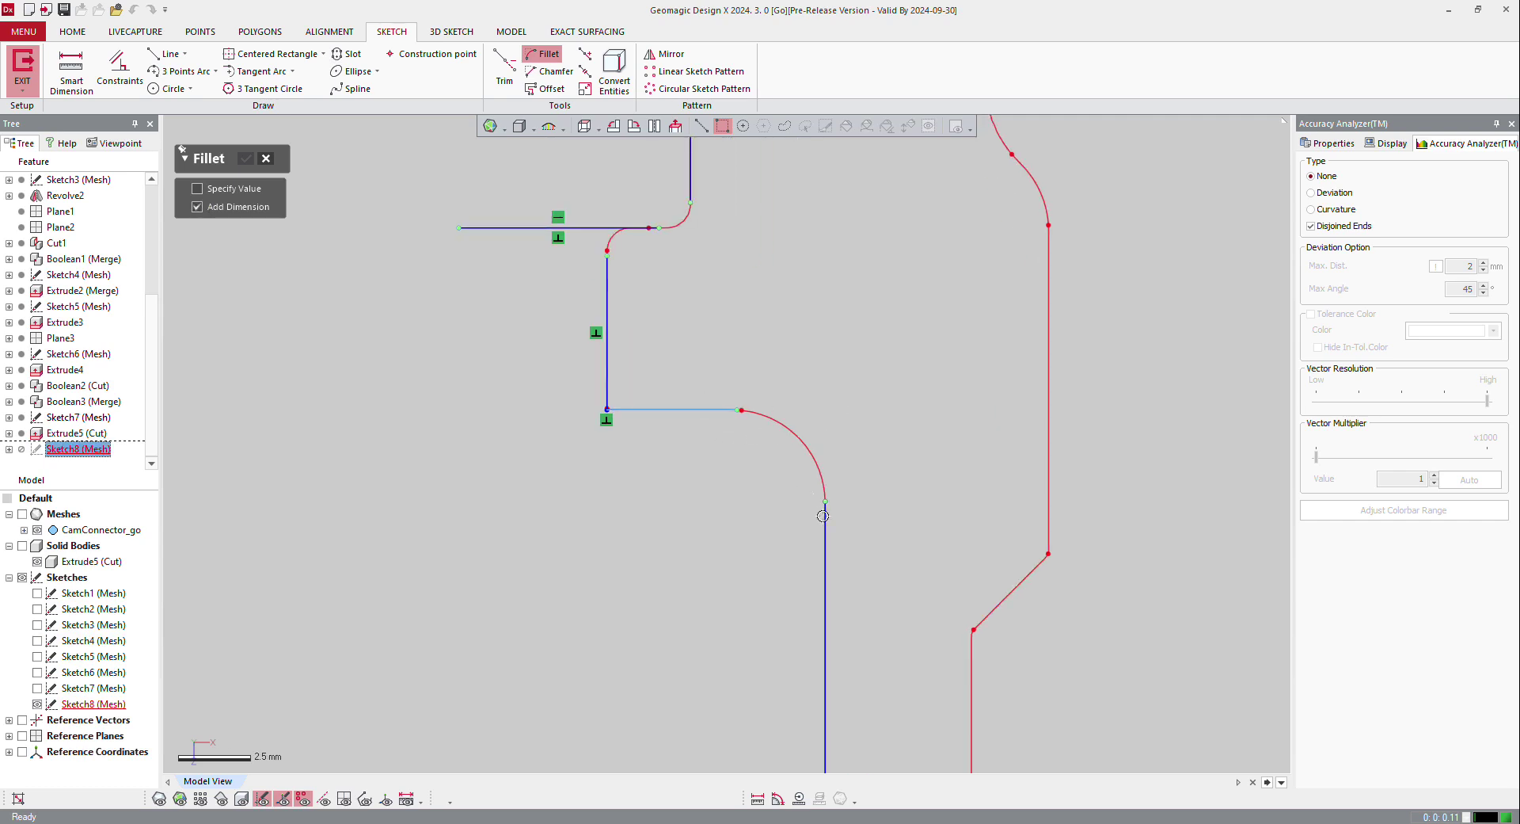
click(823, 516)
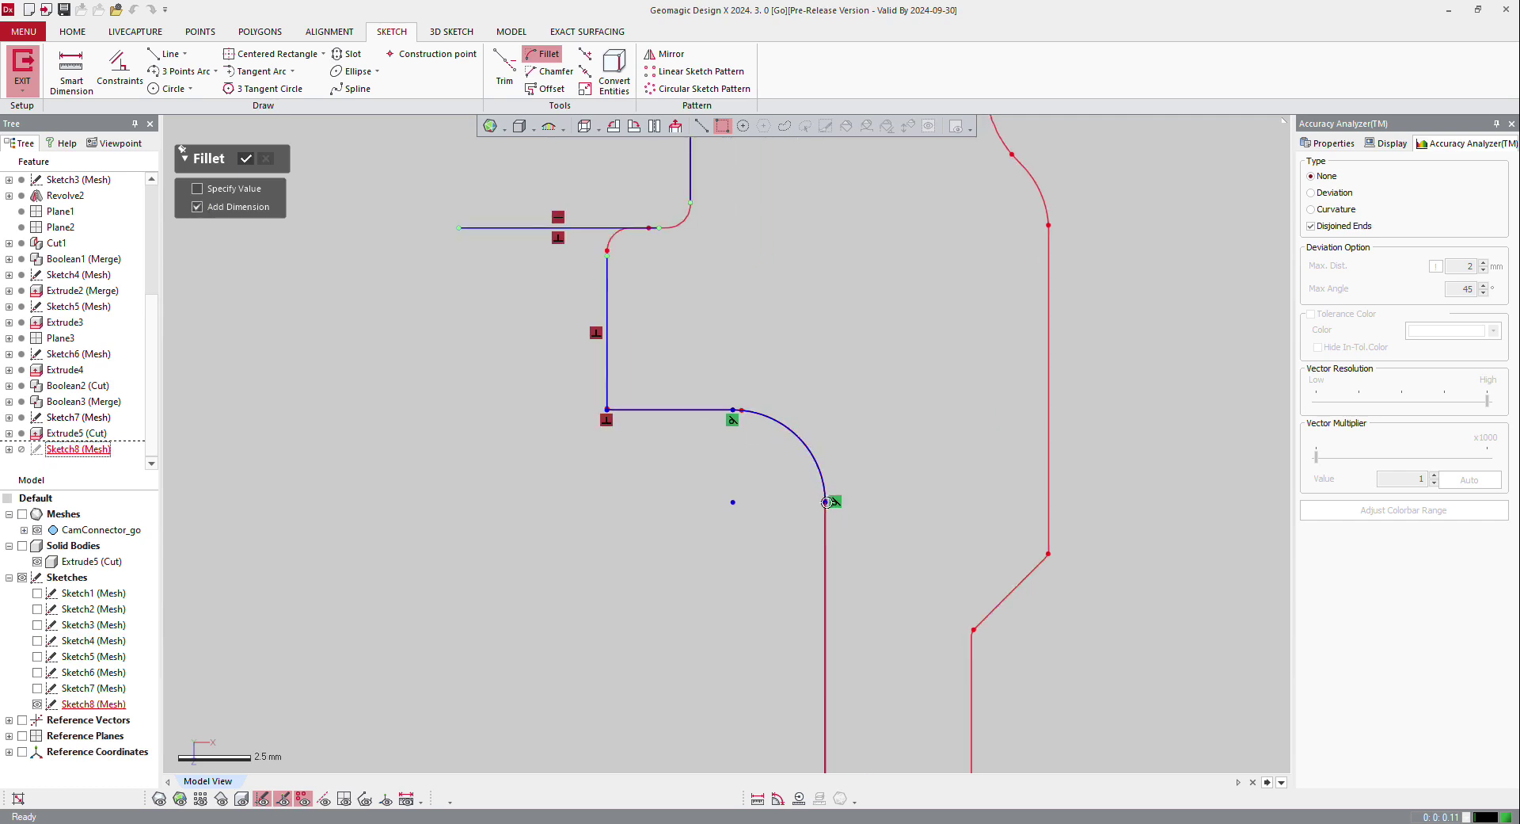
key(Escape)
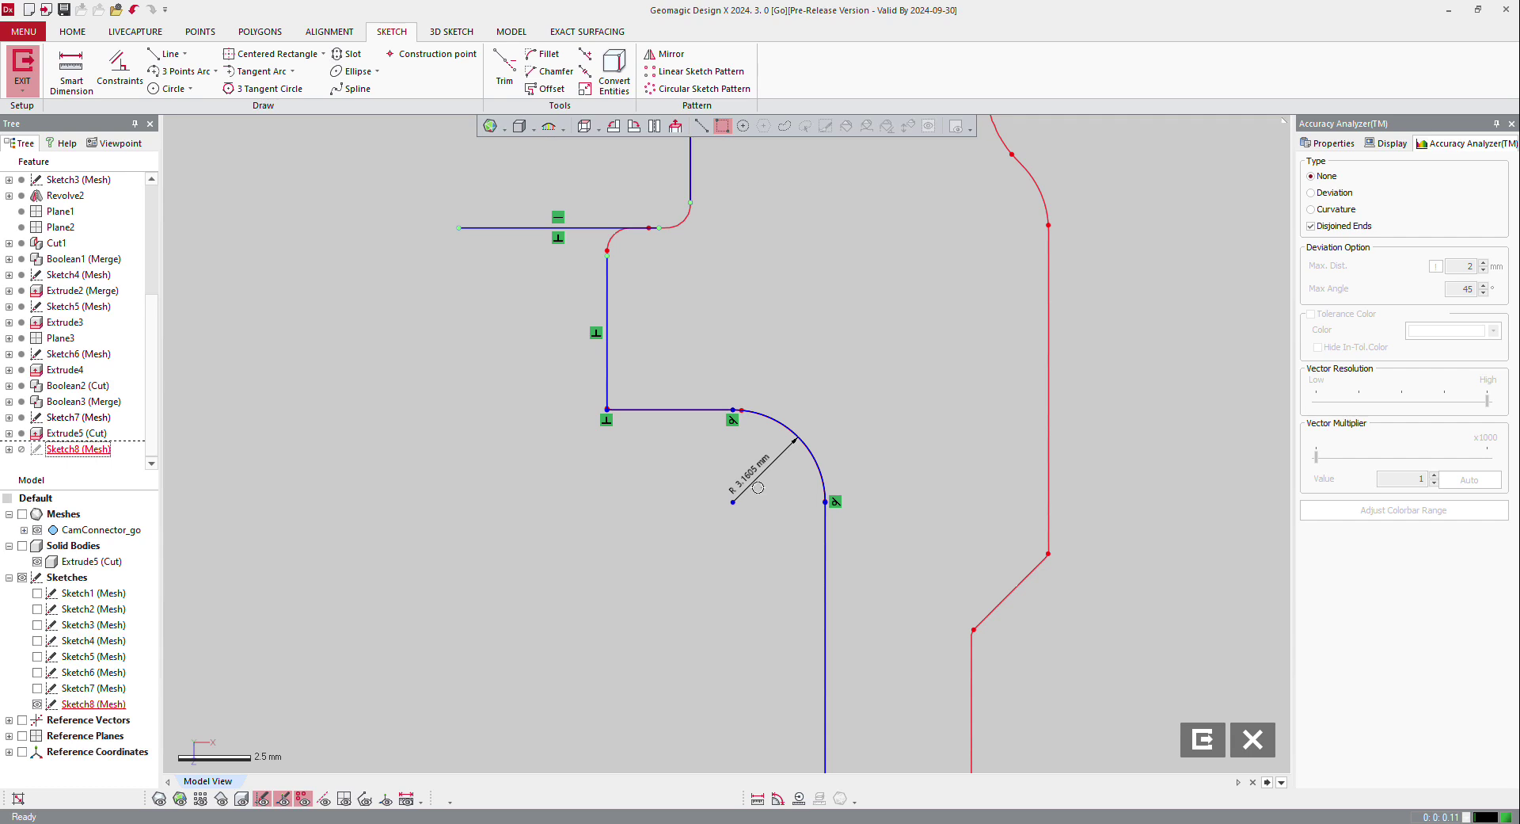
double_click(758, 487)
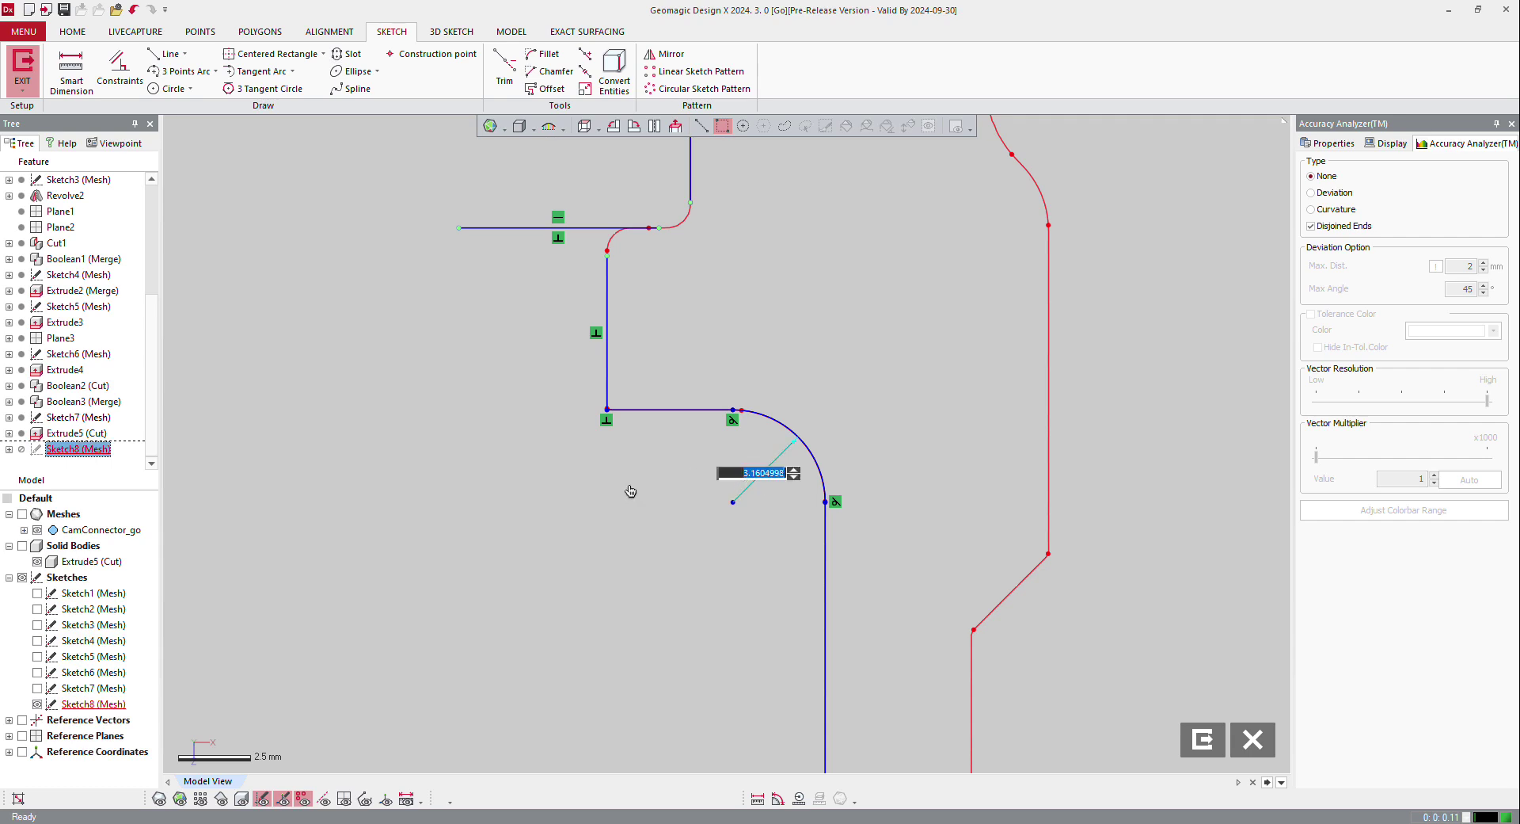
key(Return)
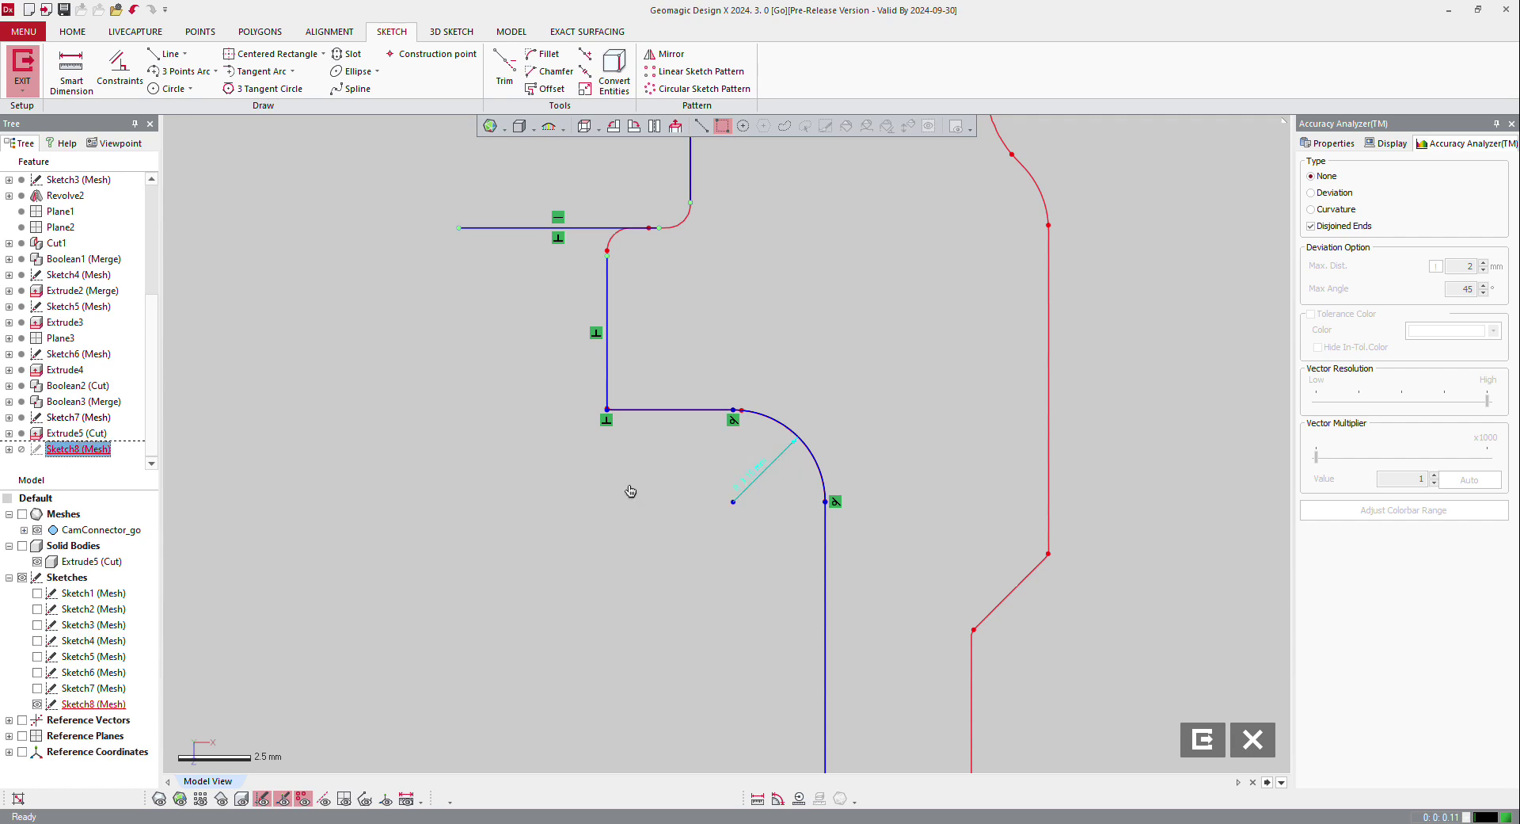
scroll(918, 256, up, 1)
scroll(846, 165, up, 1)
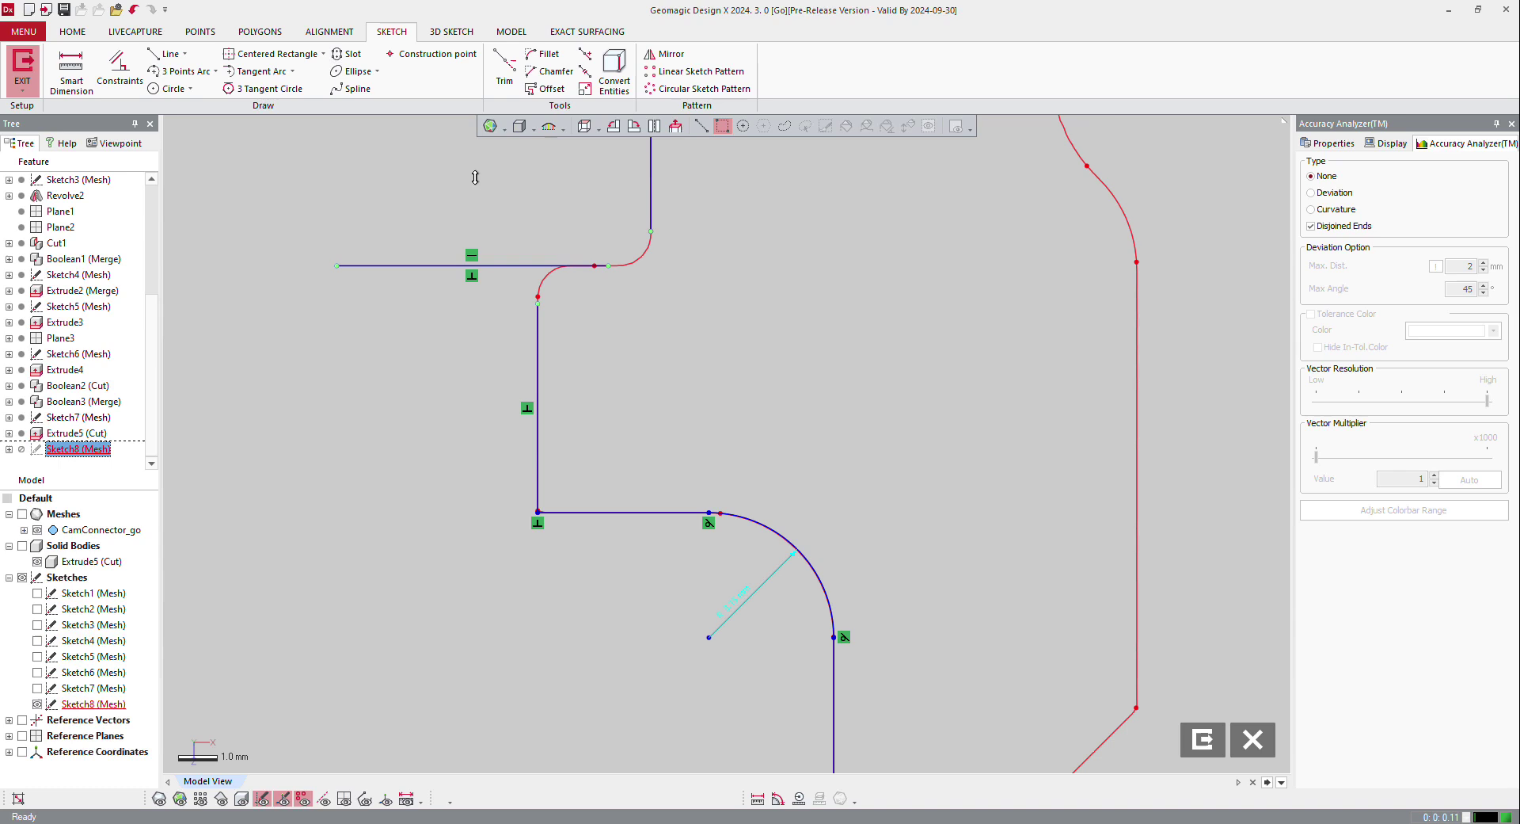
Fillet both corners at the ends of the ledge's upper horizontal line with radii of about 0.8 mm, following the polyline arcs
click(537, 54)
scroll(604, 258, up, 2)
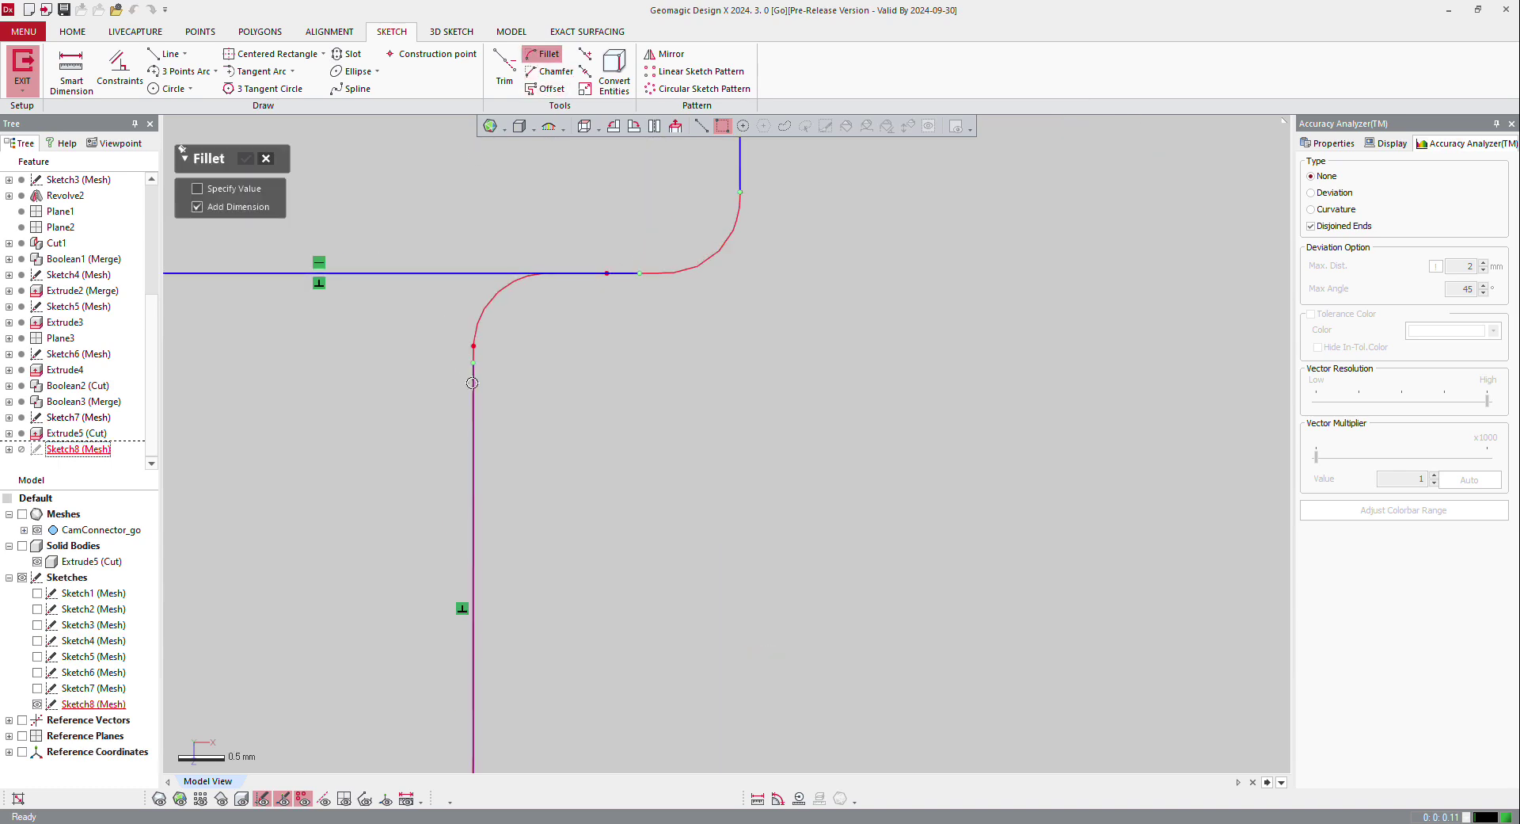
drag(551, 278, 548, 347)
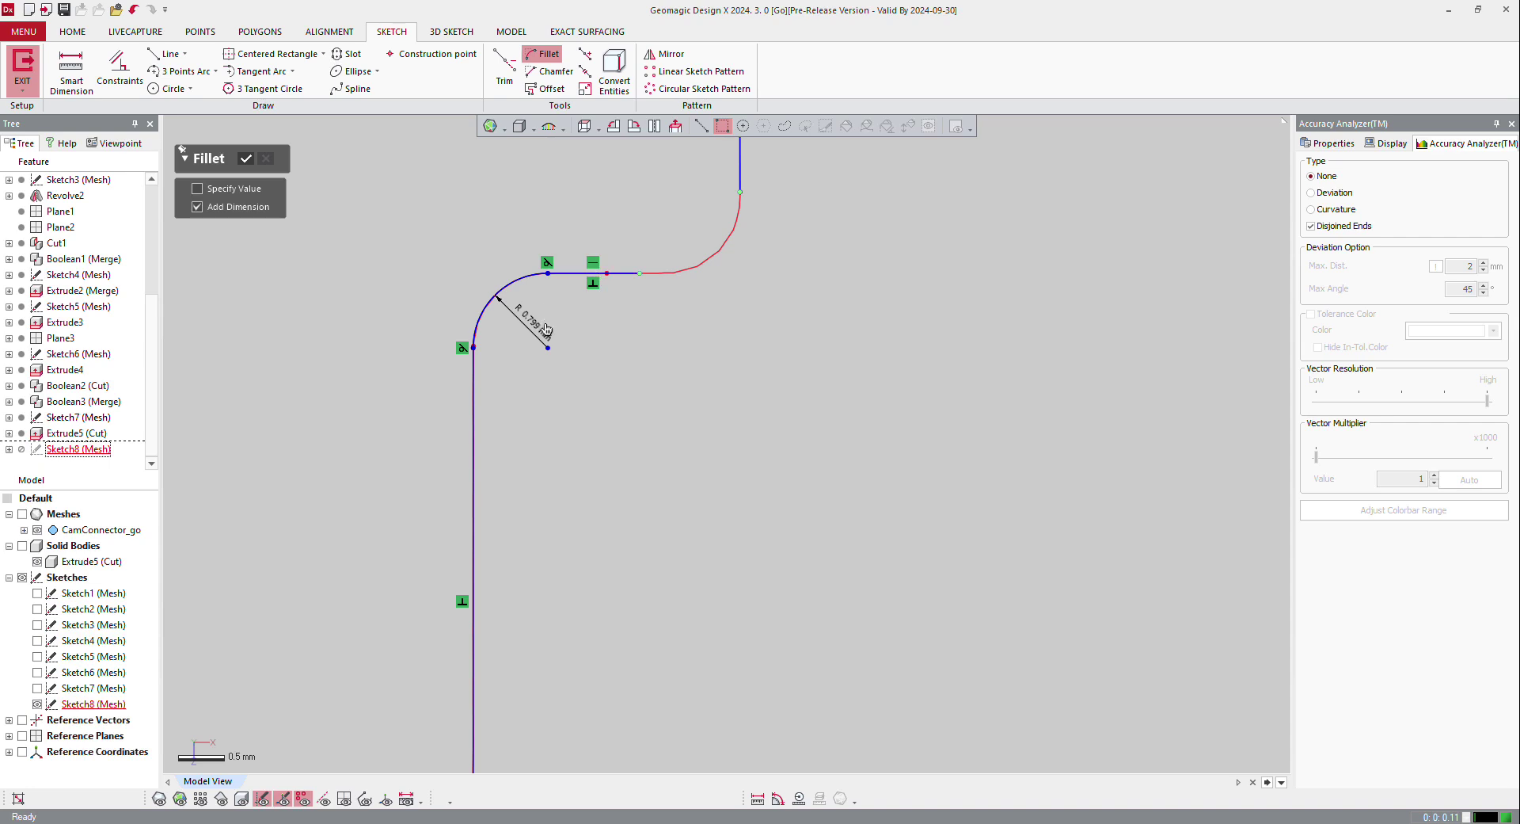
drag(615, 273, 741, 223)
key(Escape)
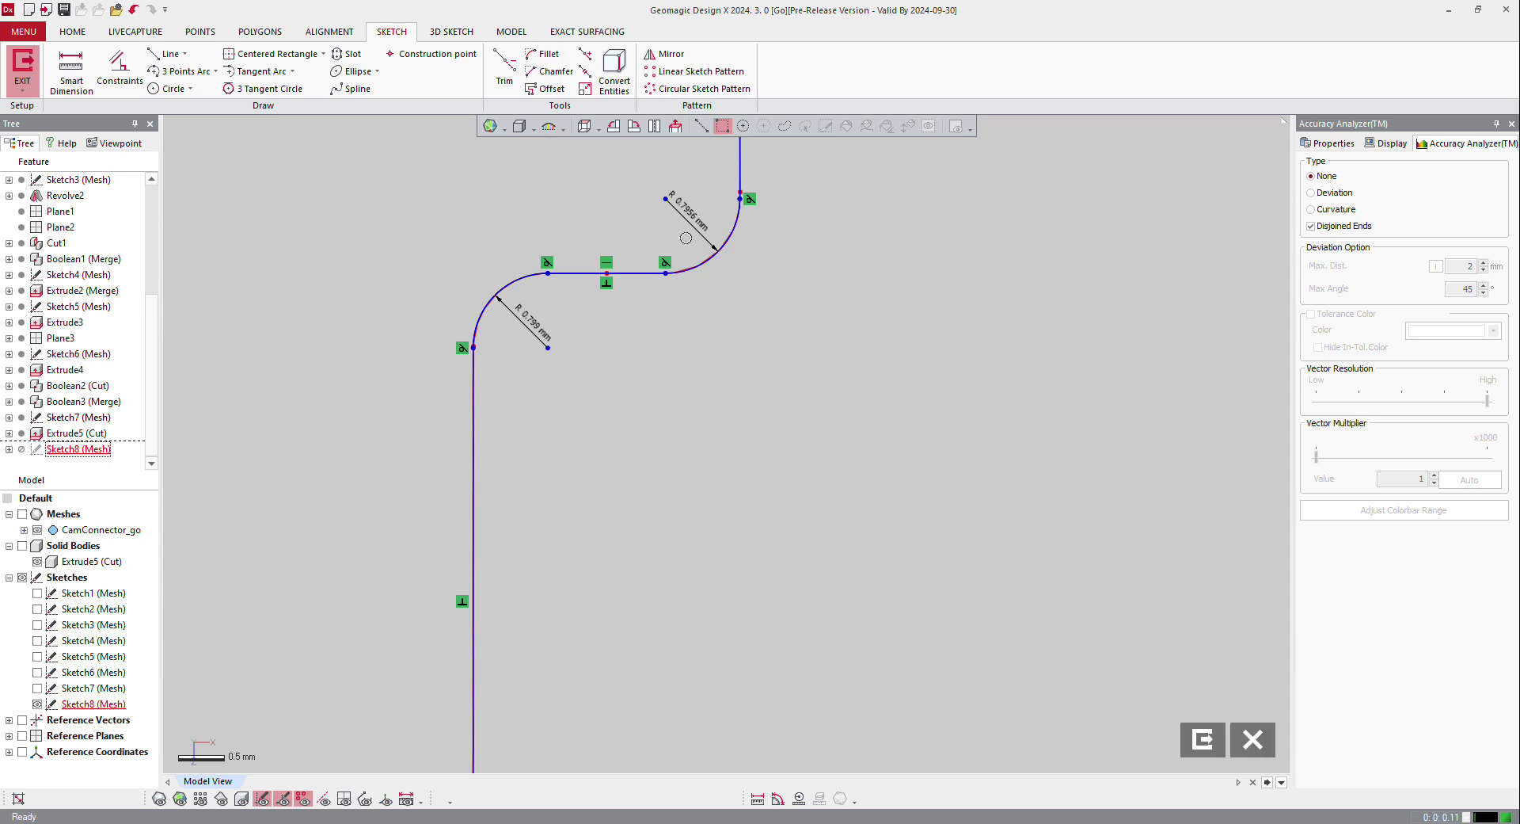
double_click(692, 224)
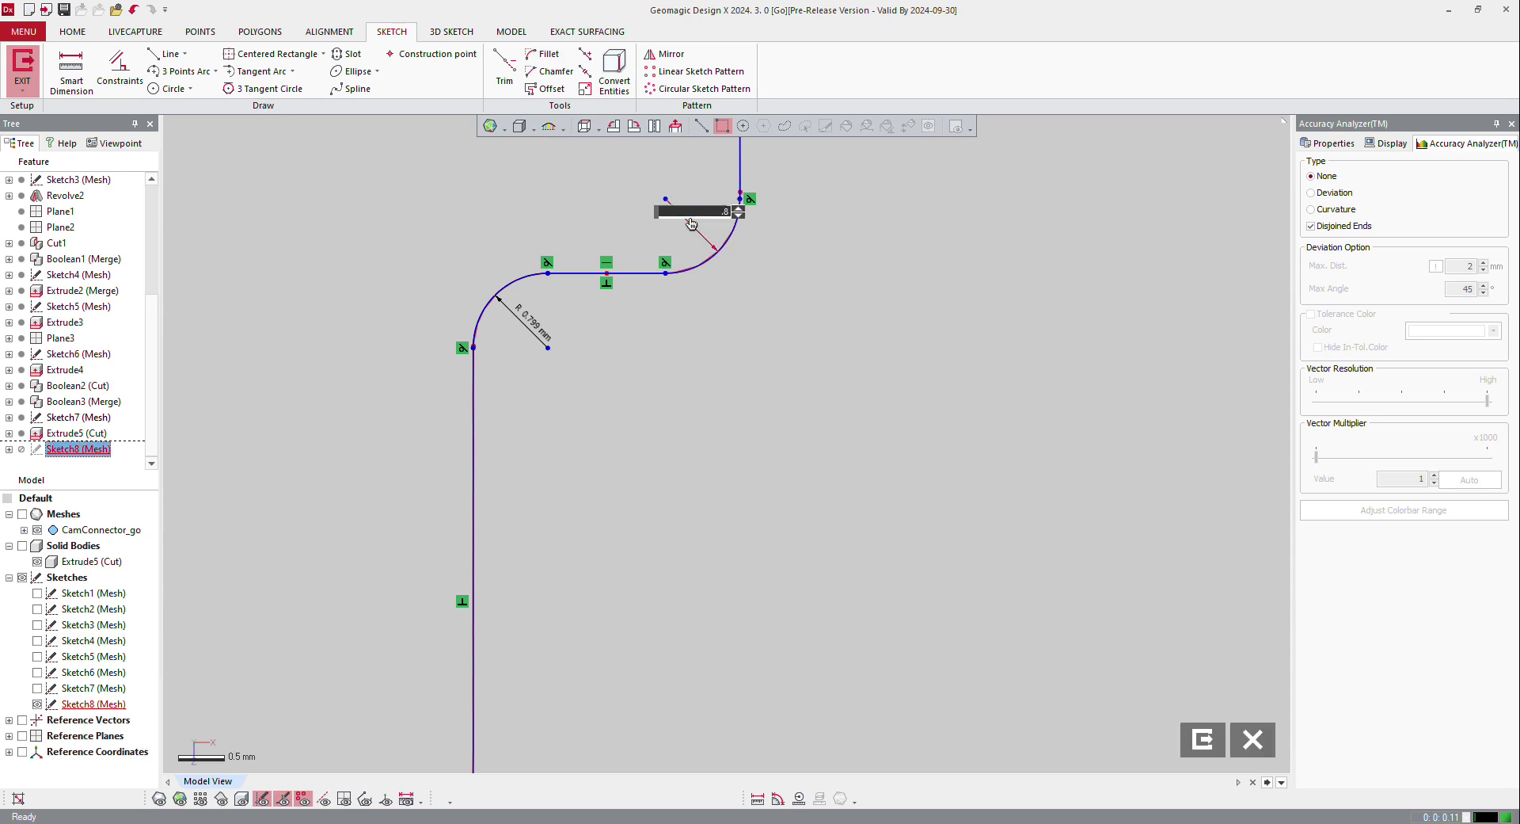
key(Return)
double_click(536, 335)
key(Return)
Corner-trim the long inner wall lines to meet the chamfer lines at the profile's upper and lower ends
scroll(753, 638, down, 5)
scroll(761, 586, down, 4)
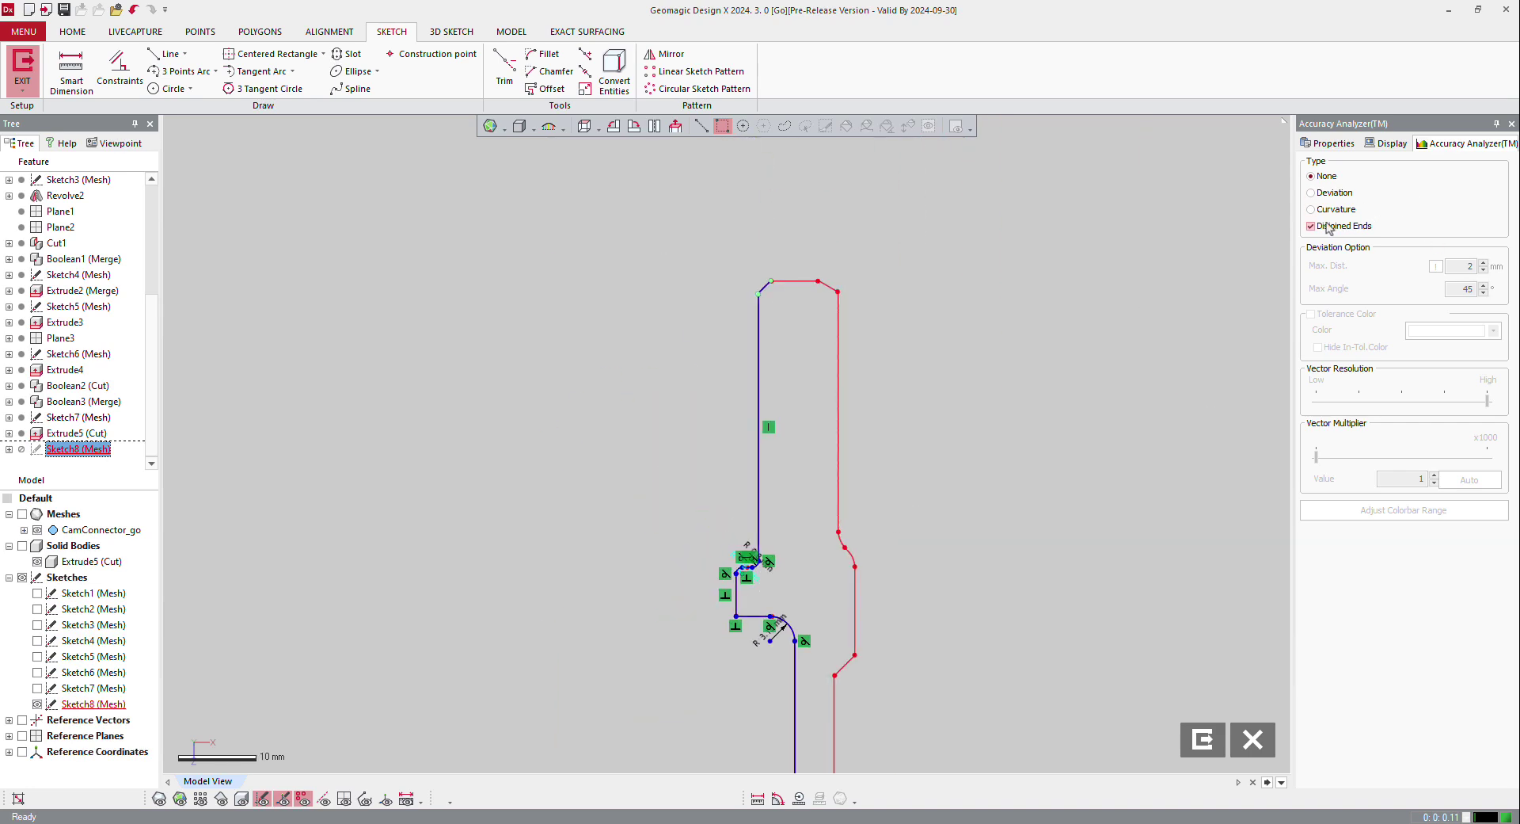
scroll(784, 300, up, 4)
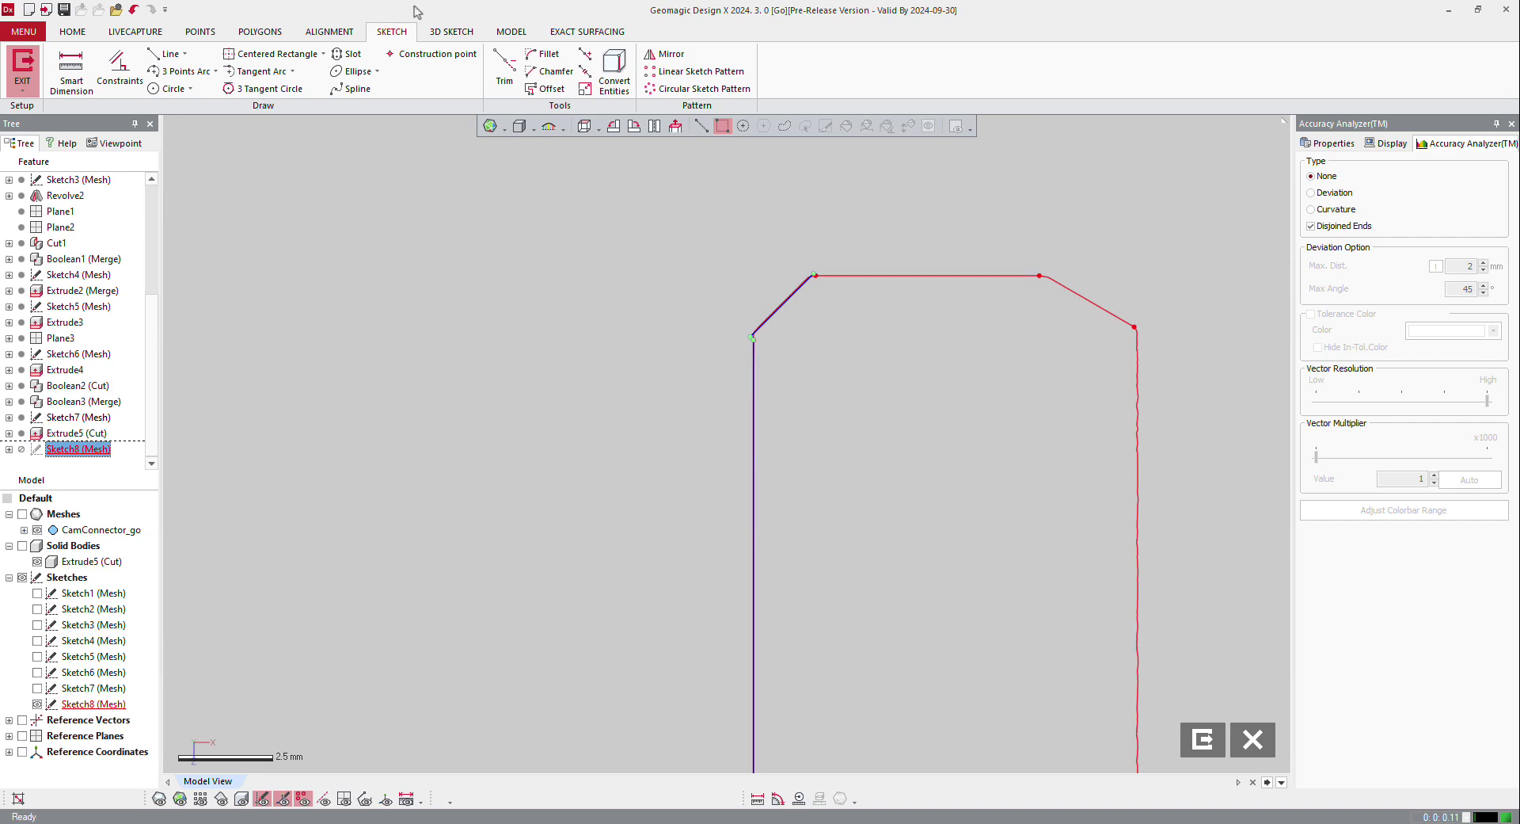
click(504, 67)
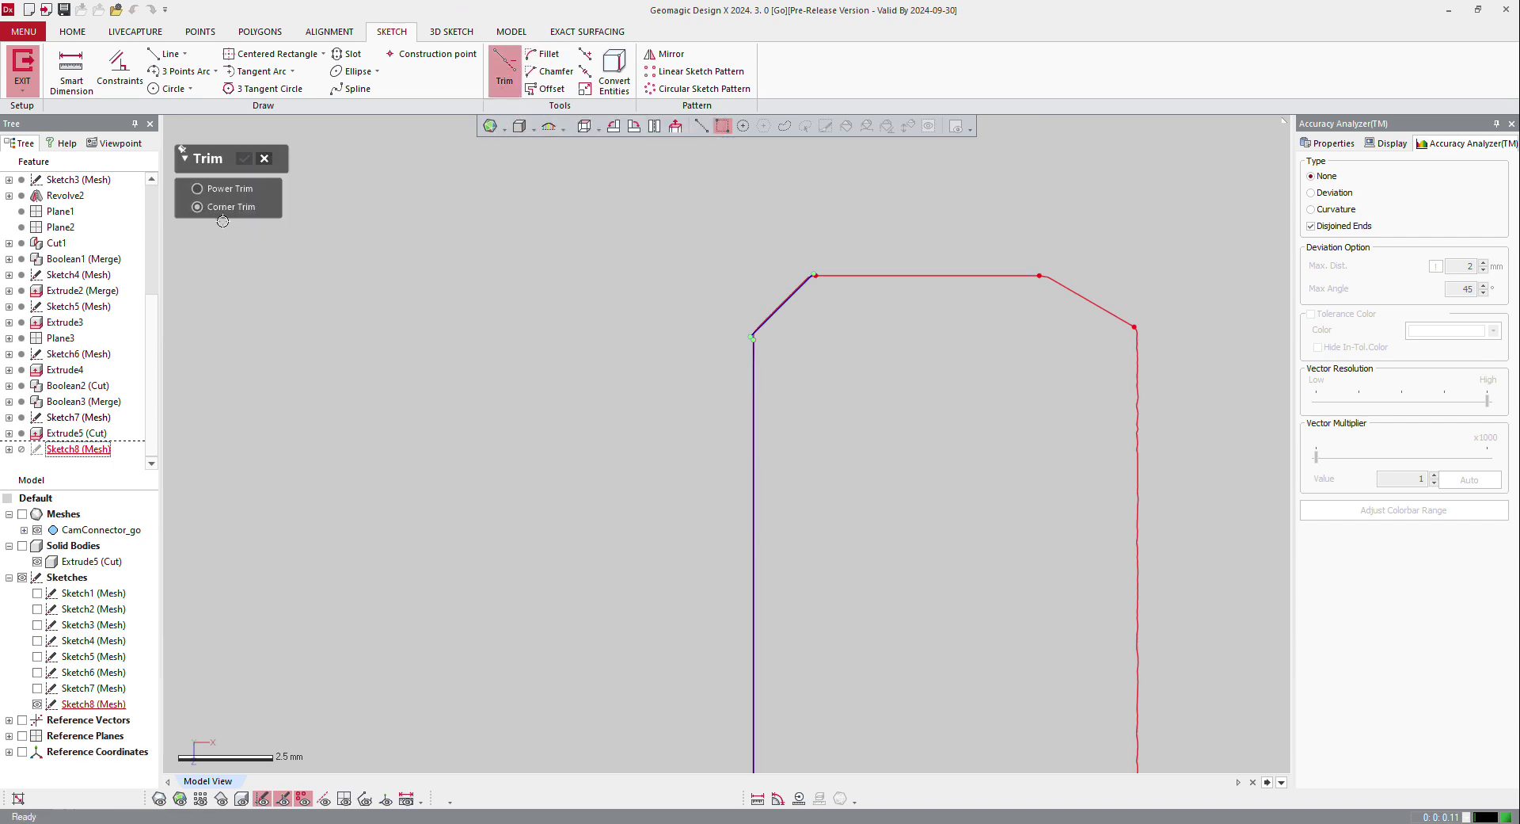
key(Return)
click(786, 309)
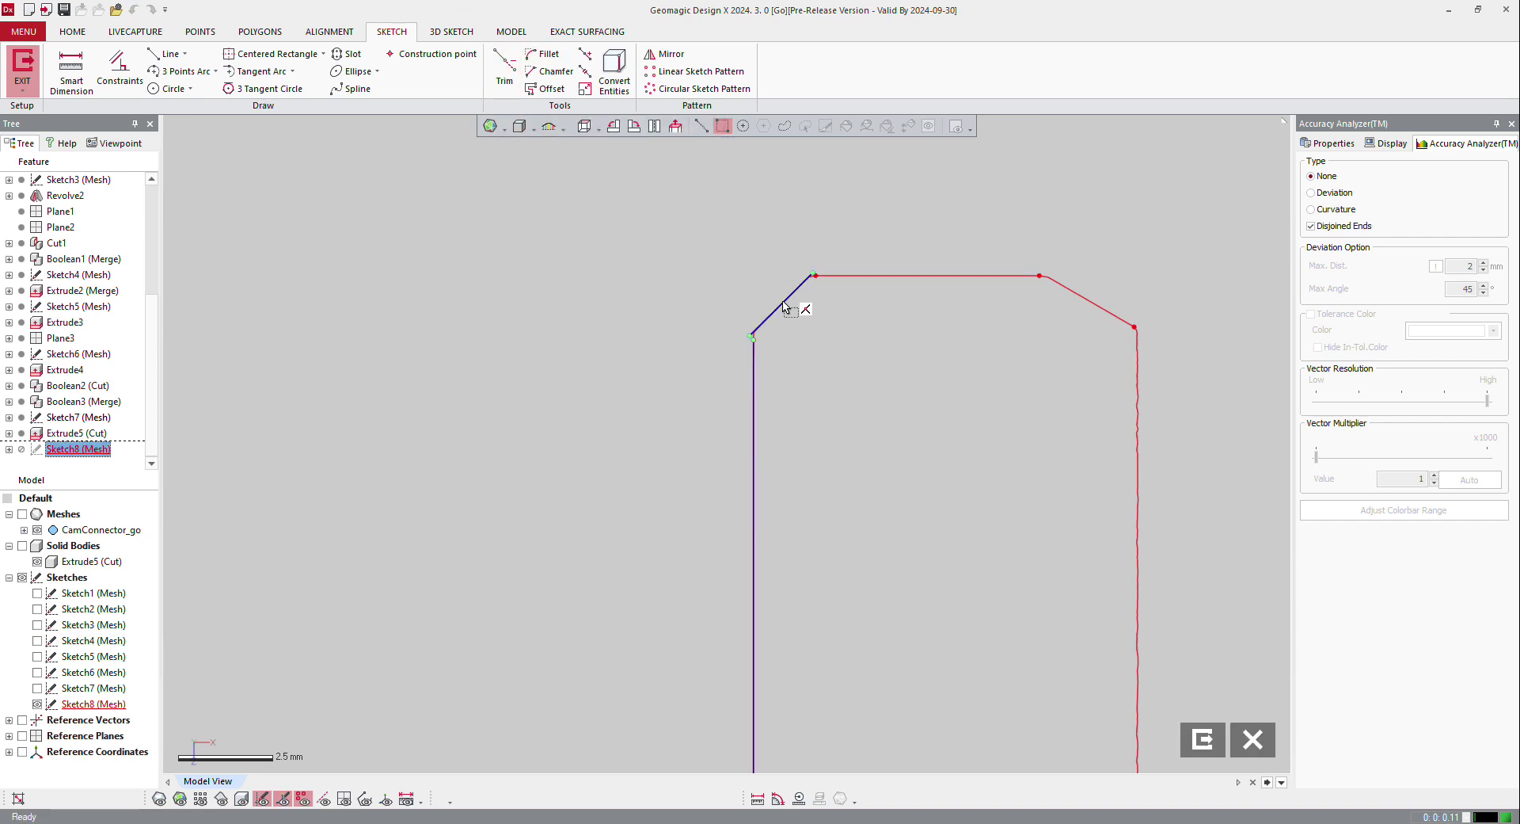
click(498, 63)
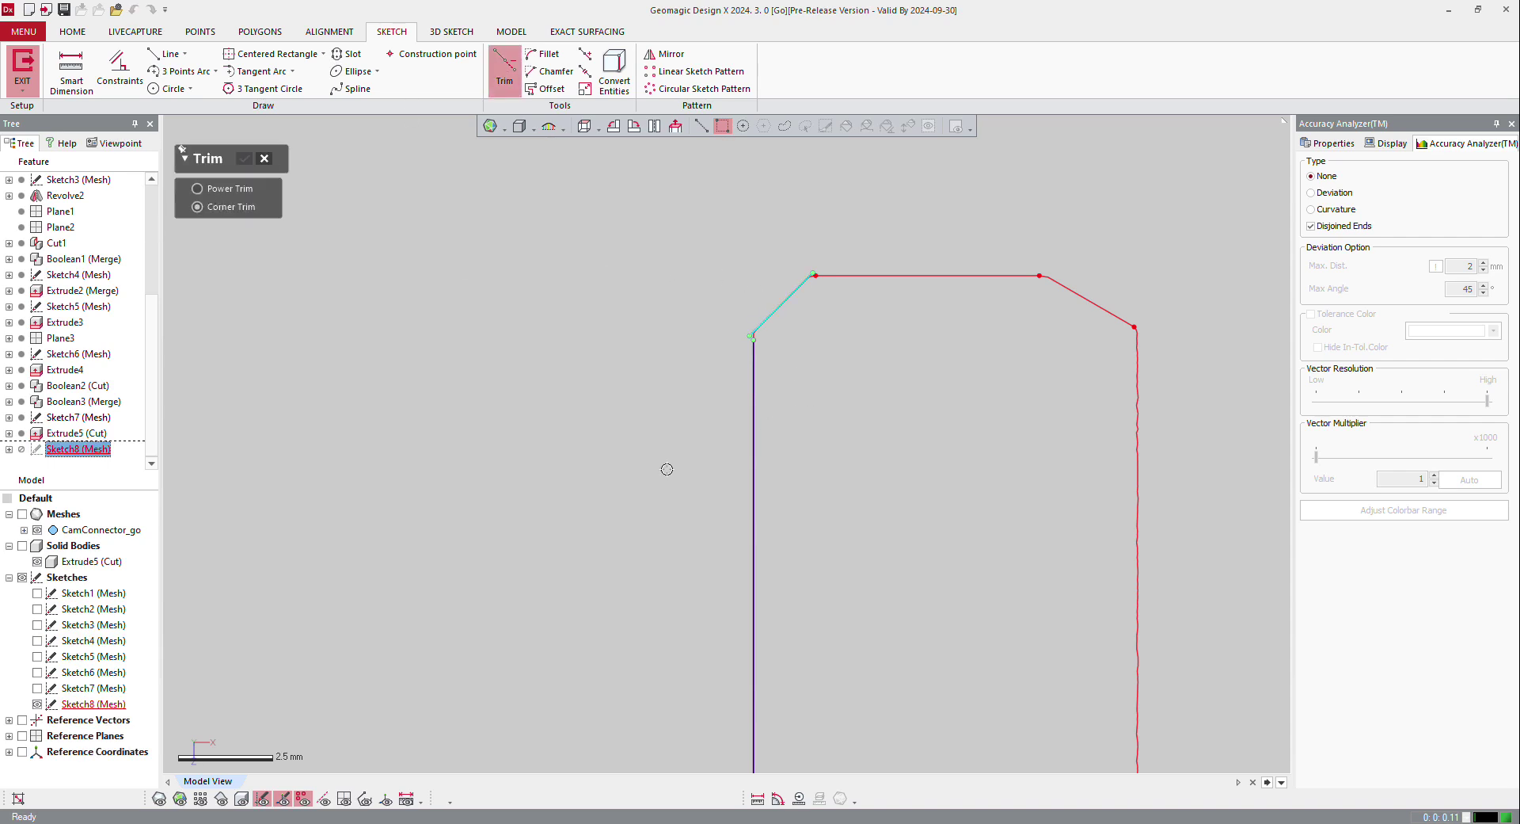
scroll(737, 283, down, 3)
scroll(737, 283, down, 3)
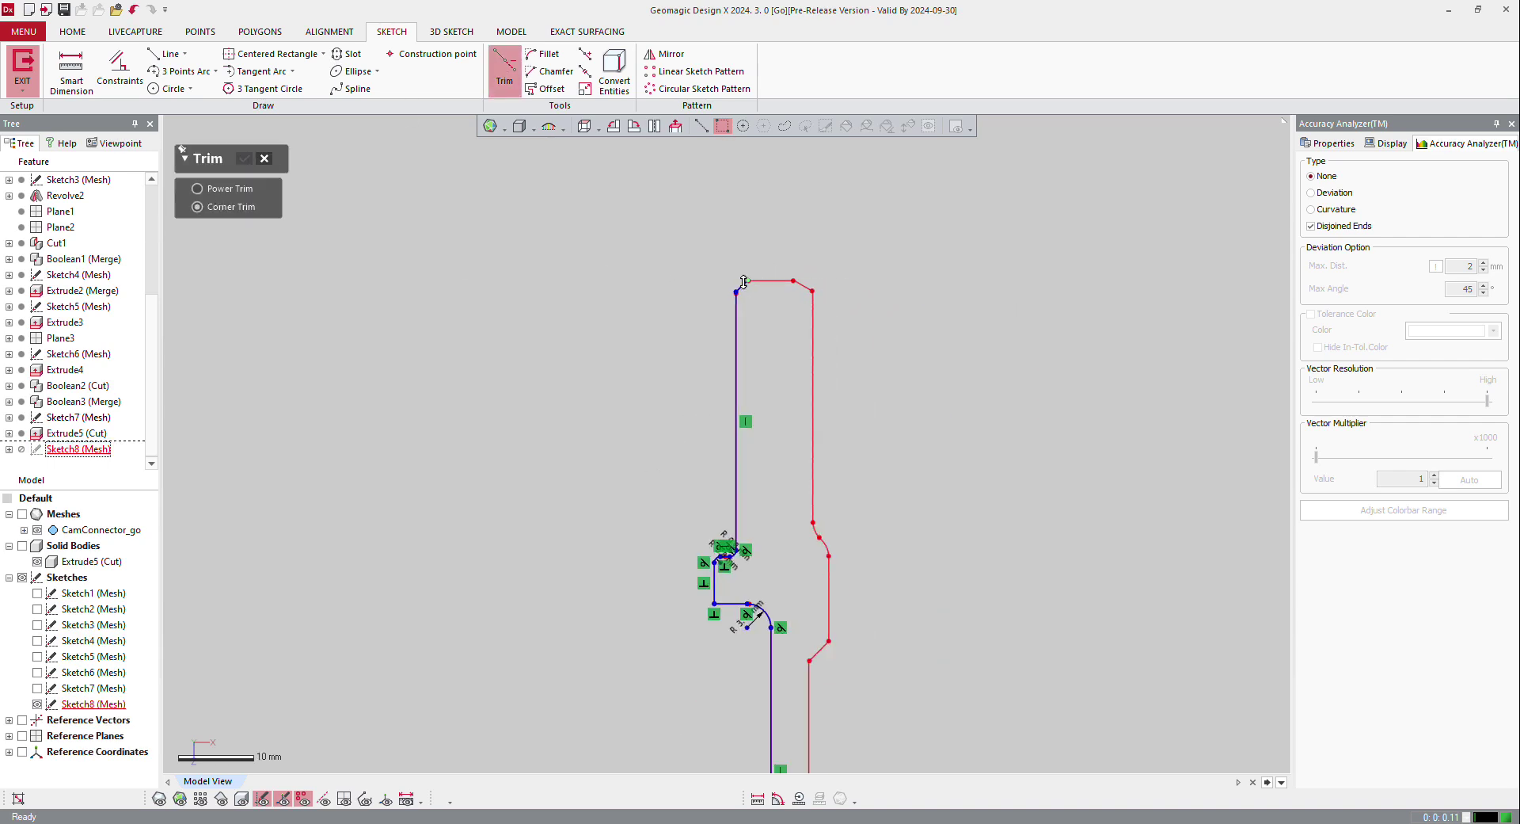
scroll(700, 514, up, 2)
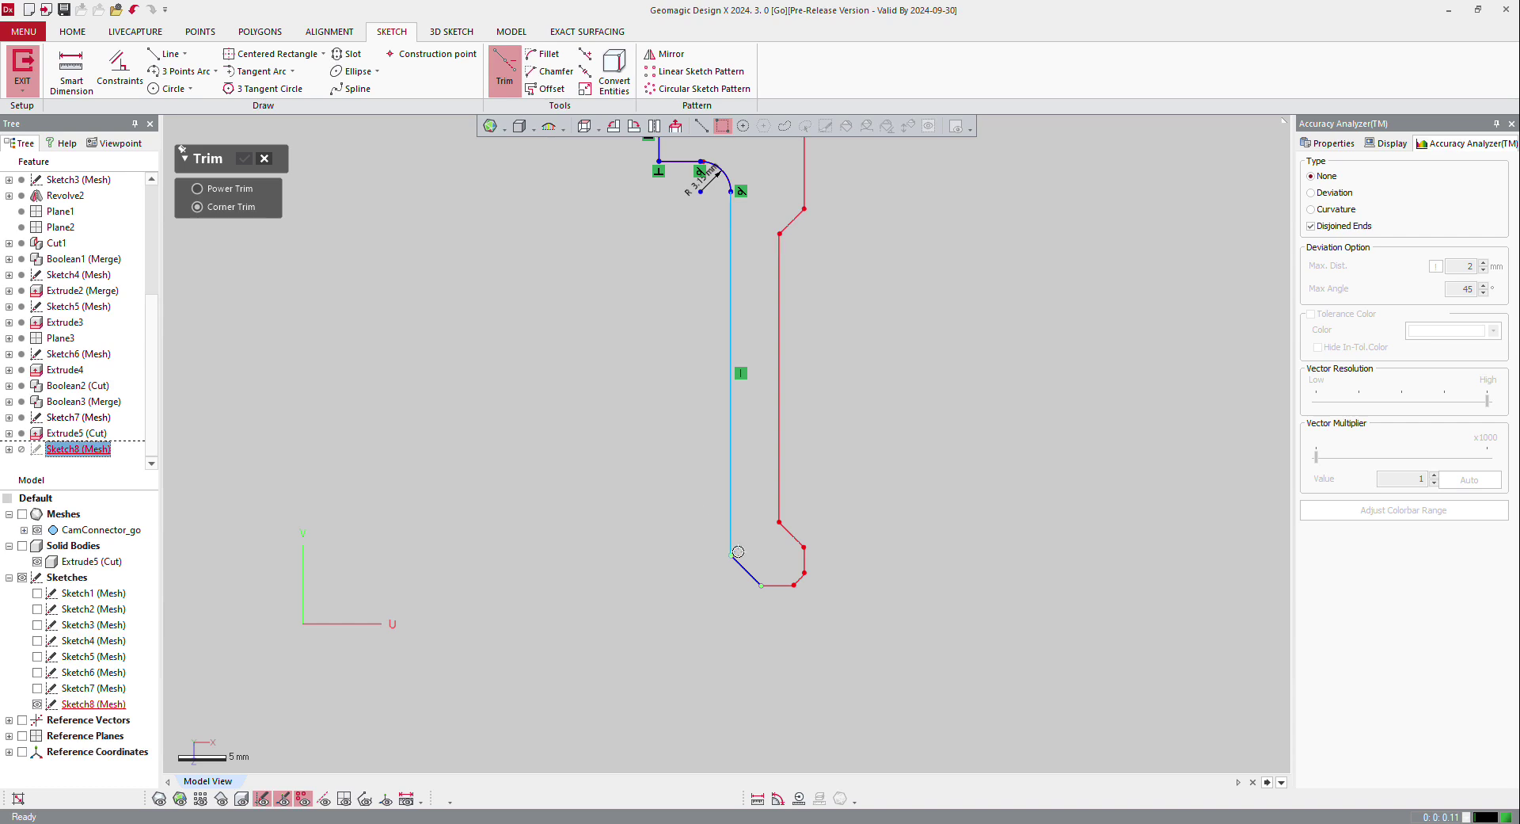
scroll(730, 505, down, 2)
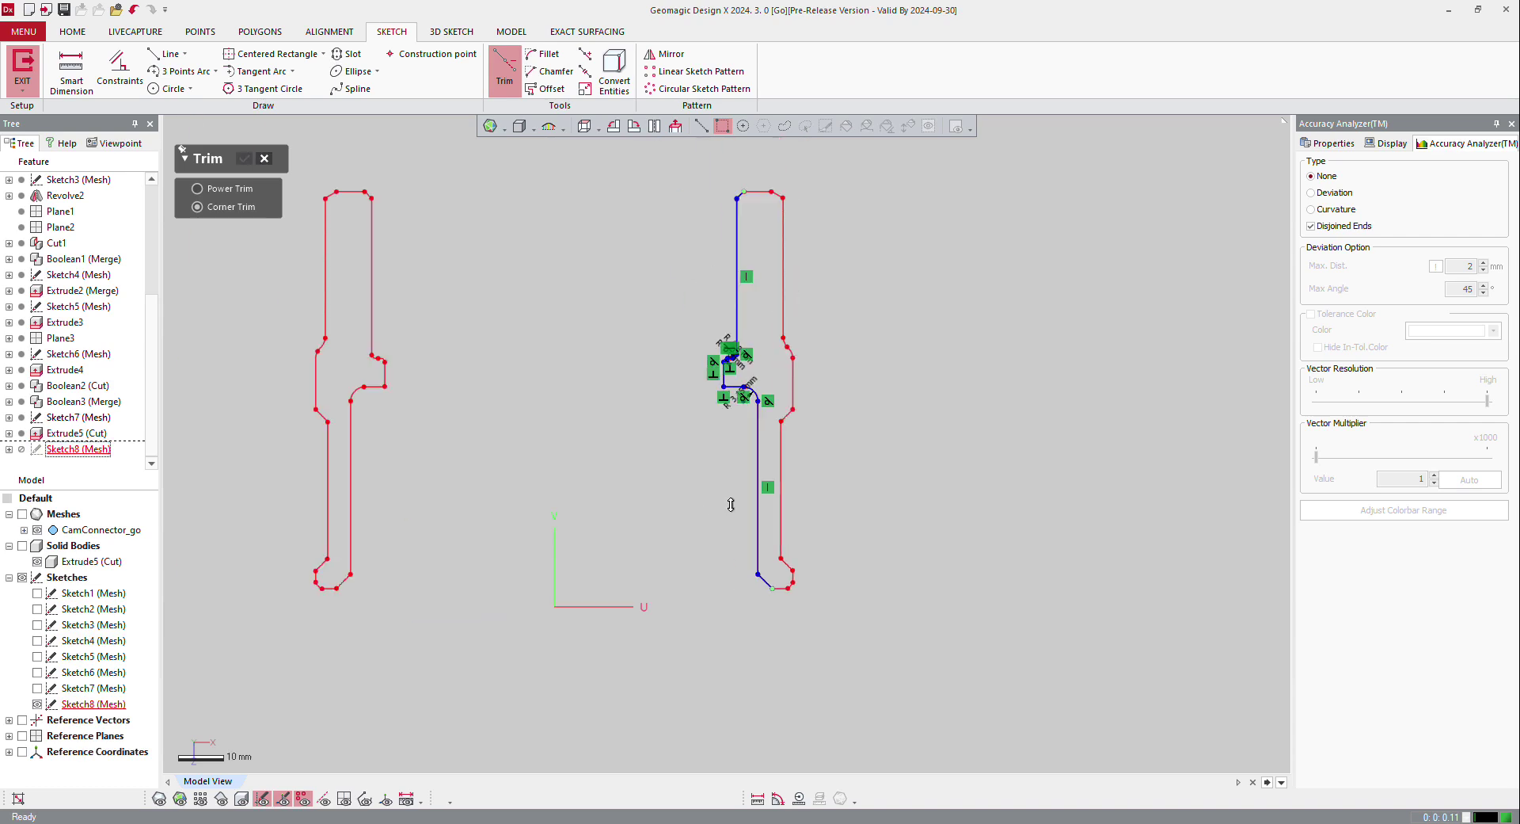
Draw a horizontal line from the lower chamfer's outer end inward nearly to the part's central axis
click(165, 54)
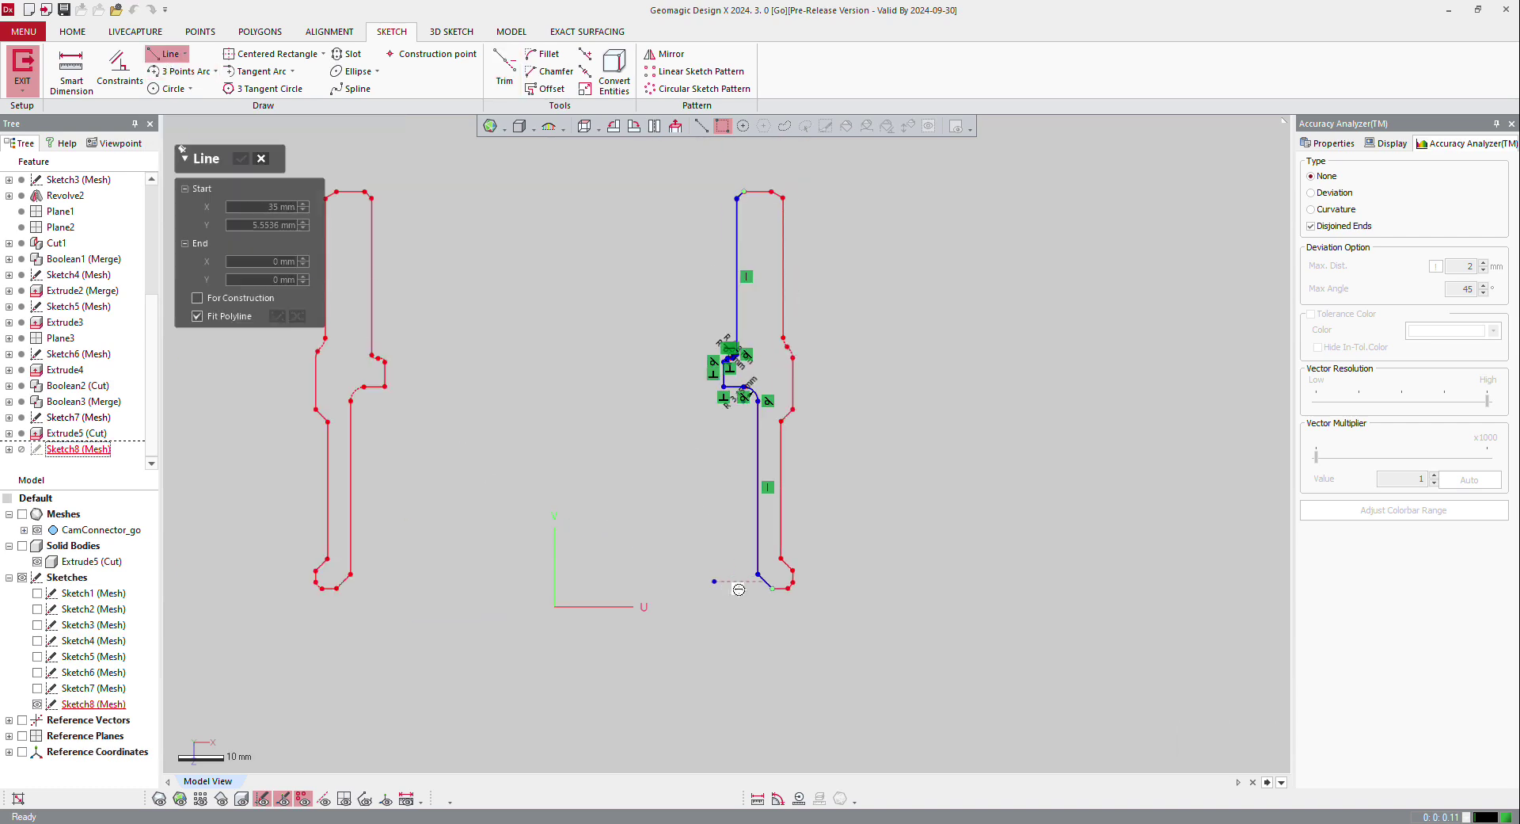
click(772, 588)
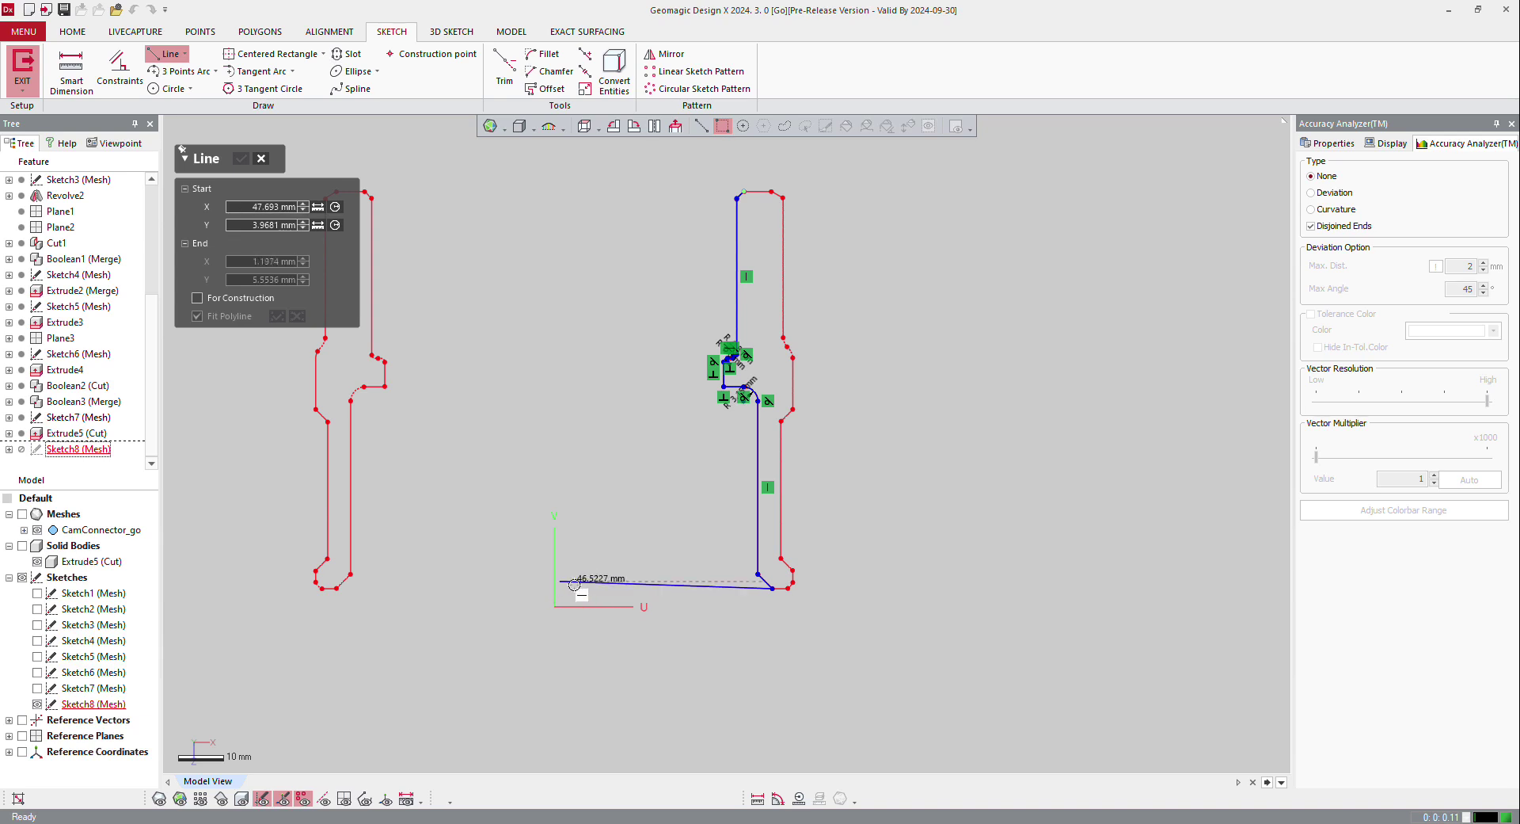
click(567, 588)
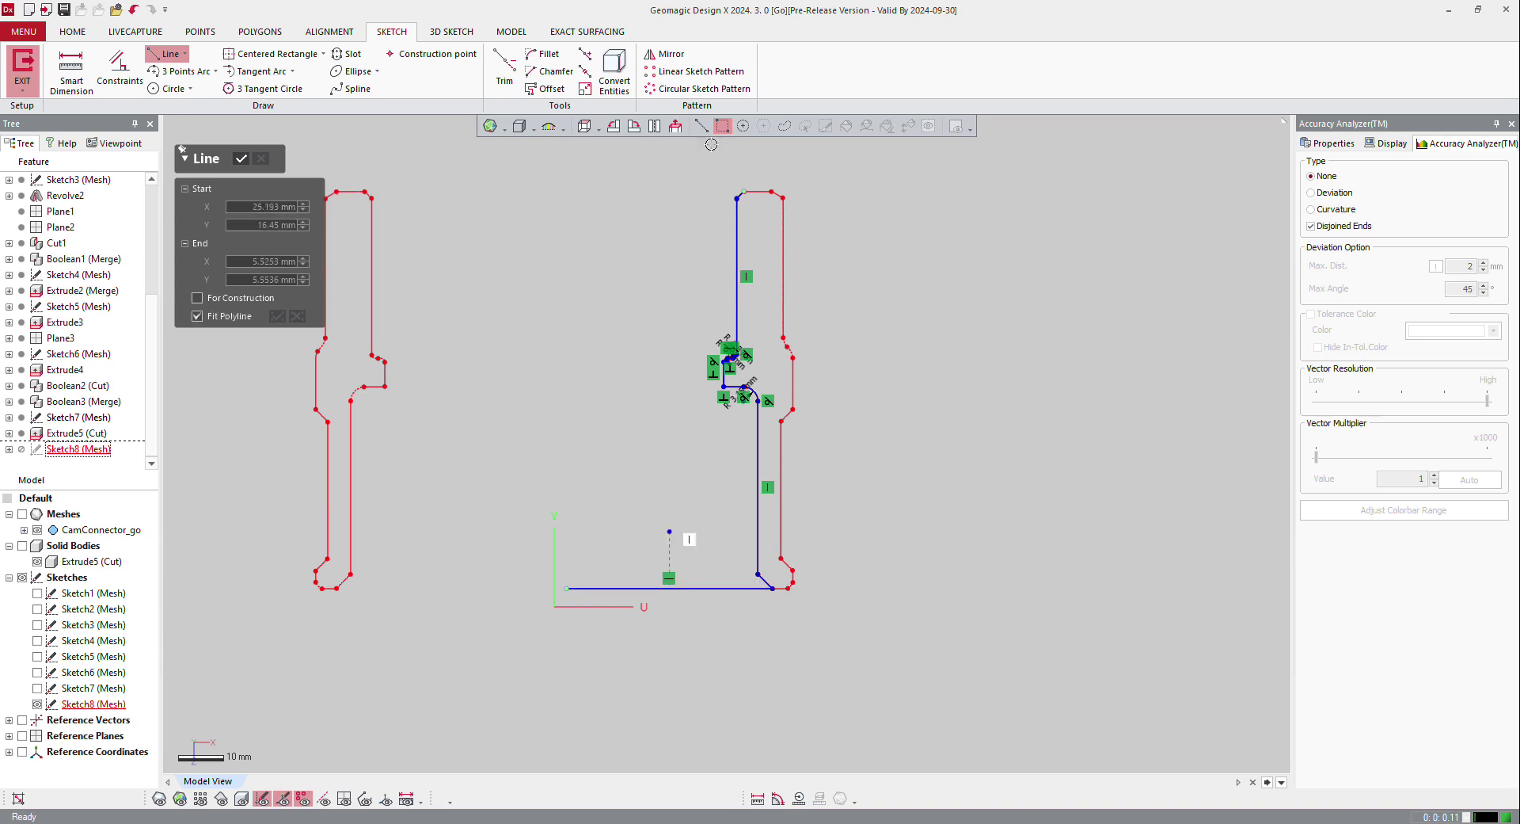
key(Escape)
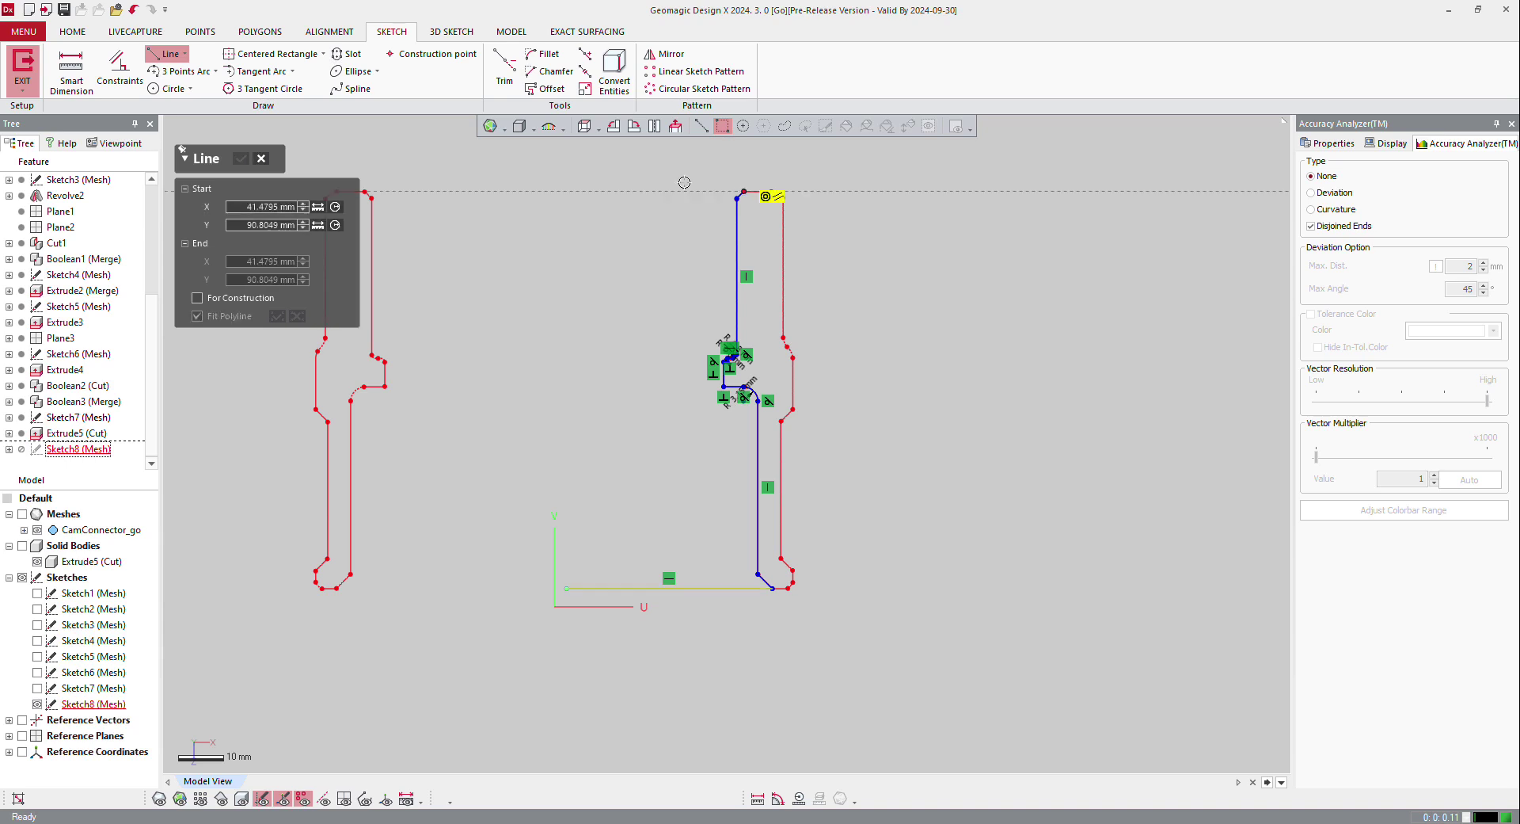
Draw a line inward from the upper chamfer's end toward the central axis and constrain it horizontal
click(743, 192)
click(593, 198)
key(Escape)
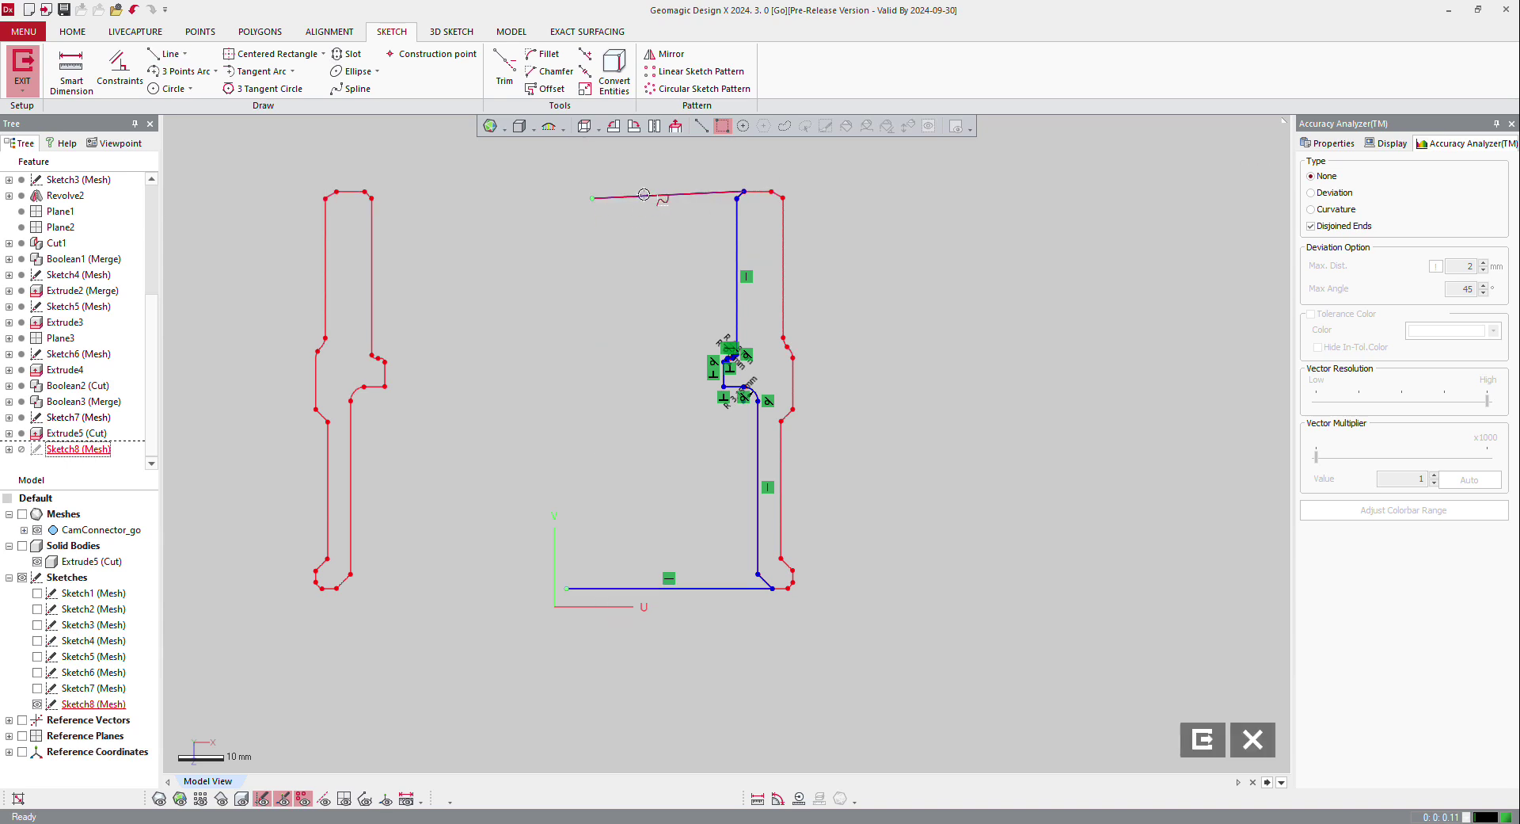
right_click(645, 195)
click(663, 159)
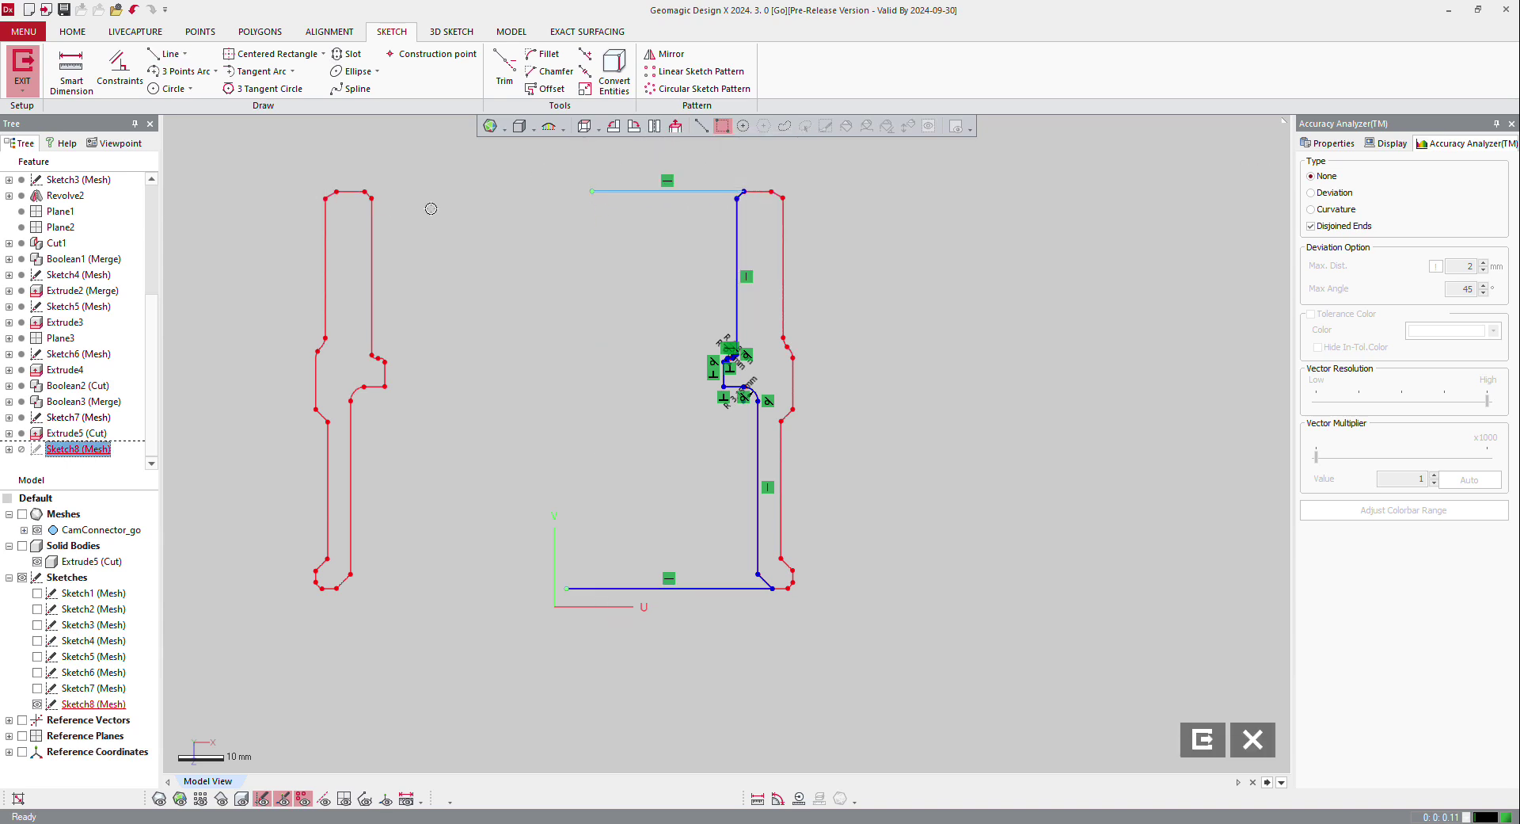
click(431, 208)
Convert the Z Axis into a line in the sketch
click(615, 72)
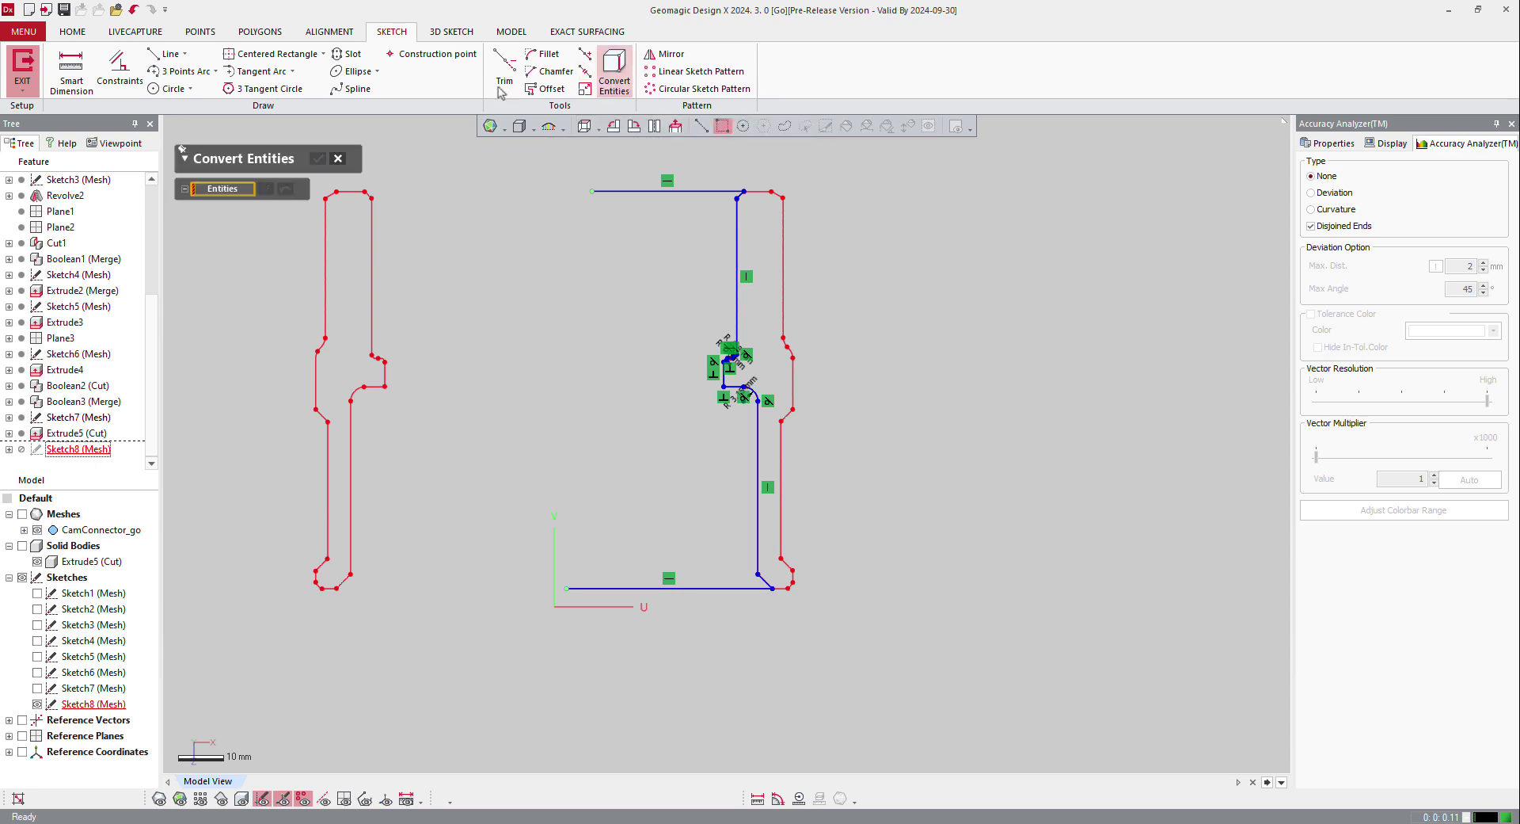
scroll(41, 388, up, 4)
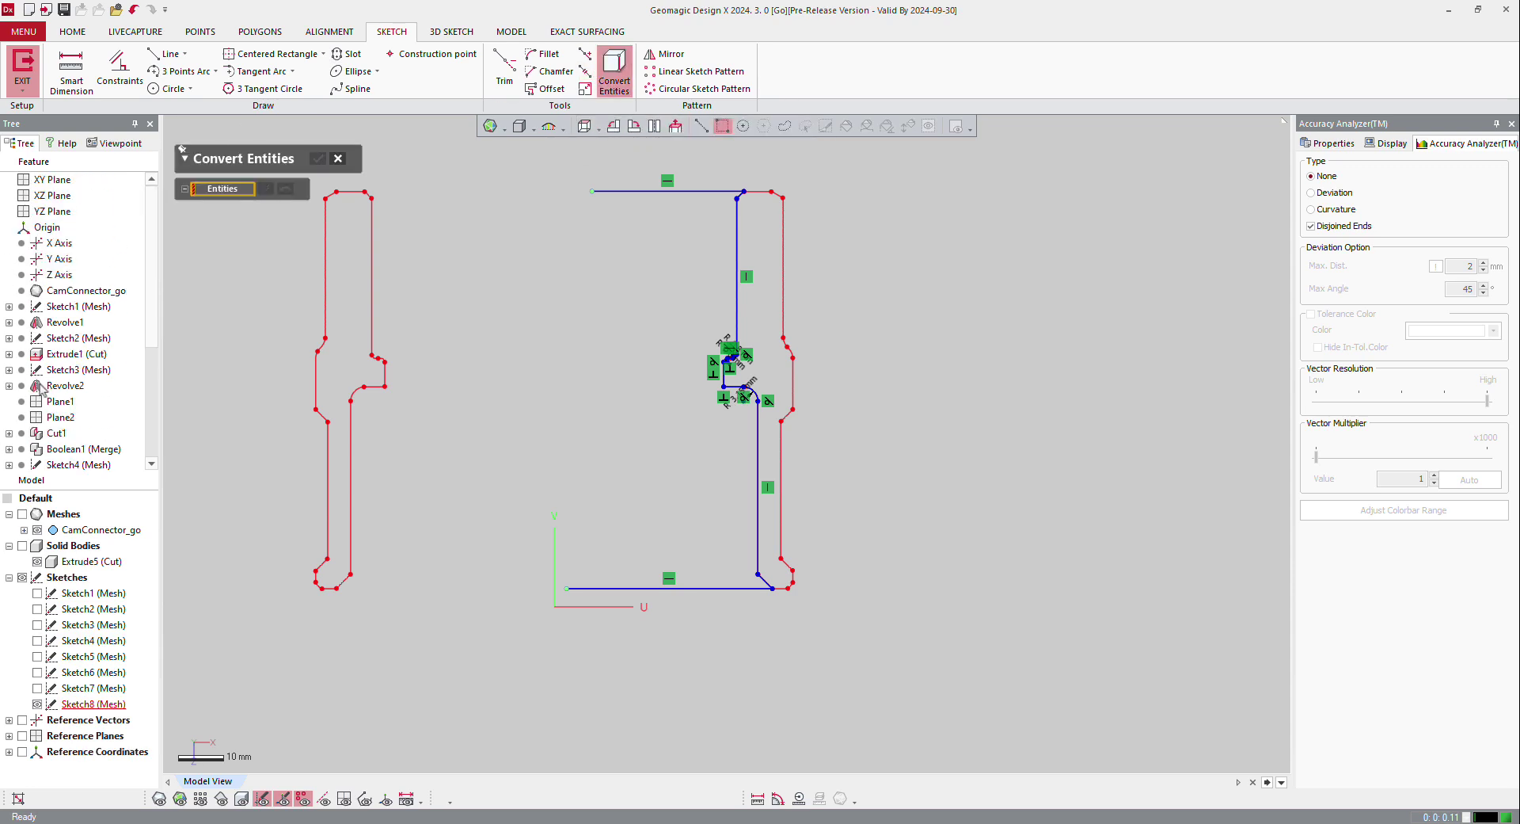
click(59, 275)
click(317, 161)
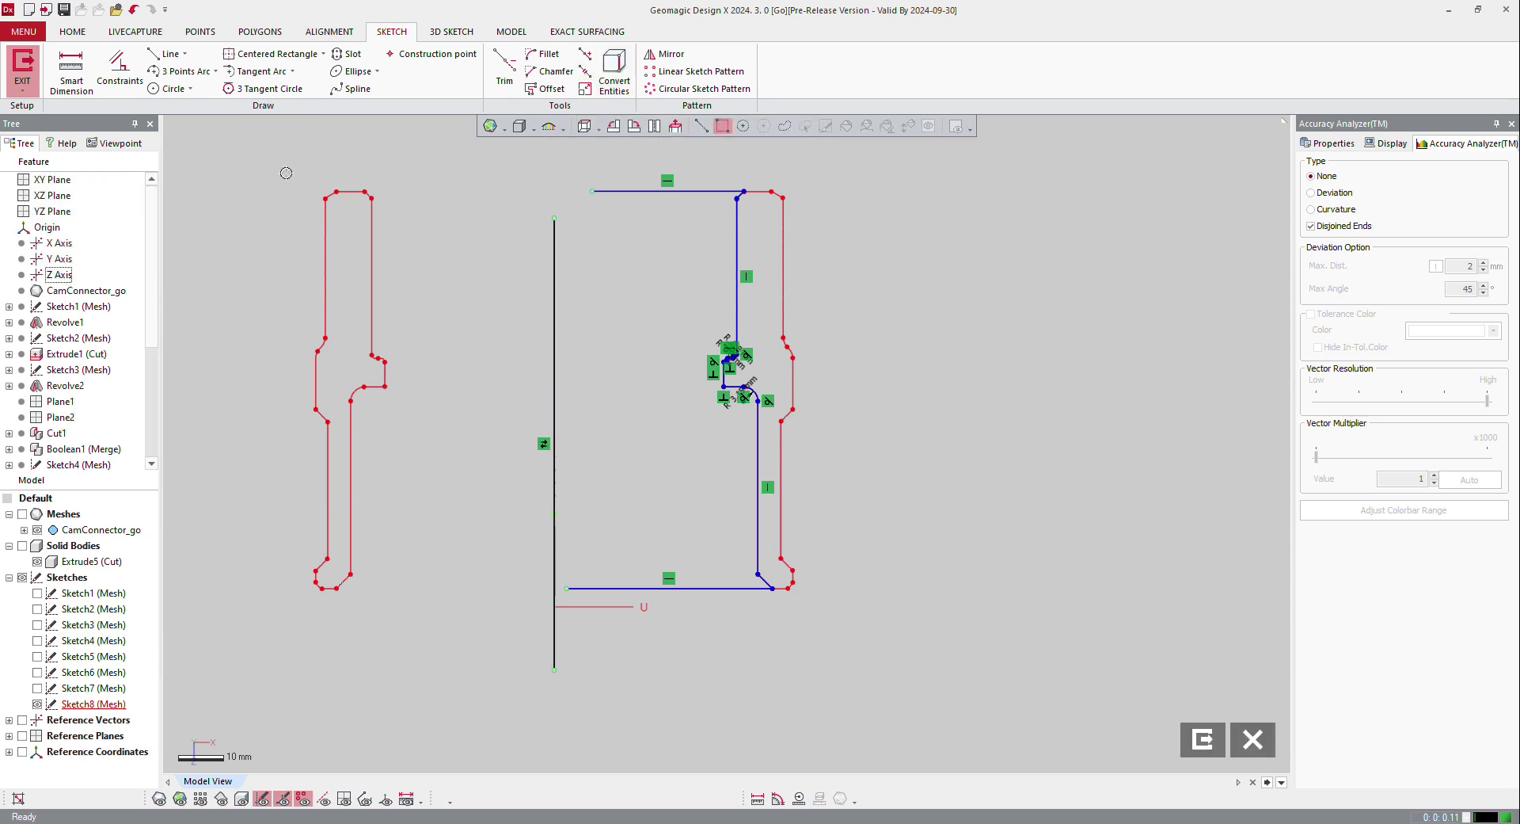
Corner-trim the converted axis line with the upper and lower horizontal lines to close the inner profile
click(505, 68)
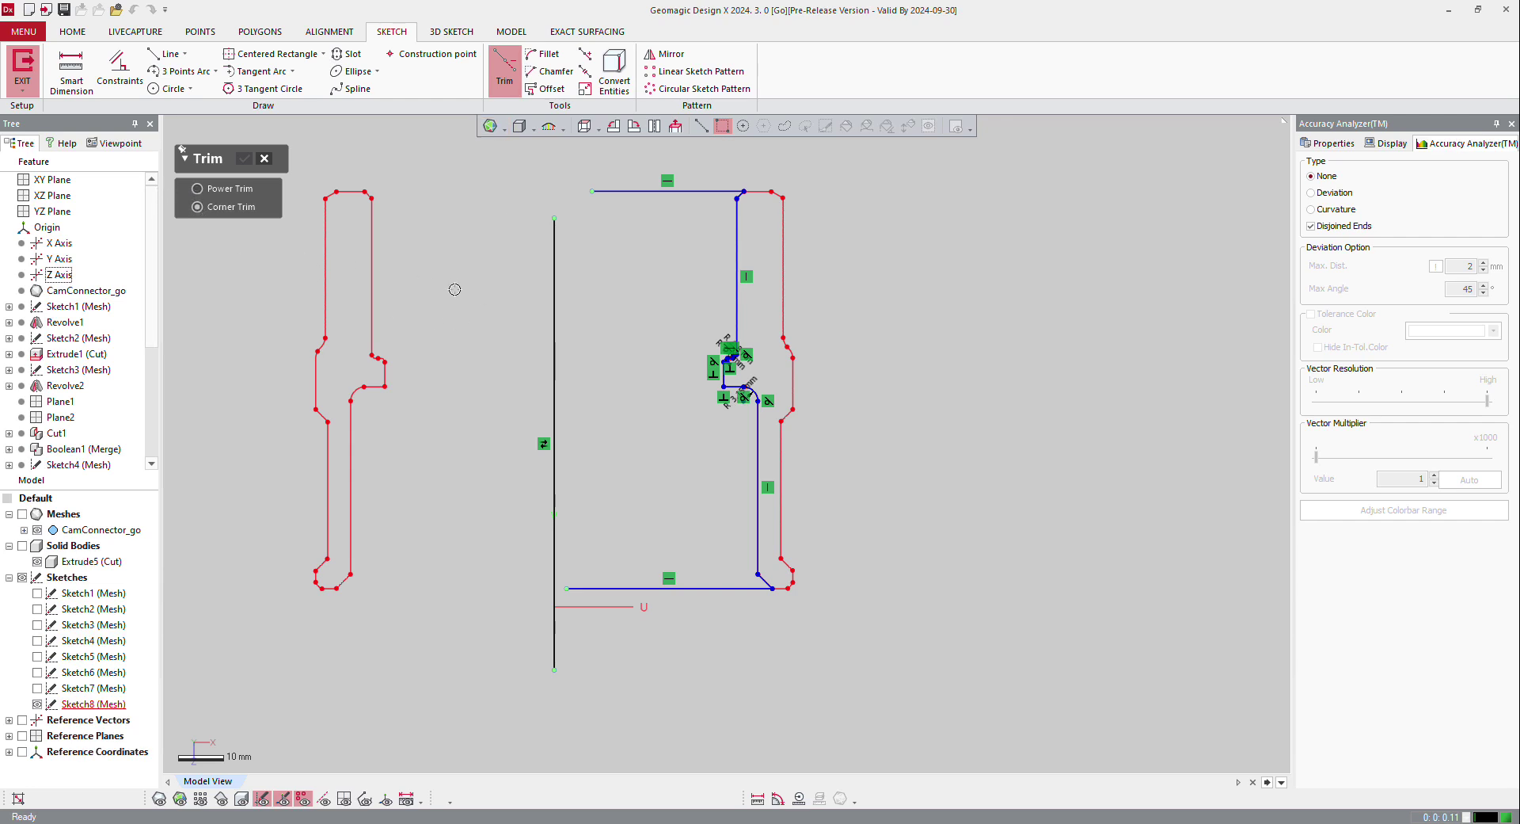
click(555, 317)
click(618, 191)
click(554, 503)
click(615, 590)
key(Escape)
click(553, 362)
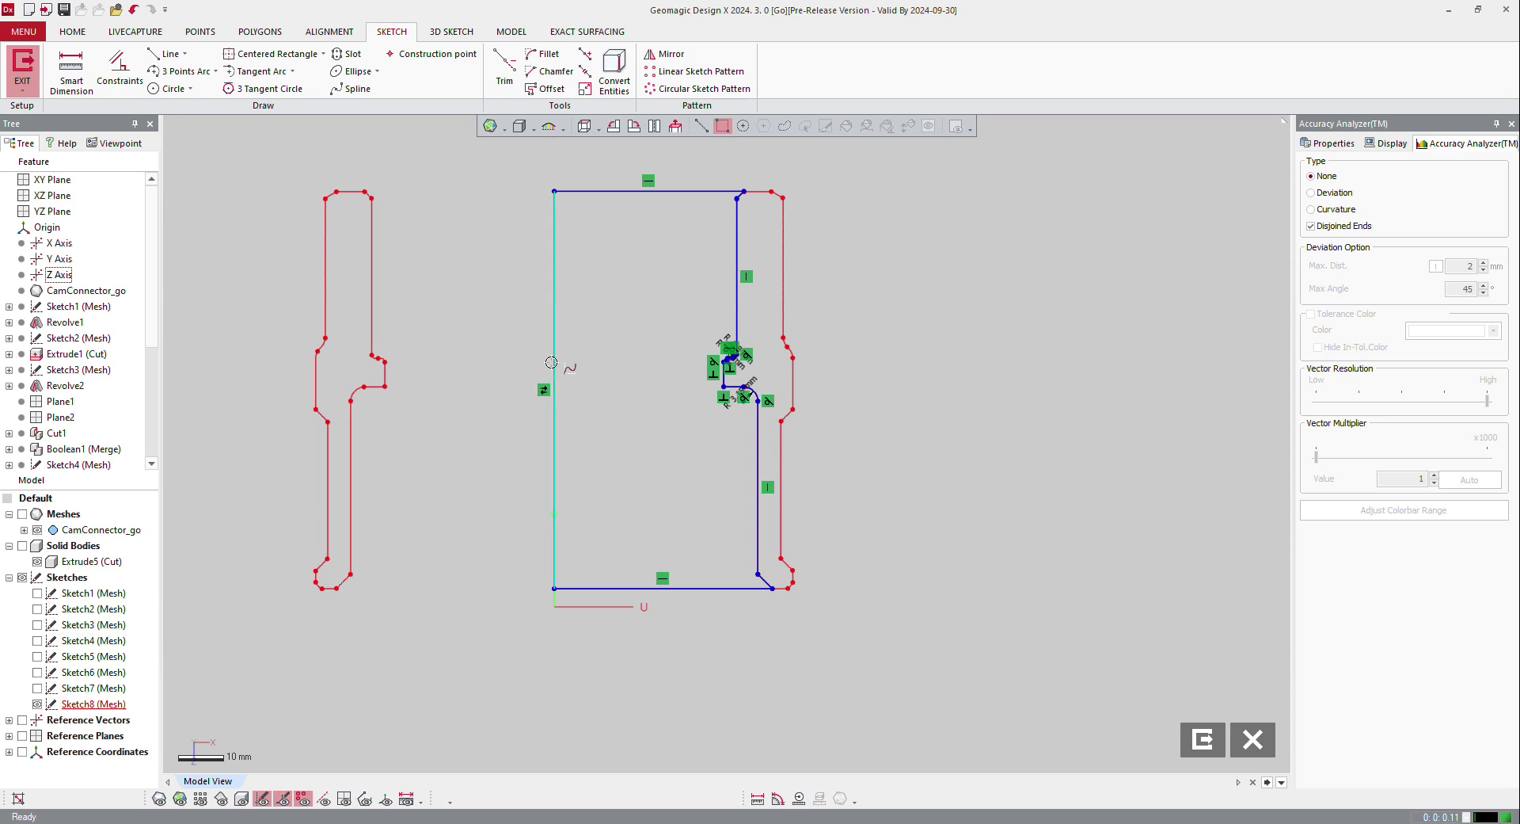
Turn the converted Z Axis line of the inner profile into a construction line
right_click(554, 296)
click(659, 365)
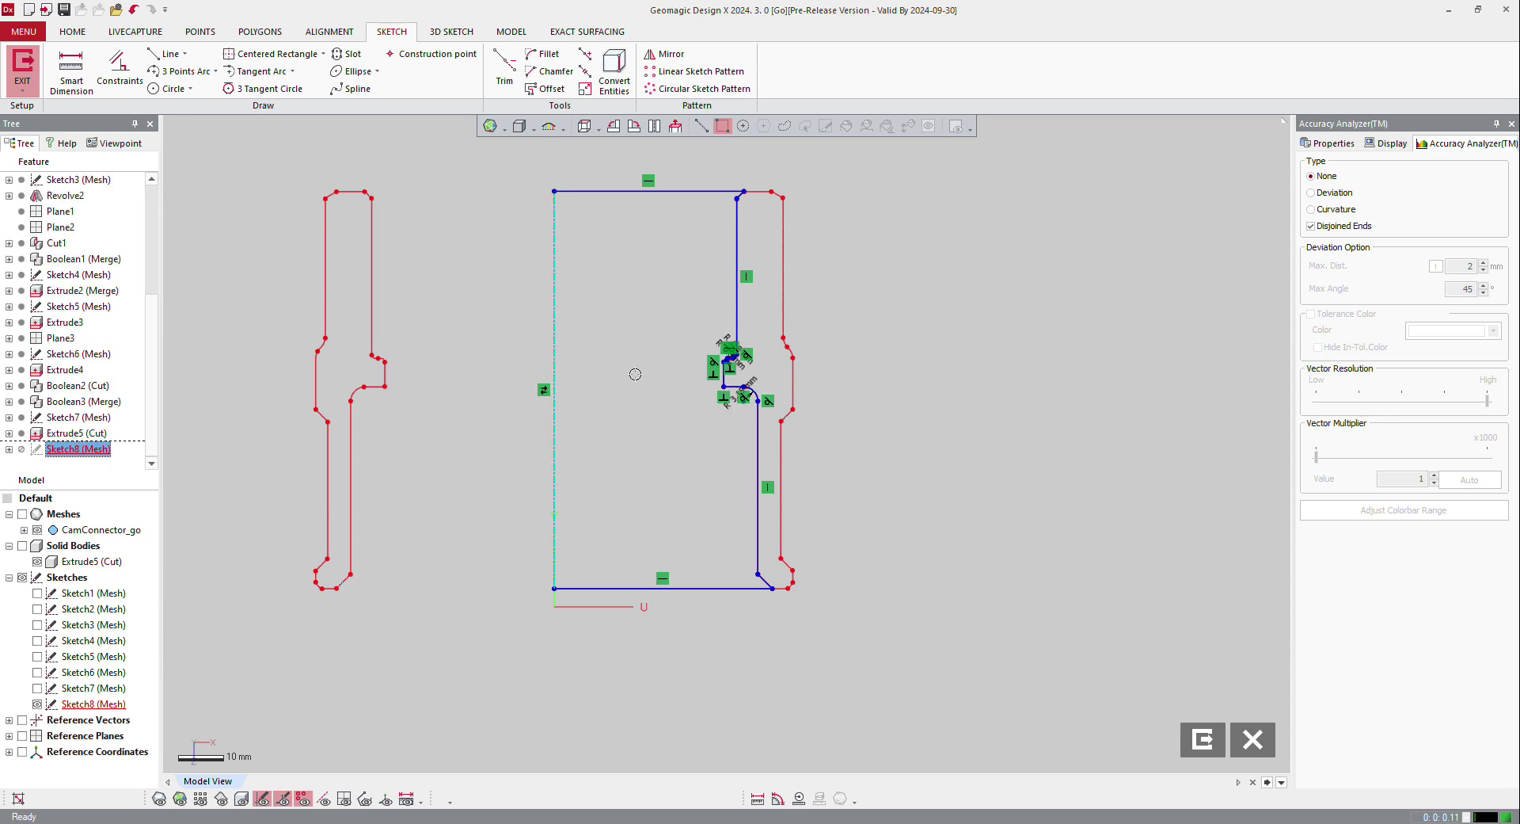
click(635, 374)
Stretch the profile's lower and upper horizontal lines outward past the wall ends so the chamfers extend, and exit the sketch
drag(630, 594, 631, 627)
drag(634, 198, 630, 174)
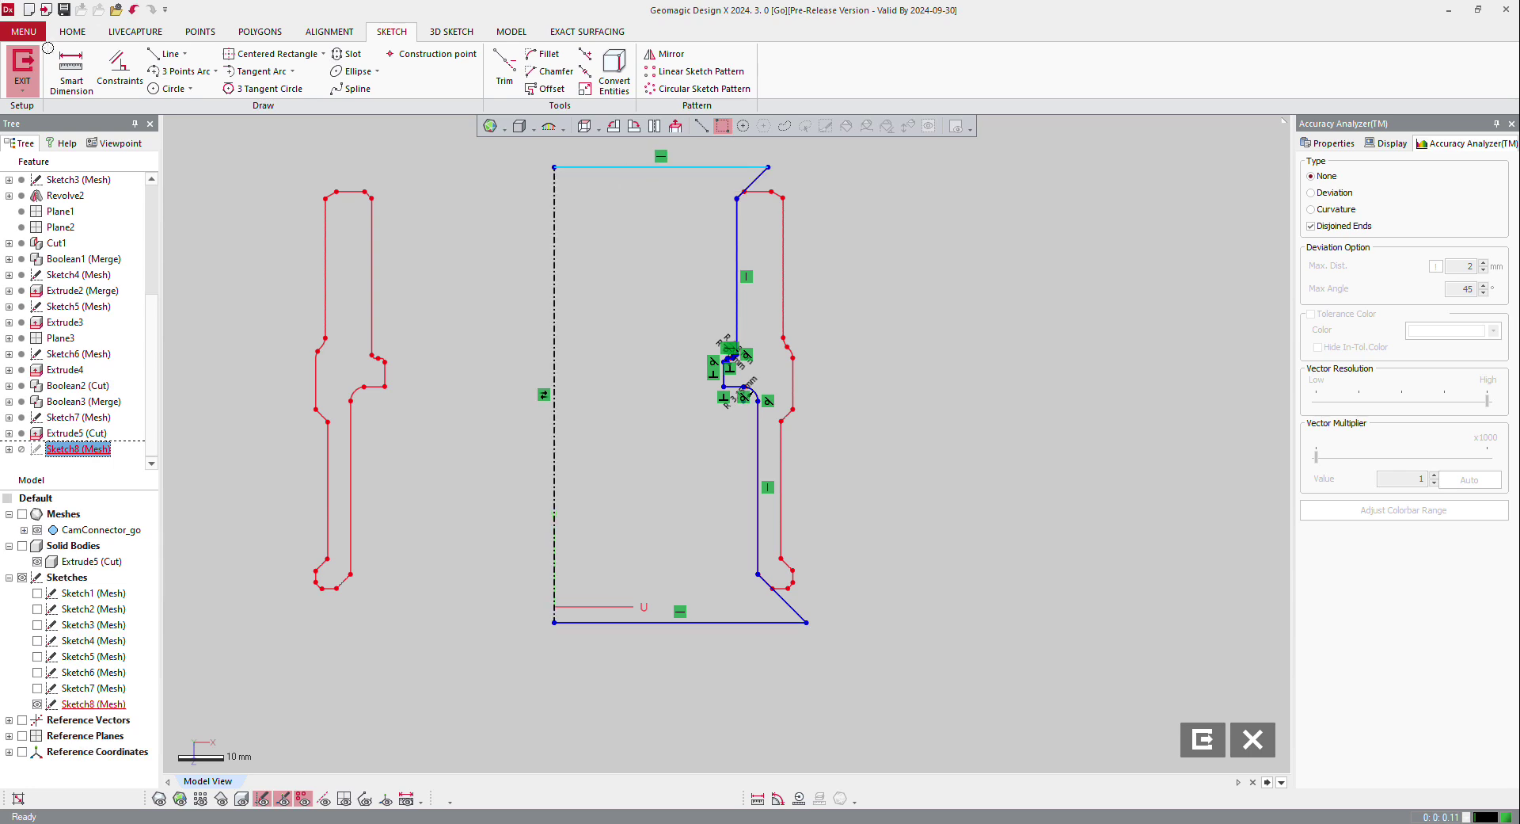
click(22, 67)
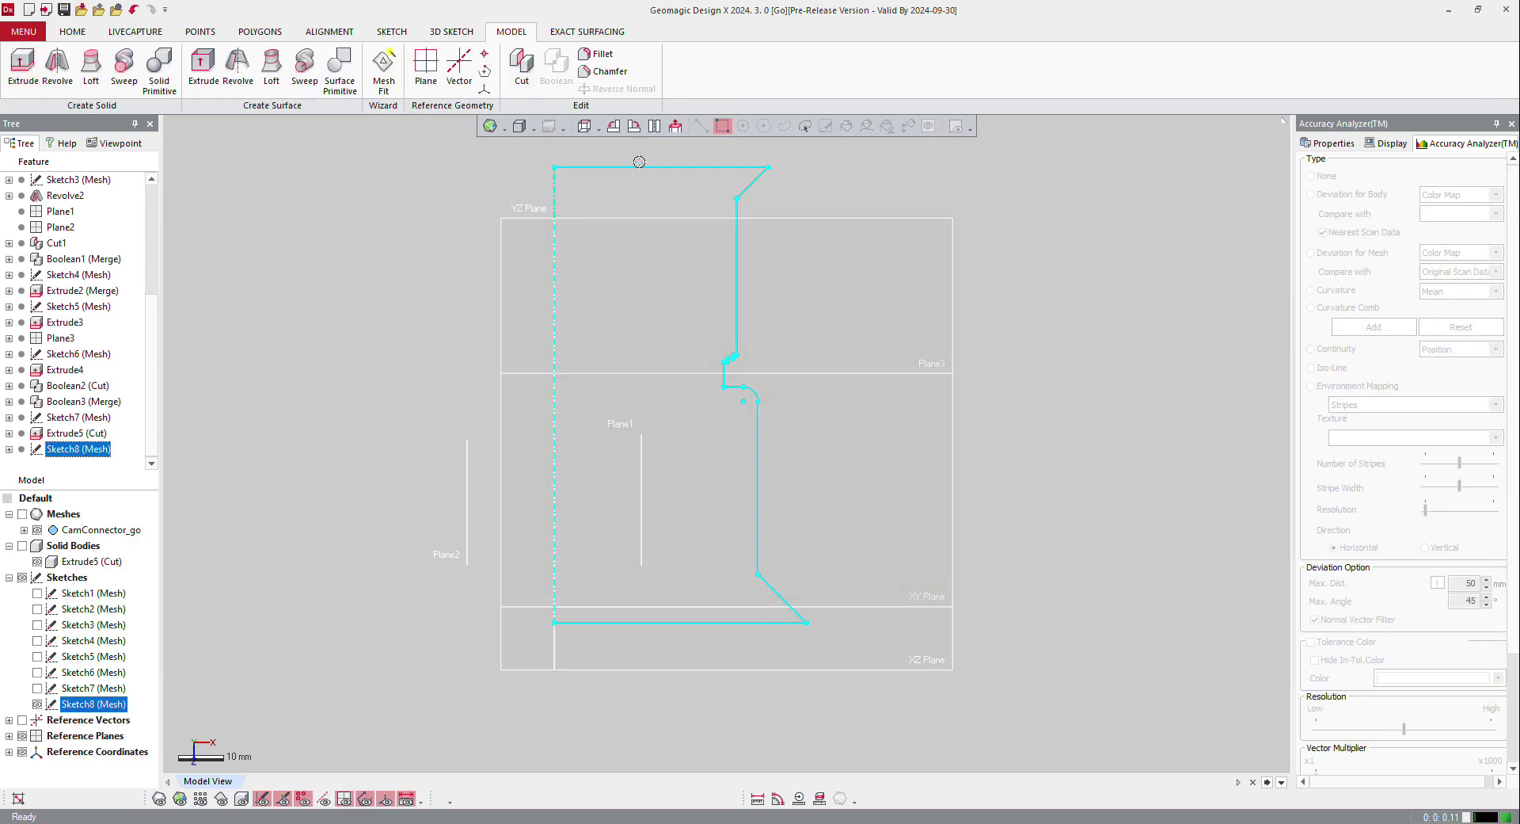
Revolve the inner profile 360° about the construction axis as a cut through the connector body
right_click(639, 167)
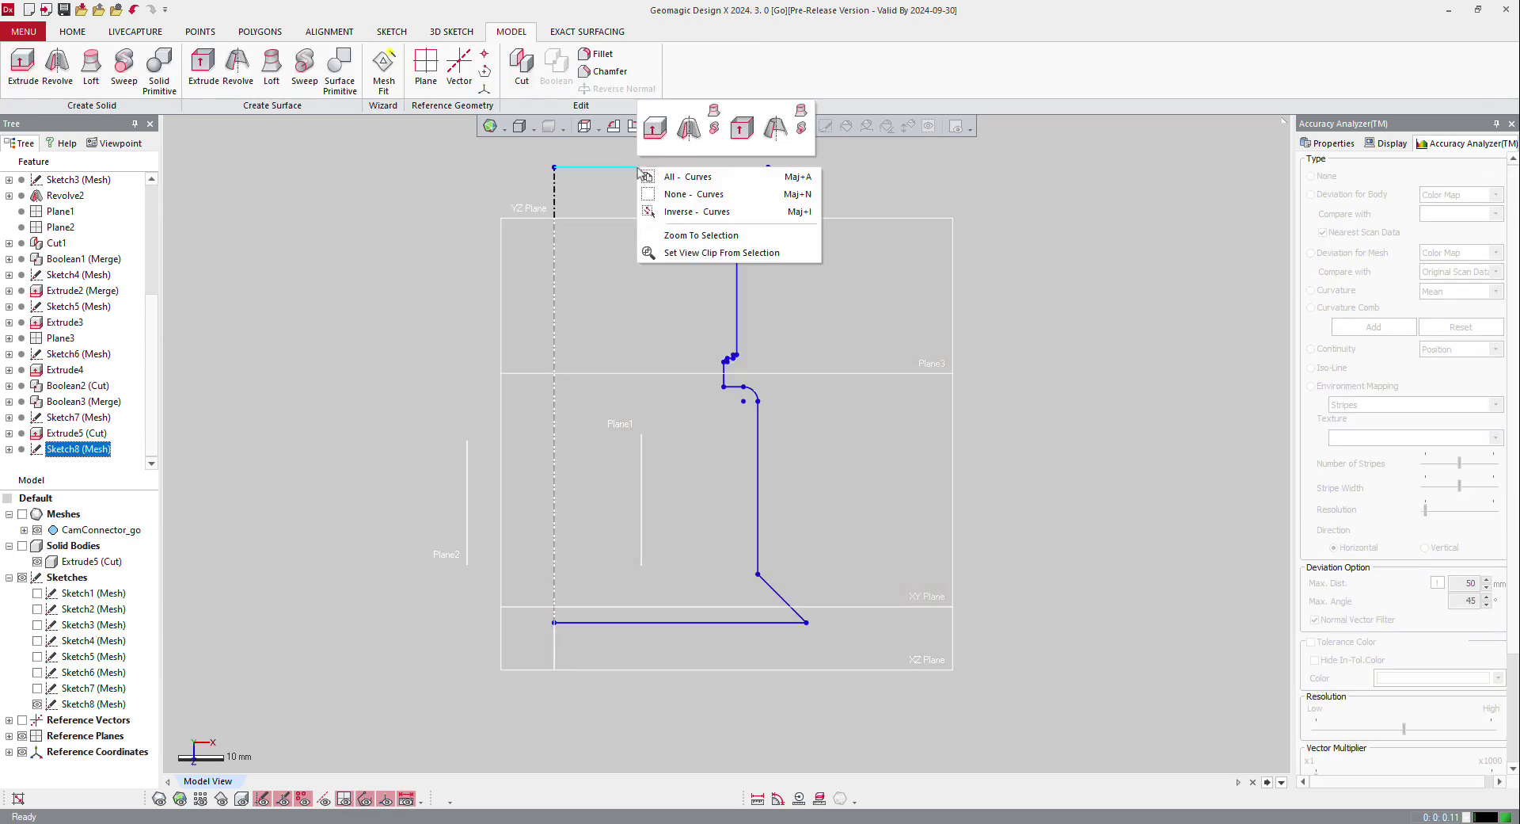
click(688, 127)
click(213, 340)
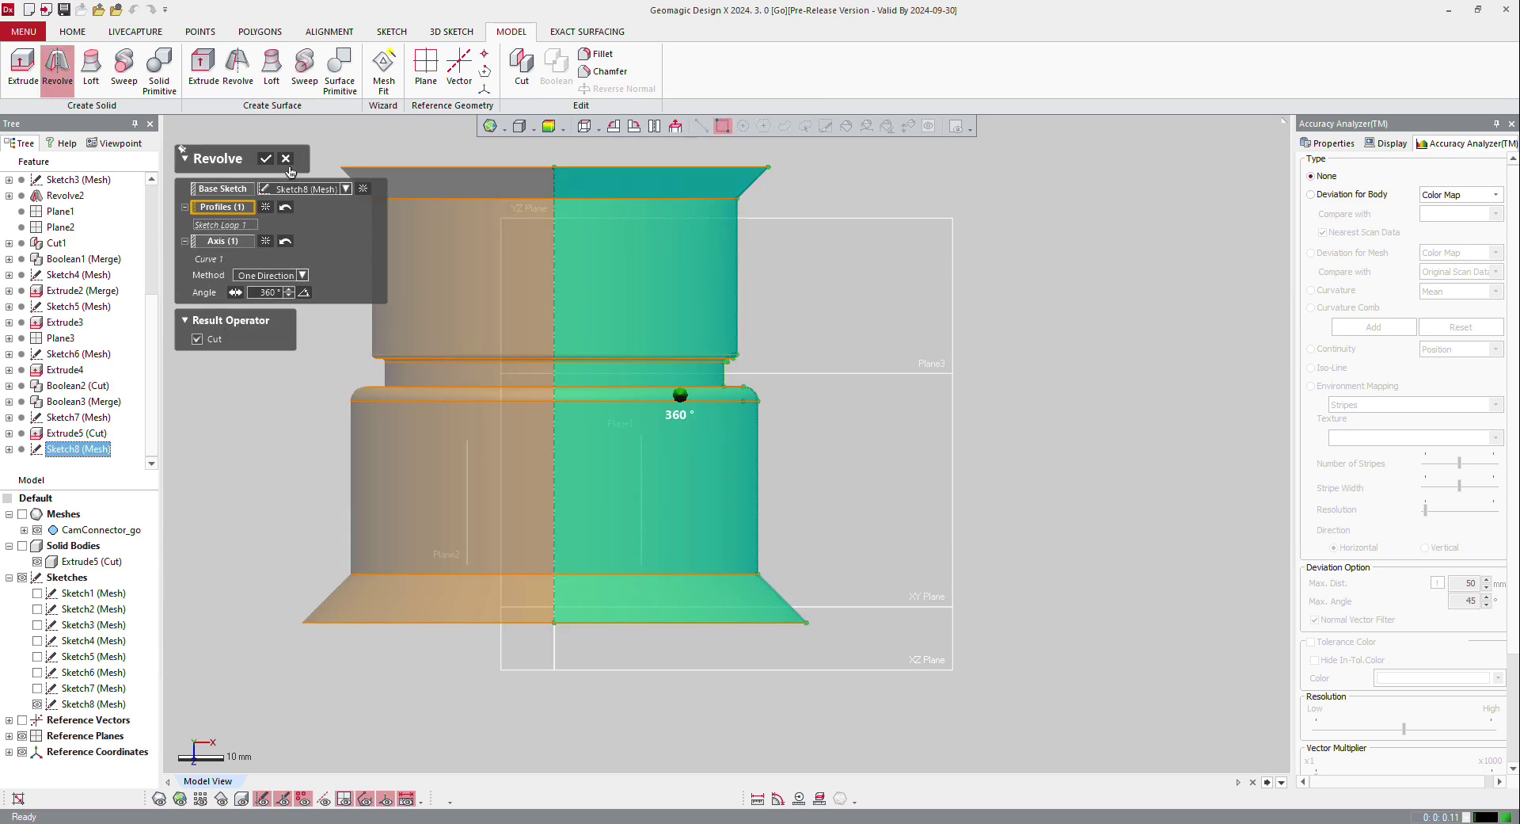
click(267, 158)
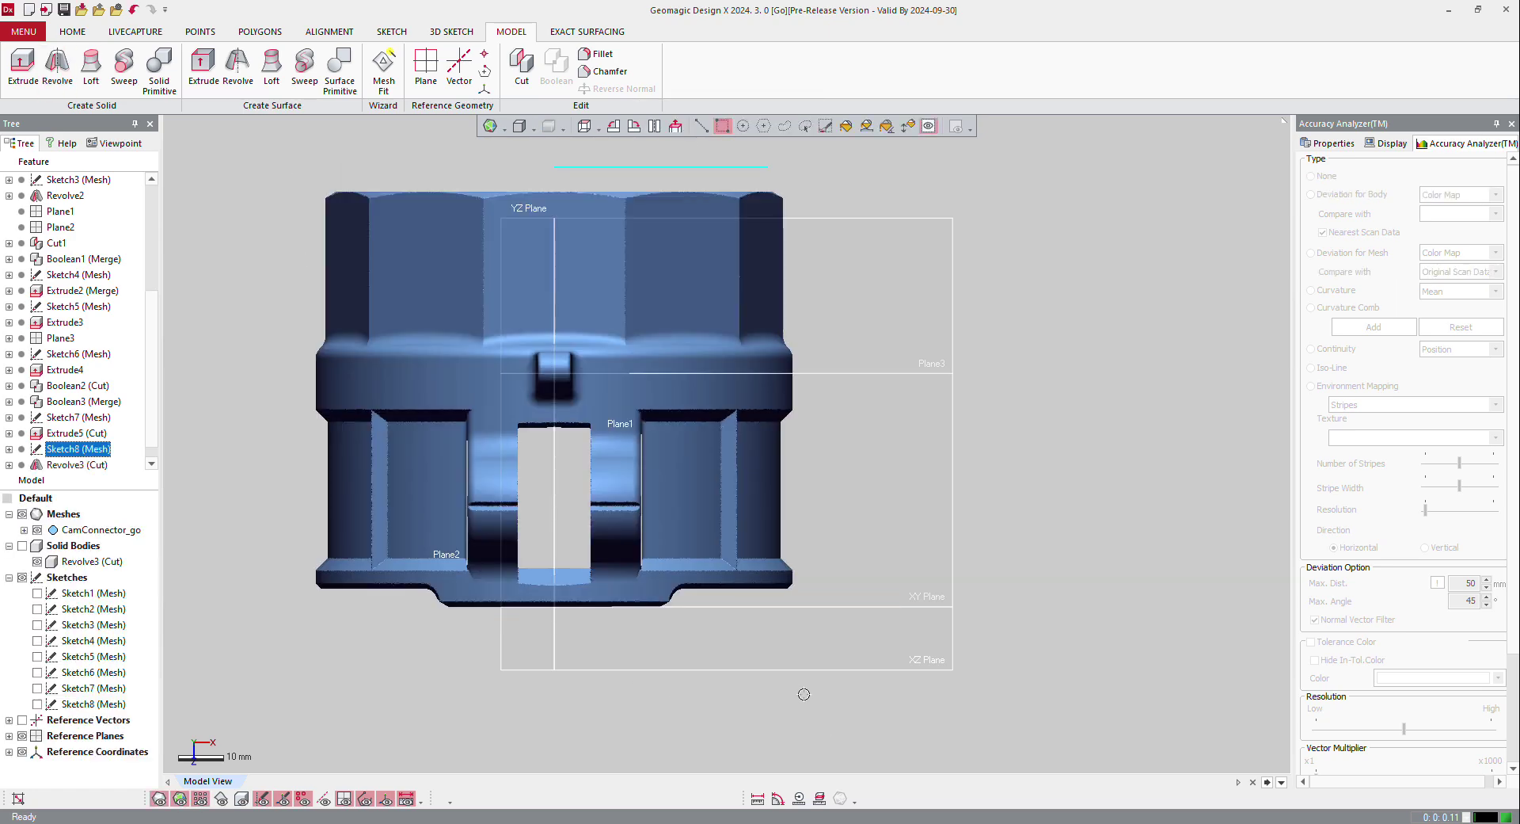
Check the body's deviation from the scan with a colour map around the outer wall and lower rim, and turn it off
mouse_move(706, 444)
right_down()
mouse_move(800, 626)
mouse_move(716, 601)
mouse_move(889, 587)
mouse_move(383, 526)
mouse_move(839, 472)
mouse_move(737, 503)
mouse_move(937, 454)
mouse_move(954, 478)
mouse_move(1029, 411)
mouse_move(638, 295)
mouse_move(743, 332)
mouse_move(735, 304)
mouse_move(1160, 279)
right_up()
scroll(736, 492, down, 3)
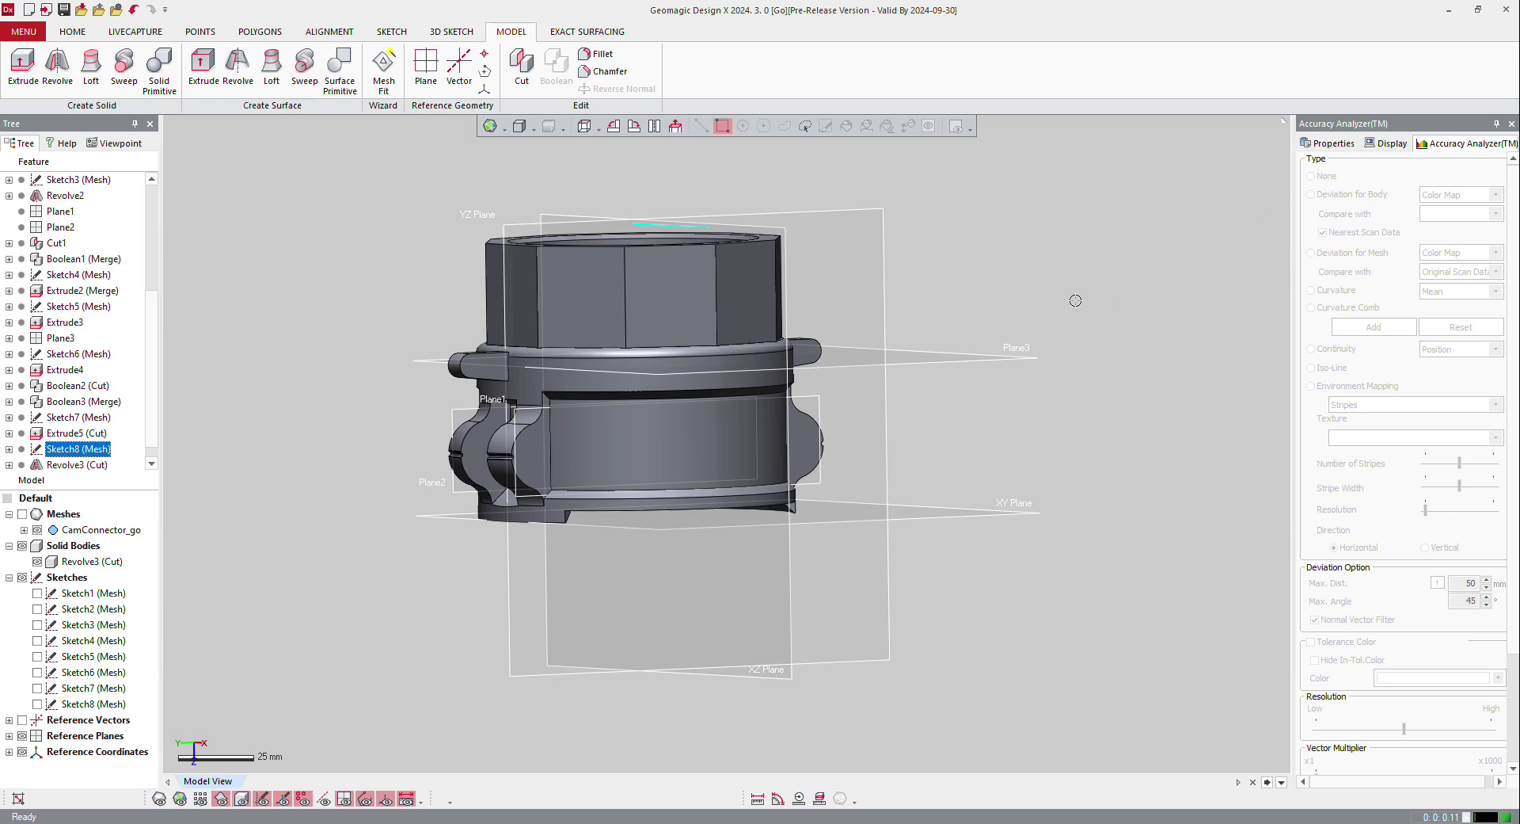
click(1053, 300)
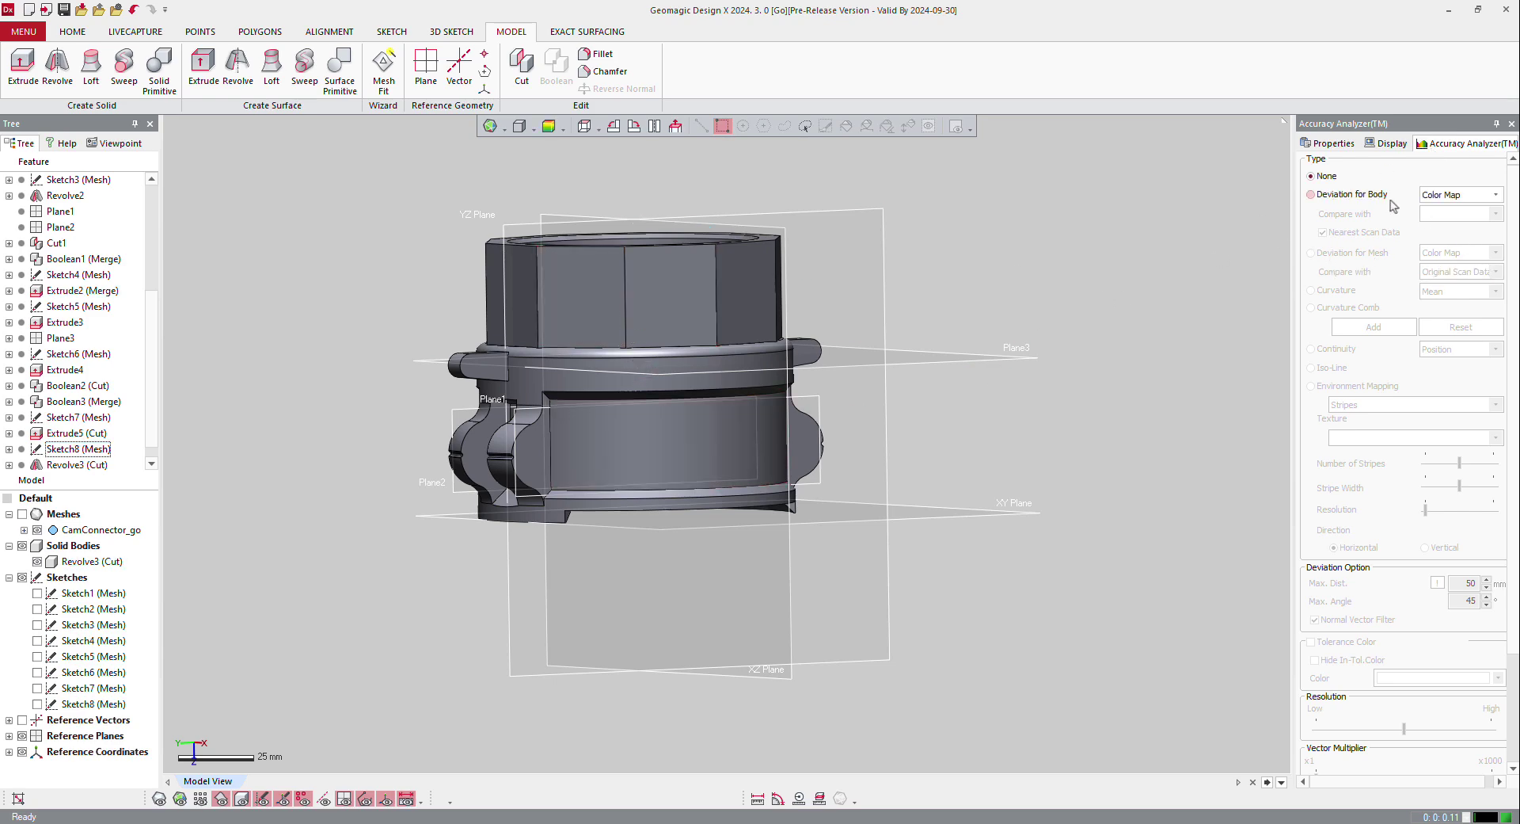
click(1392, 200)
right_drag(998, 371, 697, 380)
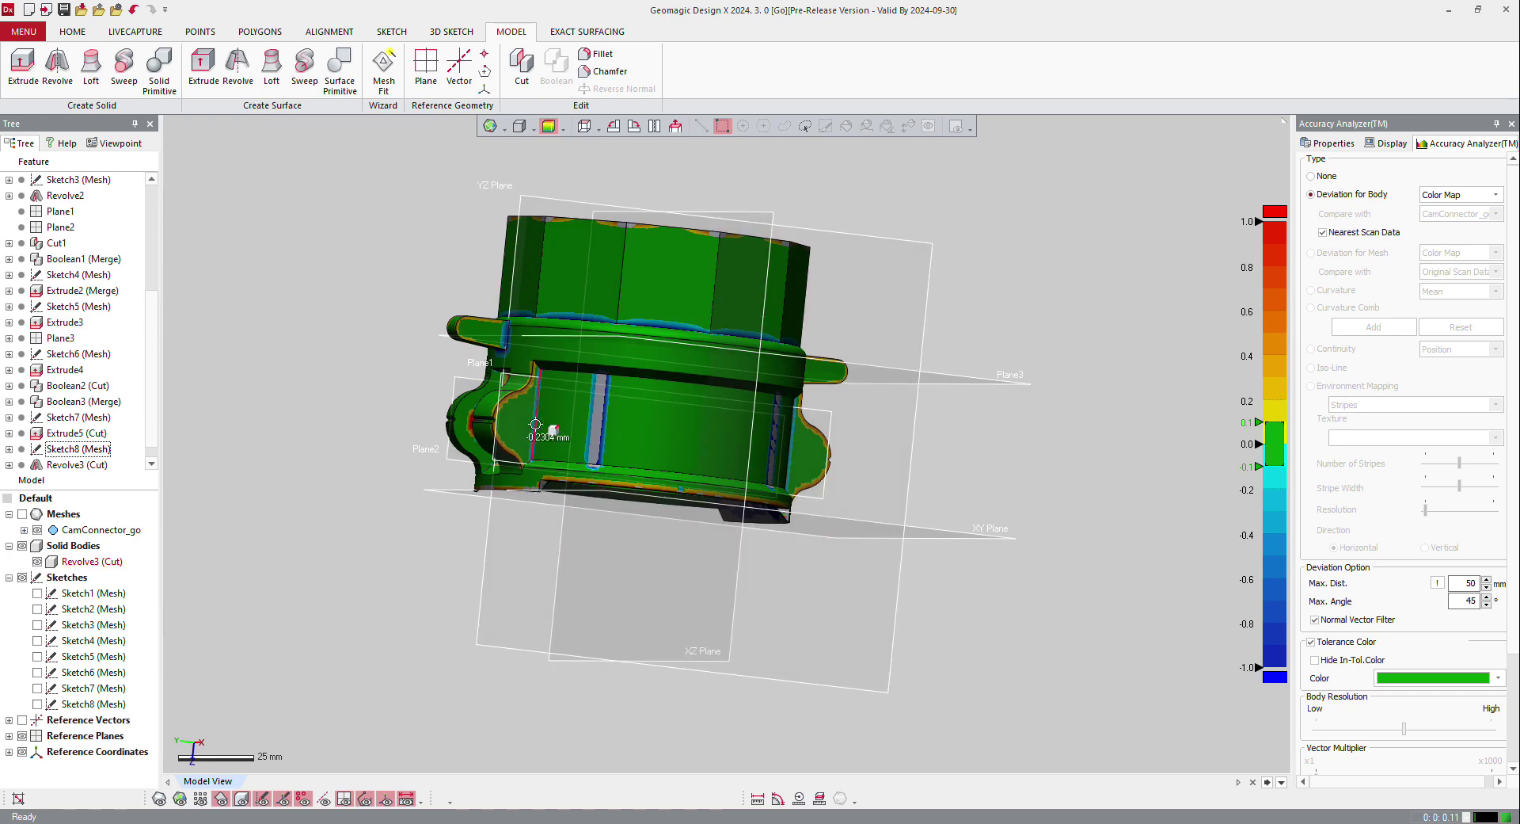
scroll(605, 394, up, 5)
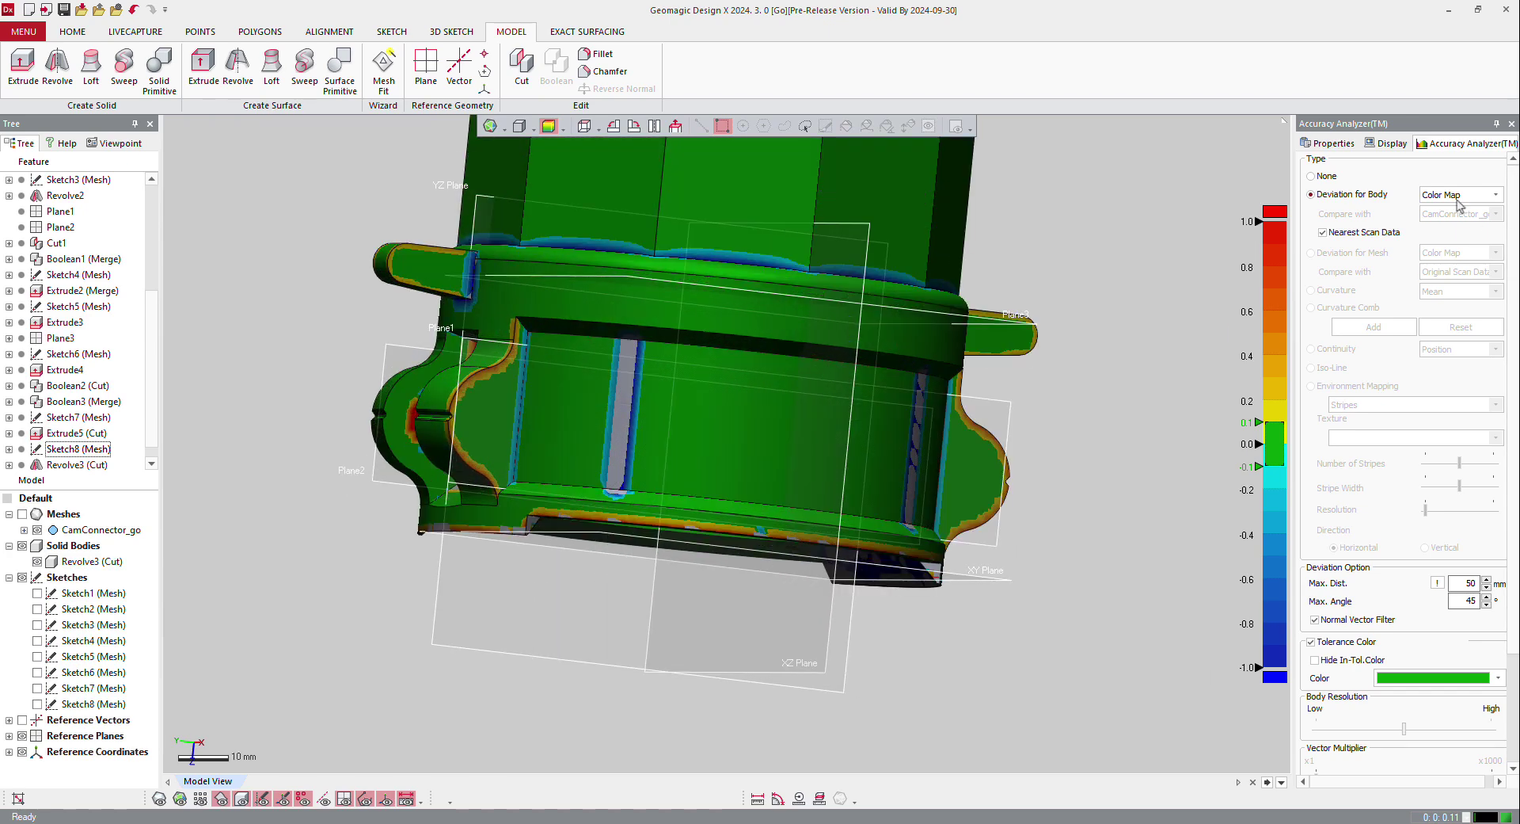
click(1311, 175)
scroll(281, 525, down, 5)
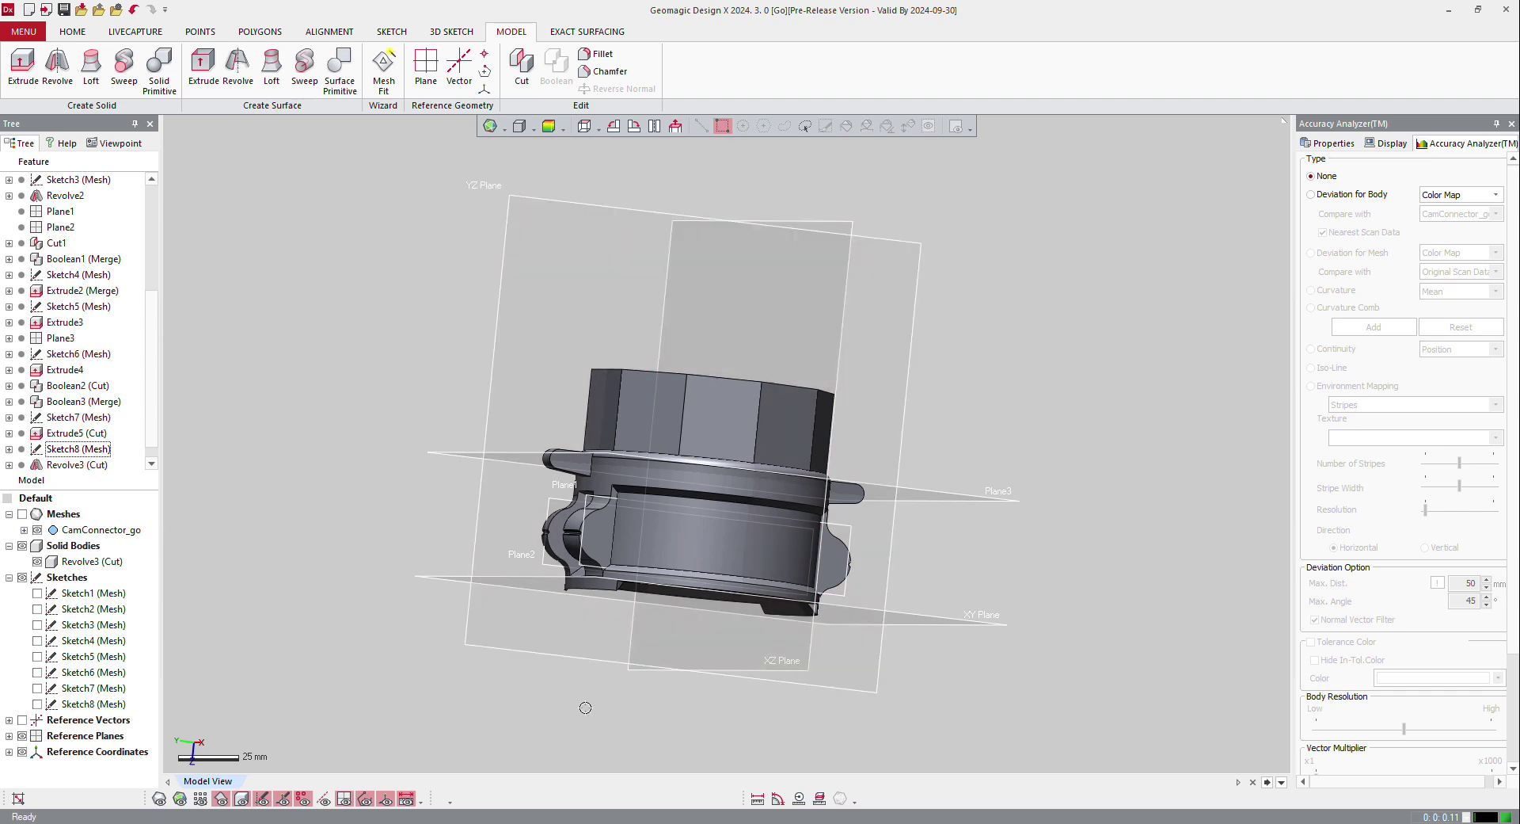
Create a reference plane offset from the XY Plane, near the connector's lower rim
right_drag(281, 524, 582, 589)
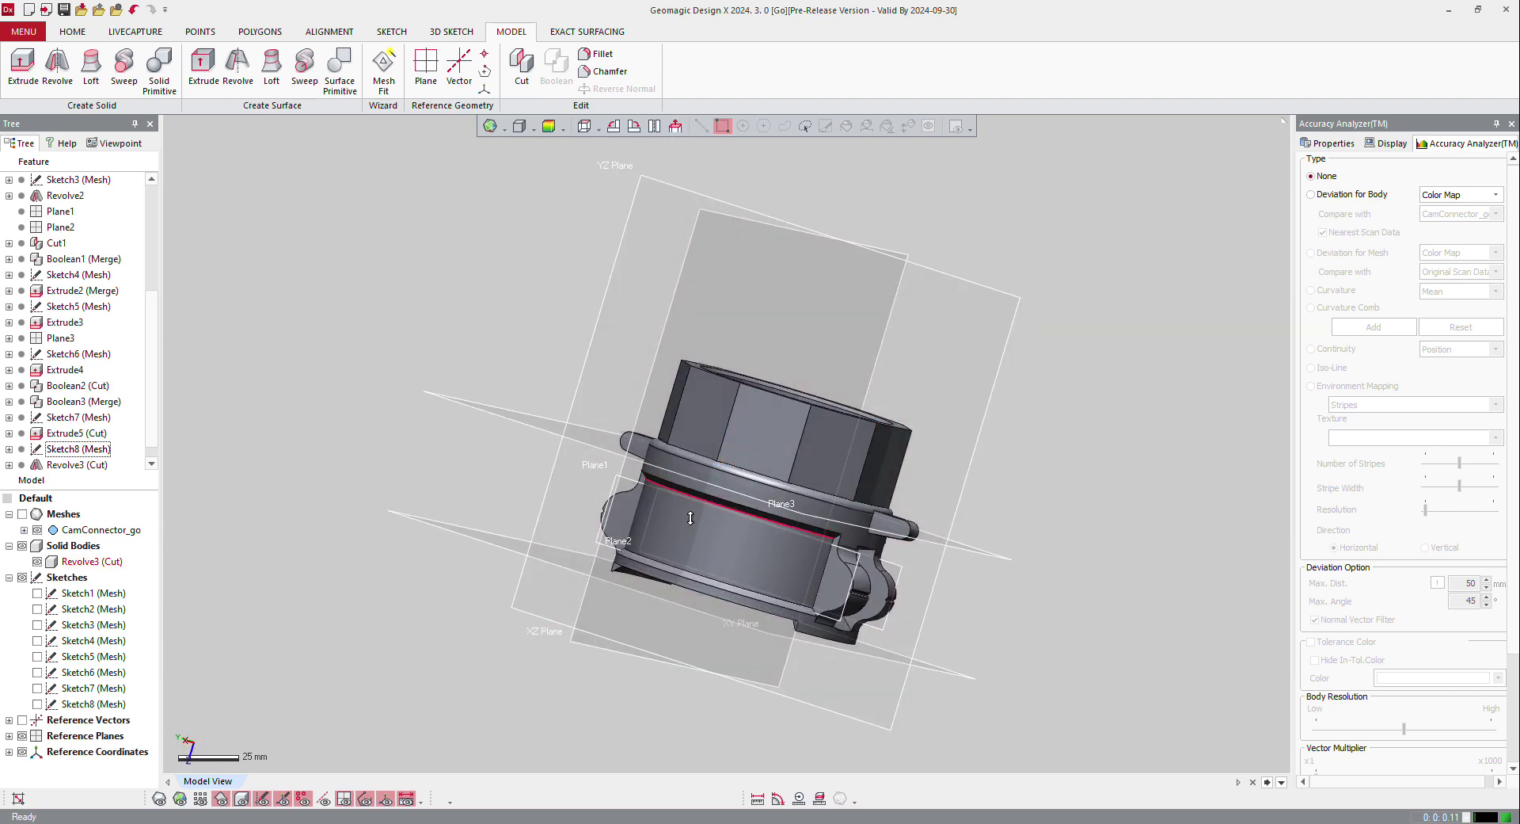
scroll(643, 546, up, 6)
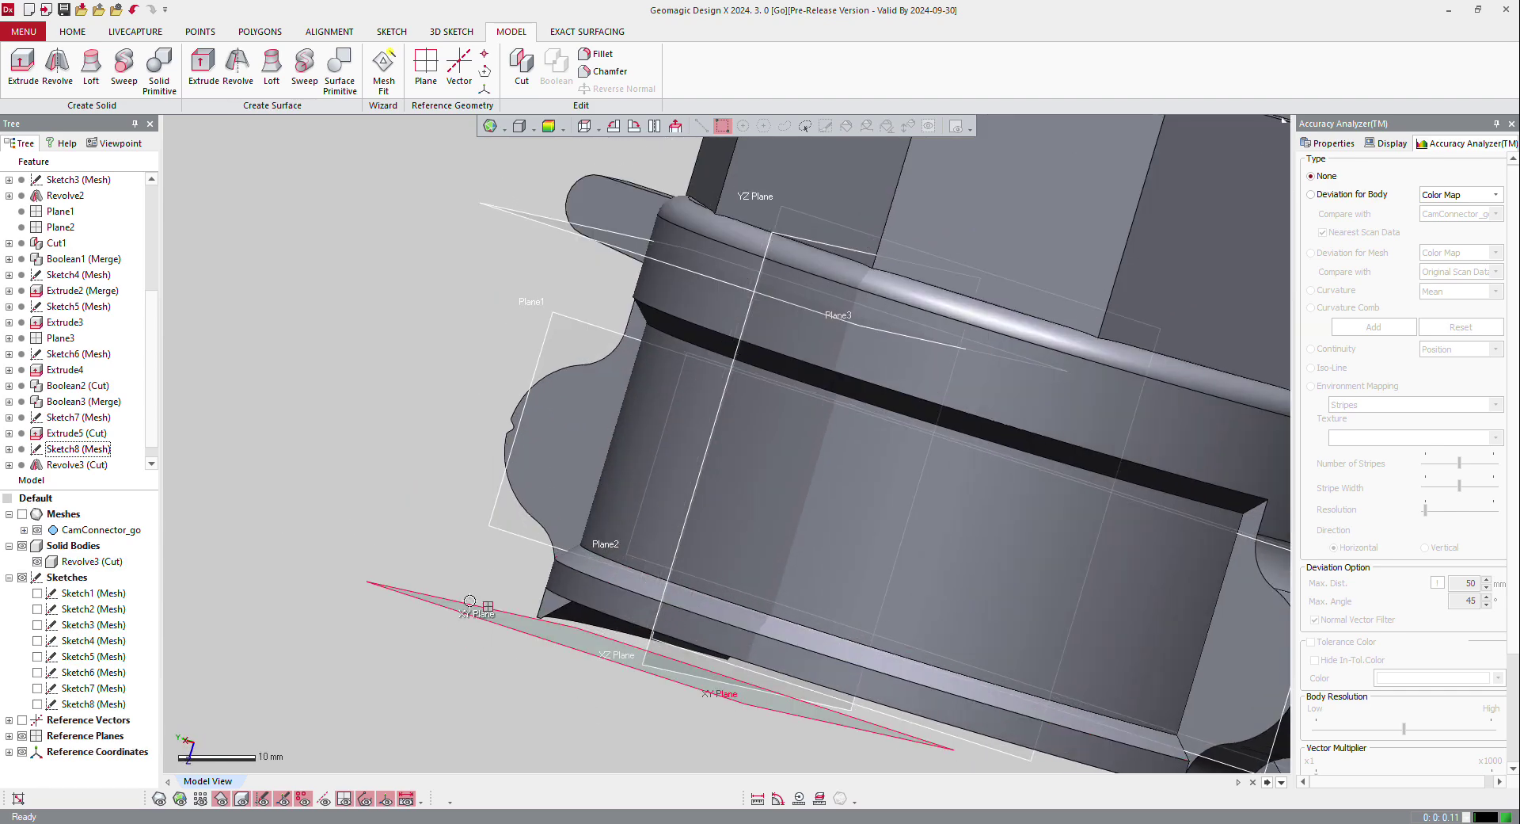
drag(470, 601, 622, 602)
right_drag(622, 602, 451, 568)
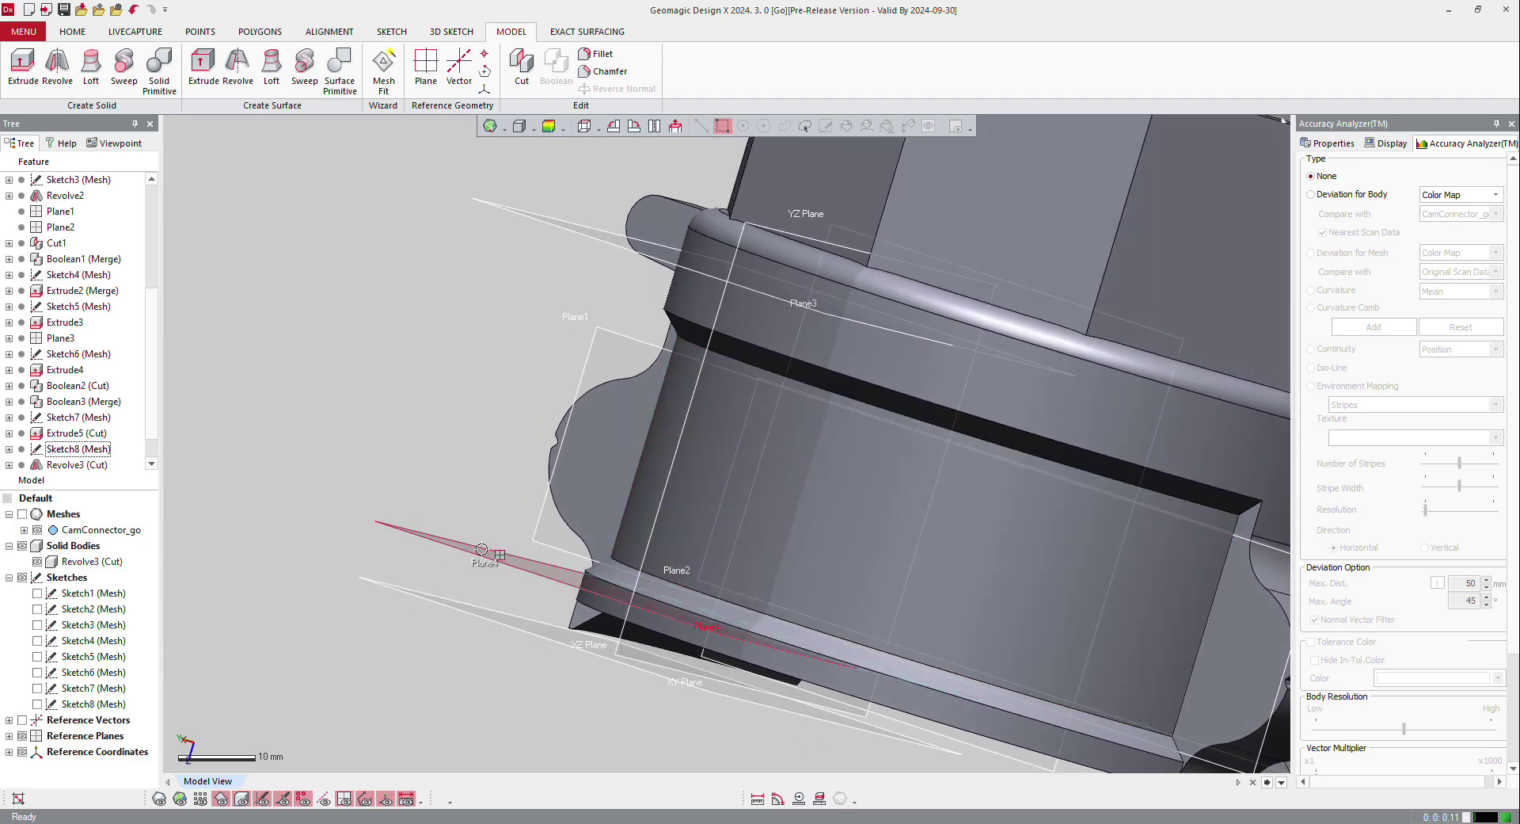
Set up a planar mesh sketch on the new offset plane with the section 17 mm from it, cutting through the lower wall
right_click(486, 550)
click(500, 511)
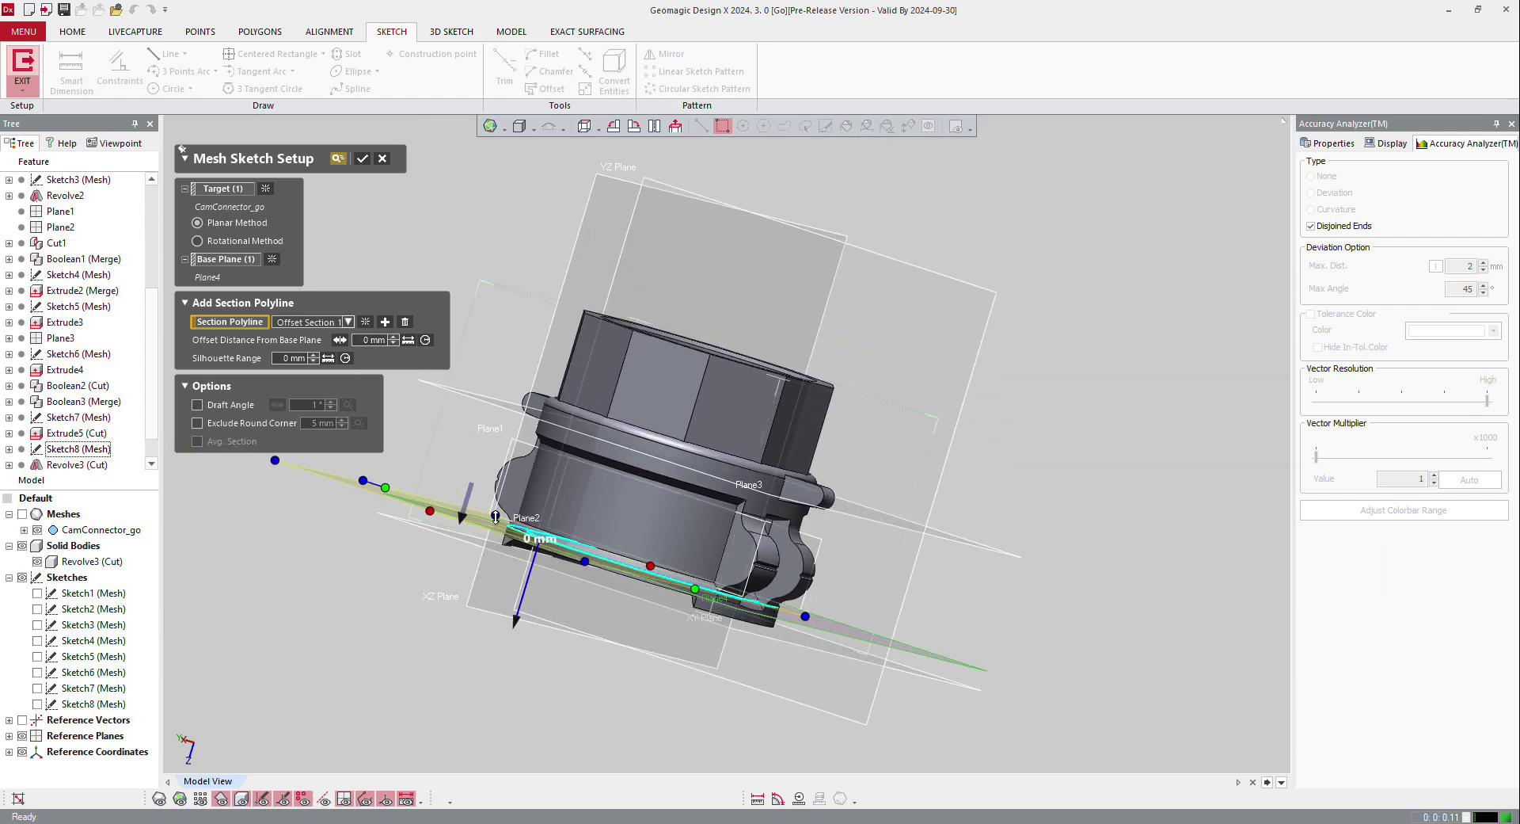
right_drag(576, 625, 848, 557)
mouse_move(841, 551)
mouse_down()
mouse_move(614, 584)
mouse_move(640, 552)
mouse_up()
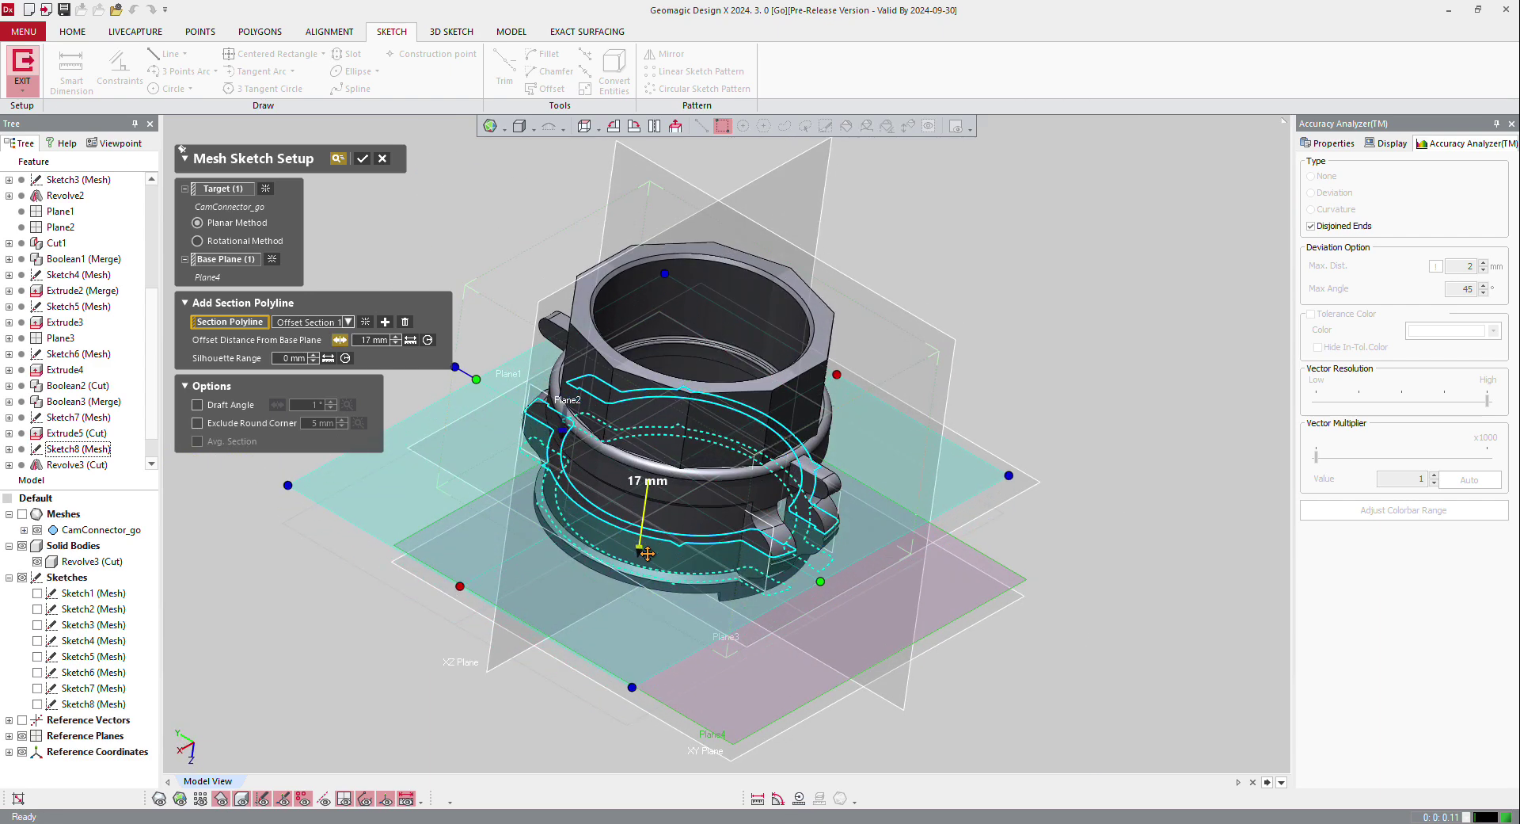
click(363, 159)
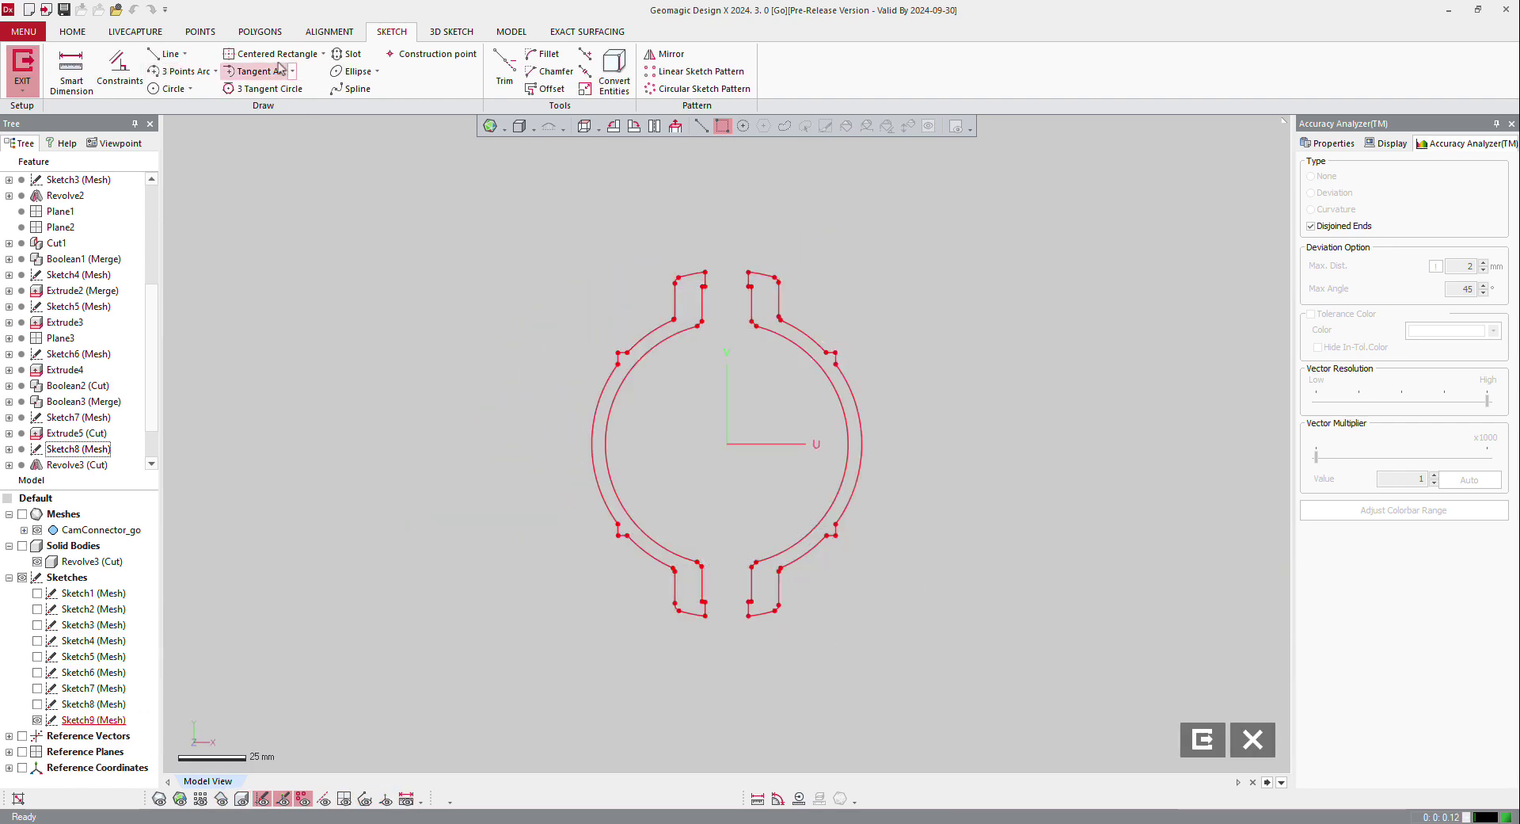
Draw a rectangle fitted to the section polyline, with its corners on the four small notches around the ring
click(324, 54)
click(261, 71)
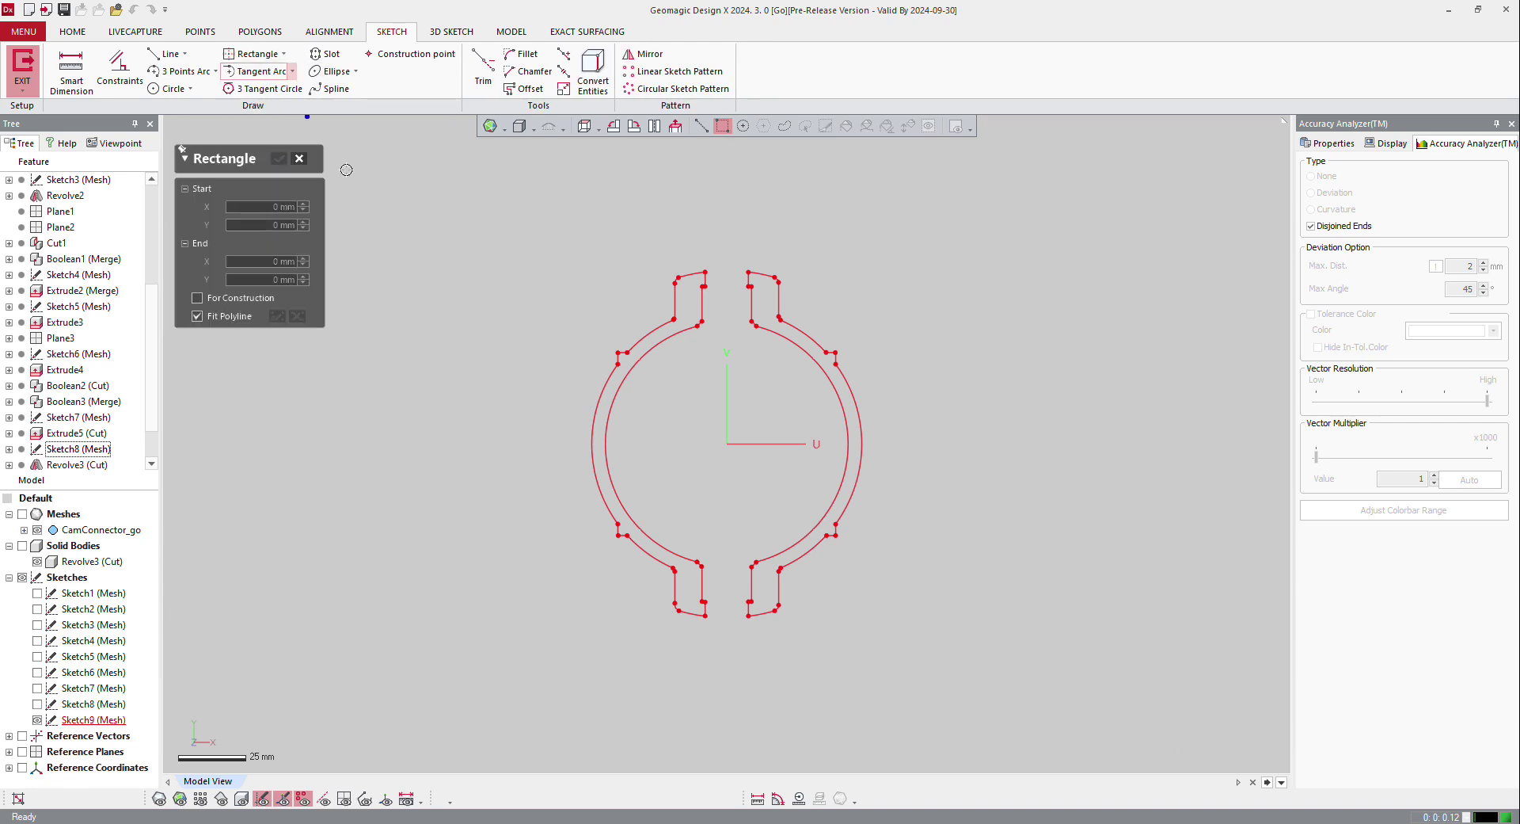
scroll(626, 385, up, 3)
click(571, 338)
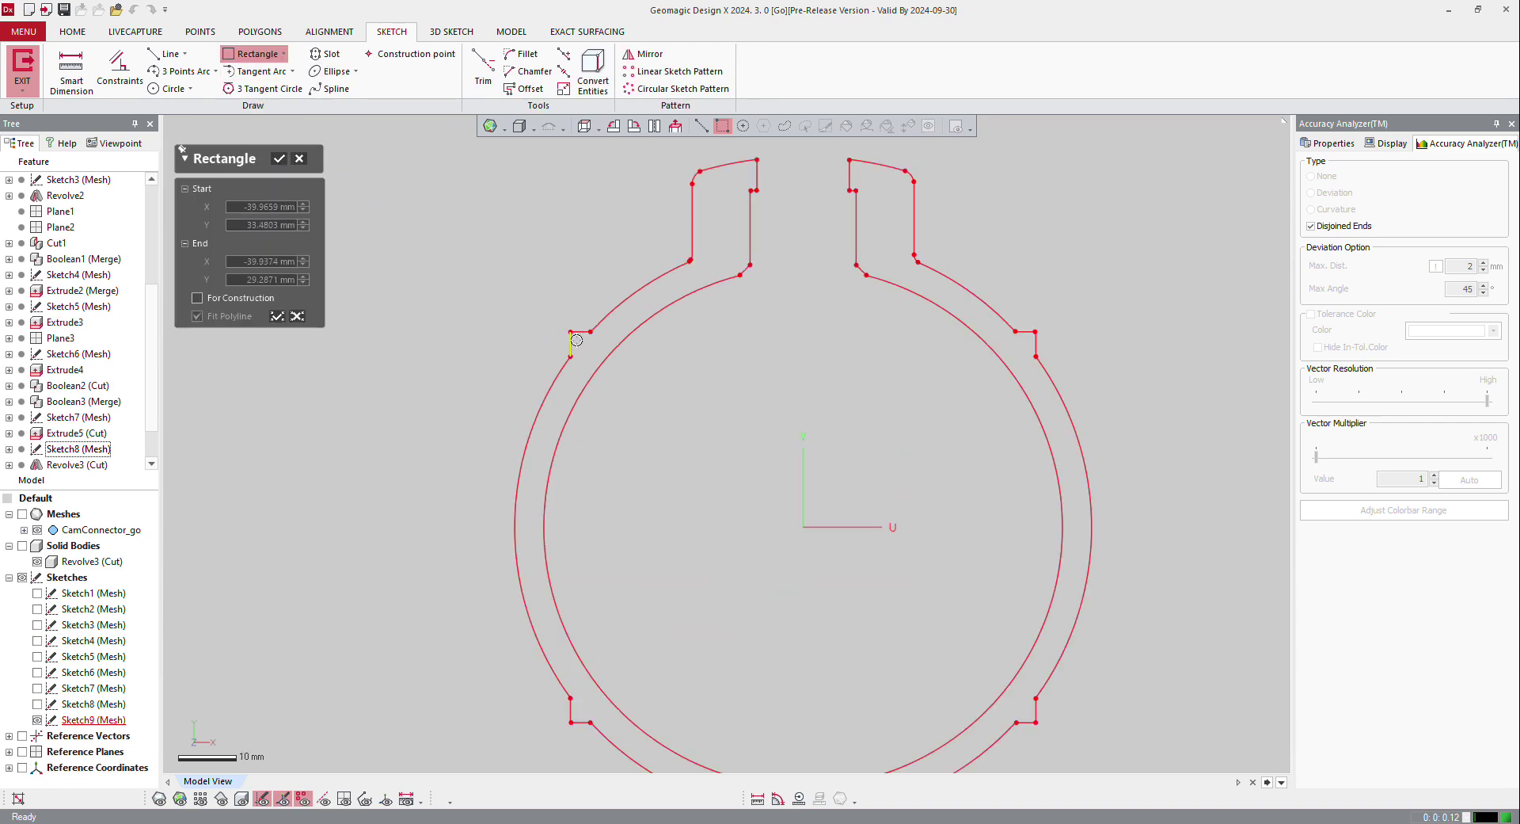
click(1035, 341)
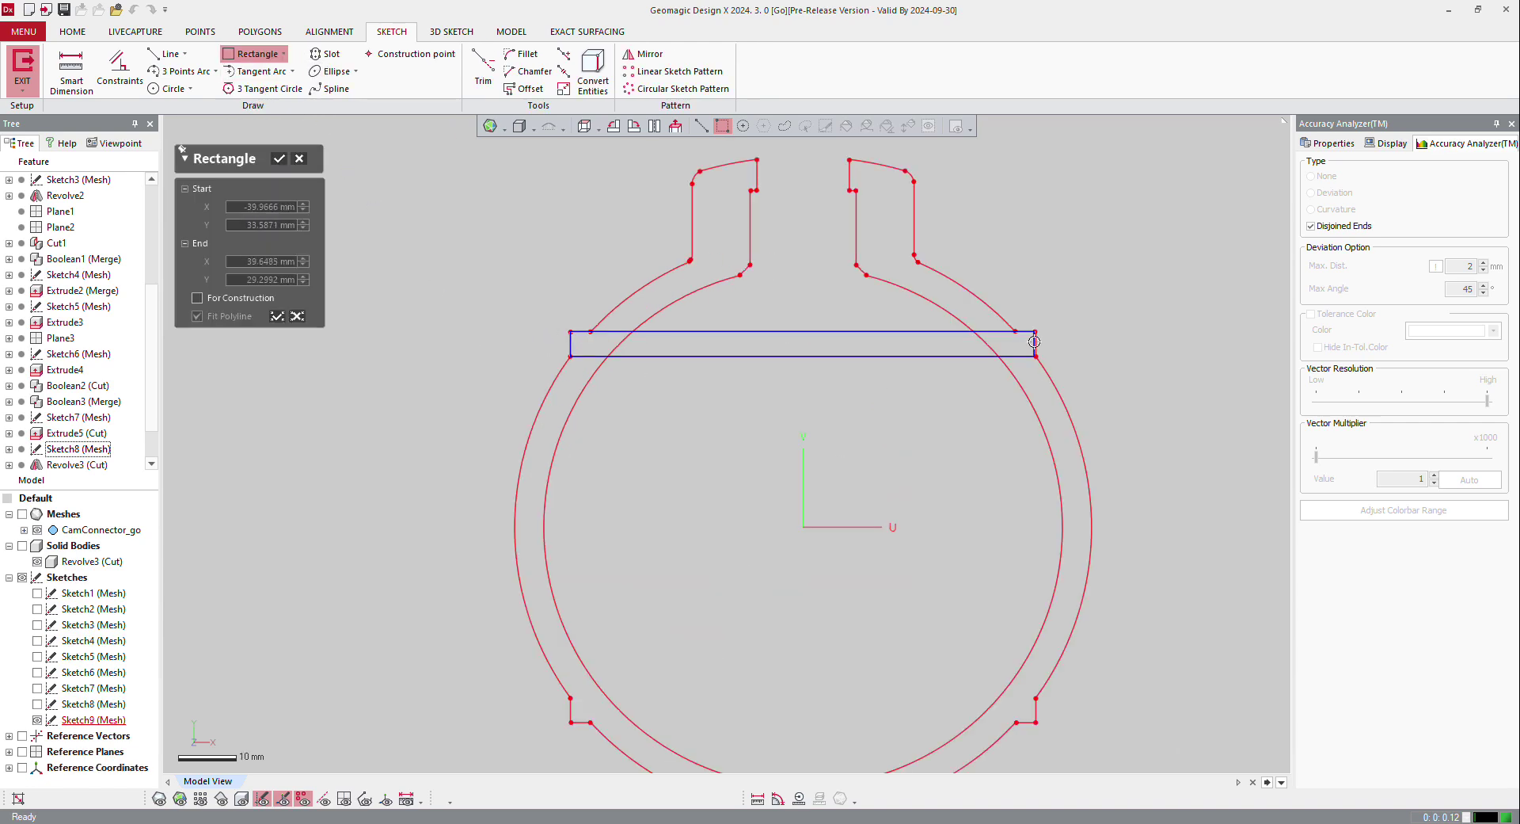
scroll(1034, 347, down, 1)
scroll(1026, 524, up, 2)
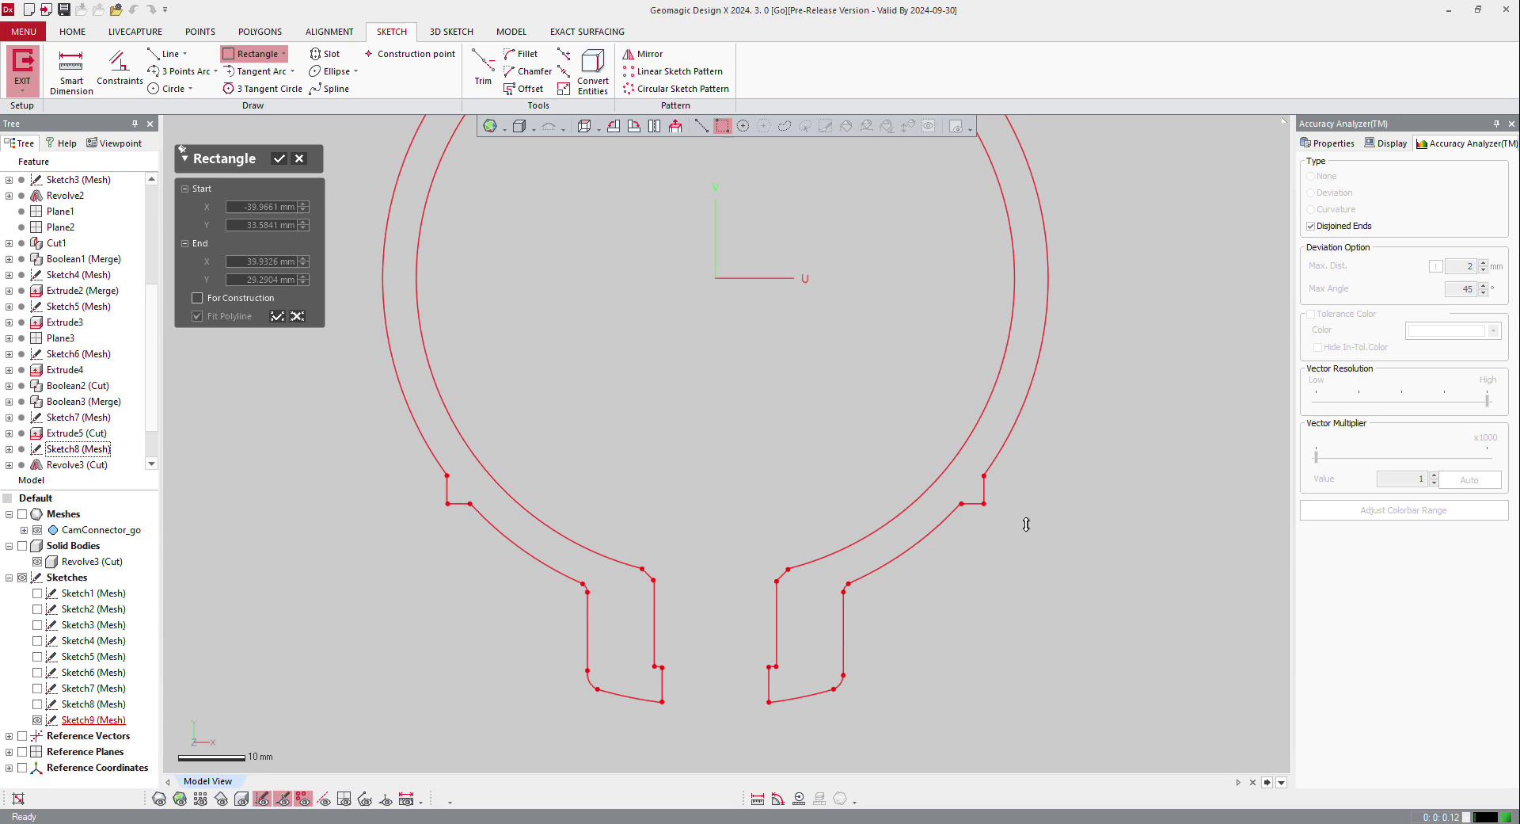
click(982, 490)
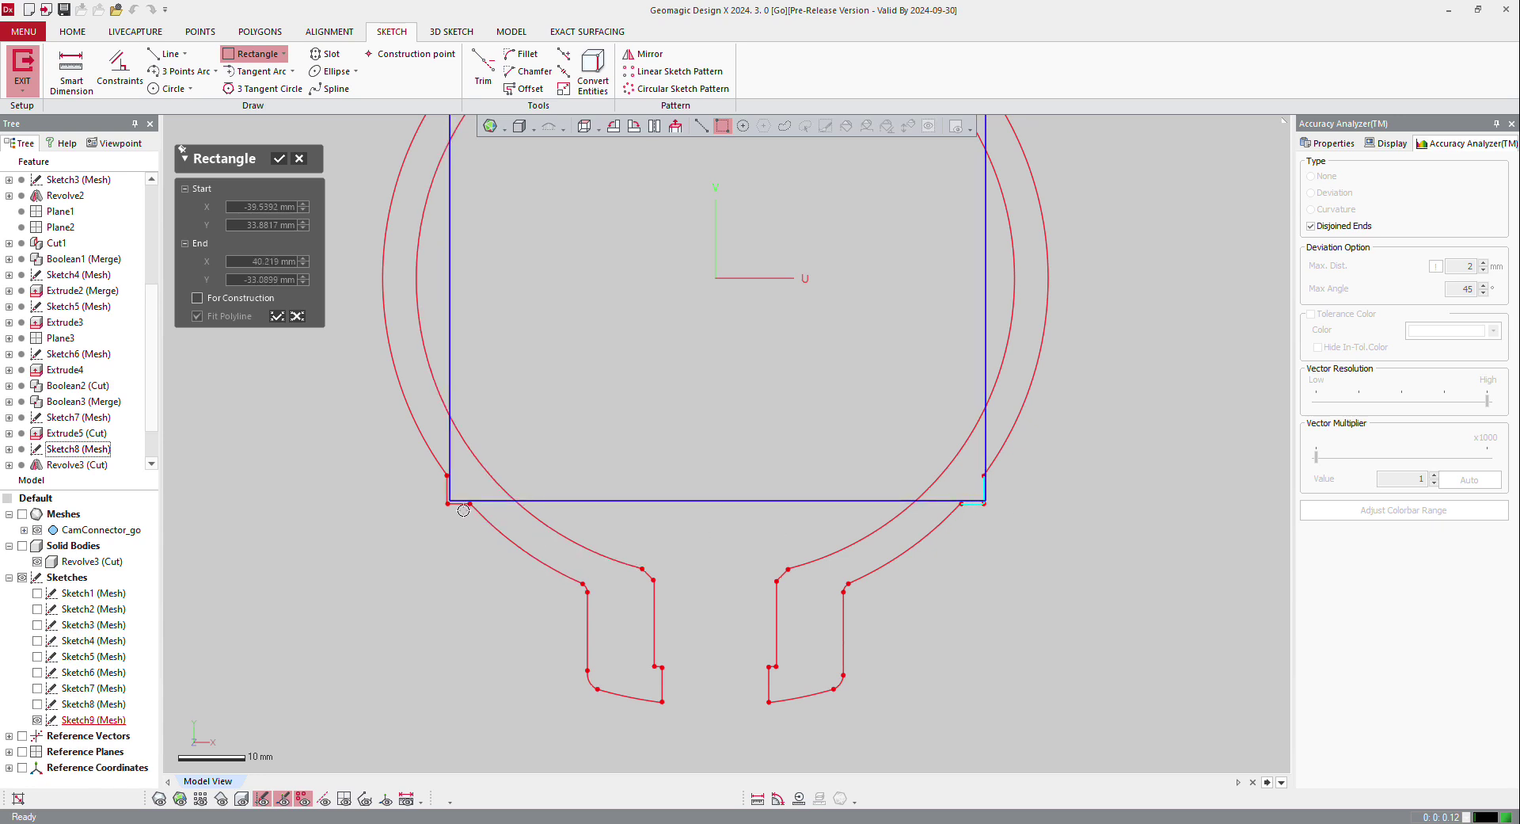
click(446, 490)
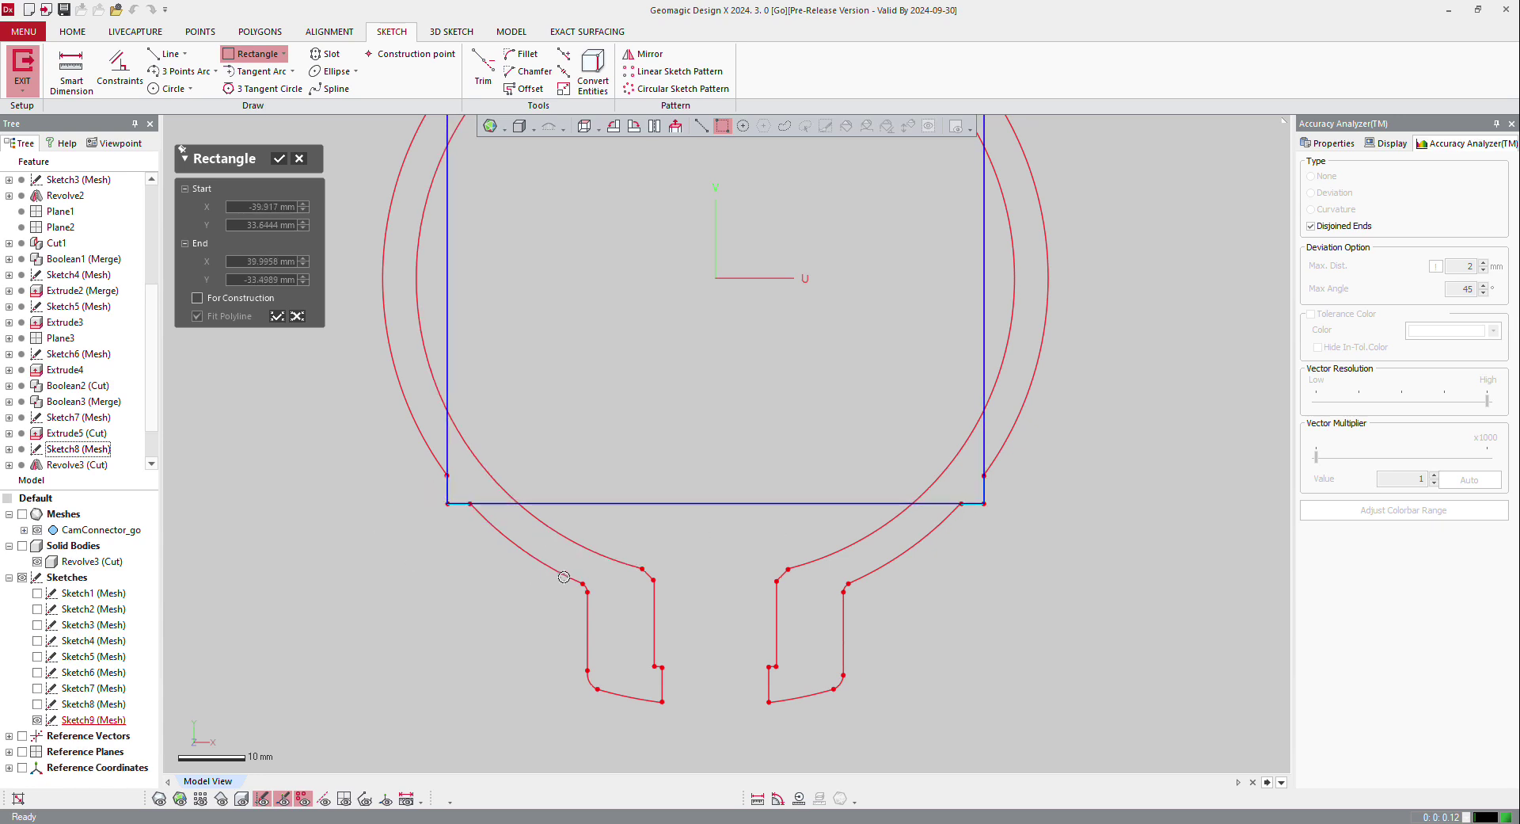
click(276, 316)
scroll(312, 407, down, 4)
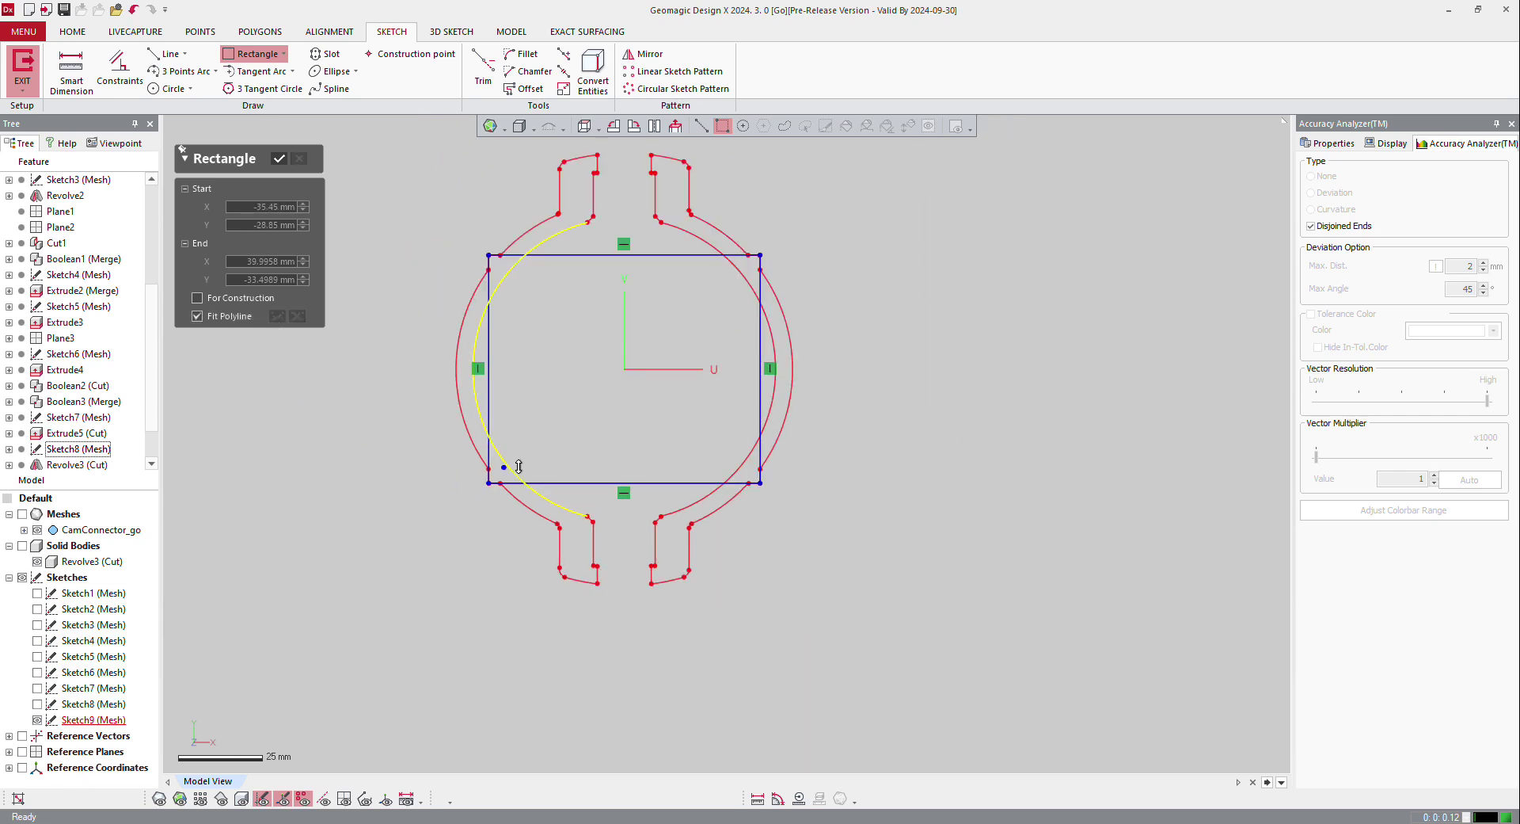
click(273, 160)
Inspect the fitted rectangle in a tilted view and exit the mesh sketch
mouse_move(424, 659)
right_down()
mouse_move(497, 589)
mouse_move(602, 380)
mouse_move(698, 345)
right_up()
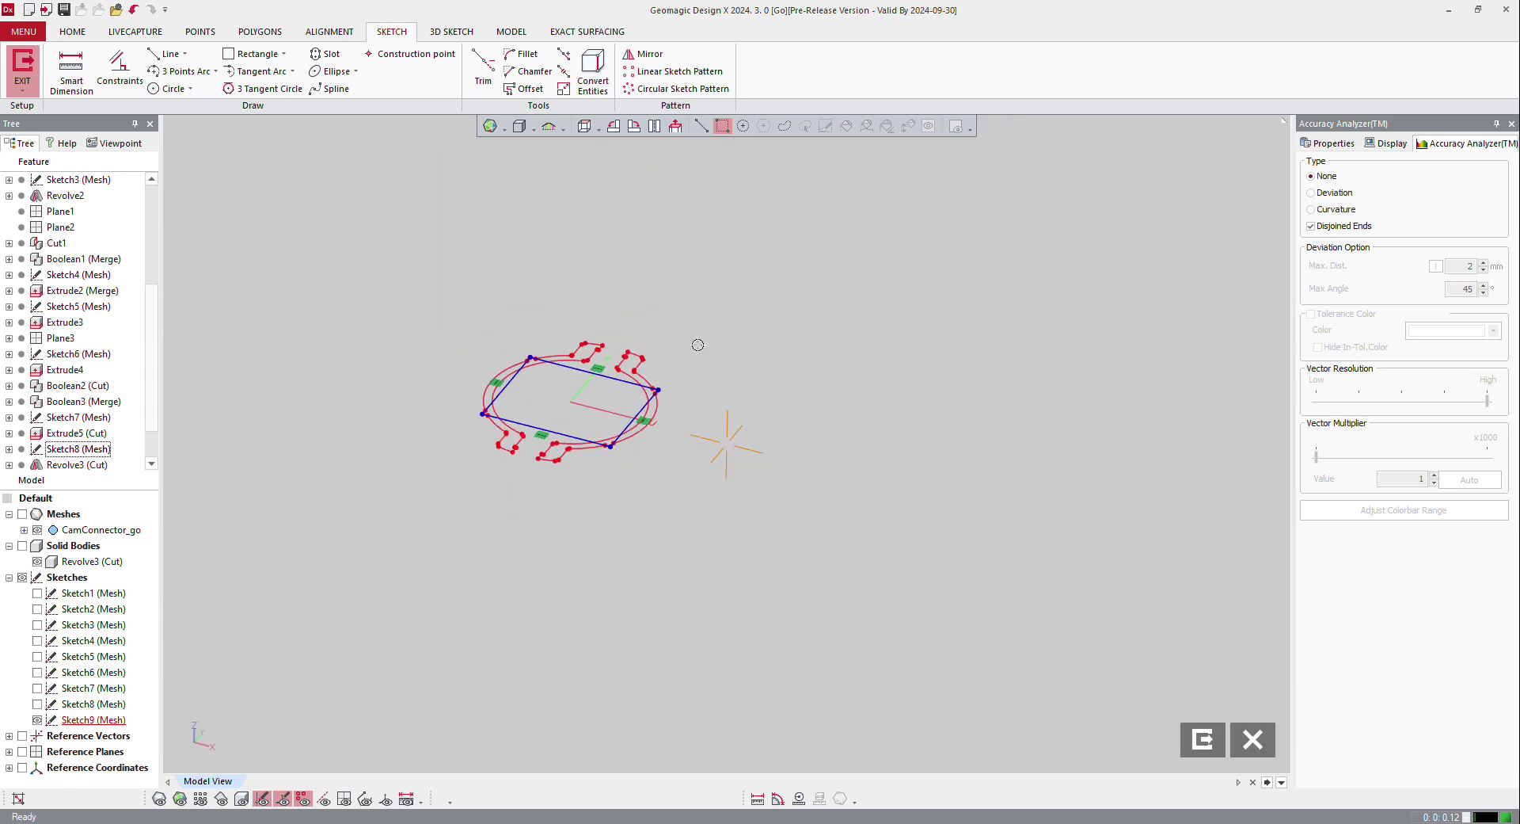
key(ctrl+0)
scroll(600, 212, up, 6)
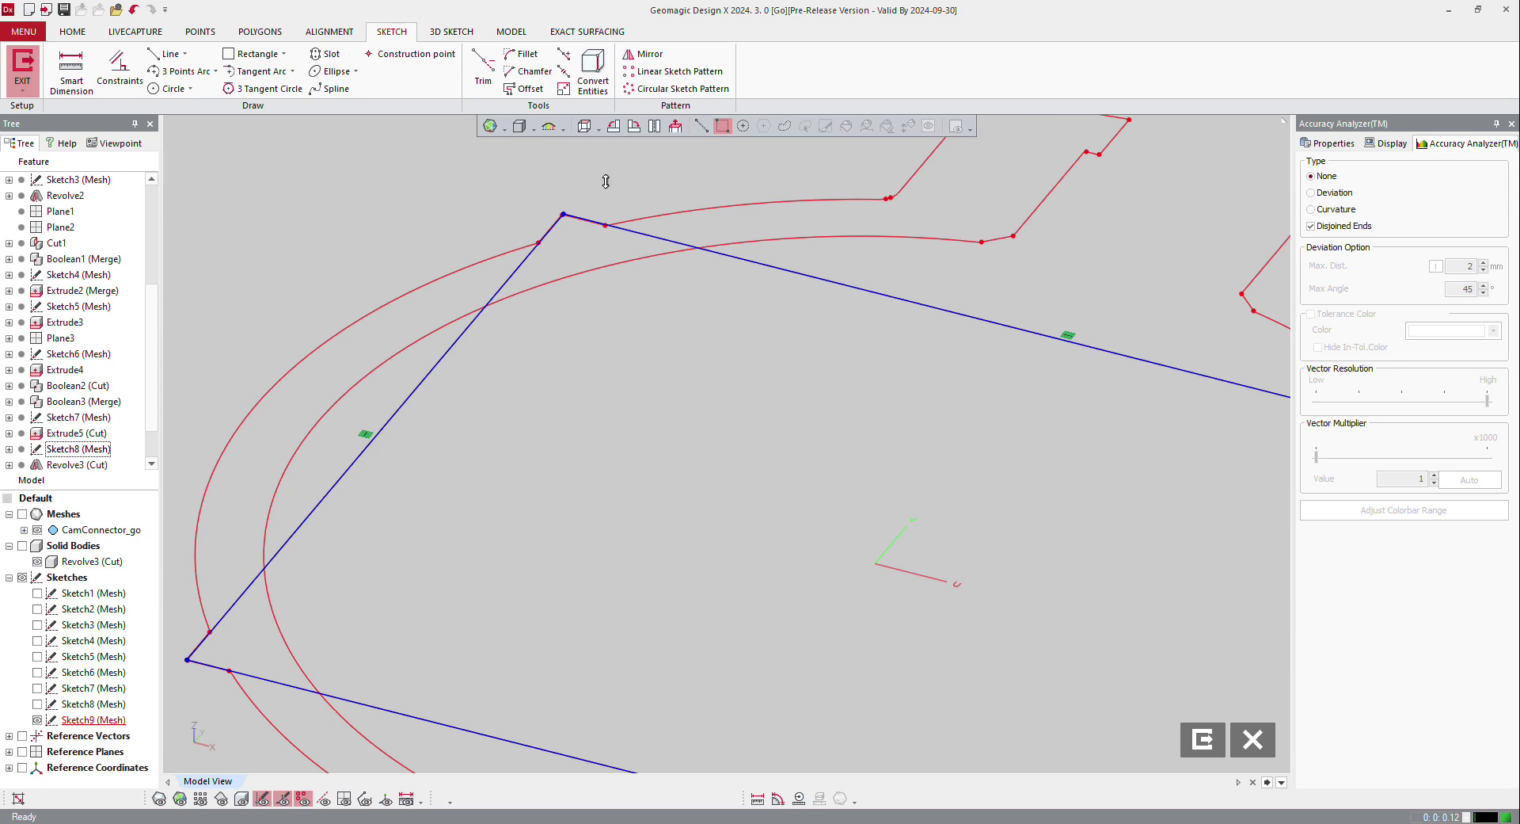
scroll(555, 226, down, 2)
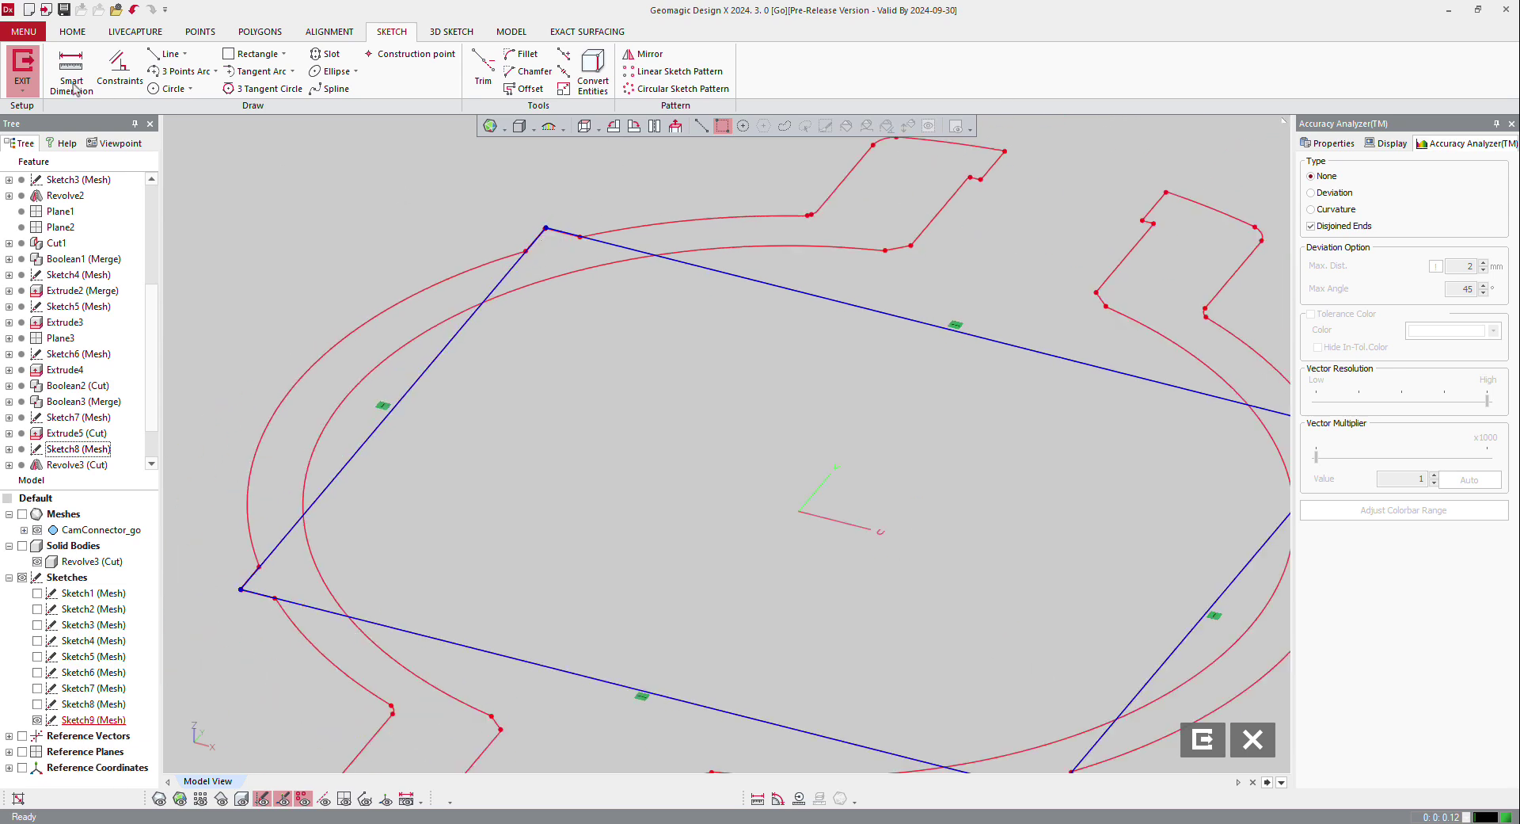
click(24, 63)
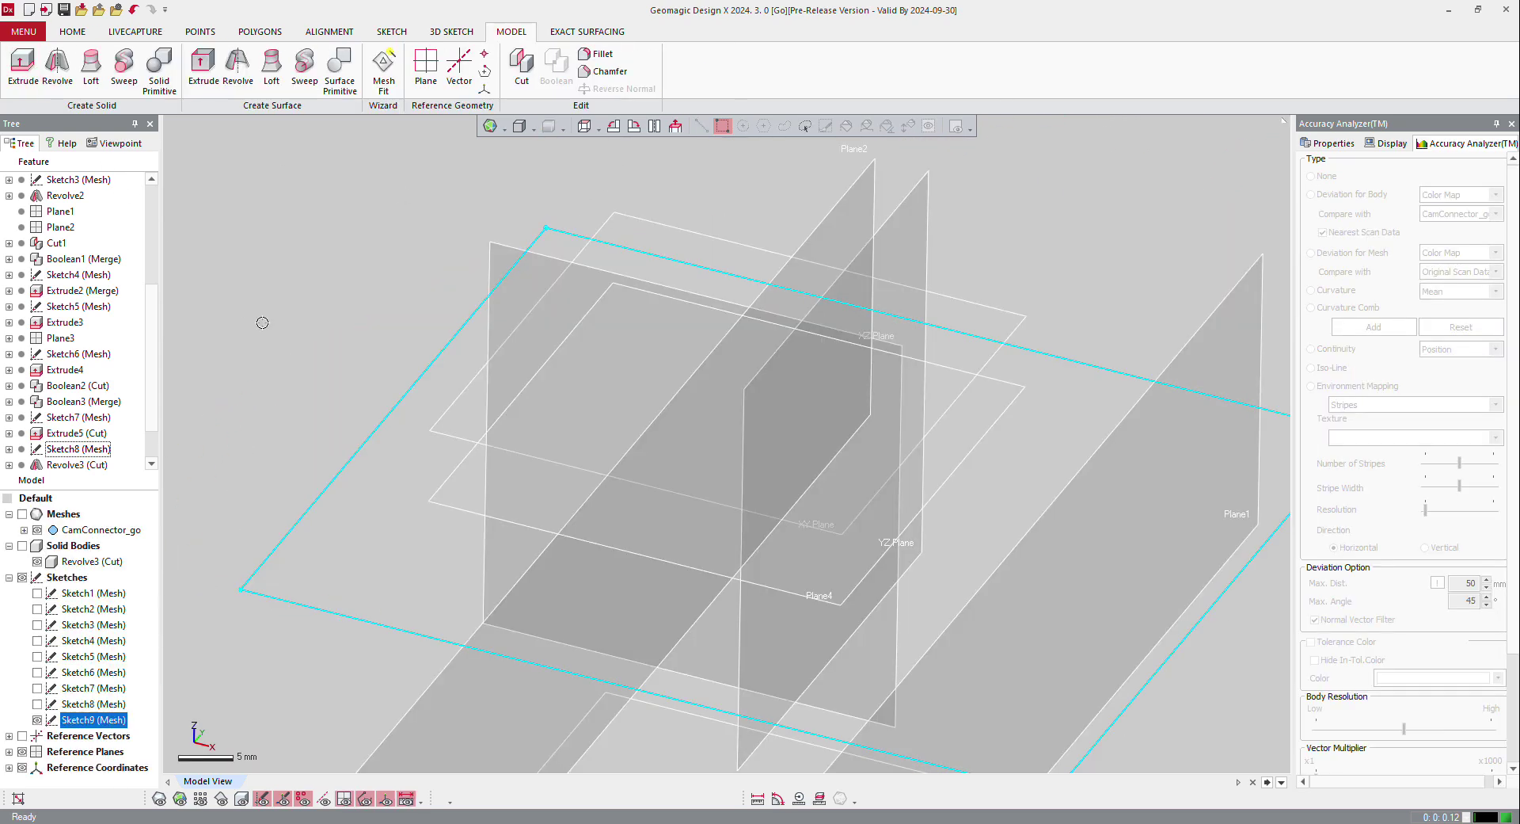
Extrude the fitted rectangle 40 mm in the flipped direction, up through the lower wall, and merge it with the solid body
right_click(428, 377)
click(445, 333)
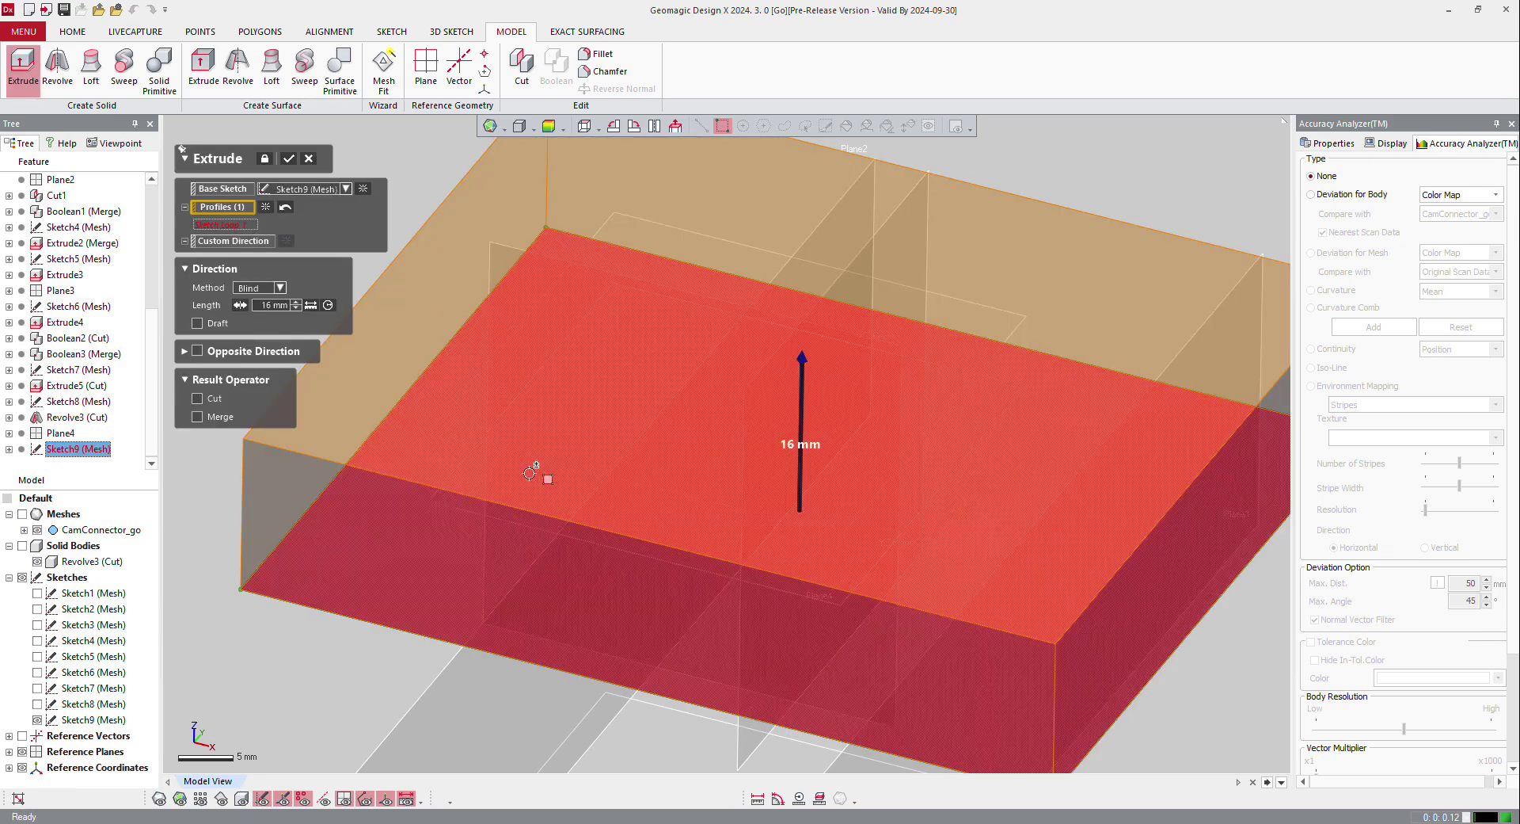
right_drag(530, 473, 815, 443)
drag(792, 252, 921, 480)
scroll(921, 479, down, 2)
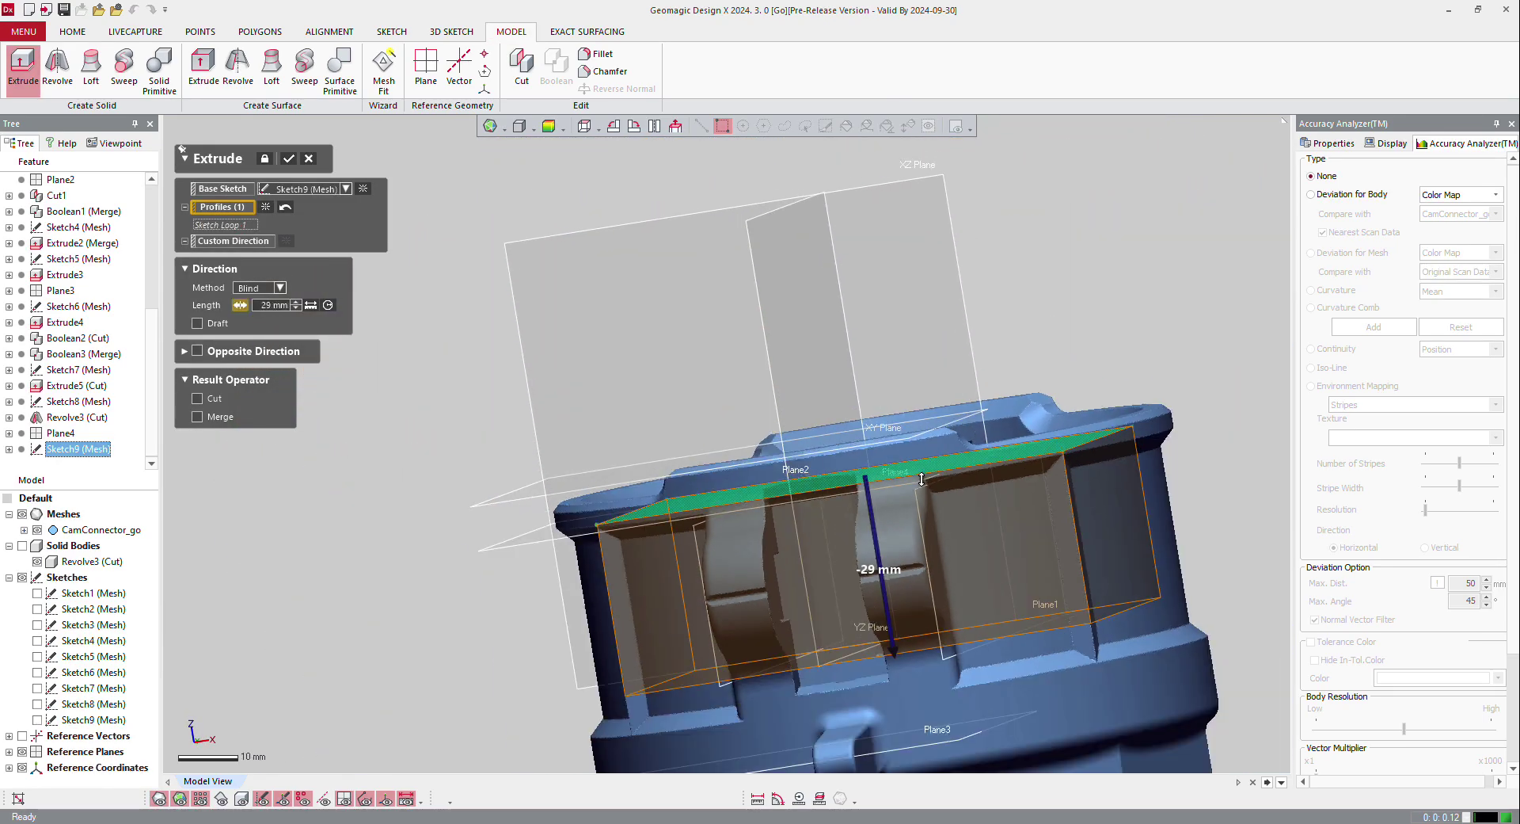
scroll(922, 480, down, 3)
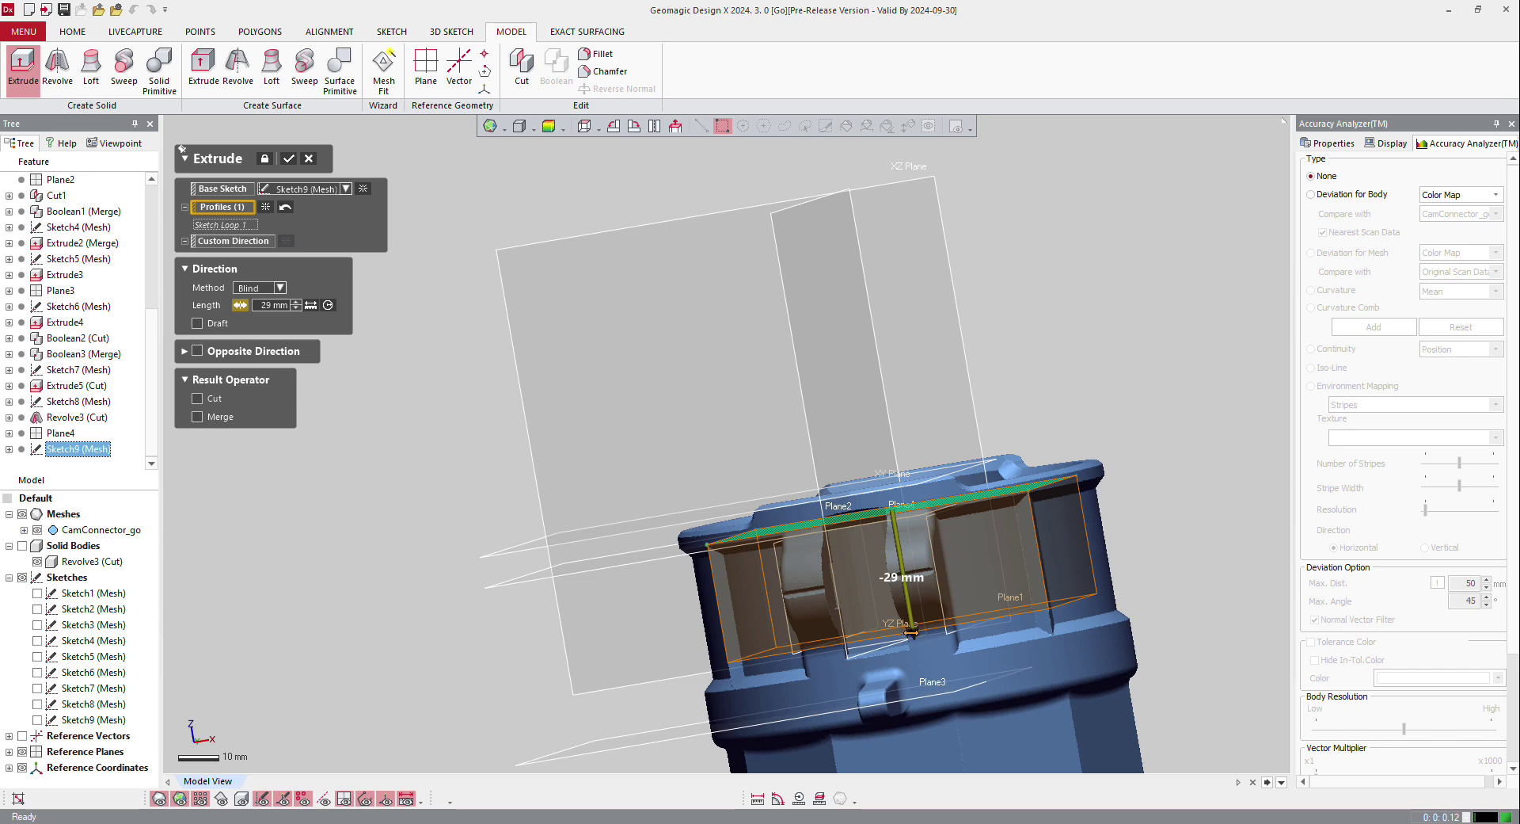
drag(911, 632, 925, 674)
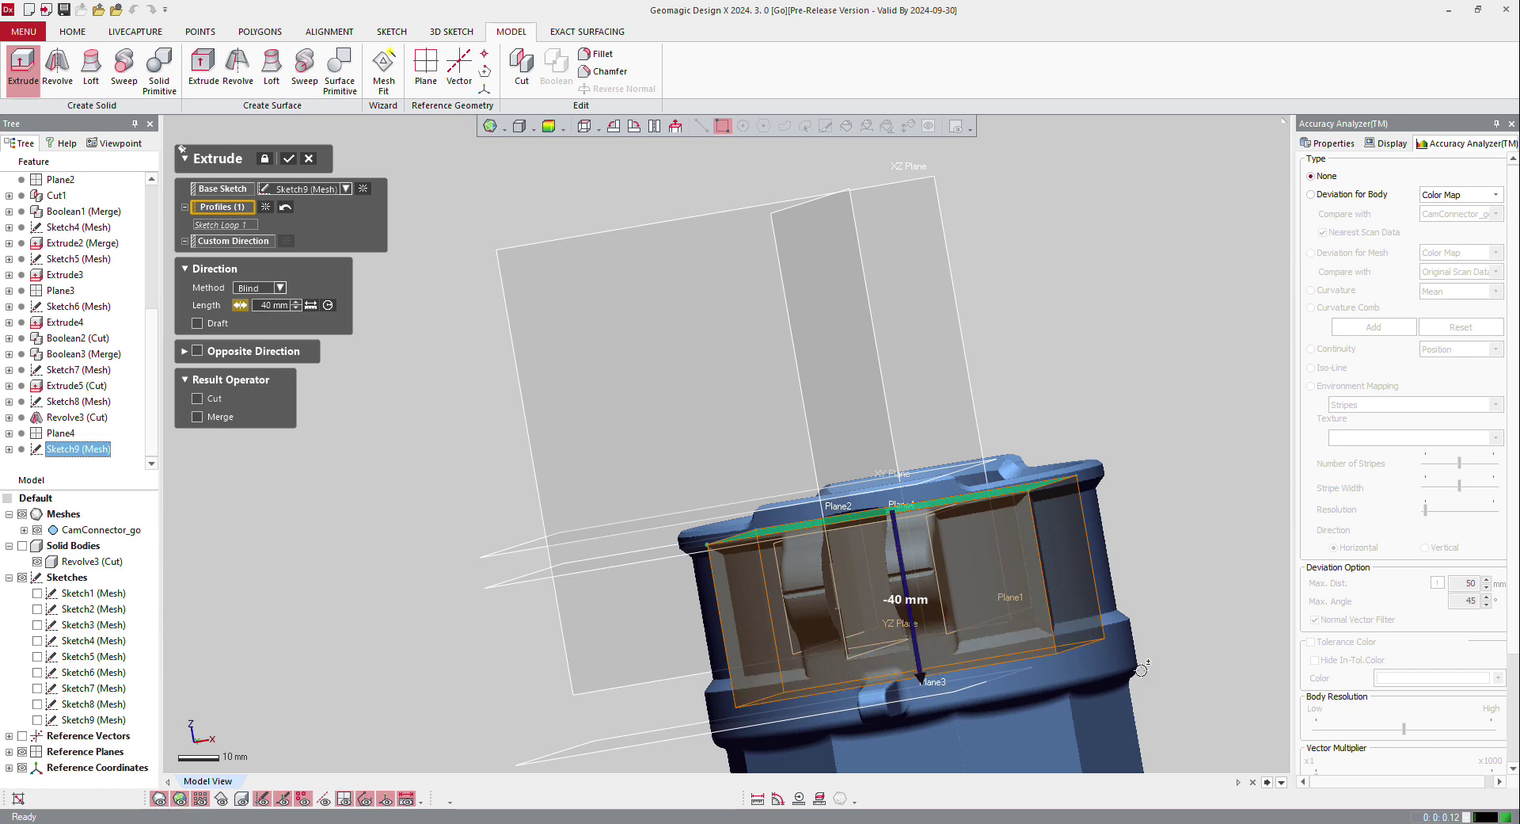
right_drag(1141, 670, 655, 380)
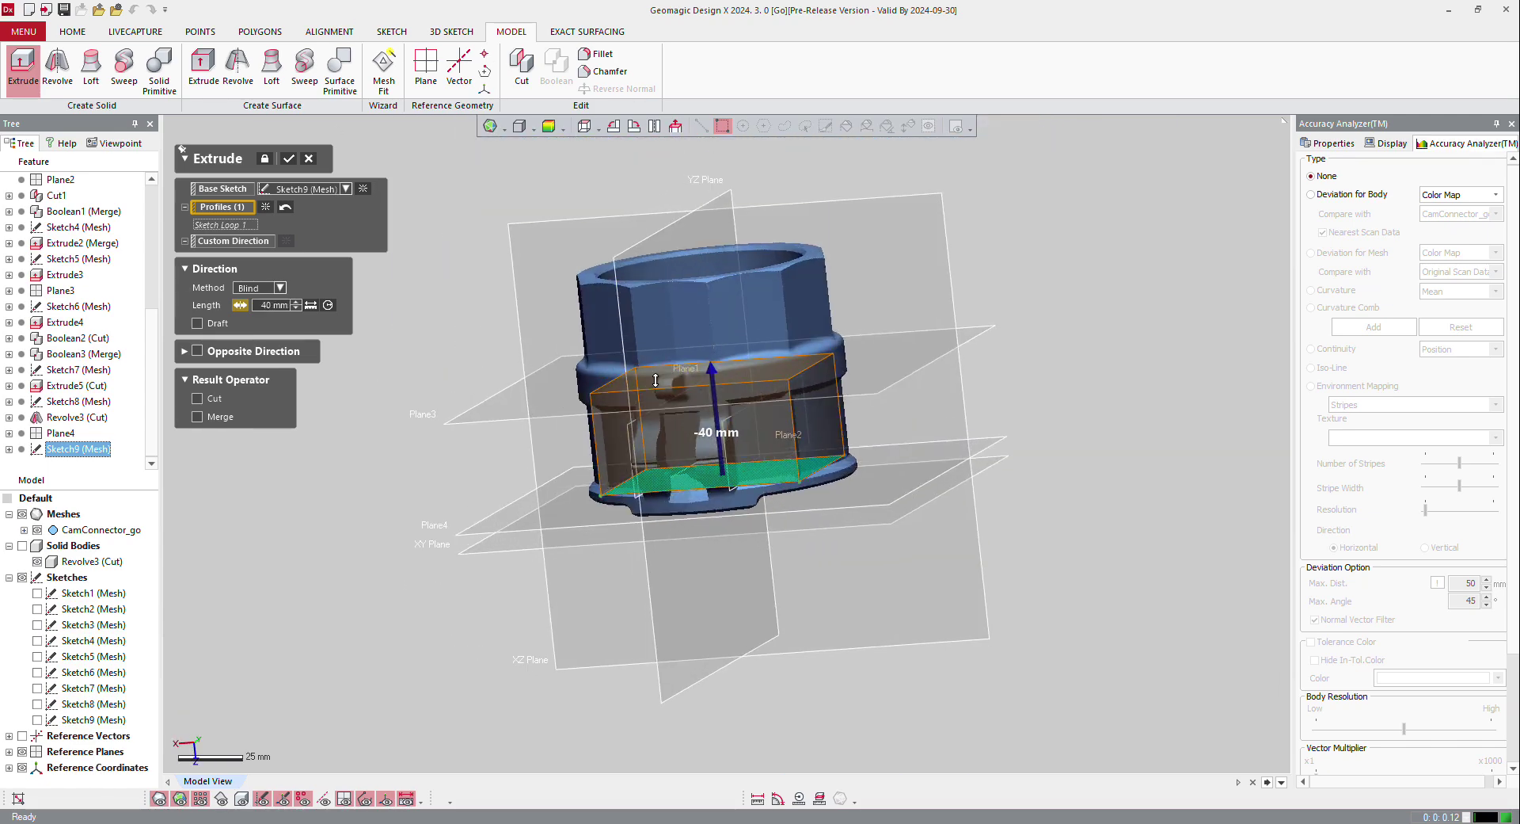
scroll(655, 380, up, 8)
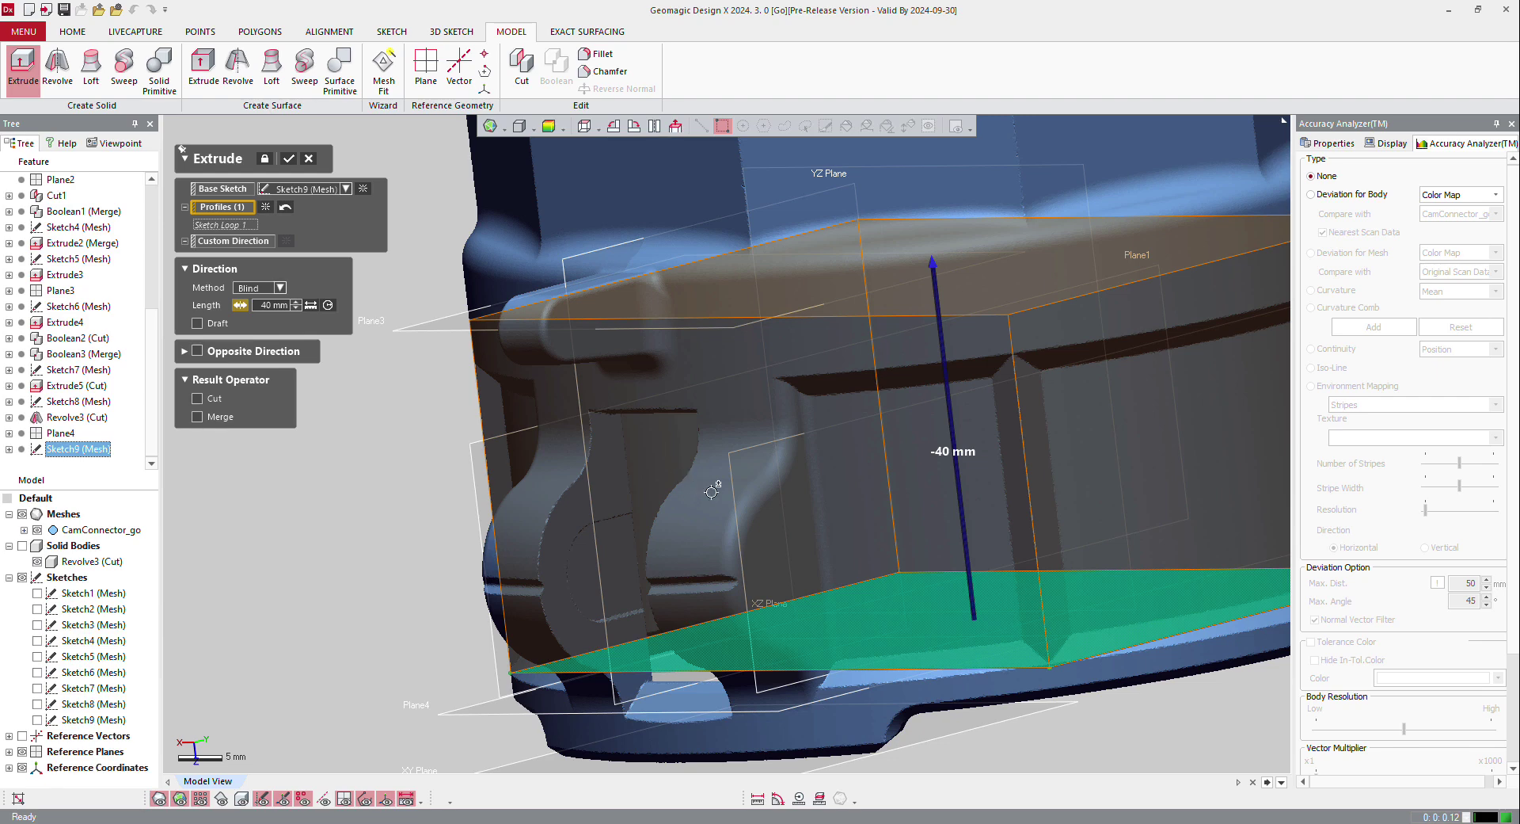
scroll(712, 491, down, 3)
right_drag(711, 491, 728, 511)
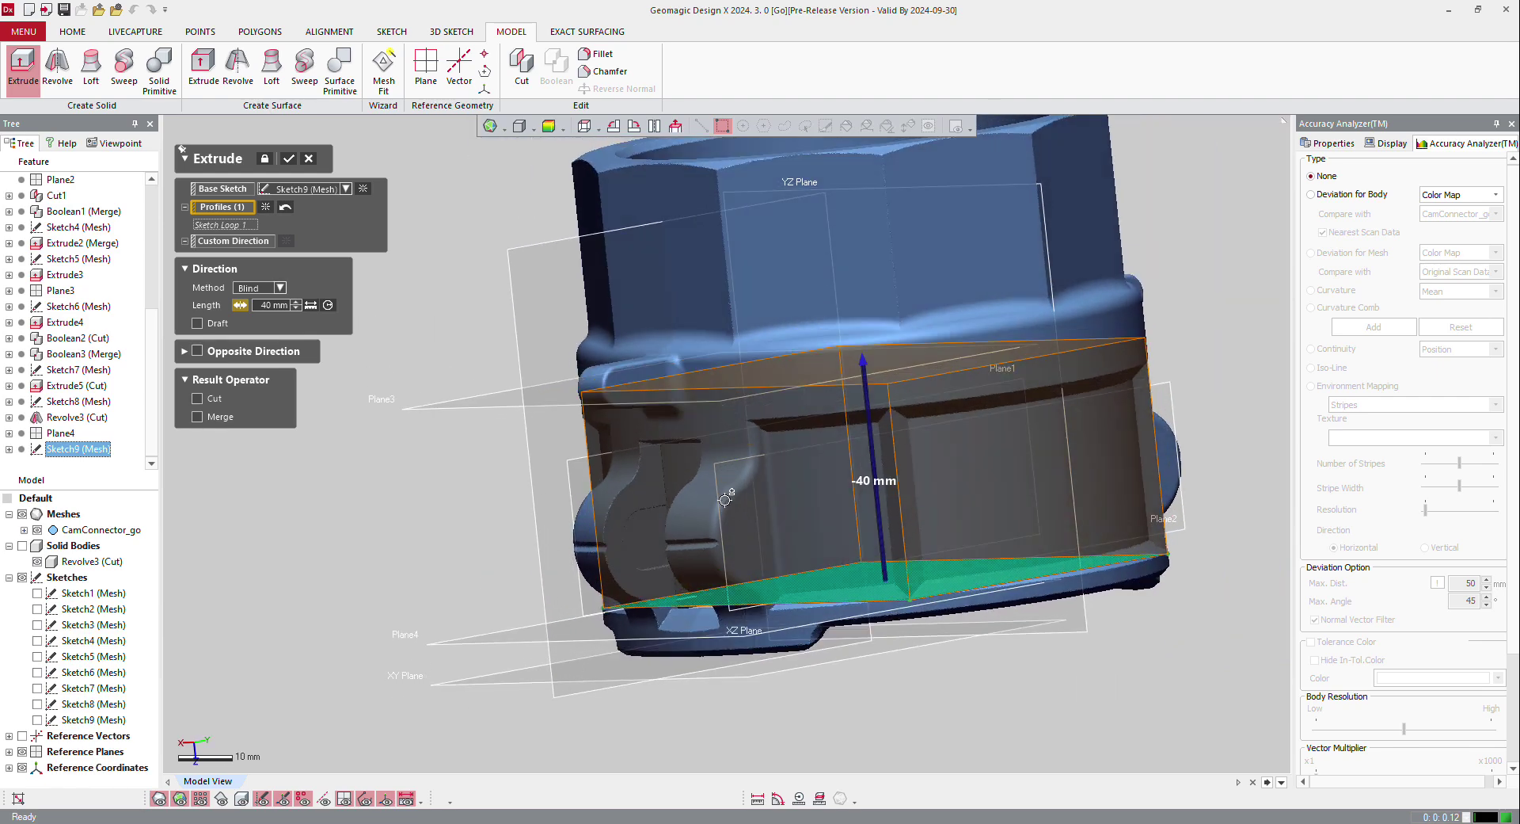
click(290, 159)
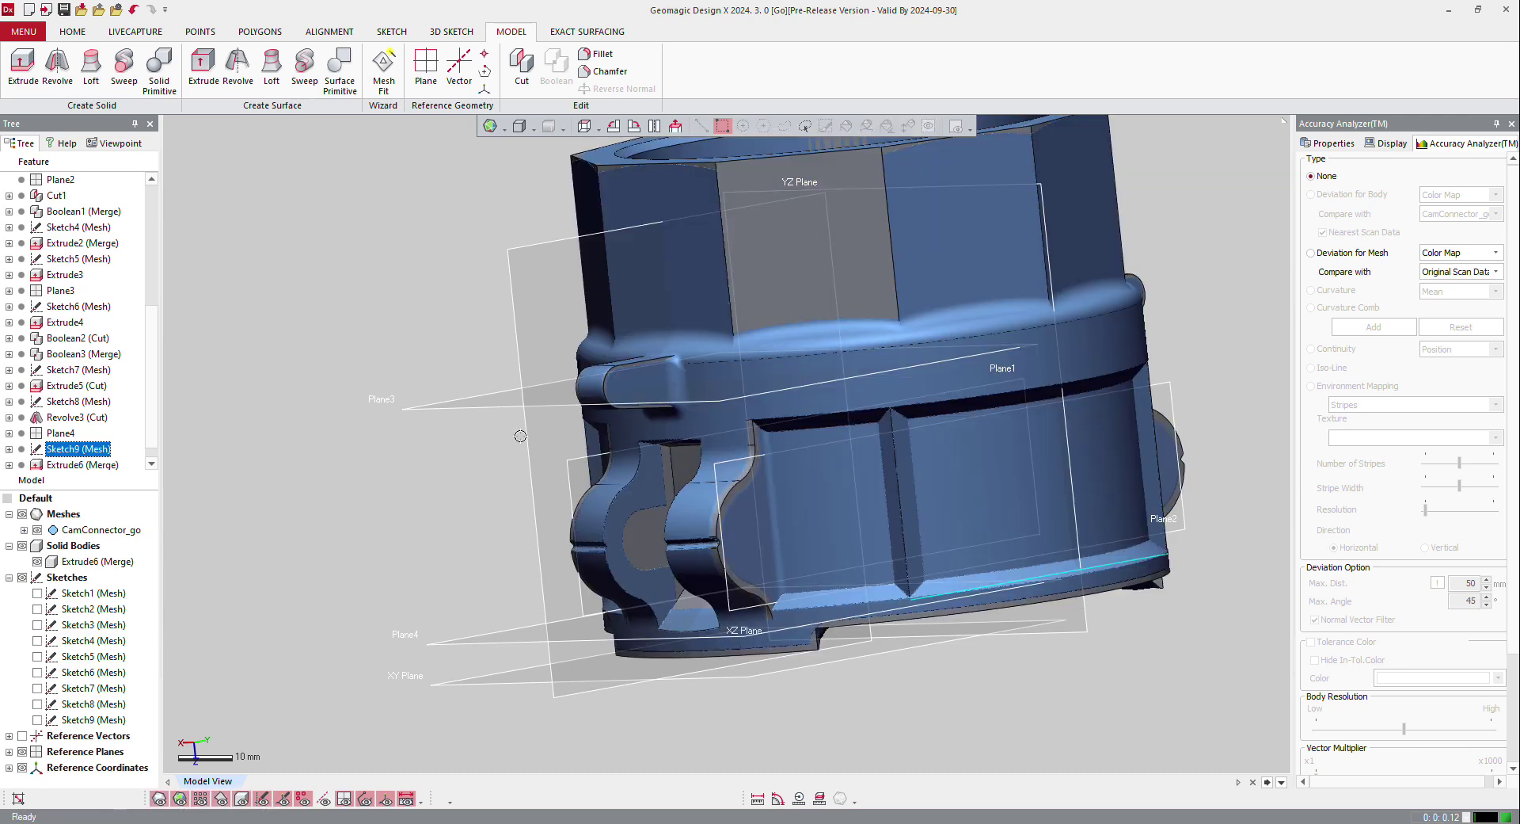
Hide the scan mesh and move the Revolve3 (Cut) bore feature after Extrude6 (Merge) in the feature history
key(ctrl+1)
right_drag(784, 469, 763, 593)
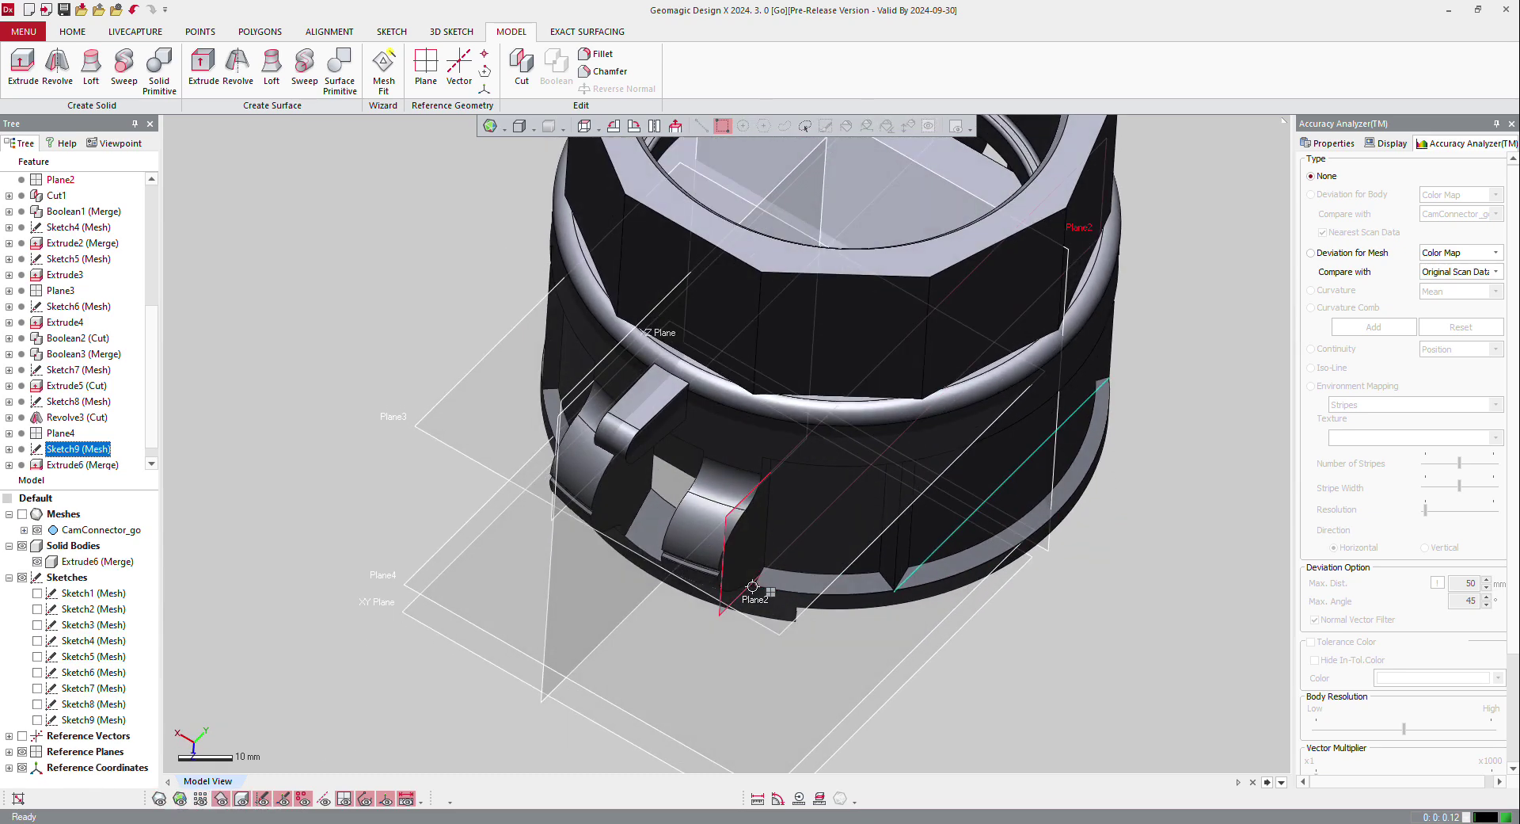
scroll(806, 233, down, 3)
right_drag(807, 234, 897, 321)
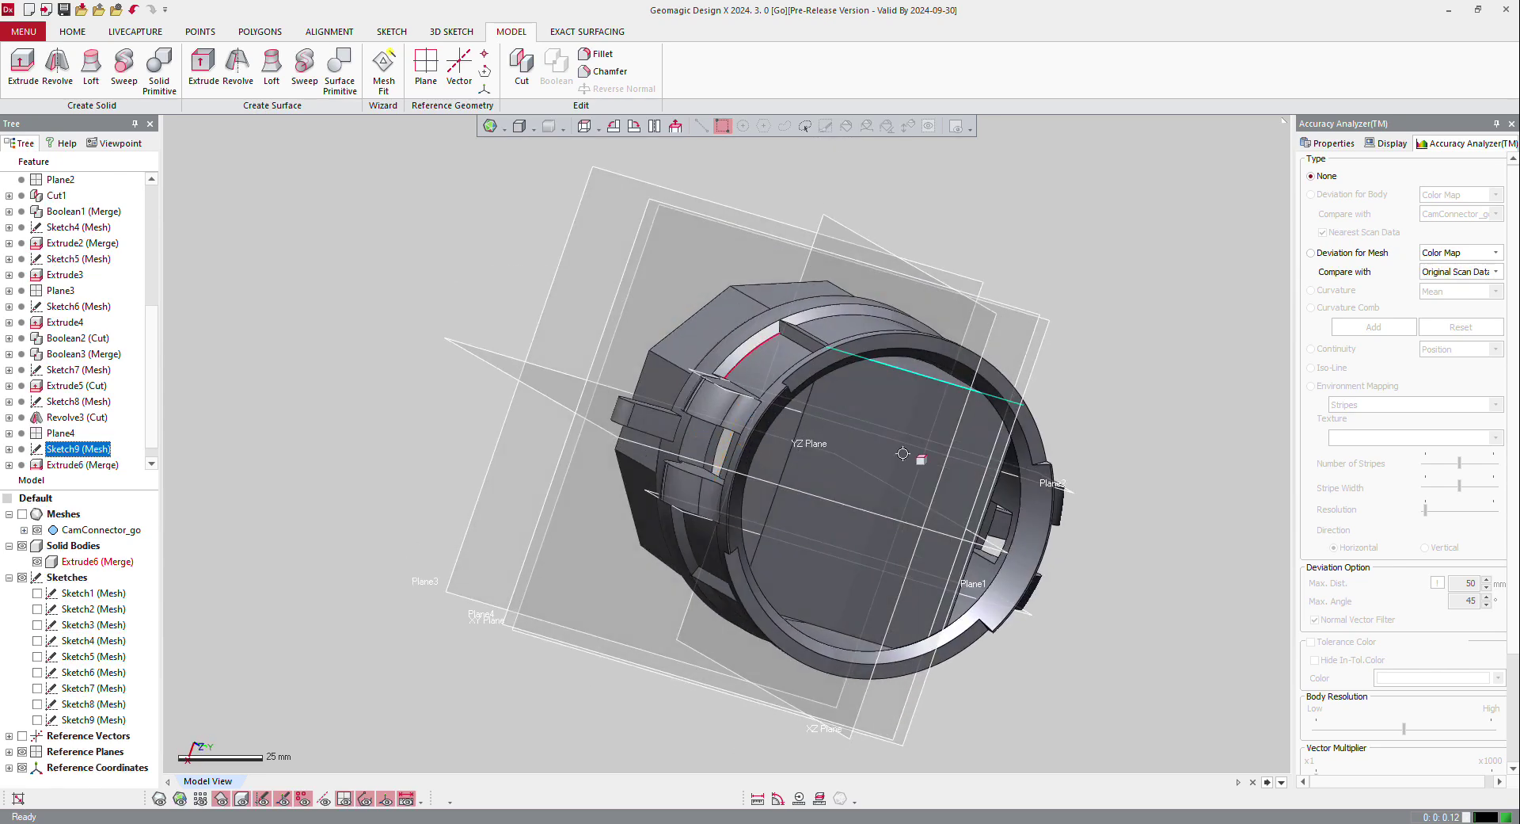
right_drag(922, 392, 845, 386)
scroll(41, 451, down, 1)
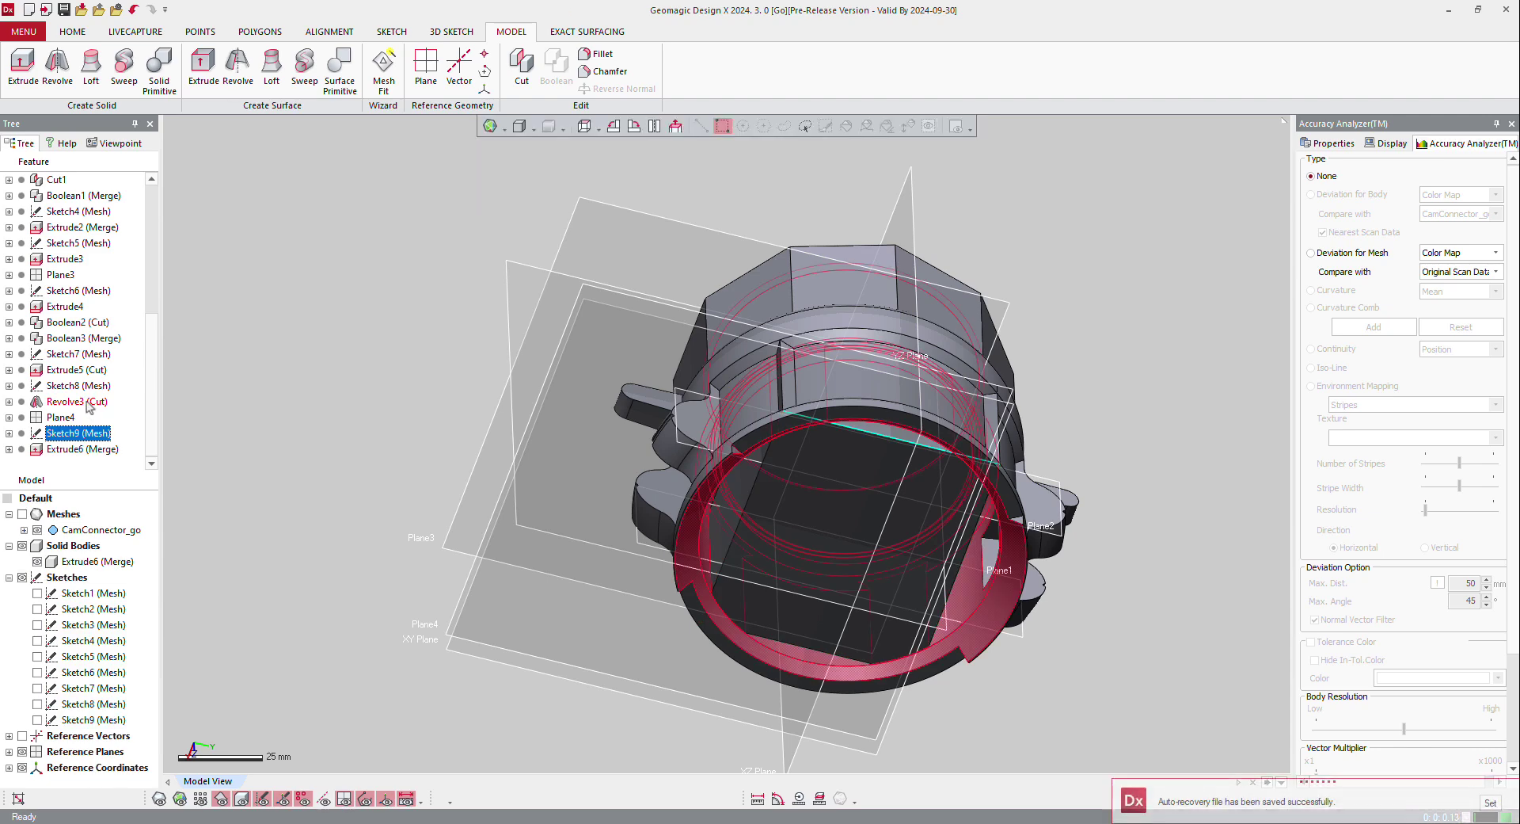
click(89, 402)
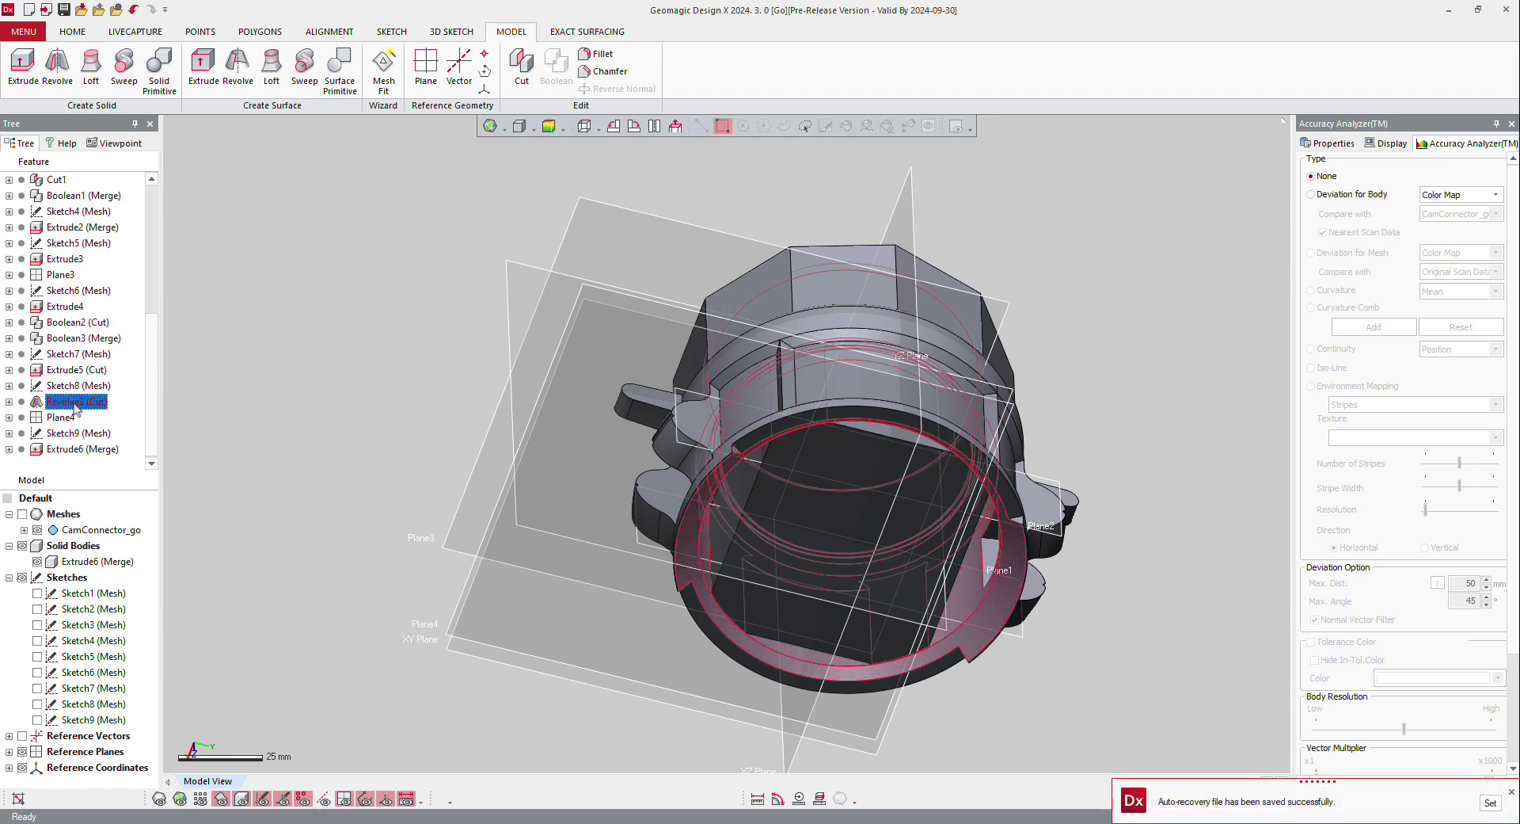
drag(76, 402, 79, 458)
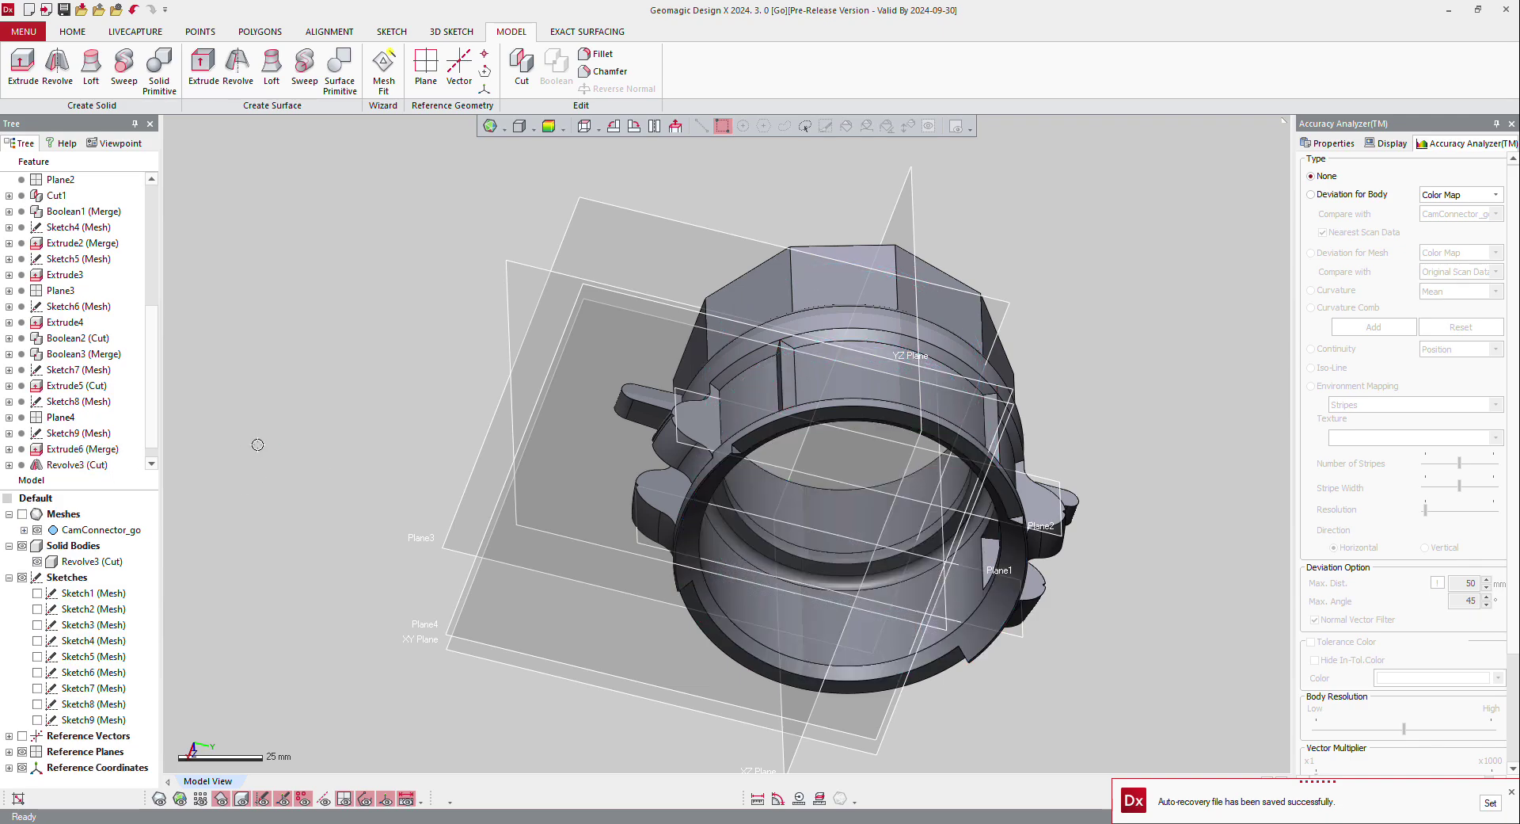
Check the reopened bore from other angles and reopen the fitted rectangle's sketch, Sketch9 (Mesh), for editing
right_drag(257, 445, 560, 464)
mouse_move(403, 445)
right_down()
mouse_move(912, 468)
mouse_move(792, 443)
right_up()
click(78, 434)
double_click(78, 433)
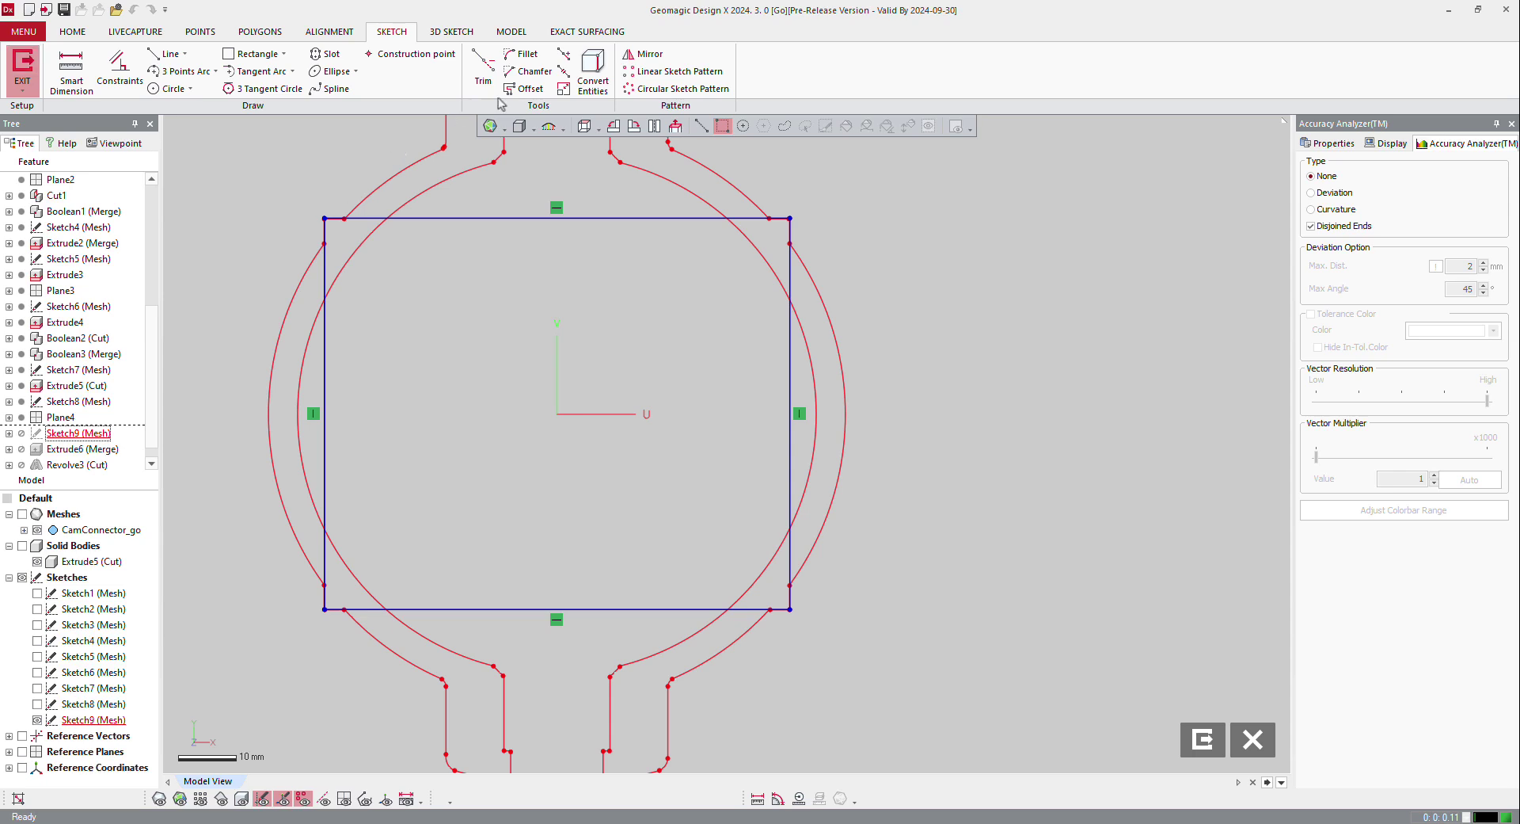
Round all four corners of the rectangle with a 0.25 mm fillet radius, exit the sketch and check the rebuilt solid
click(525, 54)
click(197, 188)
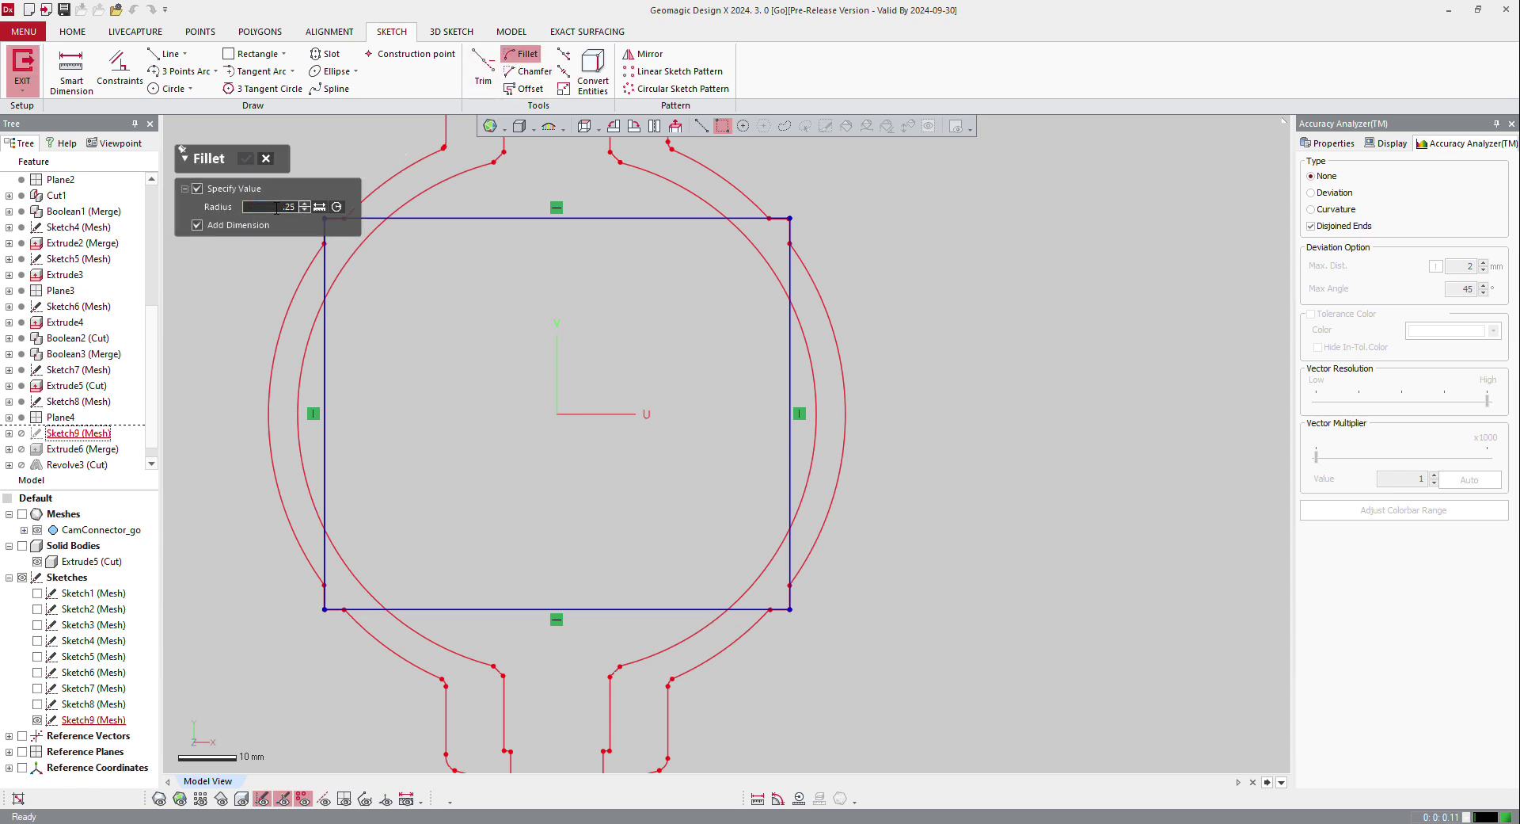
key(Return)
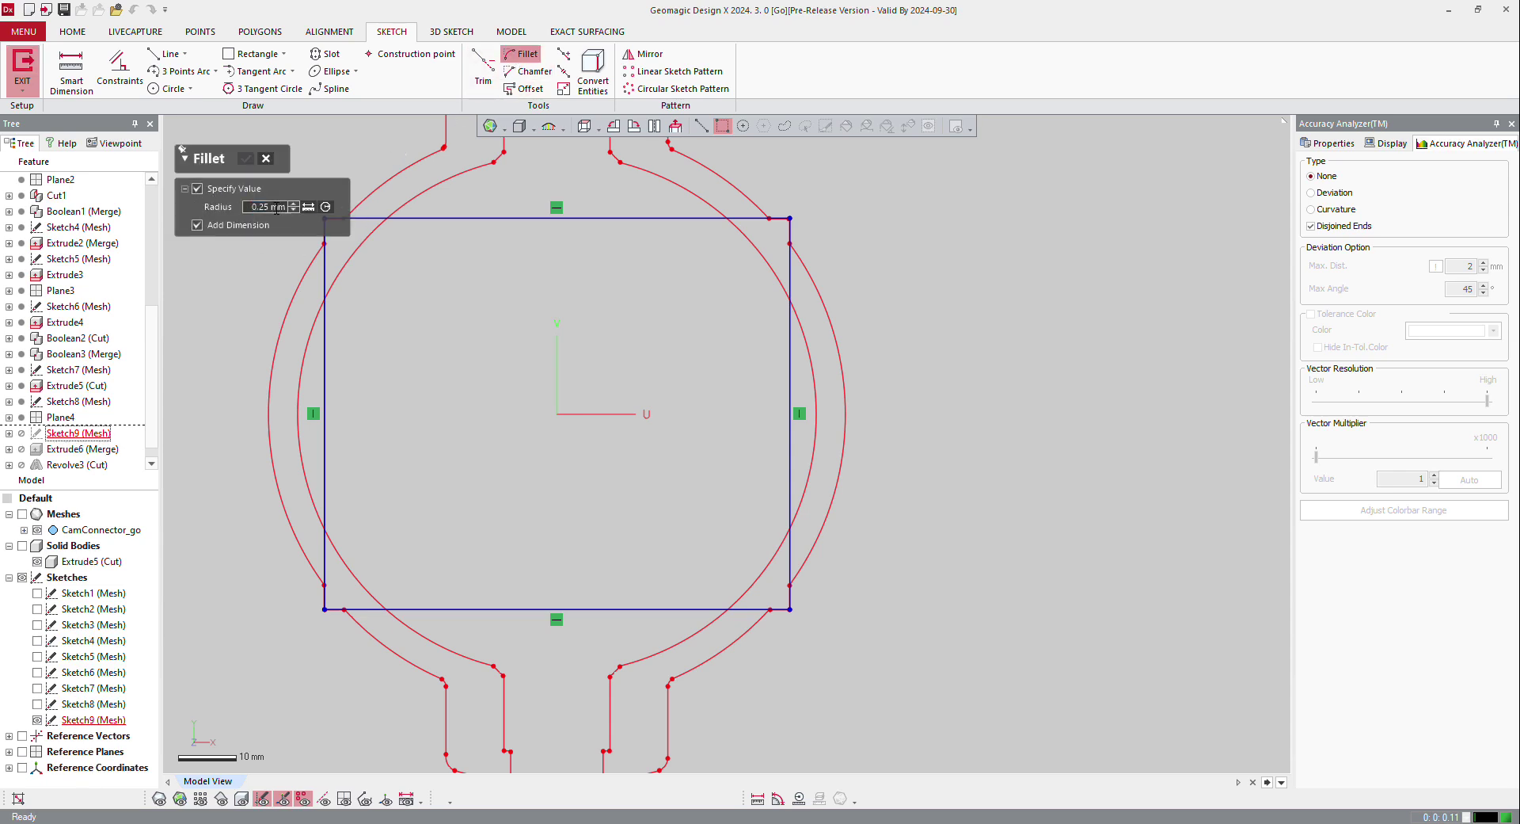
click(327, 252)
scroll(526, 306, down, 2)
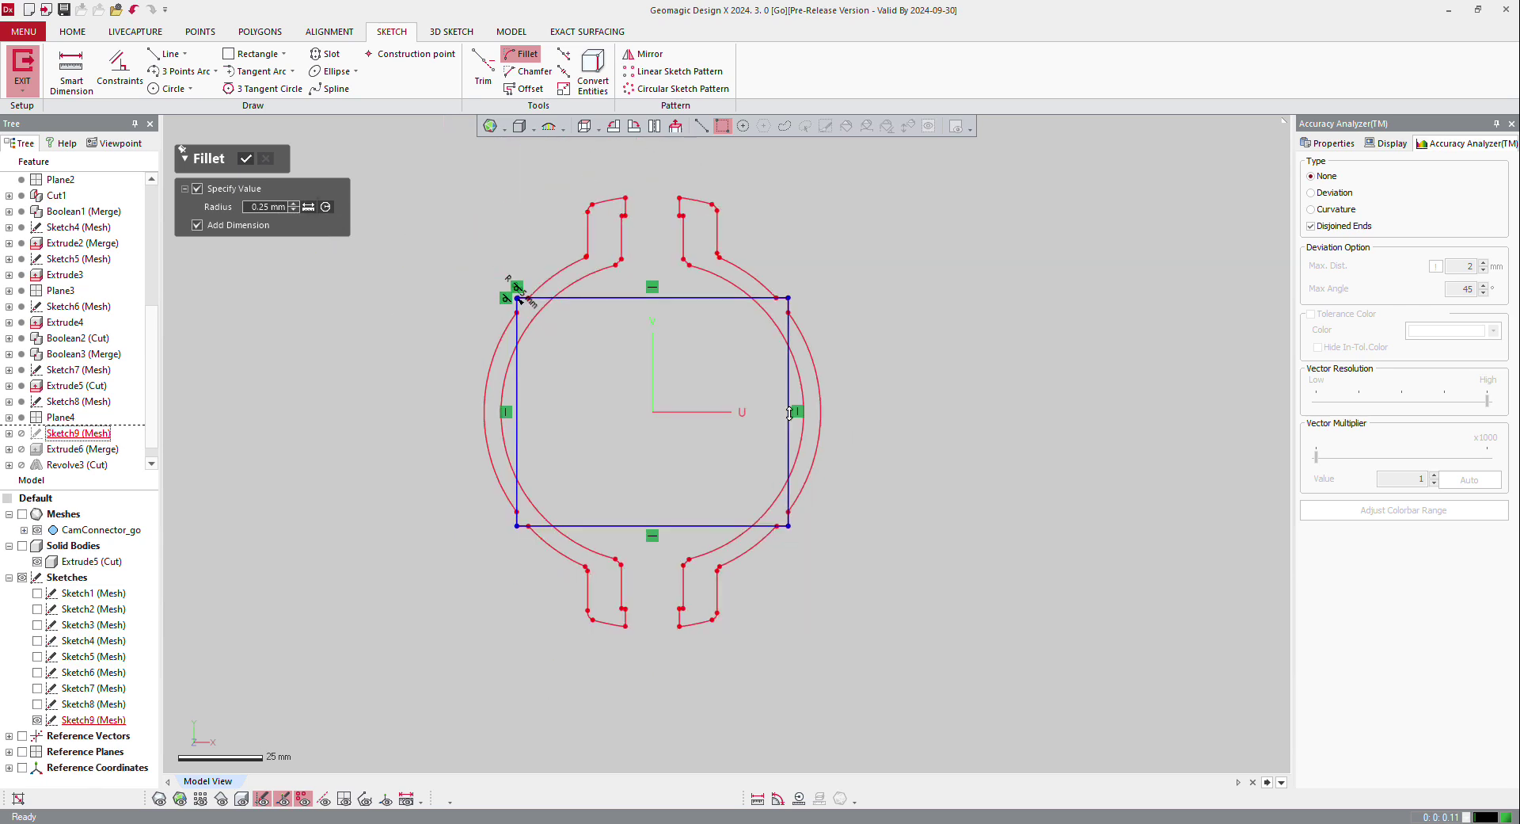
scroll(758, 393, up, 3)
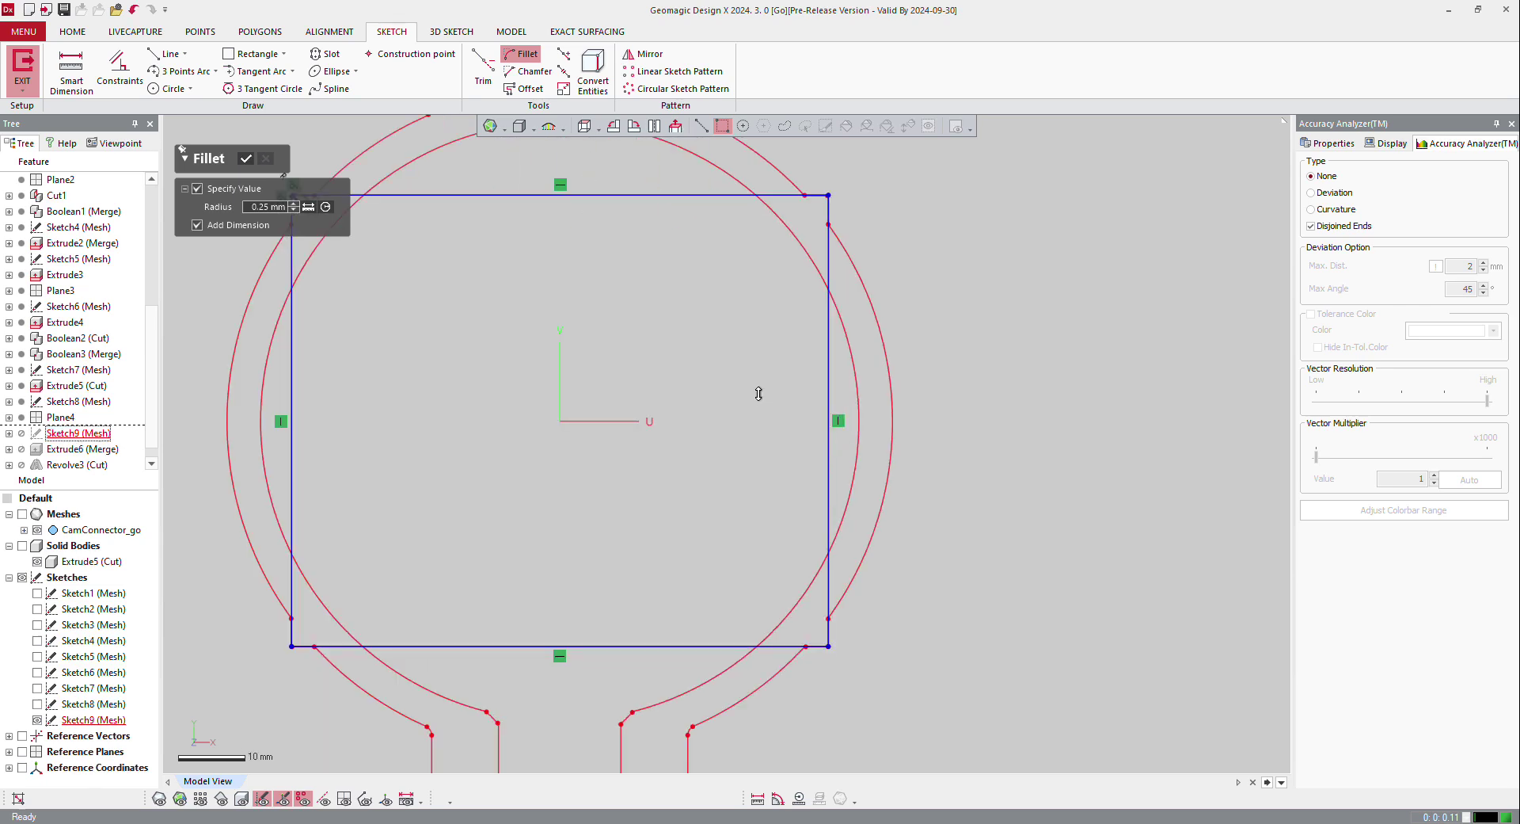
click(826, 224)
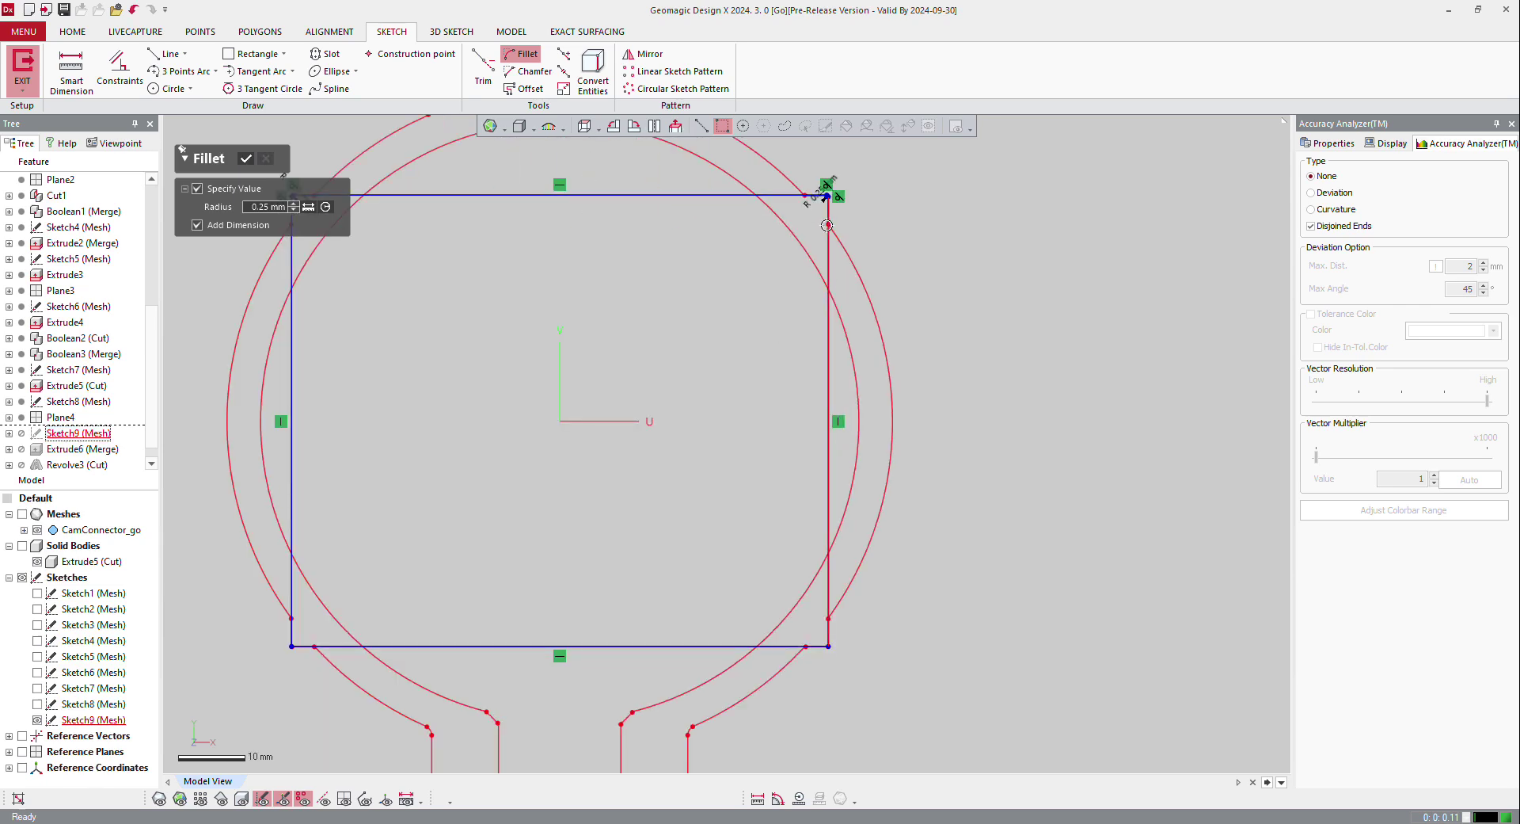
click(802, 645)
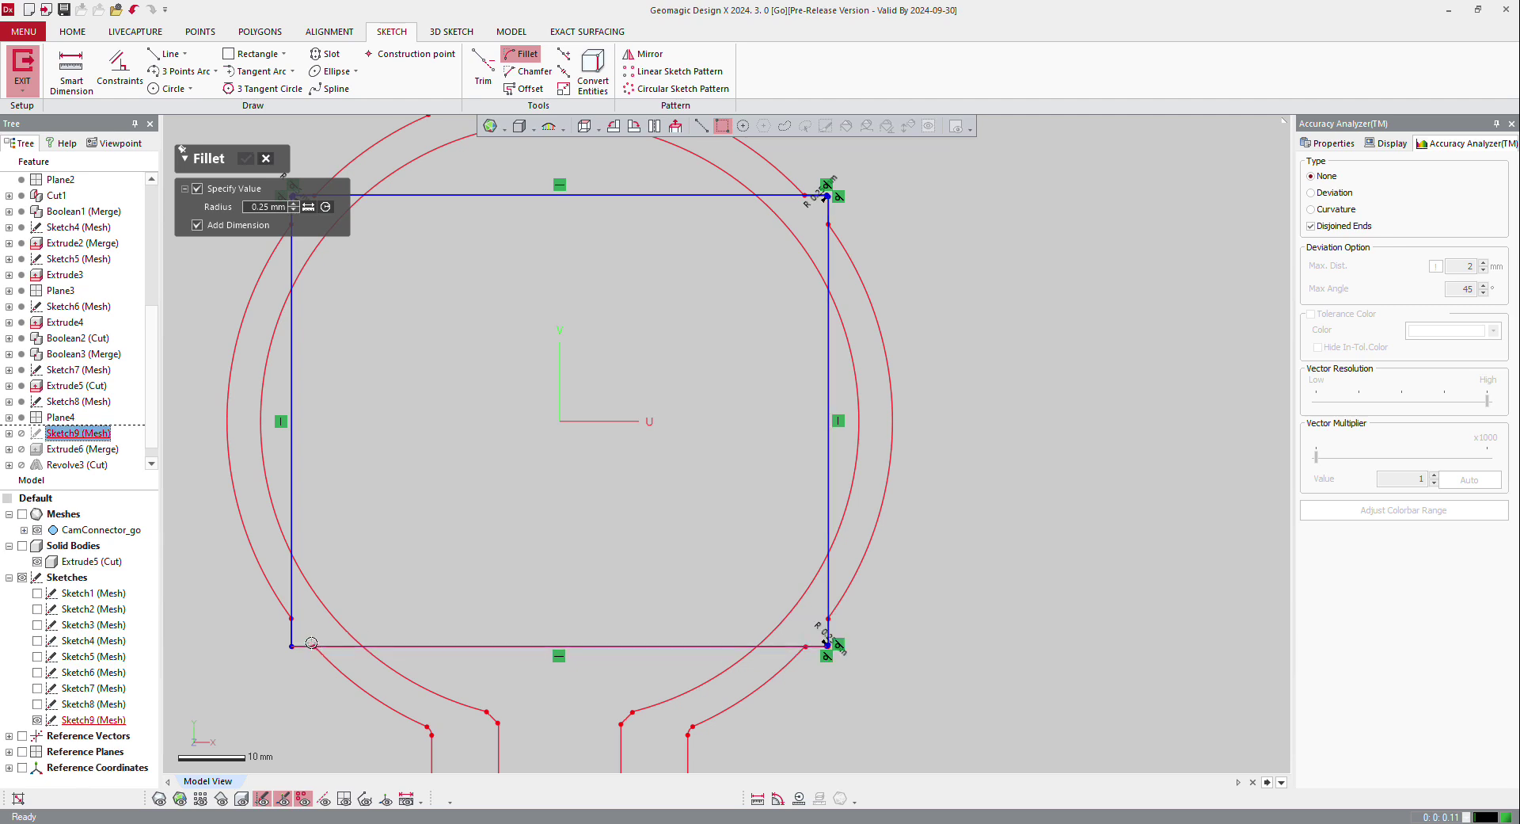
click(293, 443)
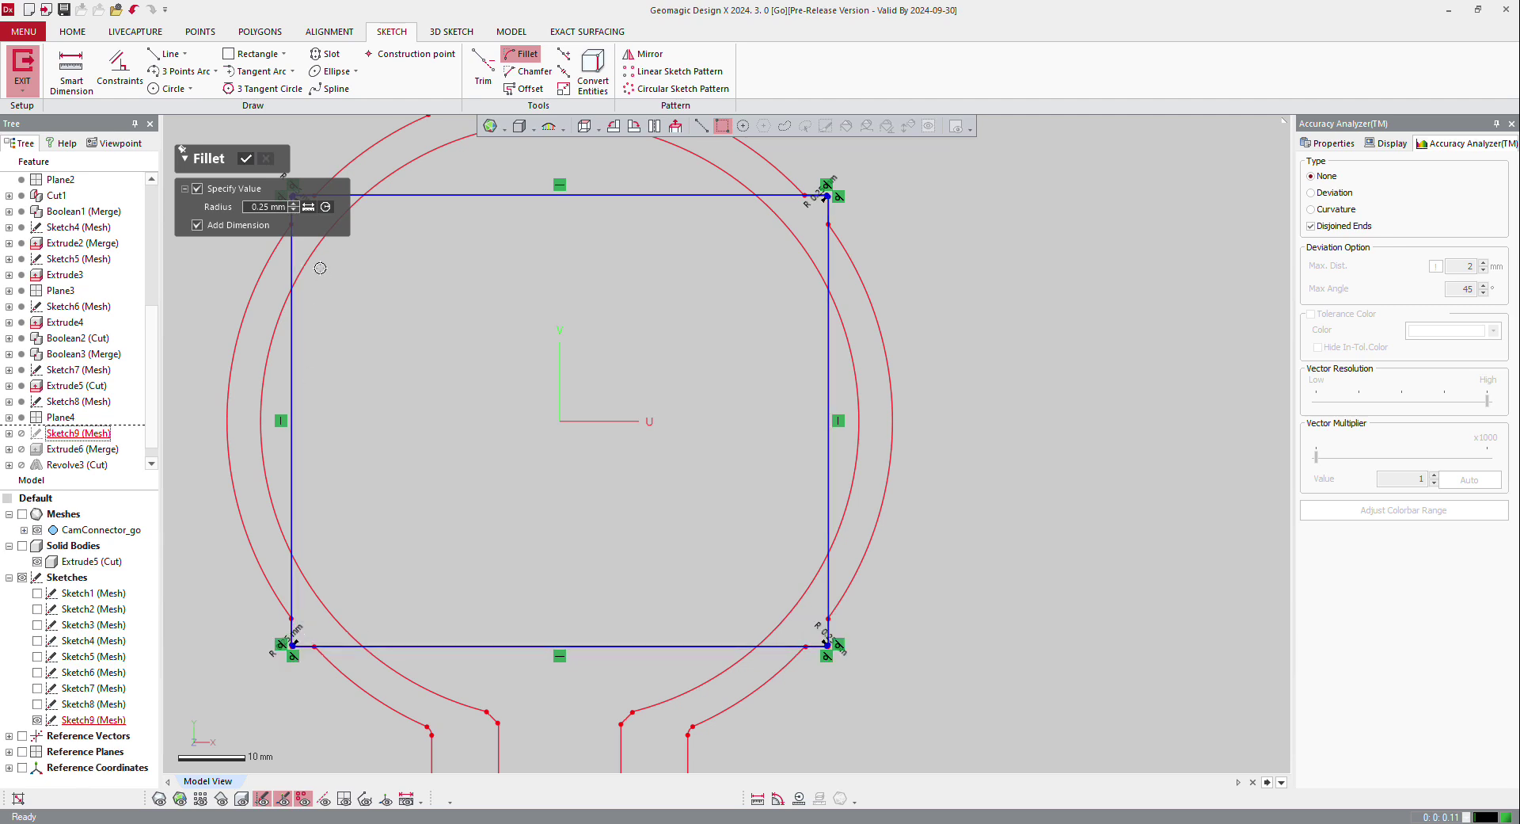
click(240, 159)
click(21, 63)
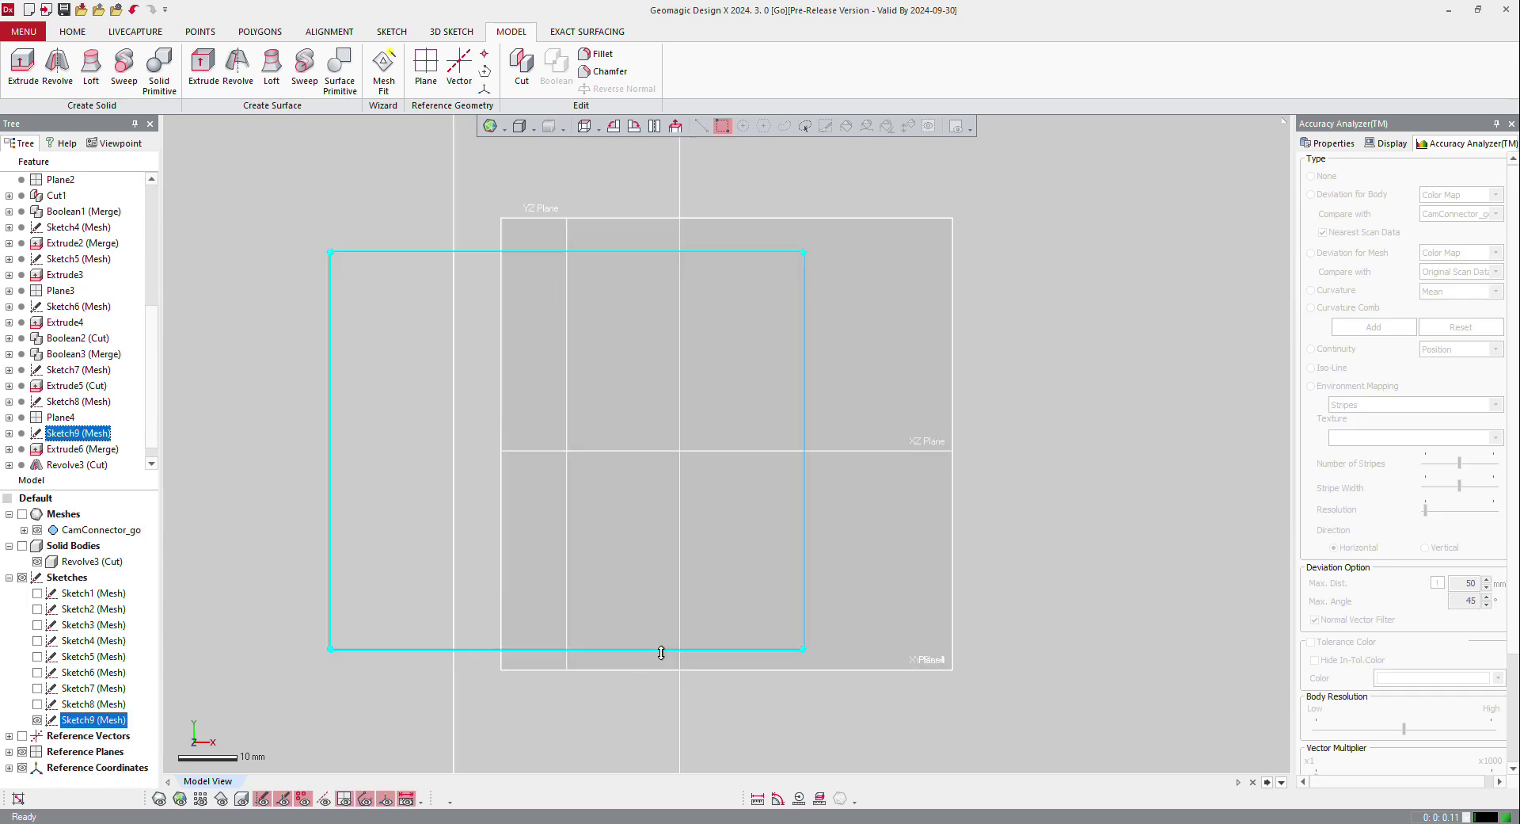
right_drag(858, 604, 220, 453)
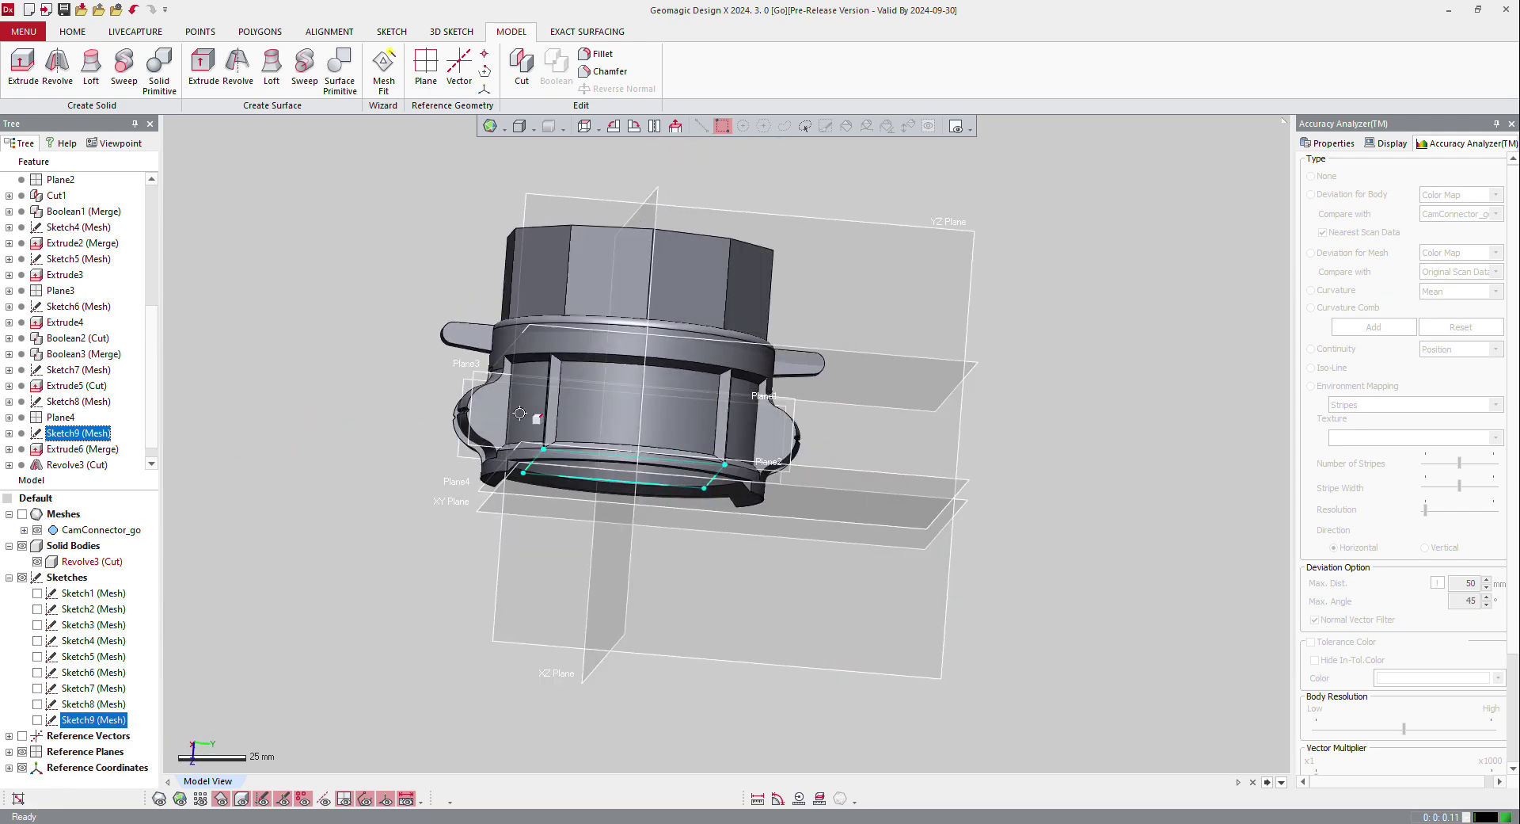
right_drag(519, 413, 483, 493)
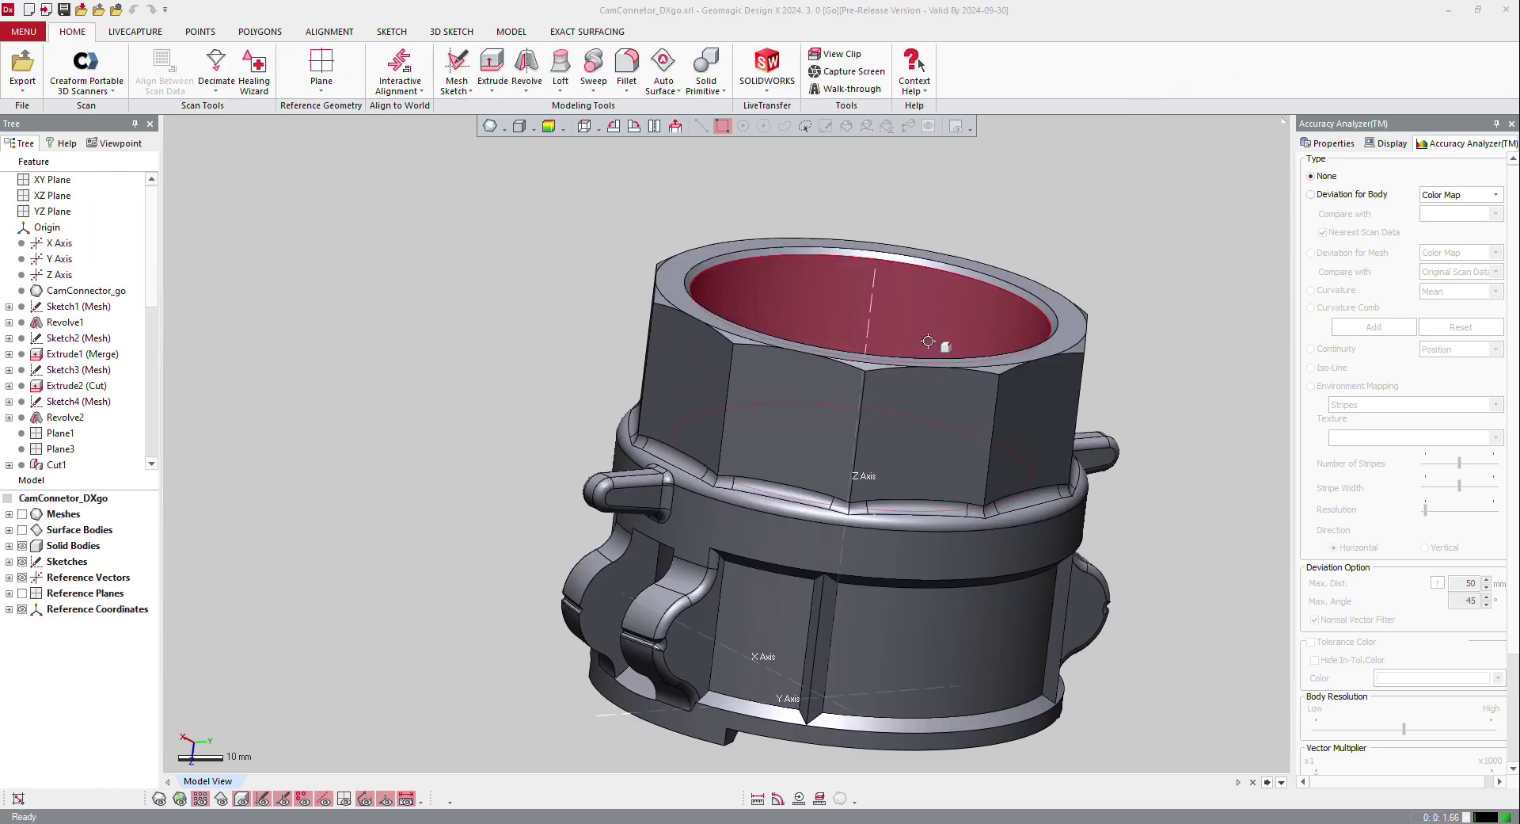
Display the body deviation color map on the finished CamConnetor_DXgo model and examine it from several sides
right_drag(940, 296, 1273, 271)
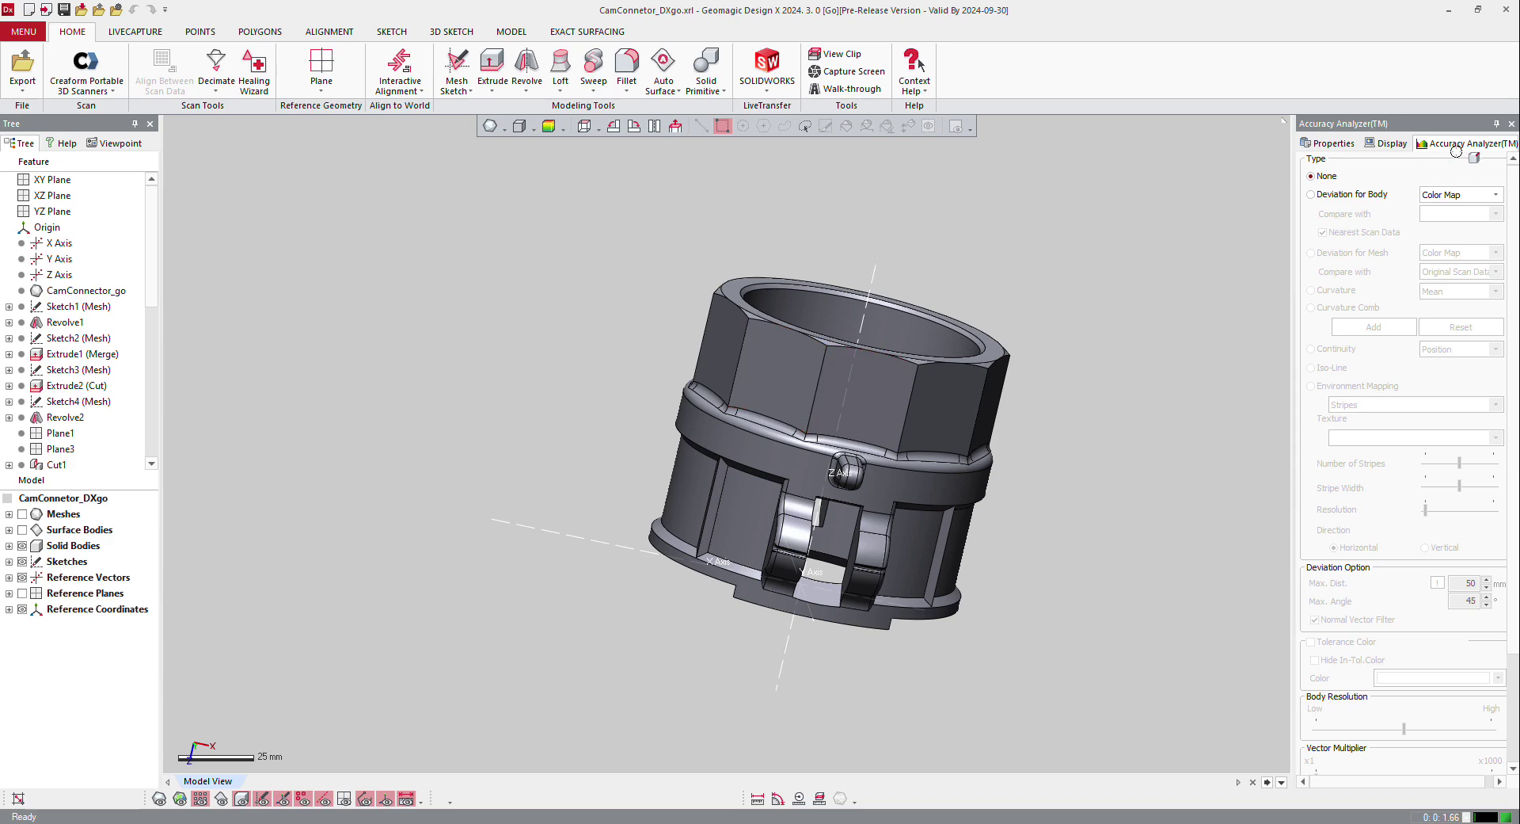
click(1340, 193)
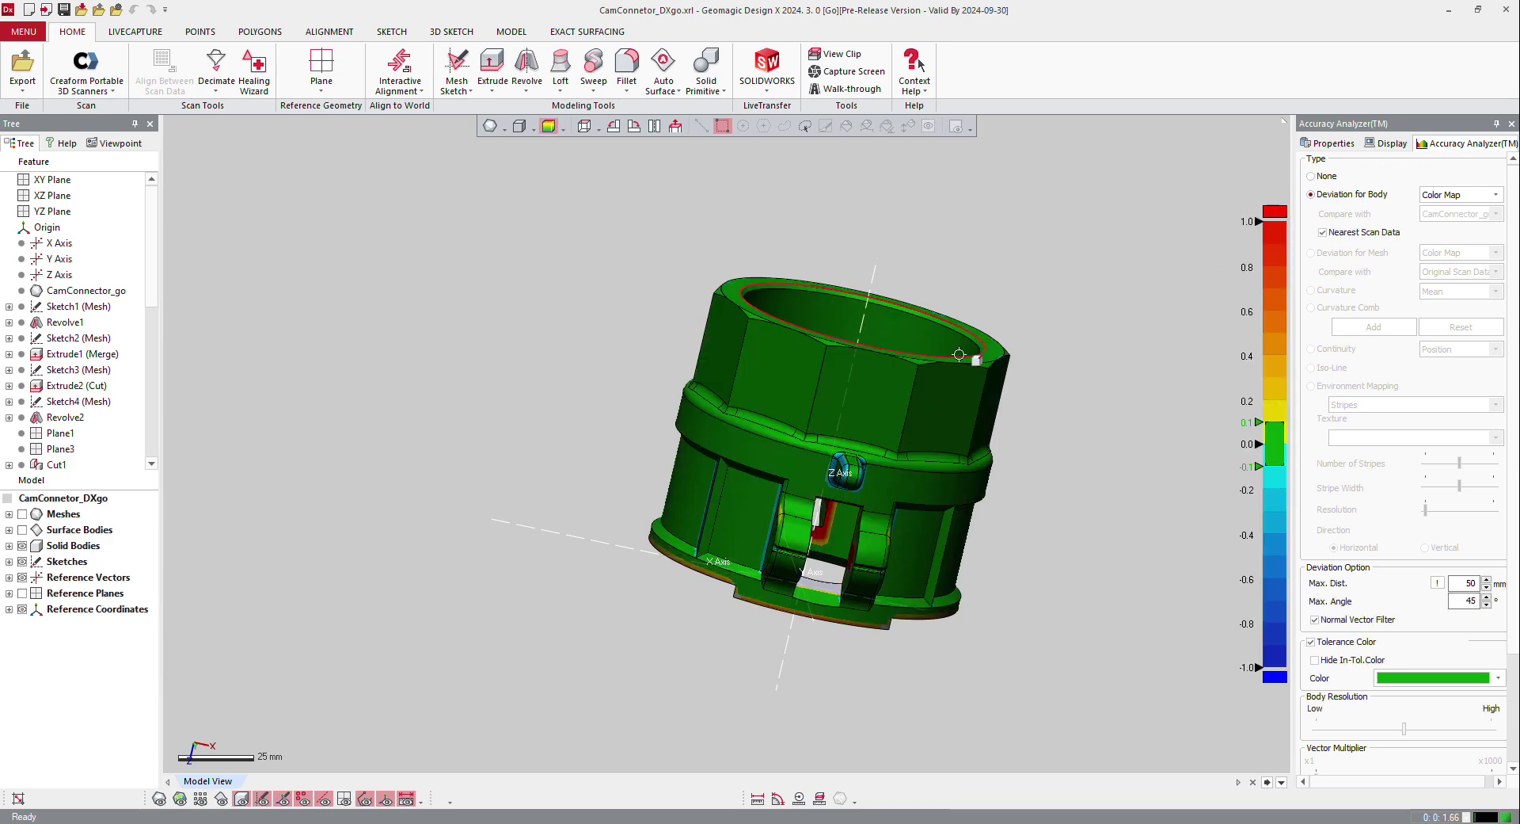
right_drag(959, 354, 855, 359)
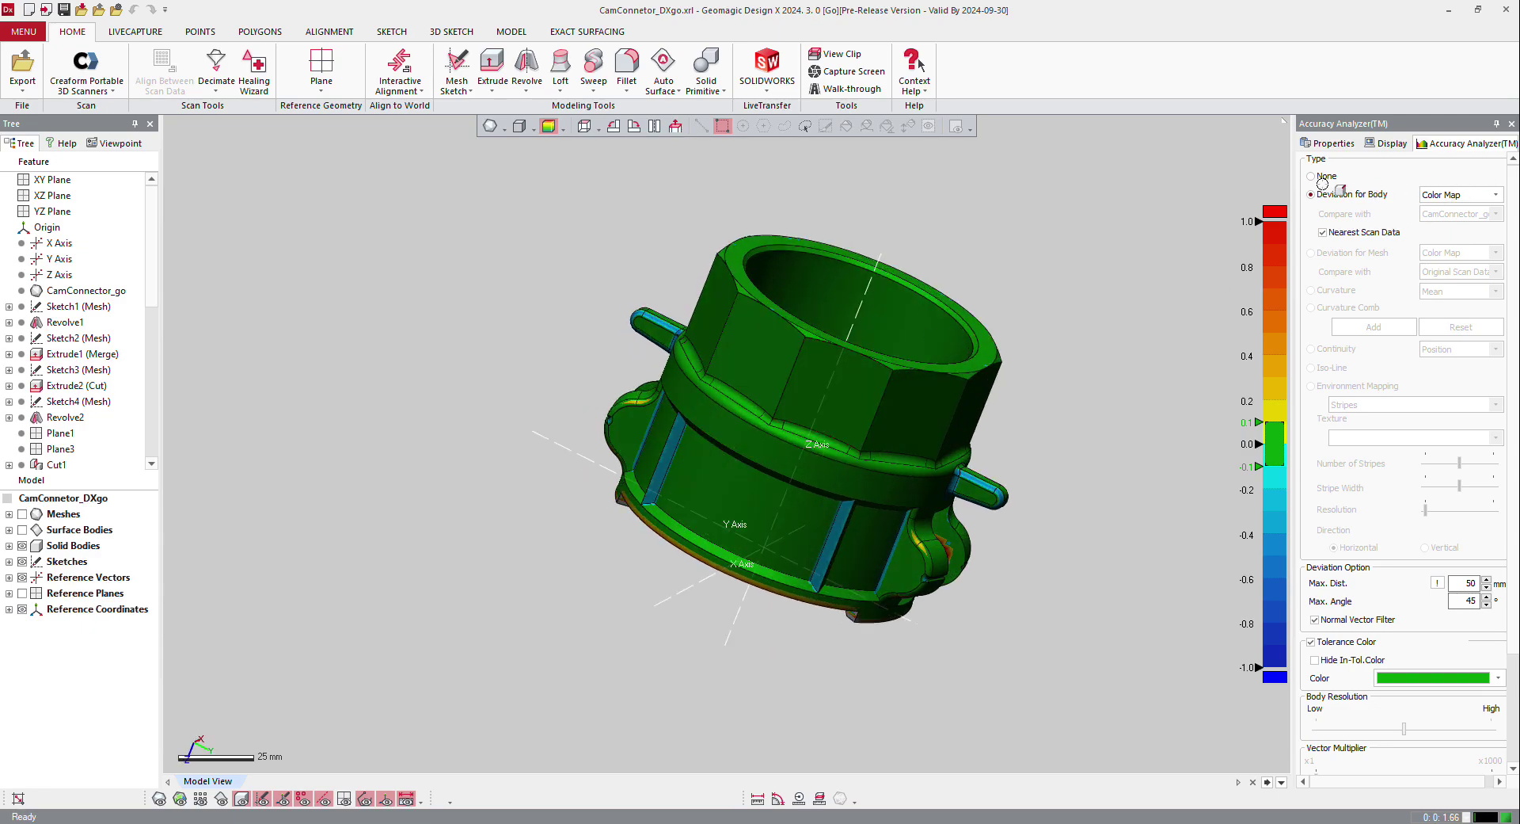